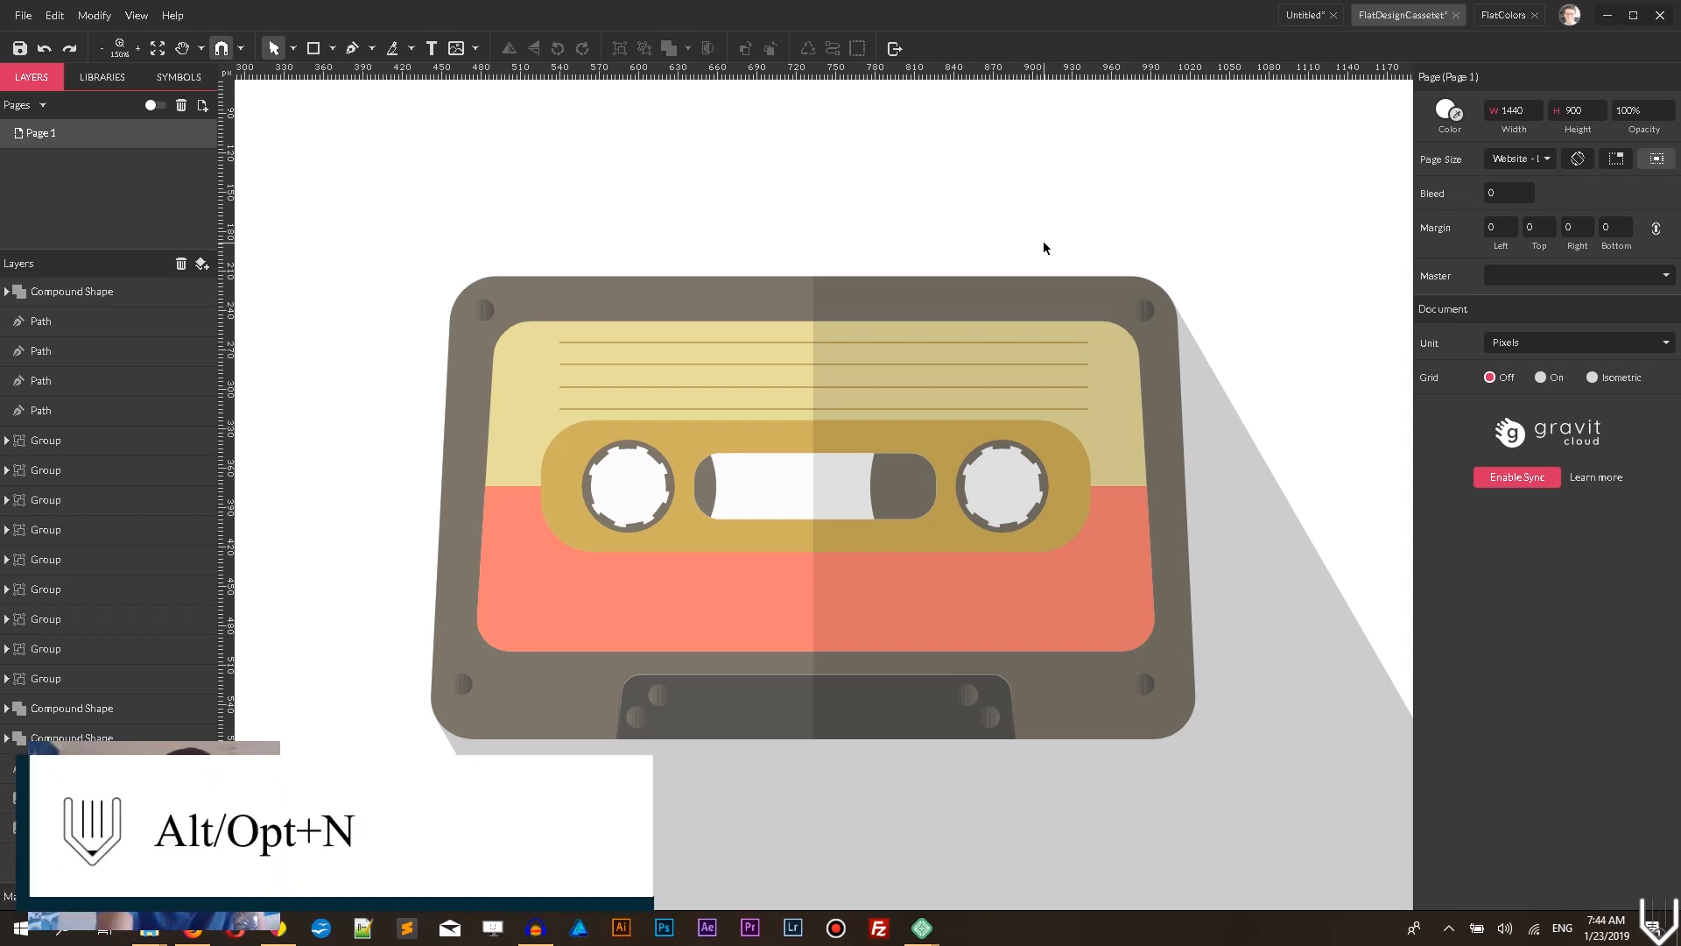
- Create a blank Website - Large design of 1440x900 px and close that document again
left_click(18, 13)
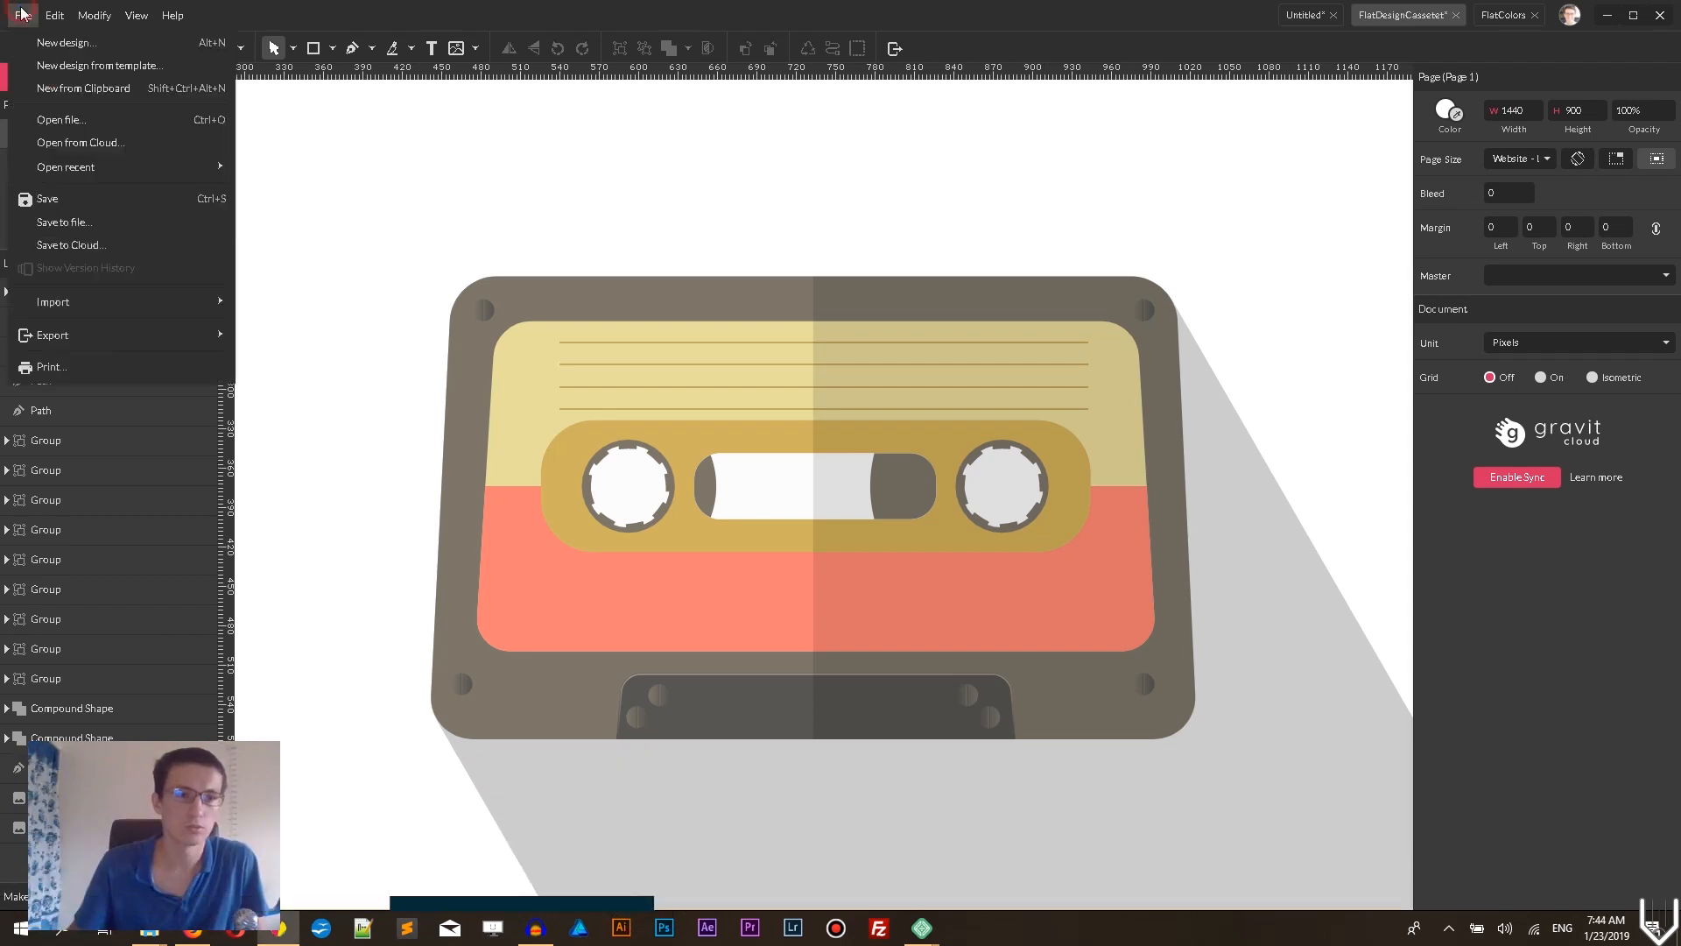
left_click(64, 42)
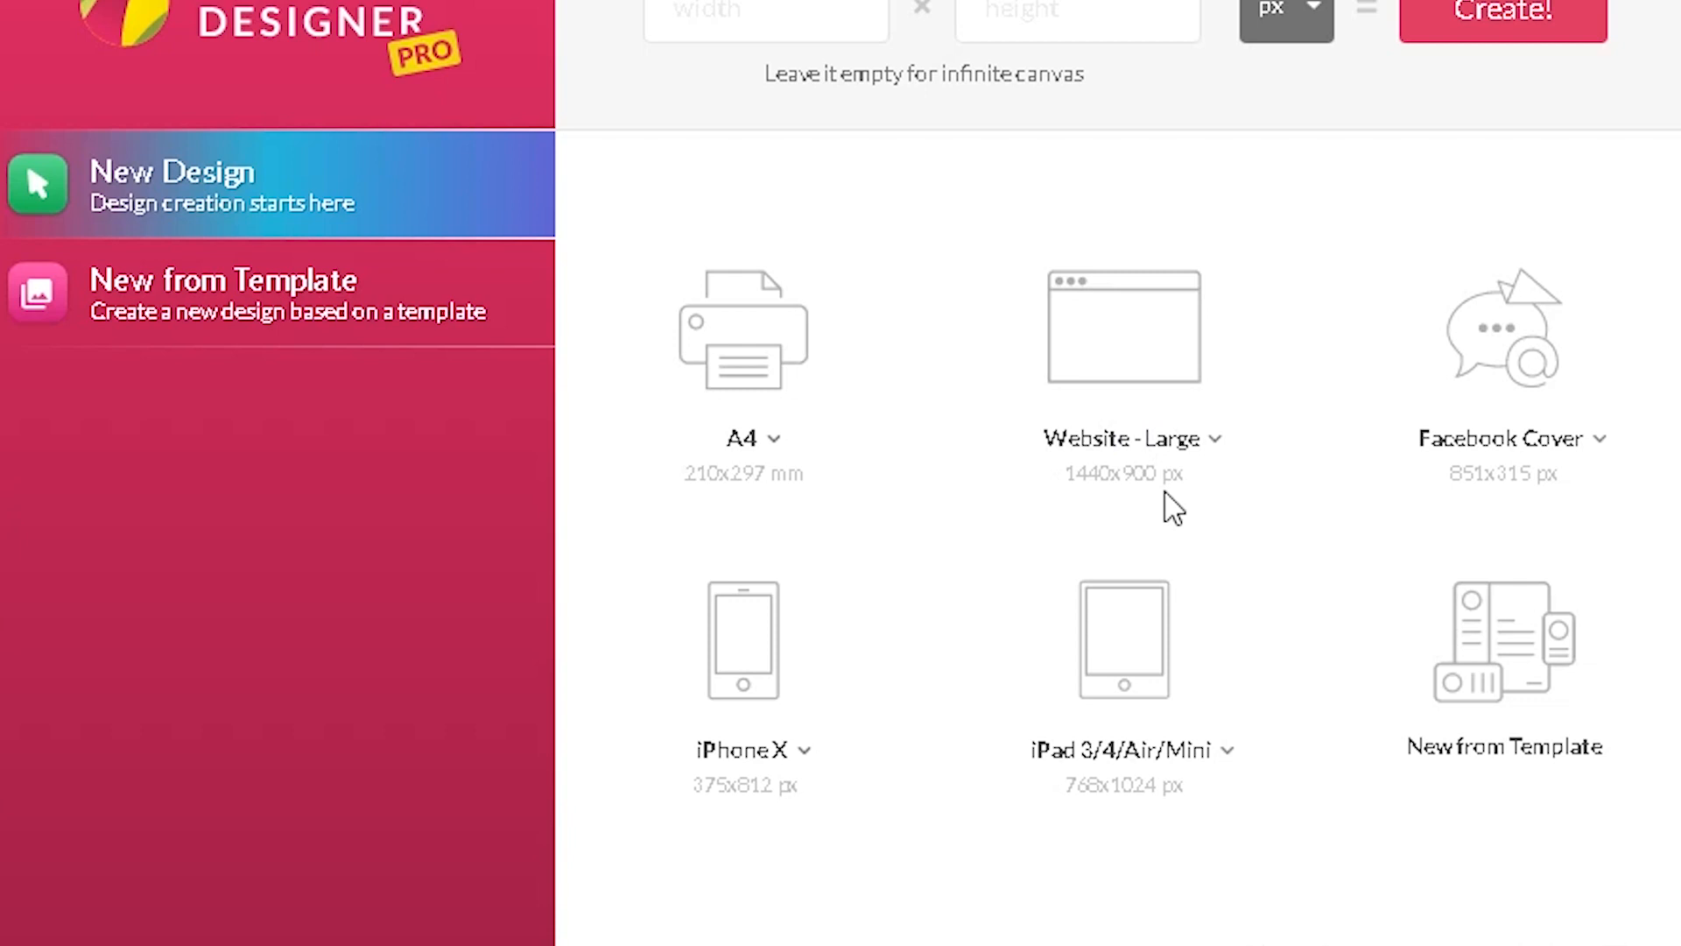
left_click(1216, 438)
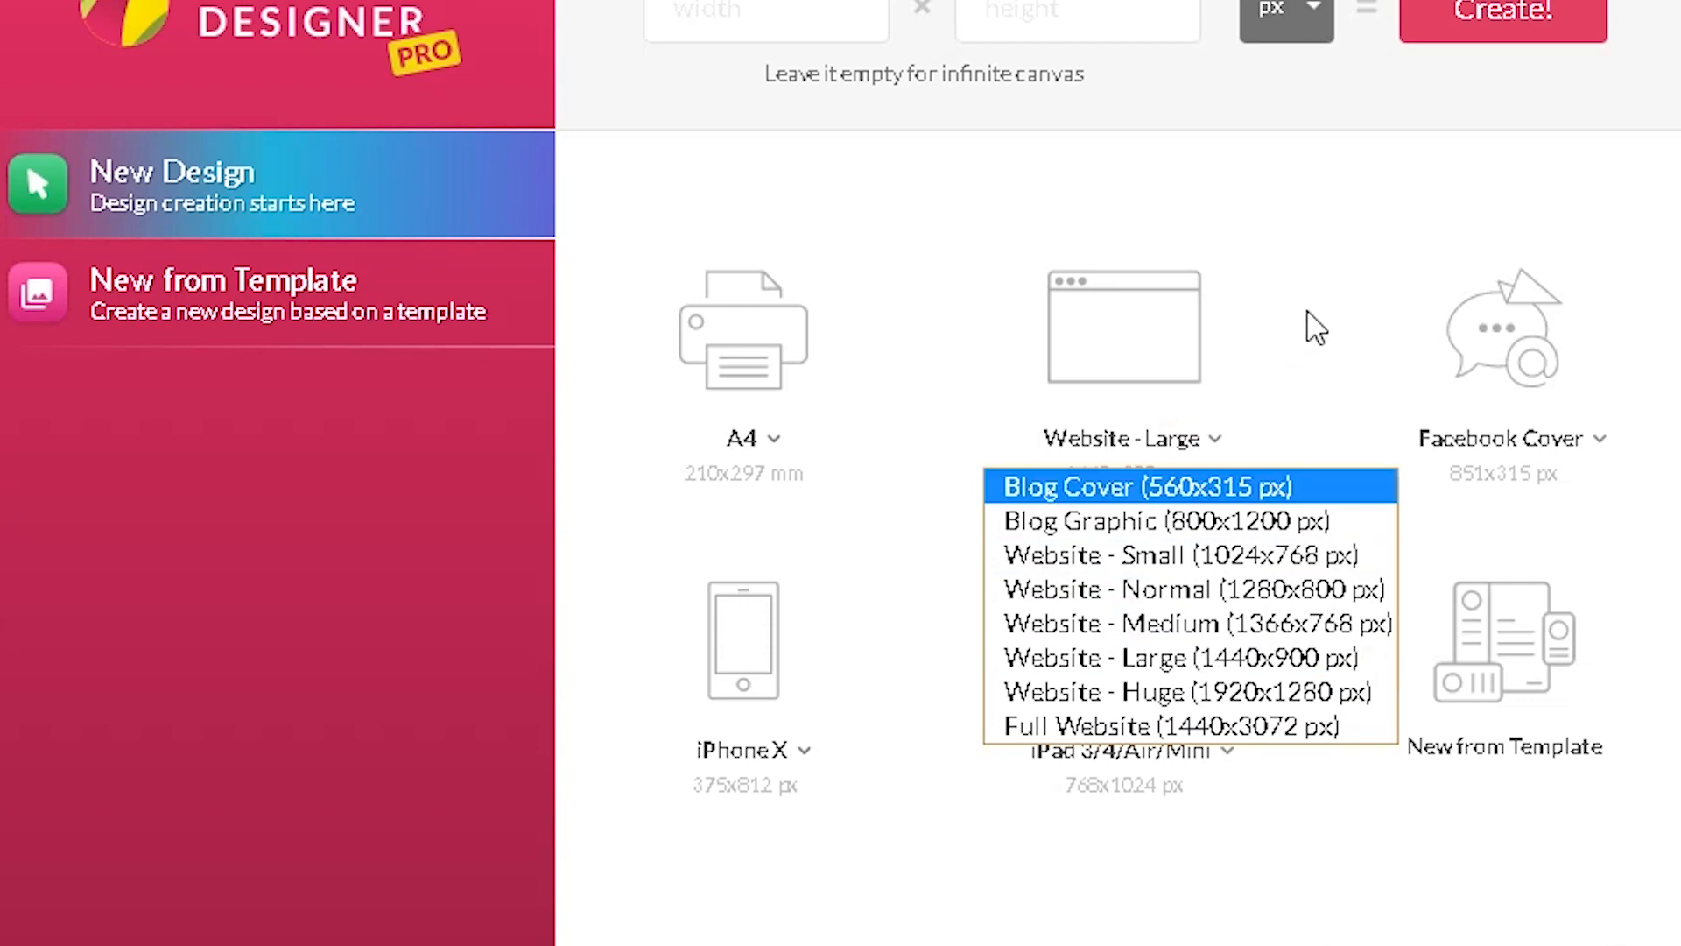
left_click(1276, 301)
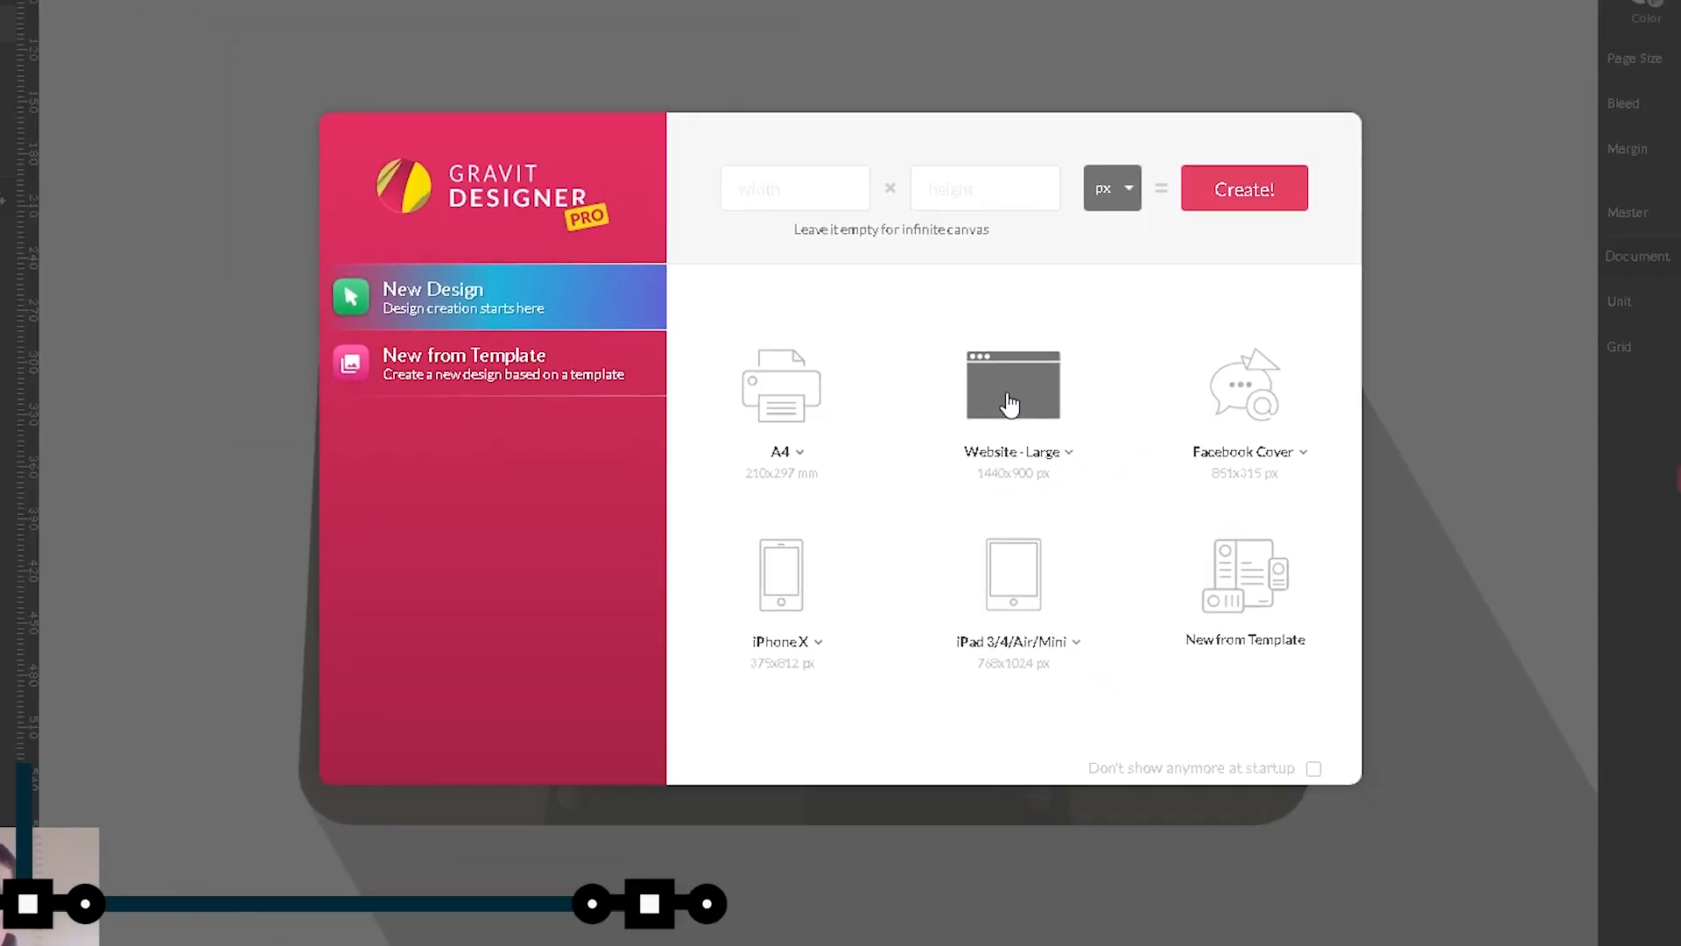
left_click(1105, 366)
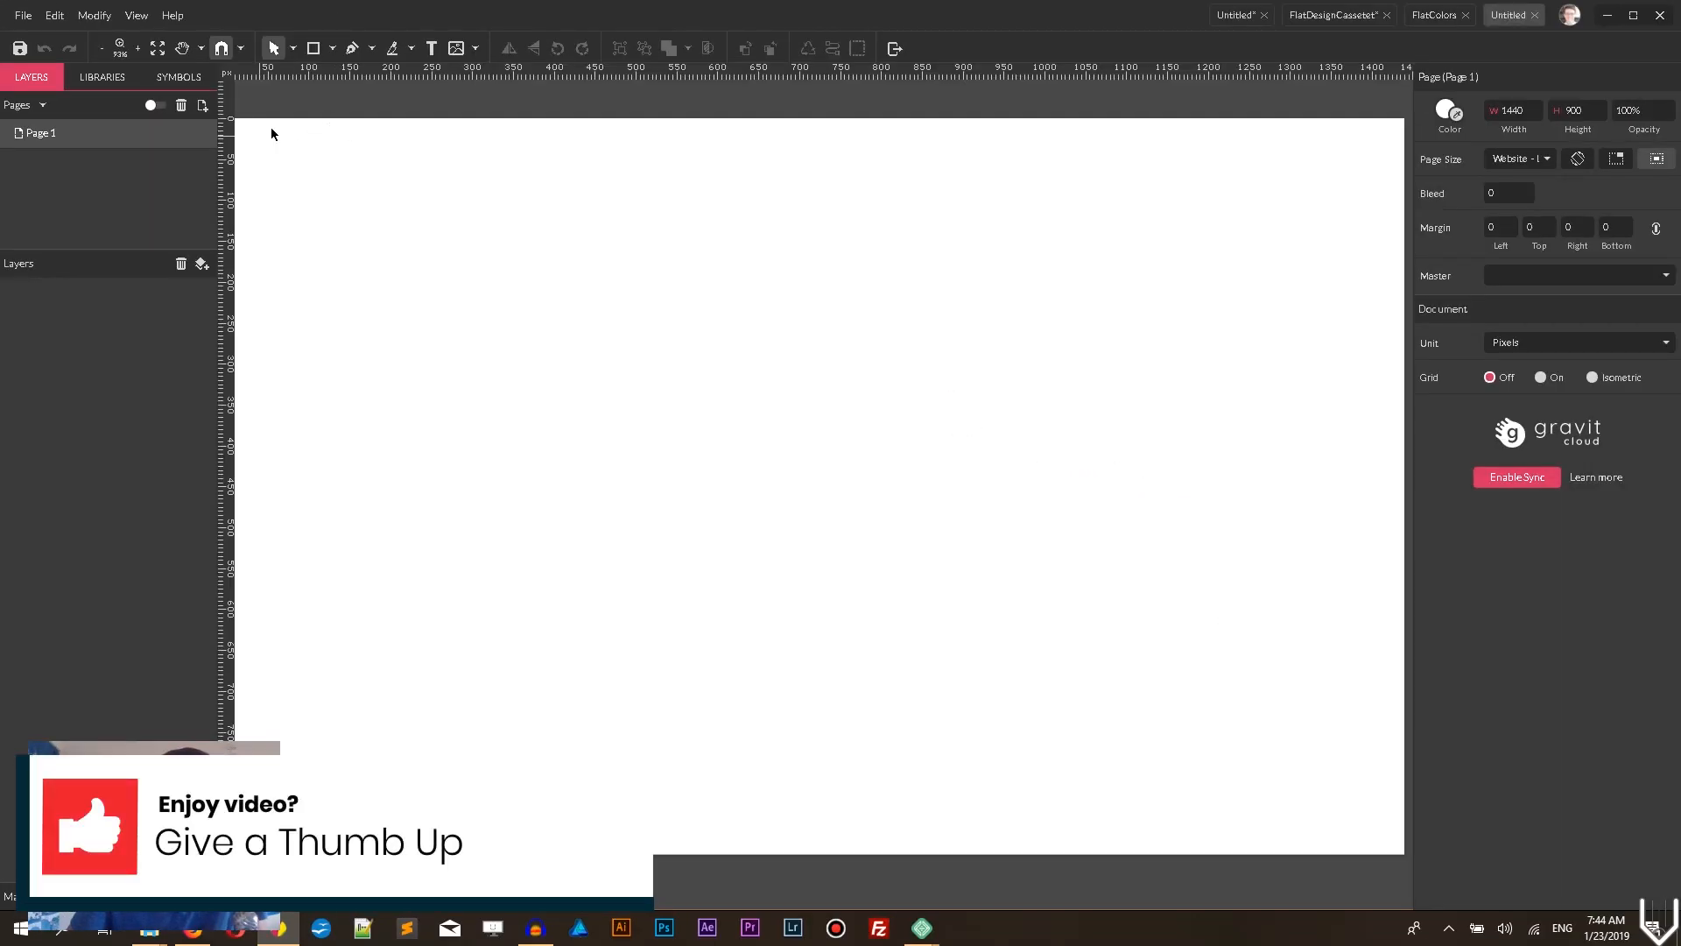
left_click(1535, 15)
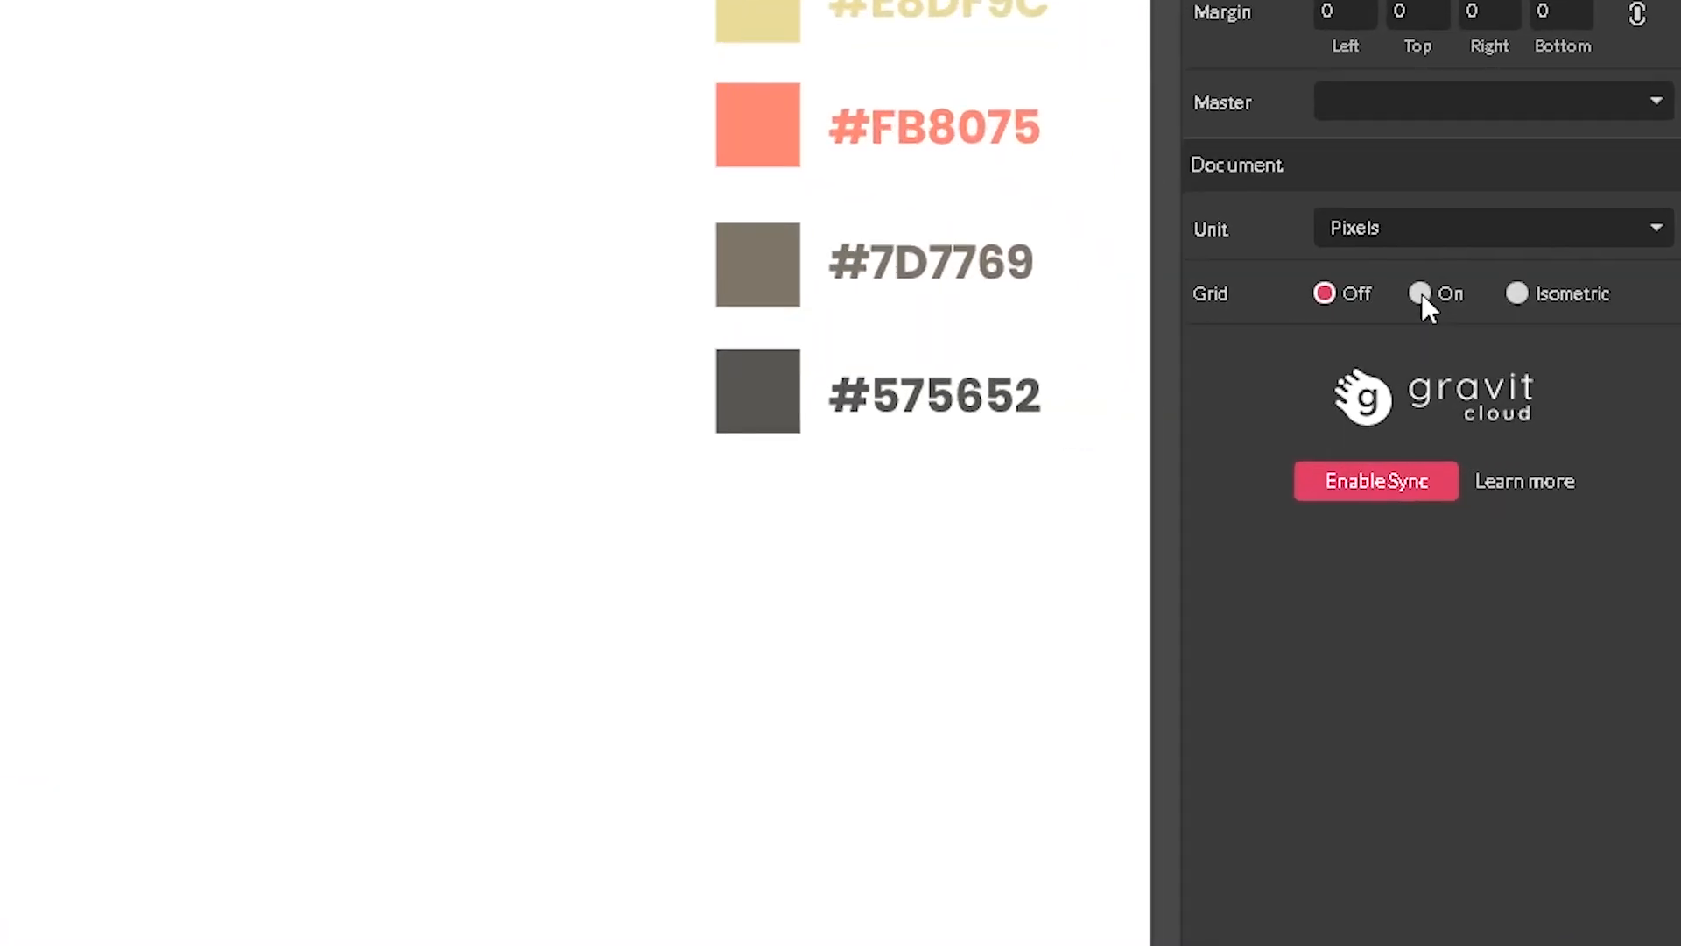
- Turn on the document grid and use the Snap to Grid option in the snapping settings
left_click(1420, 293)
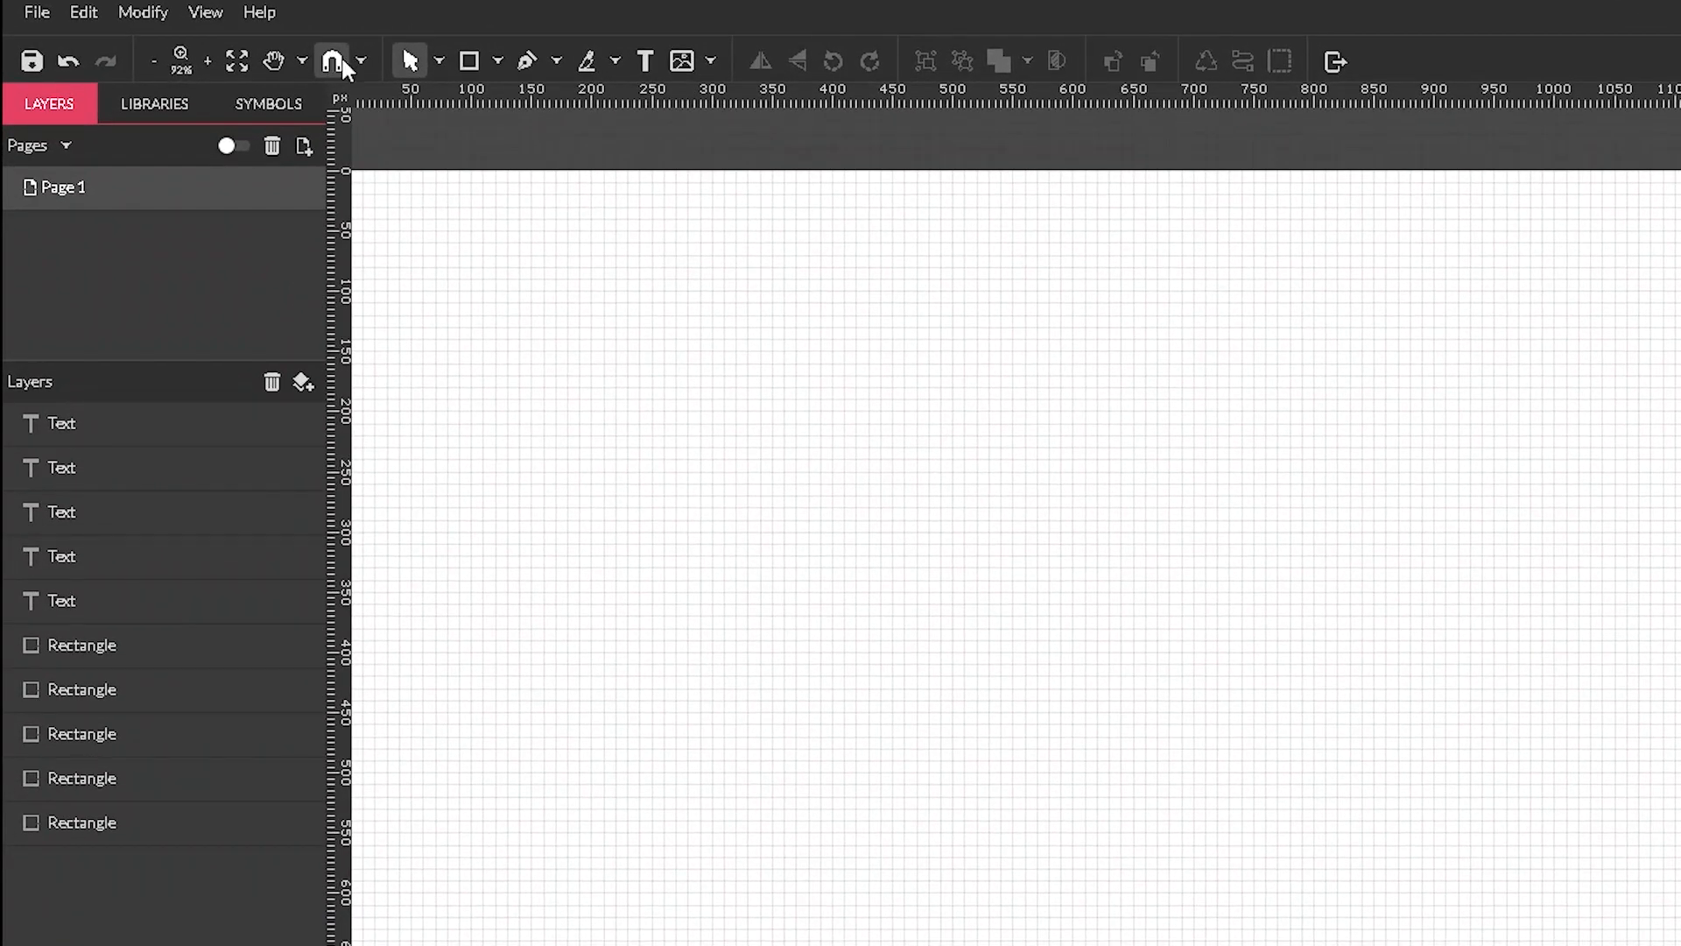
left_click(361, 60)
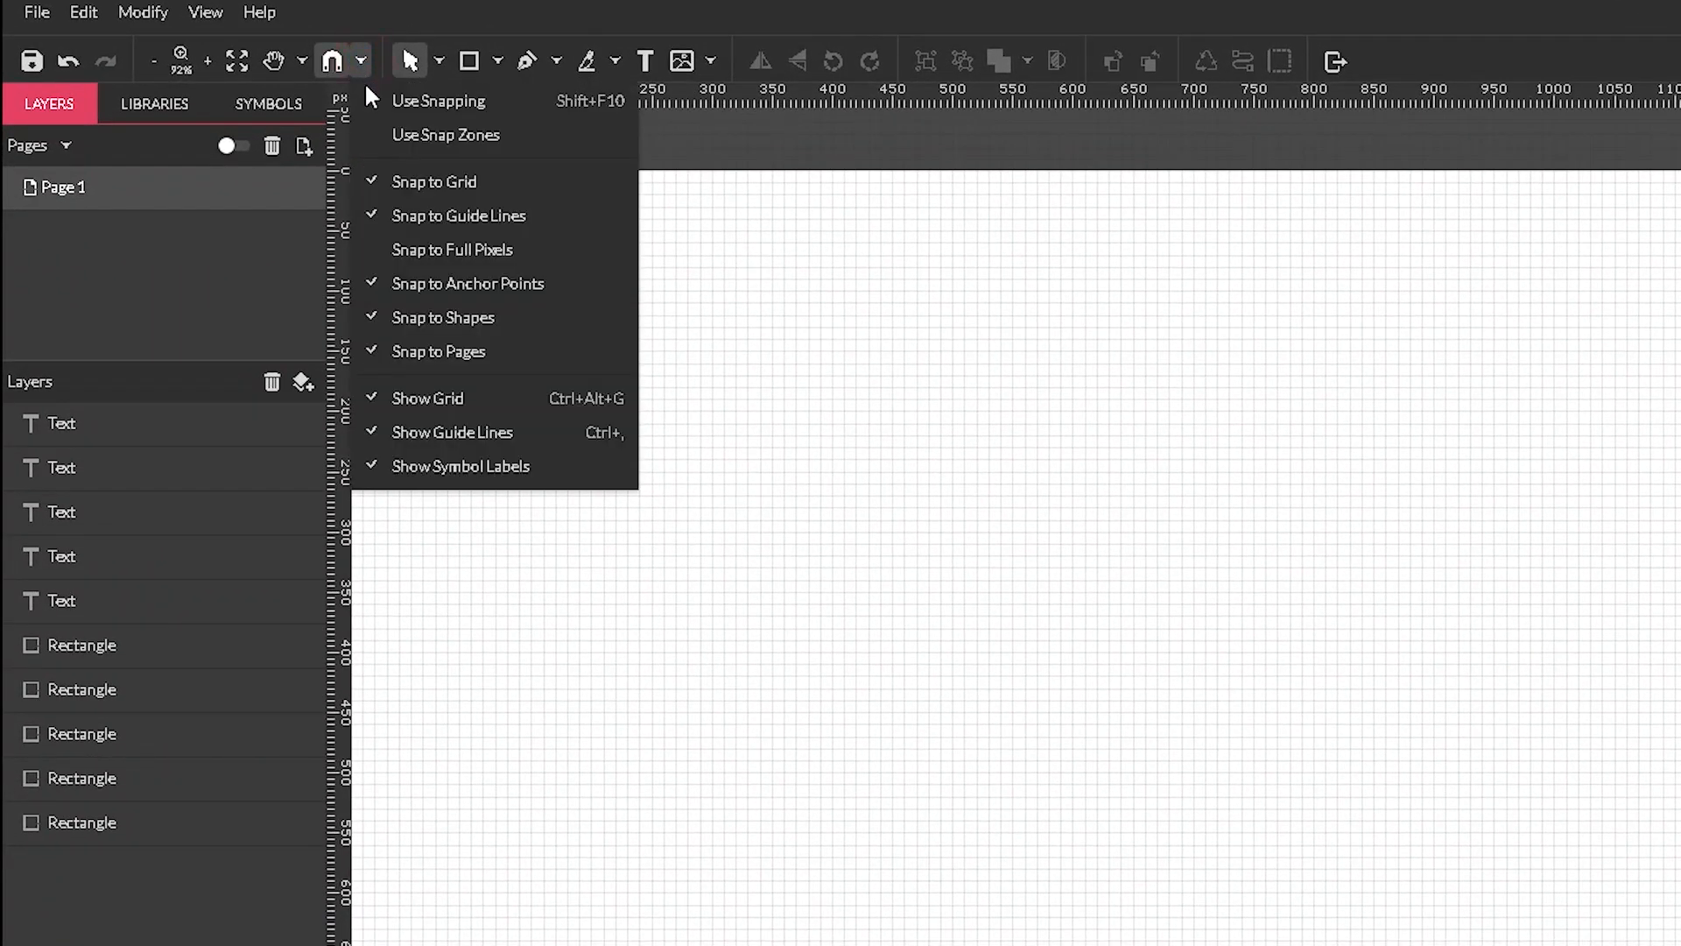
left_click(433, 182)
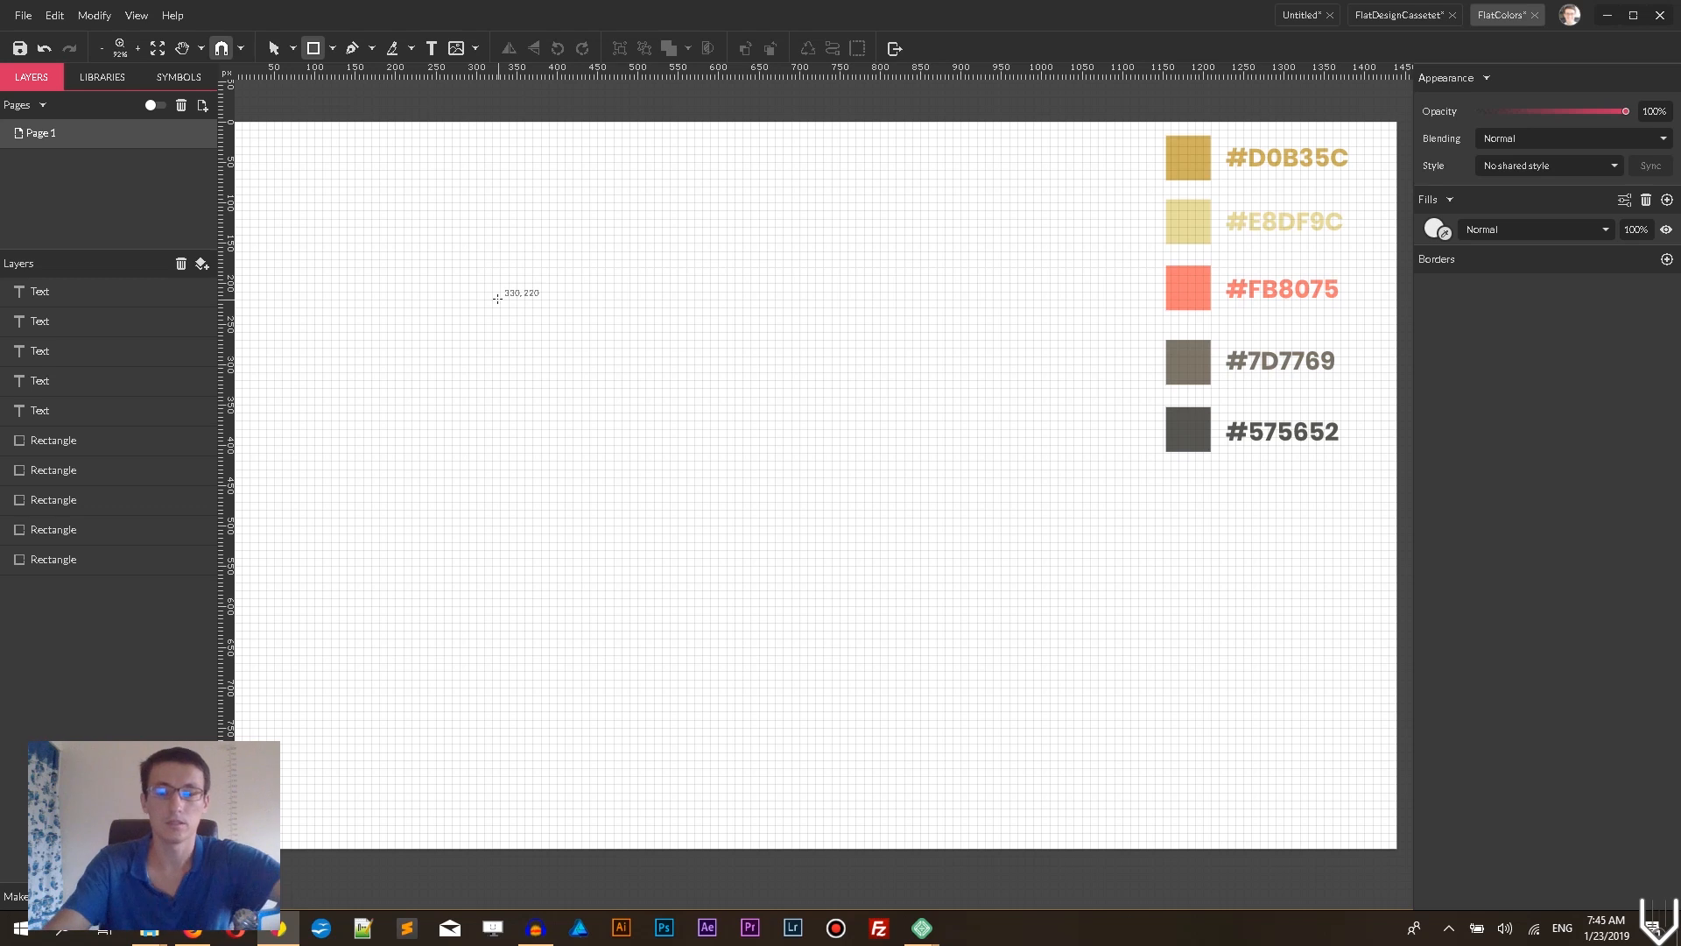
- Draw a rectangle about 370 by 194 px near the middle of the page, starting at about X 530, Y 296
key("ctrl+plus")
key("ctrl+plus")
key("ctrl+plus")
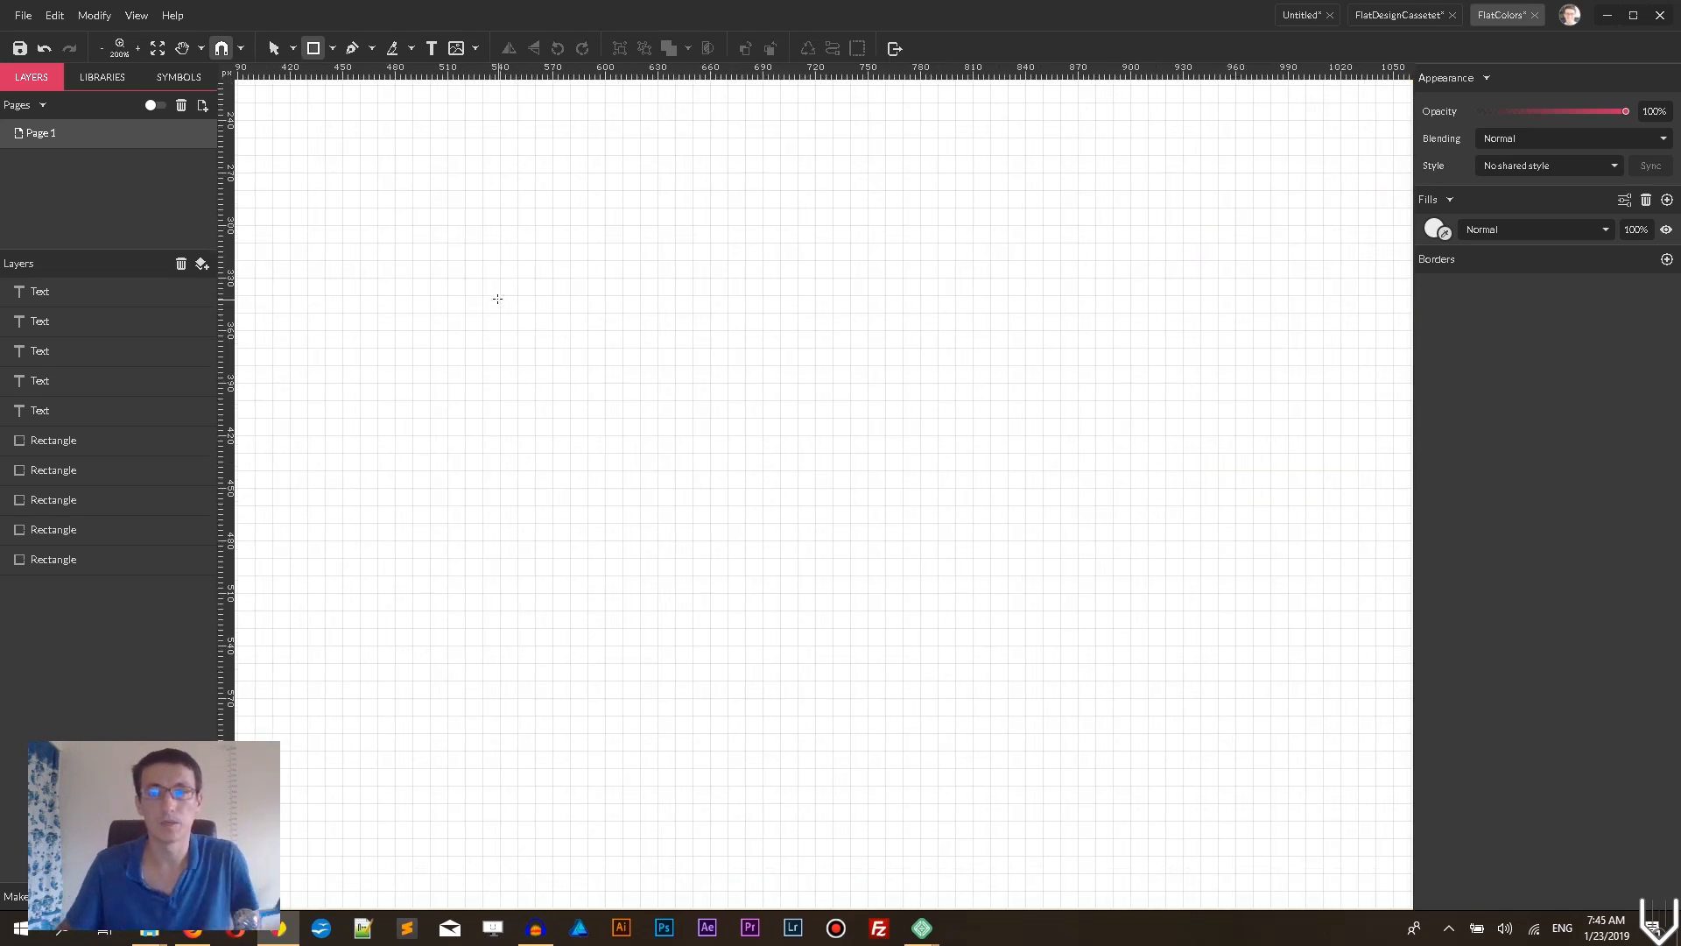
left_click_drag(485, 217, 500, 269)
mouse_move(595, 412)
left_mouse_down()
mouse_move(1147, 558)
mouse_move(1131, 557)
left_mouse_up()
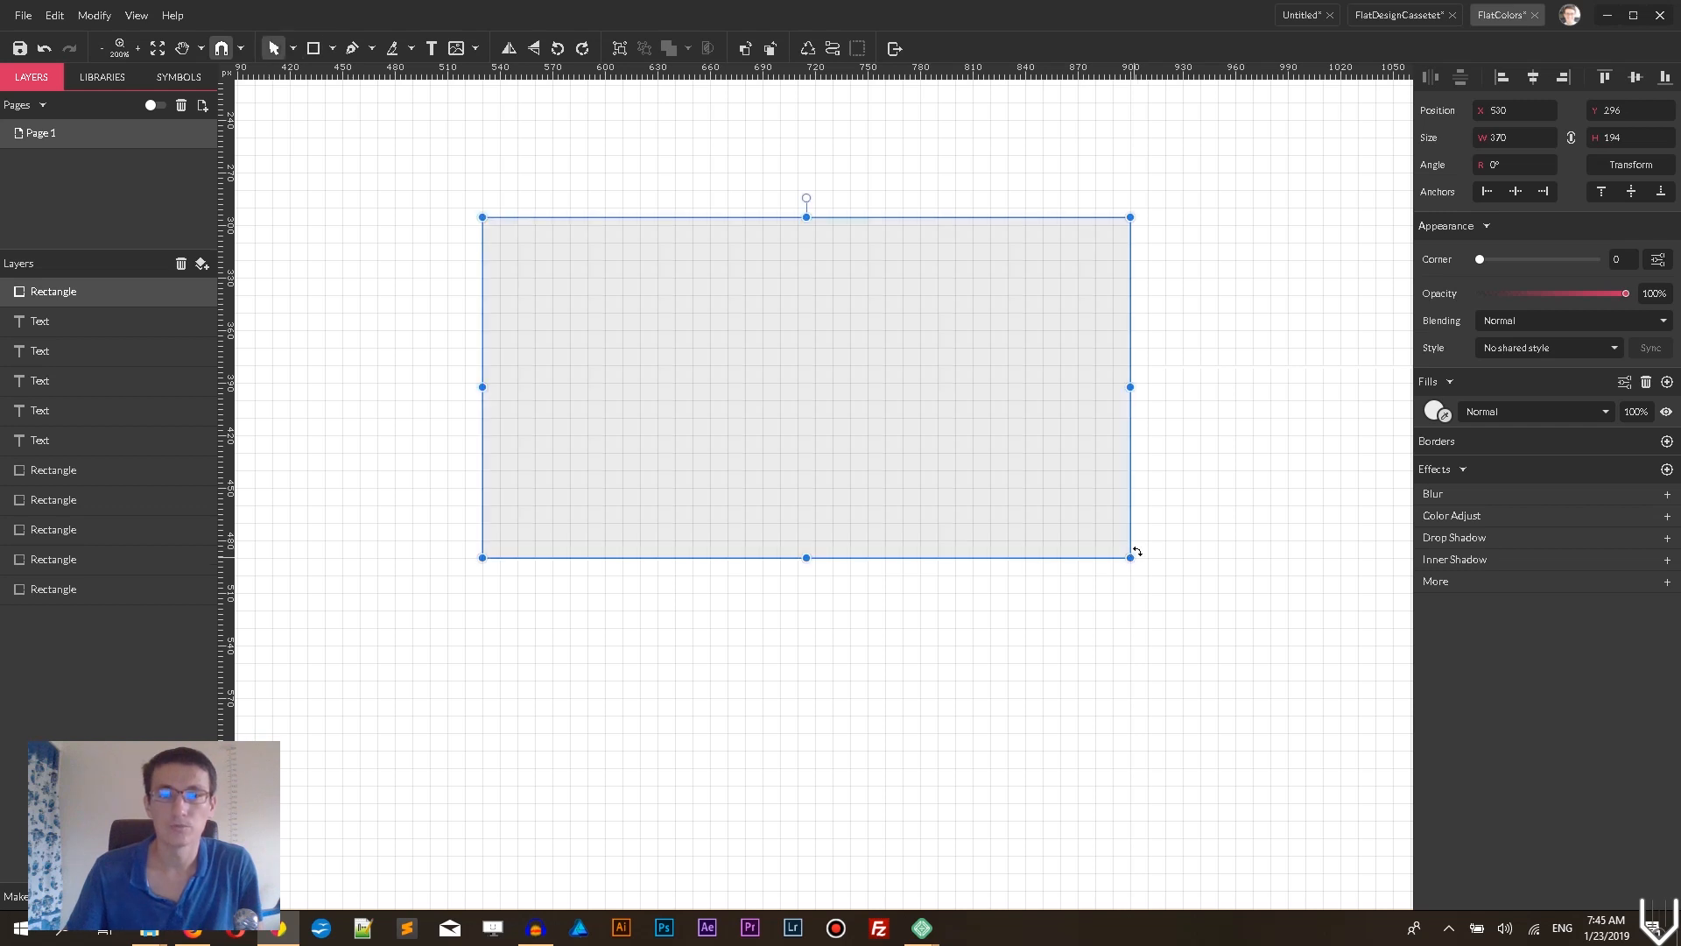
- Resize the rectangle to 360 by 220 px with unlinked proportions and move it up to Y 290
left_click(1512, 138)
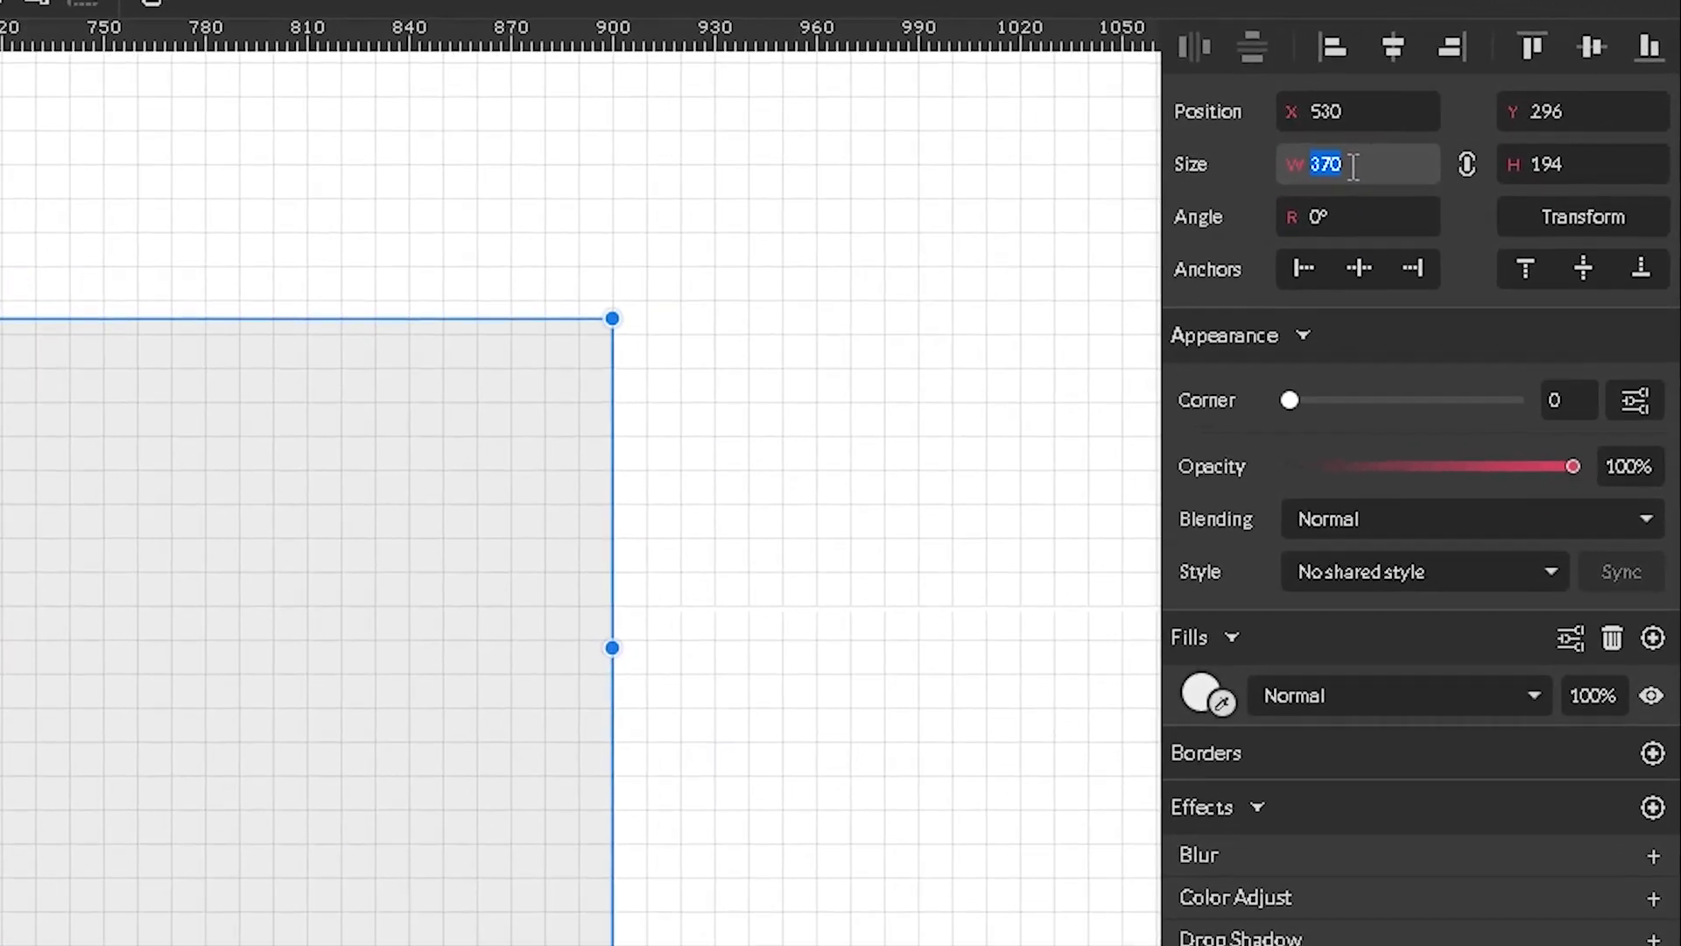
key("BackSpace")
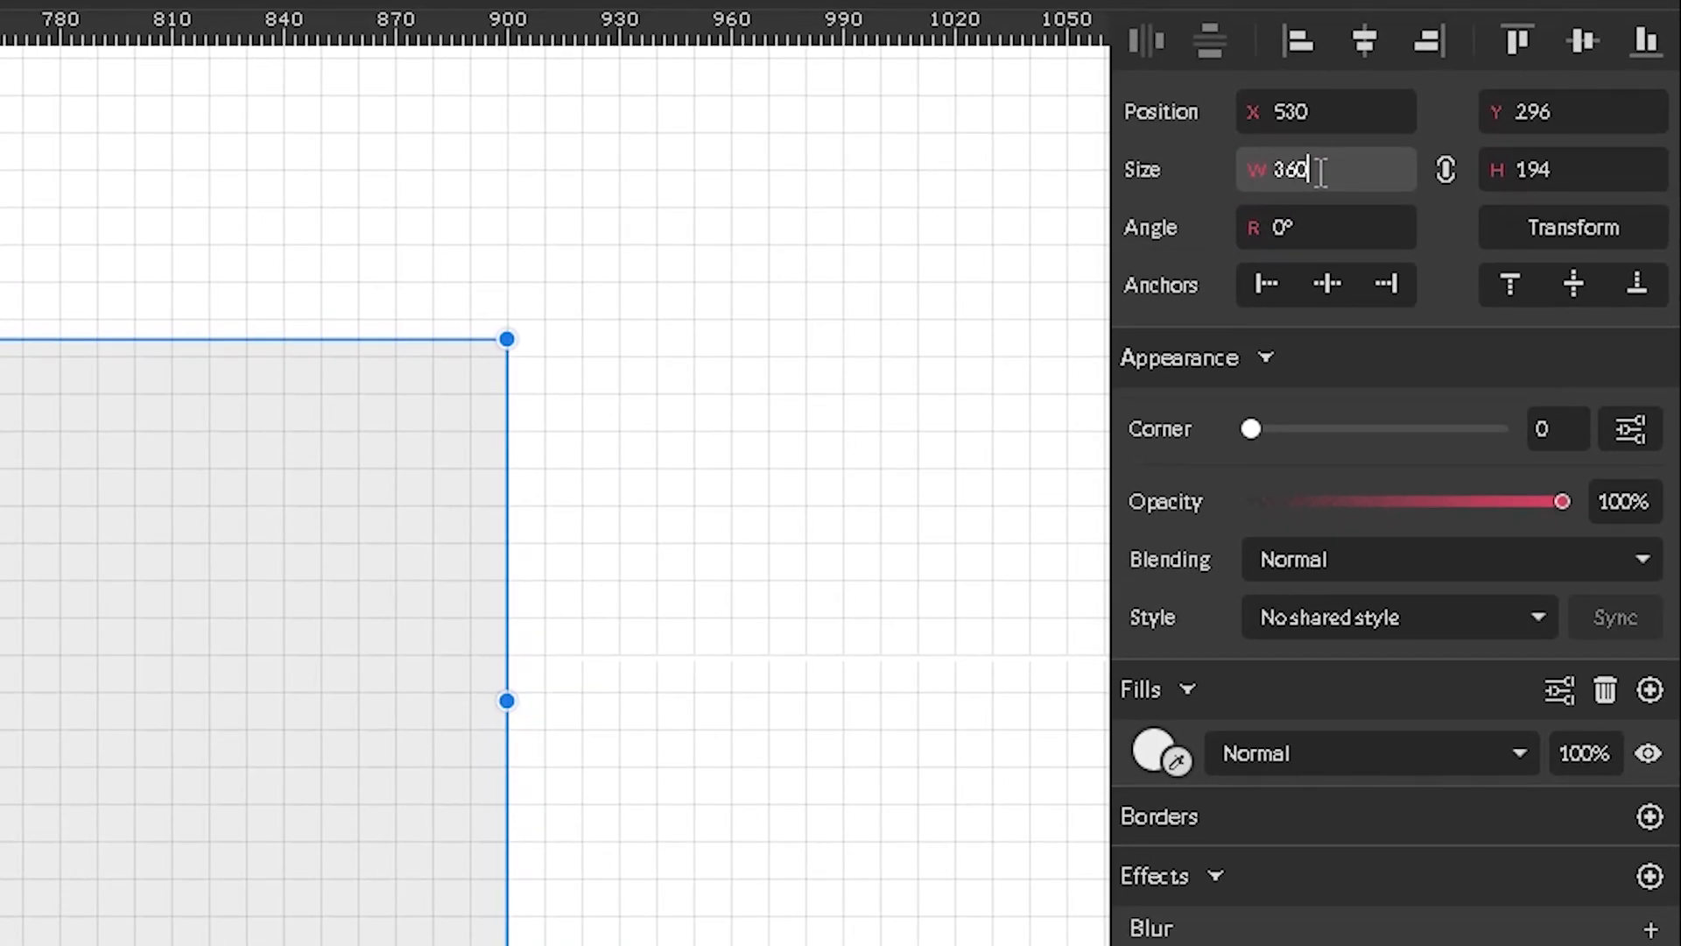
key("Return")
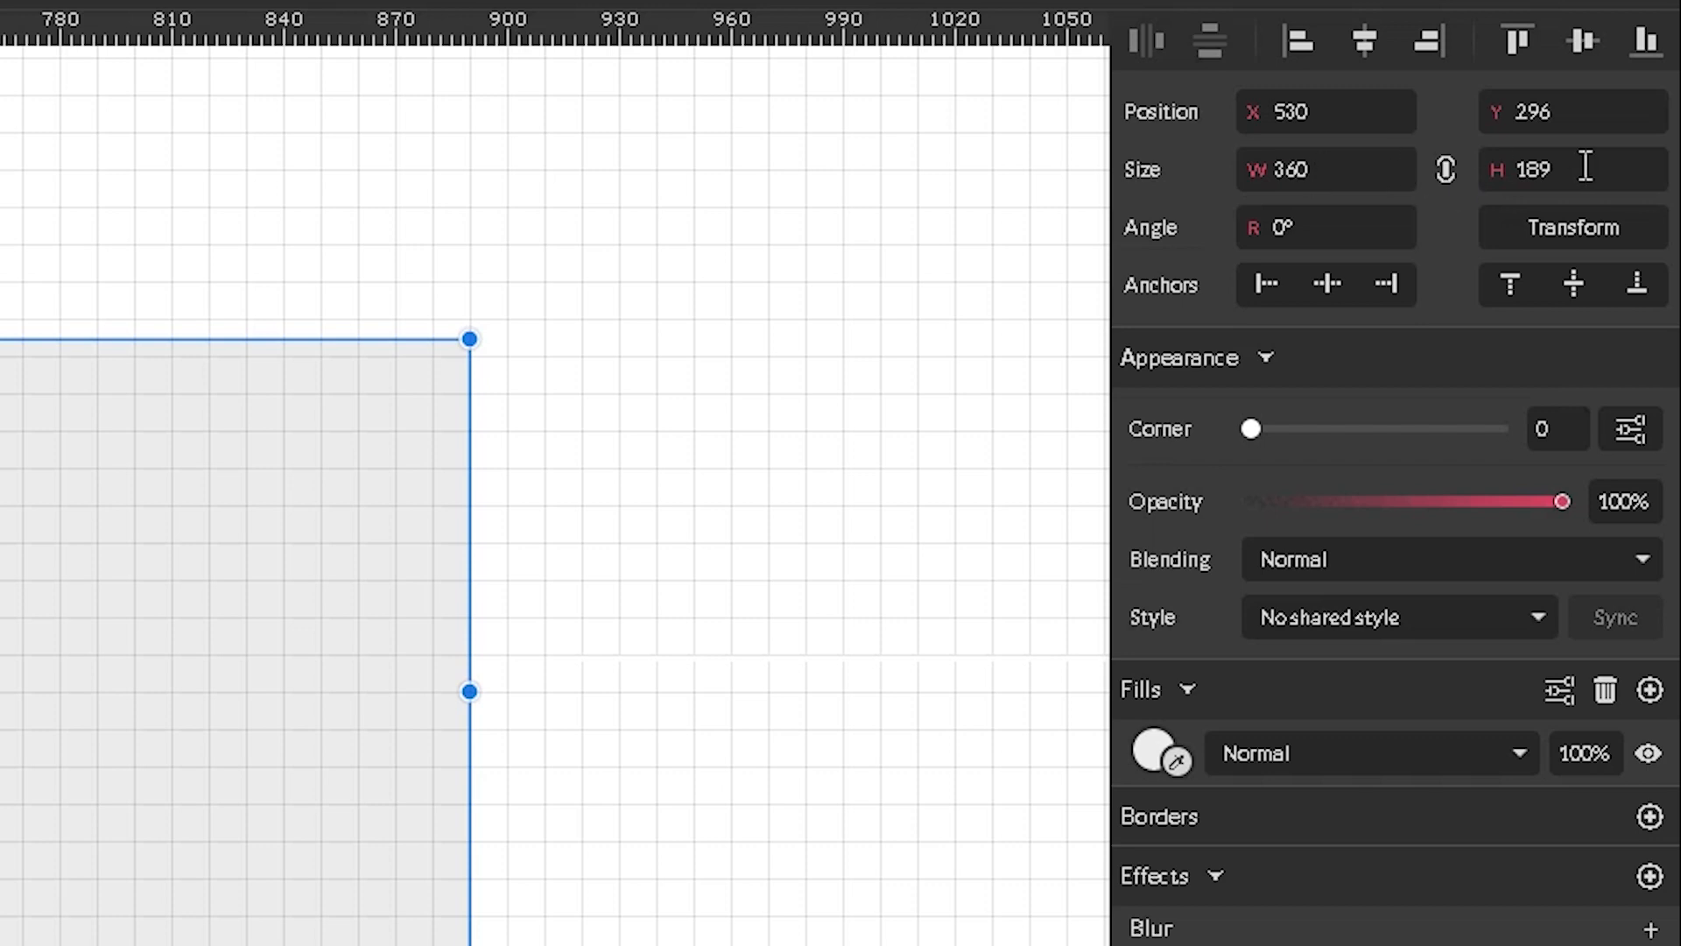
left_click(1446, 170)
left_click(1587, 179)
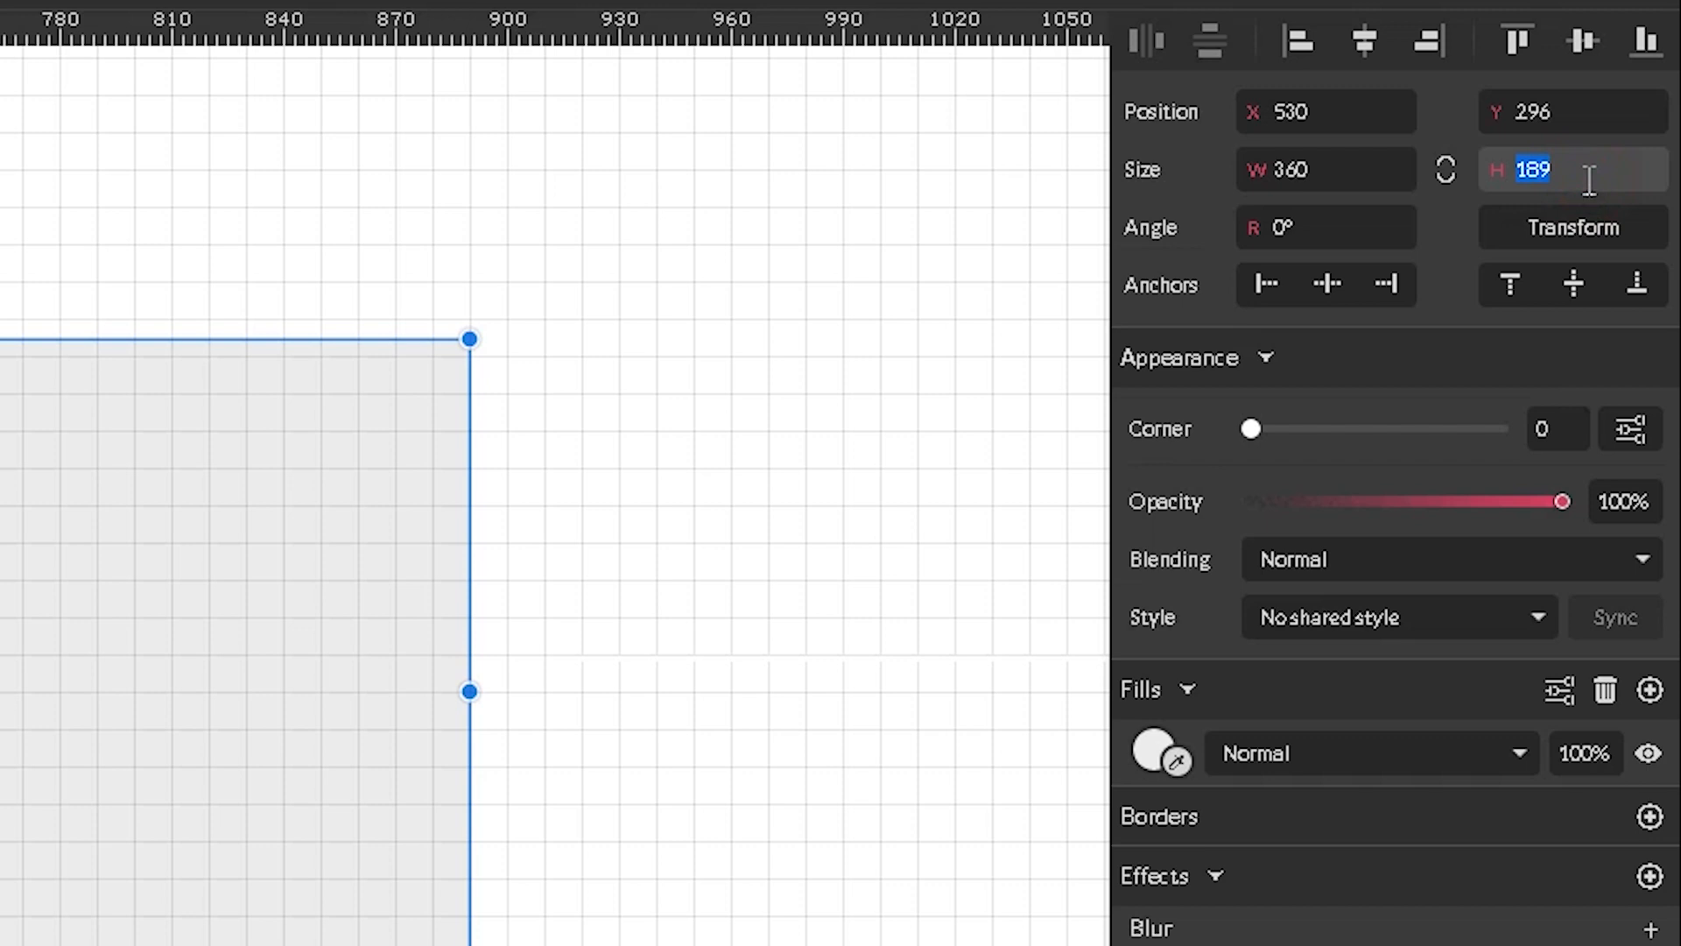
key("BackSpace")
type("220")
key("Return")
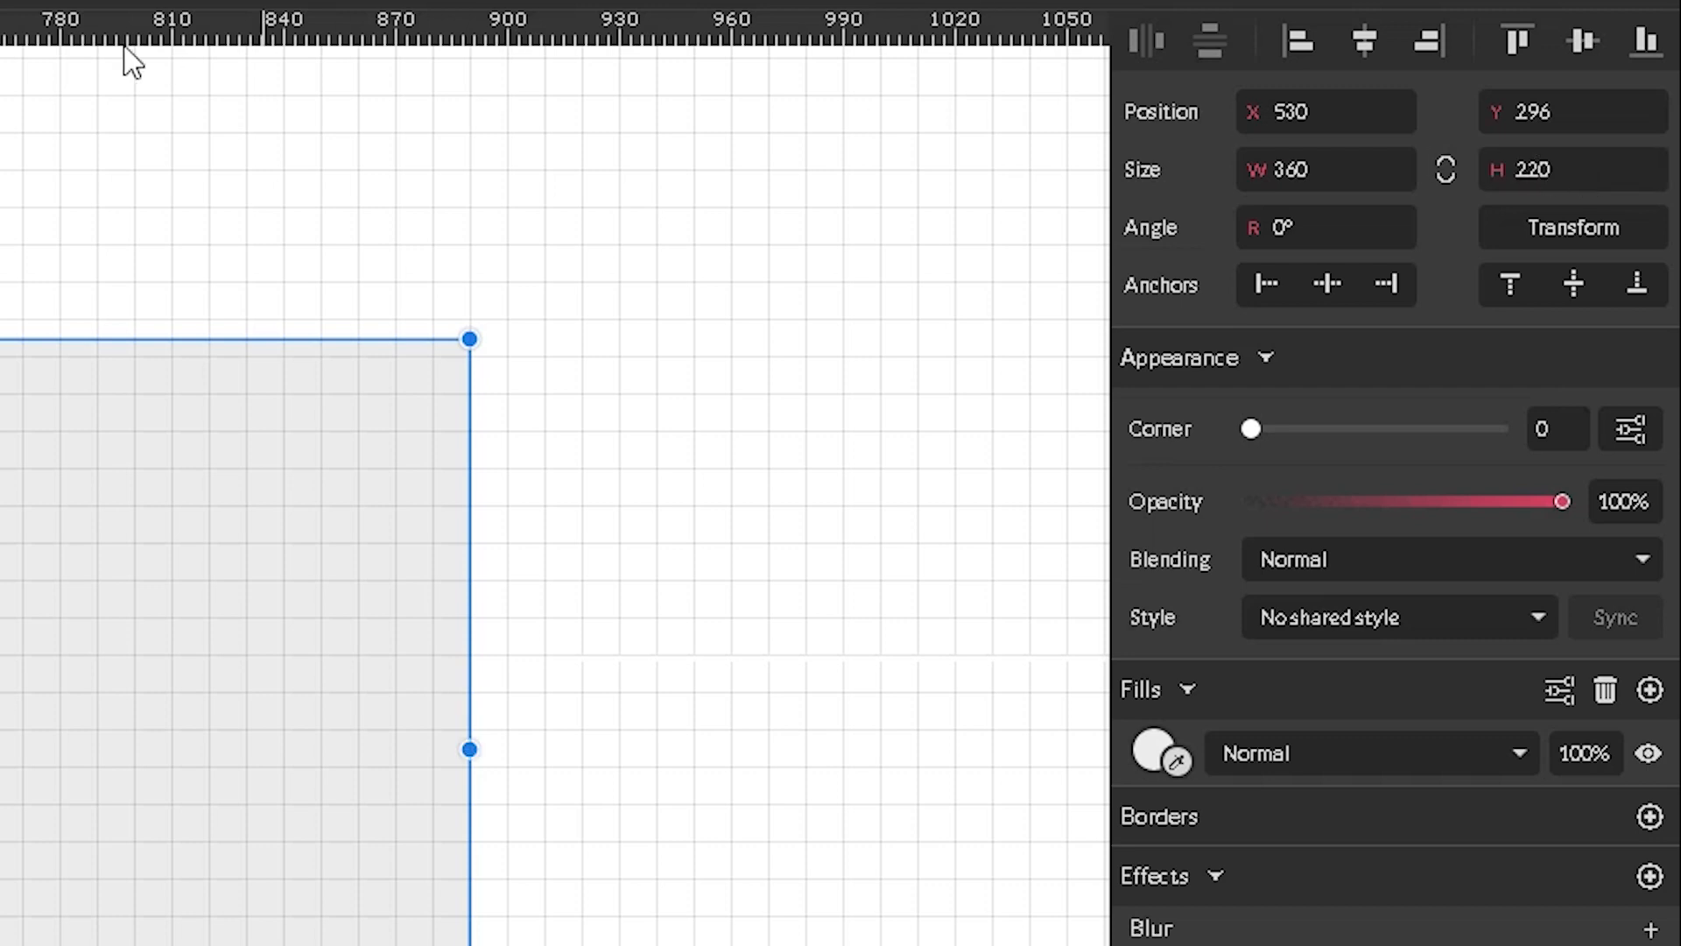
left_click_drag(44, 544, 49, 523)
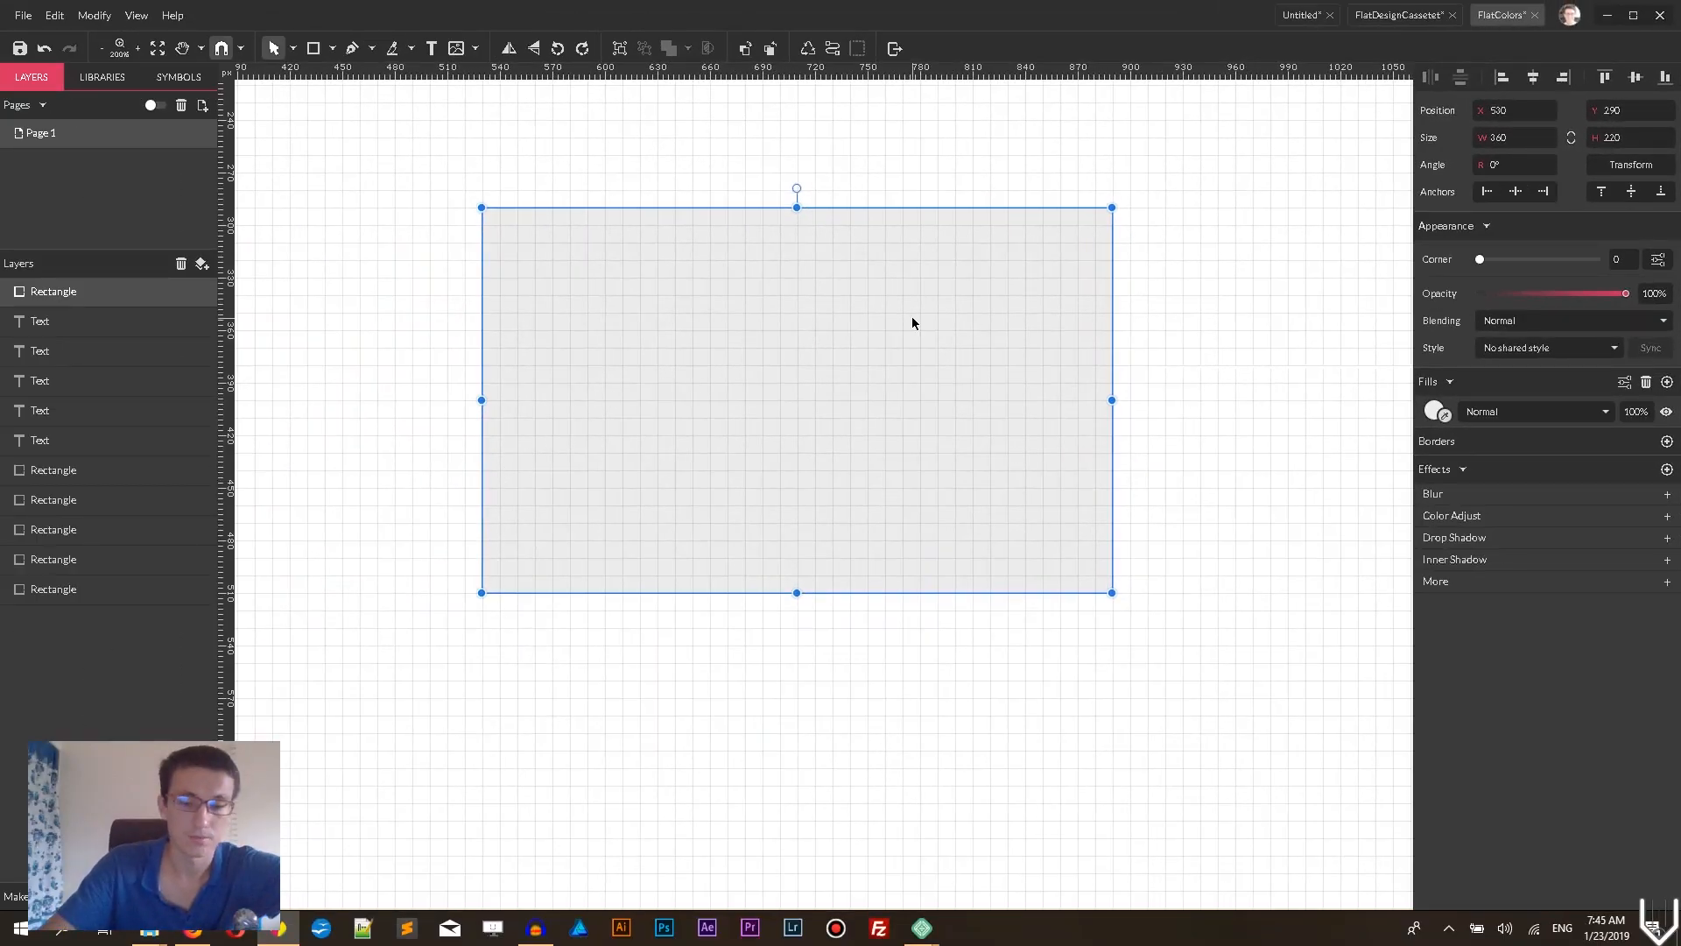
- Convert the rectangle to a path and move its upper-left anchor point 10 px inward to X 540
key("ctrl+shift+p")
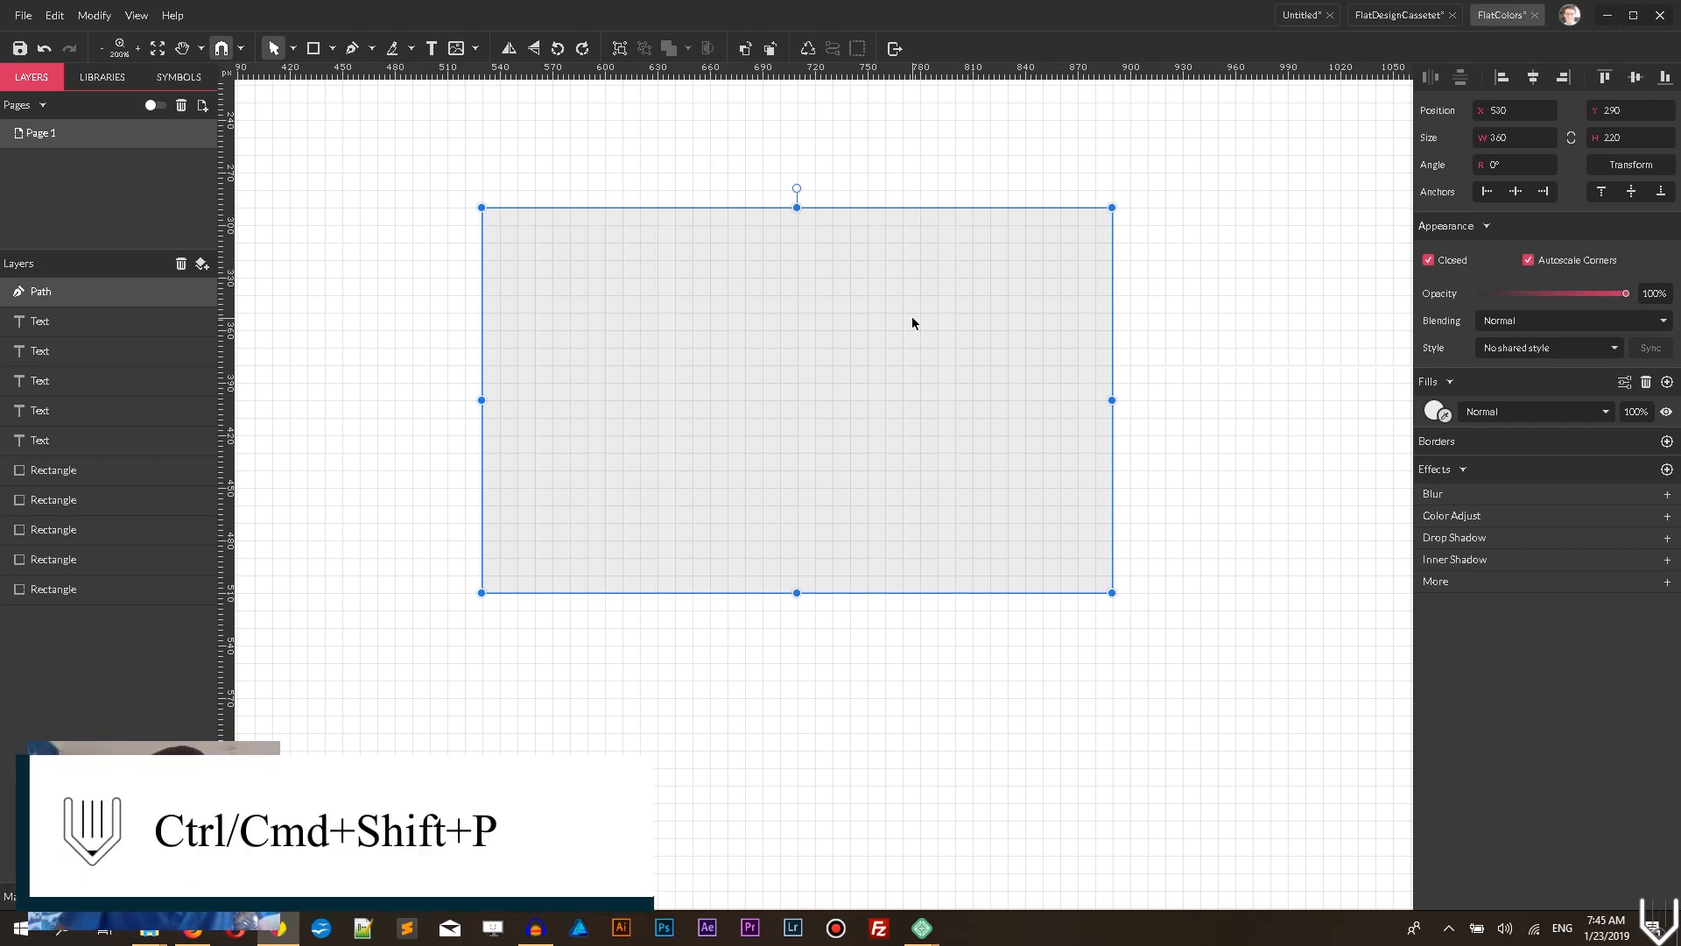
key("Return")
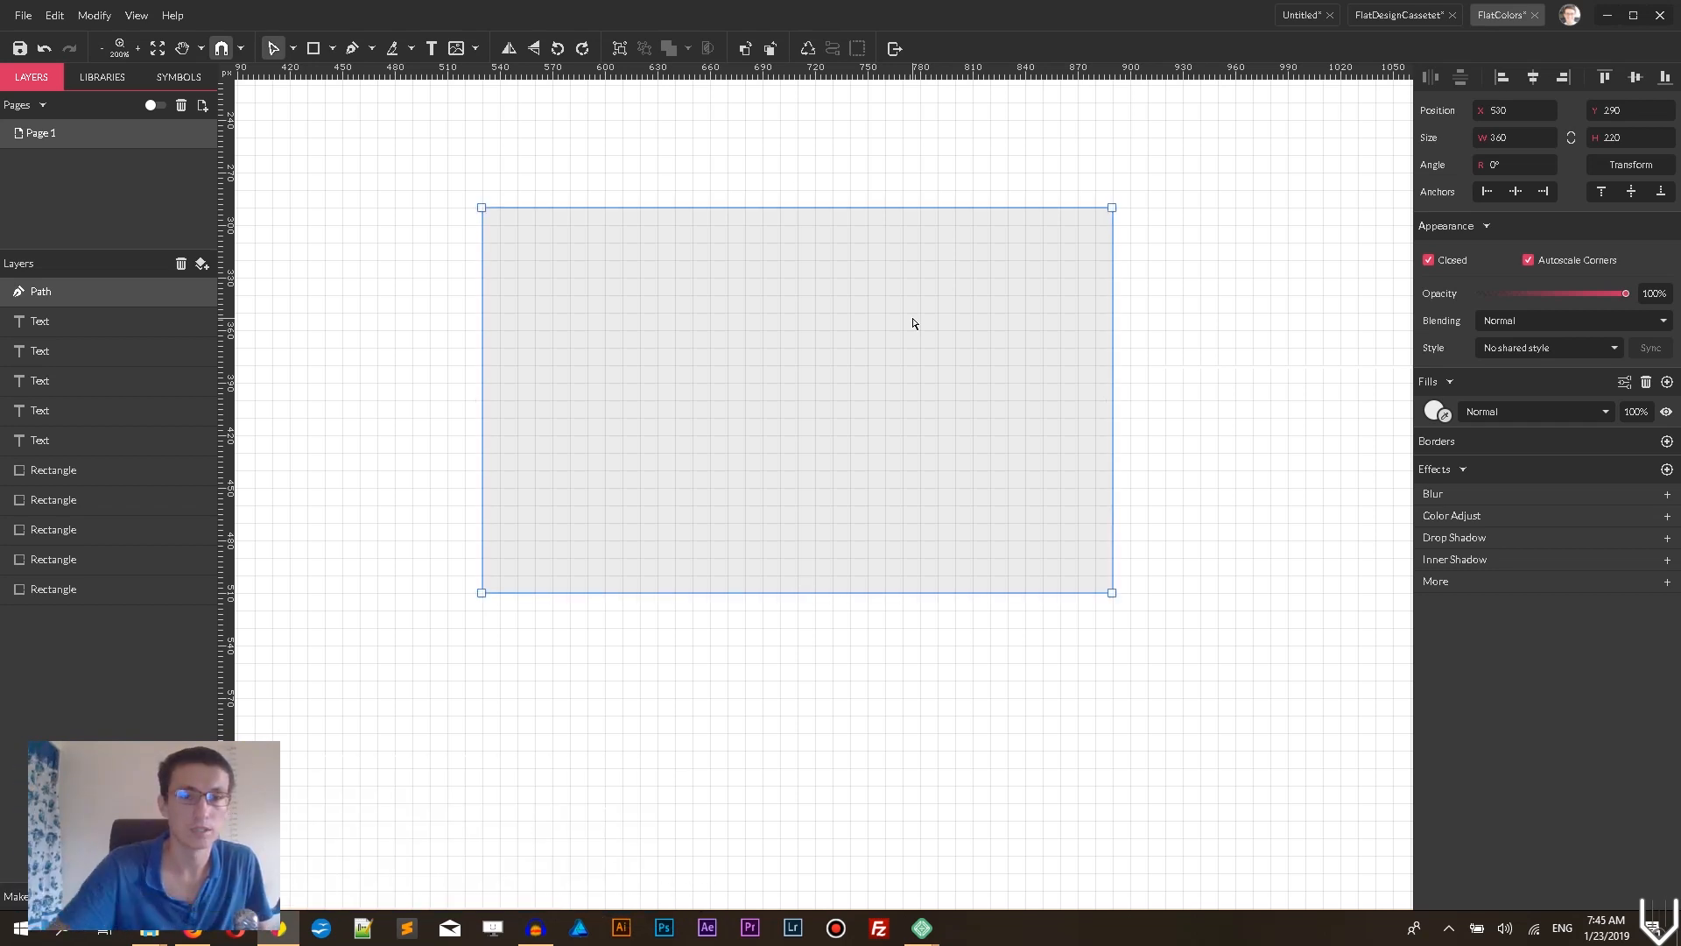
left_click(387, 122)
left_click_drag(388, 152, 525, 285)
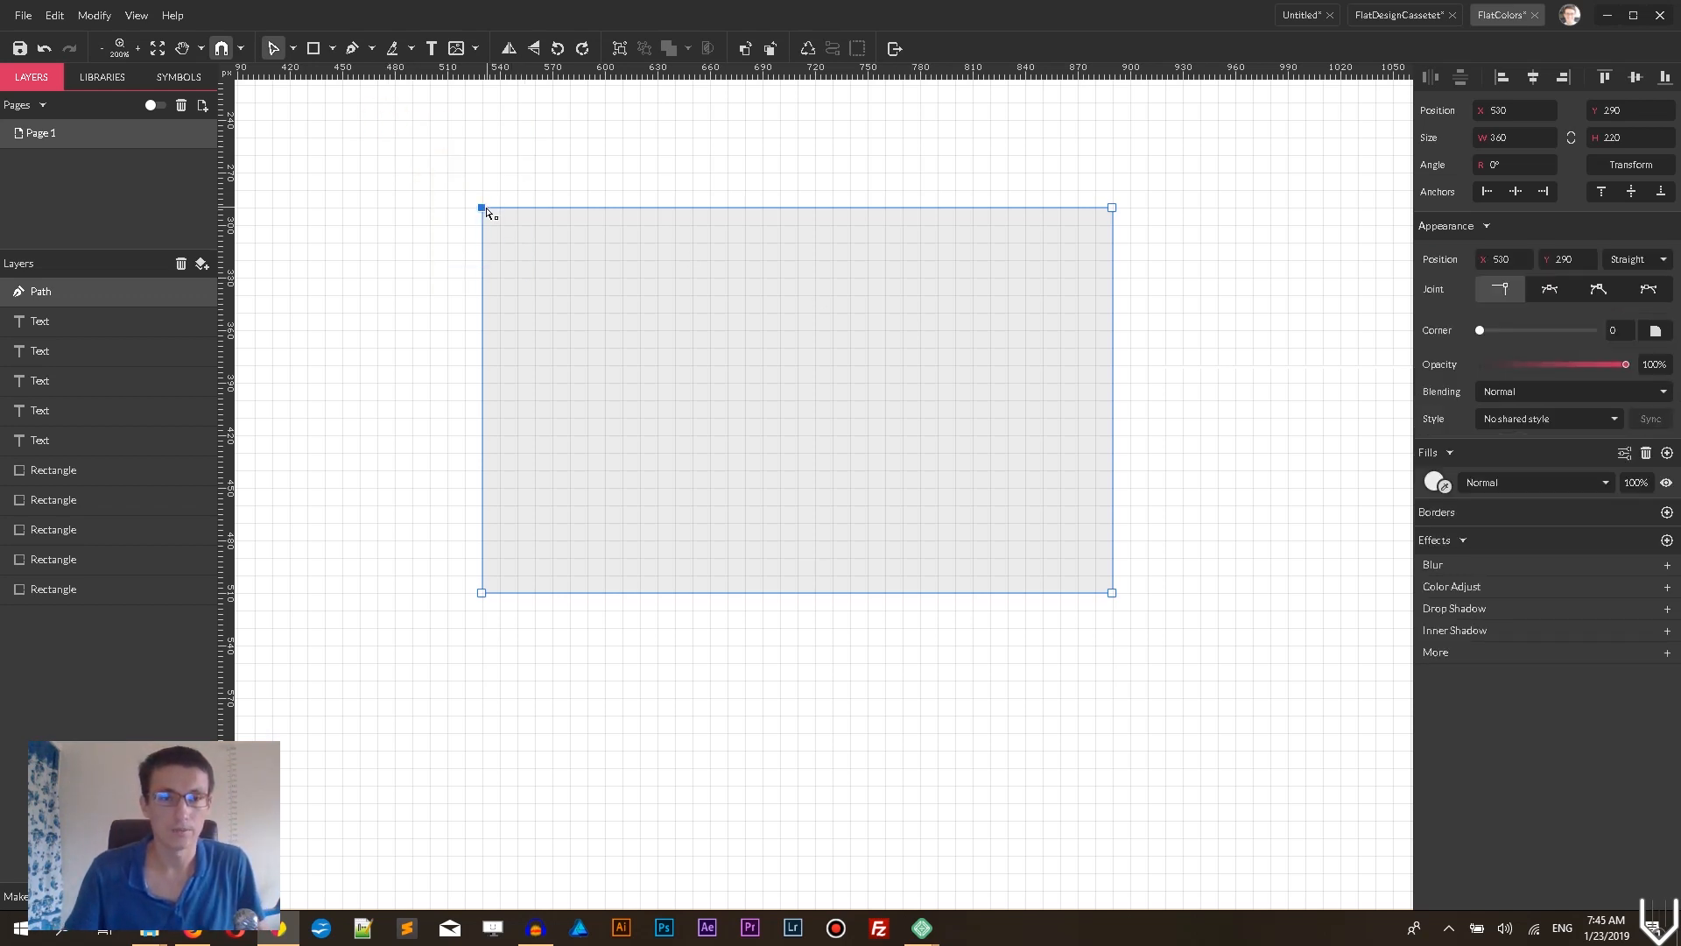
left_click(481, 207)
left_click_drag(380, 193, 405, 194)
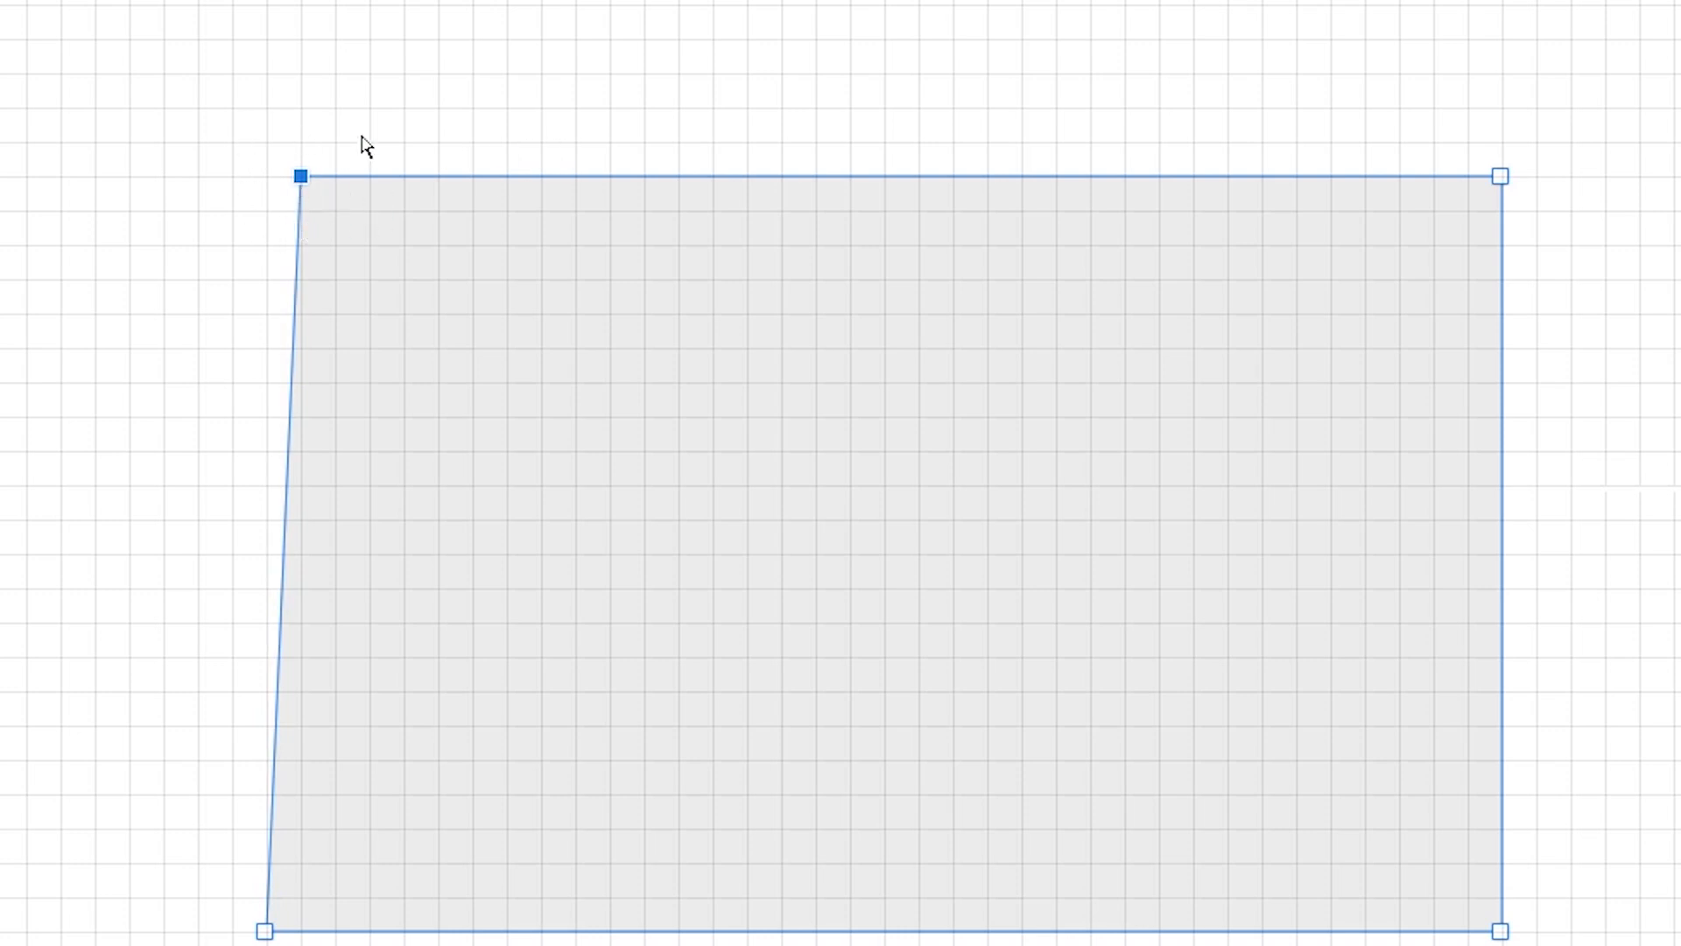
- Move the path's upper-right anchor point 10 px inward to mirror the slant of the opposite side
left_click_drag(1568, 81, 1461, 263)
left_click_drag(1505, 184, 1484, 195)
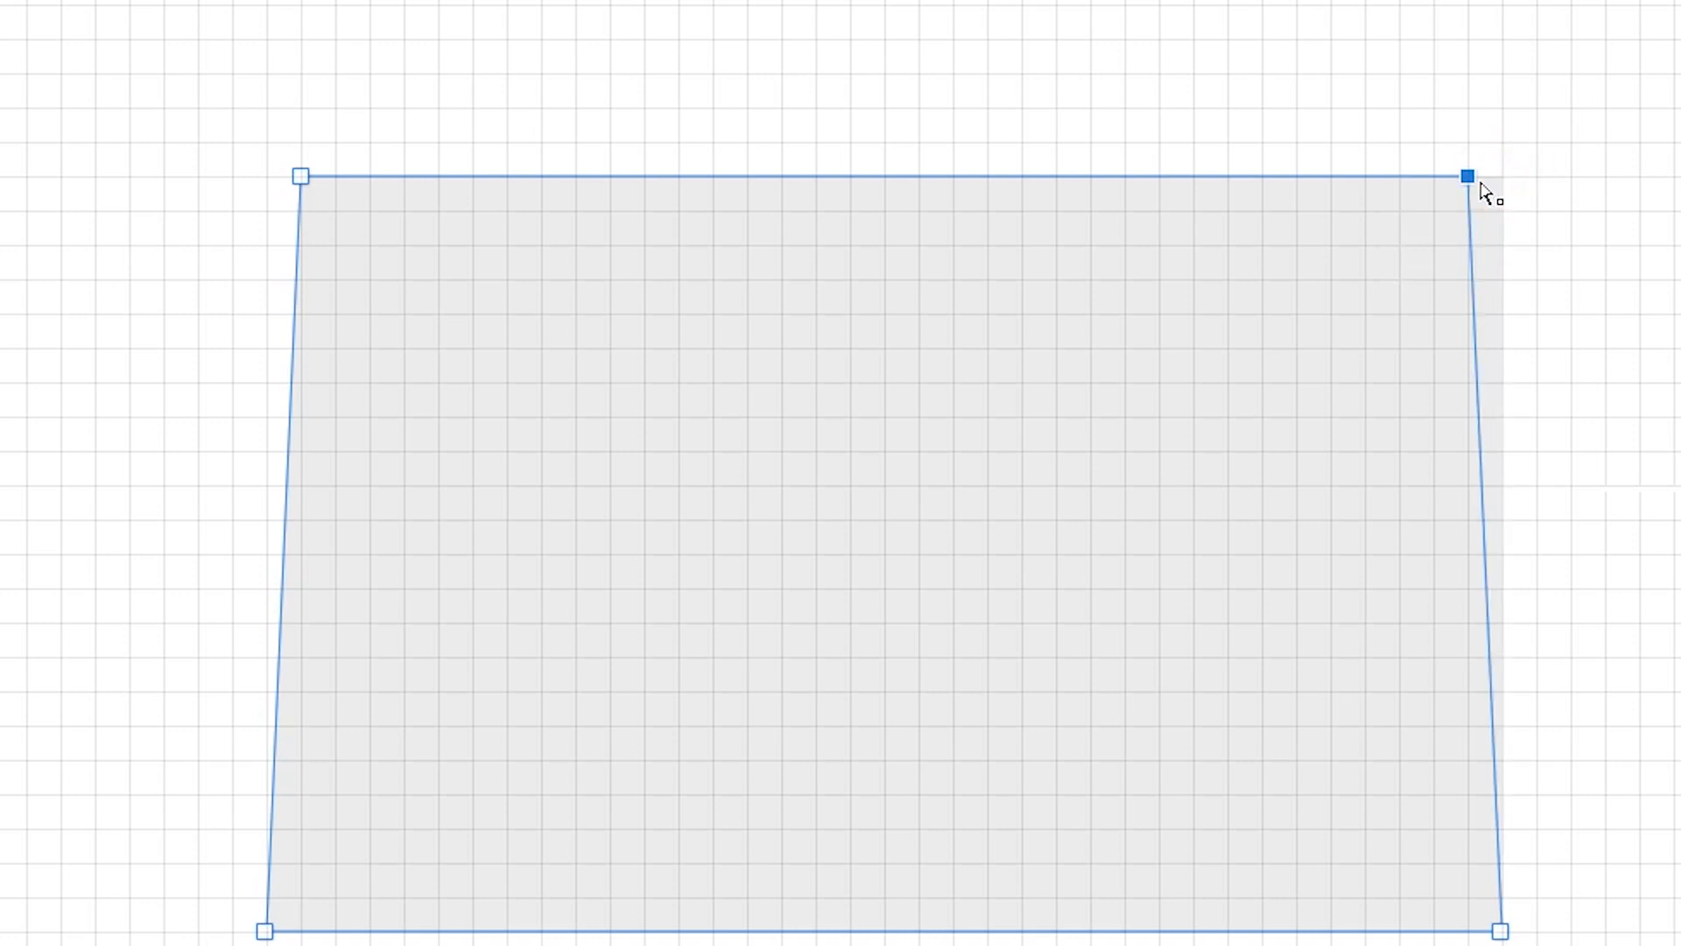
left_click(1576, 174)
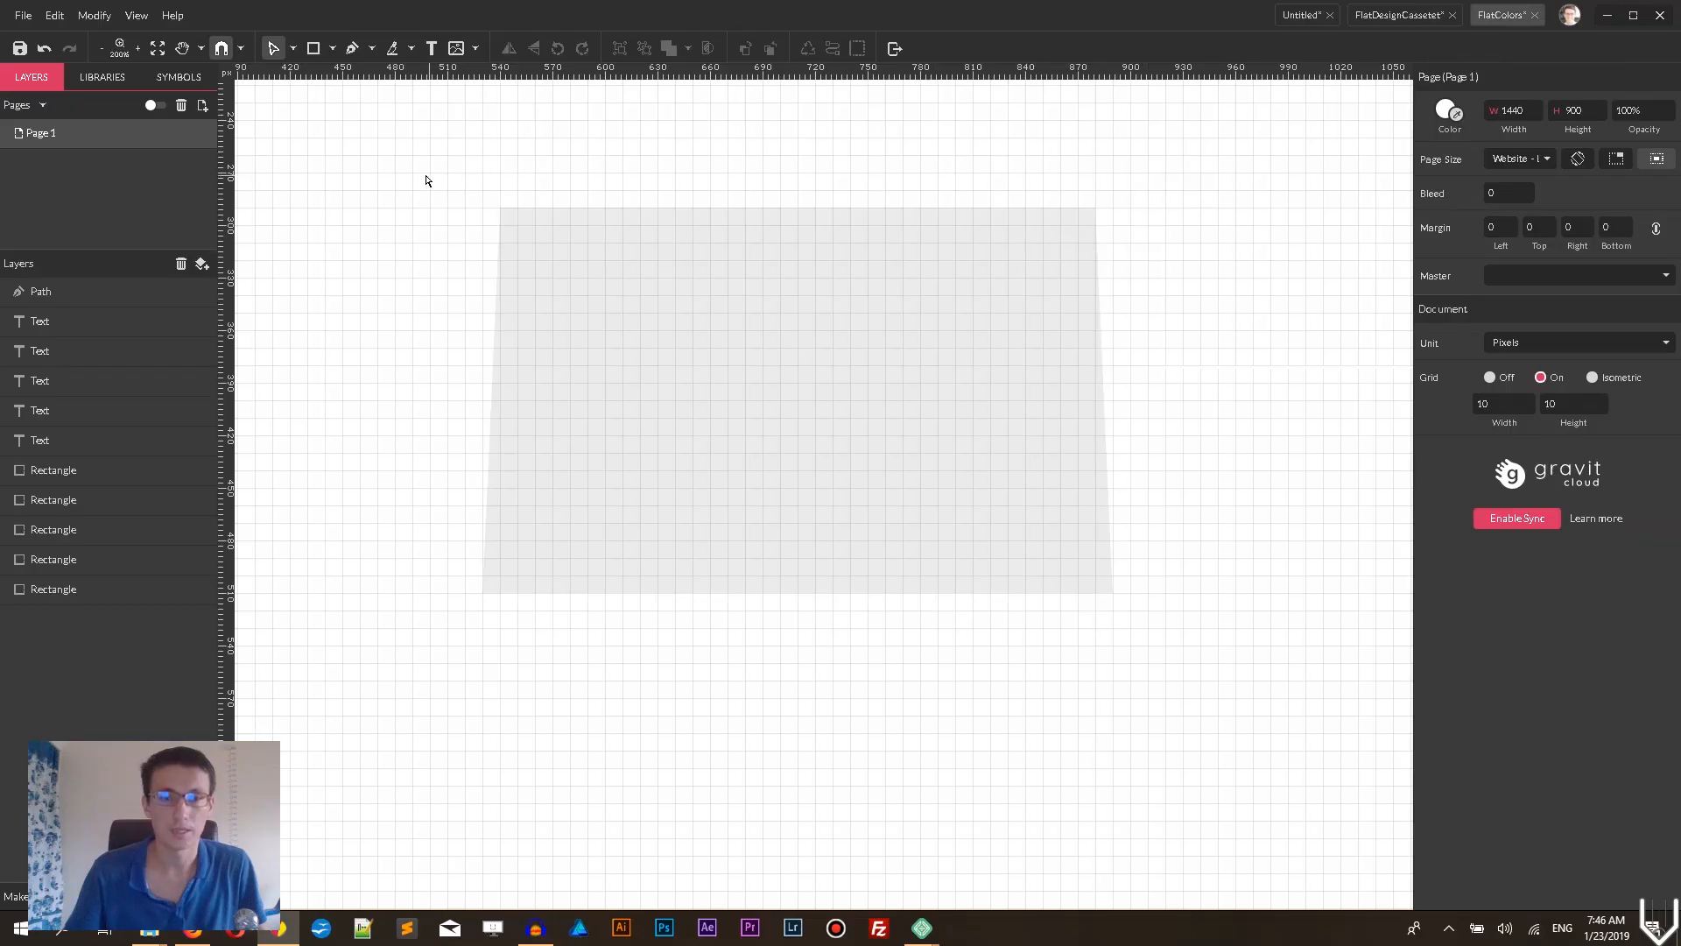
- Select all four anchor points of the path and set their corner radius to 20
left_click_drag(382, 133, 1207, 673)
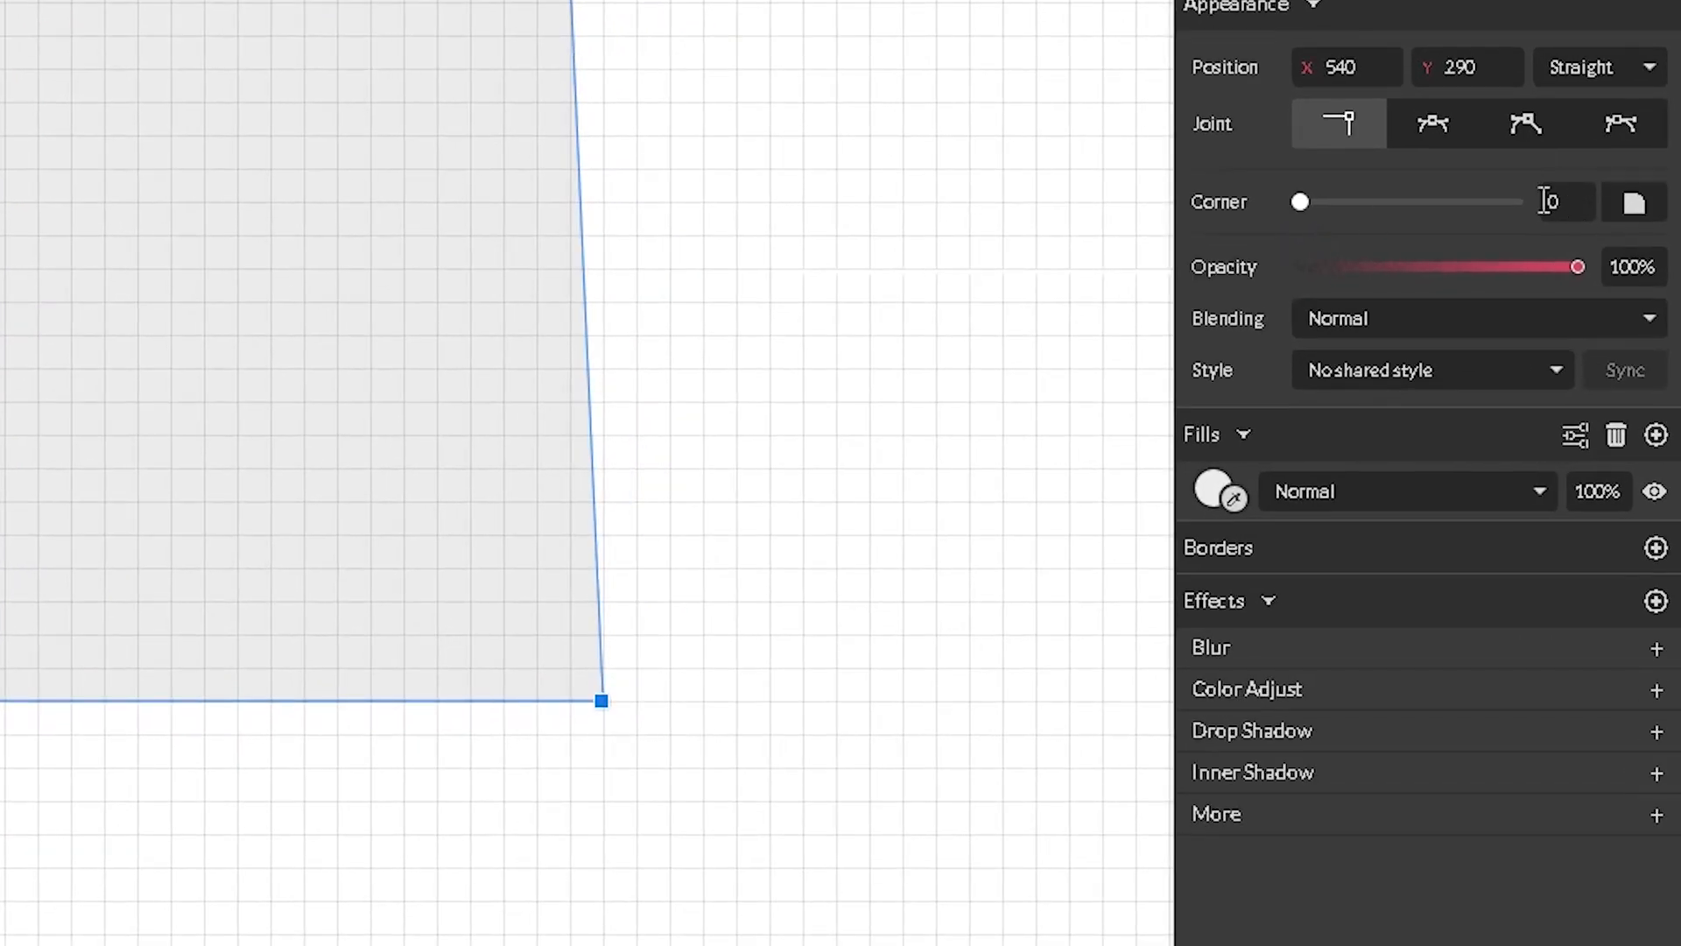
left_click(1550, 199)
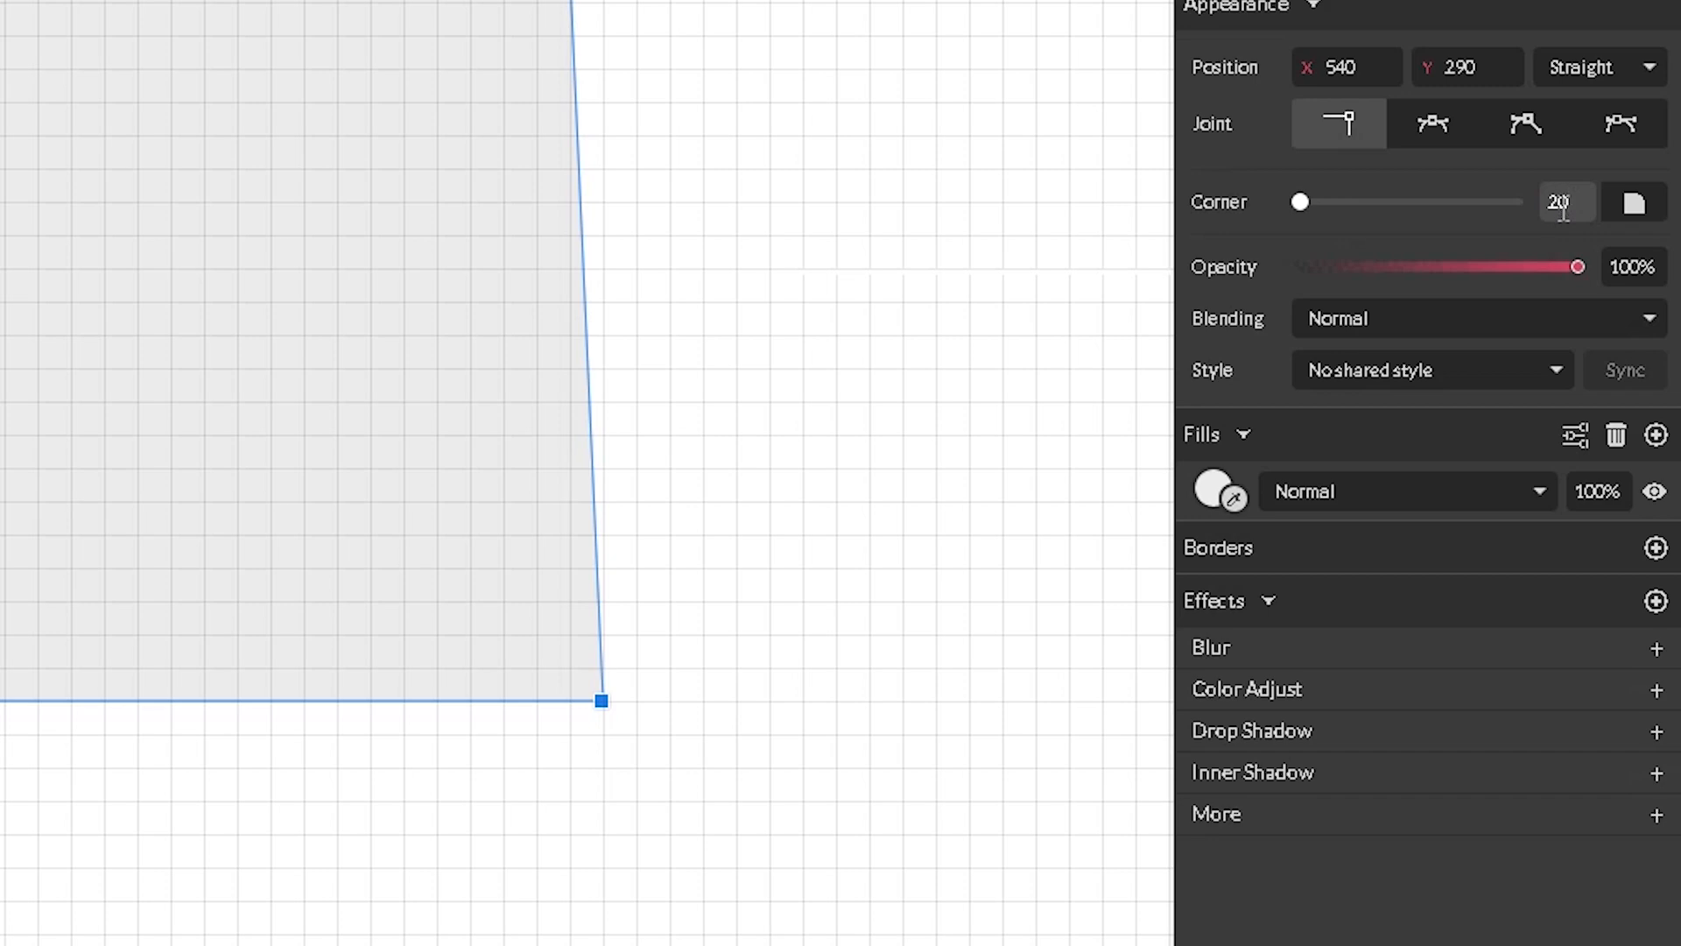
key("Return")
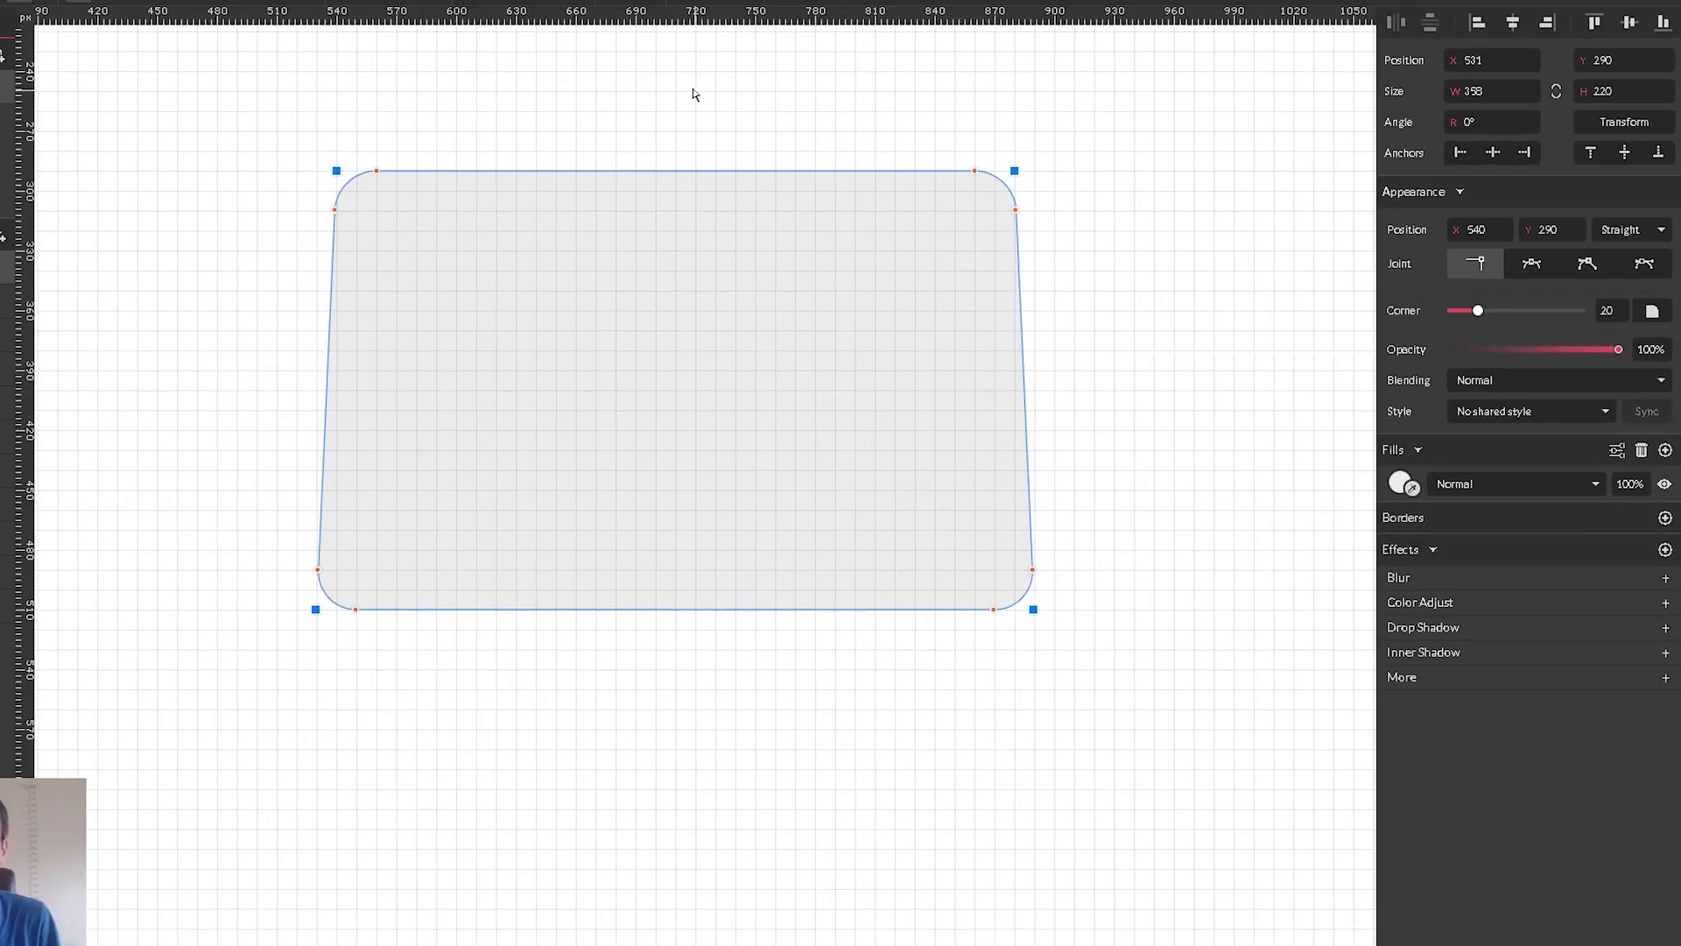
left_click(812, 136)
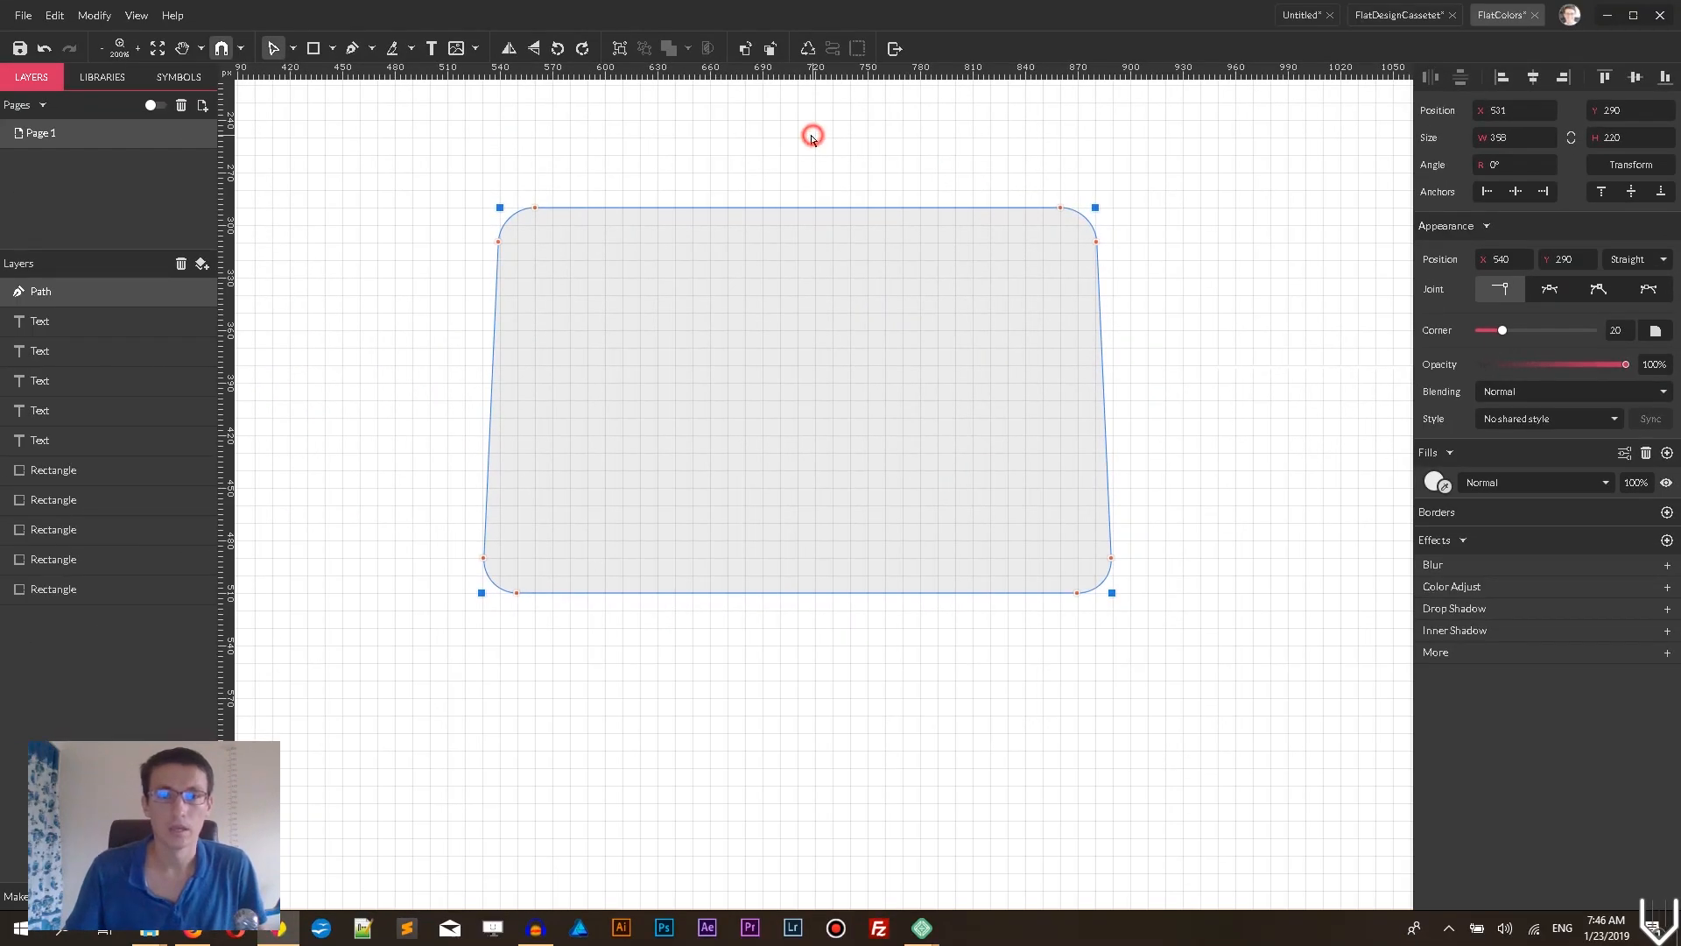
- Duplicate the rounded path and shrink the copy to about 318 by 160 px, inset inside the original at X 551, Y 310
left_click(294, 48)
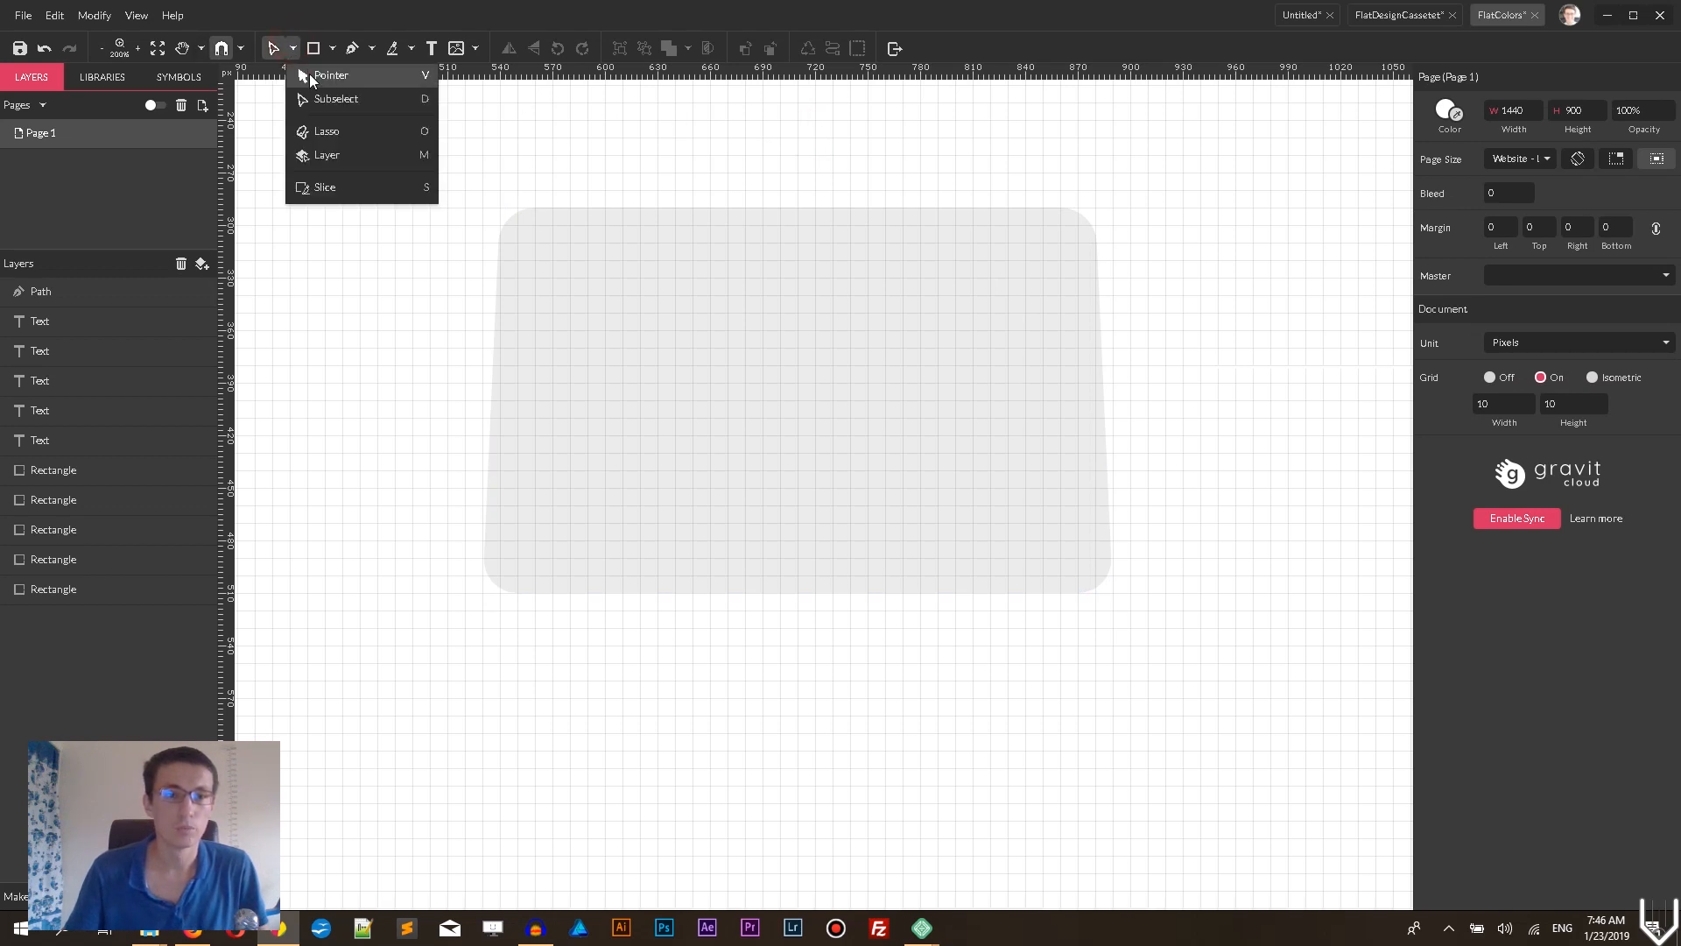
left_click(326, 76)
left_click(724, 367)
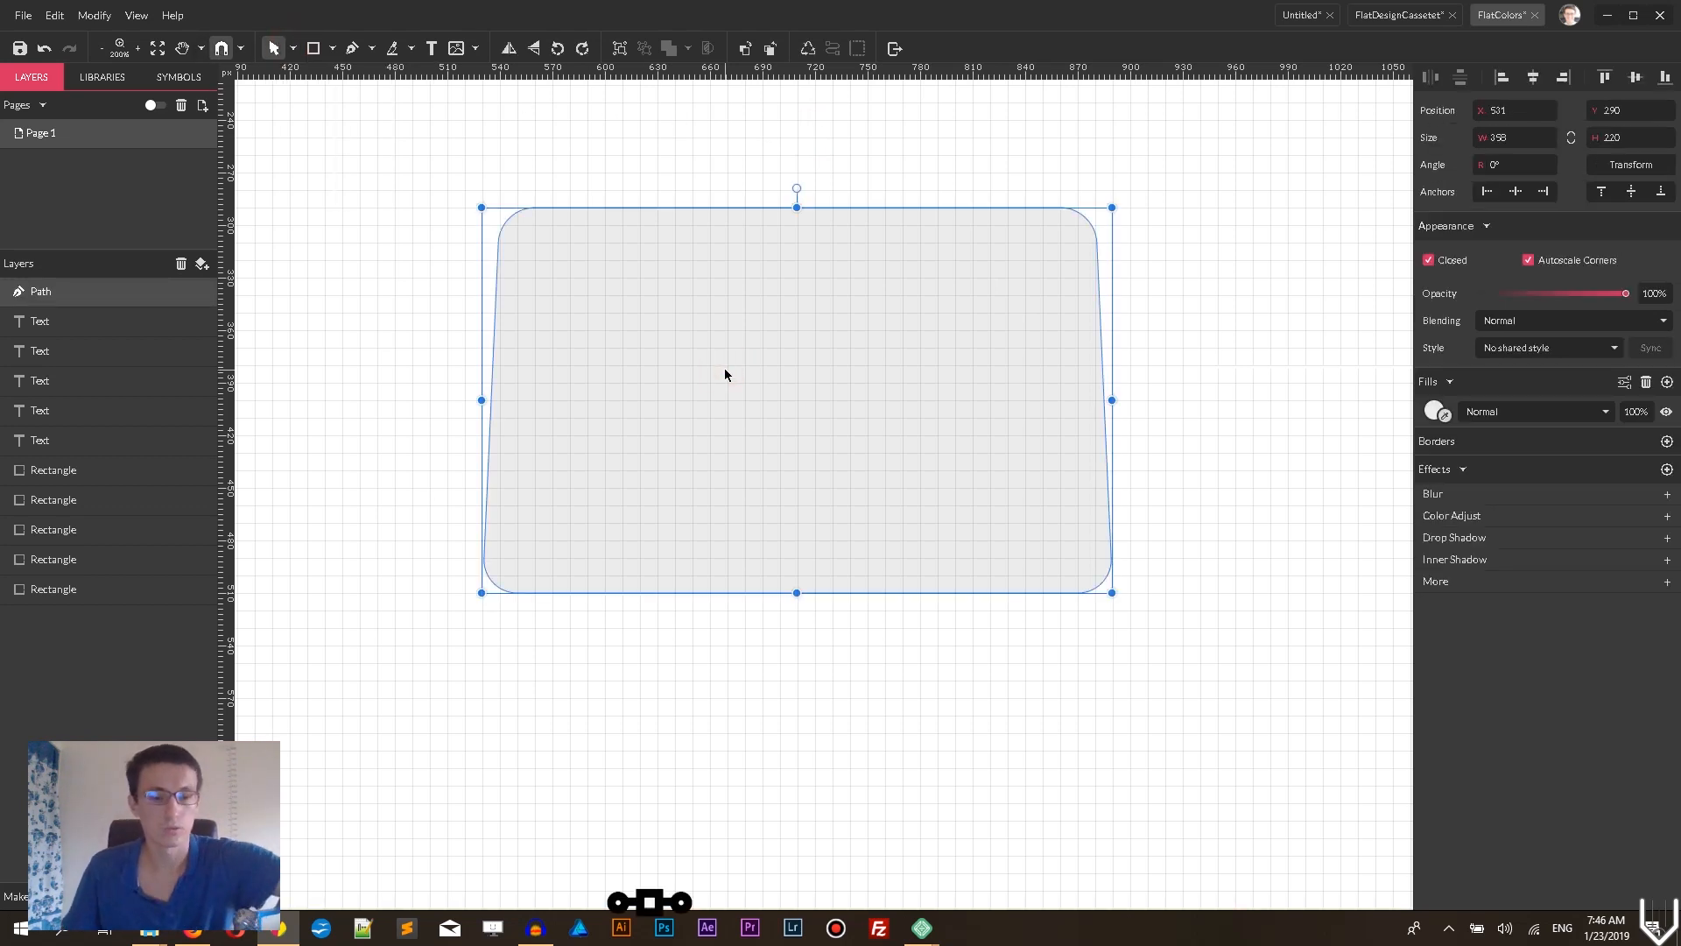
key("ctrl+d")
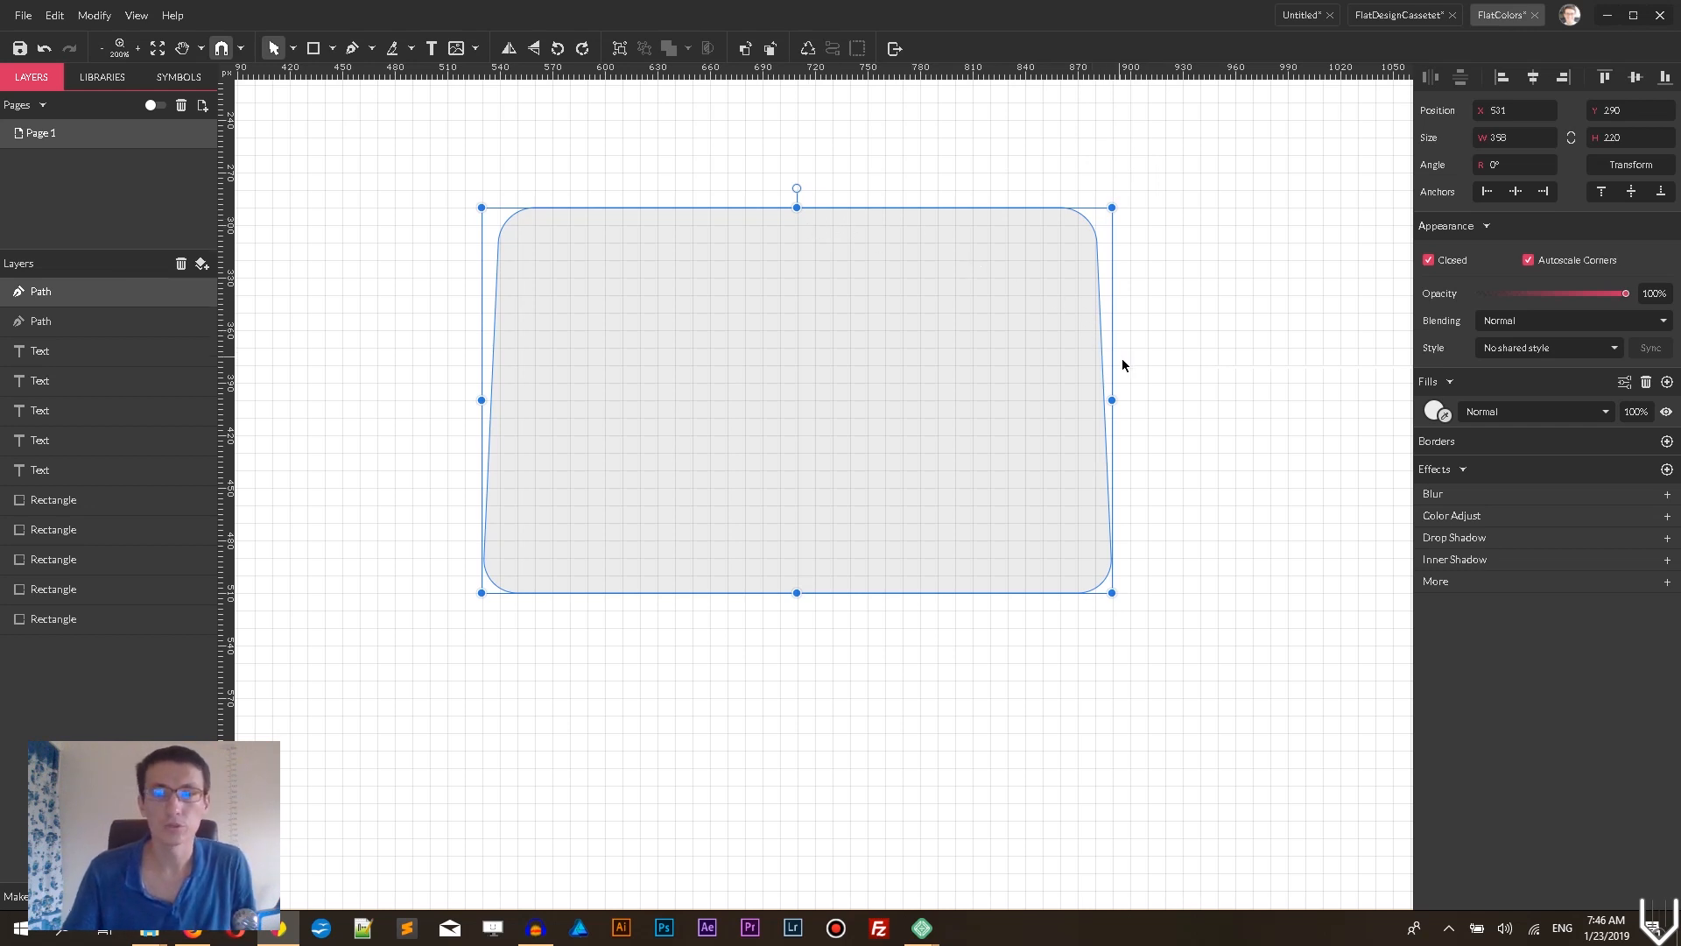
left_click_drag(1112, 401, 1073, 402)
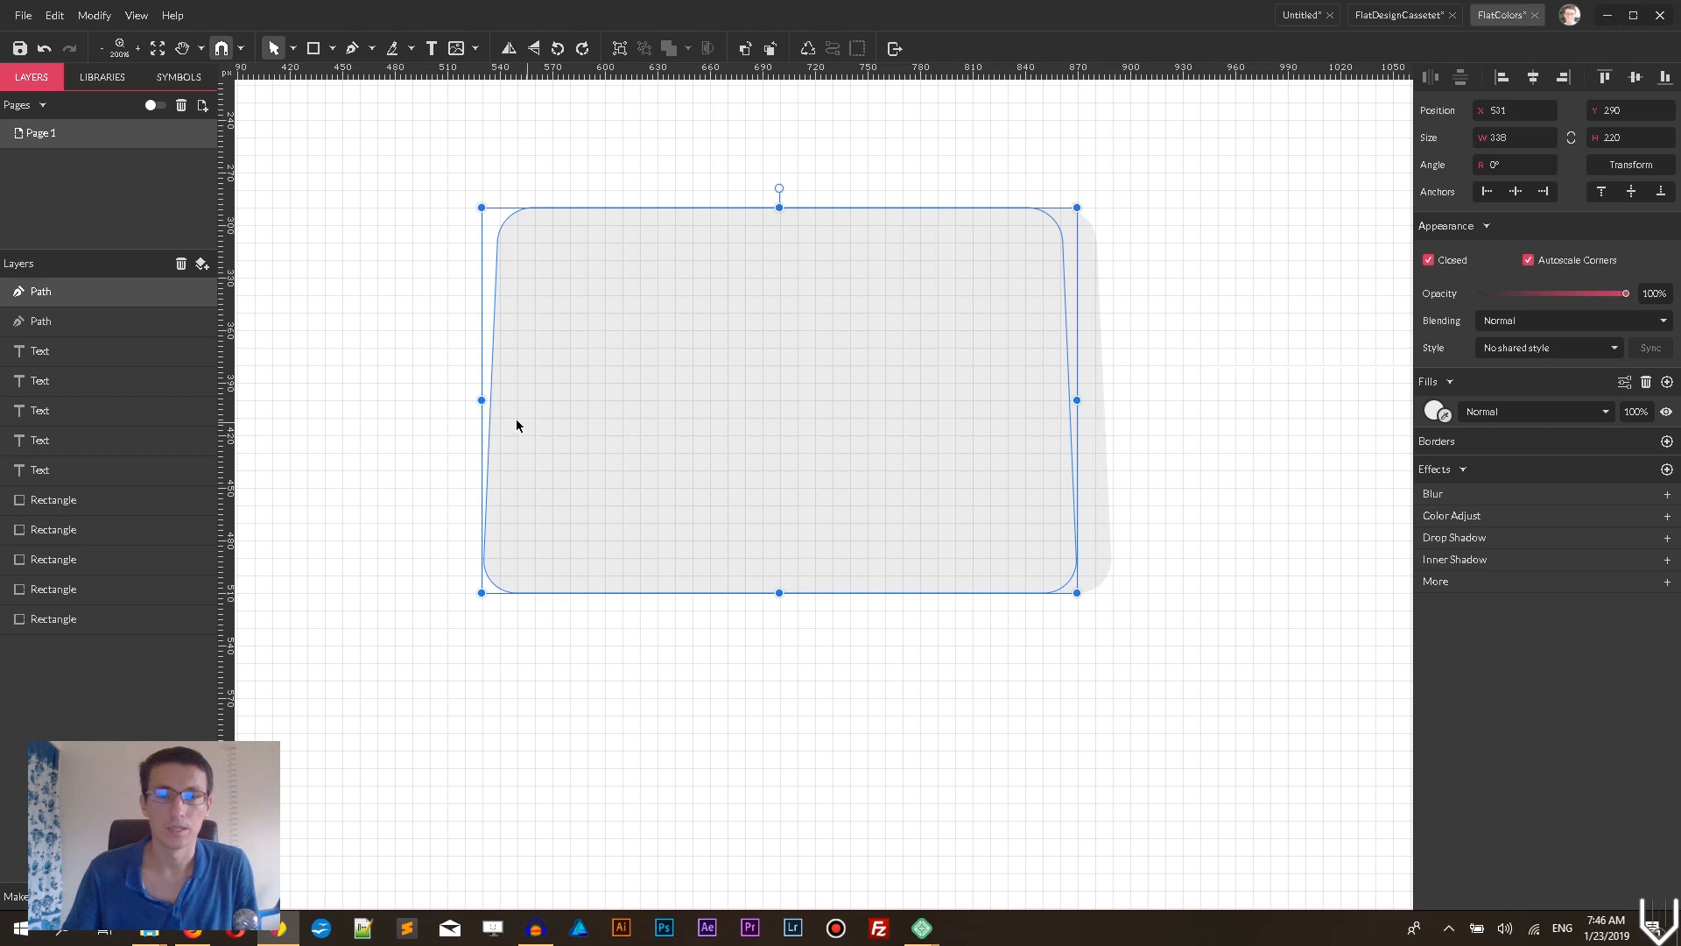
left_click_drag(483, 399, 518, 400)
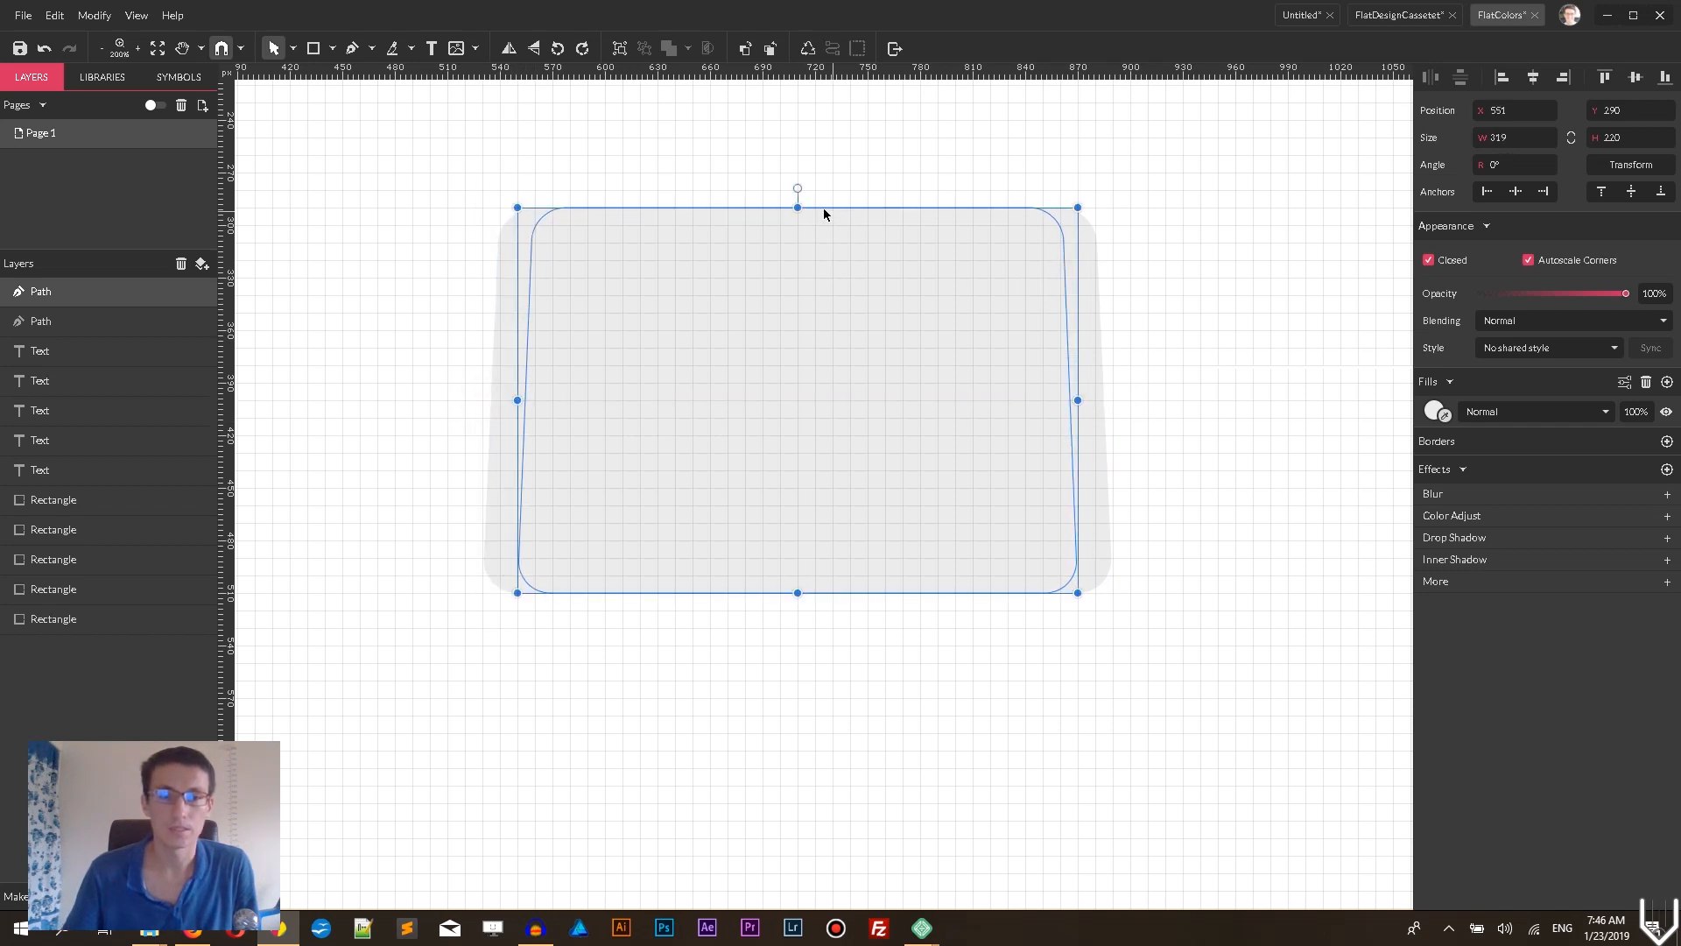
left_click_drag(797, 207, 797, 242)
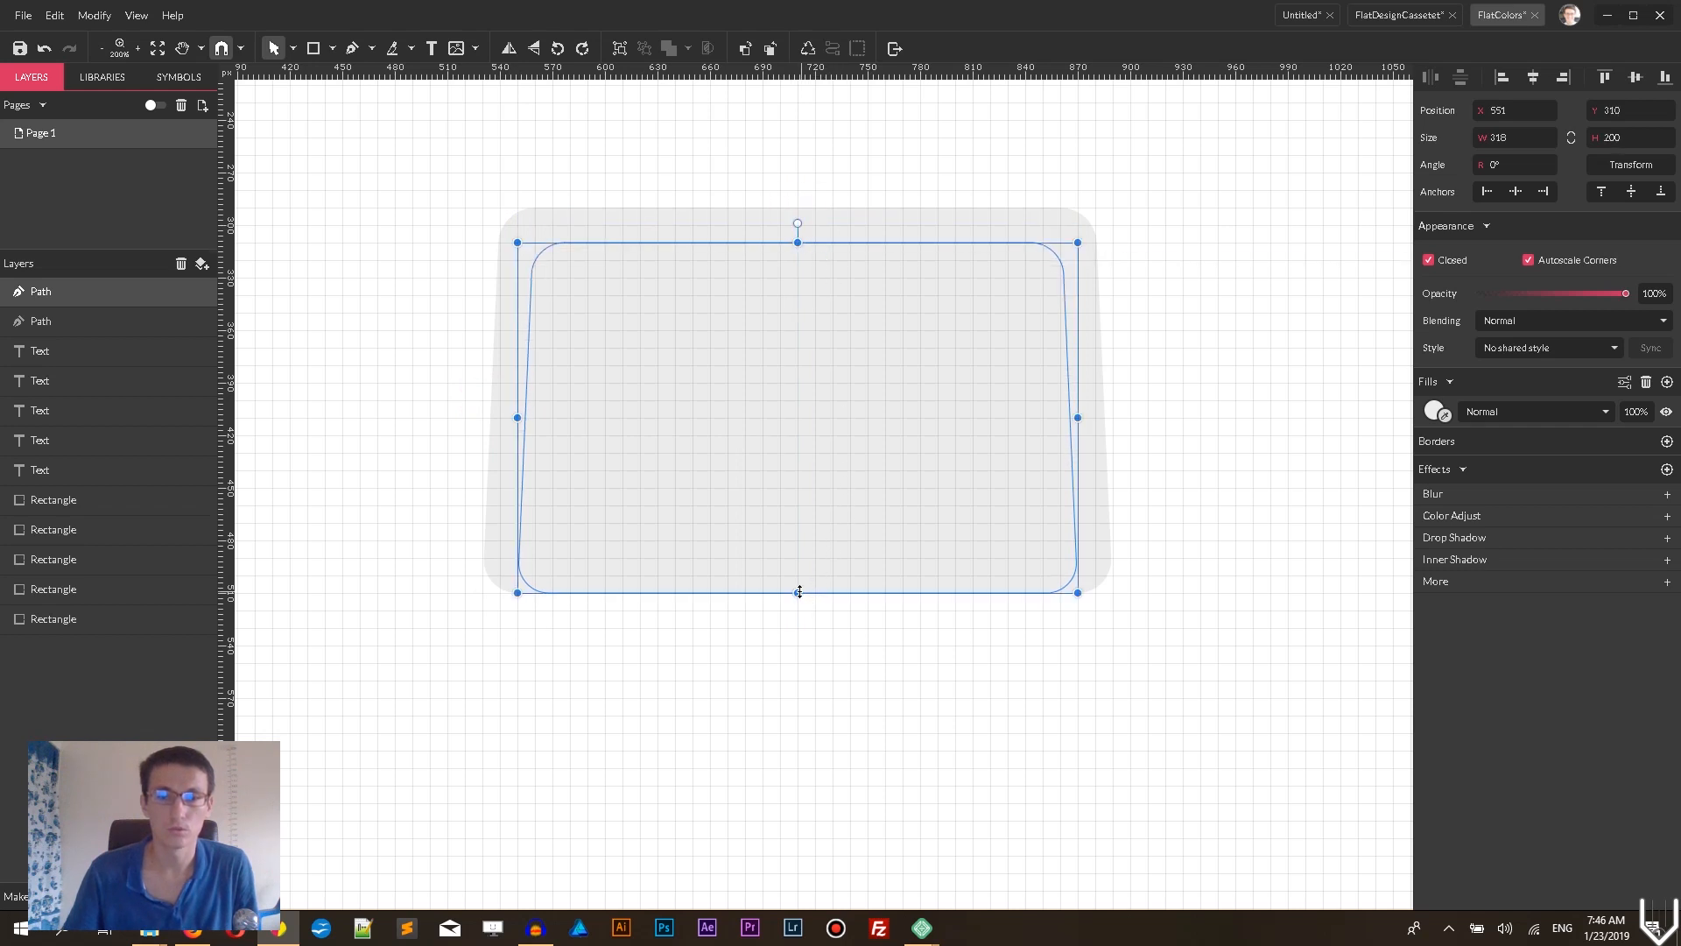
left_click_drag(795, 593, 795, 523)
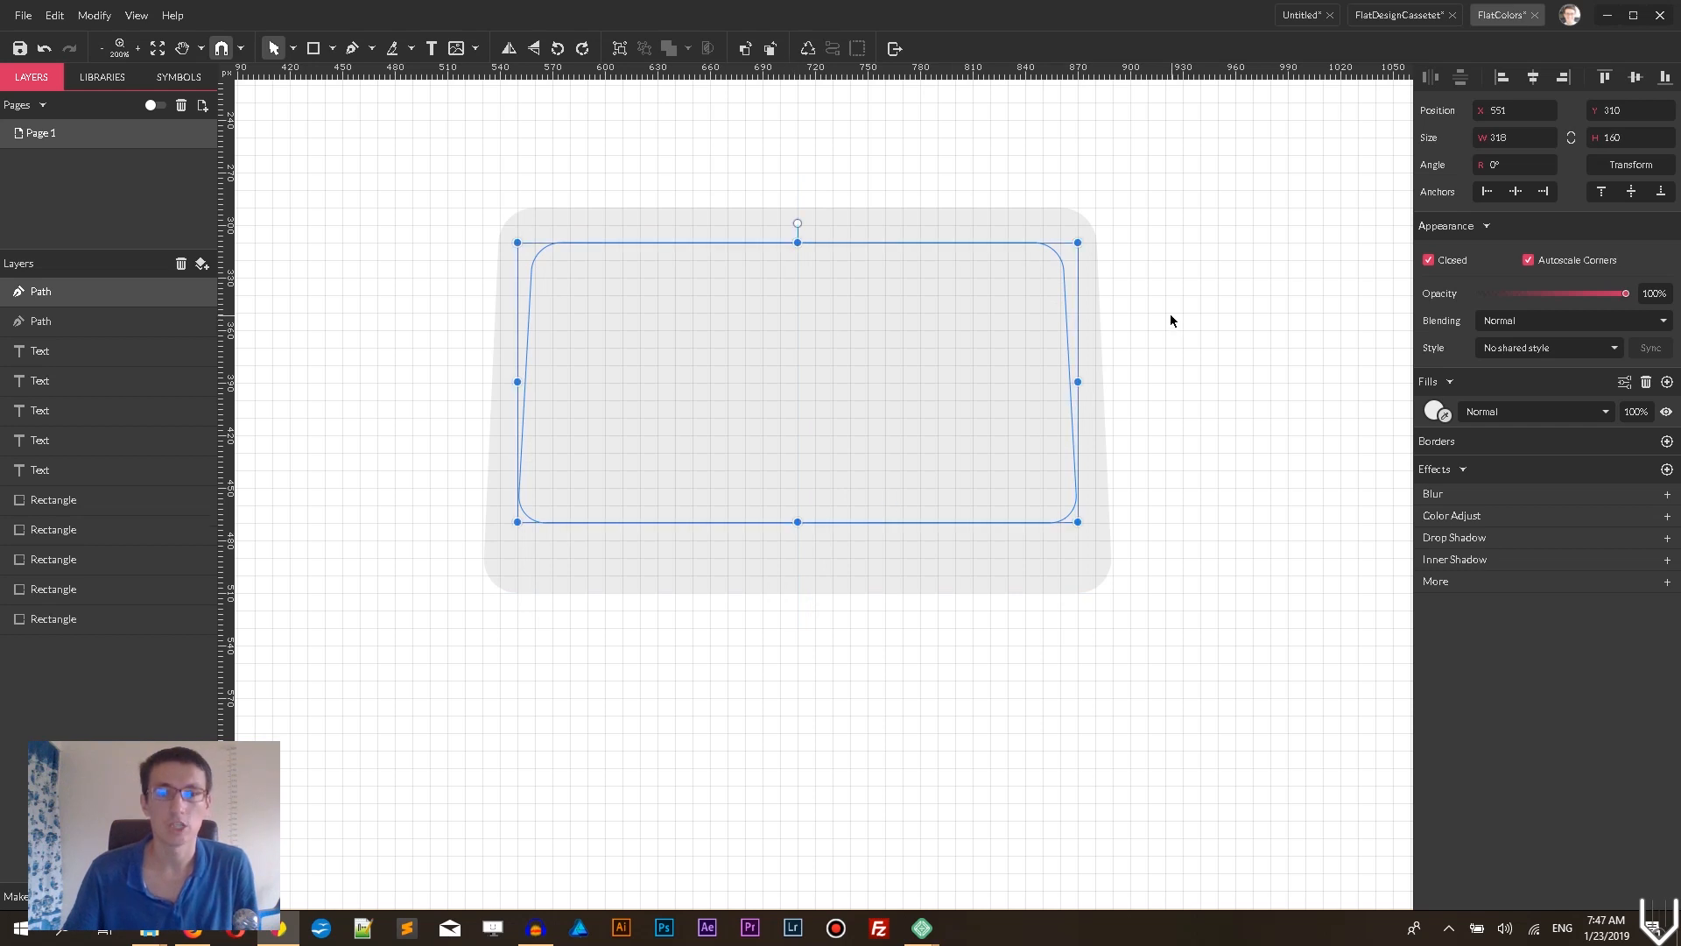
- Fill the inset path with a light red to set it apart from the body
left_click(1431, 416)
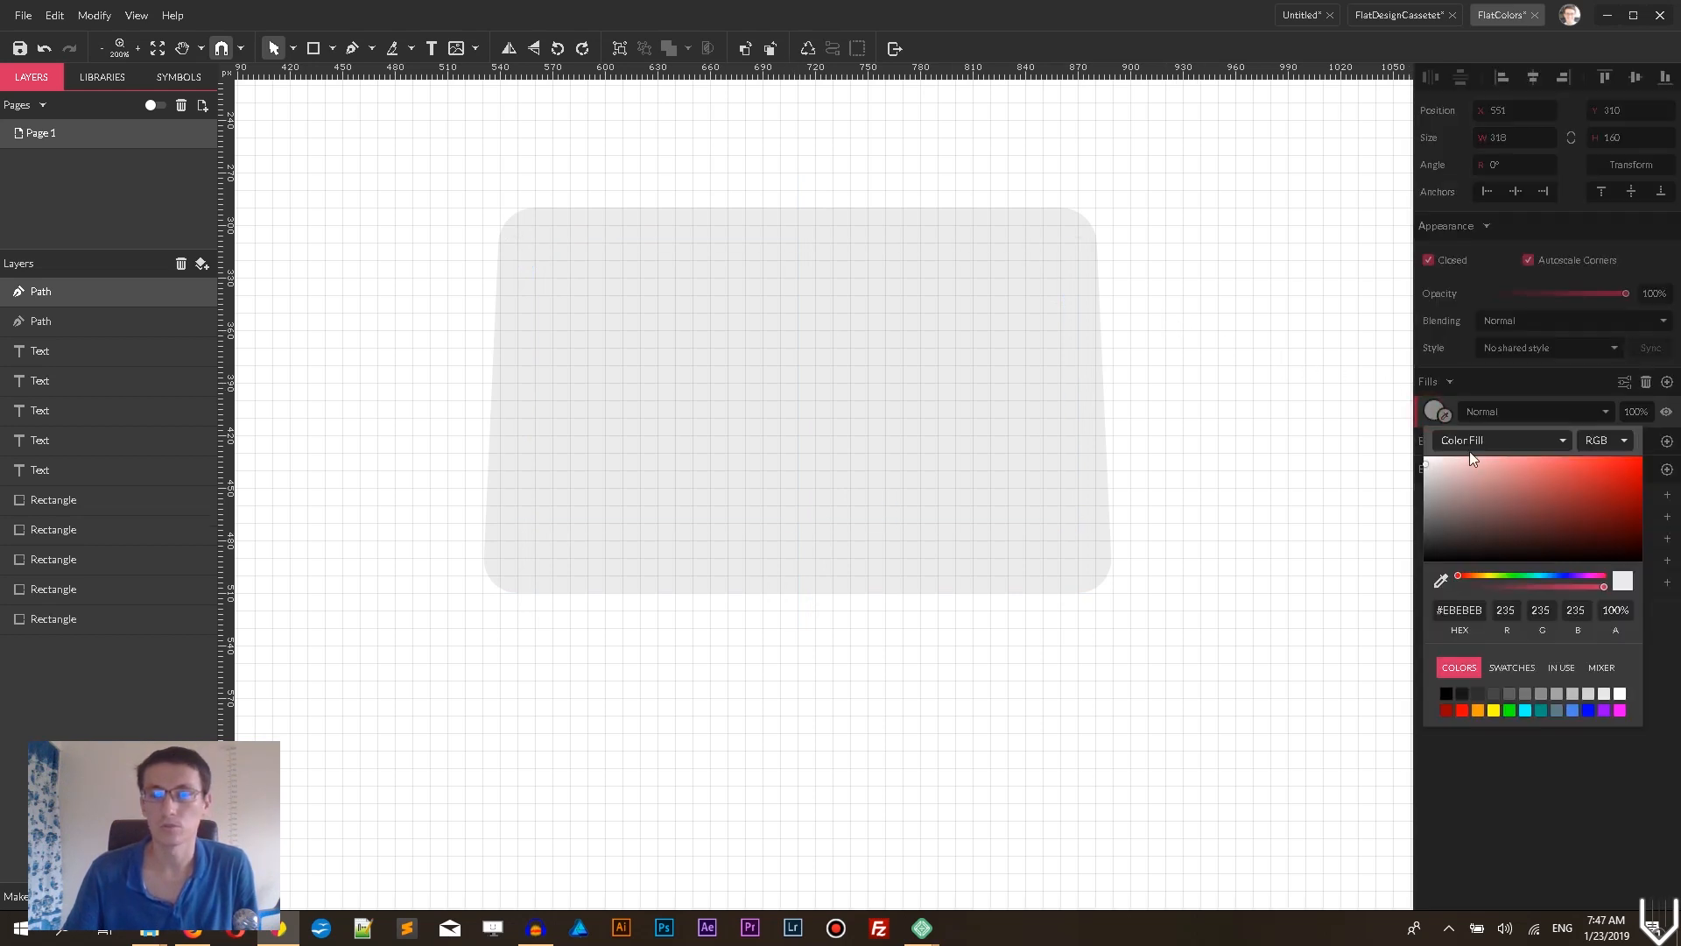
left_click(1472, 462)
left_click(1132, 230)
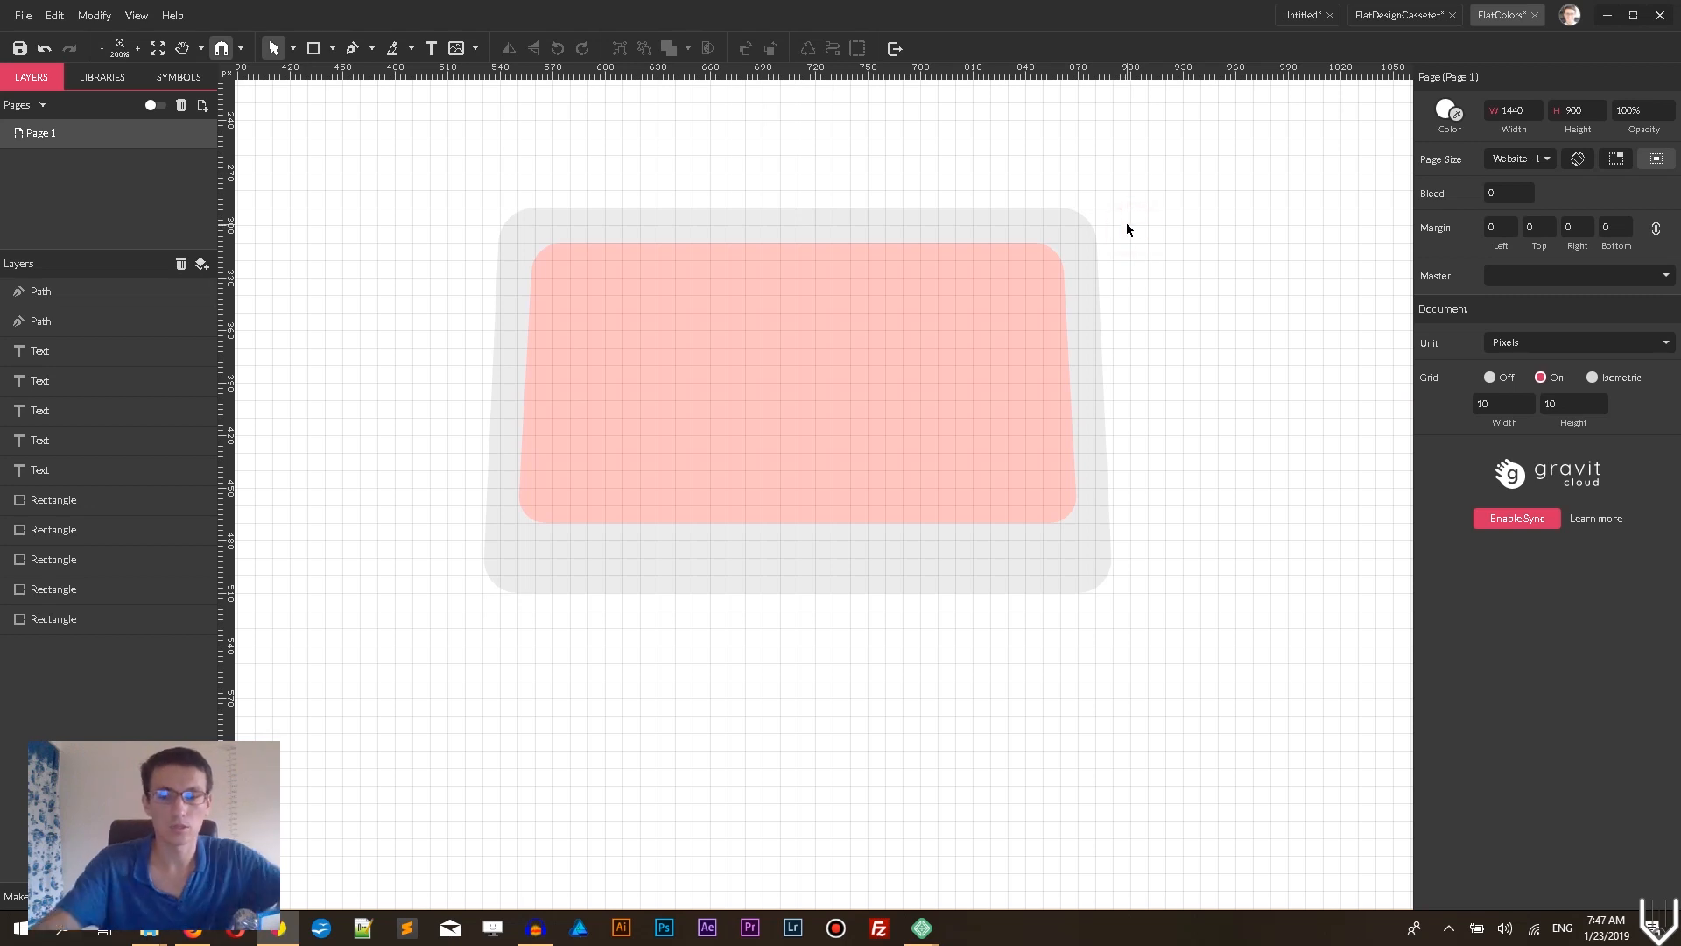
- Fill the outer body path with the brown-grey palette color #7D7769, sampled from its swatch
key("ctrl+plus")
key("ctrl+minus")
key("ctrl+minus")
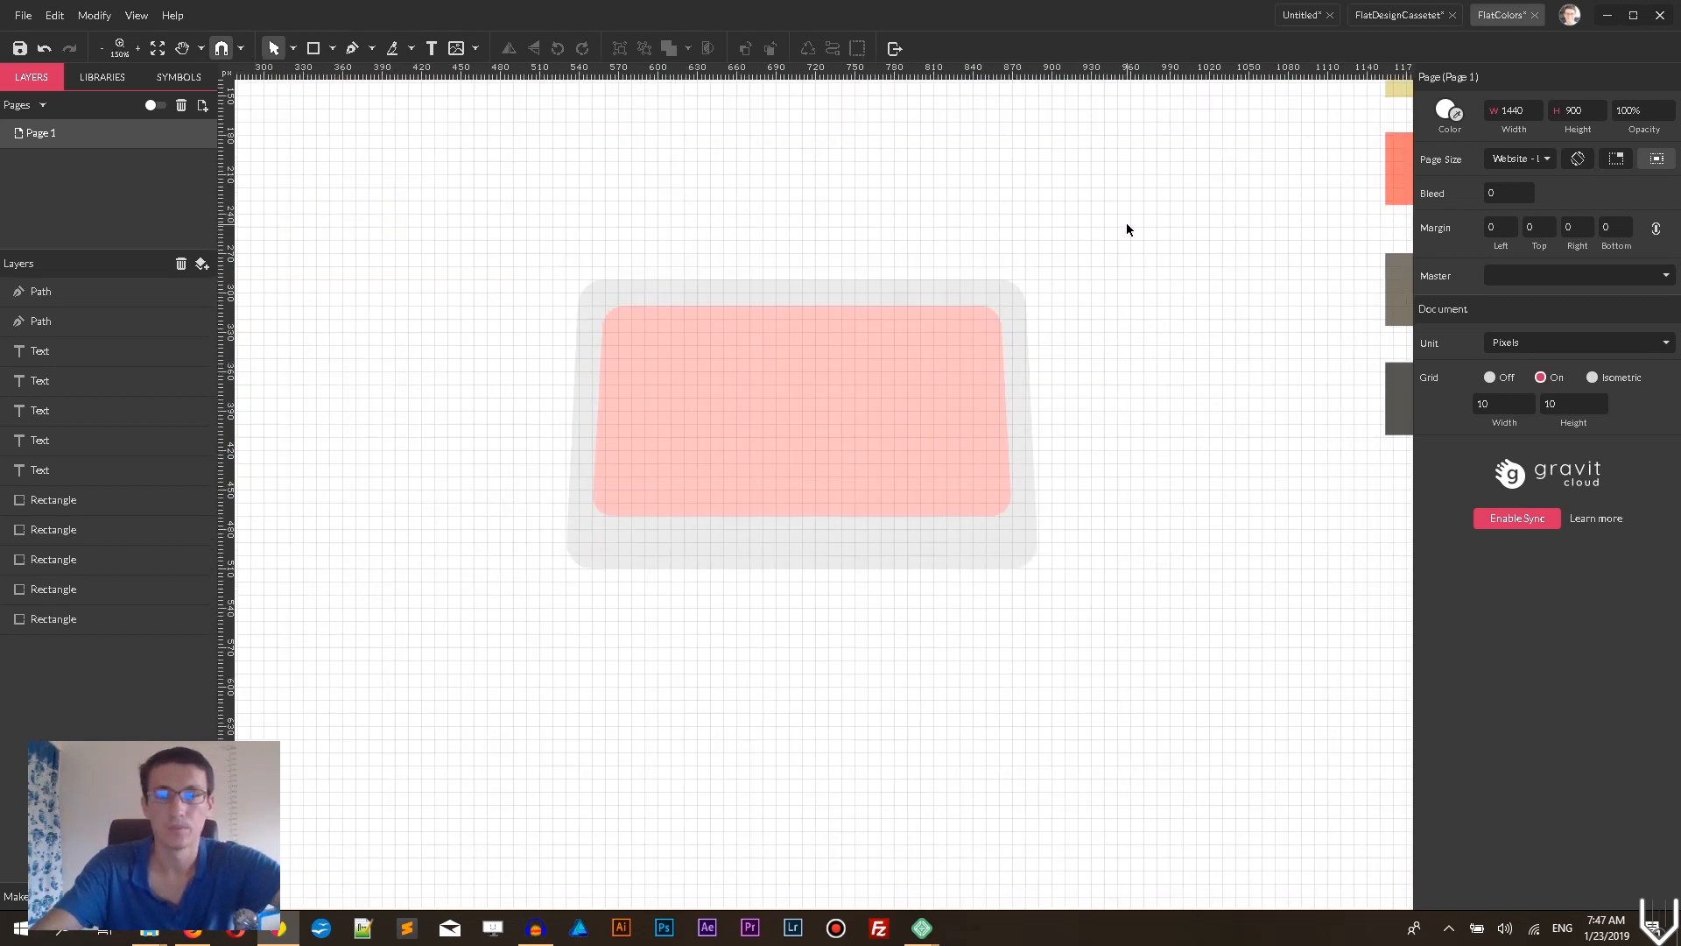
key("space")
left_click_drag(1139, 234, 822, 307)
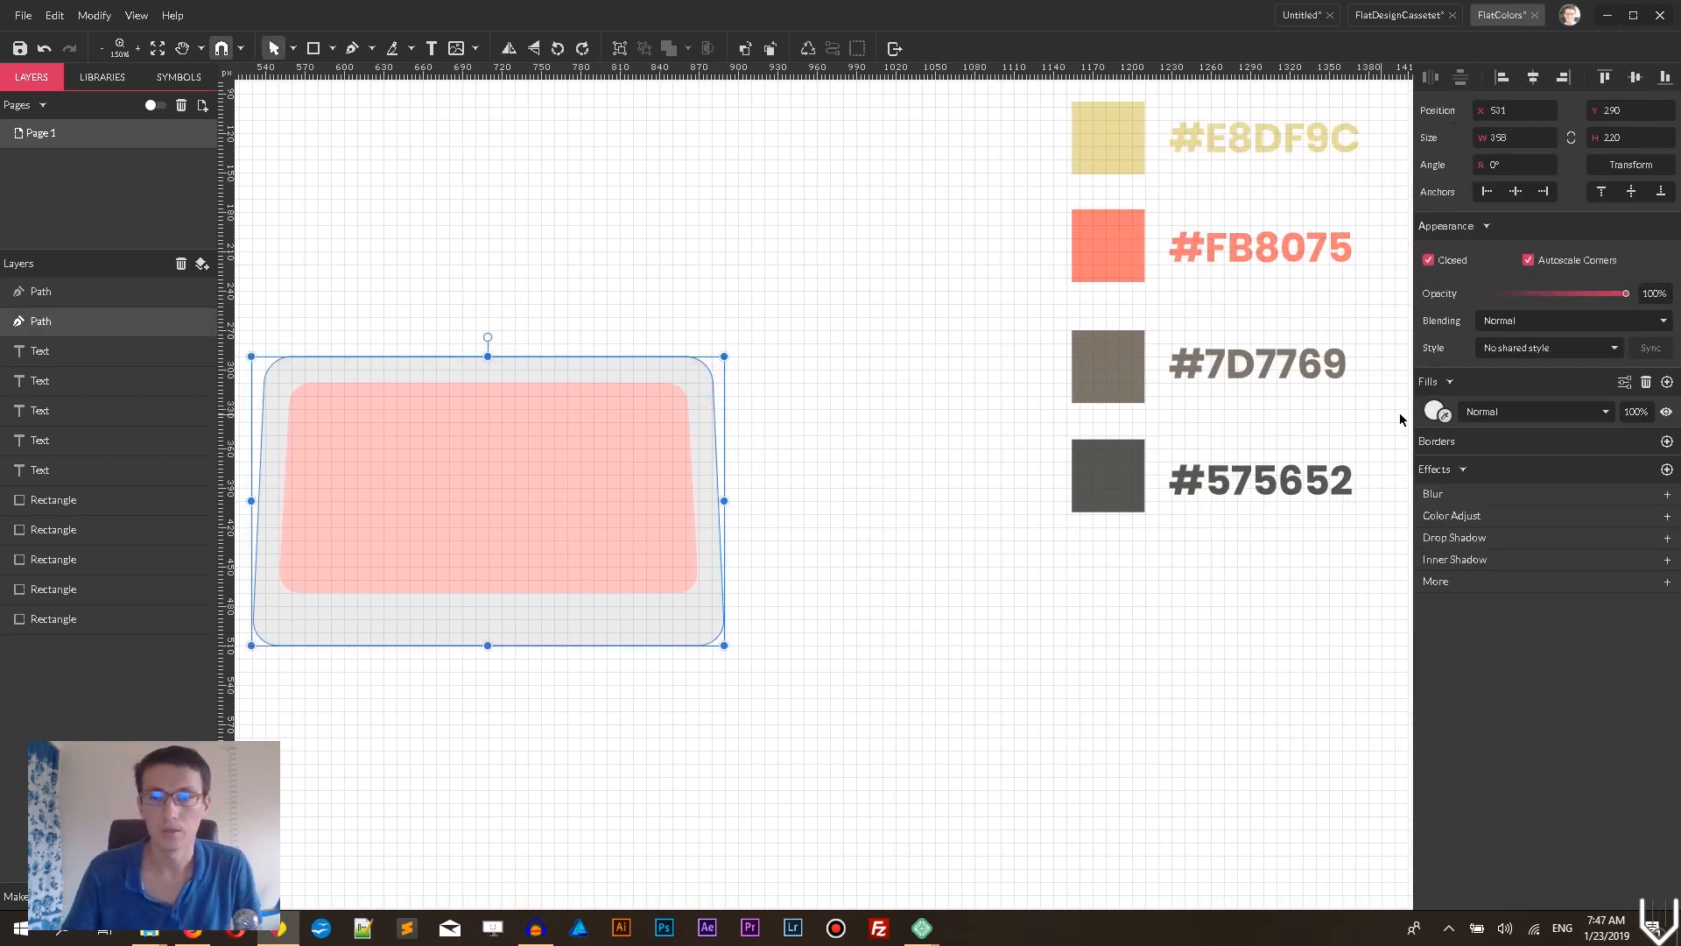
left_click(1443, 417)
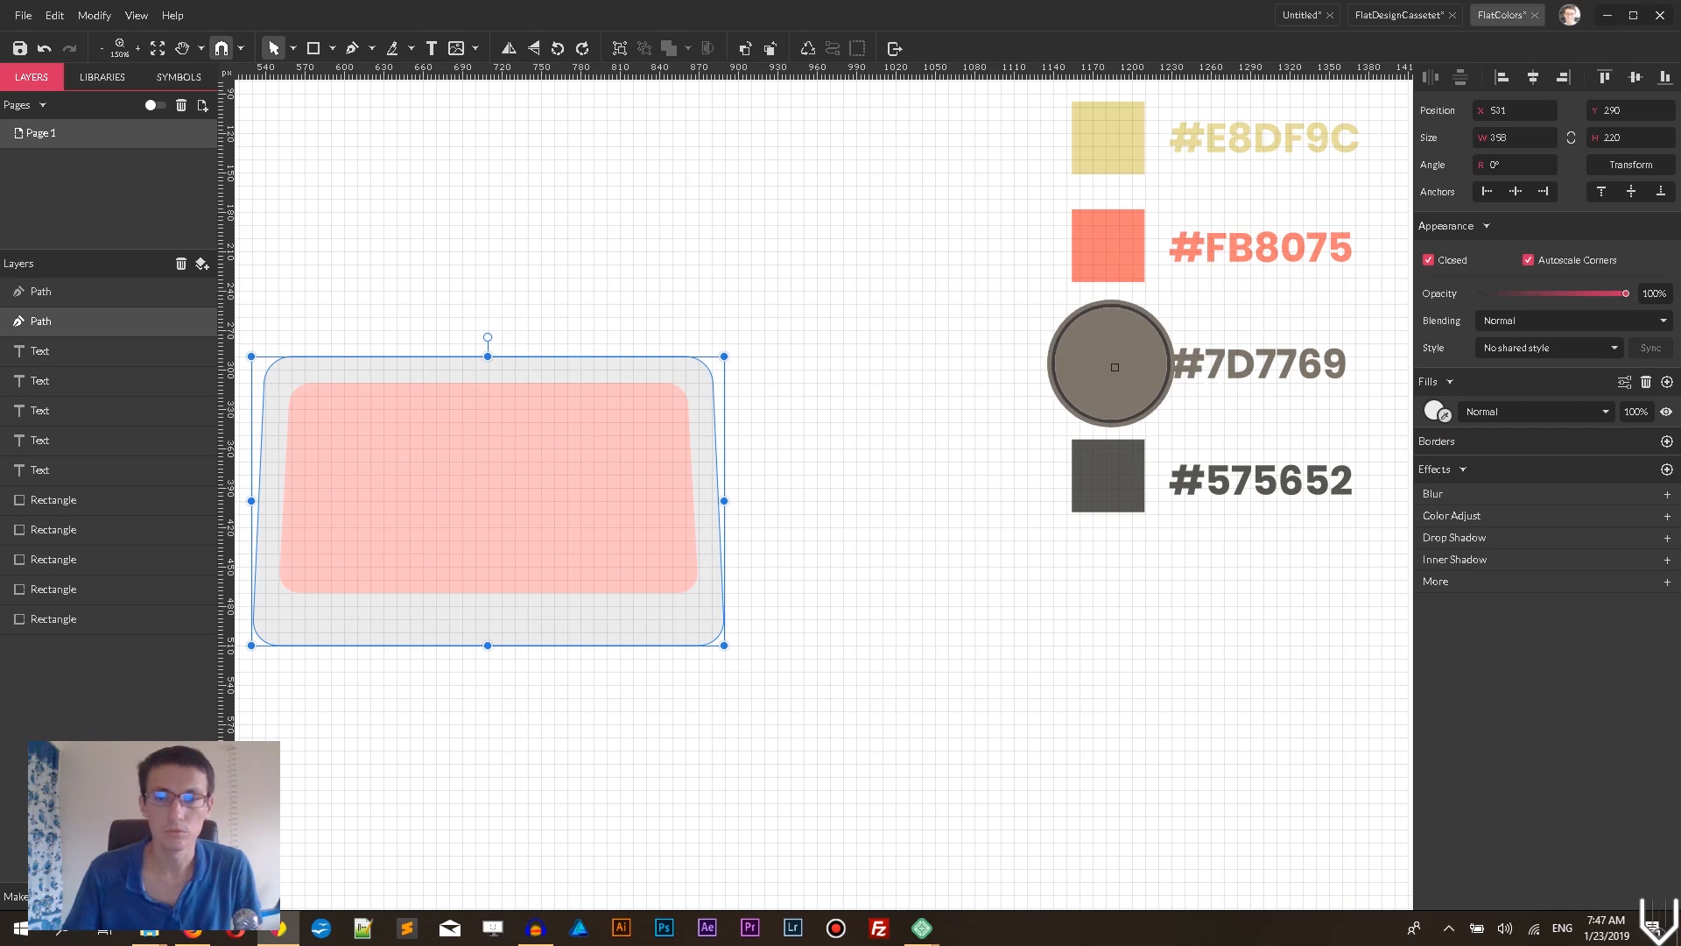
left_click(1114, 367)
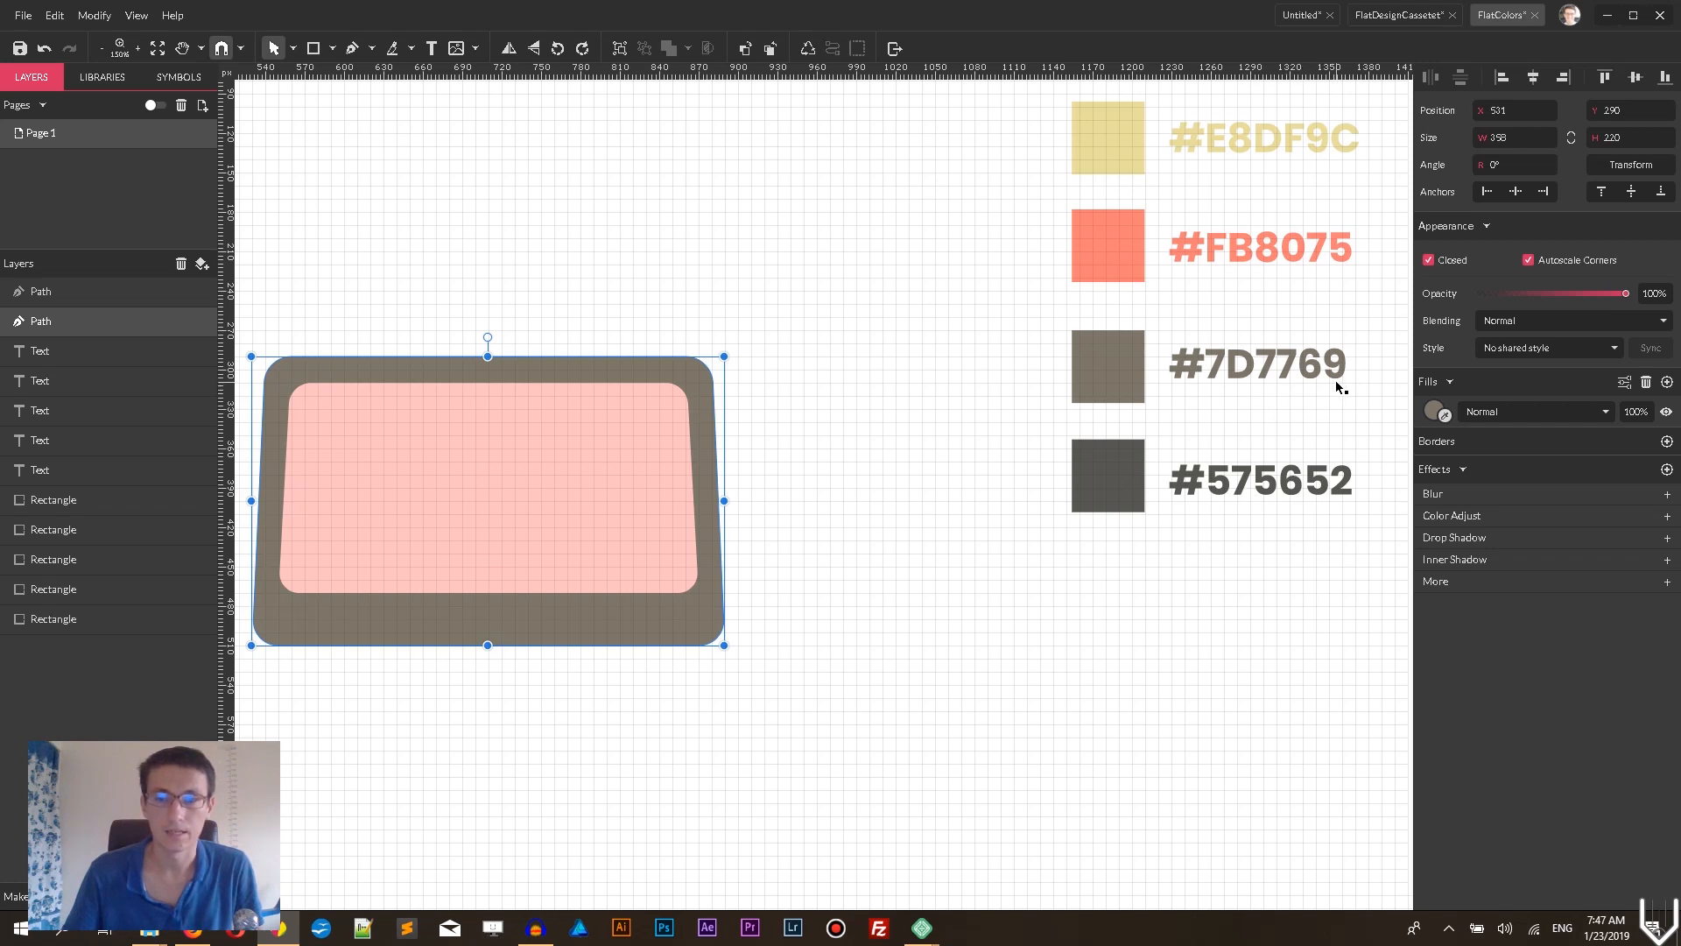
- Fill the inset label path with the pale yellow palette color #E8DF9C, sampled from its swatch
left_click(570, 472)
left_click(1445, 415)
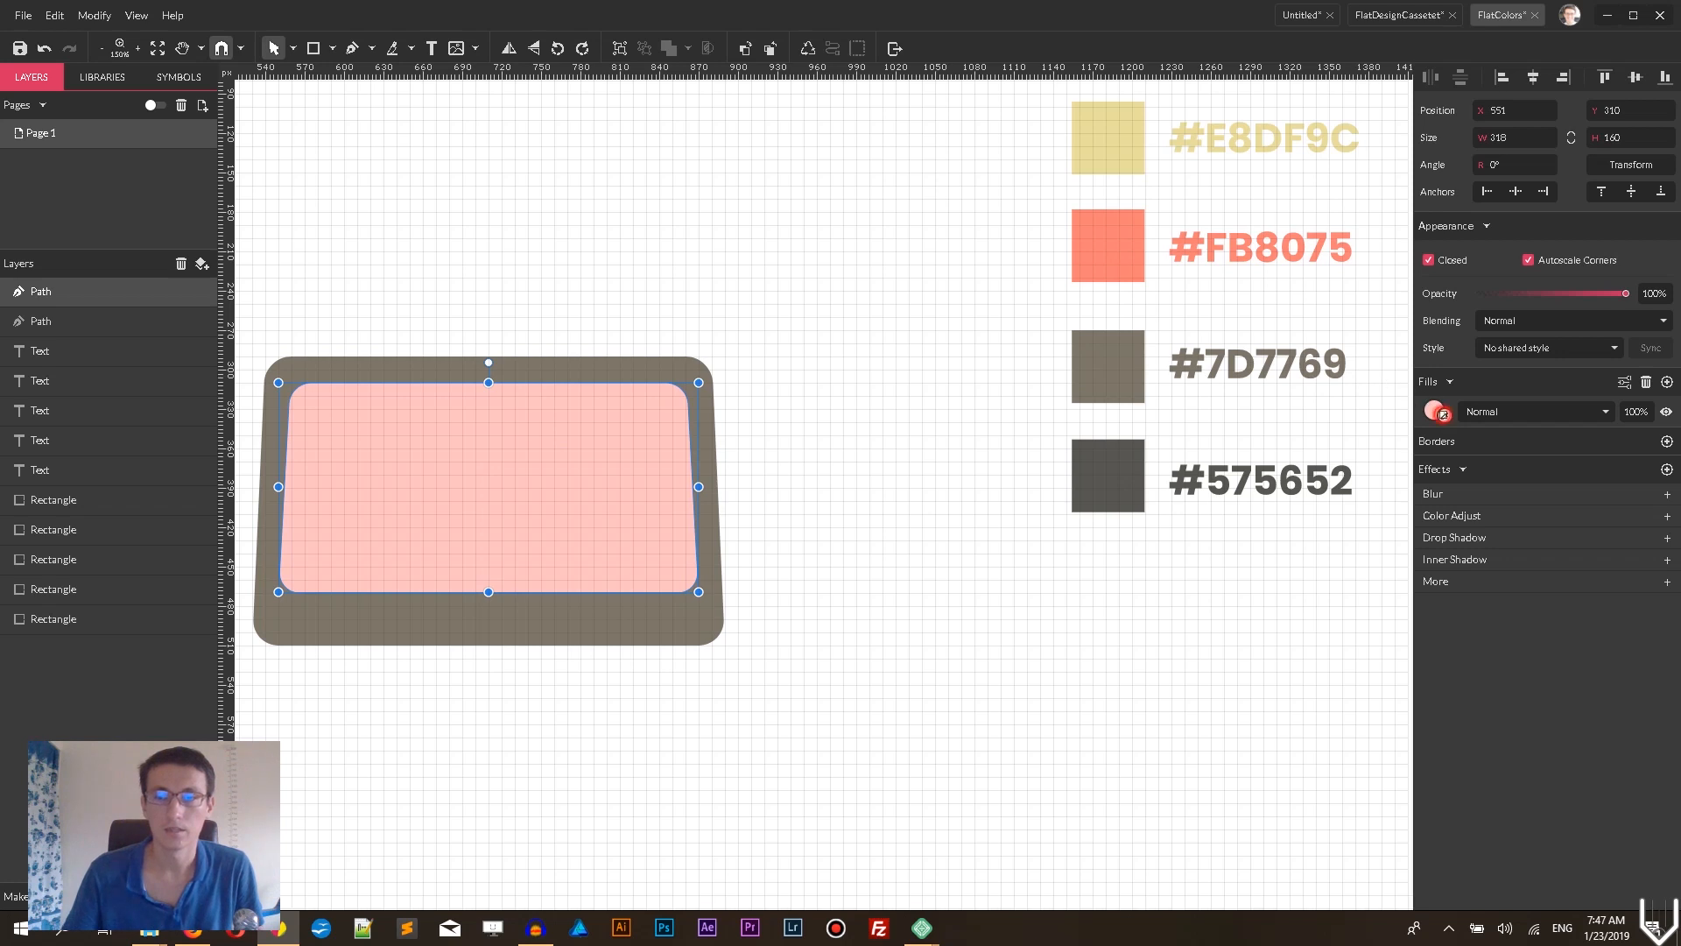
left_click(1115, 142)
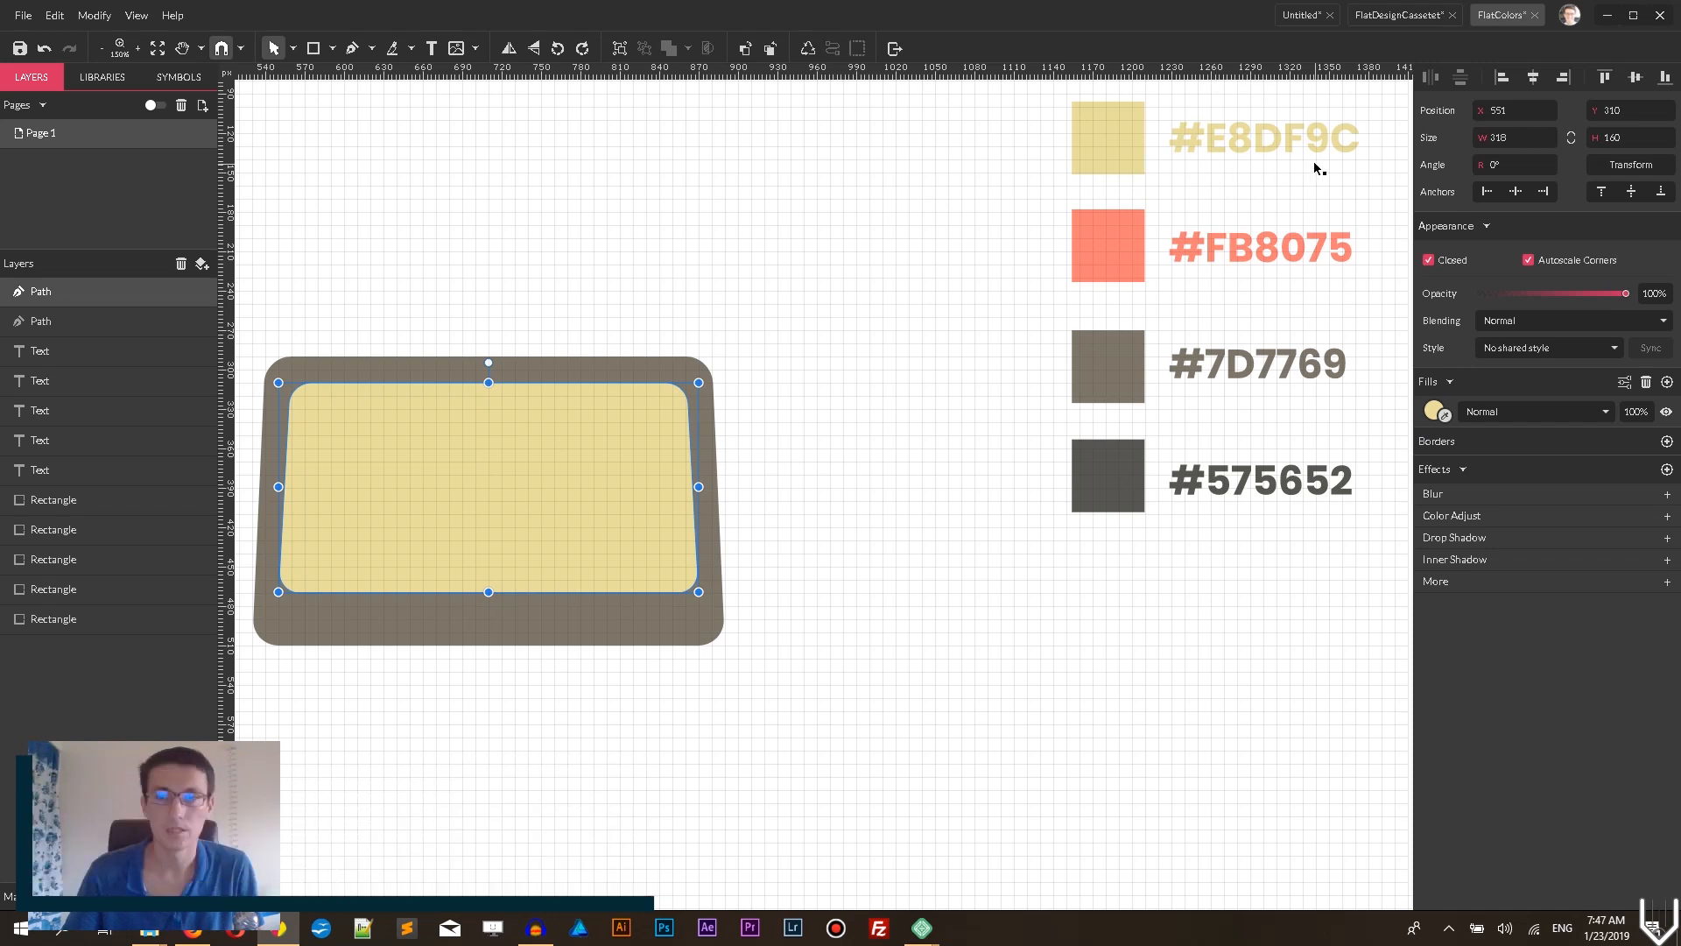
- Draw a 400 by 170 px rectangle at X 510, Y 390, covering the lower half of the cassette
key("space")
left_click_drag(674, 261, 986, 178)
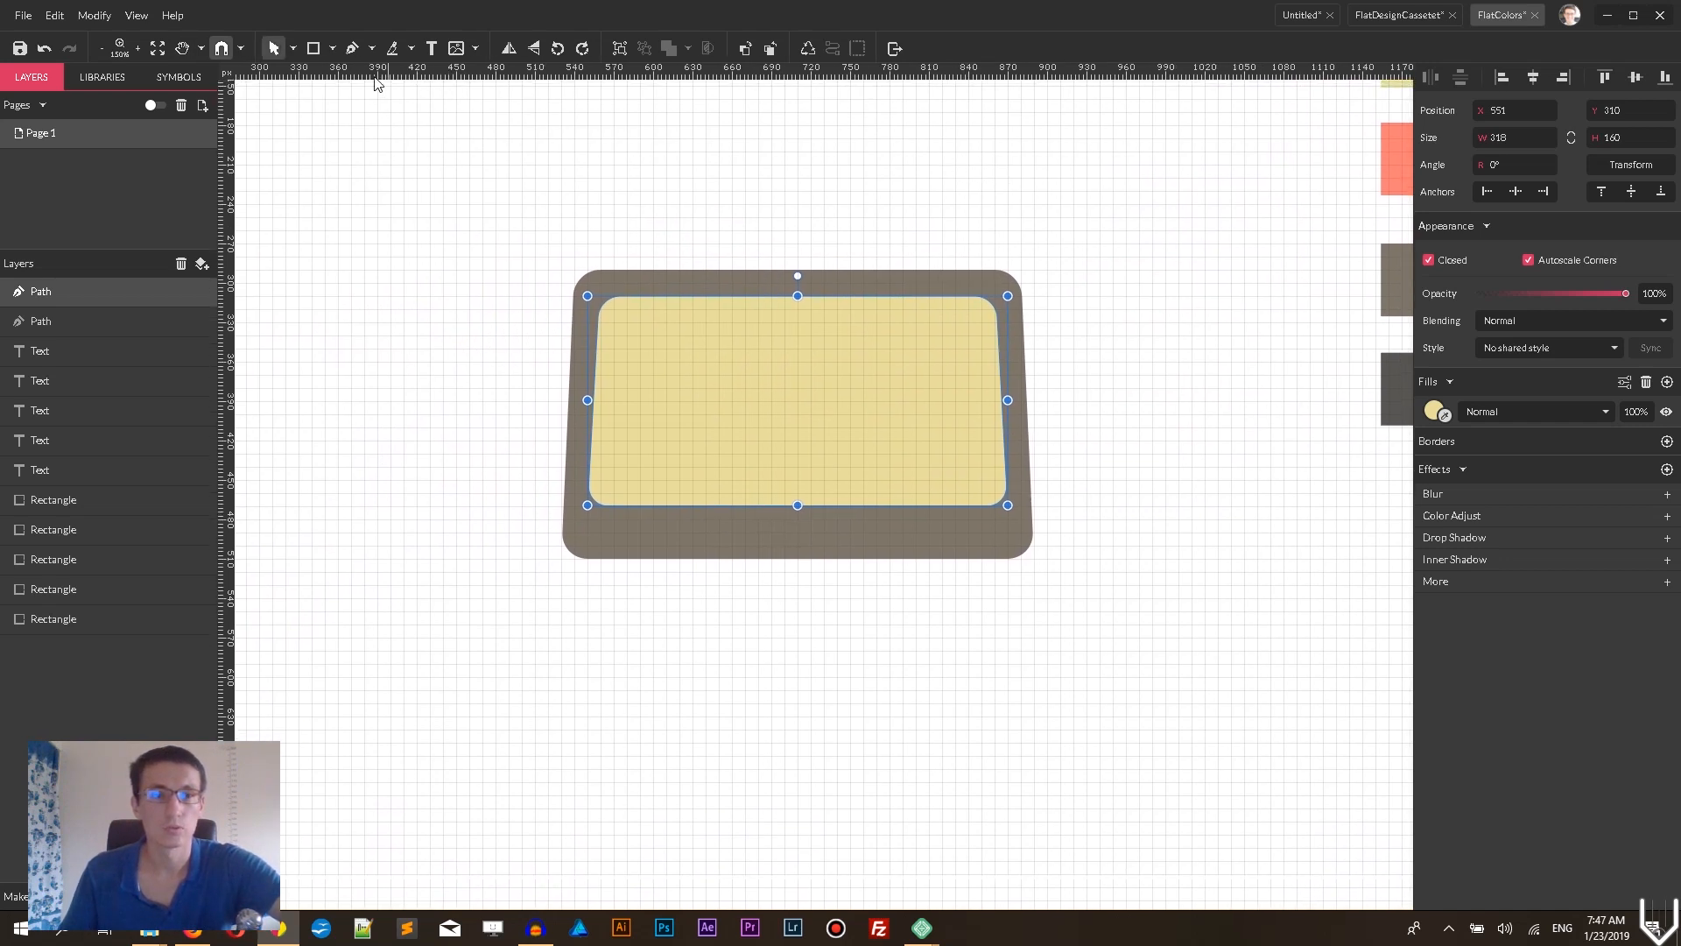
left_click(333, 48)
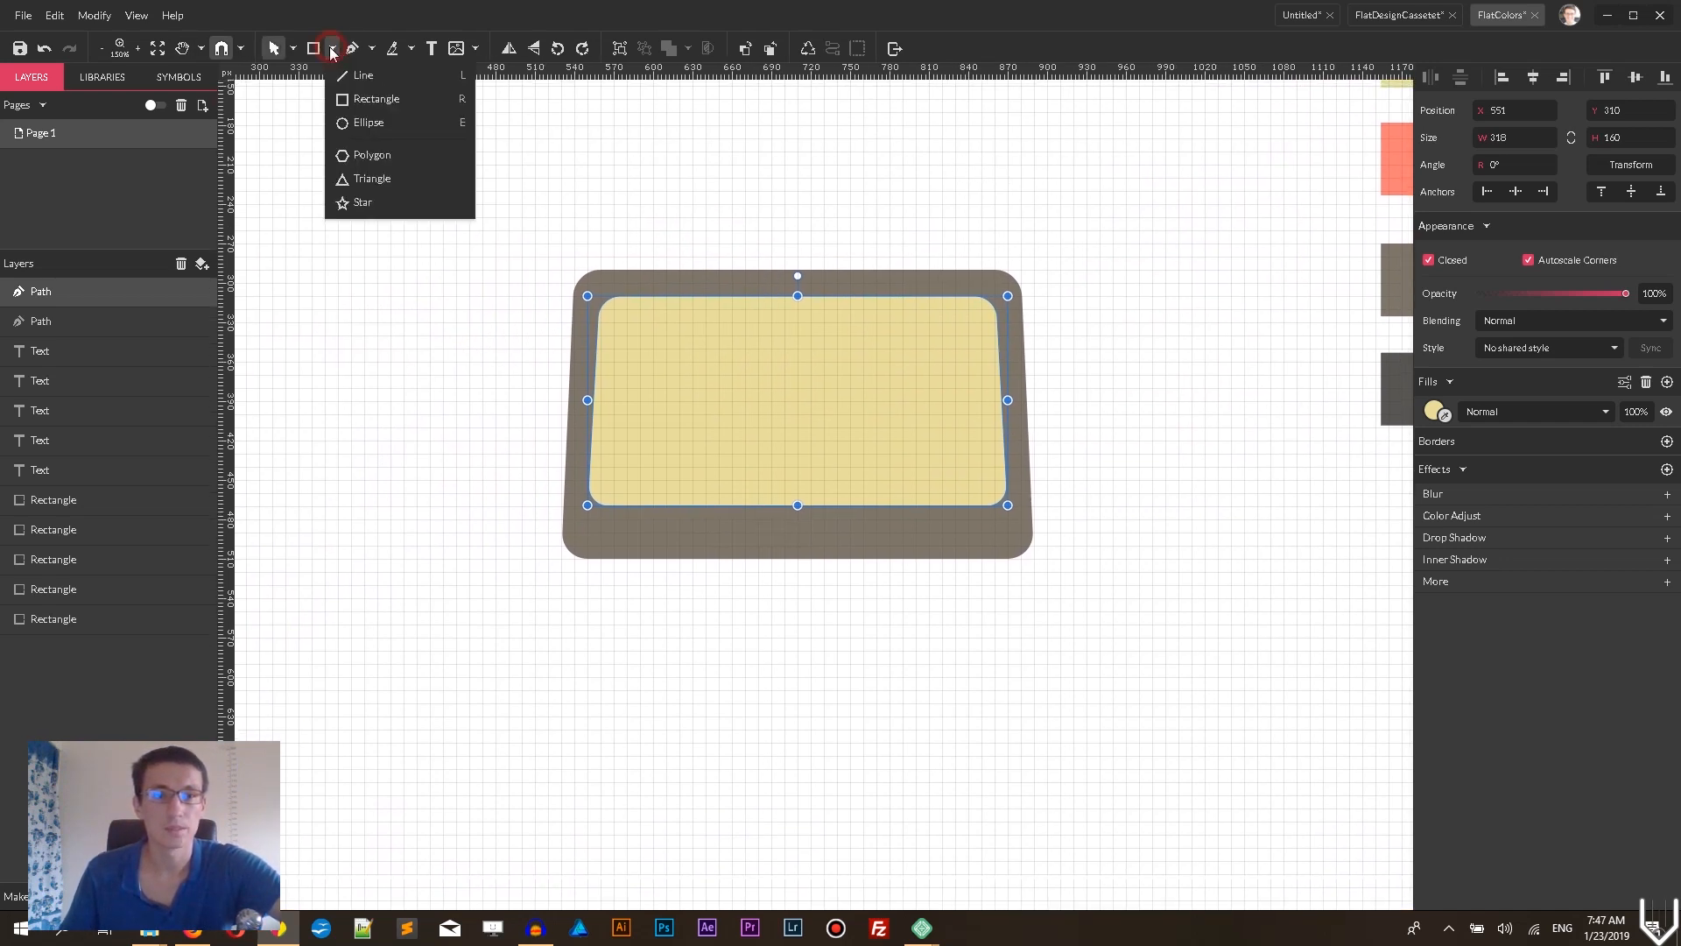
left_click(368, 99)
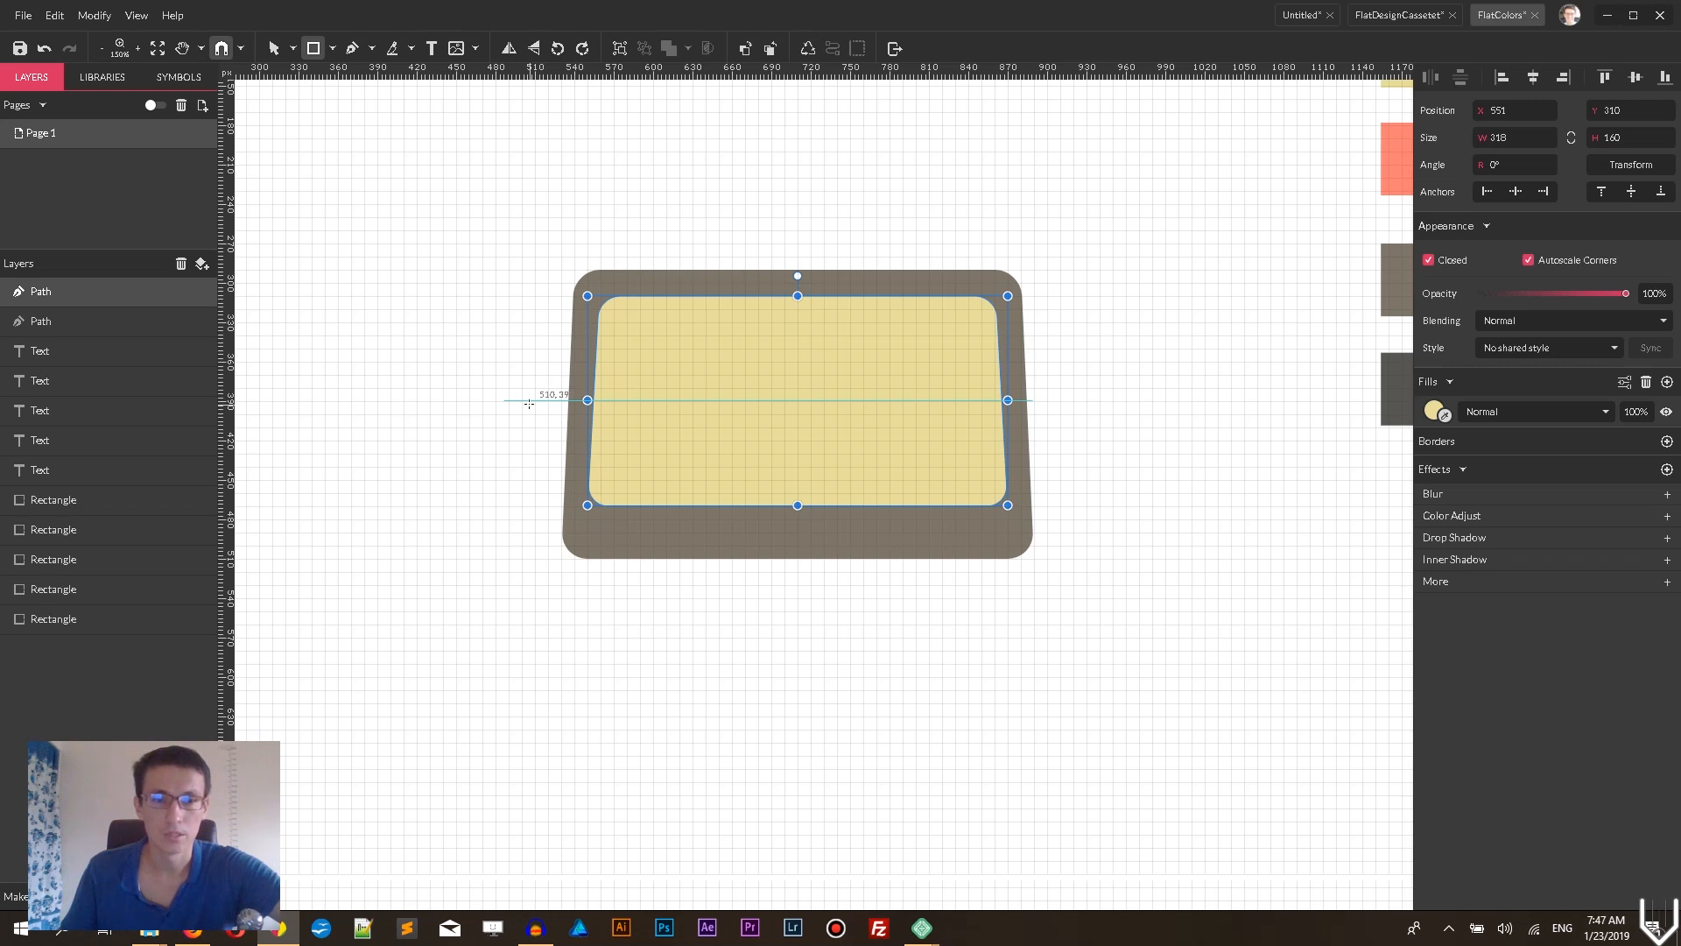
left_click_drag(529, 403, 1059, 625)
key("ctrl+plus")
key("ctrl+plus")
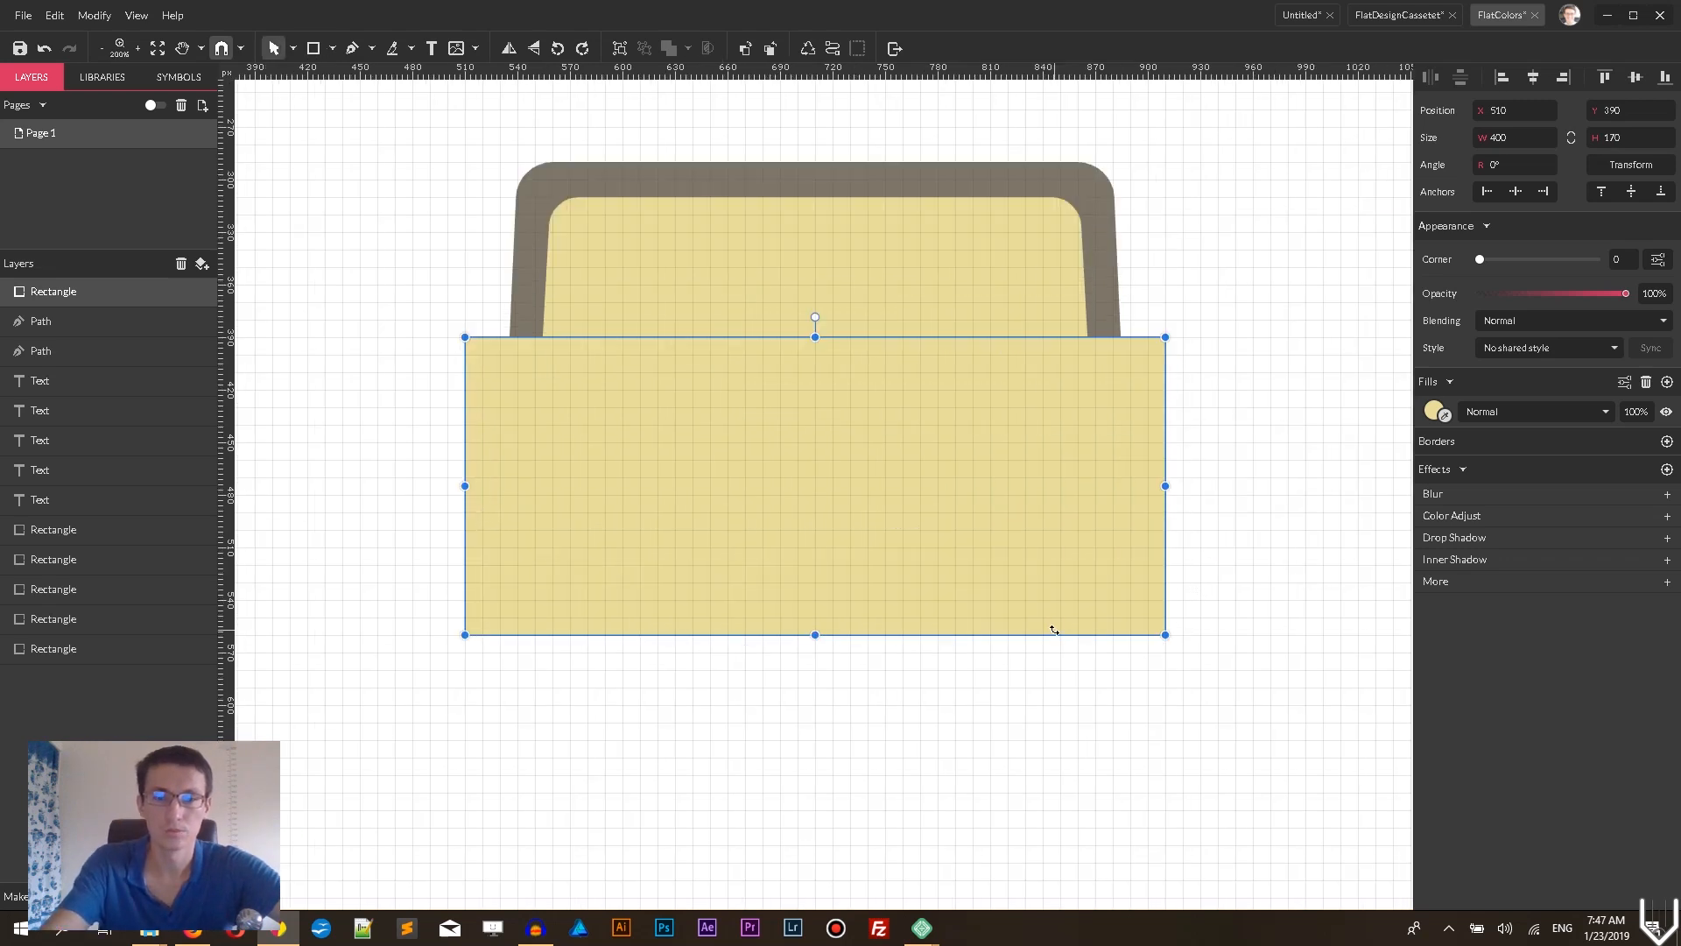
key("ctrl+minus")
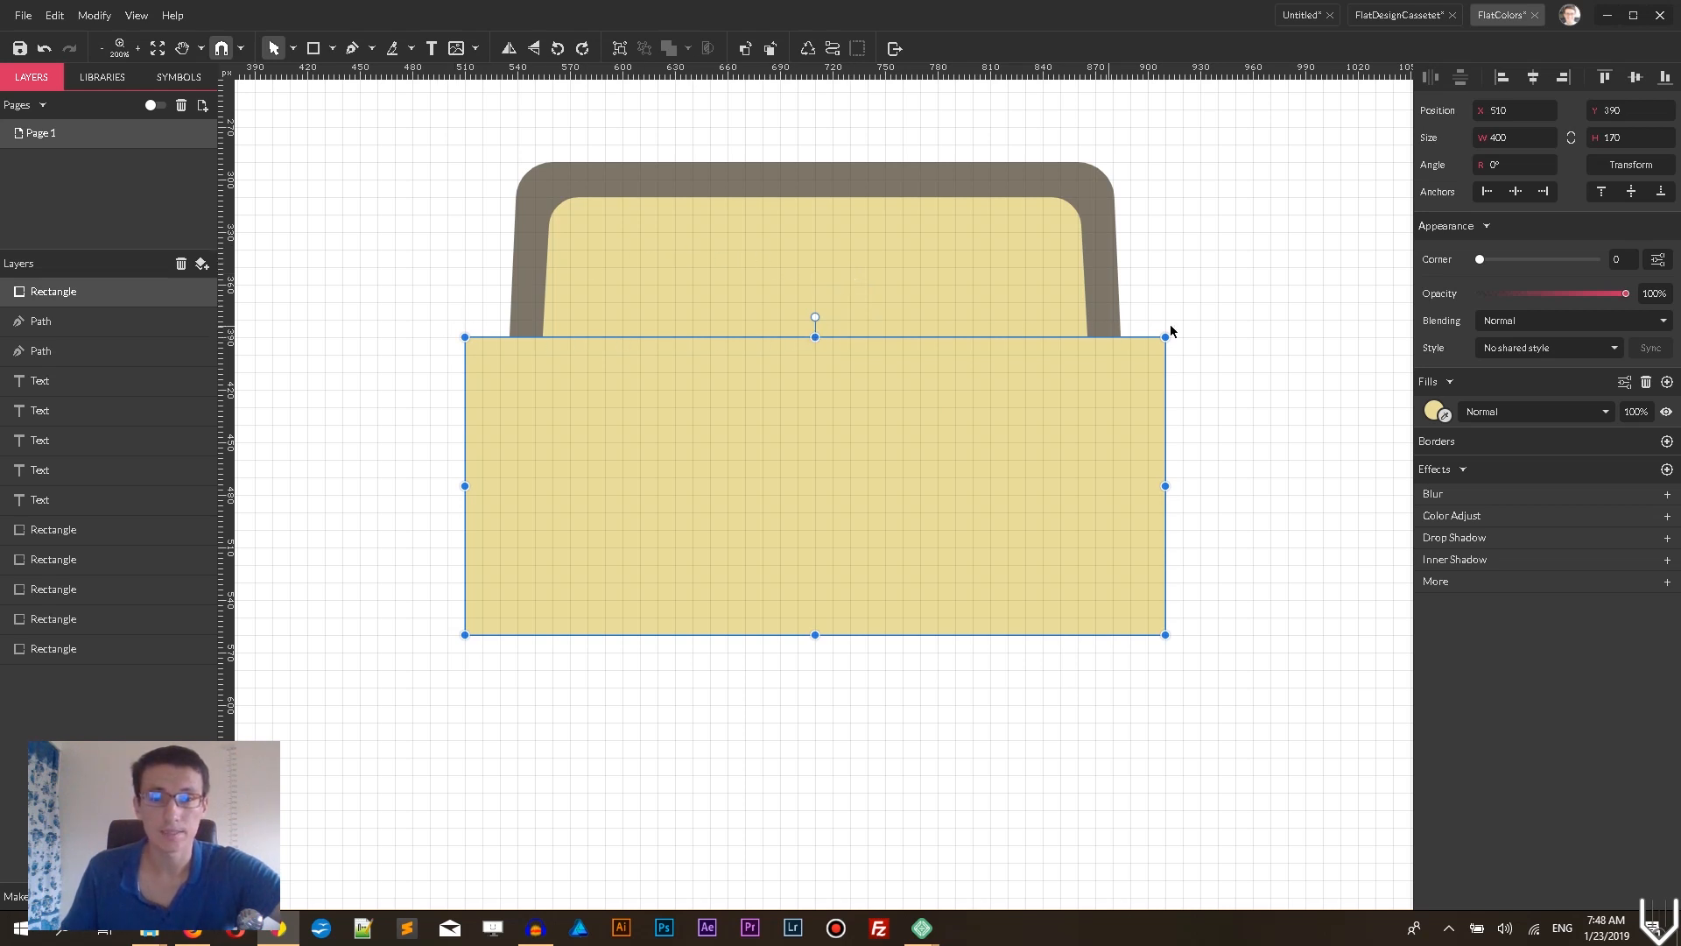
- Duplicate the inset label path and intersect the copy with the large rectangle to form the label's lower half
left_click(681, 258)
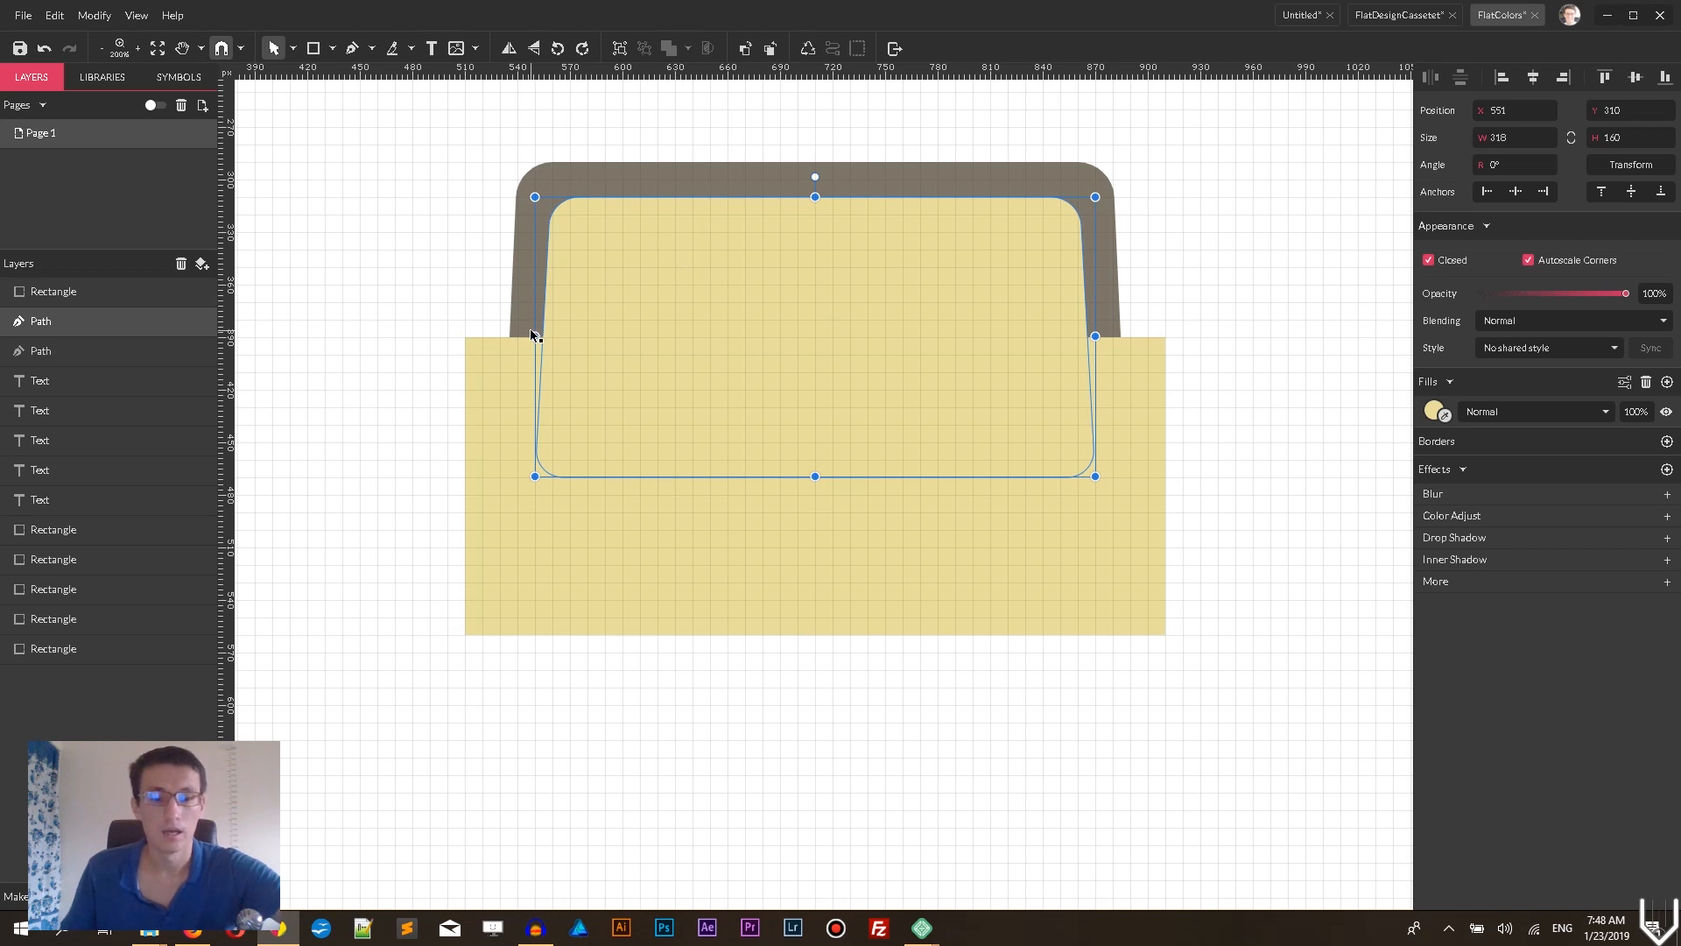
key("ctrl+d")
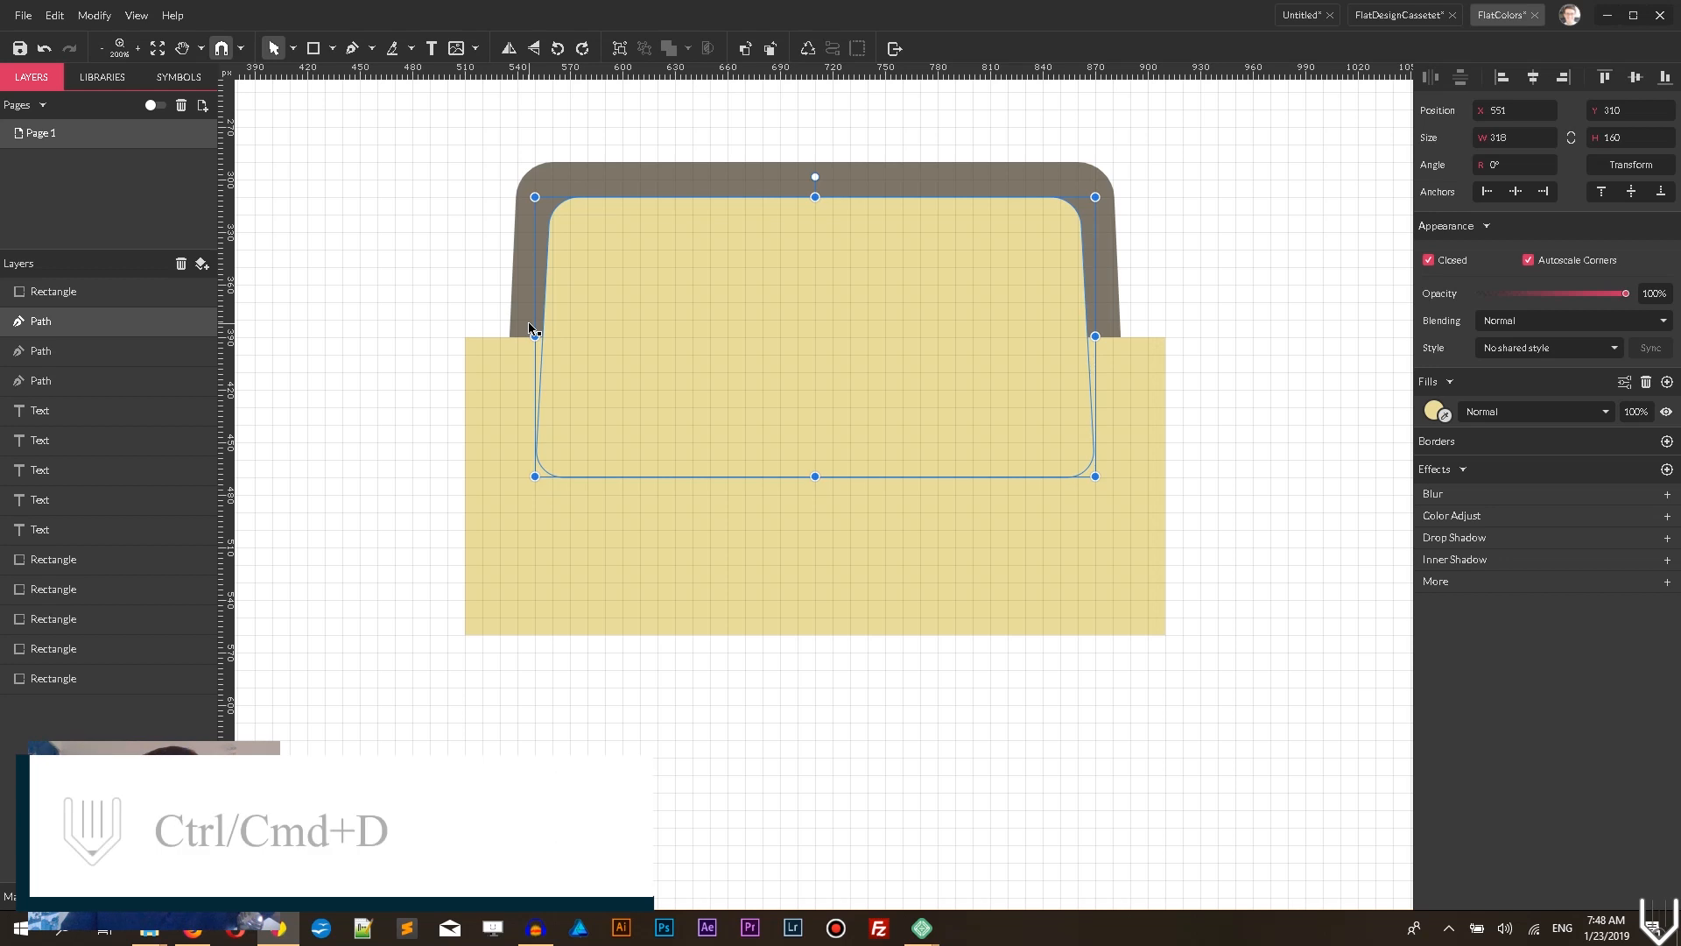
left_click(674, 519)
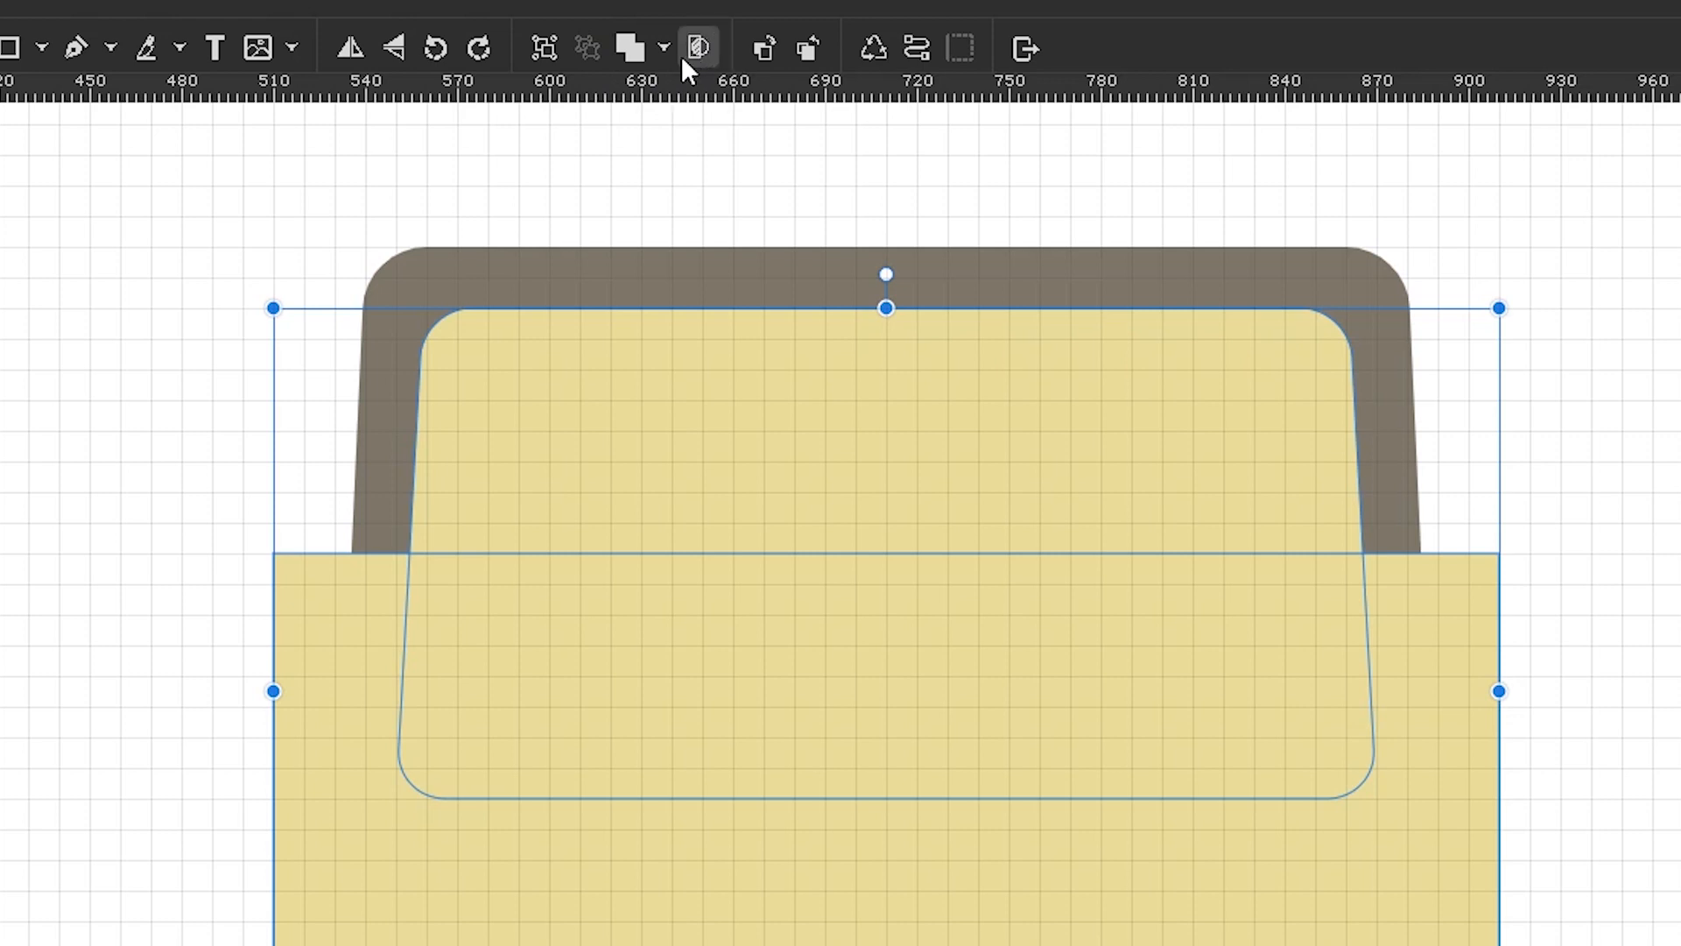
left_click(664, 49)
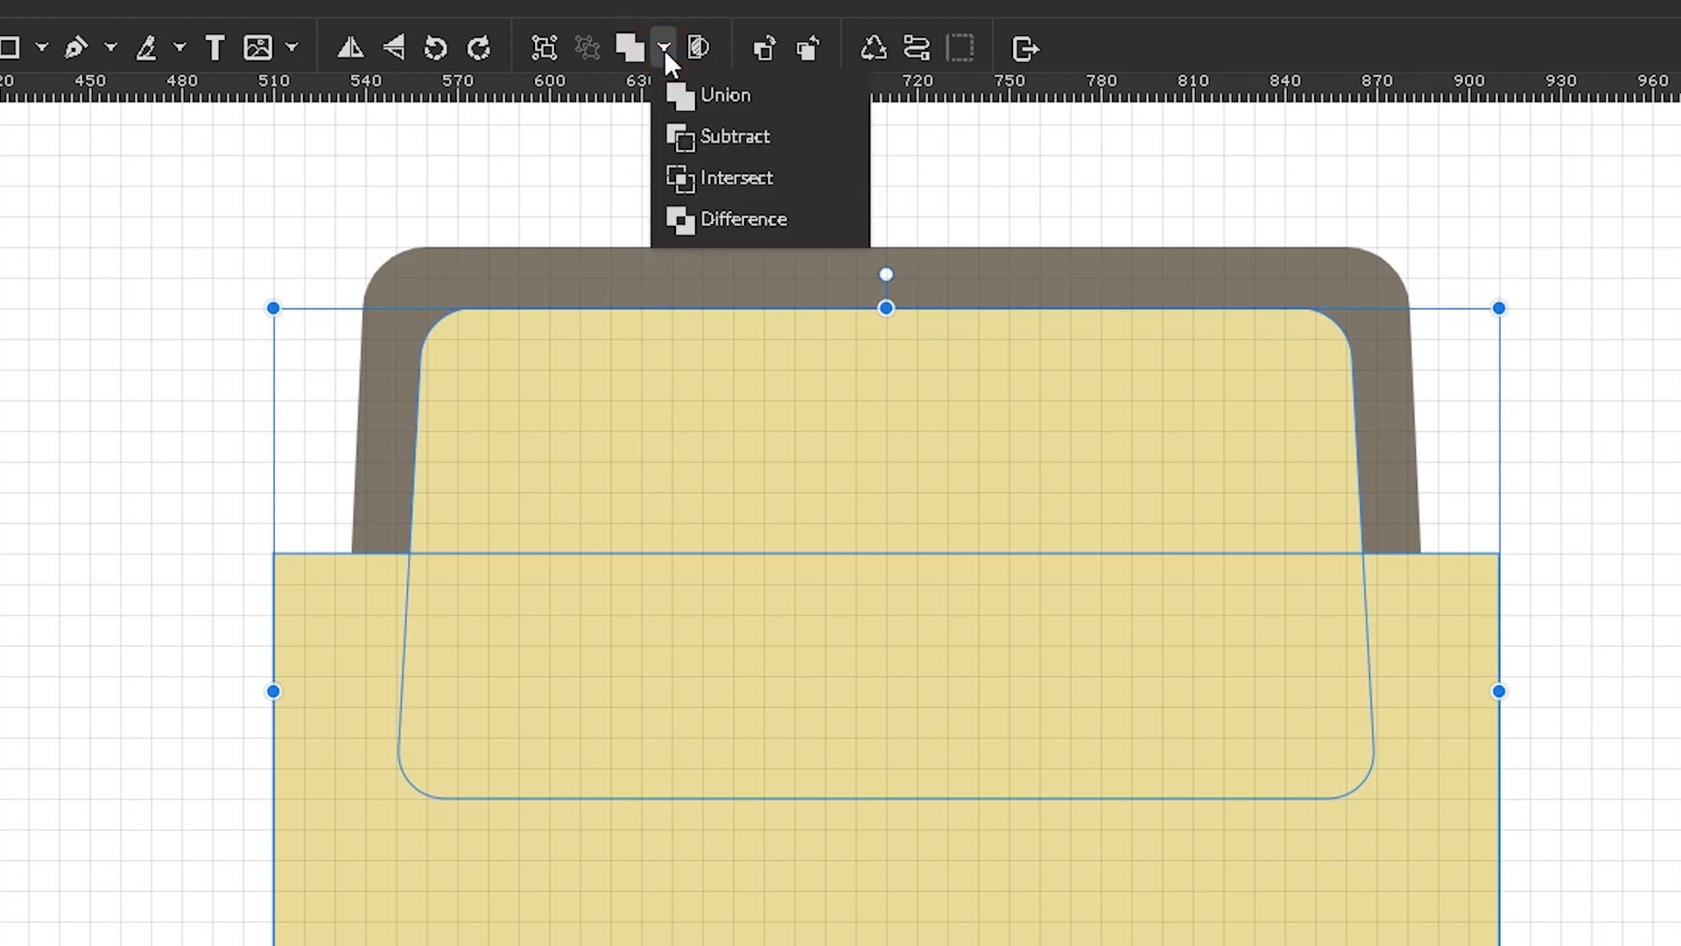
left_click(706, 177)
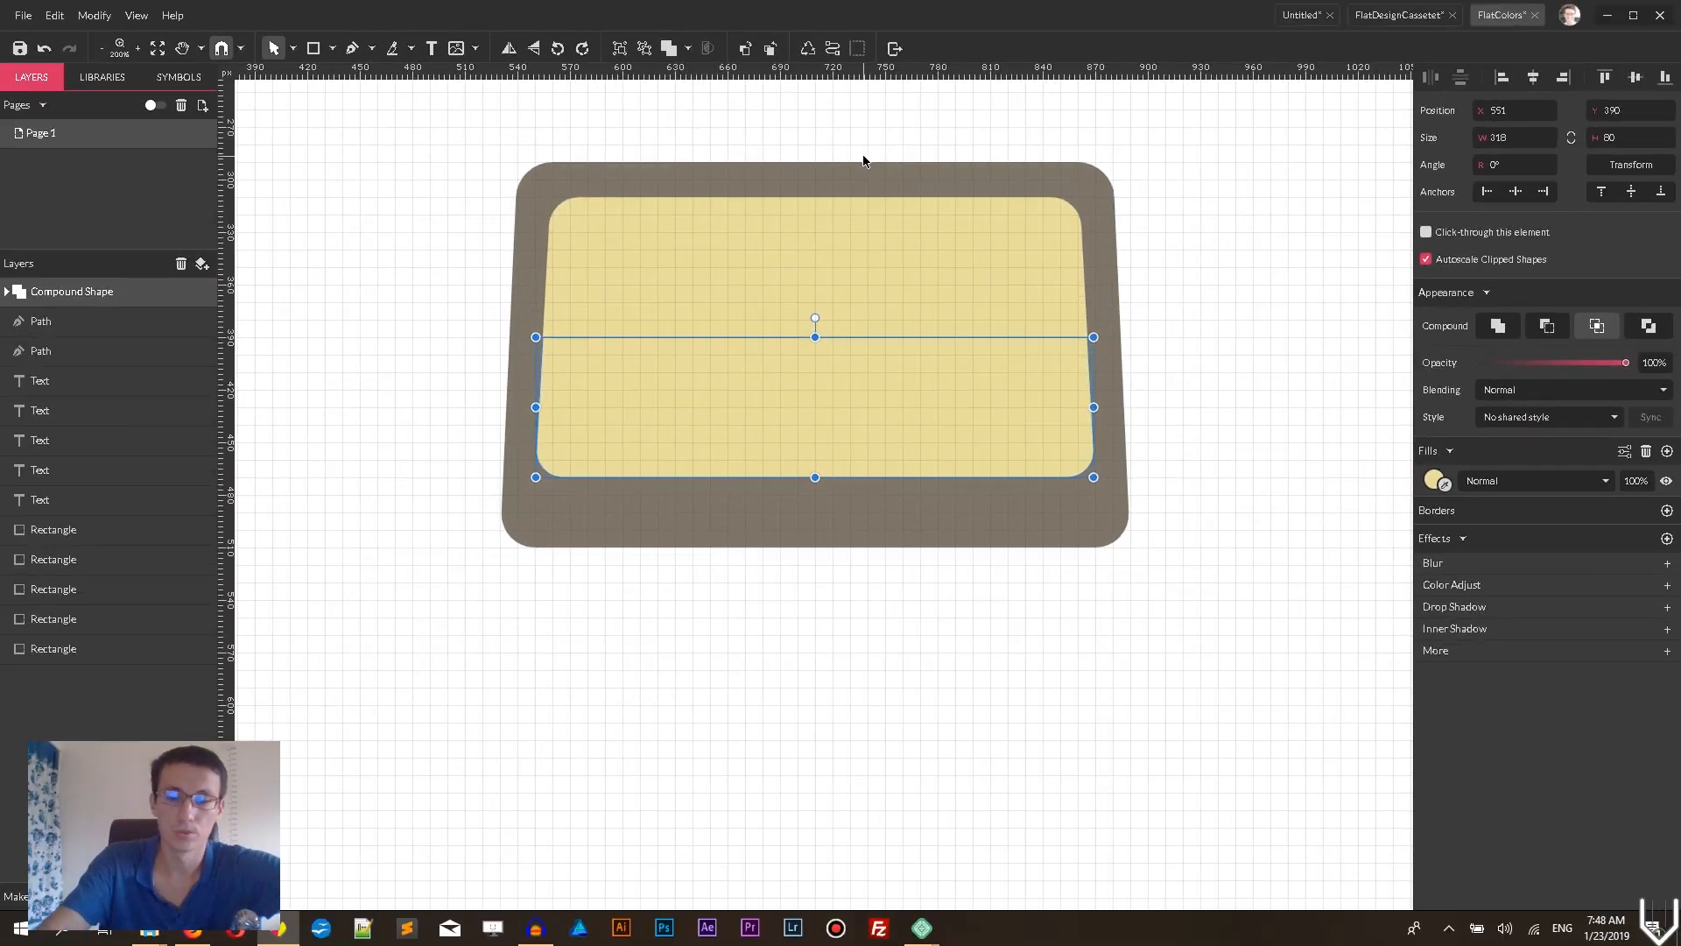
- Fill the label's lower half with the coral palette color #FB8075, sampled from its swatch
key("ctrl+minus")
key("space")
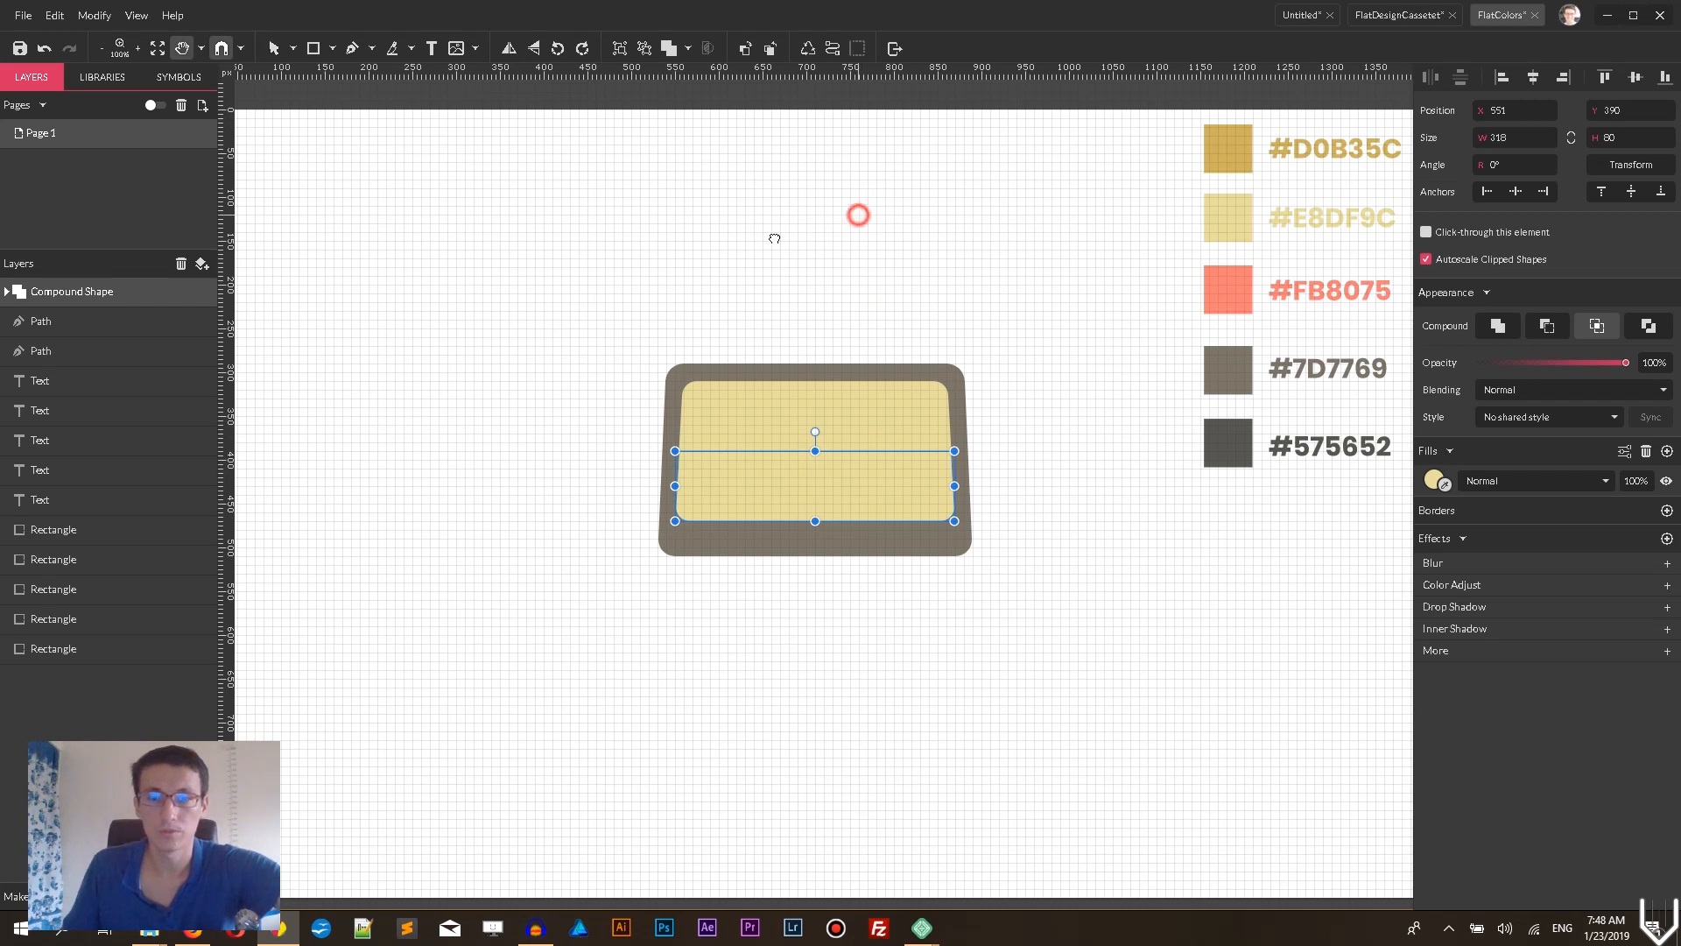
left_click_drag(855, 213, 765, 233)
left_click(1445, 482)
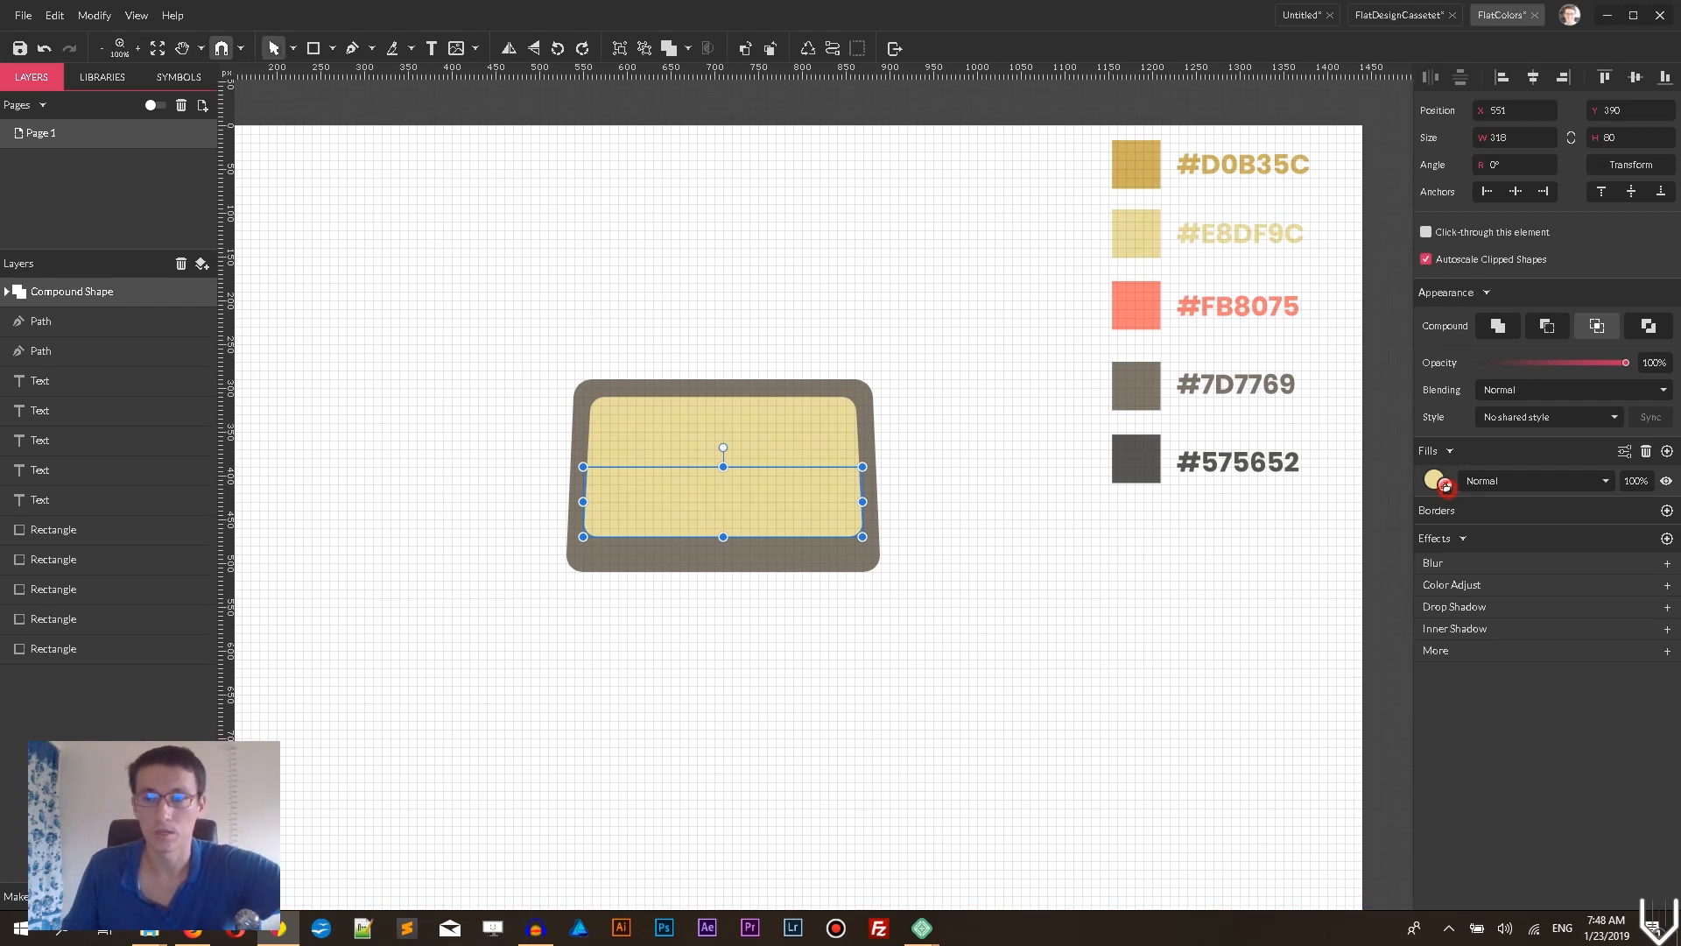
left_click(1130, 315)
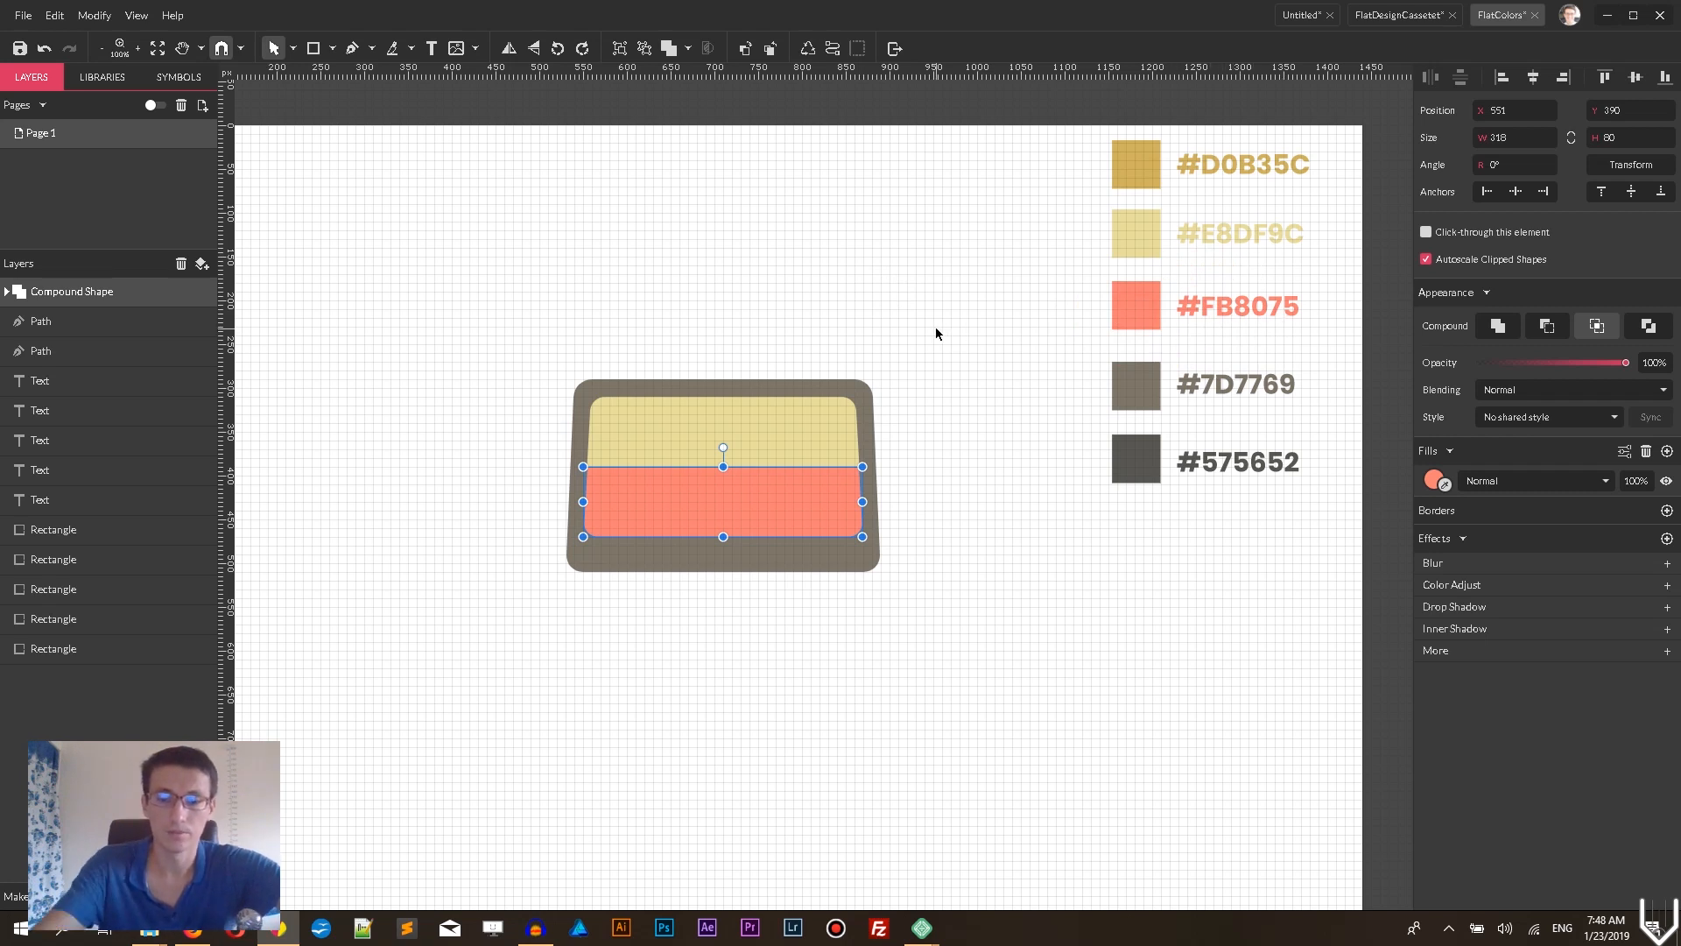
- Draw a rectangle about 260 by 57 px across the middle of the label at X 580, Y 363
key("ctrl+plus")
key("ctrl+plus")
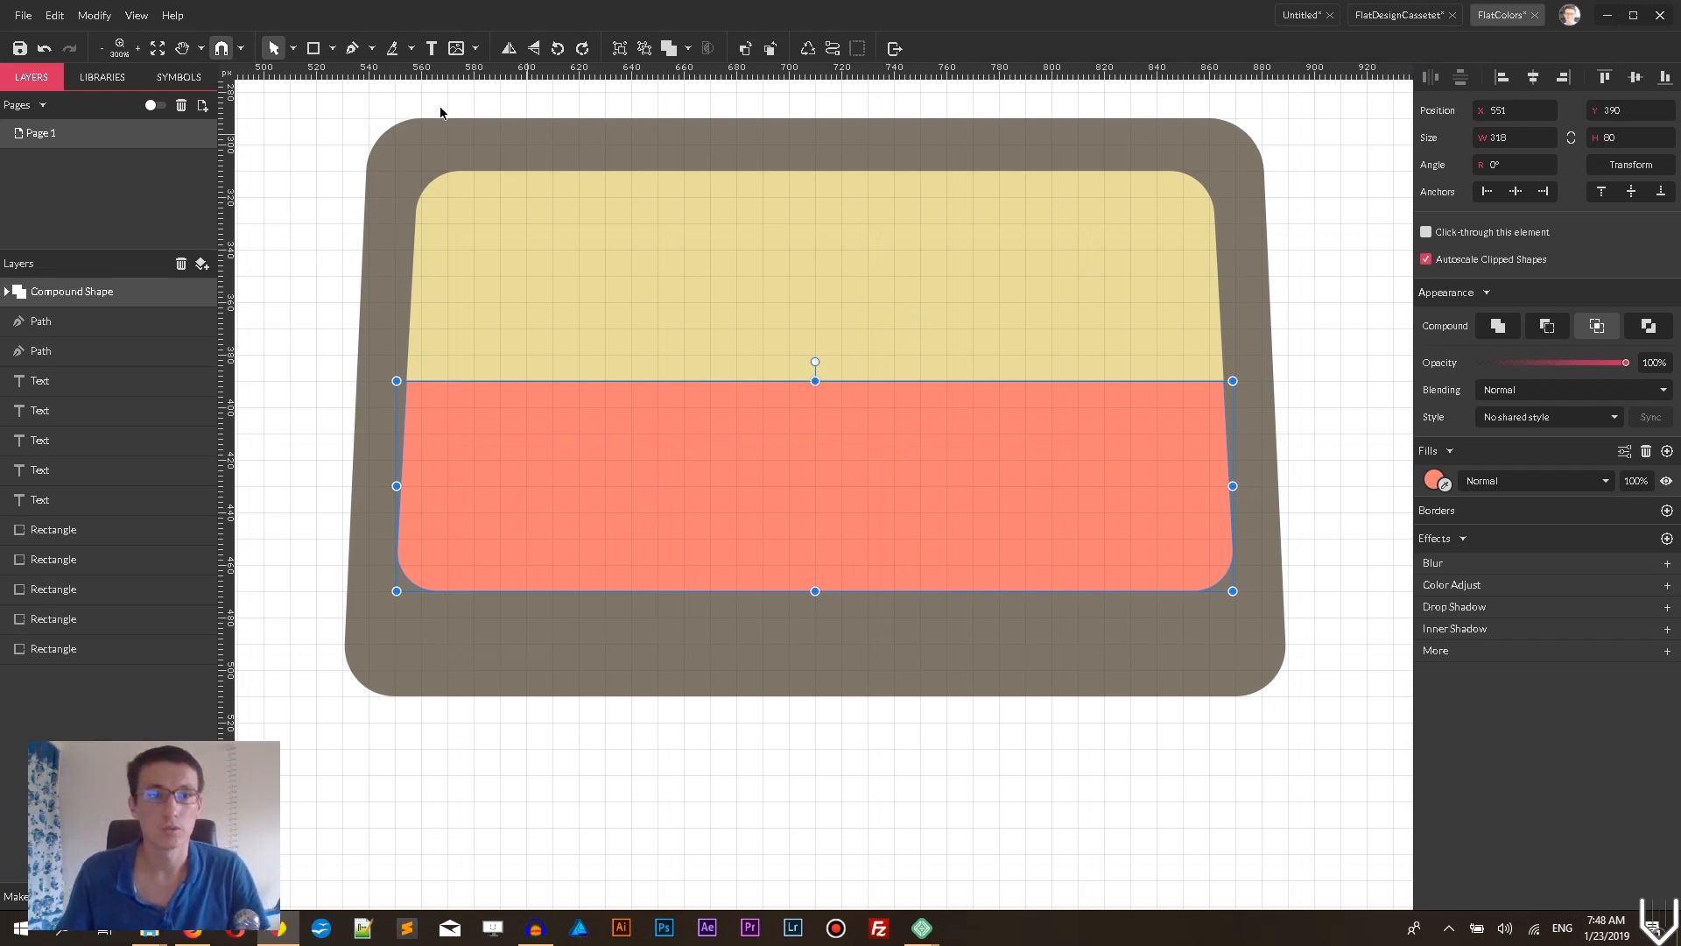
left_click(334, 49)
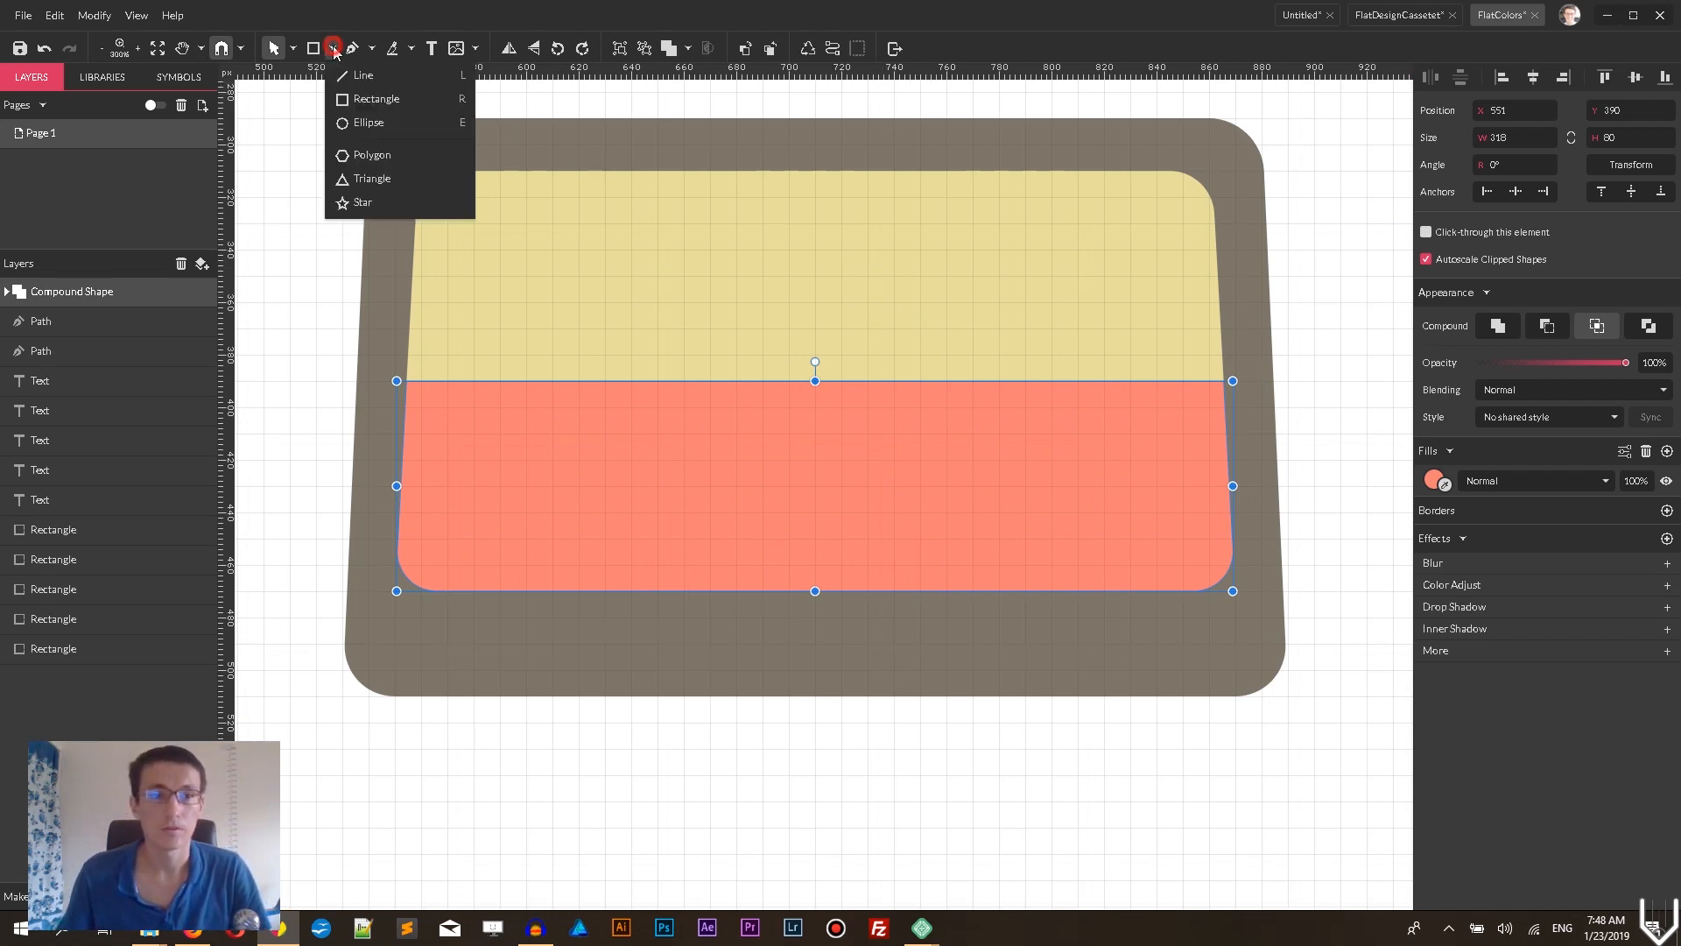
left_click(355, 103)
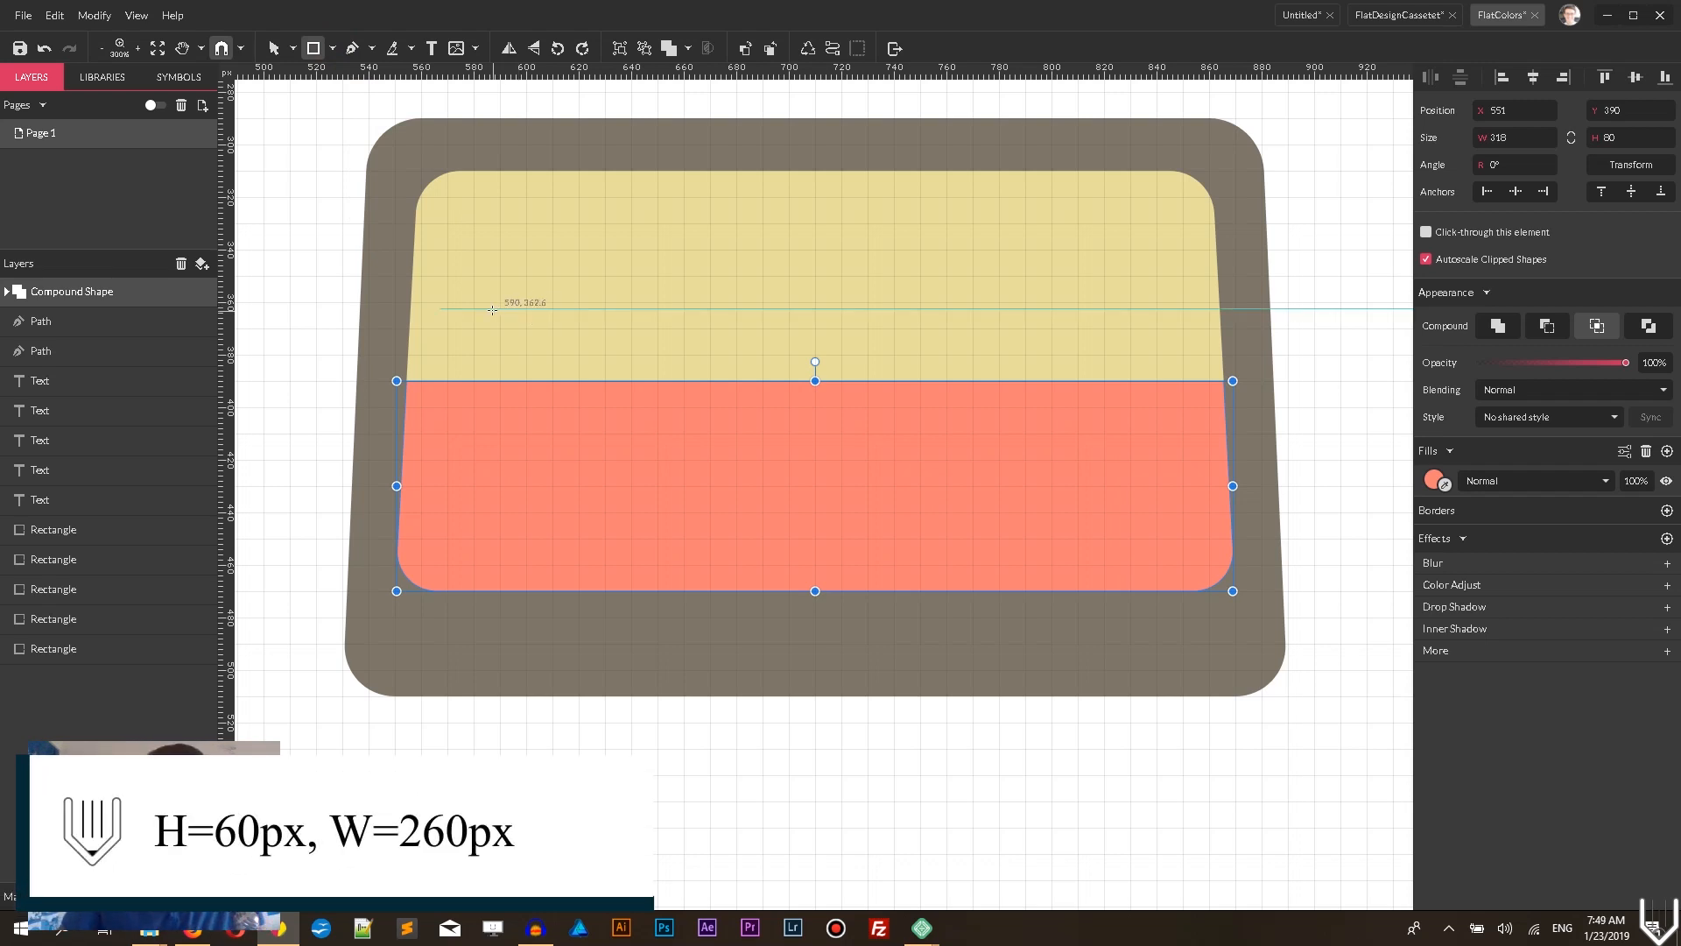
mouse_move(474, 308)
left_mouse_down()
mouse_move(631, 458)
mouse_move(1156, 459)
left_mouse_up()
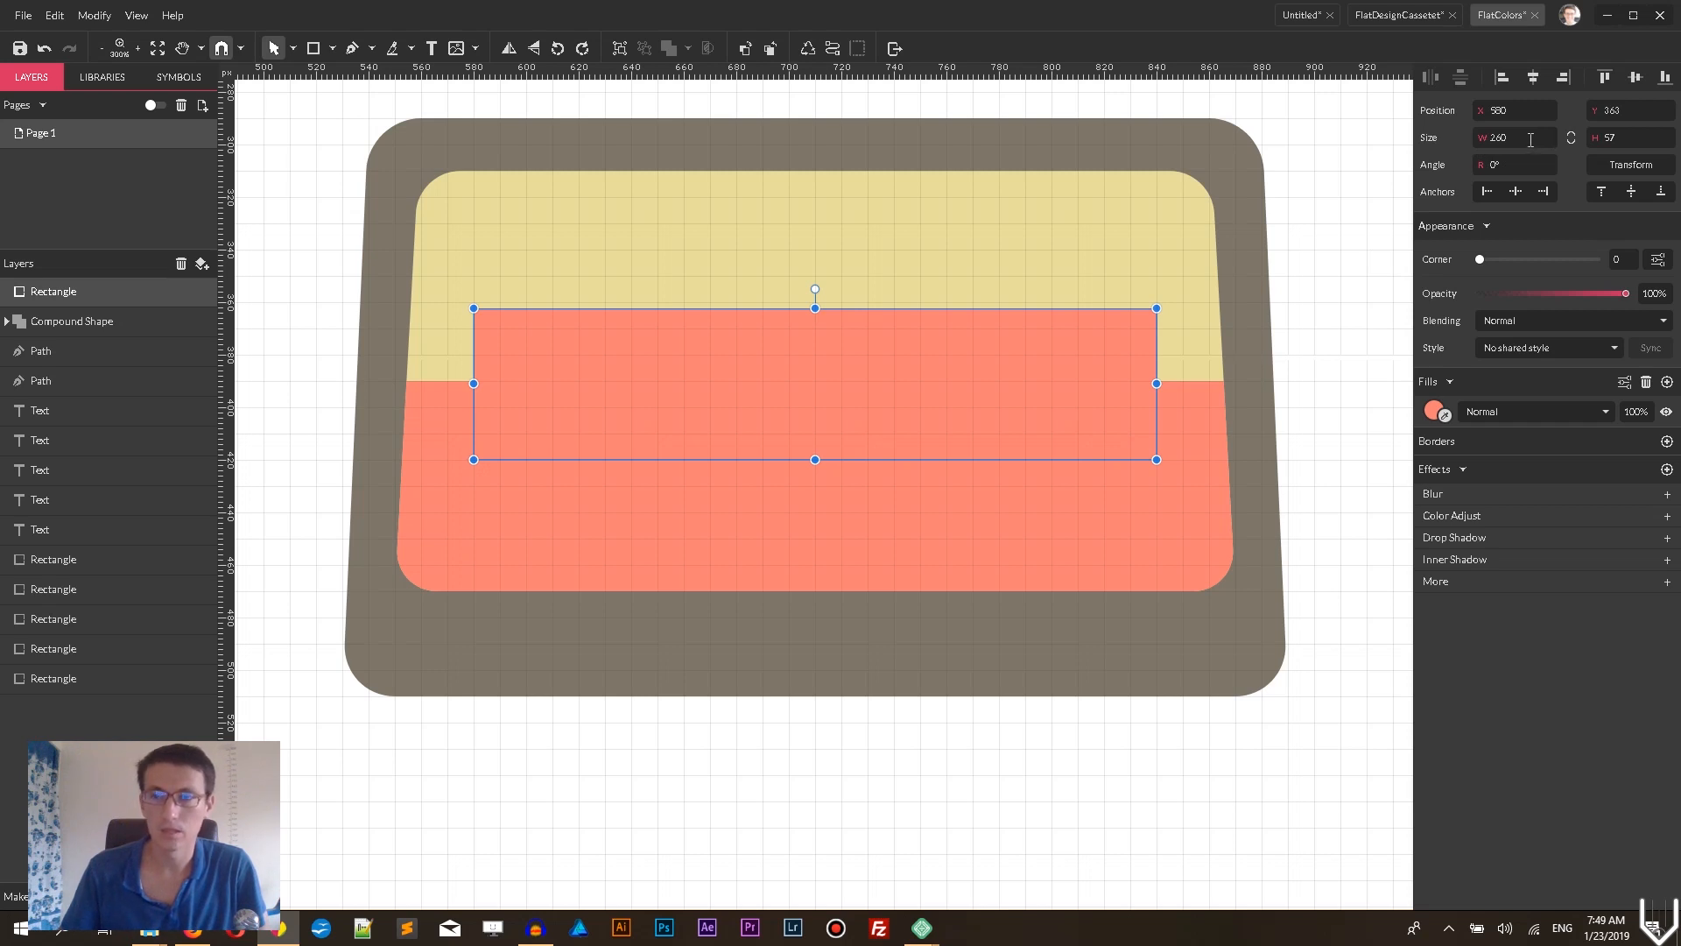
- Set the middle rectangle's height to 60 px and round its corners to 24
left_click(1646, 135)
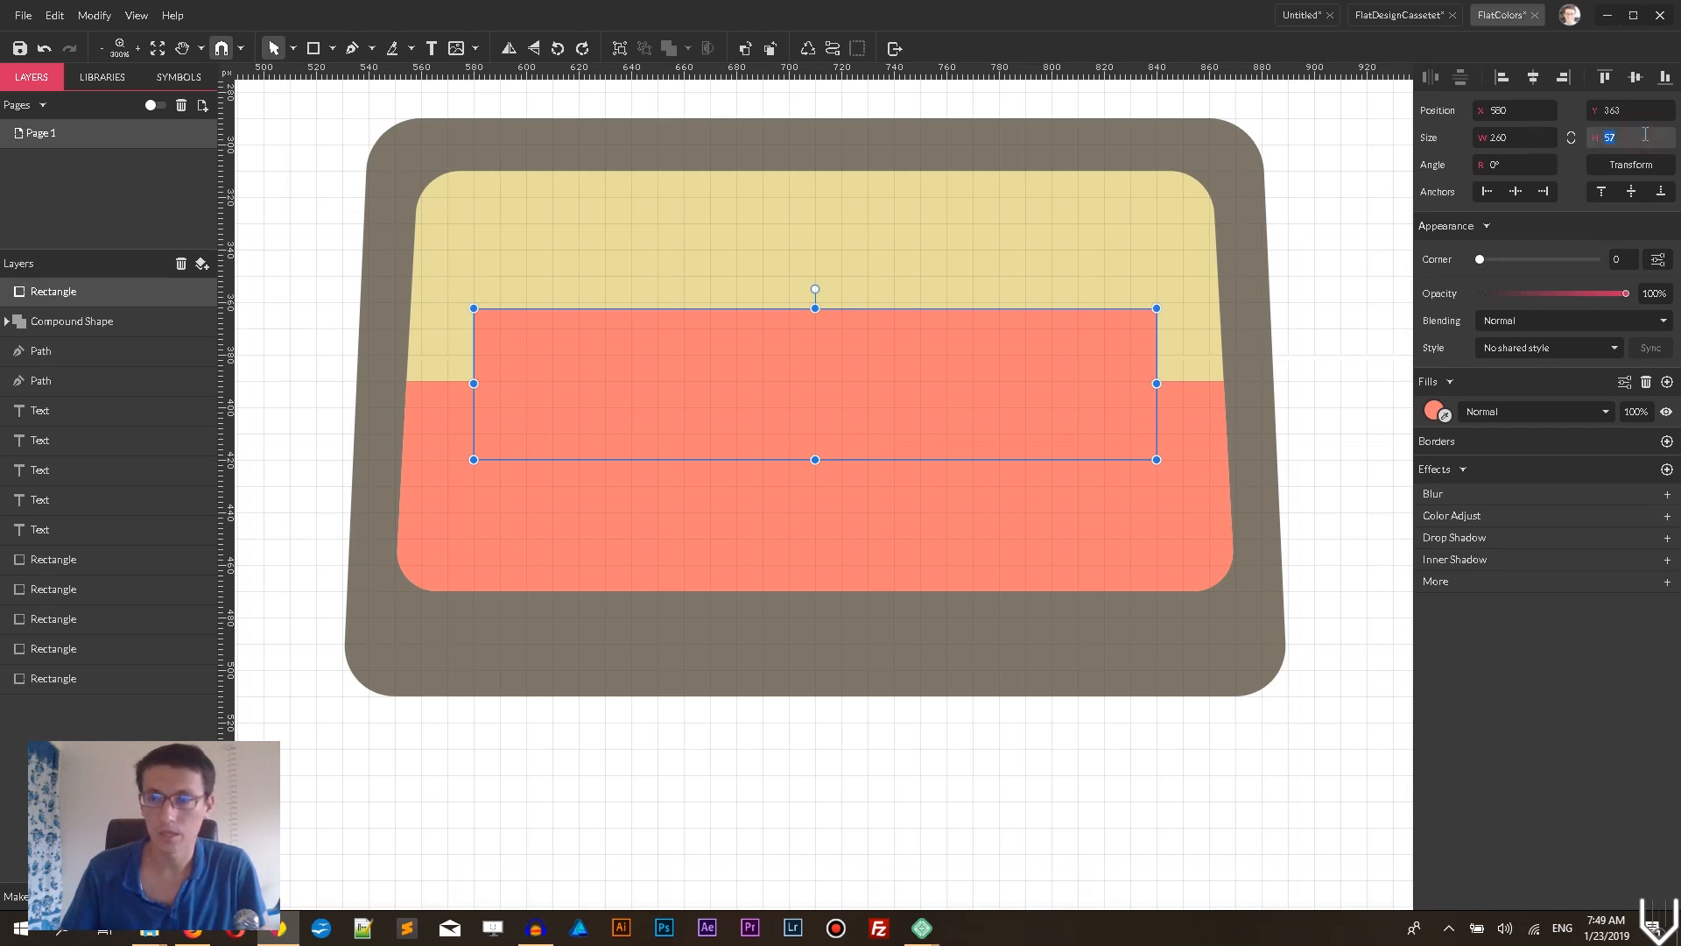
type("6")
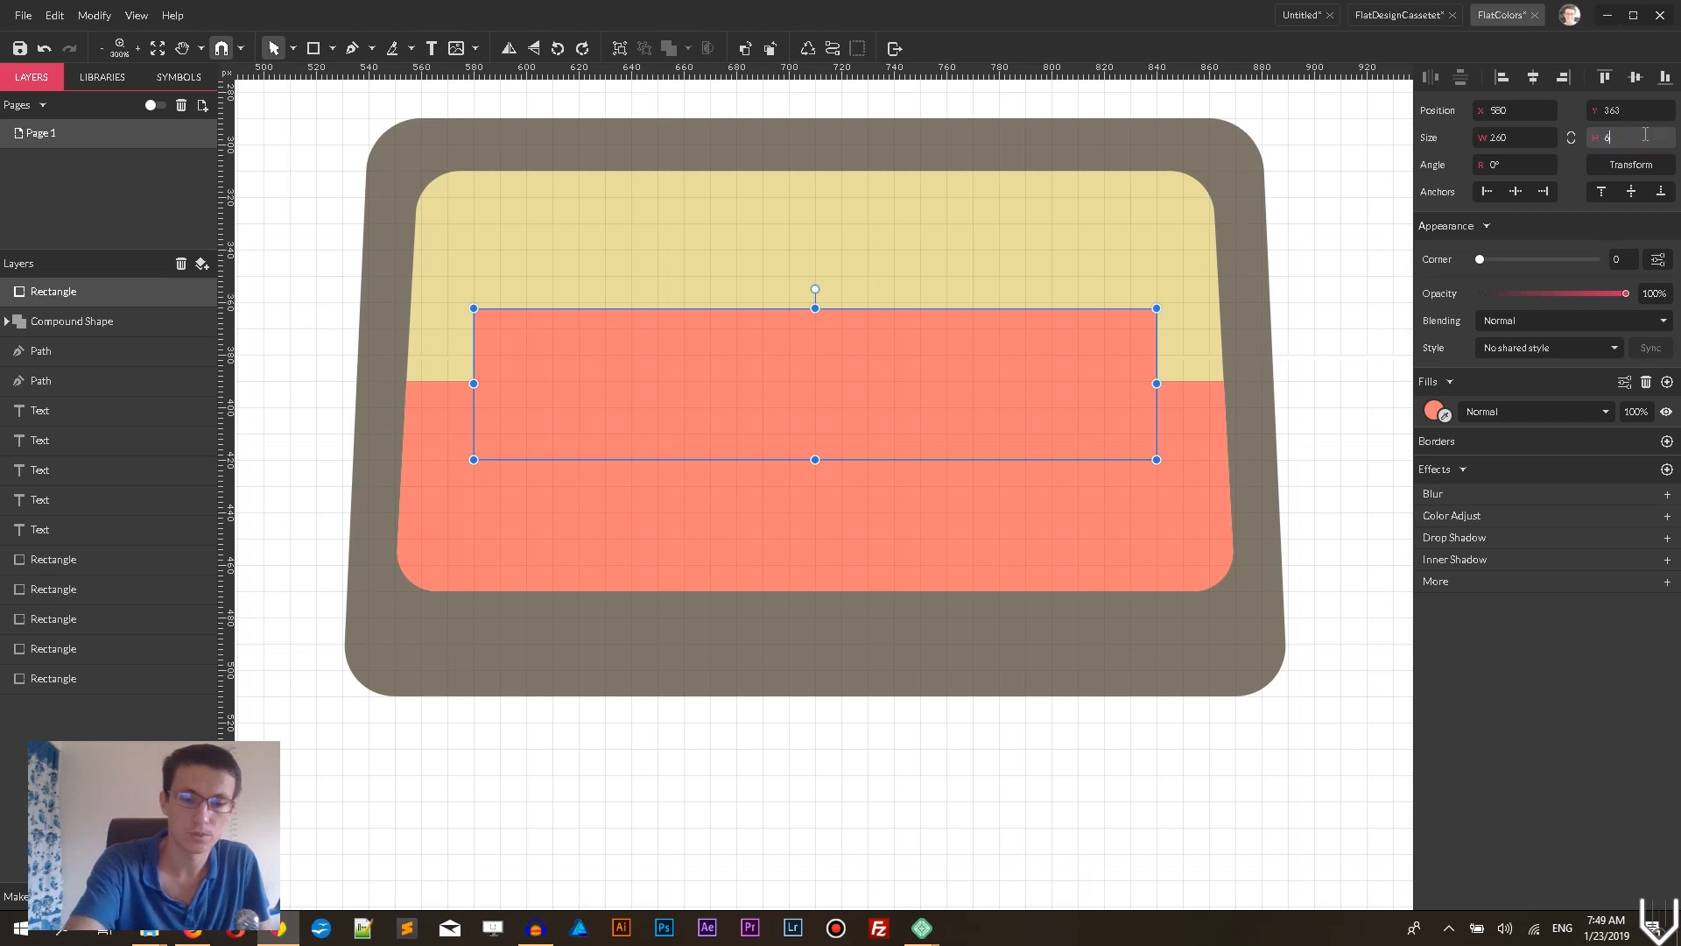
type("0")
key("Return")
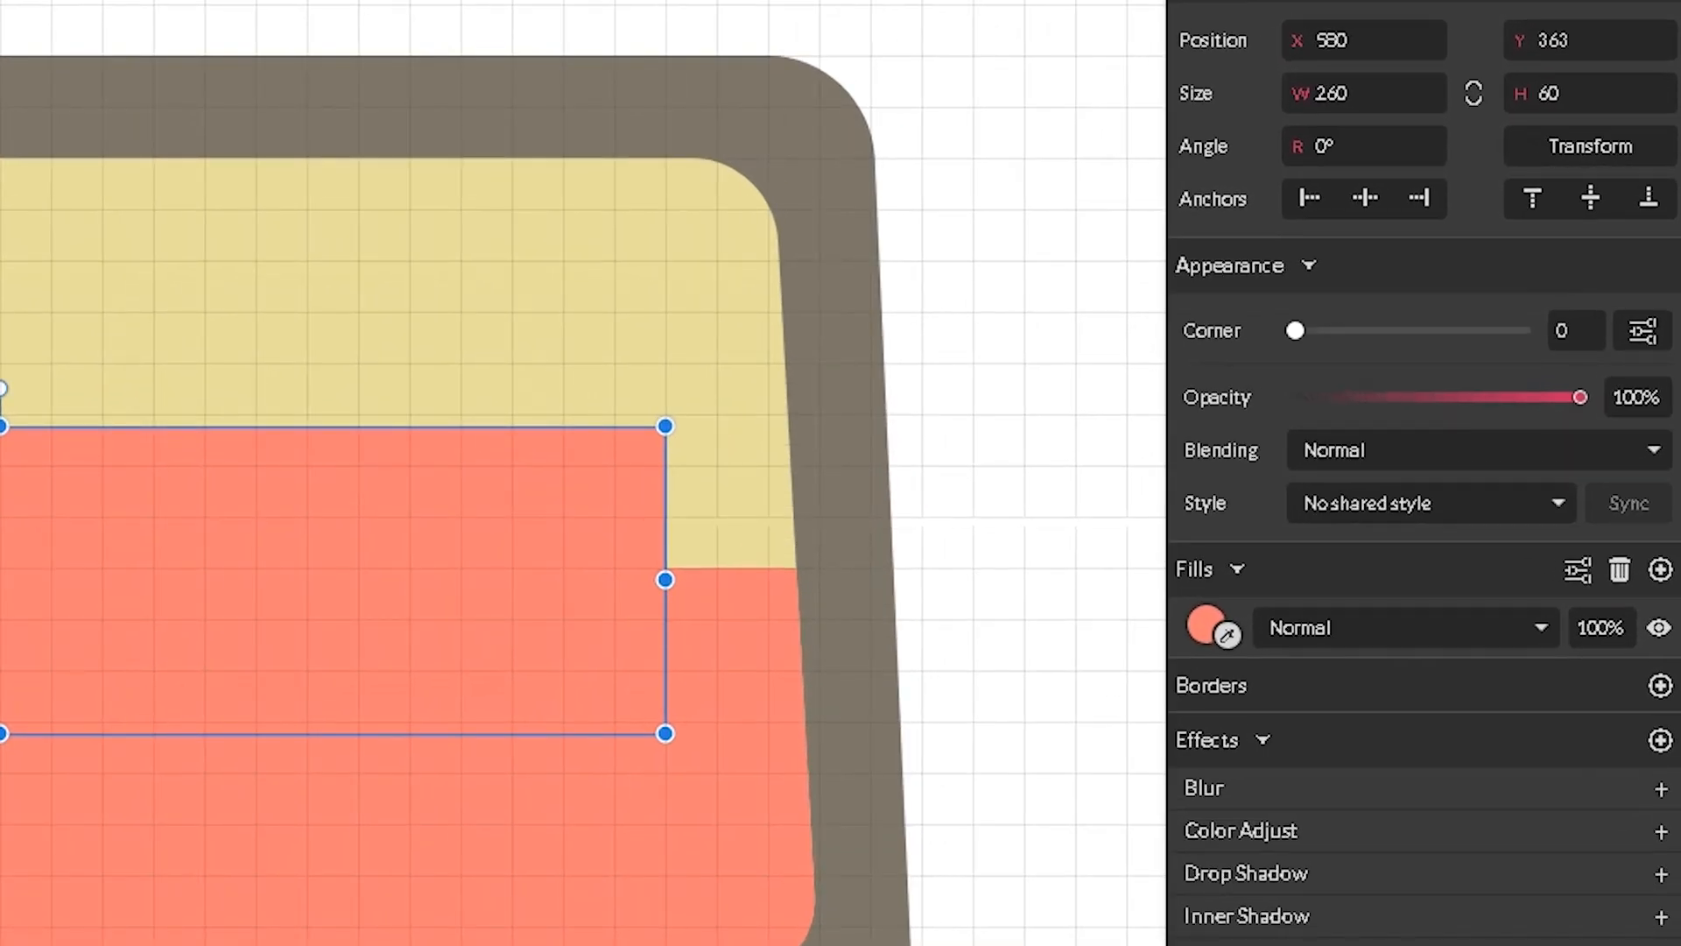
left_click_drag(1300, 331, 1479, 338)
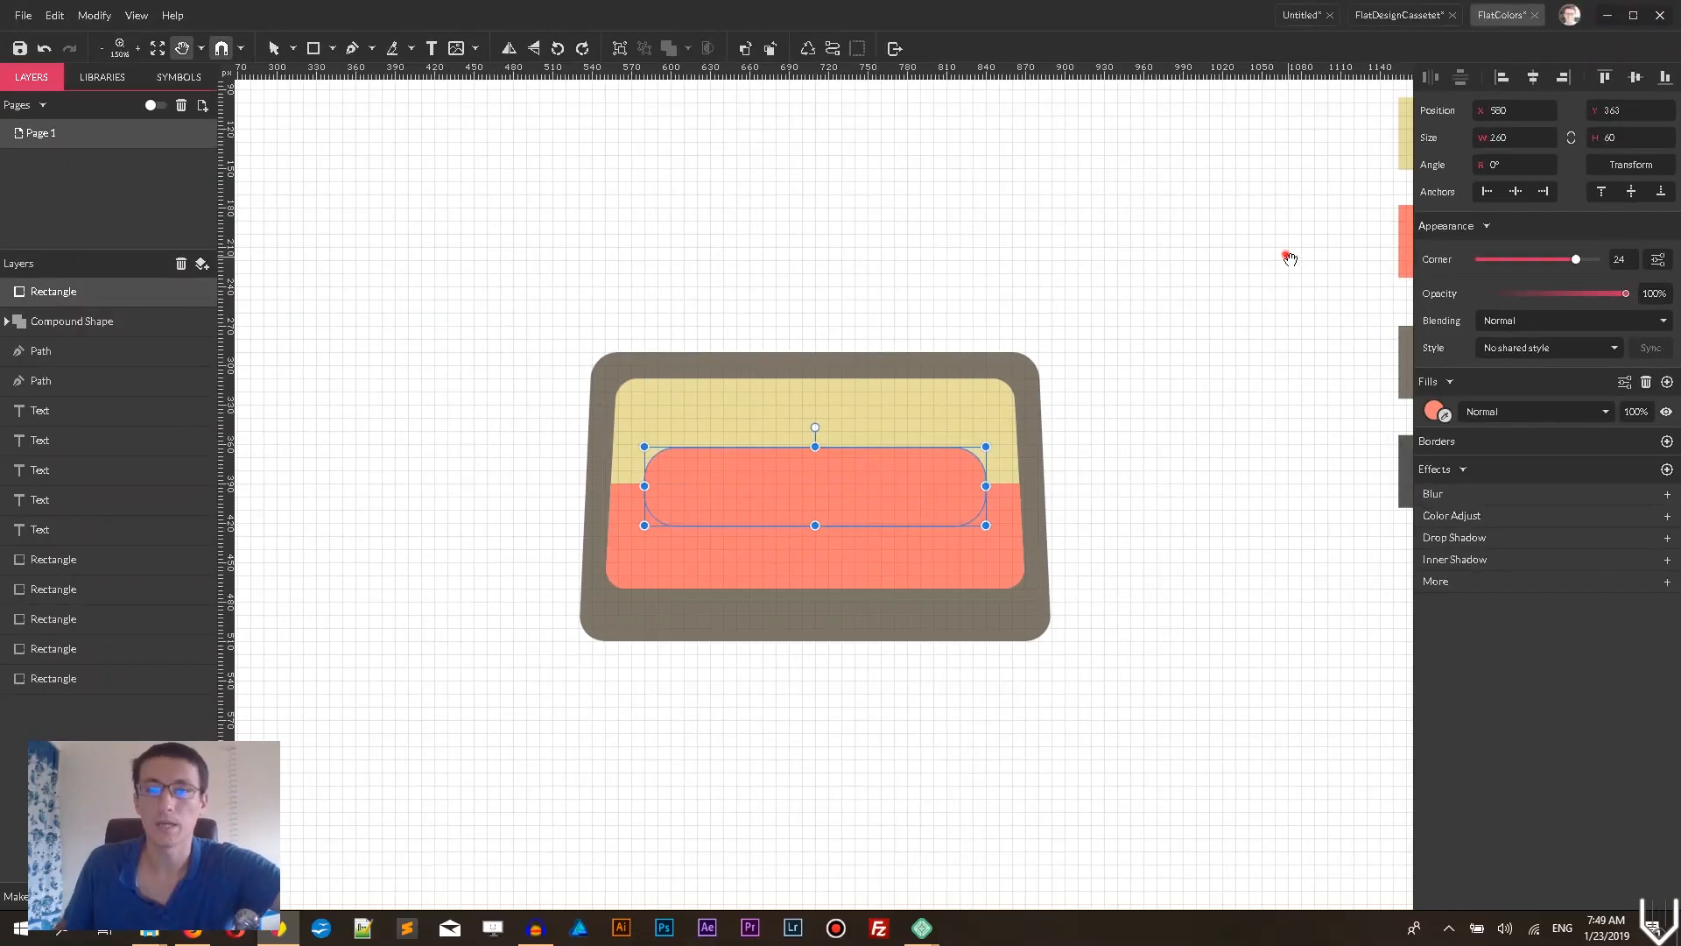
- Fill the rounded middle rectangle with the golden palette color #D0B35C, sampled from its swatch
left_click_drag(1290, 258, 994, 405)
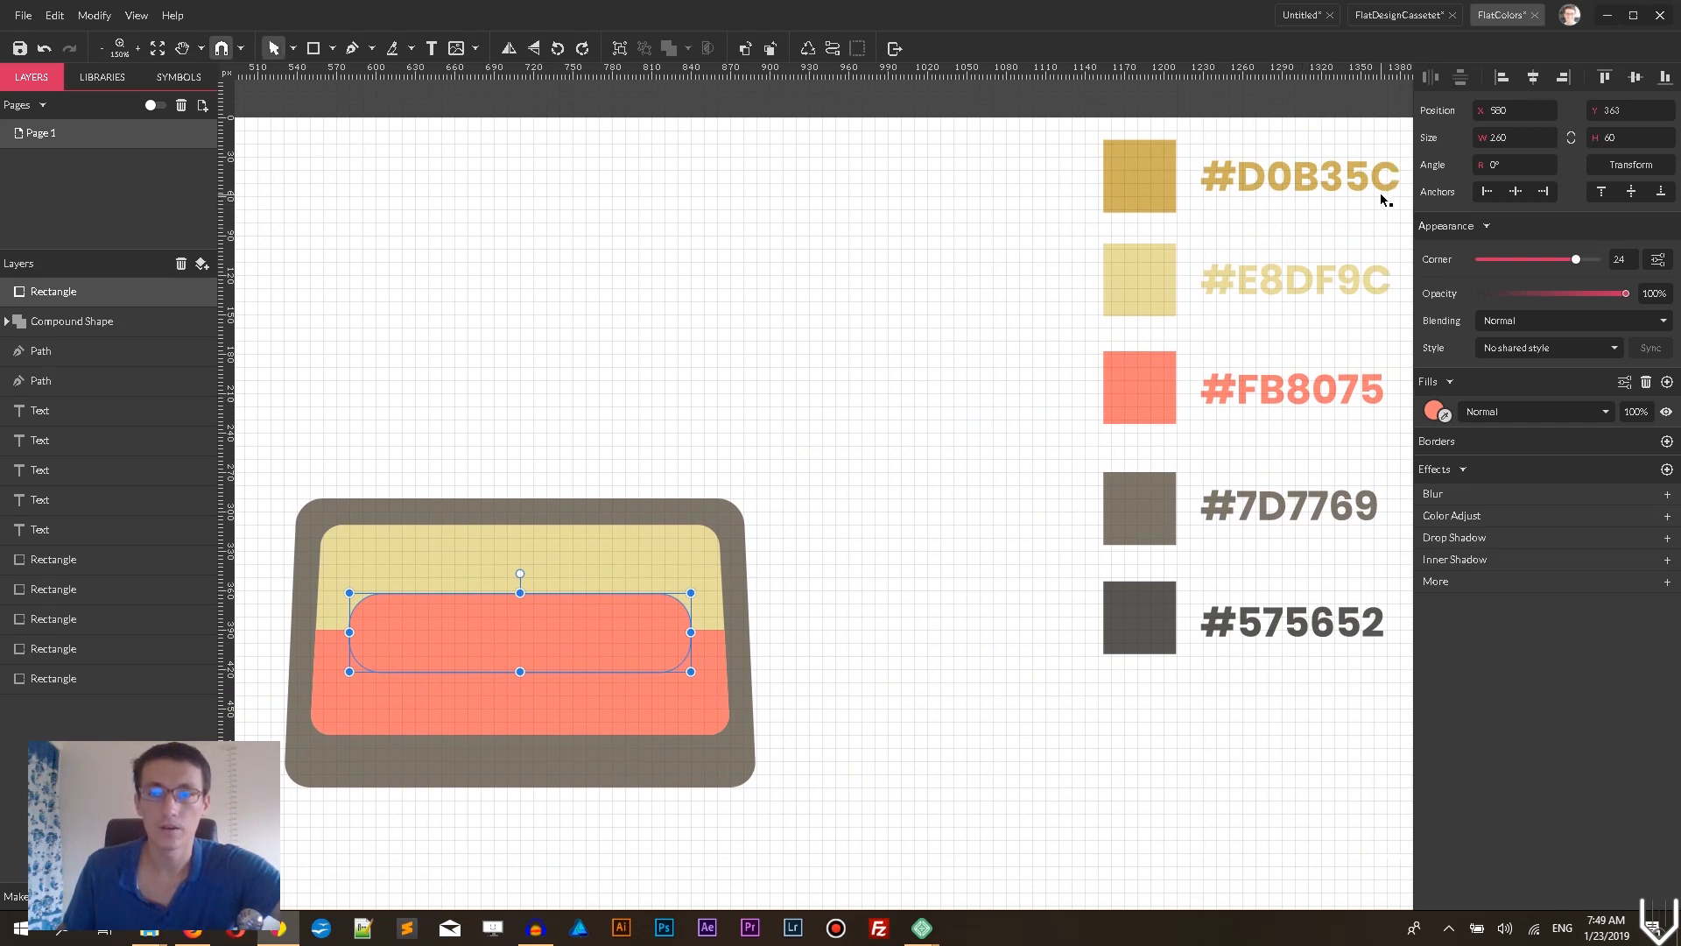
left_click(1445, 417)
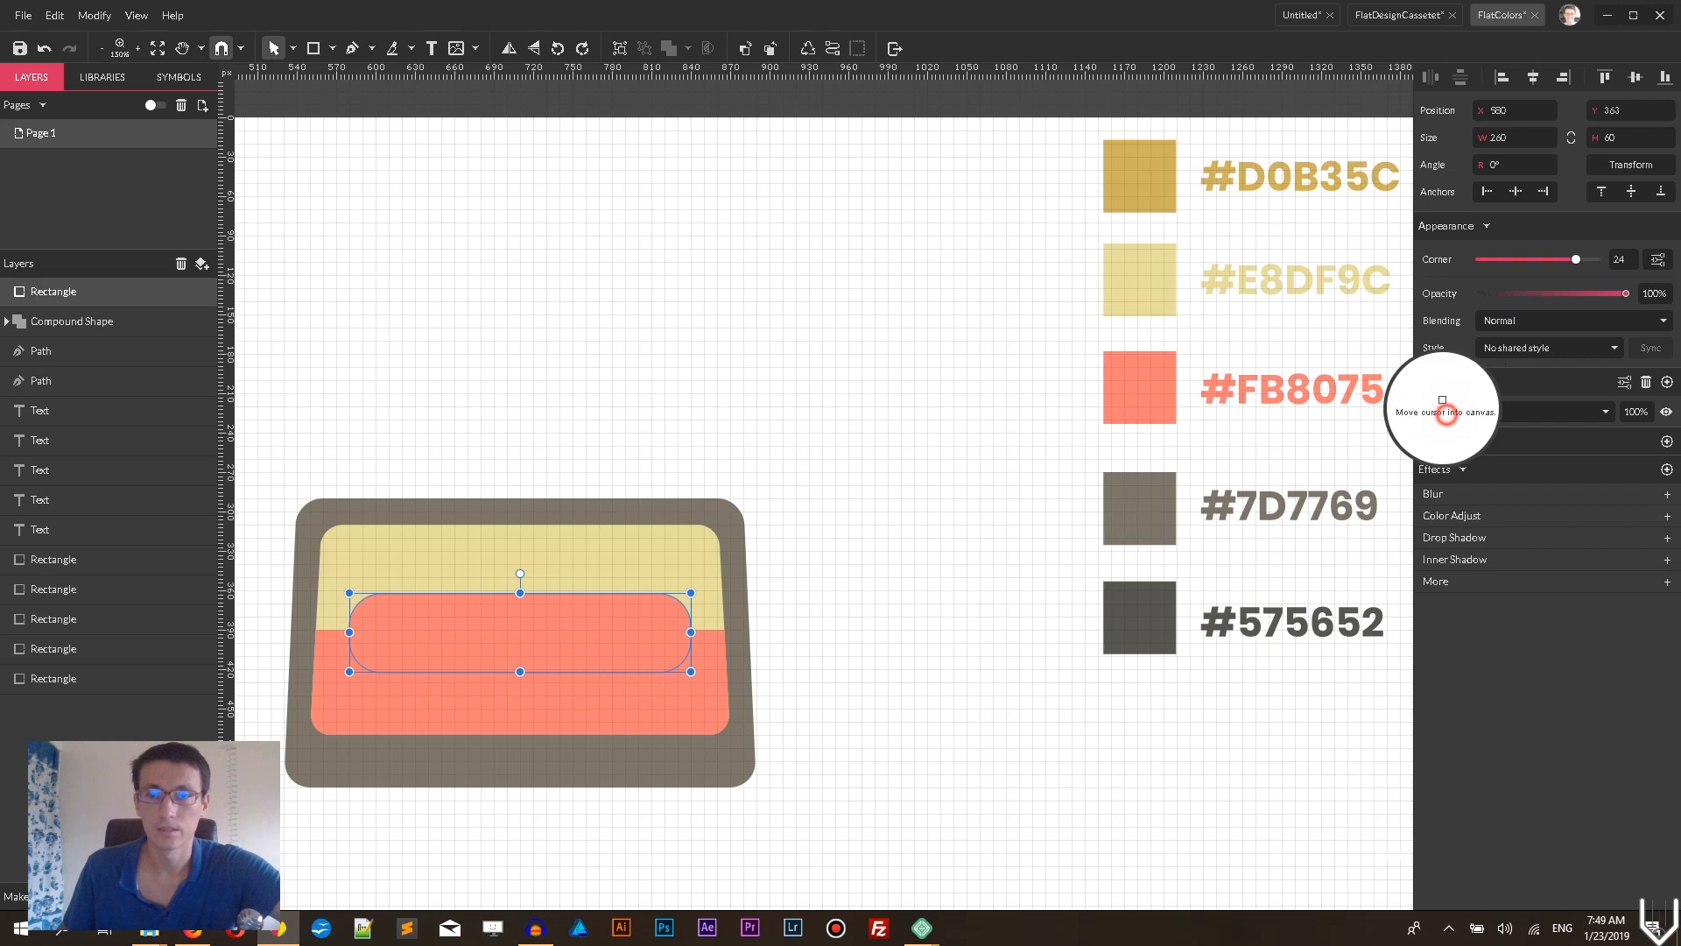
left_click(1154, 173)
- Draw a 40 px circle at X 620, Y 390 over the left part of the golden rounded rectangle
key("space")
left_click_drag(757, 319, 1059, 76)
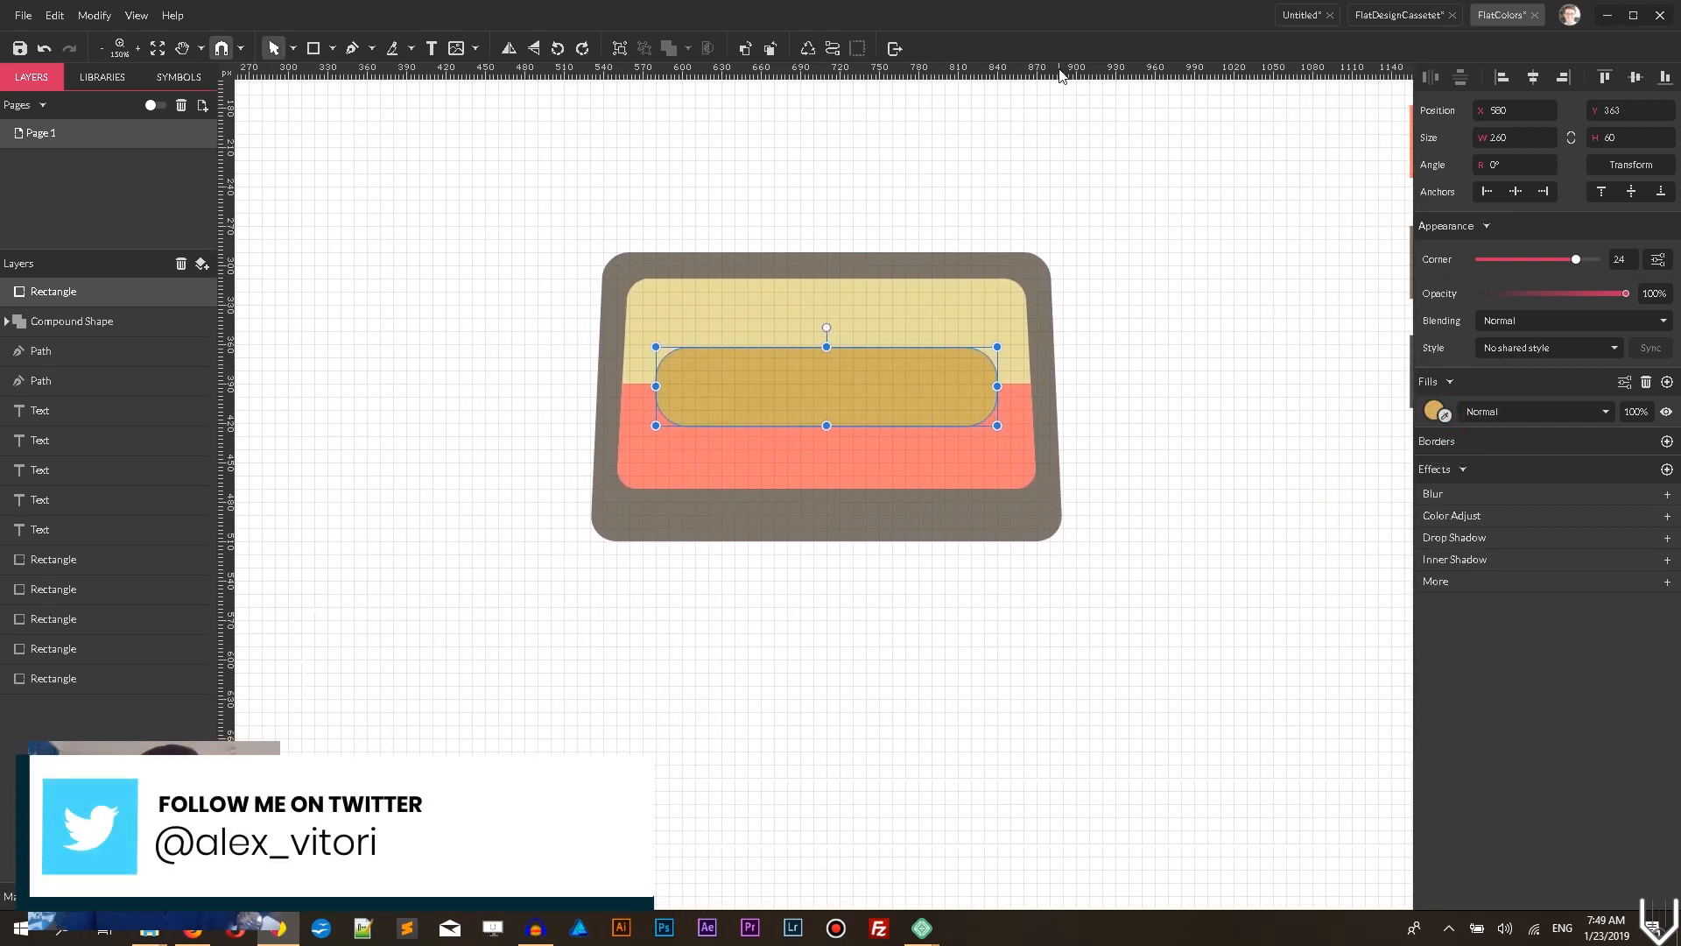
key("ctrl+plus")
key("ctrl+plus")
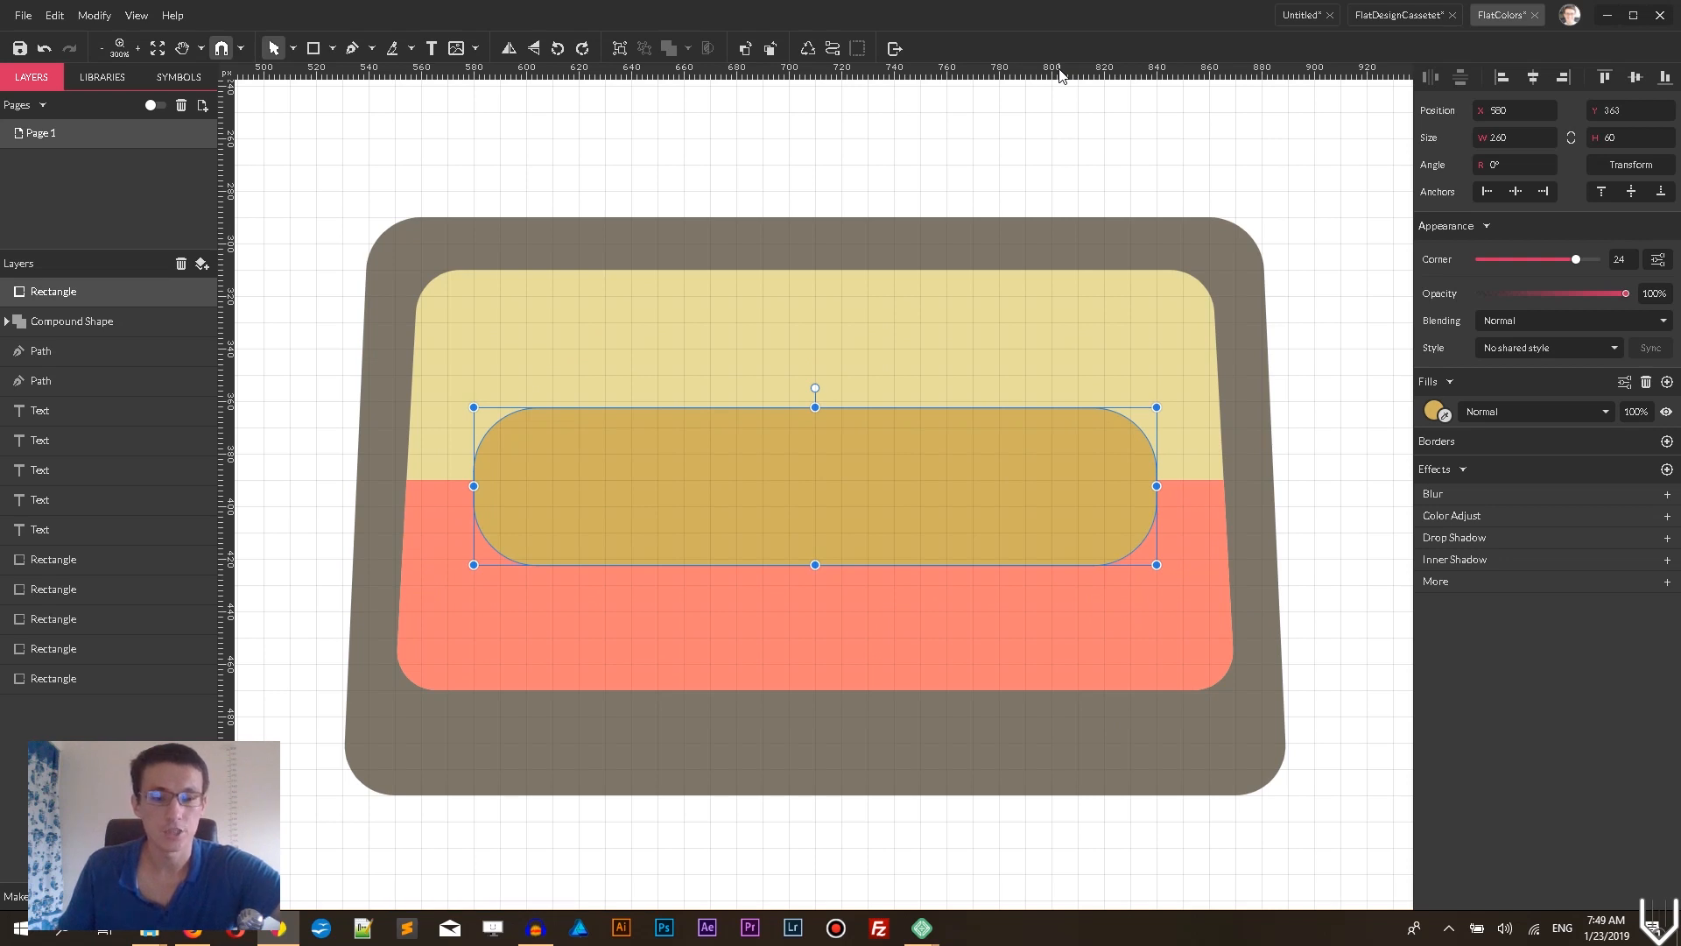
left_click(333, 48)
left_click(359, 123)
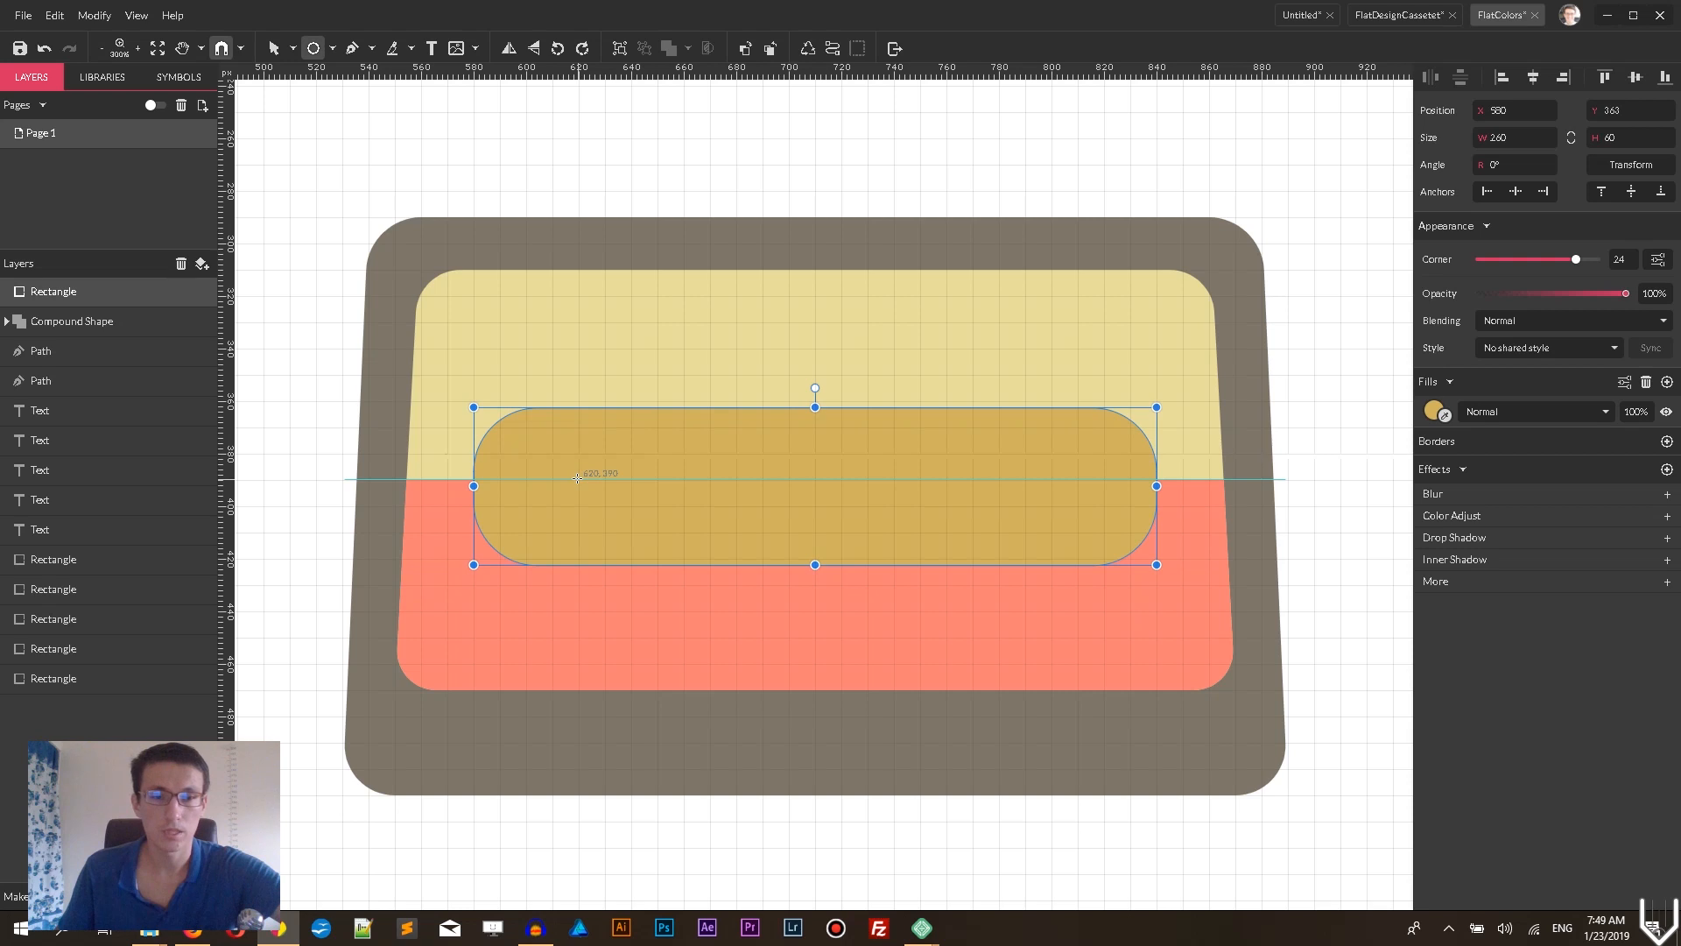
left_click_drag(577, 478, 662, 592)
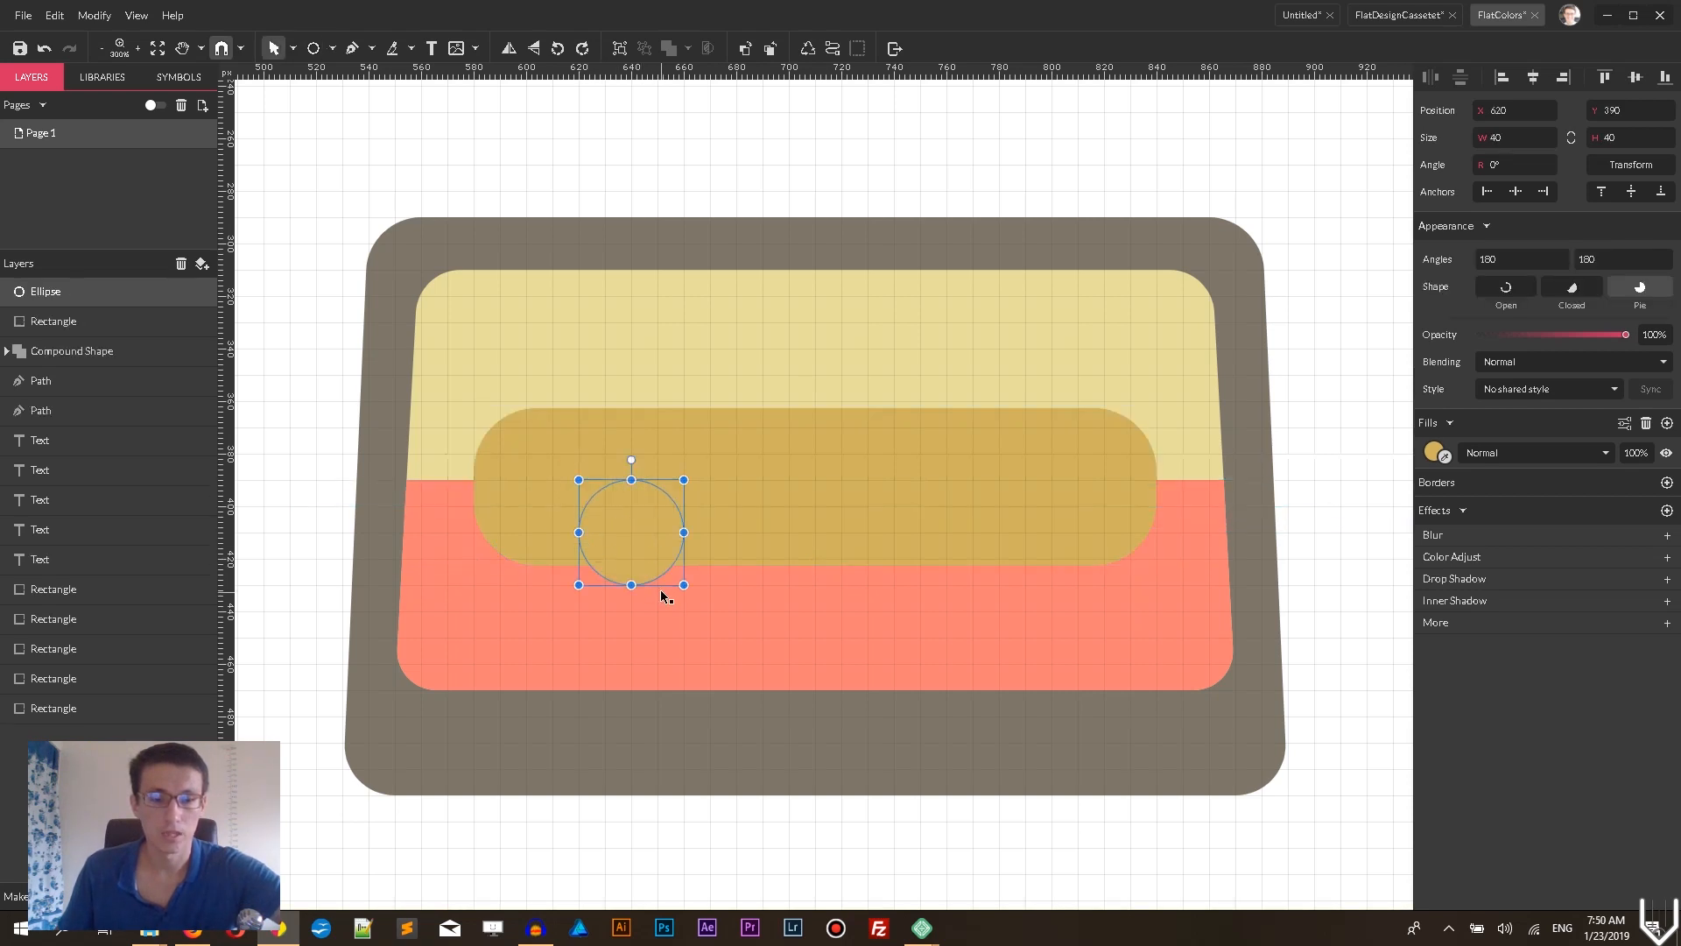
- Undo the last circle and draw a 40 px circle at X 600, Y 370 inside the golden rounded rectangle
key("ctrl+z")
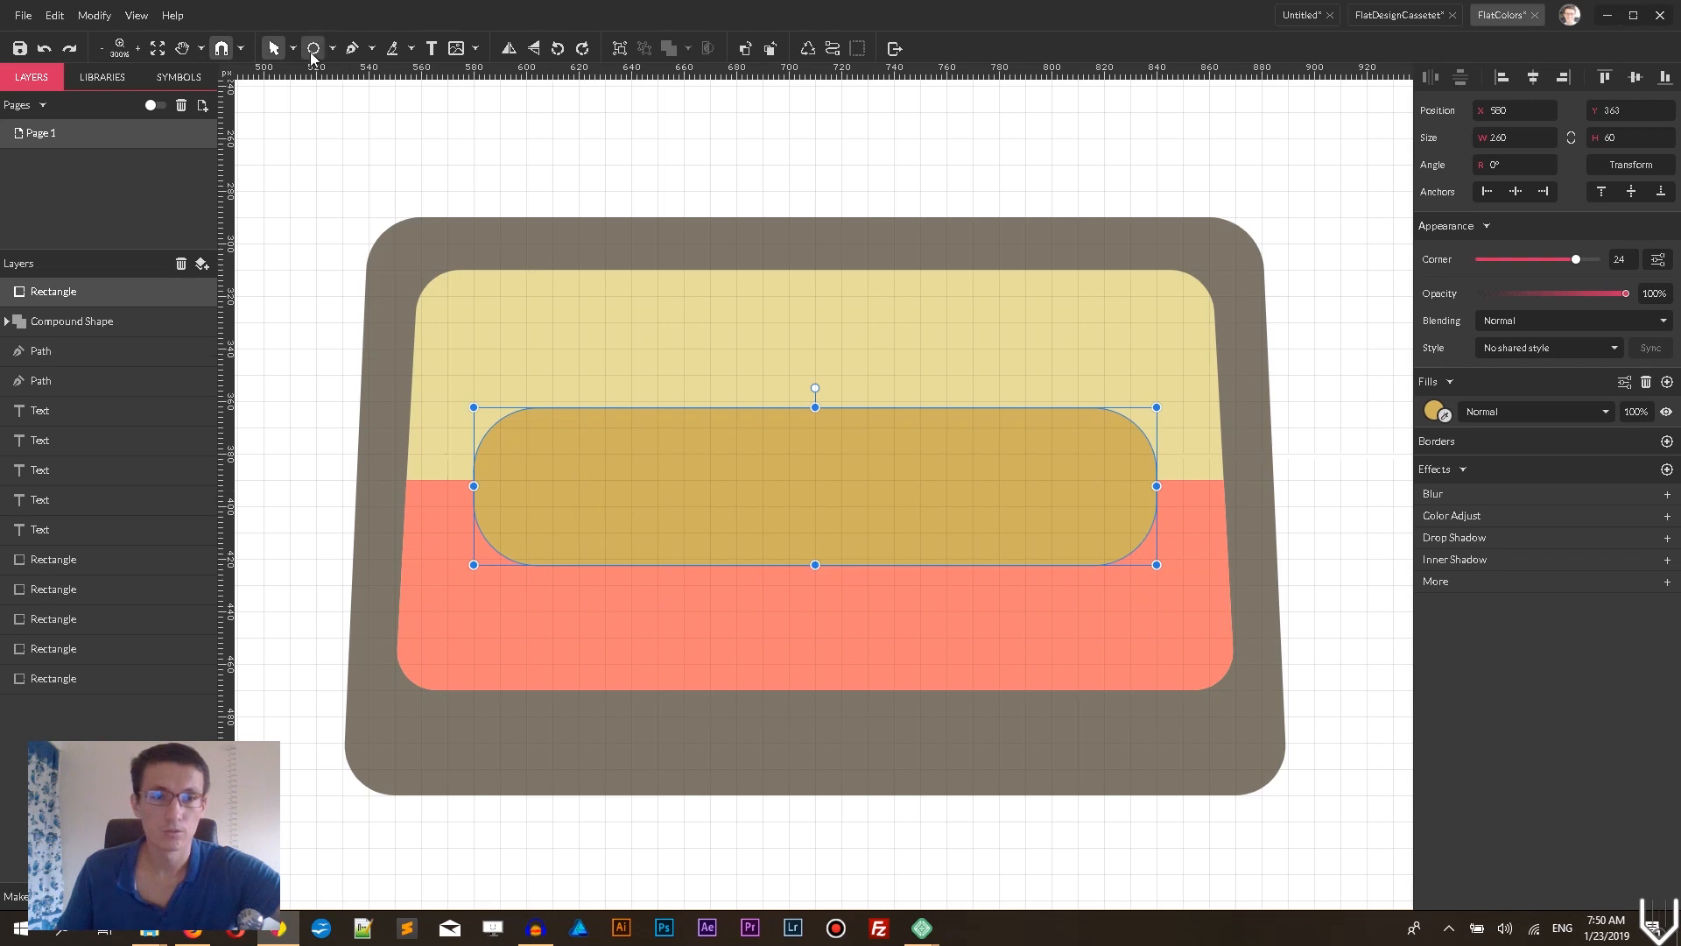
left_click(333, 49)
left_click(348, 120)
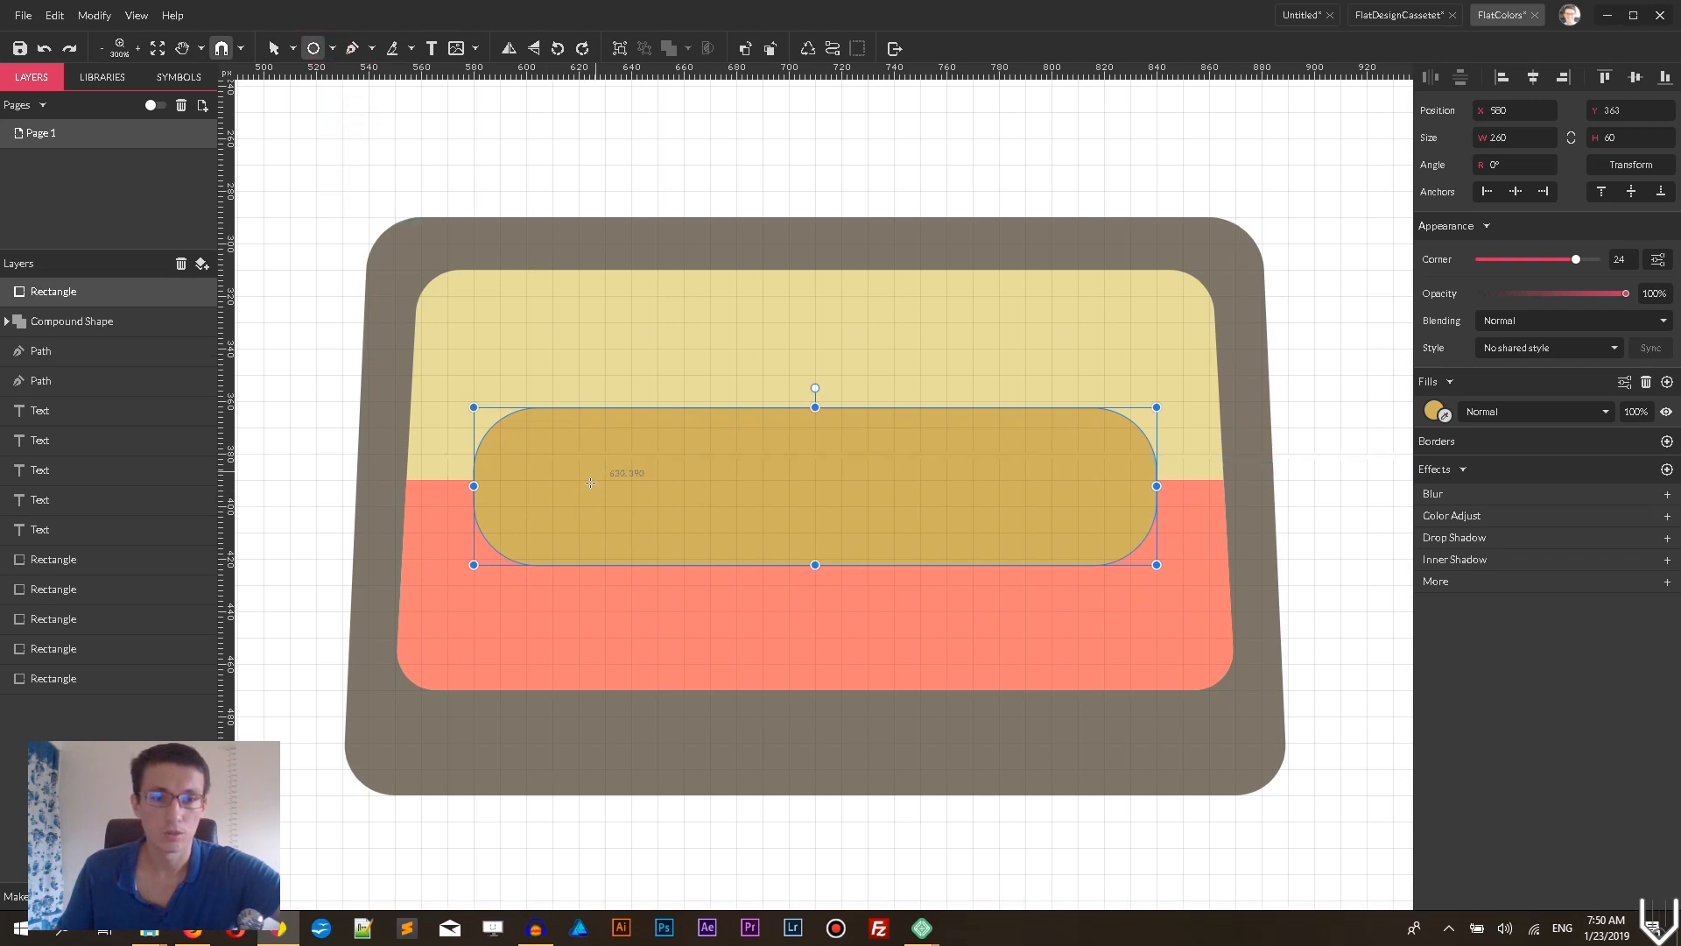
left_click_drag(578, 479, 598, 533)
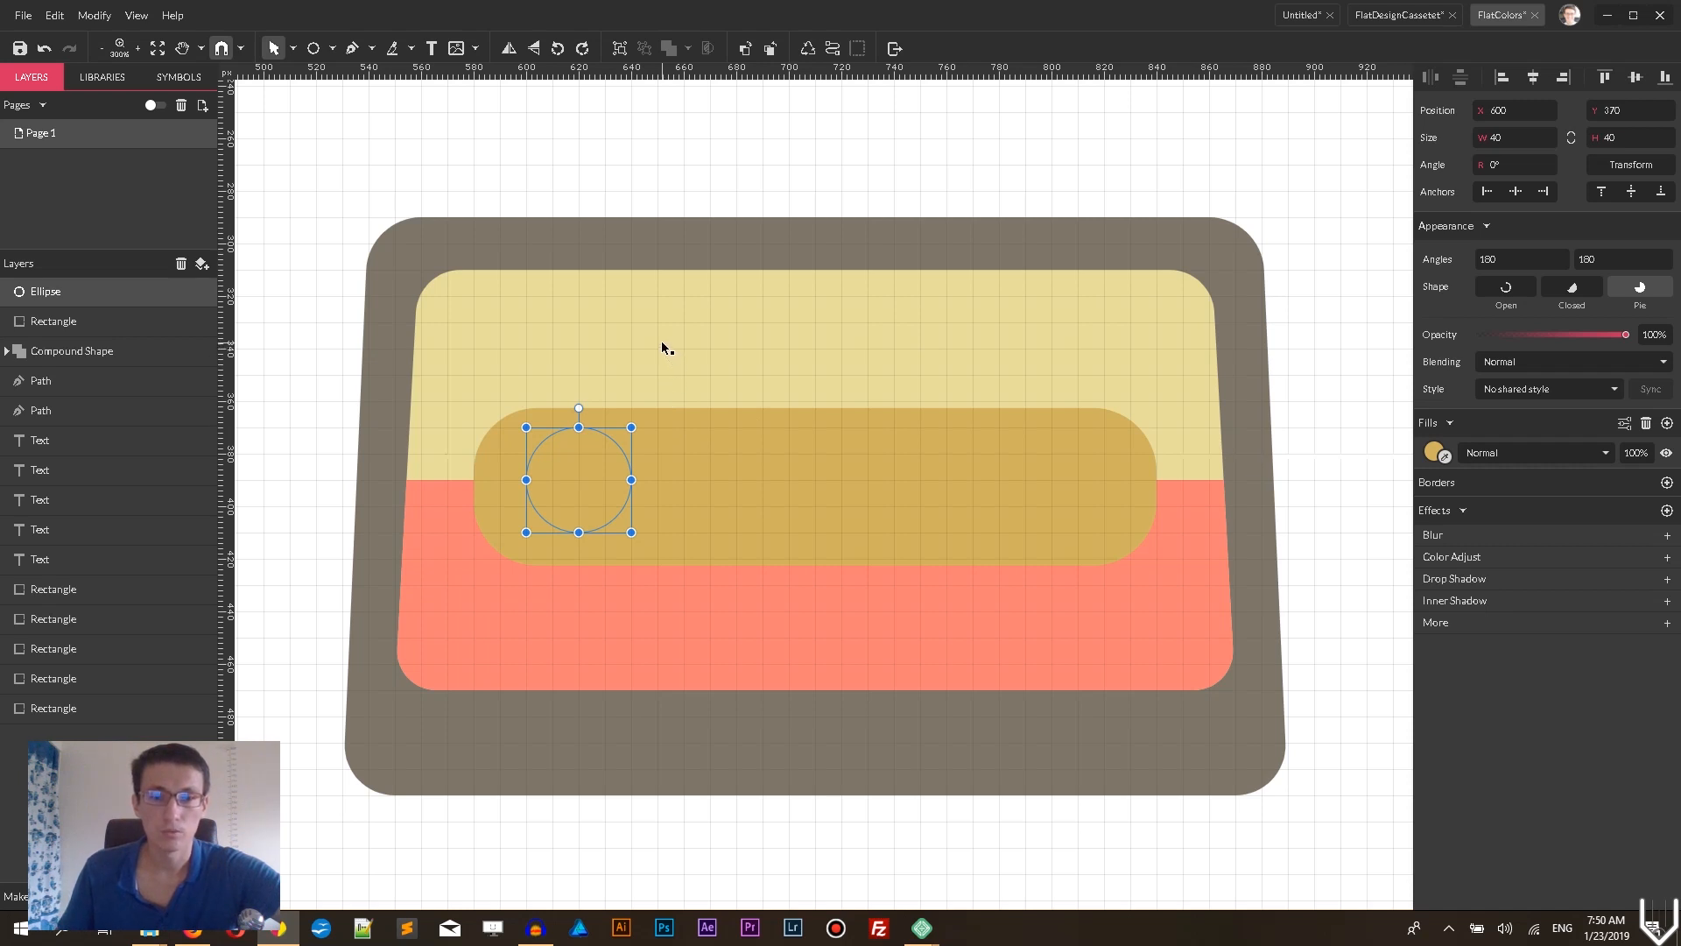
- Move the golden rounded rectangle up 2 px to Y 361
left_click(843, 455)
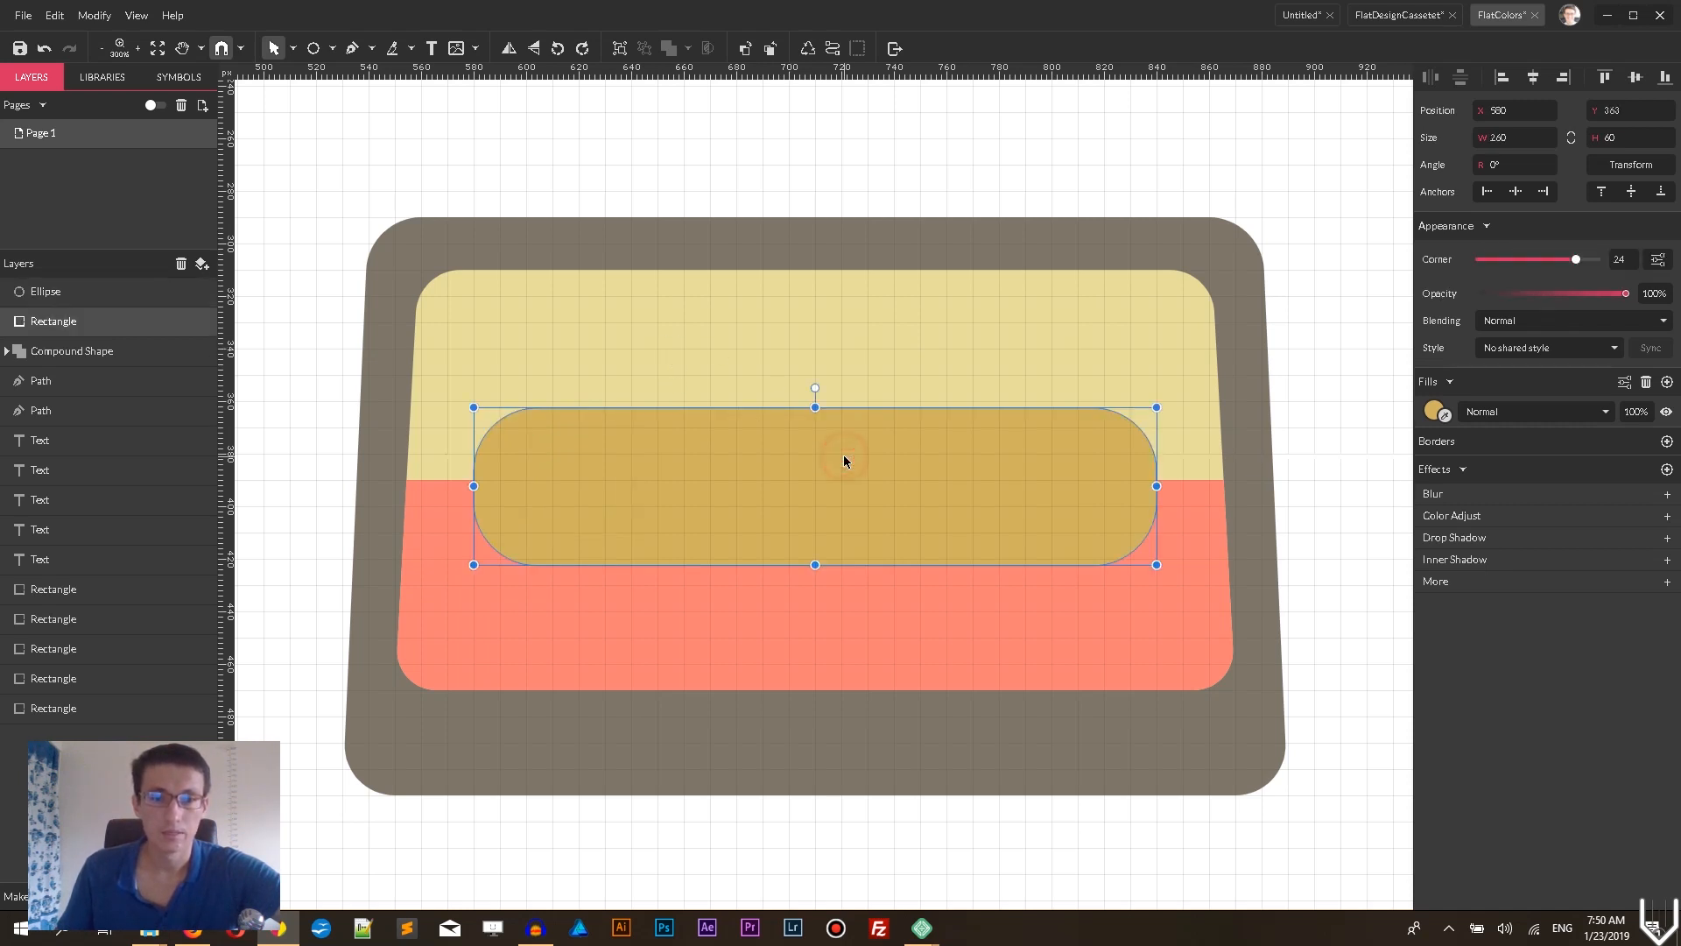
key("Up")
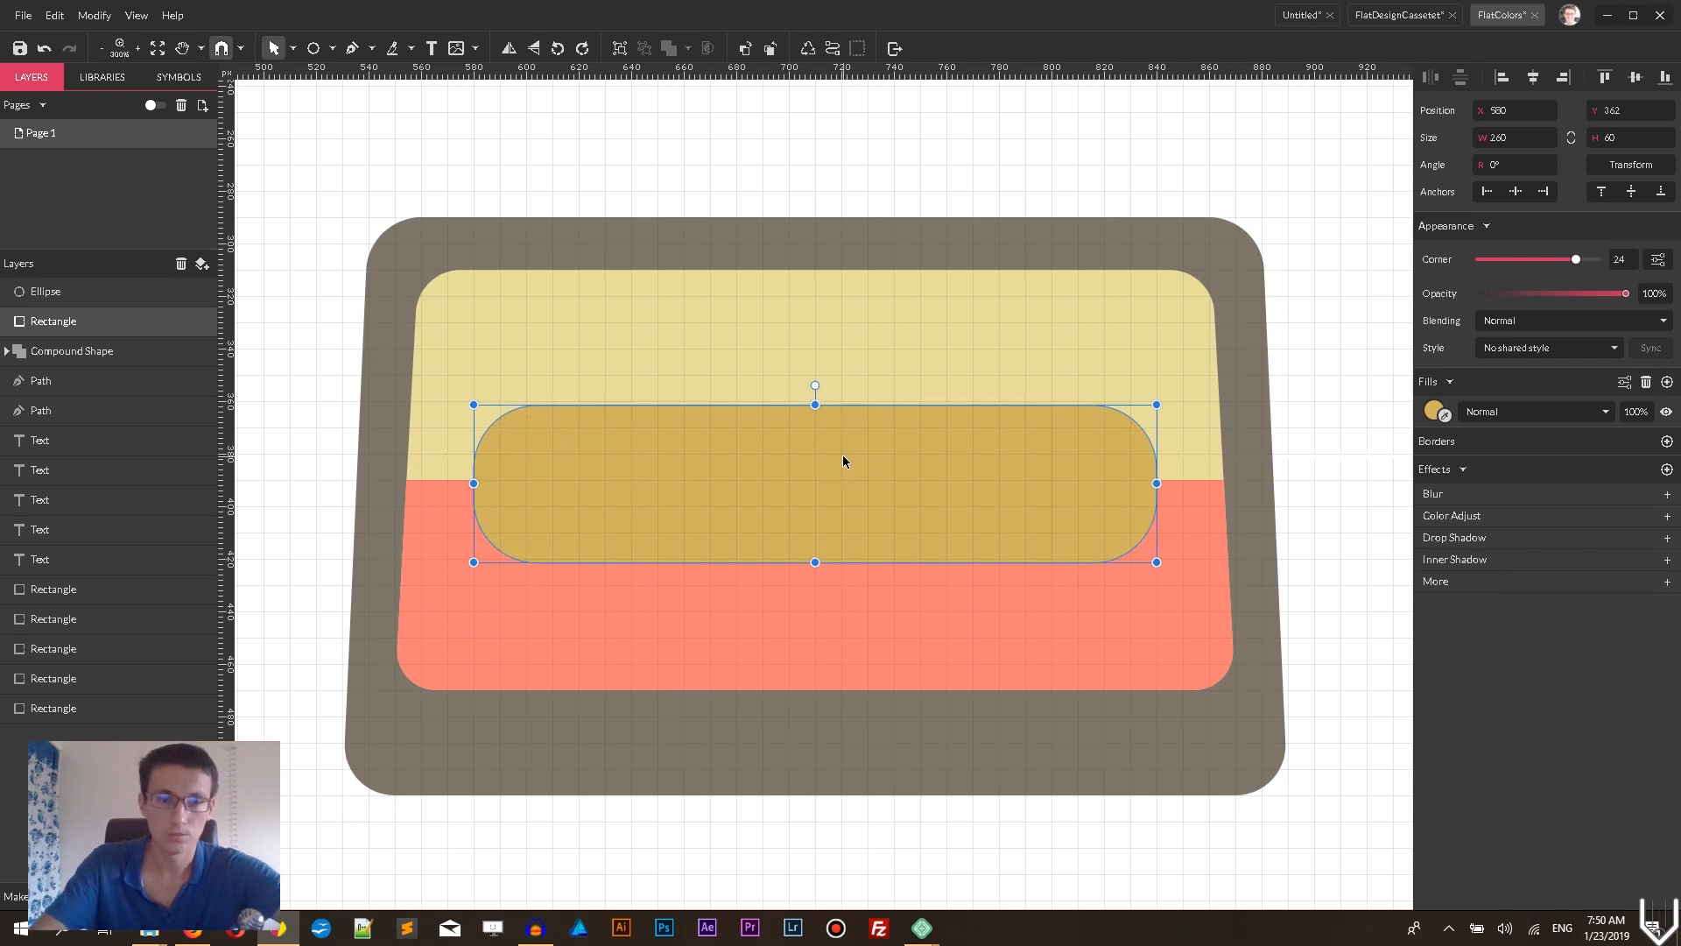
key("Up")
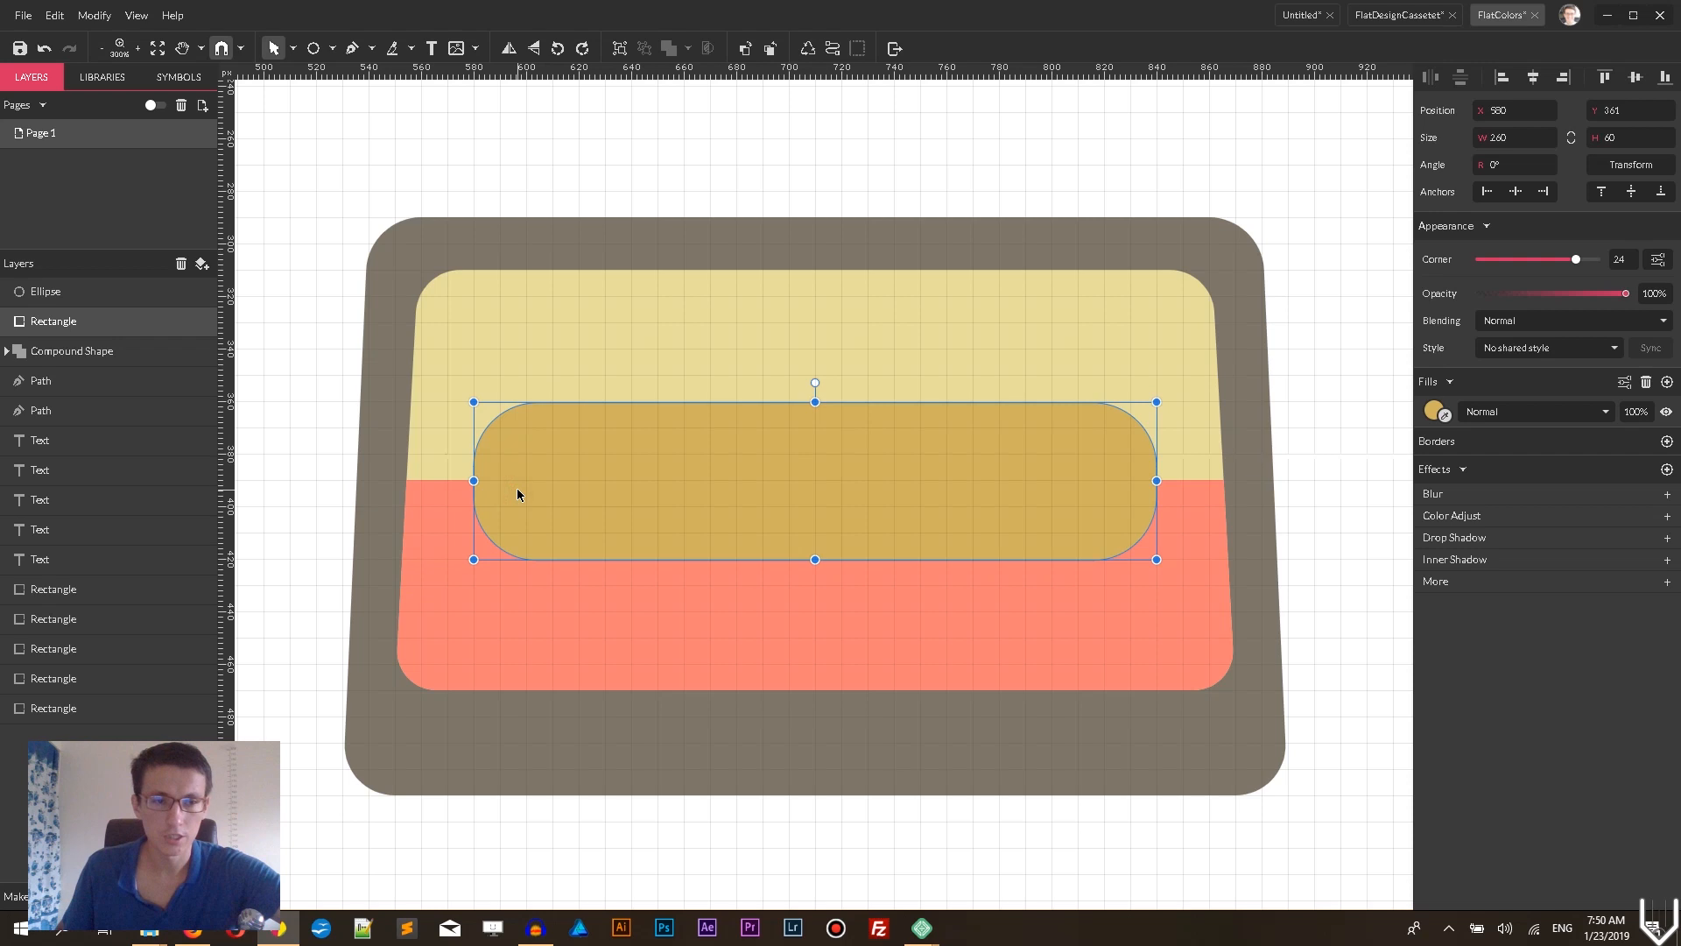
- Fill the circle with white #FFFFFF and place a copy at X 780, Y 370 on the opposite end of the golden rectangle
left_click(76, 291)
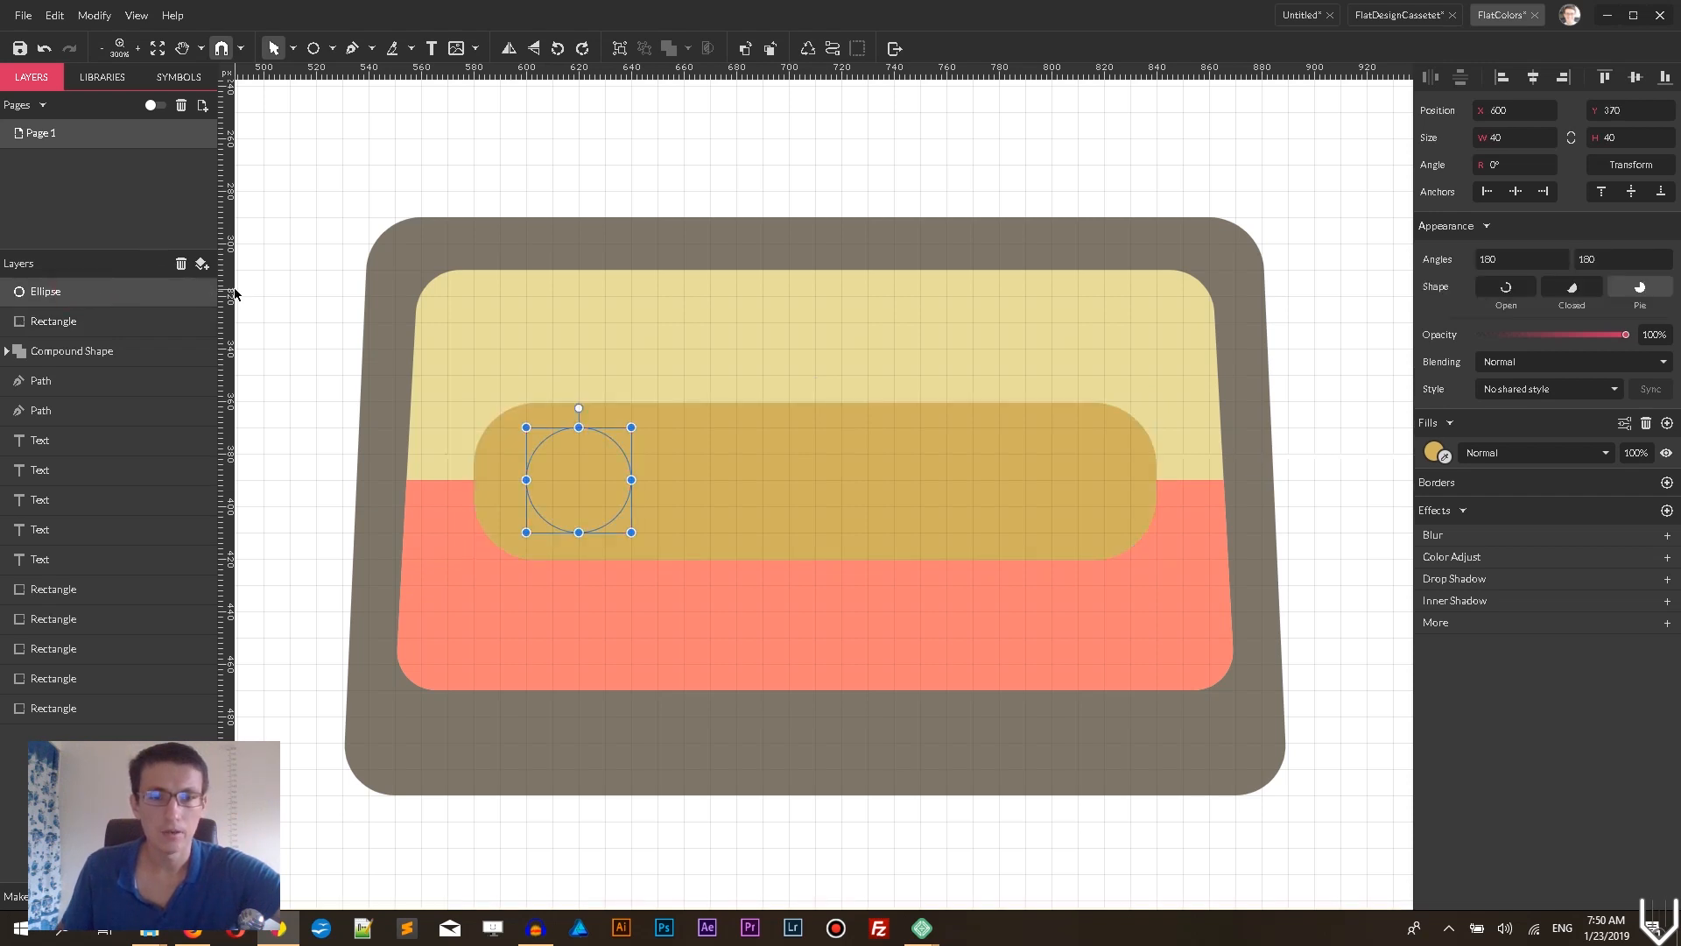
left_click(1434, 452)
left_click(1426, 502)
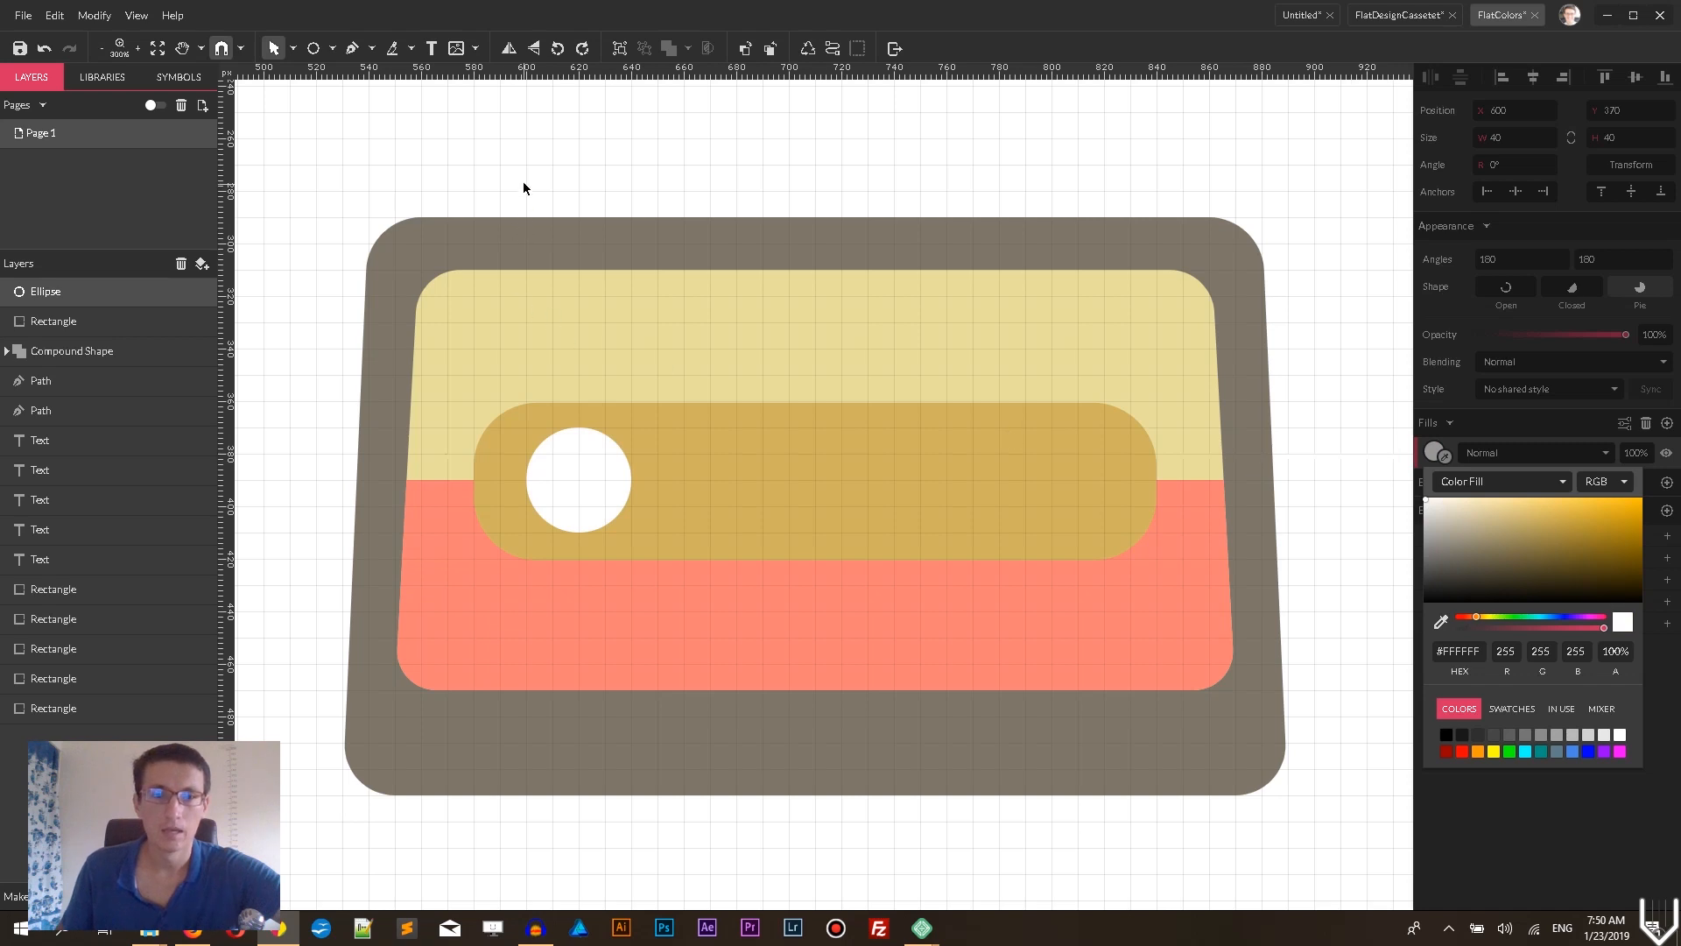
left_click(522, 180)
left_click(595, 489)
left_click_drag(595, 489, 1048, 485)
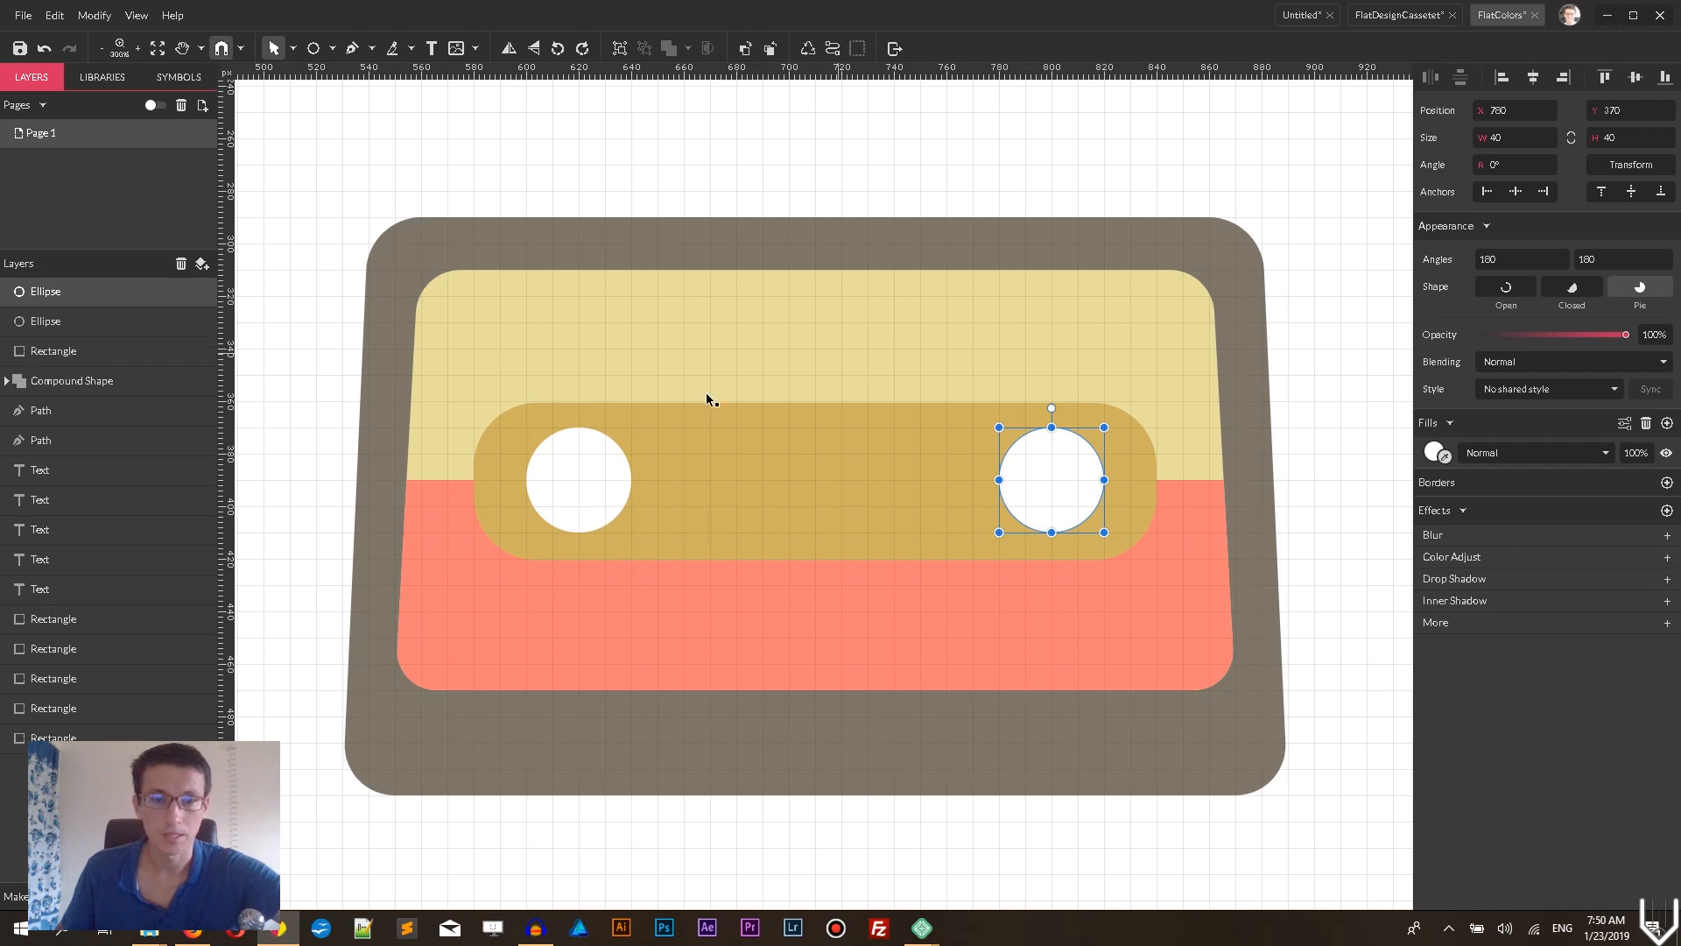
- Duplicate both white circles in place and replace the fill of the copies with a border
left_click(581, 464, "shift")
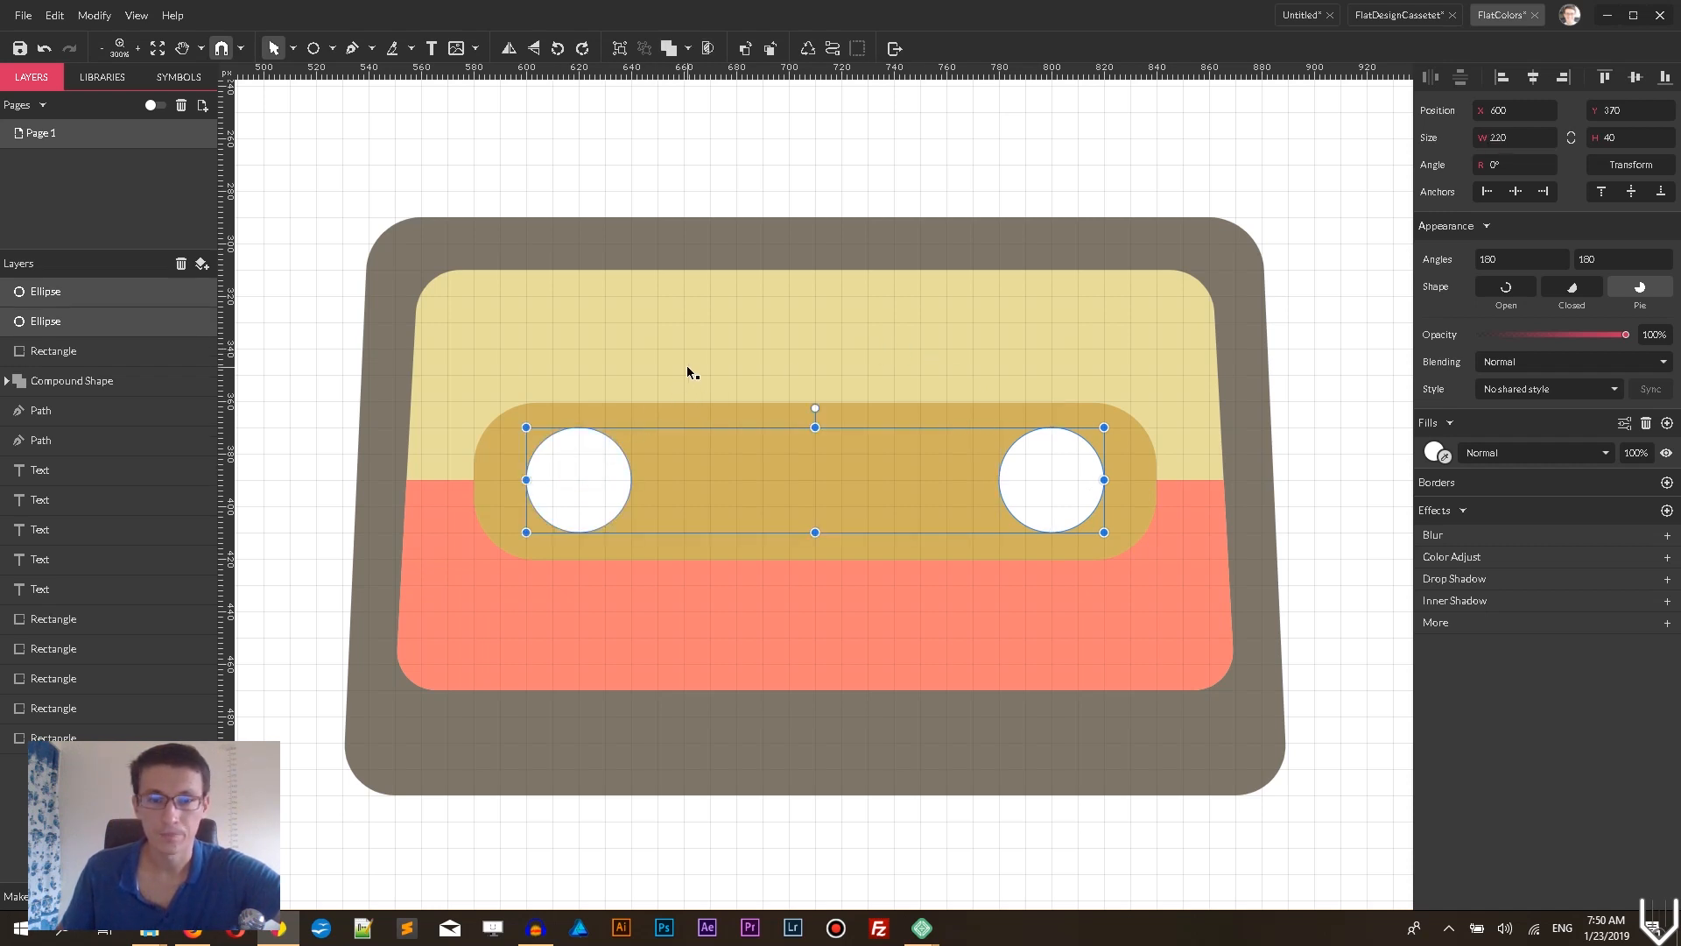
key("ctrl+d")
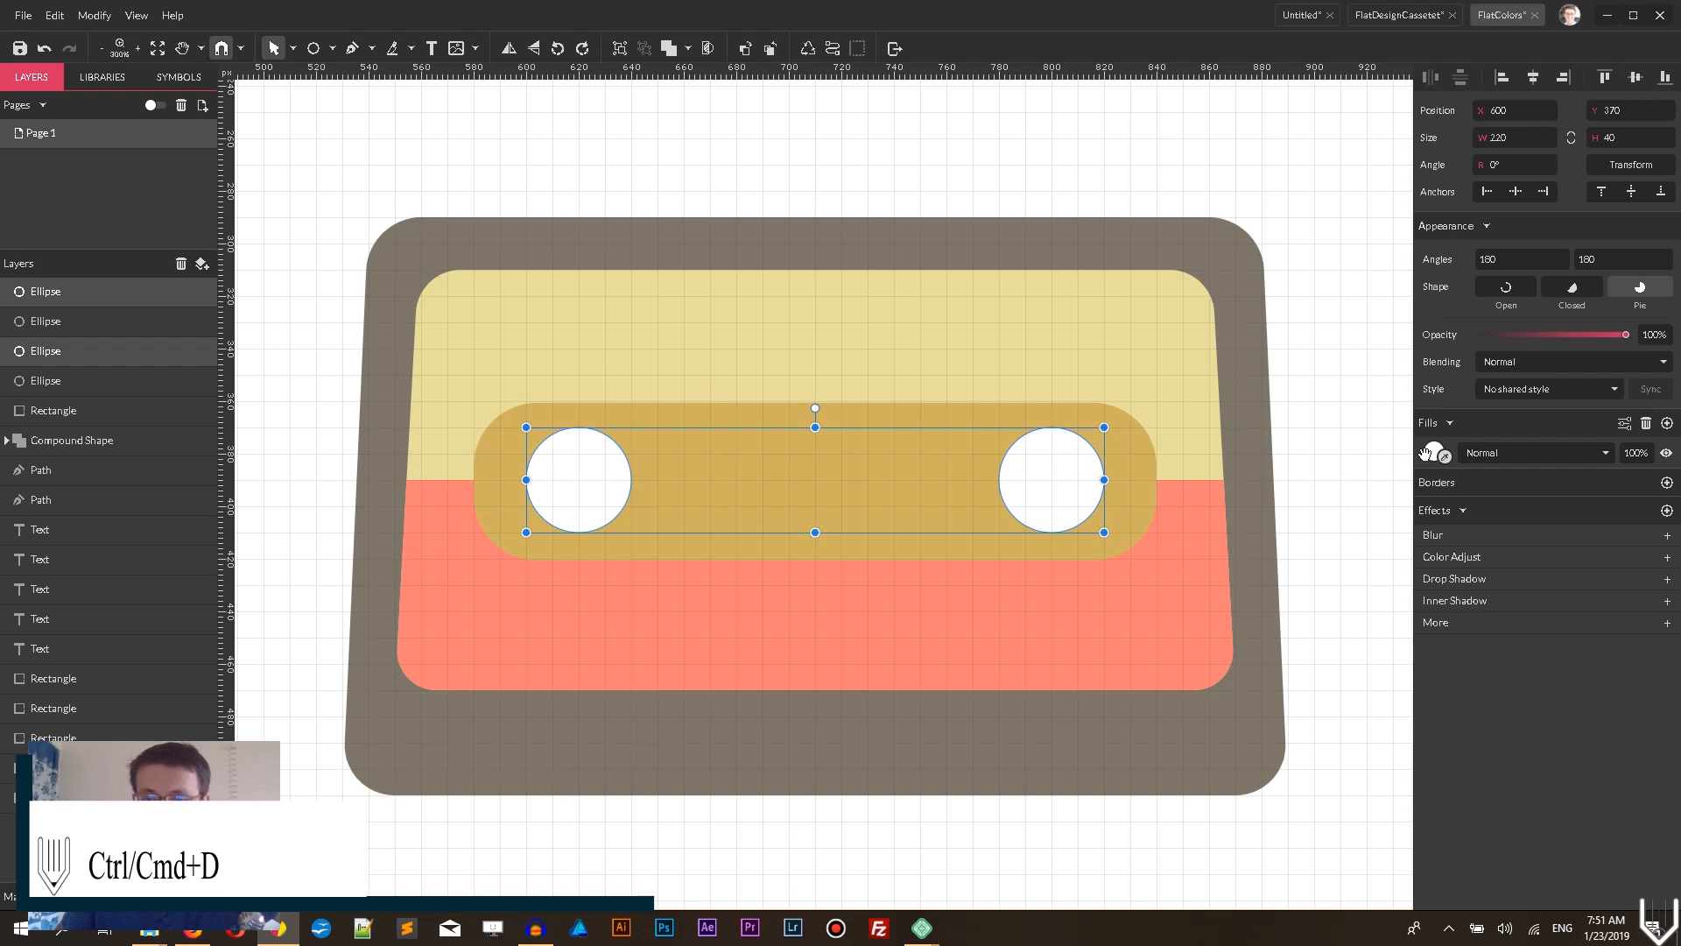
left_click(1646, 424)
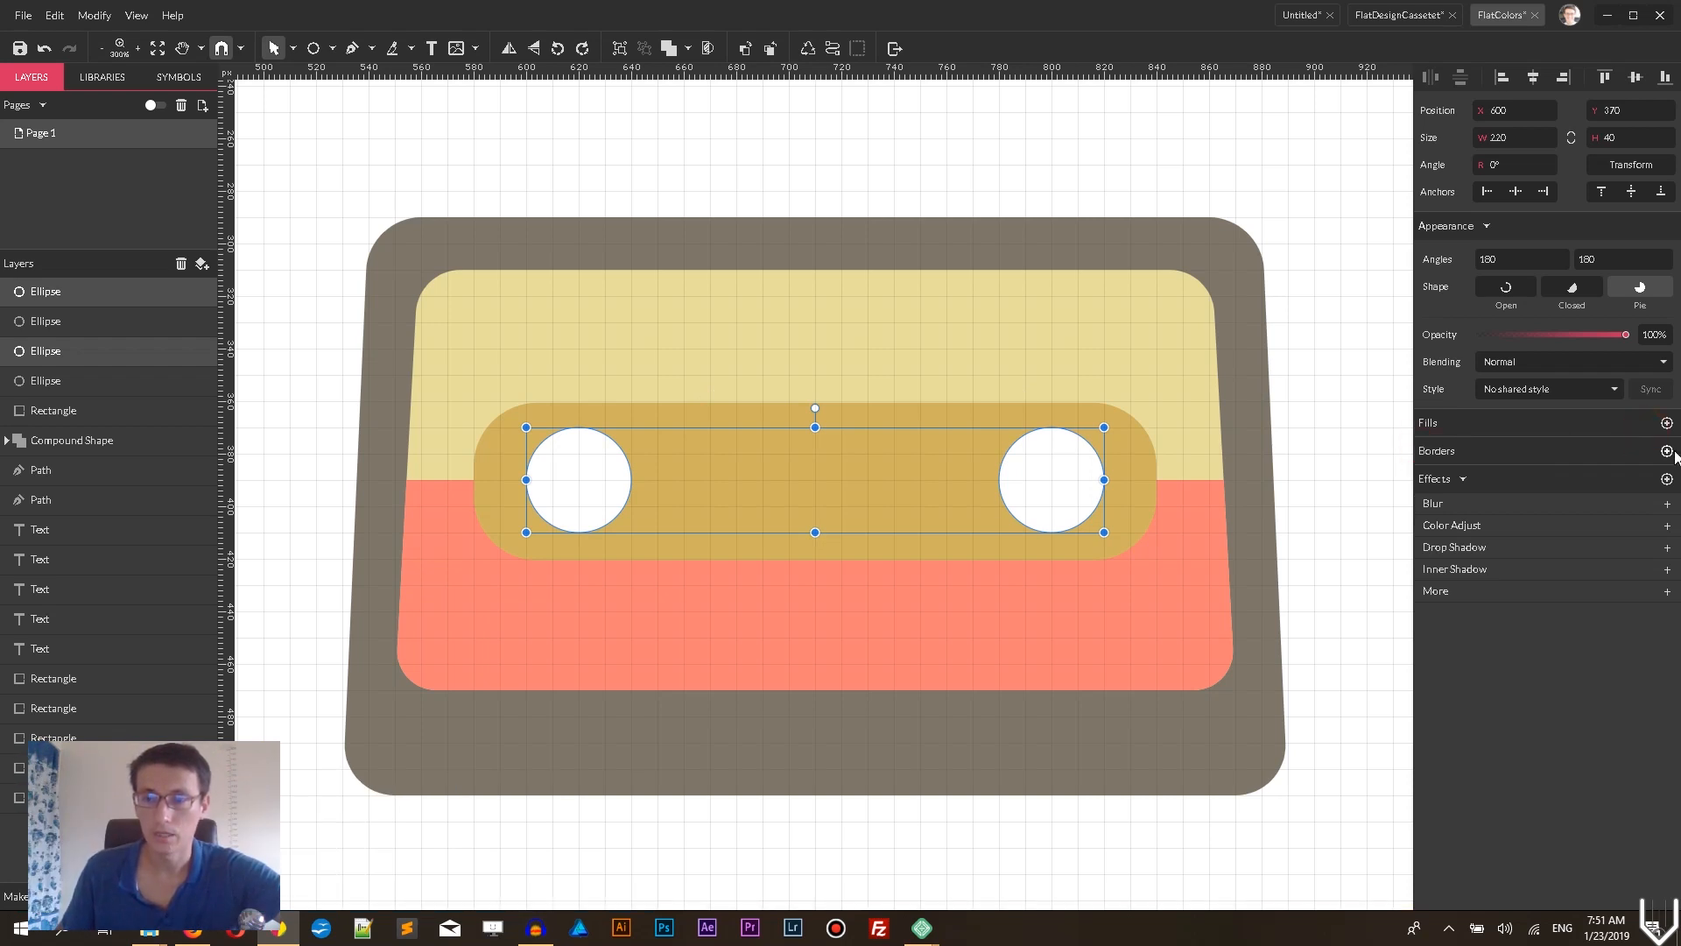
left_click(1666, 451)
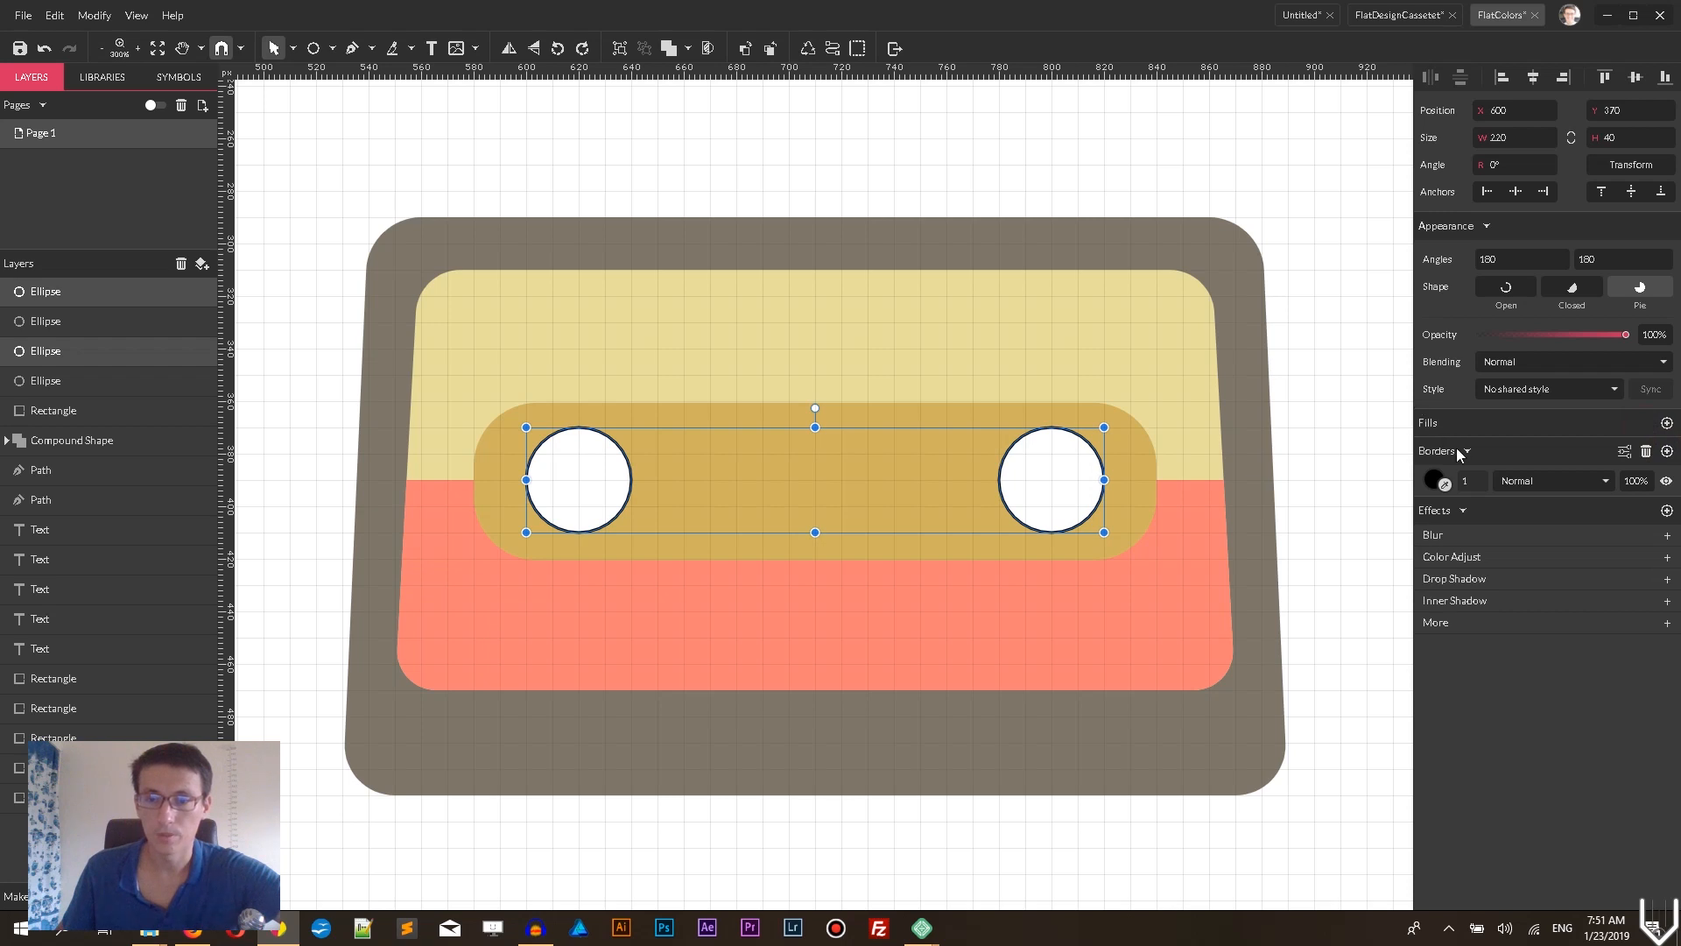
- Color the borders of the circle copies with the cassette body's grey-brown, sampled from the body, and set their width to 4
left_click(1445, 484)
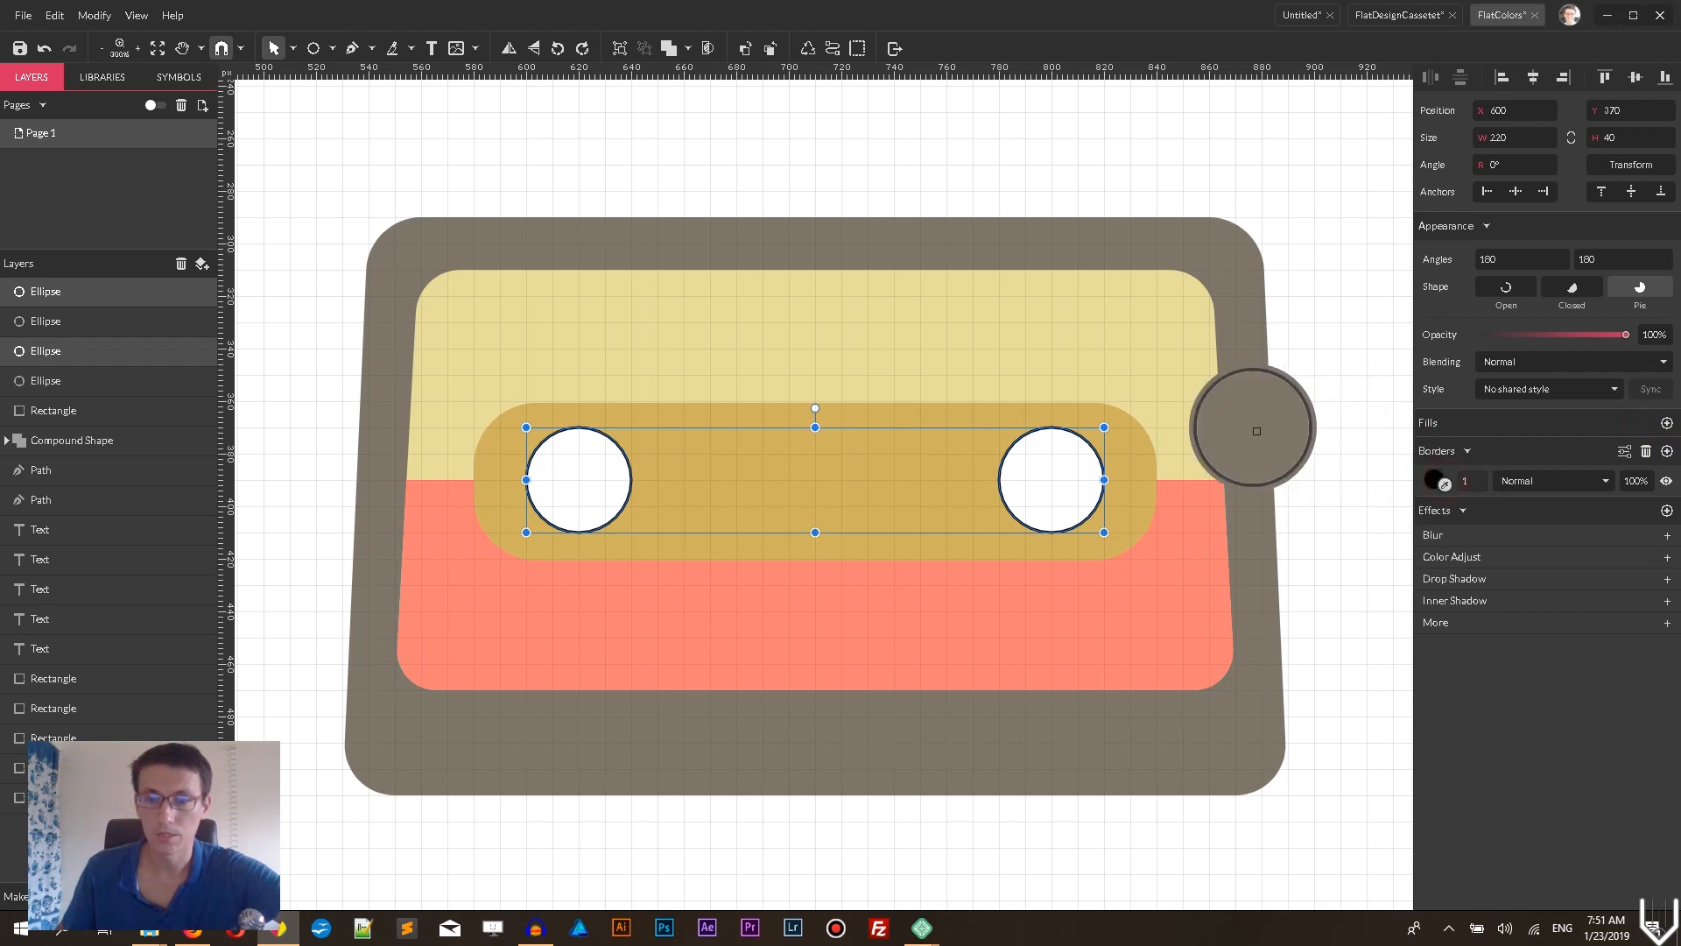
left_click(1256, 430)
left_click(1472, 481)
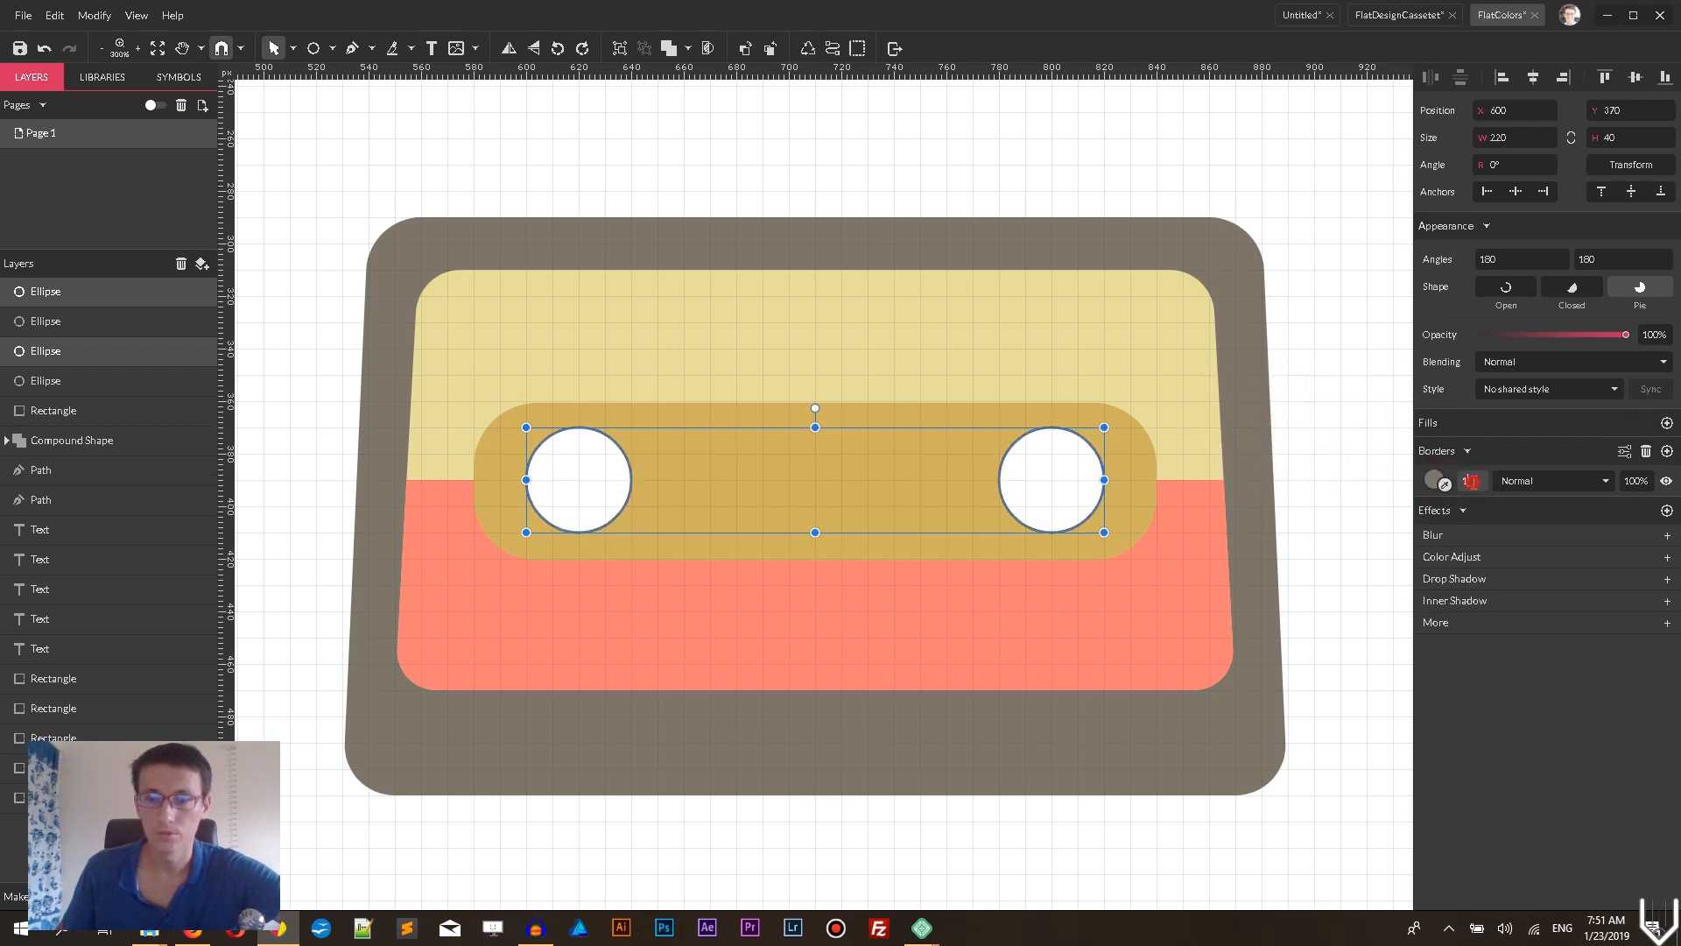
type("4")
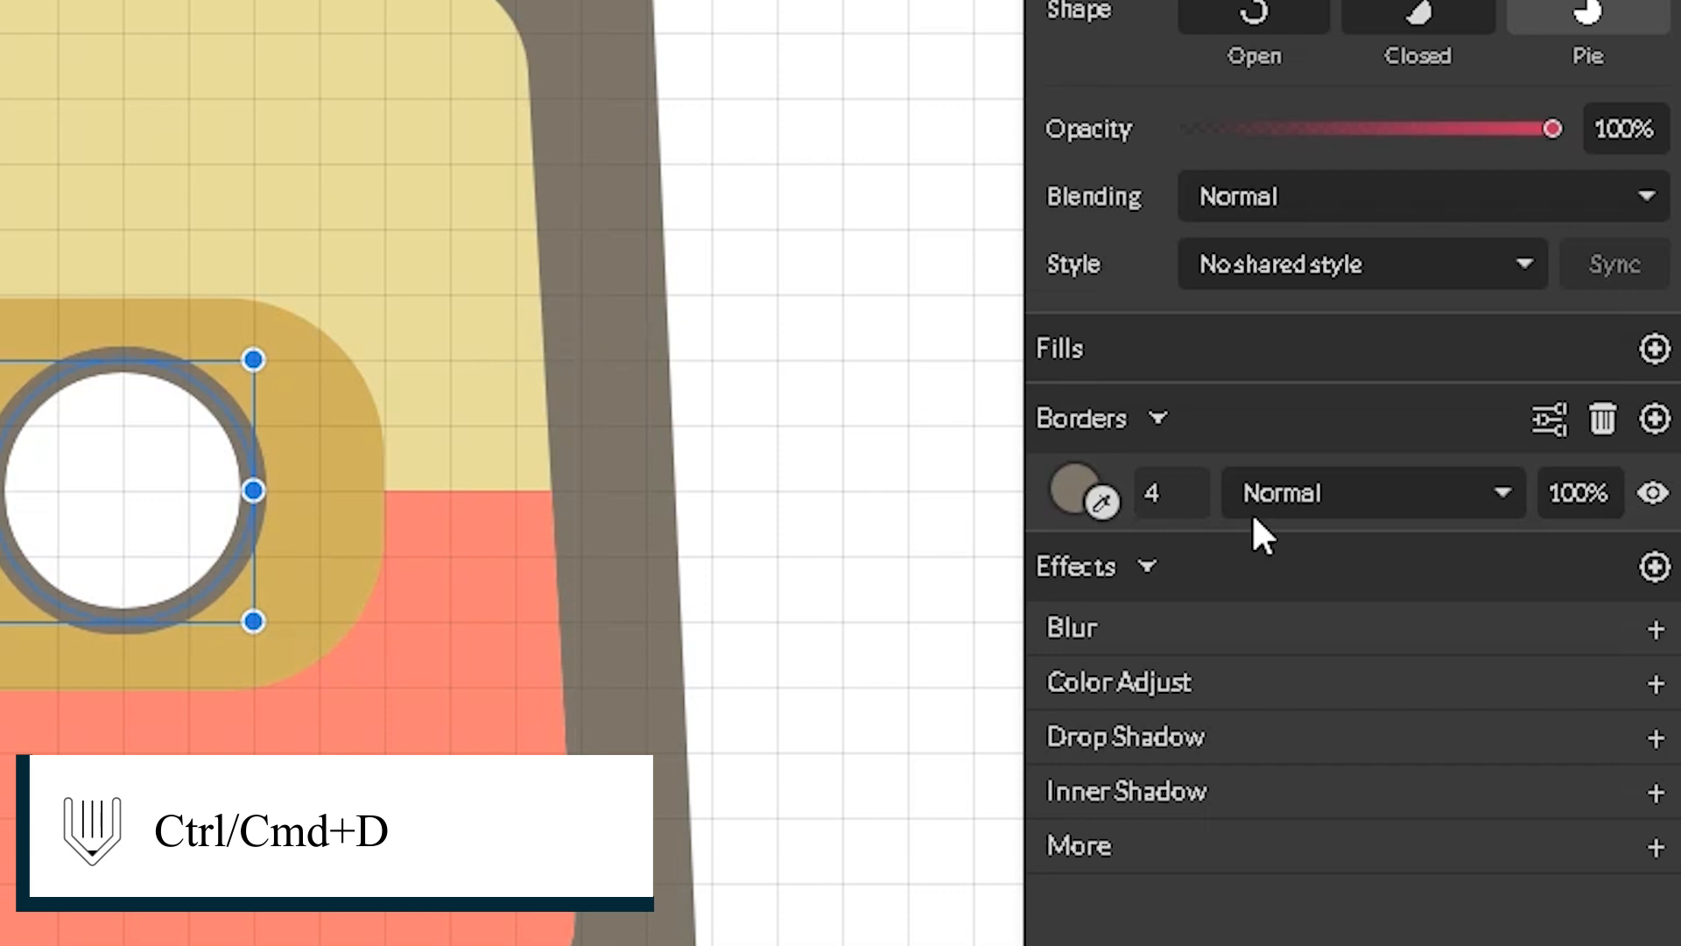
- Set the border of the second pair of ring copies to width 5 and position it inside the circles
left_click(1191, 490)
type("5")
key("Return")
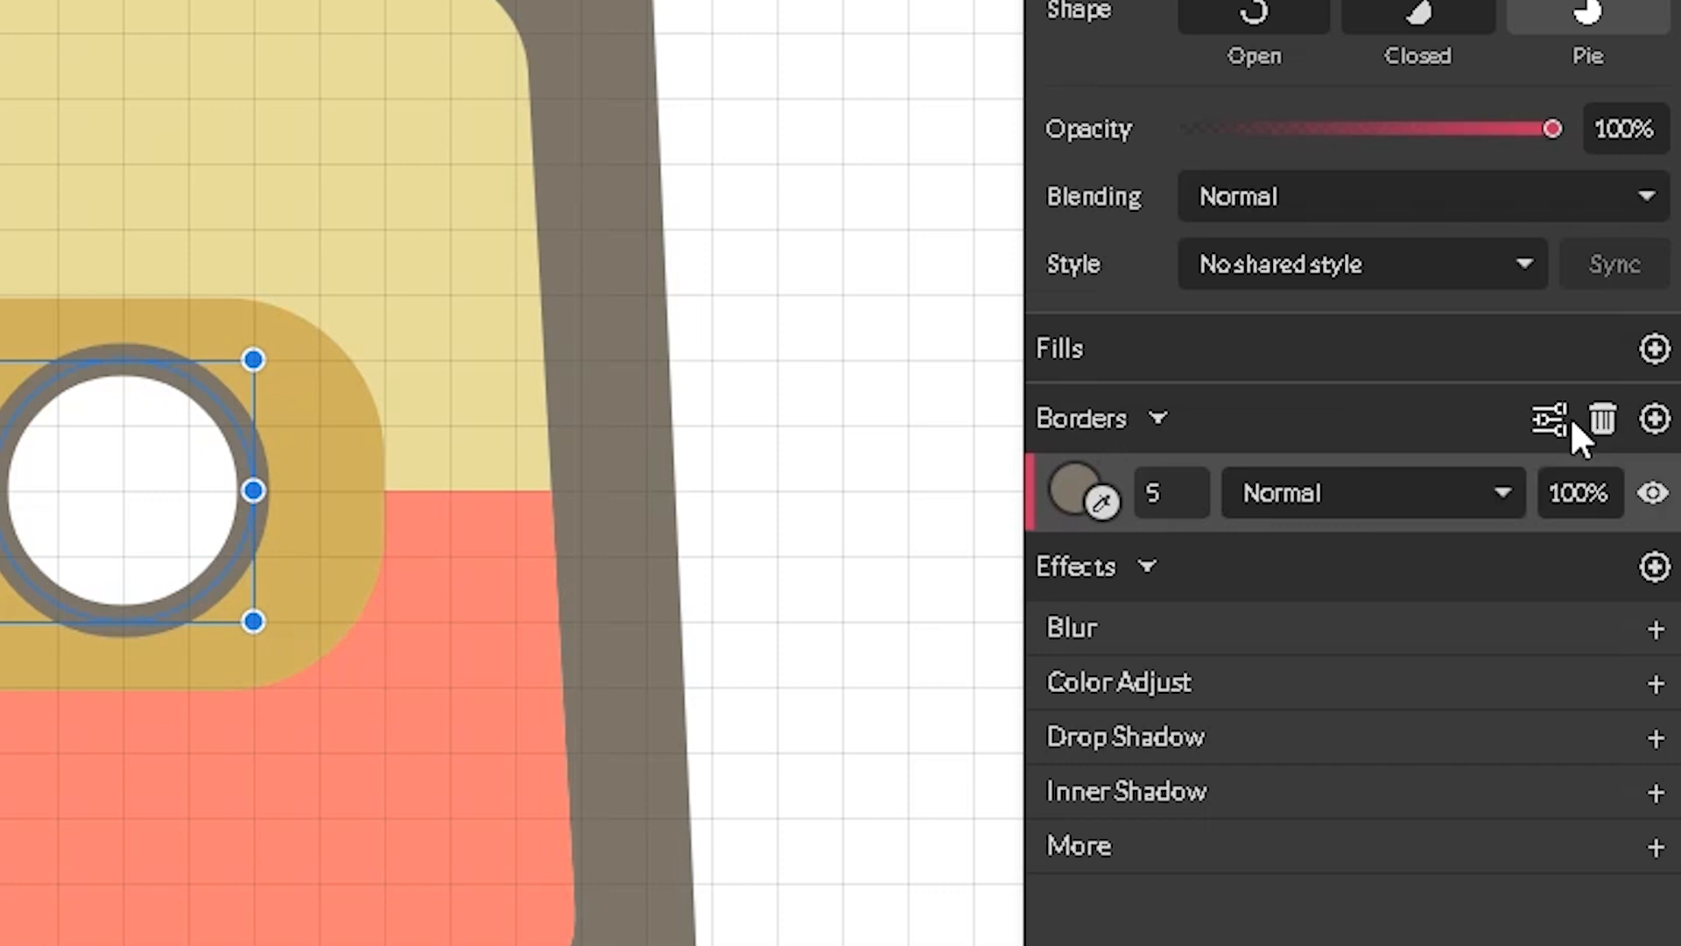
left_click(1548, 418)
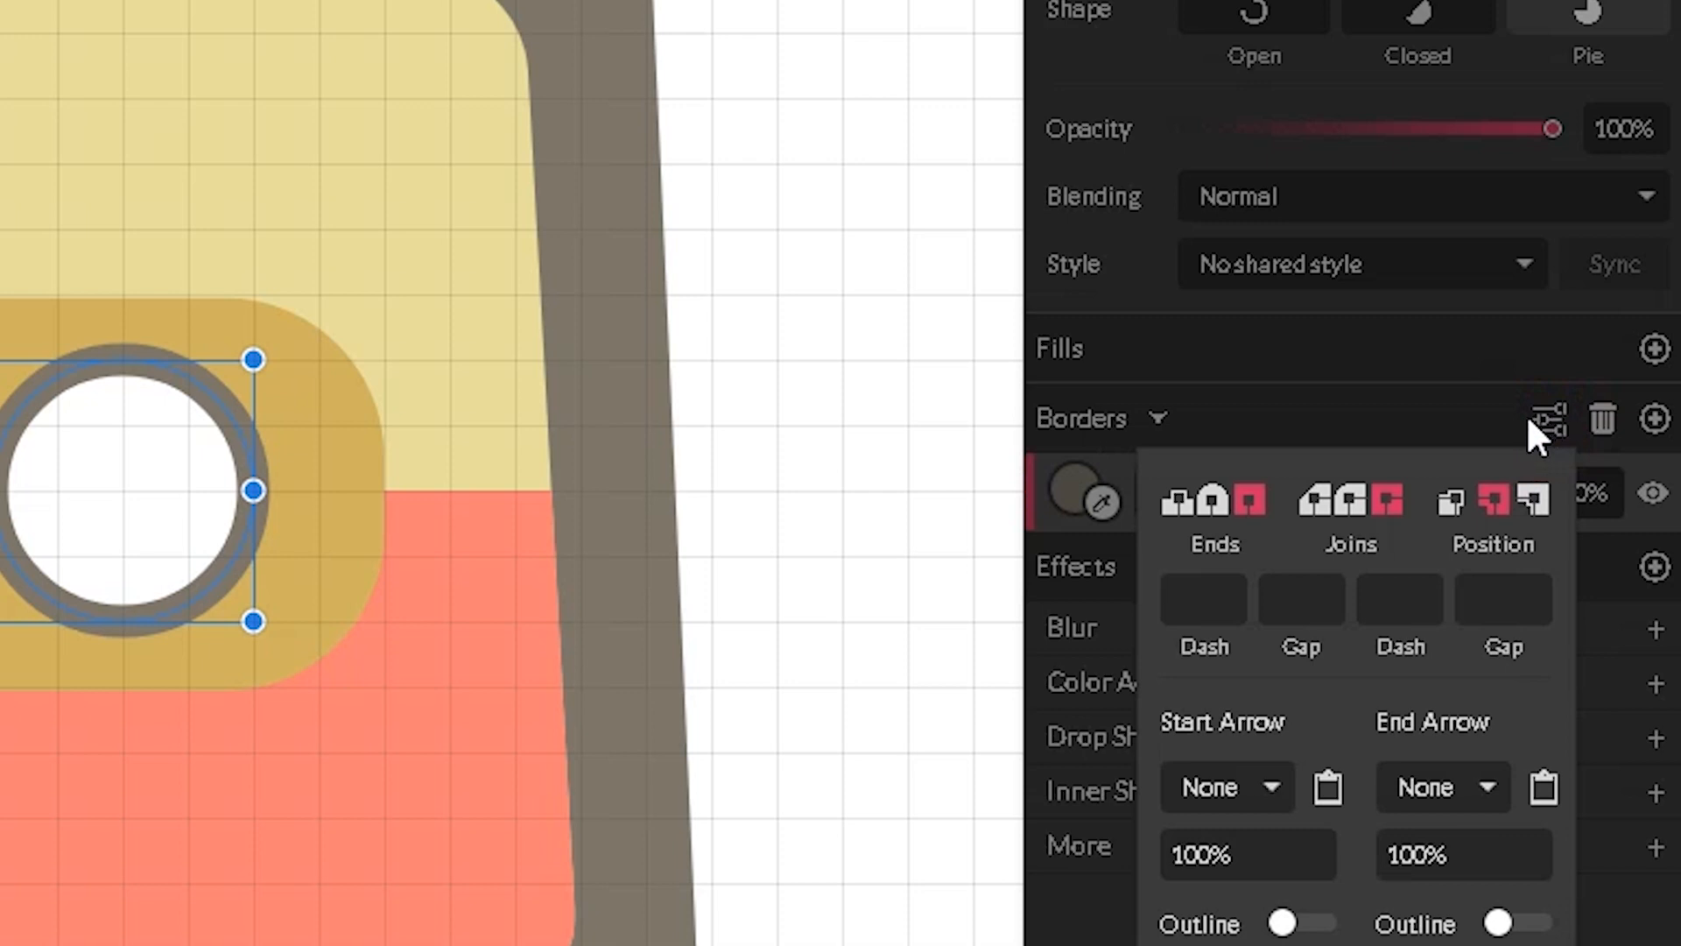
left_click(1447, 503)
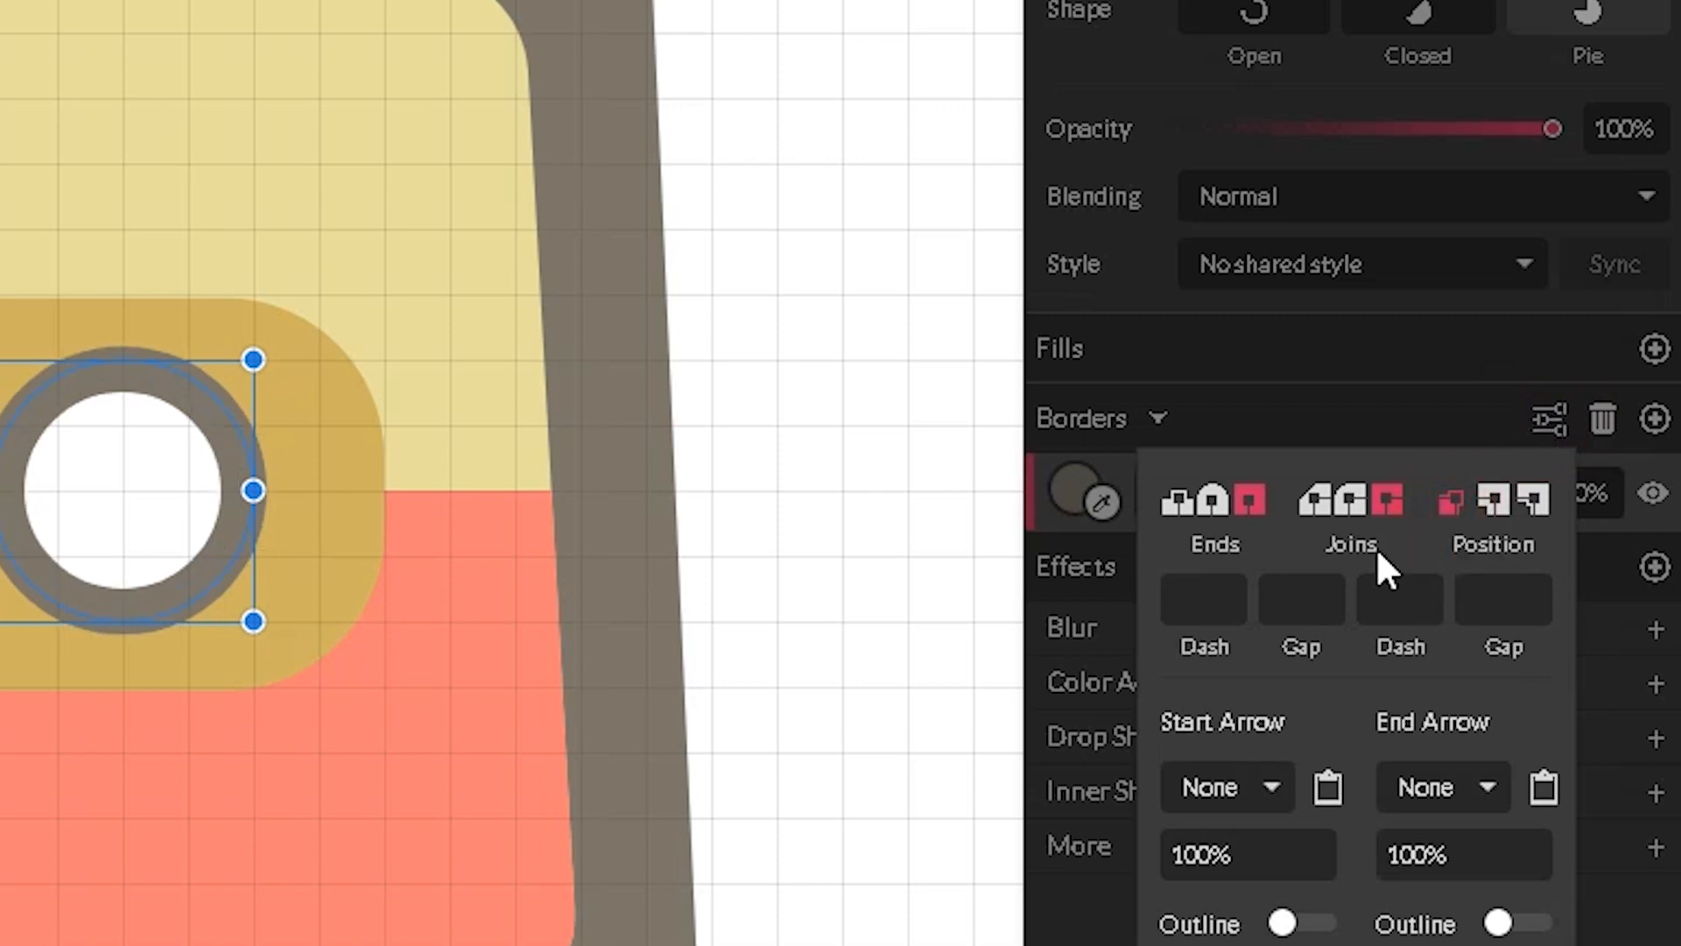
- Give the inner reel borders a dash of 4 and a gap of 21 to form the reel teeth
left_click(1224, 599)
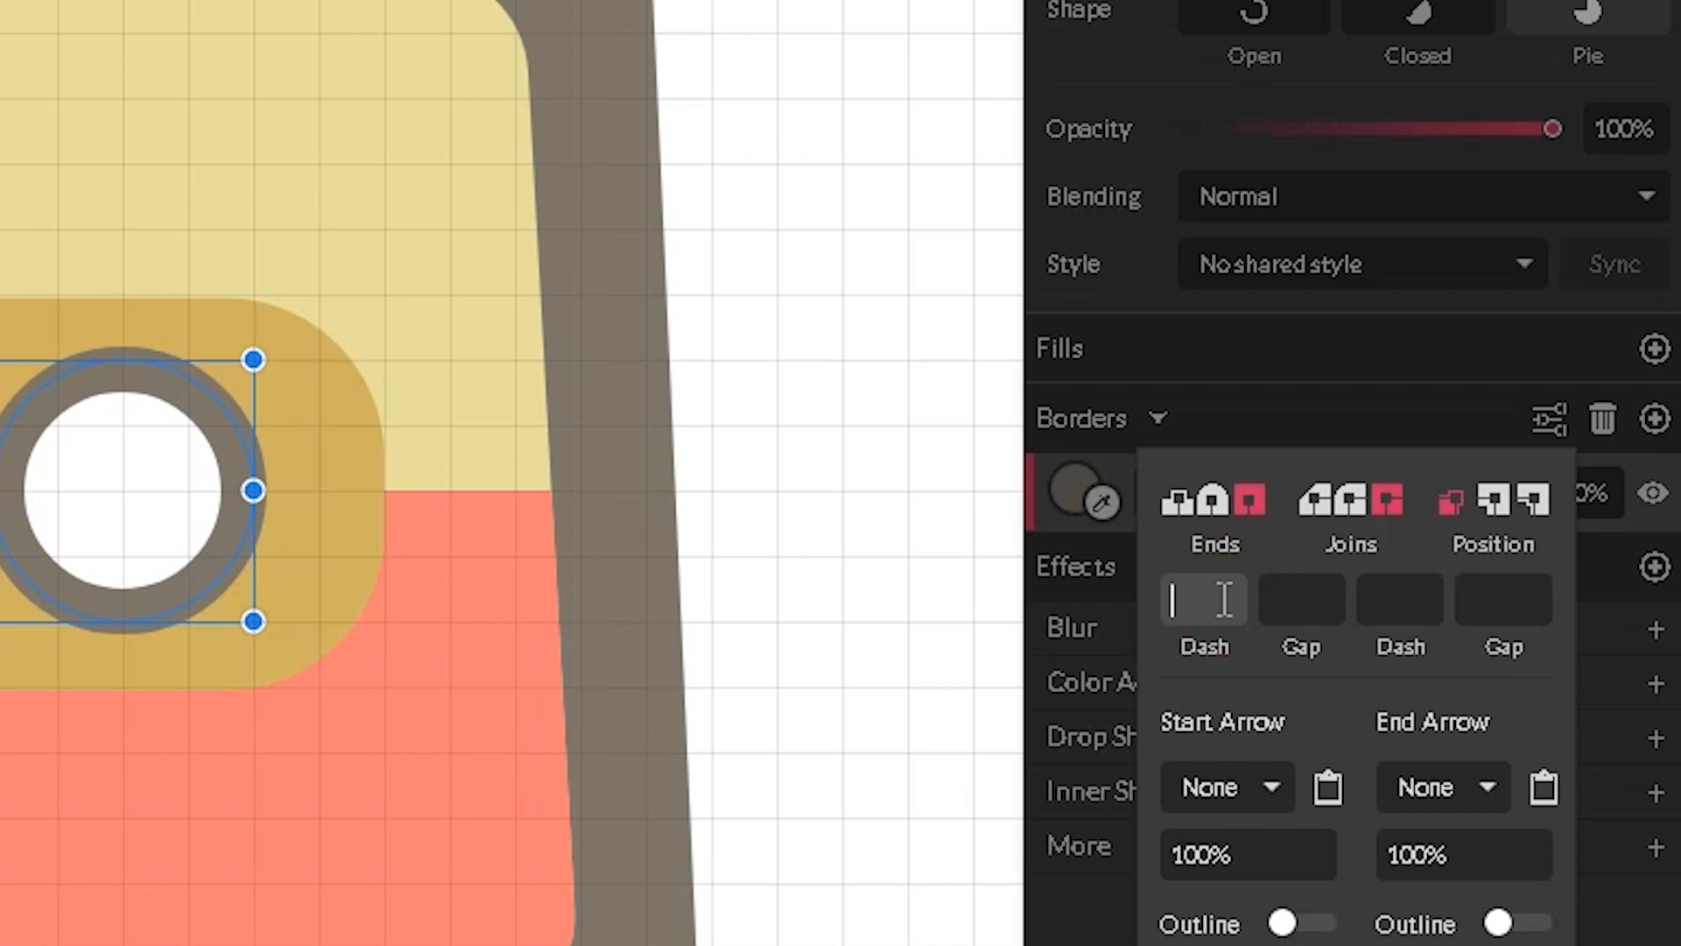
type("2")
key("BackSpace")
type("4")
left_click(1307, 604)
type("21")
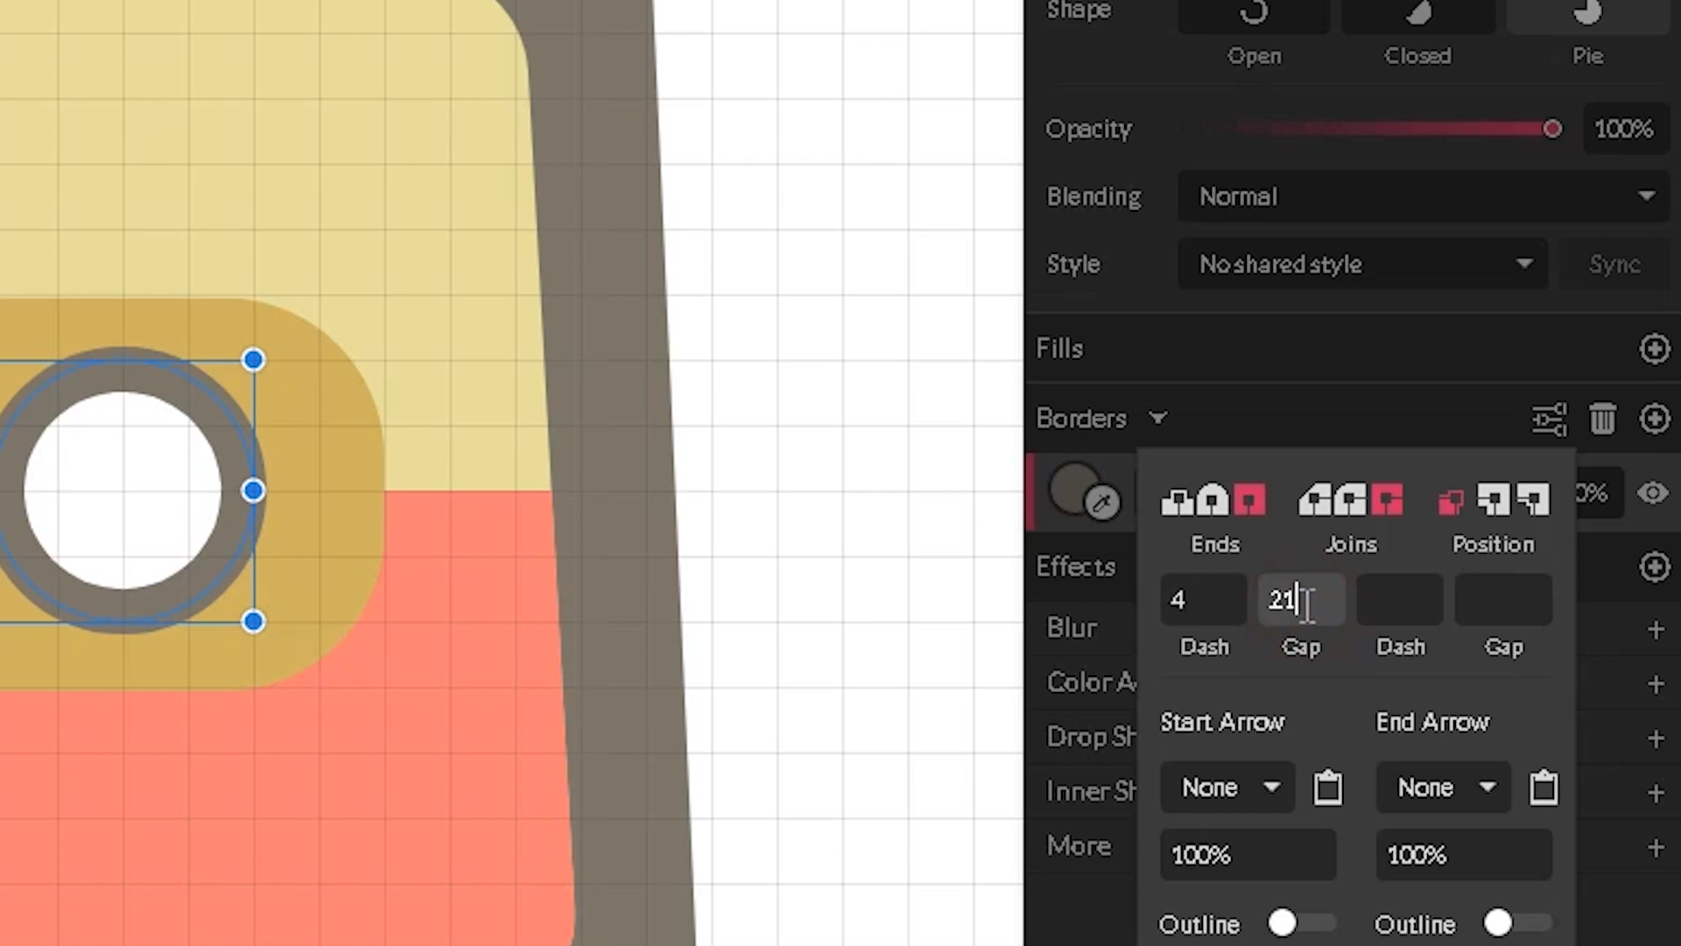
key("Return")
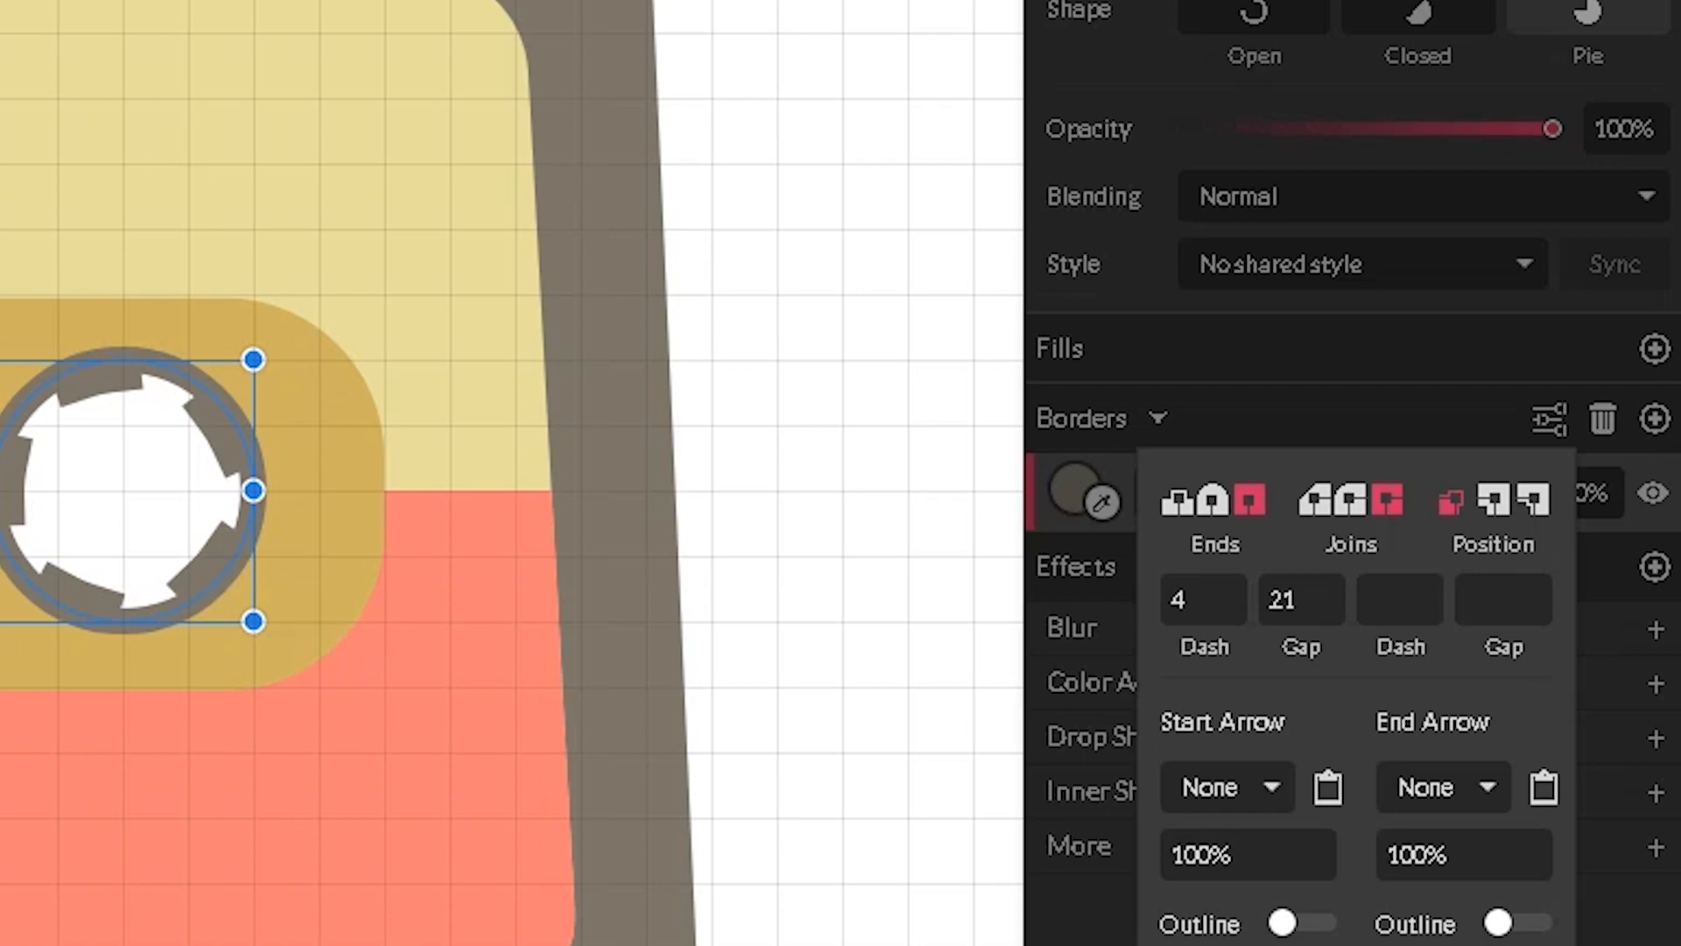
key("Escape")
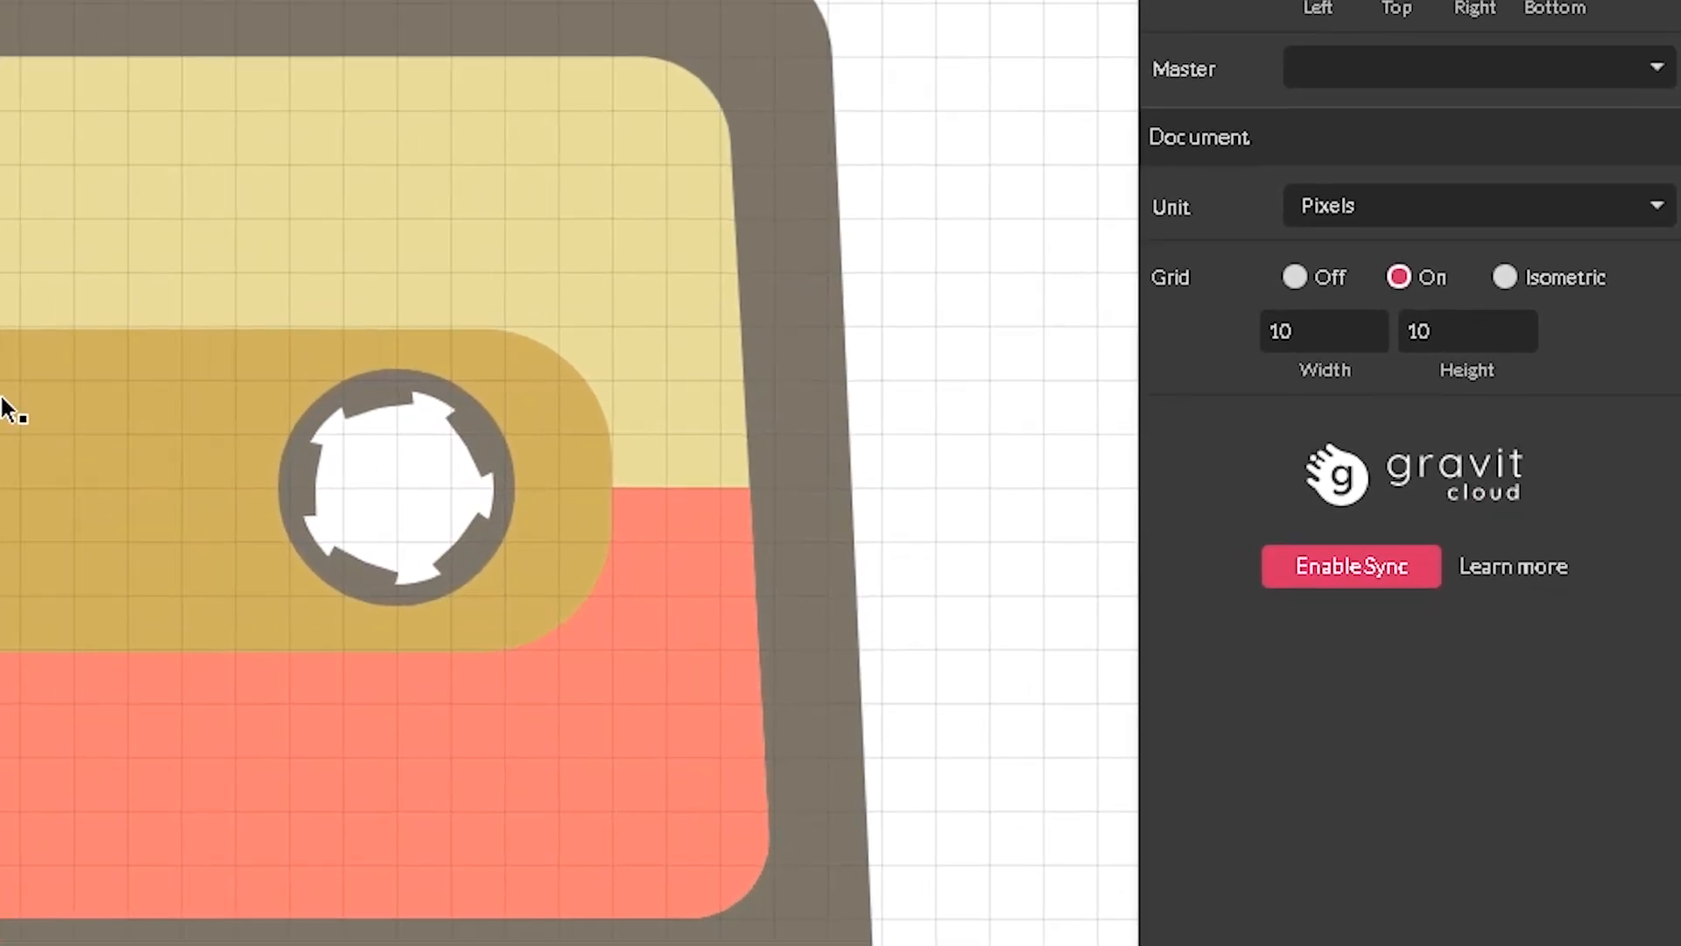
- Duplicate the golden rounded rectangle and shrink the copy to 120 by 41 px at X 650, Y 370 between the reels
left_click(219, 405)
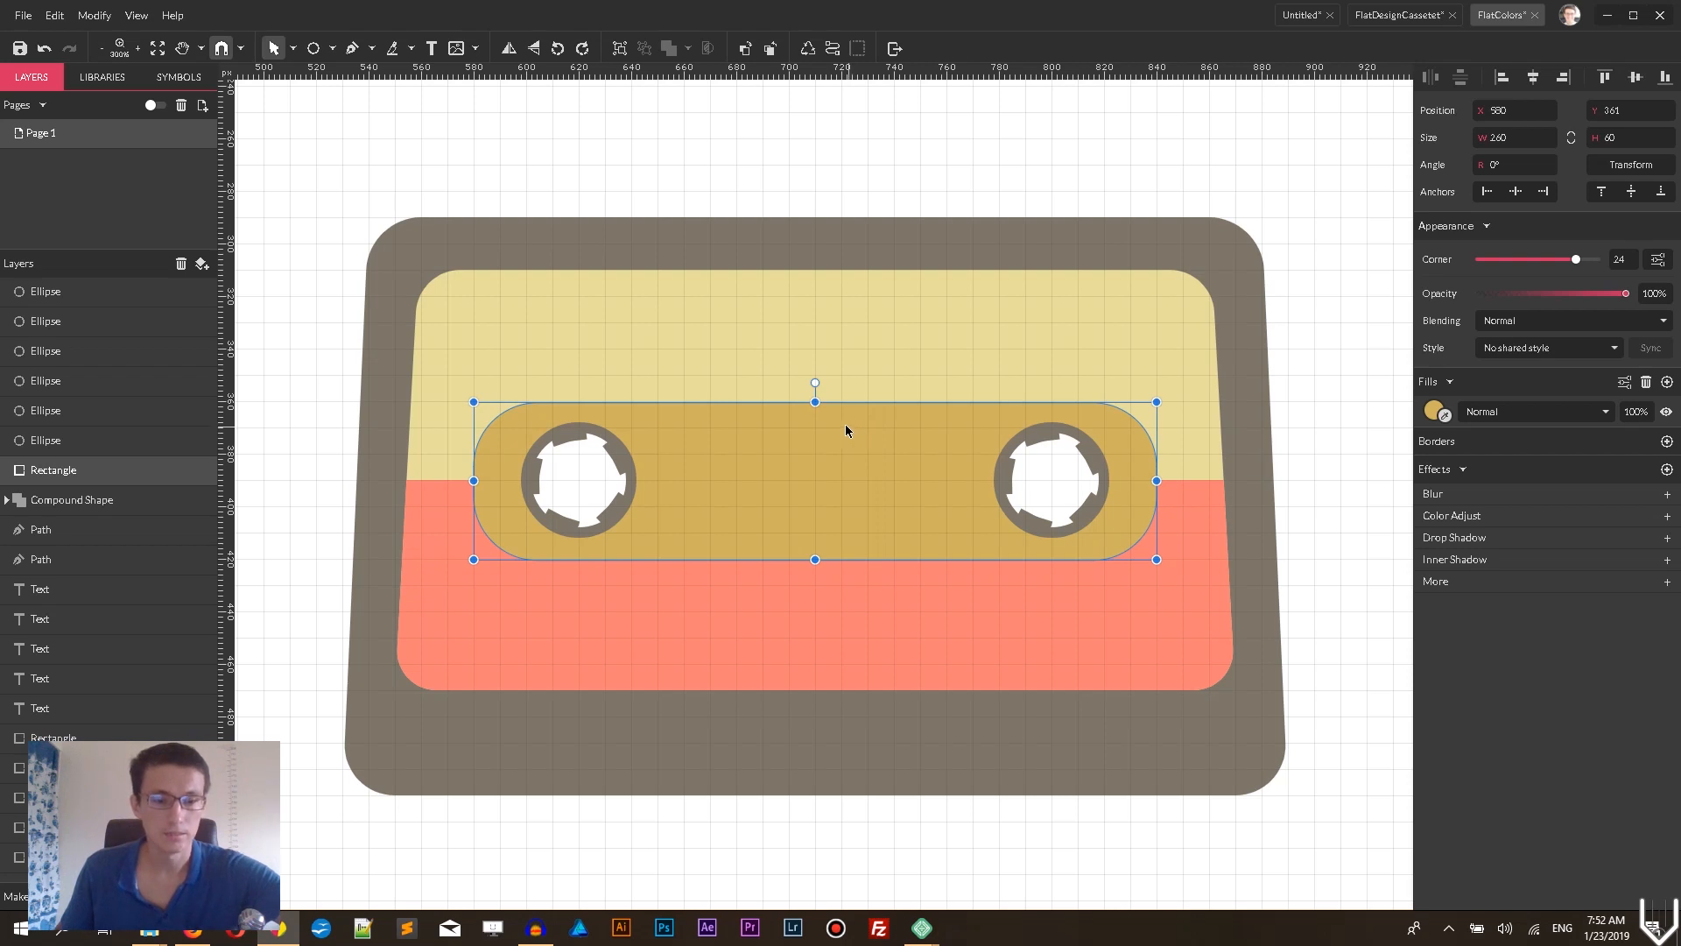
key("ctrl+d")
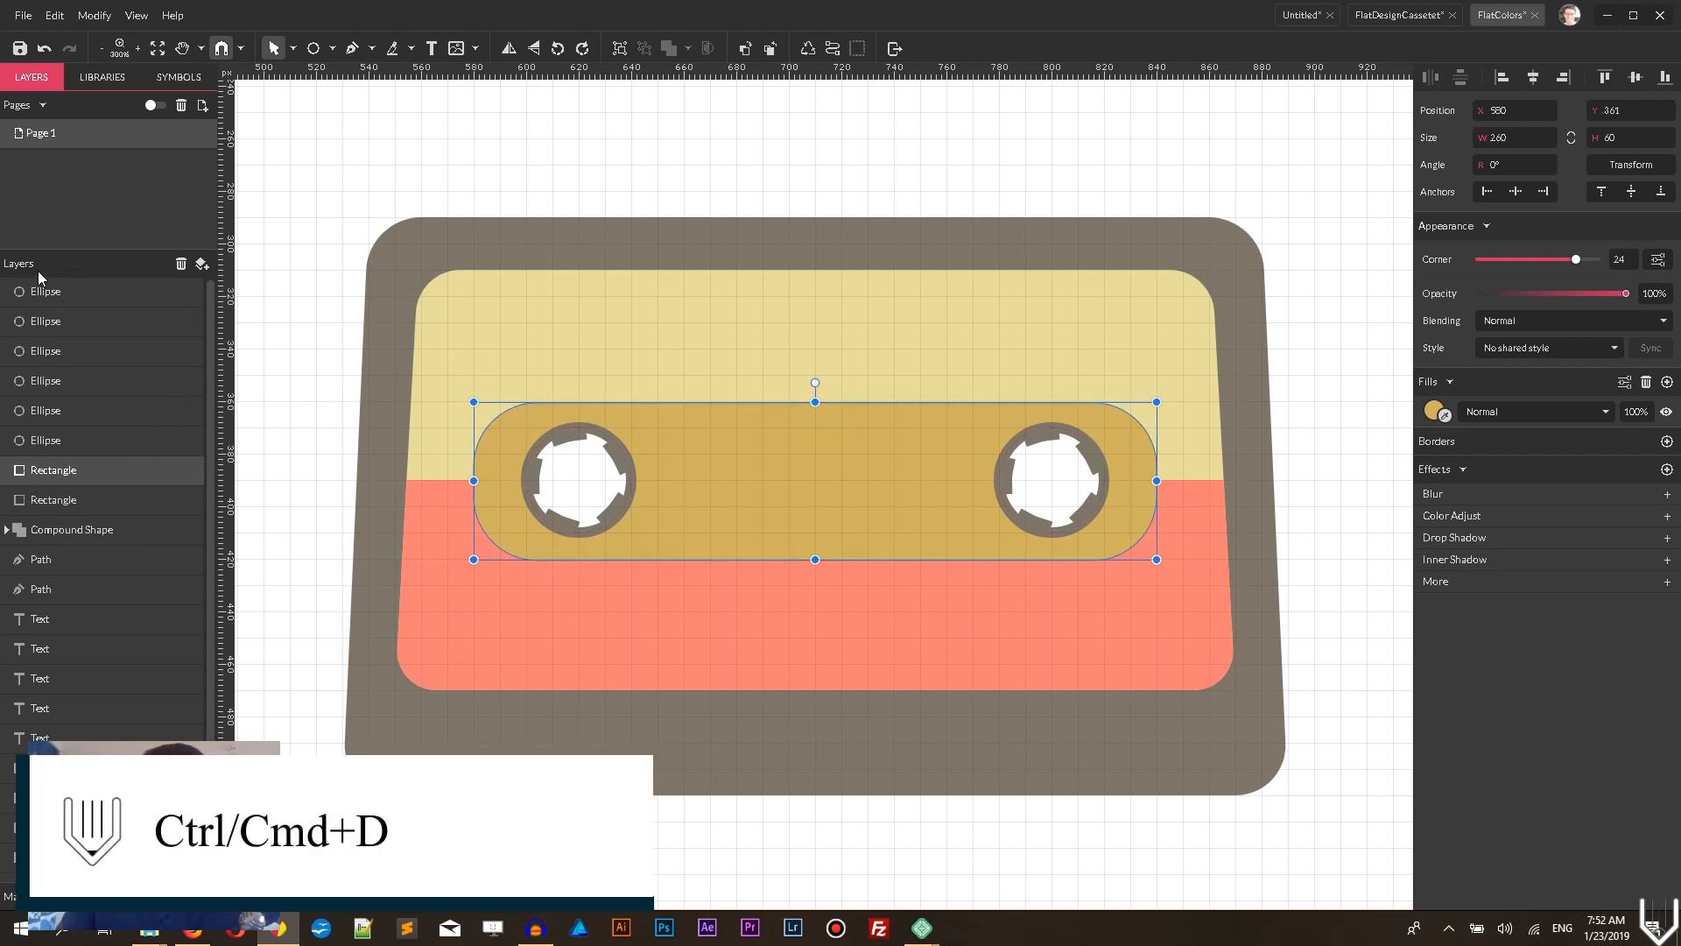
left_click_drag(1156, 480, 967, 493)
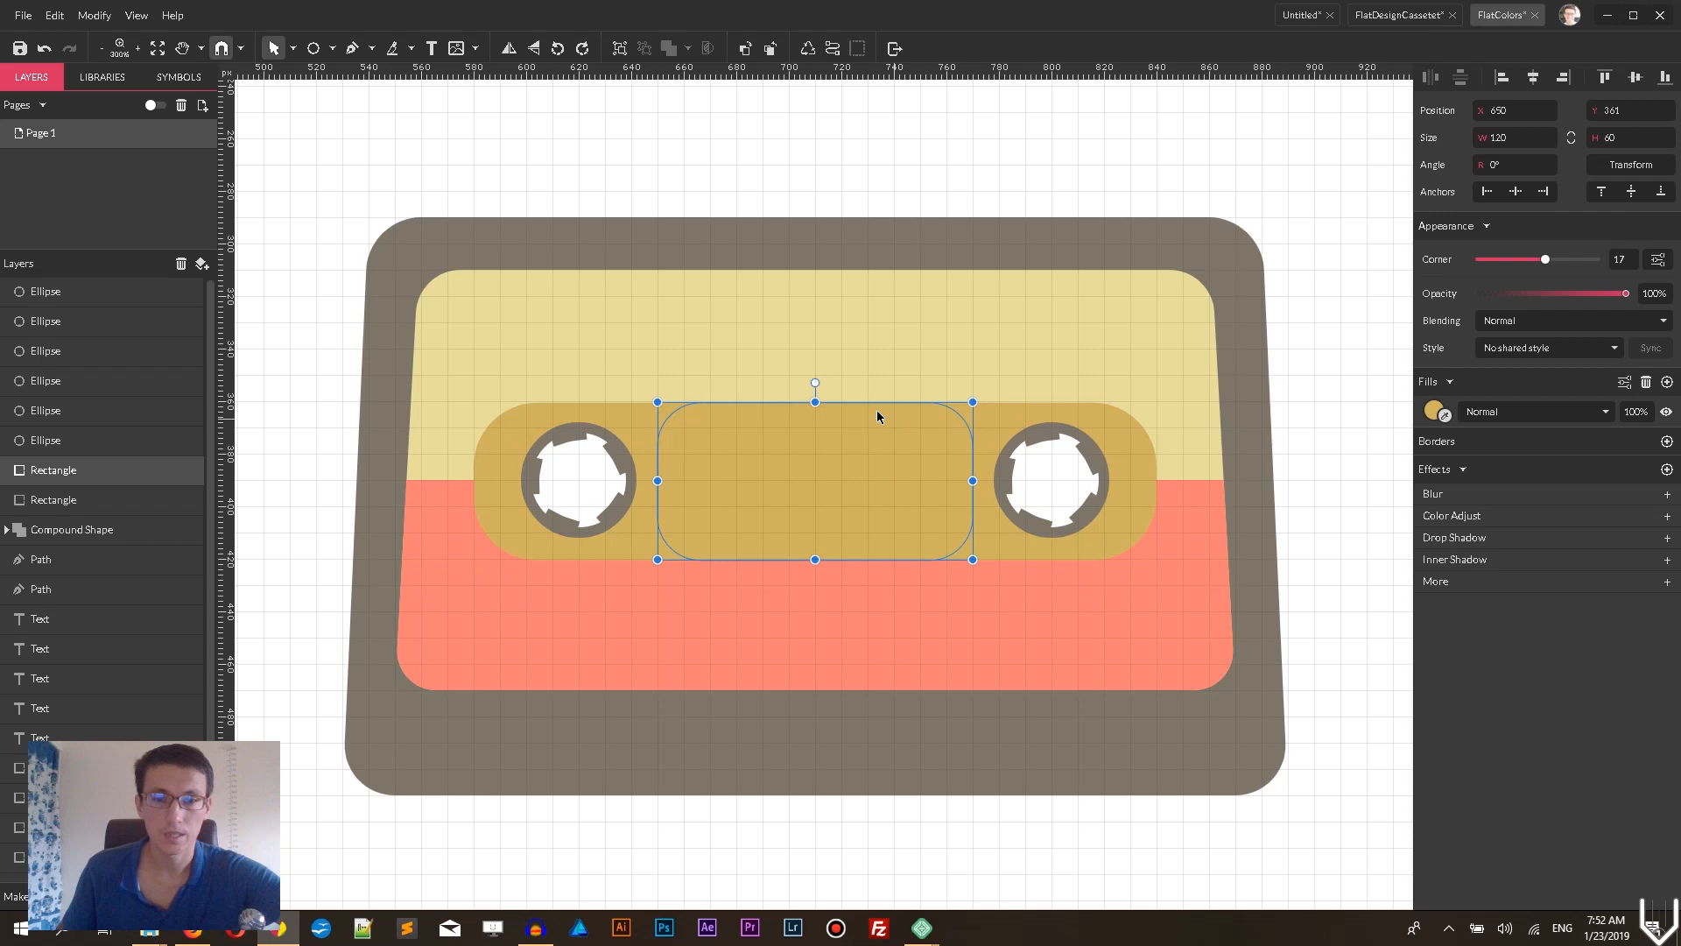
left_click_drag(815, 401, 814, 431)
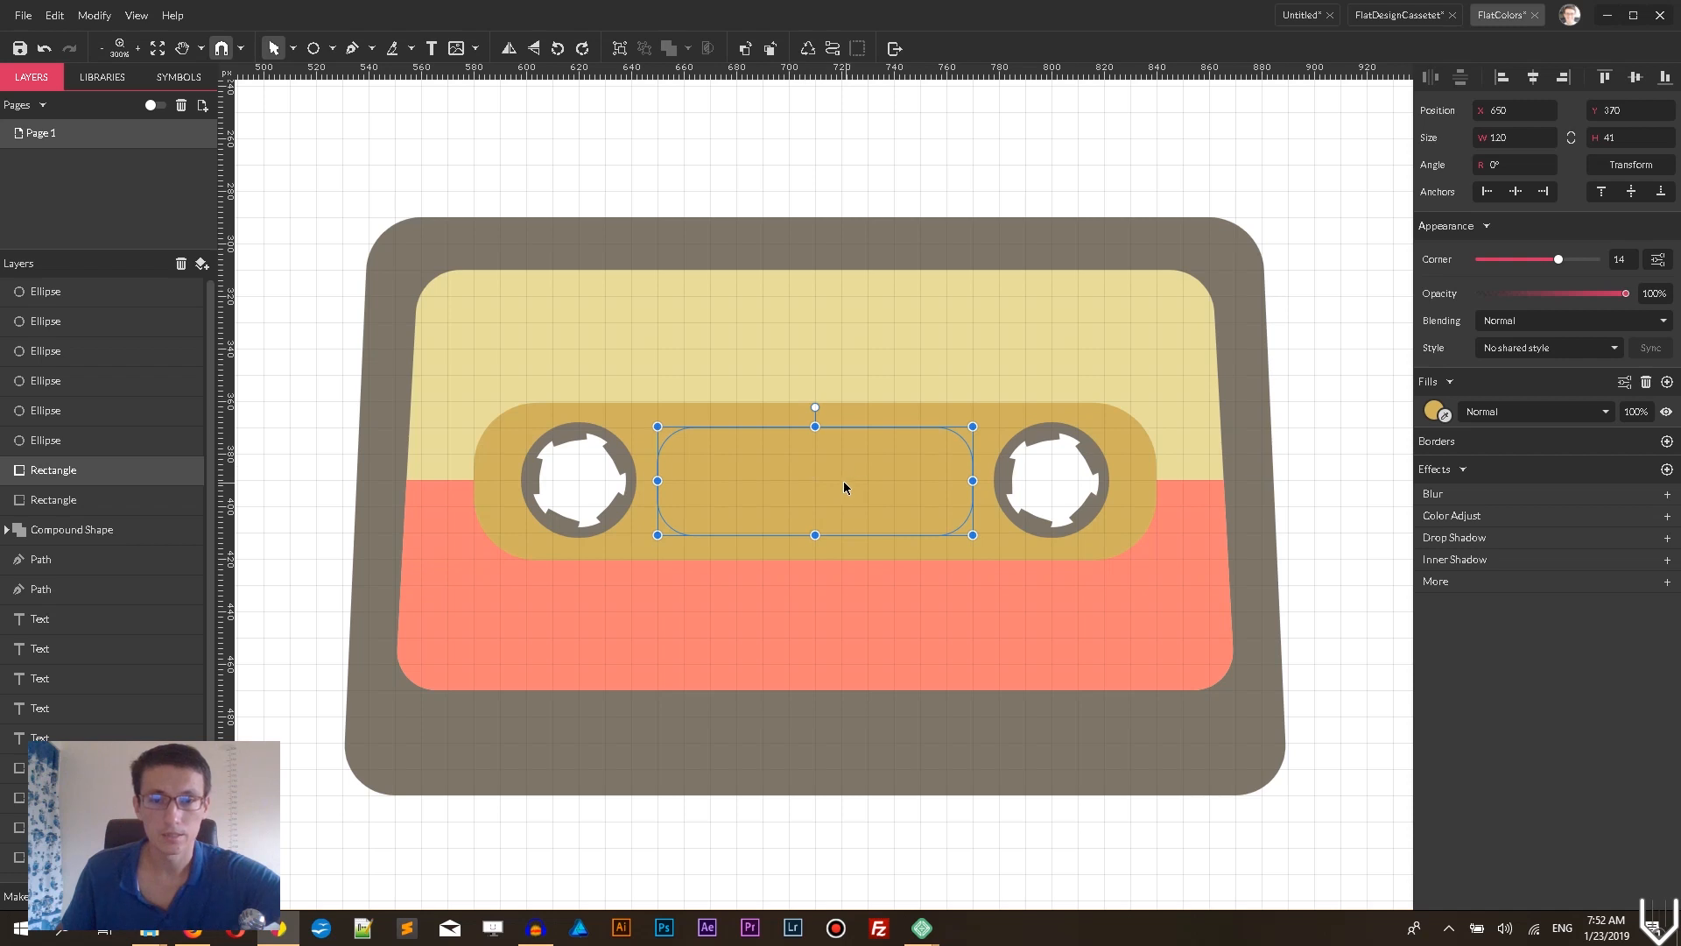
- Fill the small rectangle between the reels with white, sampled from a reel's center
left_click(1444, 416)
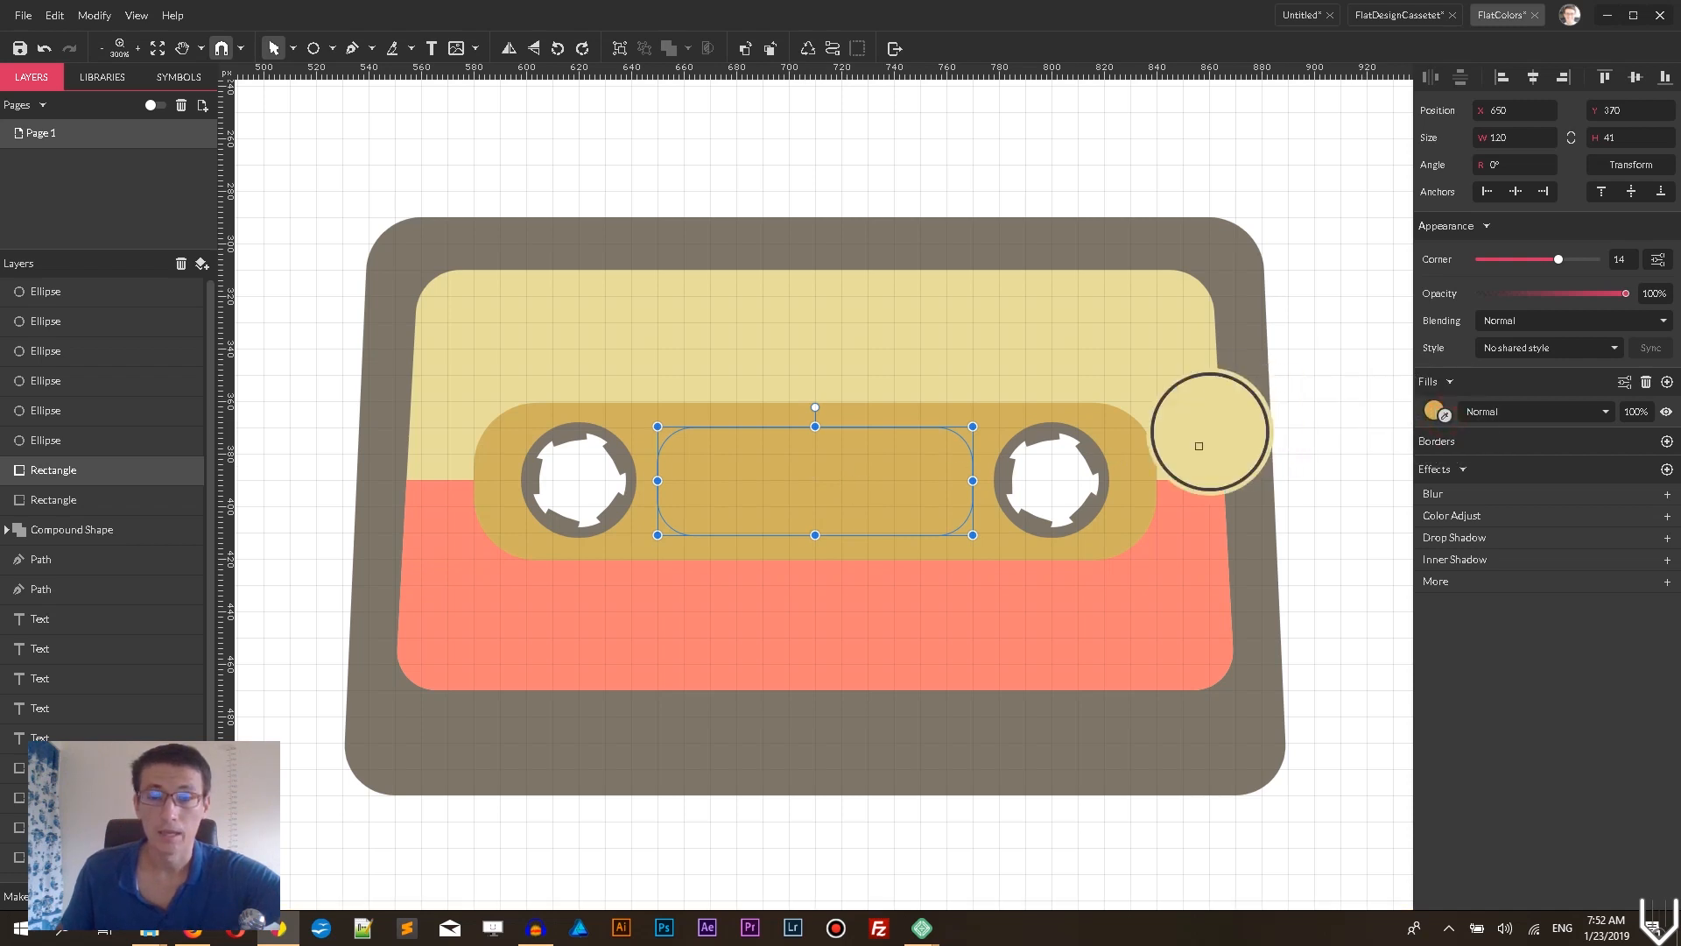
left_click(1046, 481)
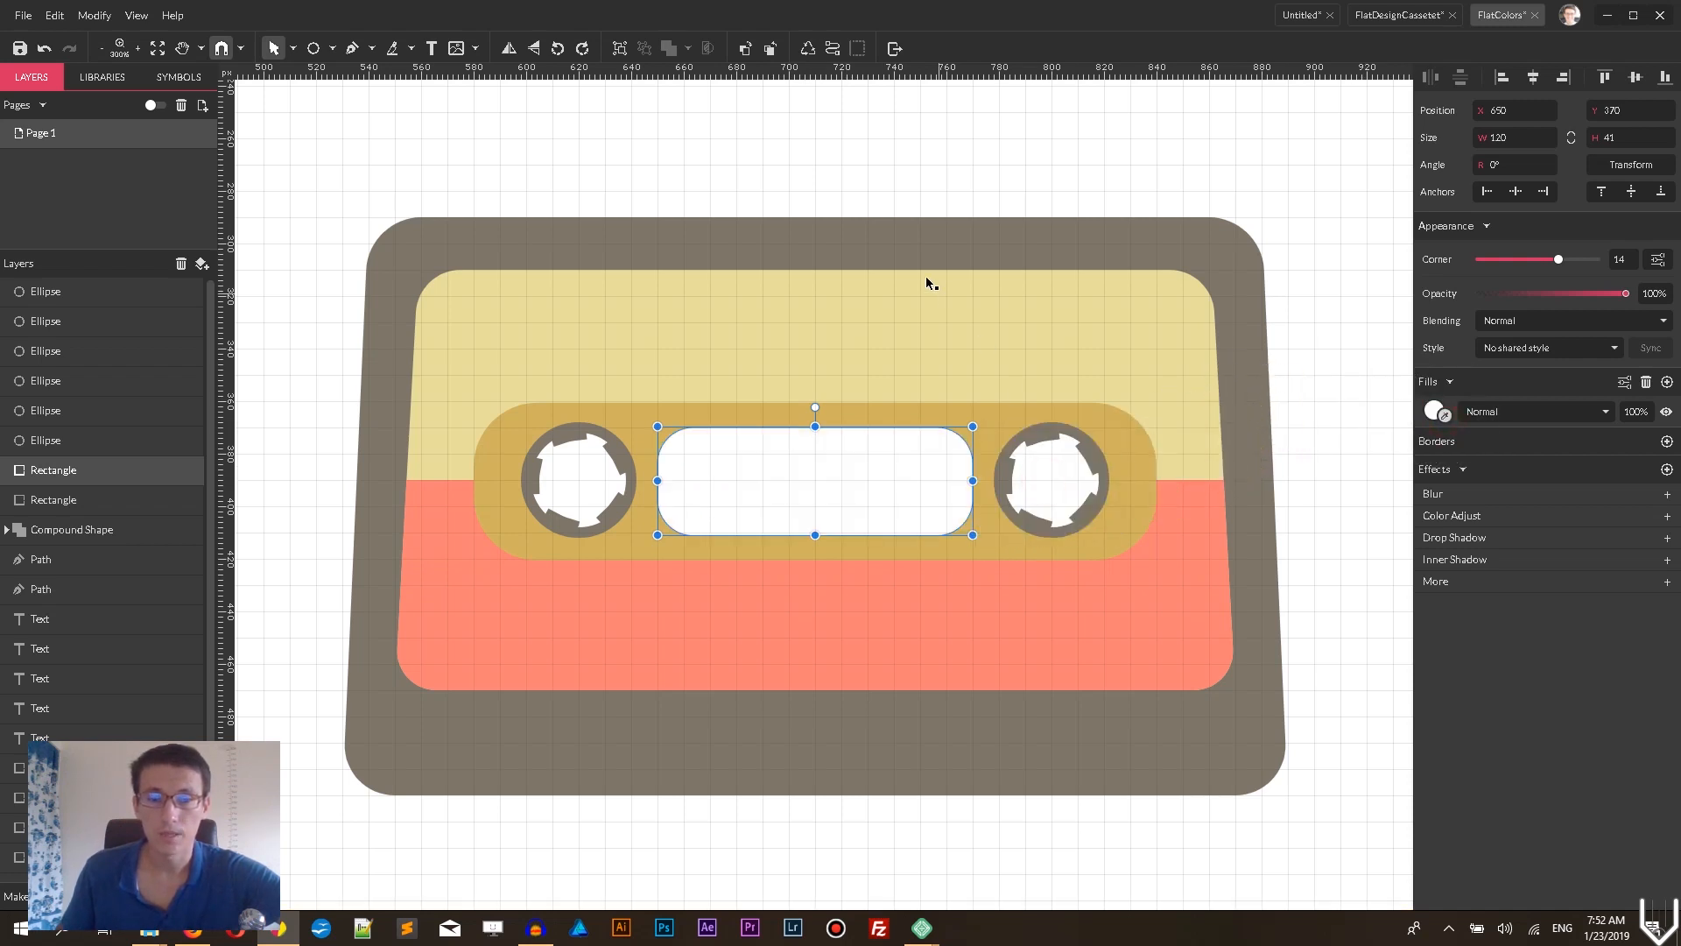
left_click(860, 173)
- Set the corner radius of the white rectangle between the reels to 20
left_click(844, 488)
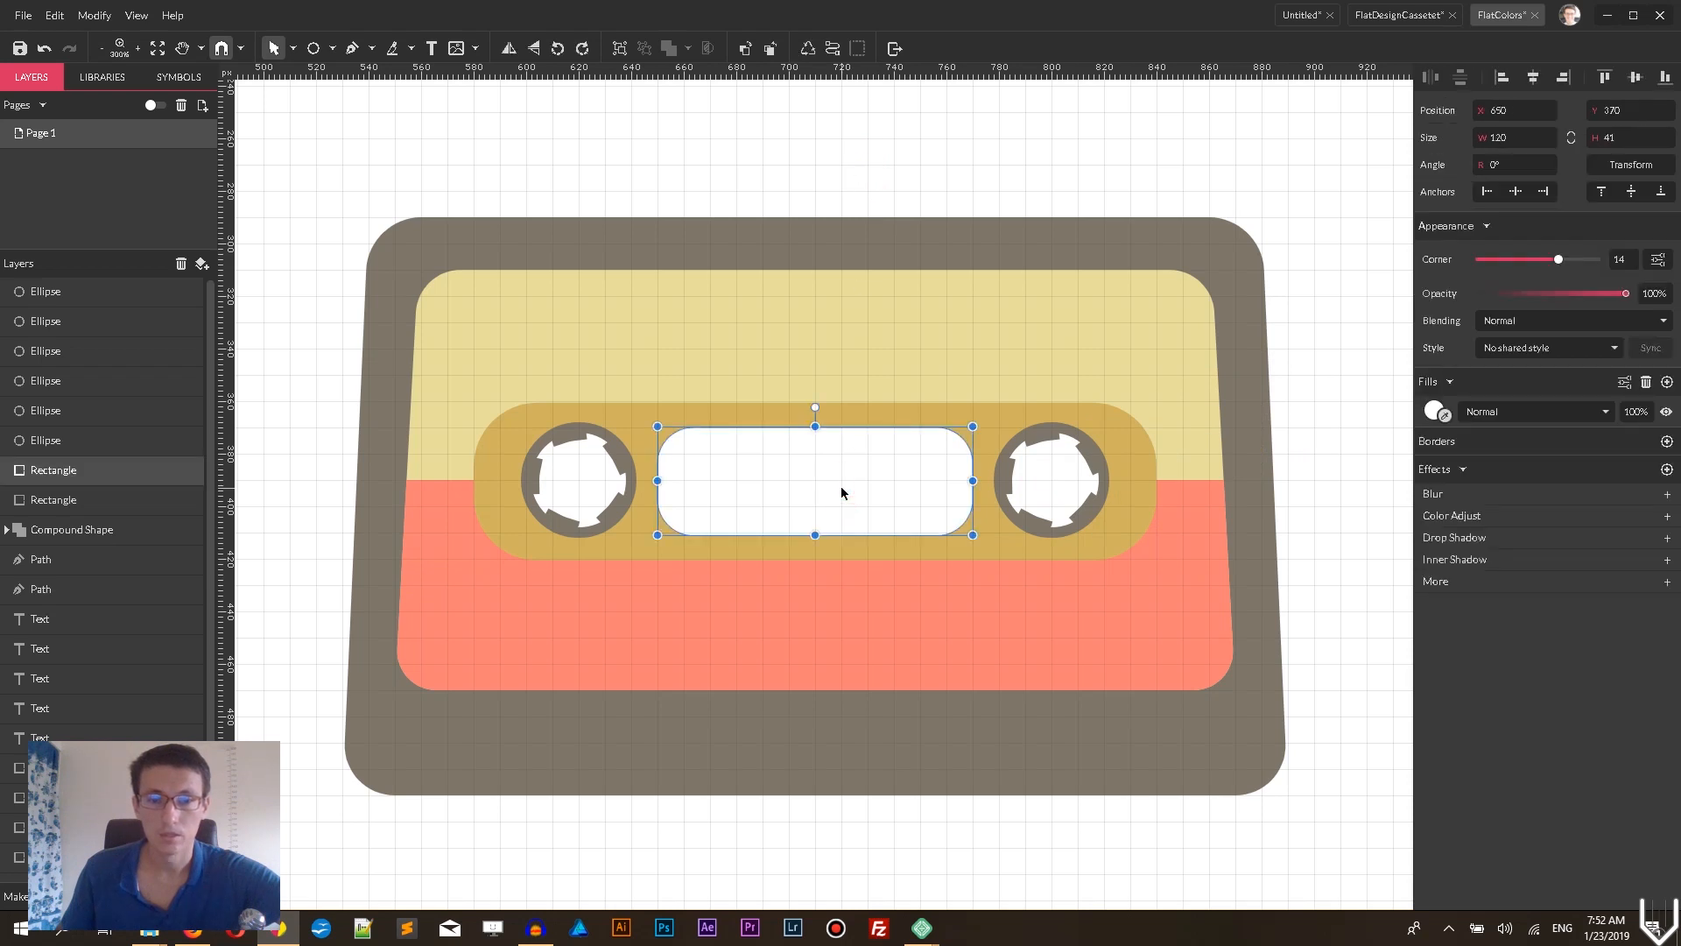
left_click(1561, 261)
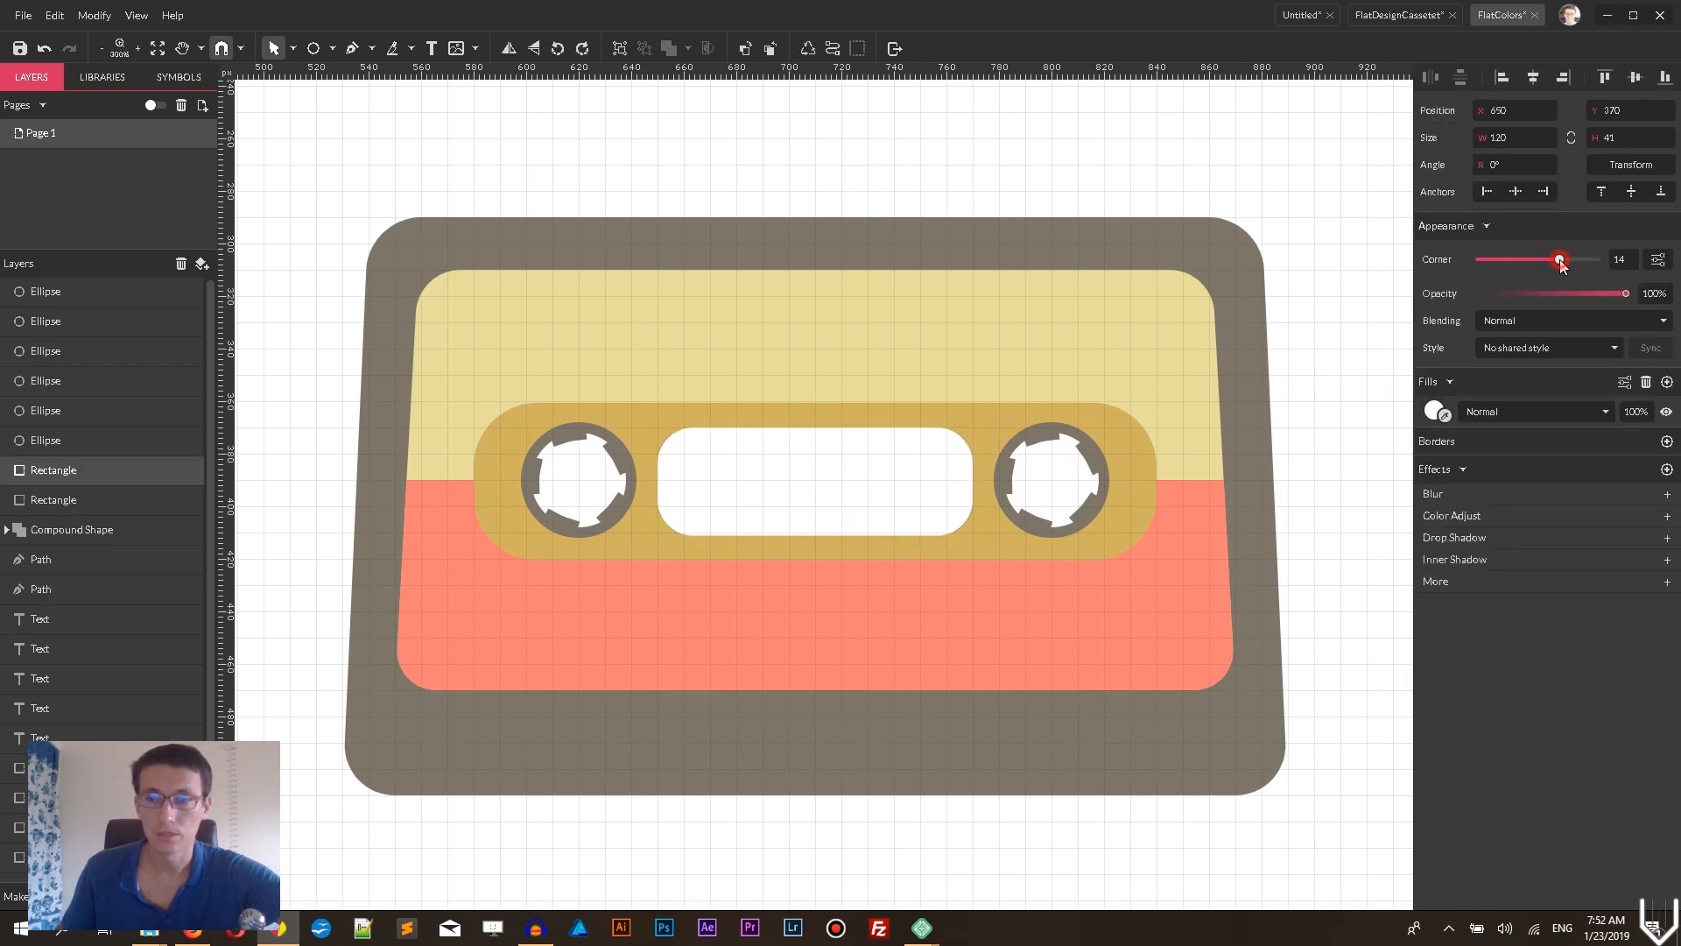
left_click_drag(1563, 259, 1579, 260)
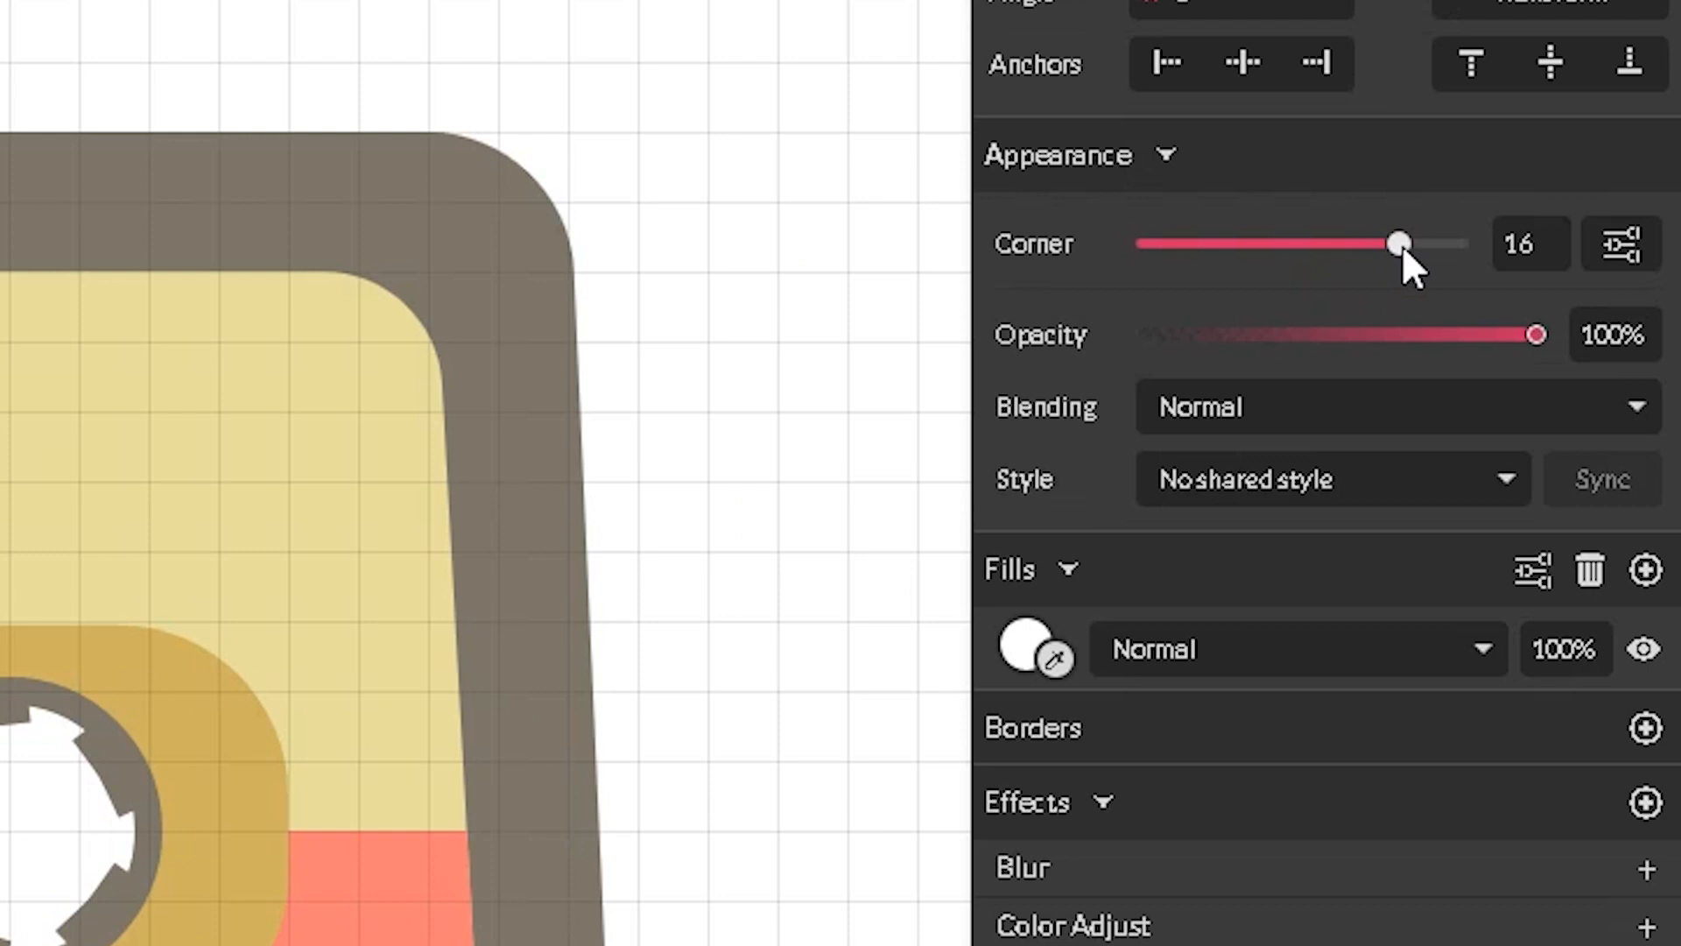
left_click_drag(1411, 243, 1464, 230)
left_click(232, 1)
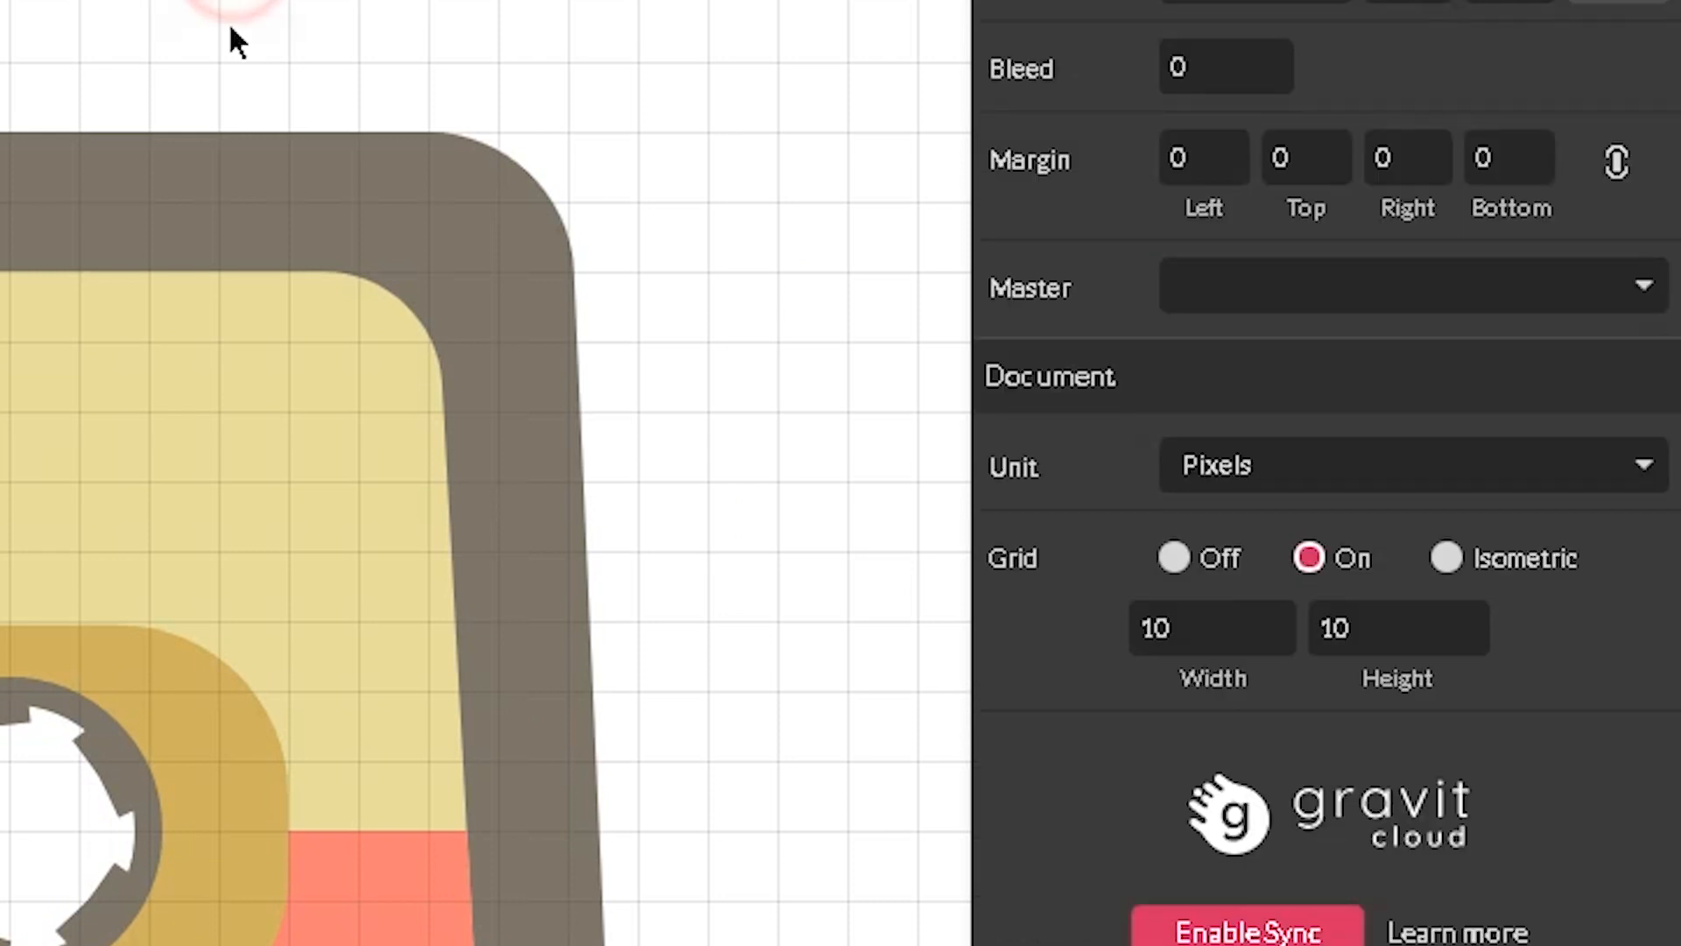
left_click(2, 830)
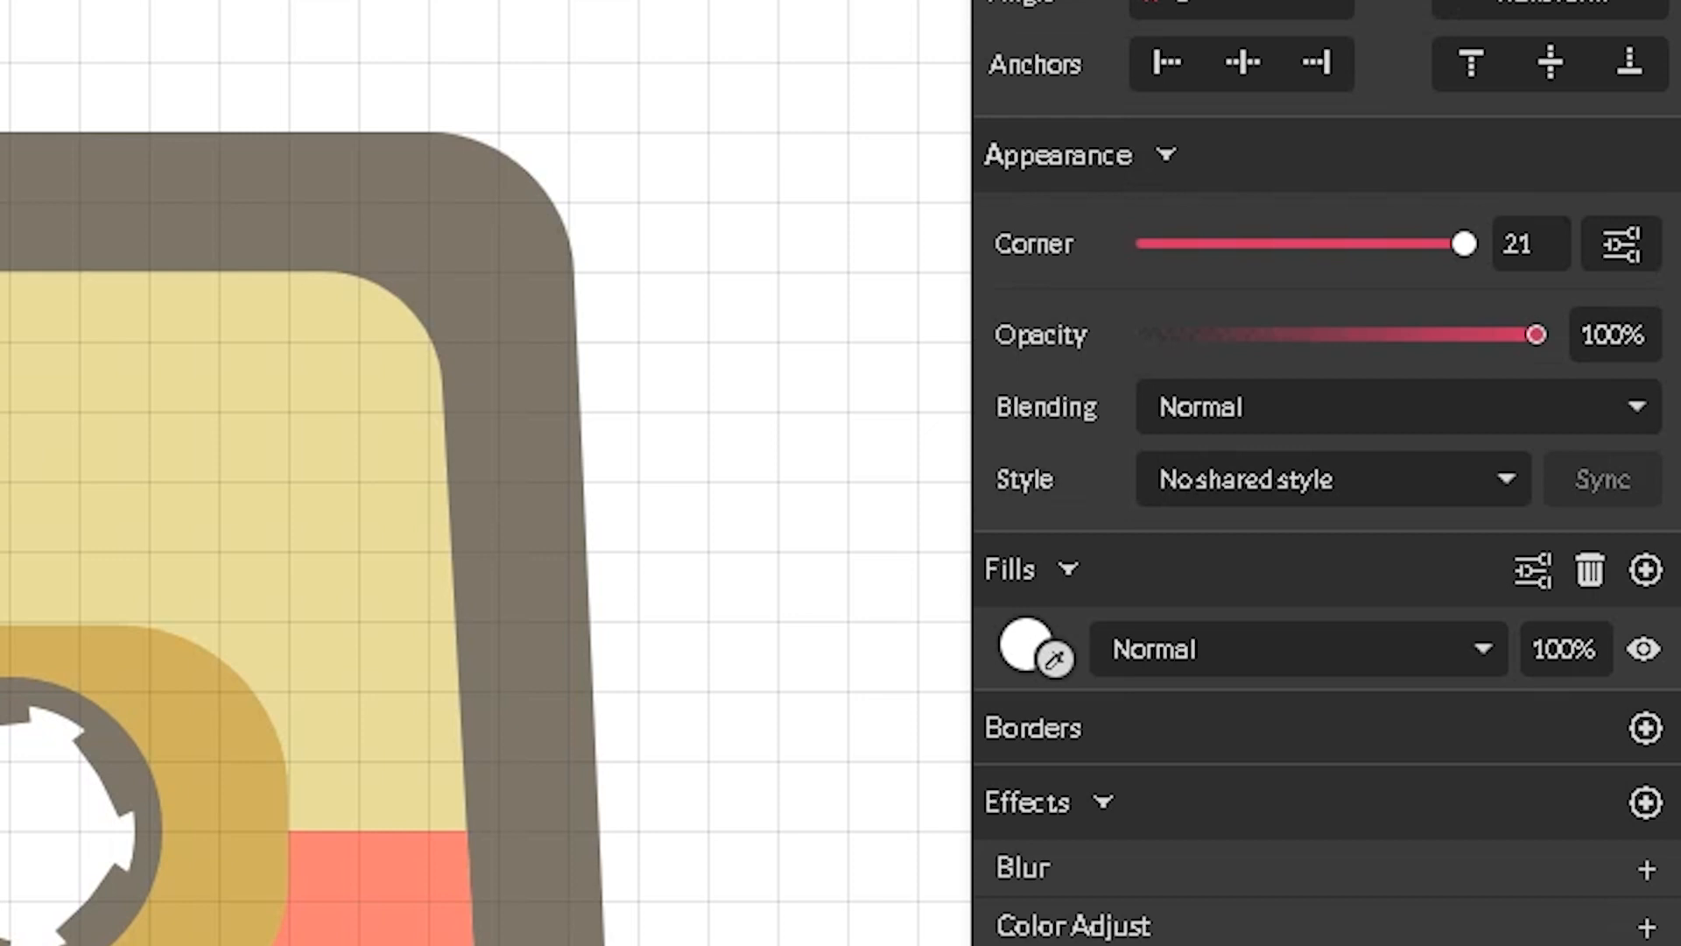
left_click(1541, 242)
type("20")
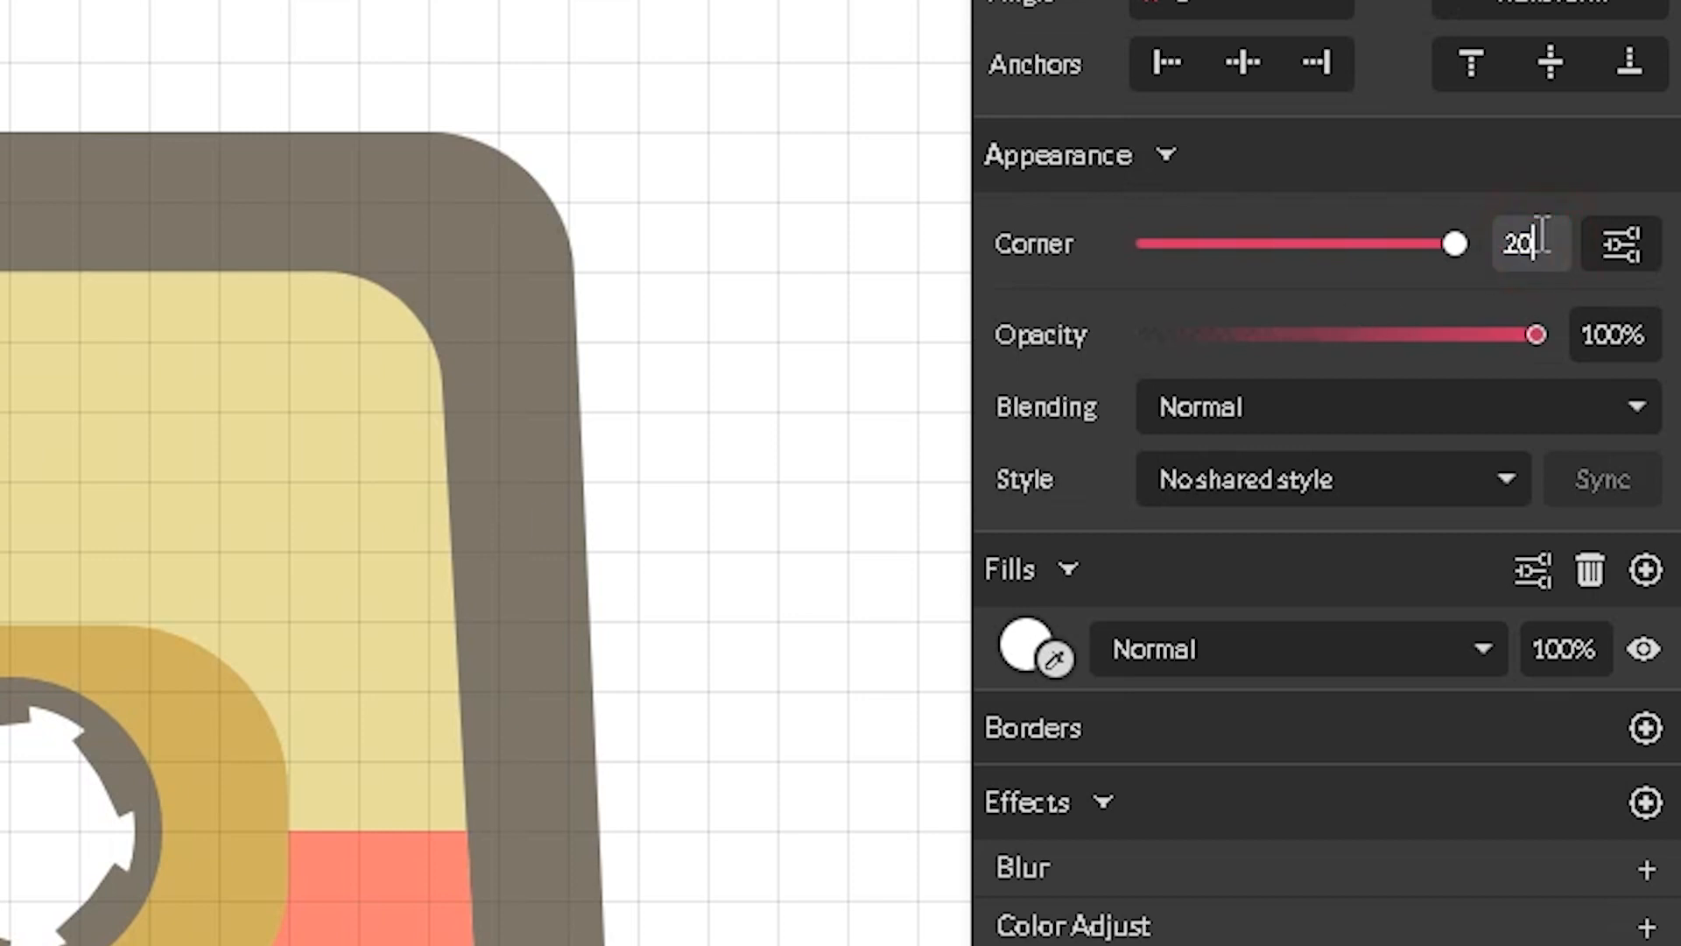
- Apply the corner radius of 20 to the white window and look at its corner-style options
key("Return")
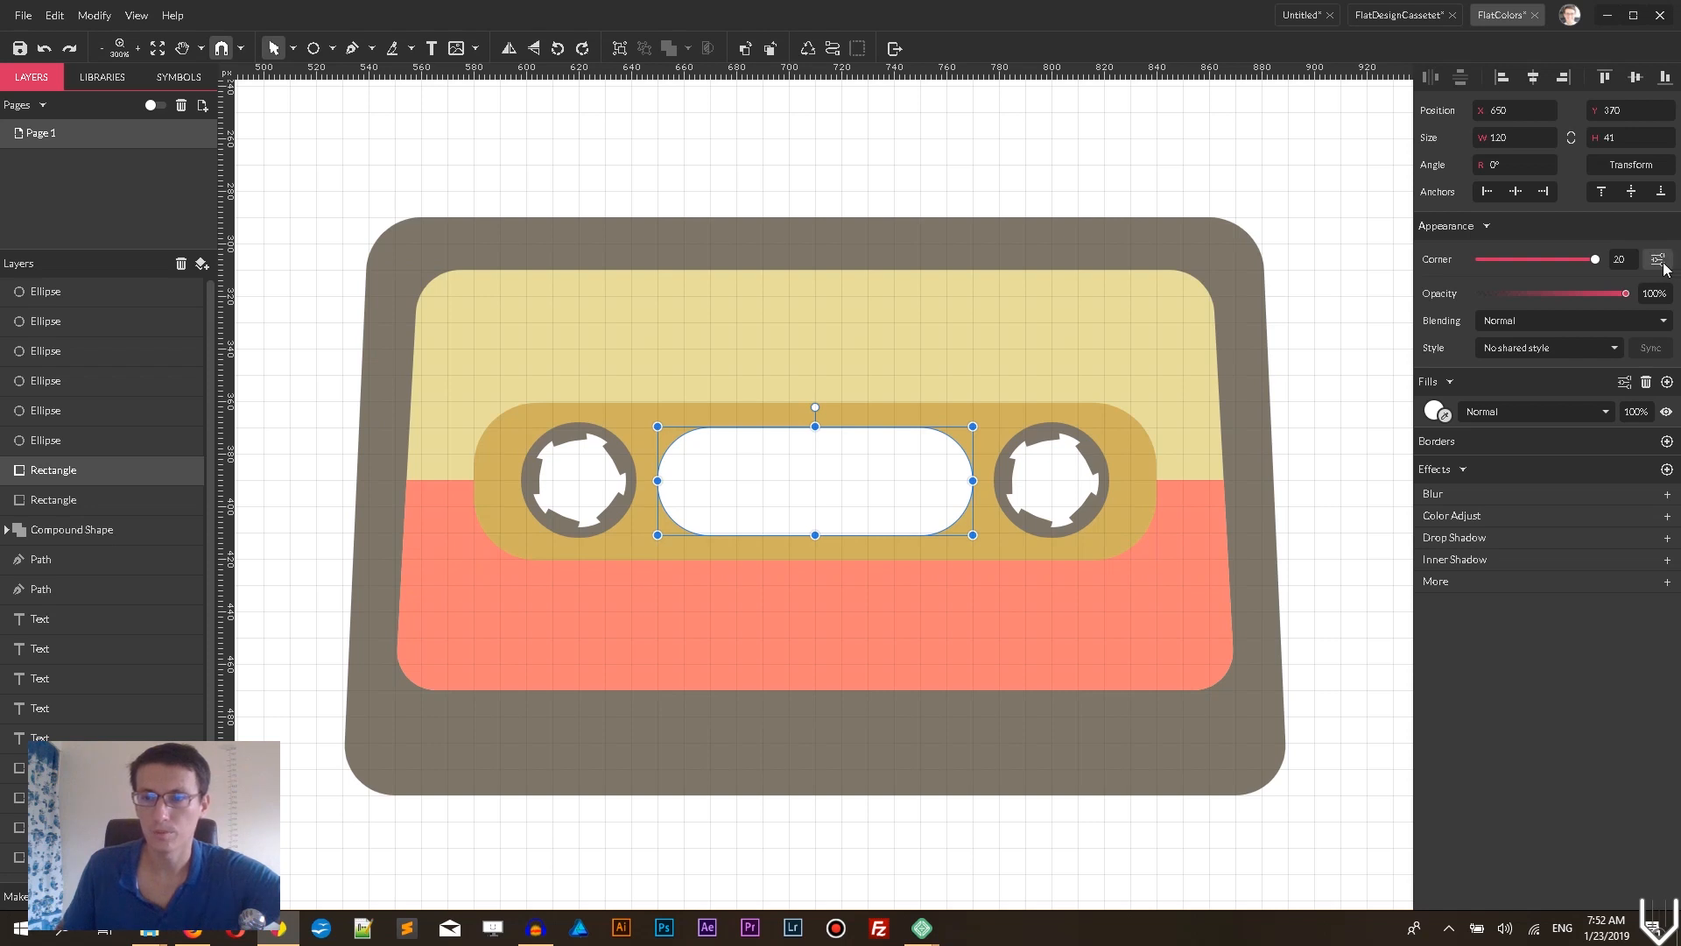
left_click(1629, 247)
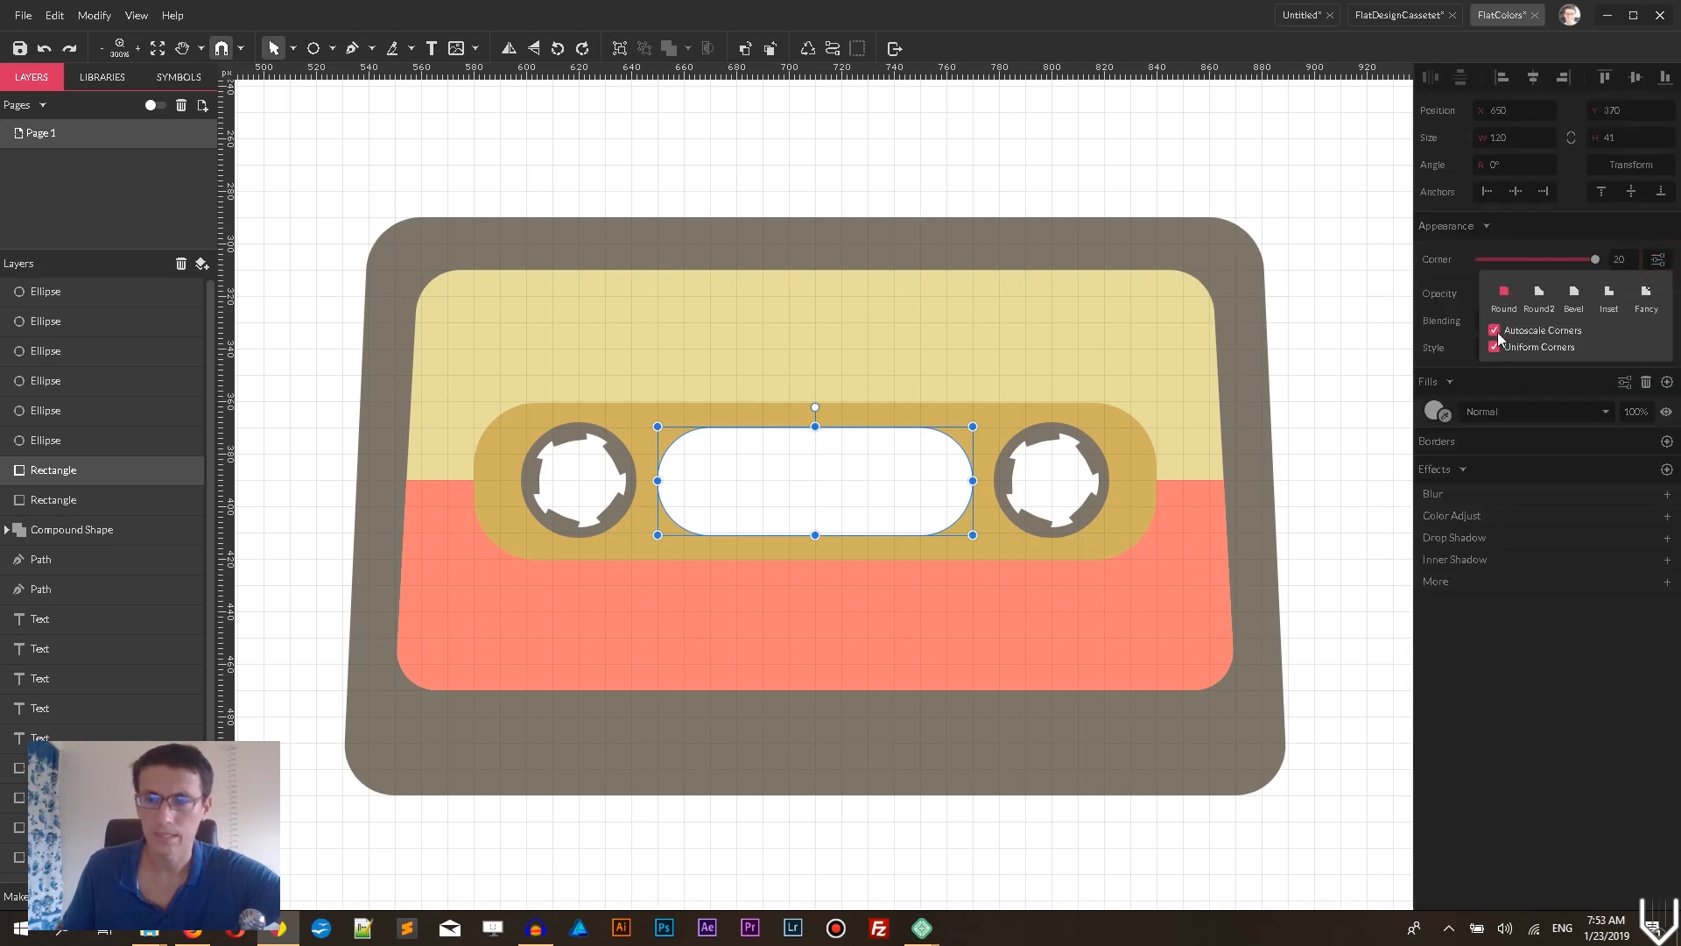
left_click(1275, 251)
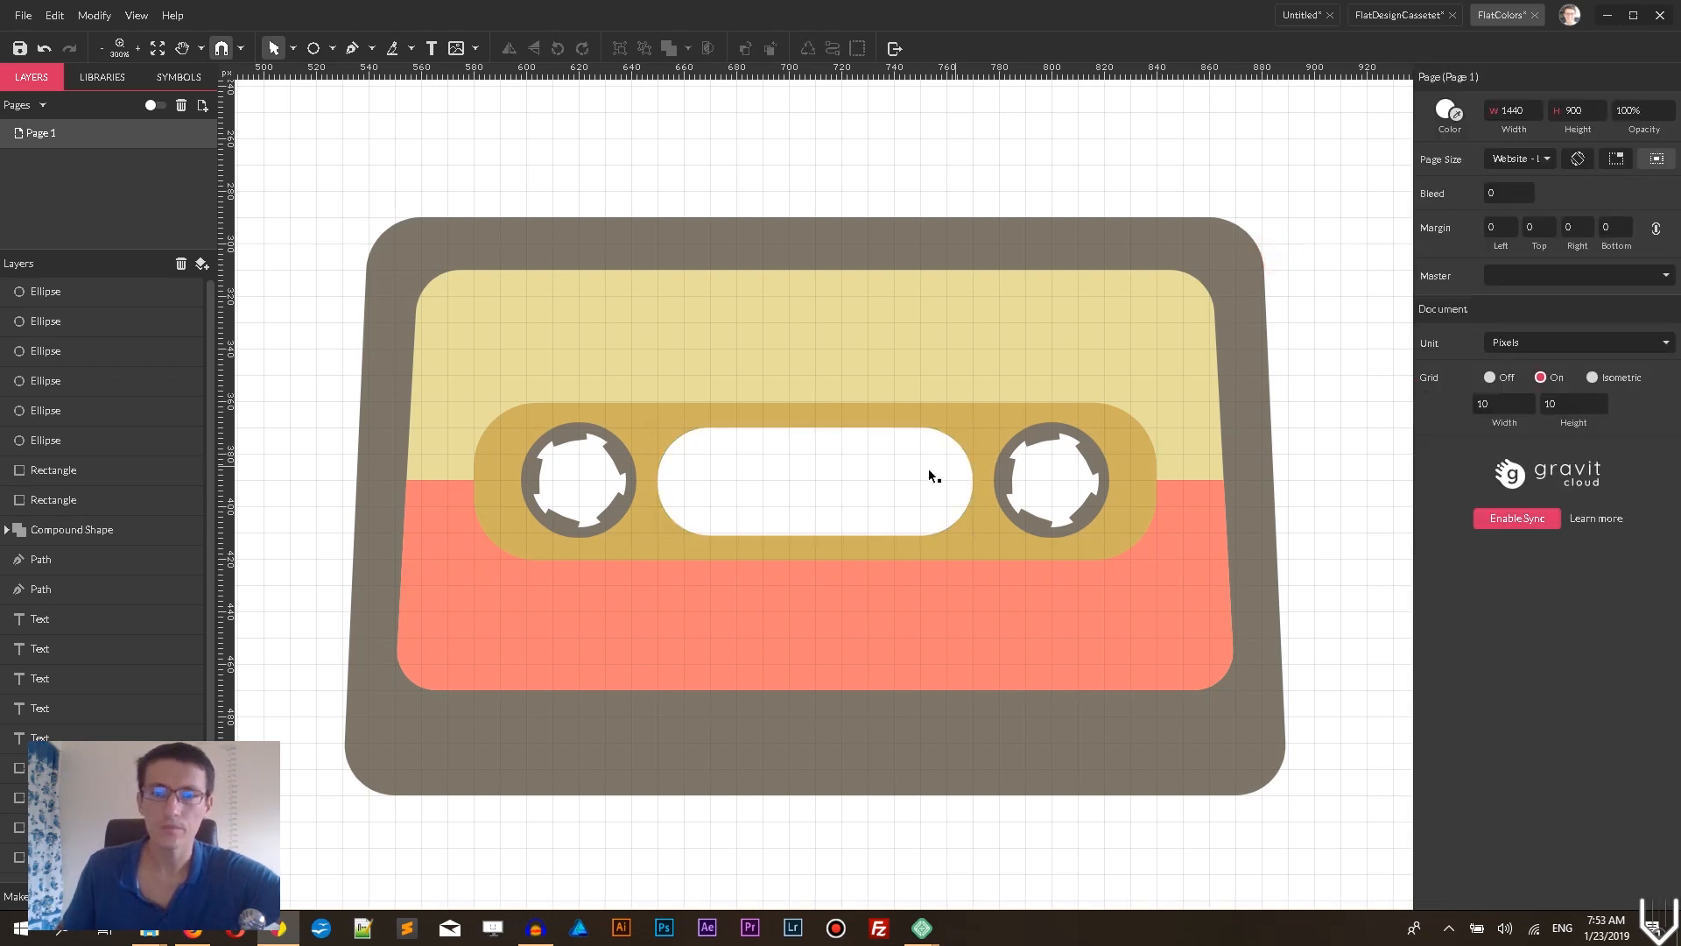
- Duplicate the right reel's 40 px white circle and fill the copy with light blue
left_click(864, 480)
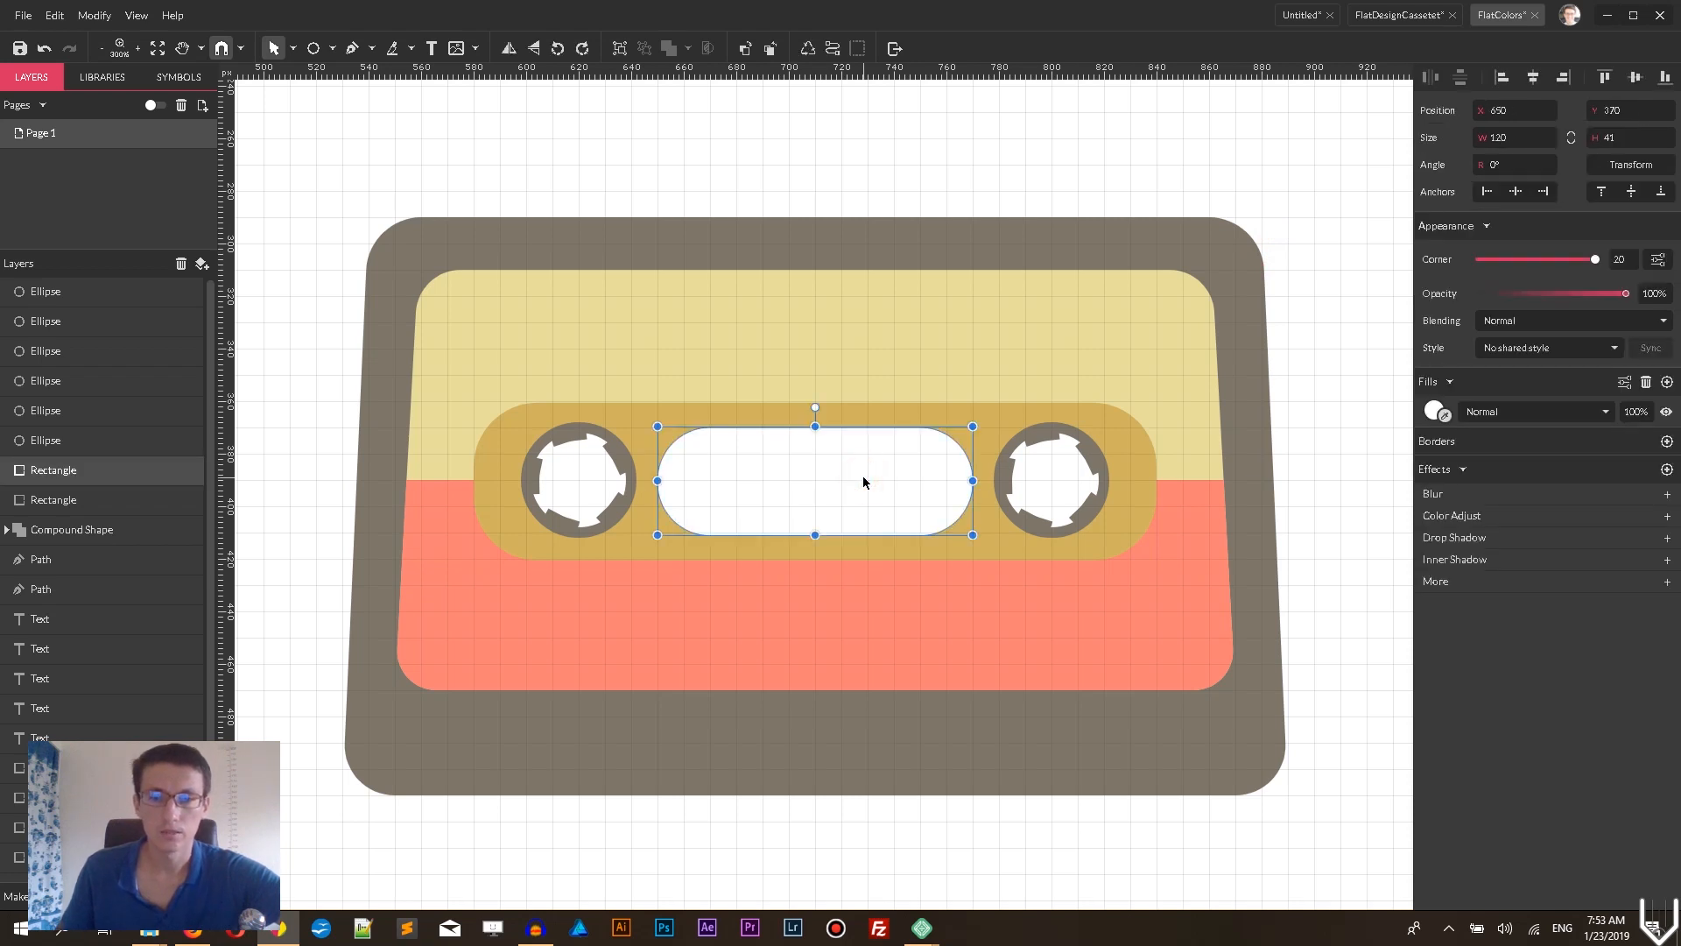
left_click(1044, 471)
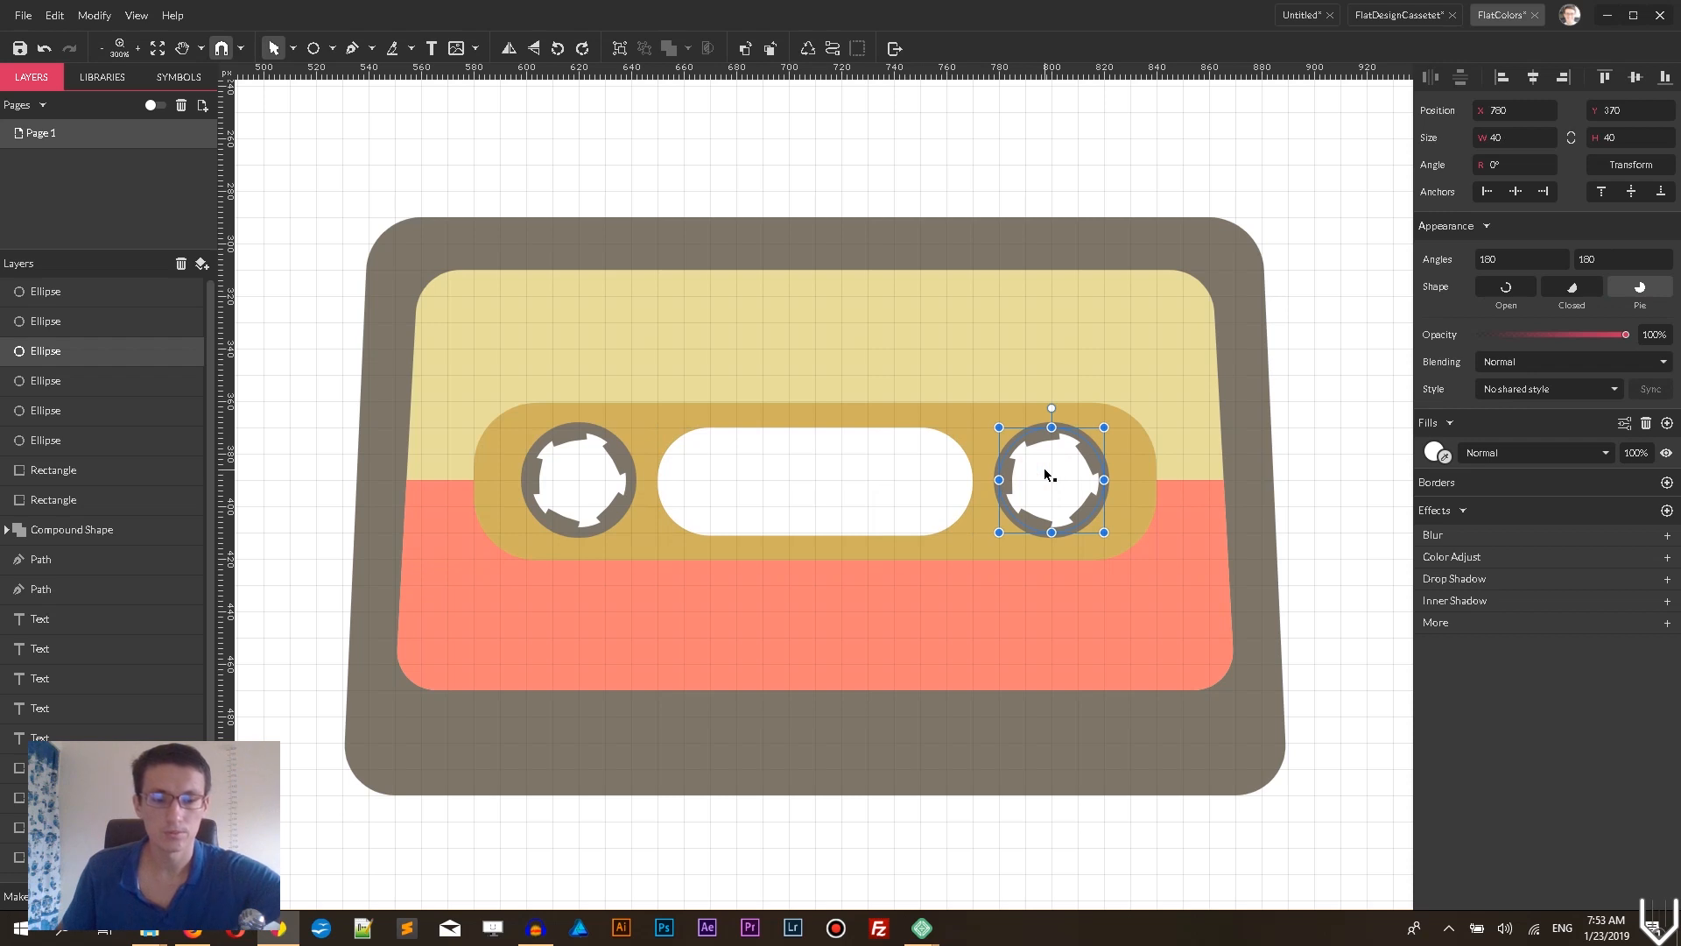
key("ctrl+d")
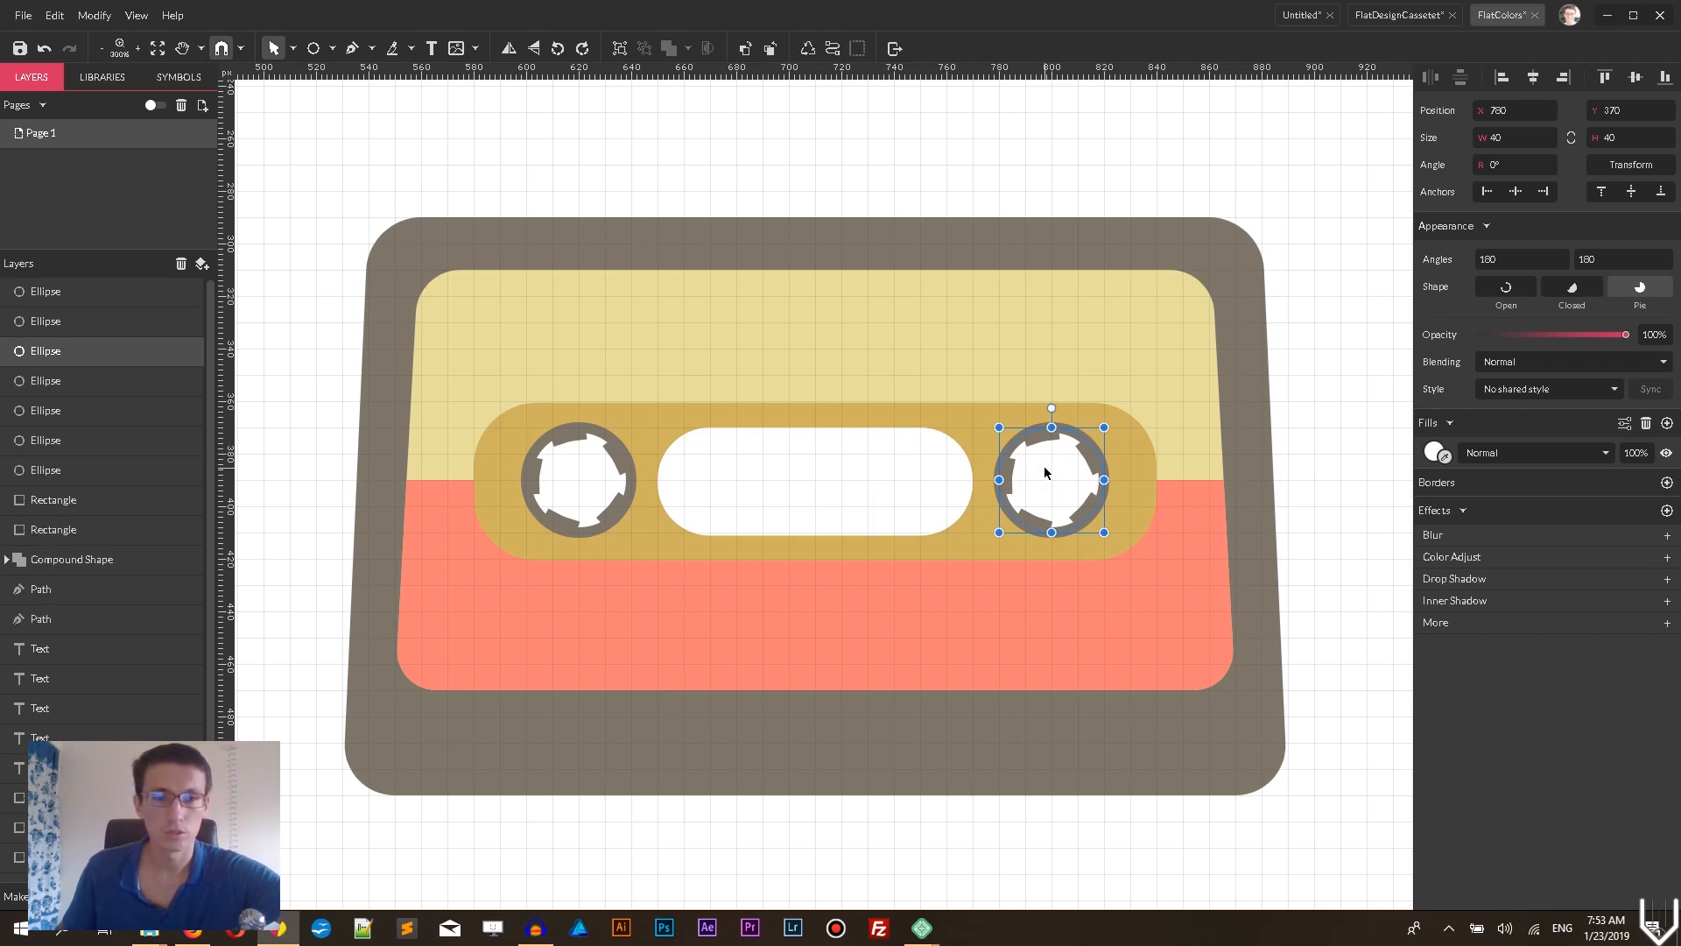
left_click(1433, 452)
left_click_drag(1447, 524, 1583, 549)
left_click_drag(1574, 616, 1557, 617)
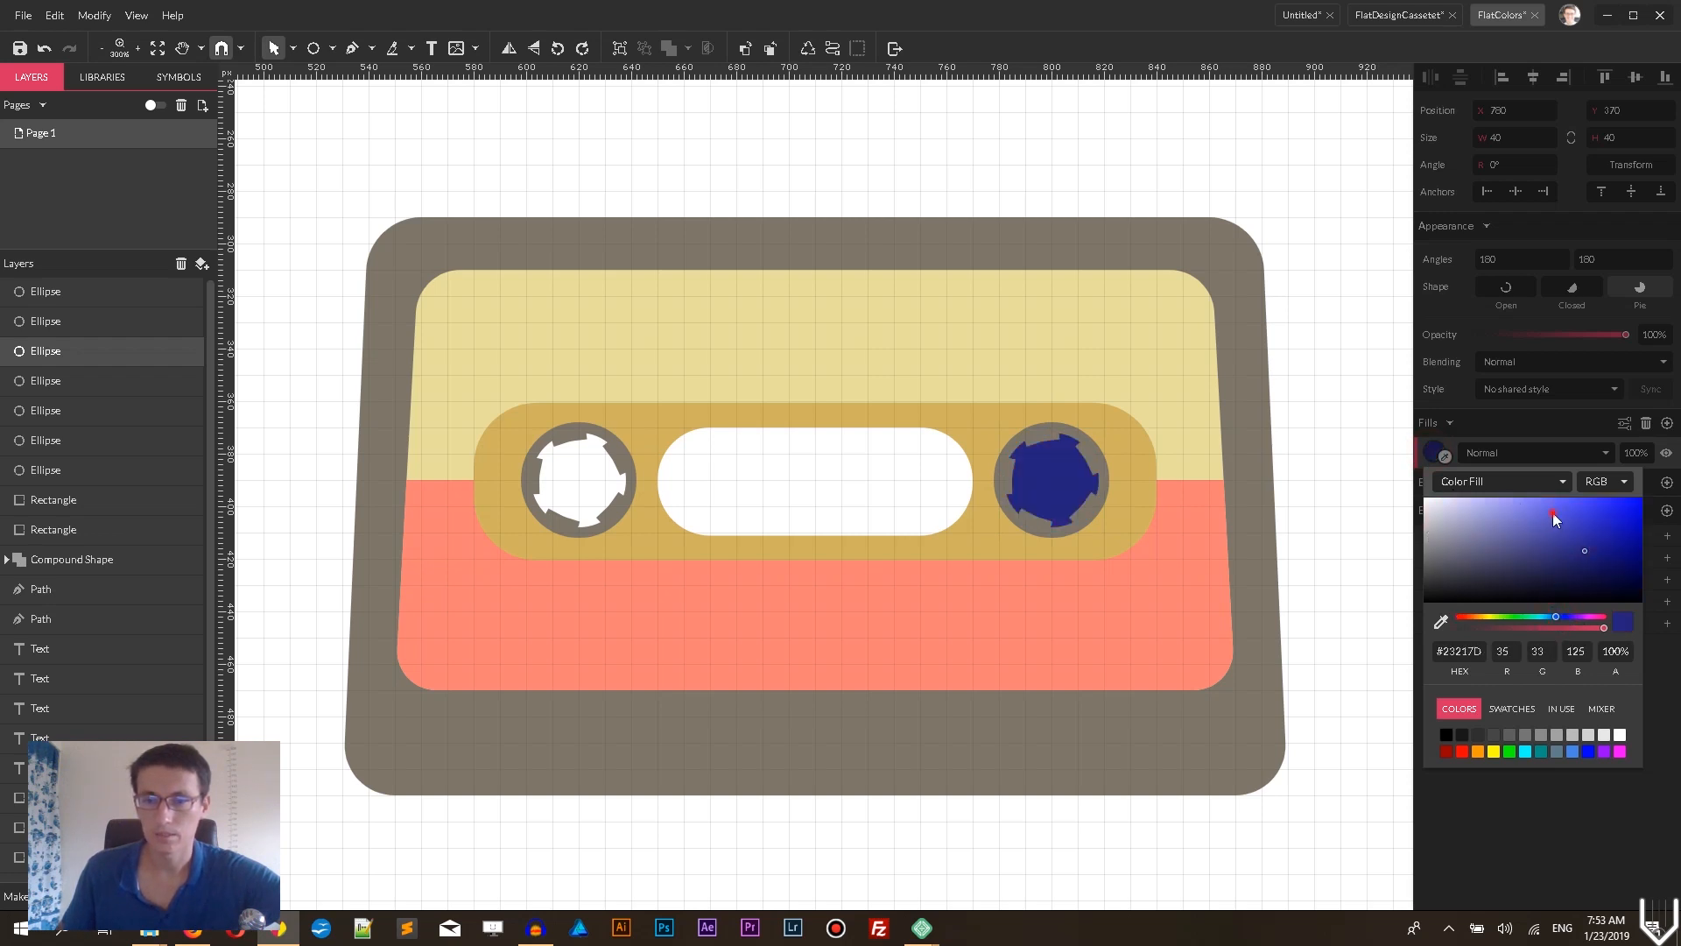
left_click_drag(1553, 515, 1521, 503)
left_click(1032, 510)
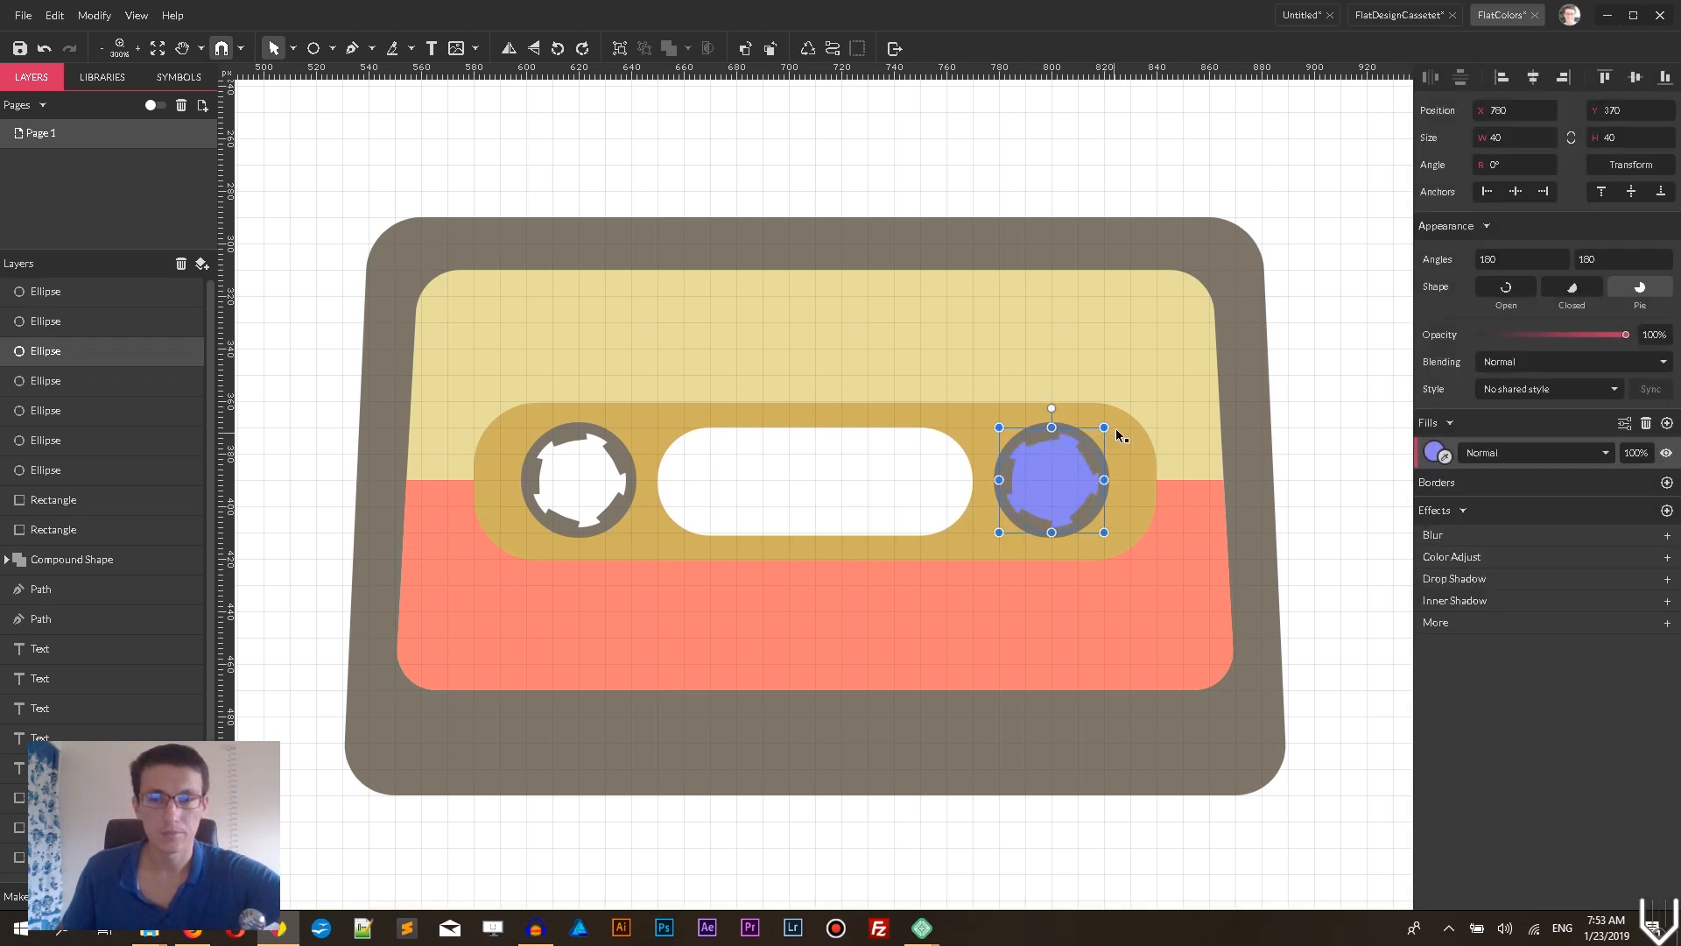
- Enlarge the blue circle evenly around its center to 100 by 100 px
key("alt")
left_click_drag(1105, 429, 1183, 365)
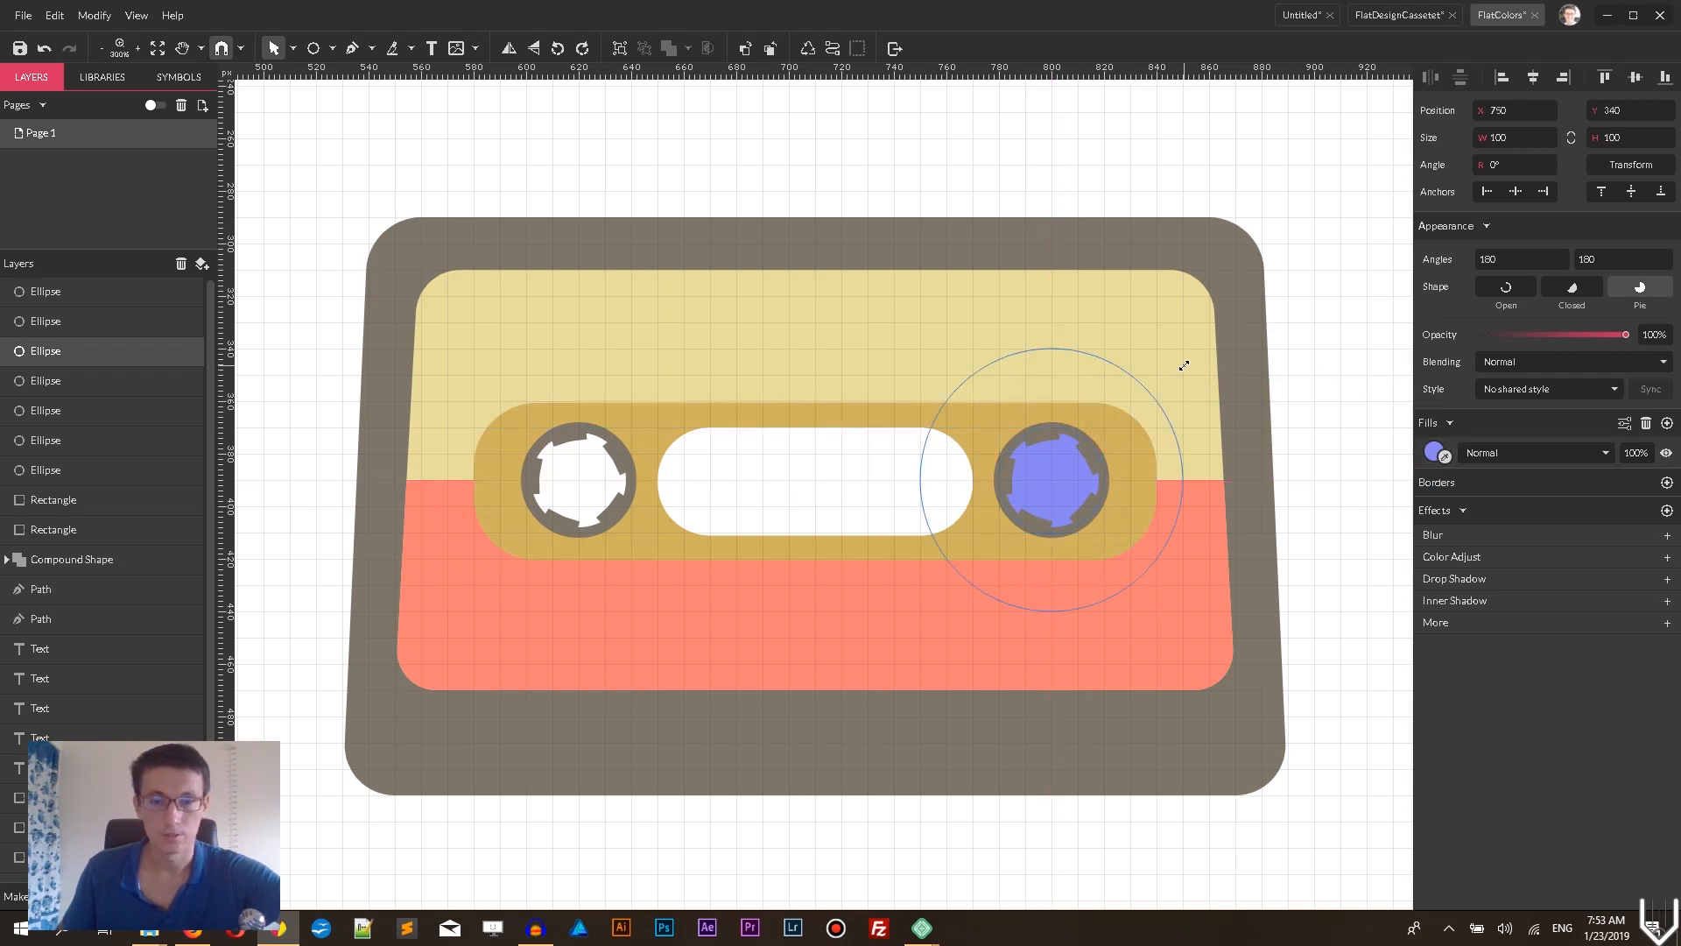
left_click(863, 479)
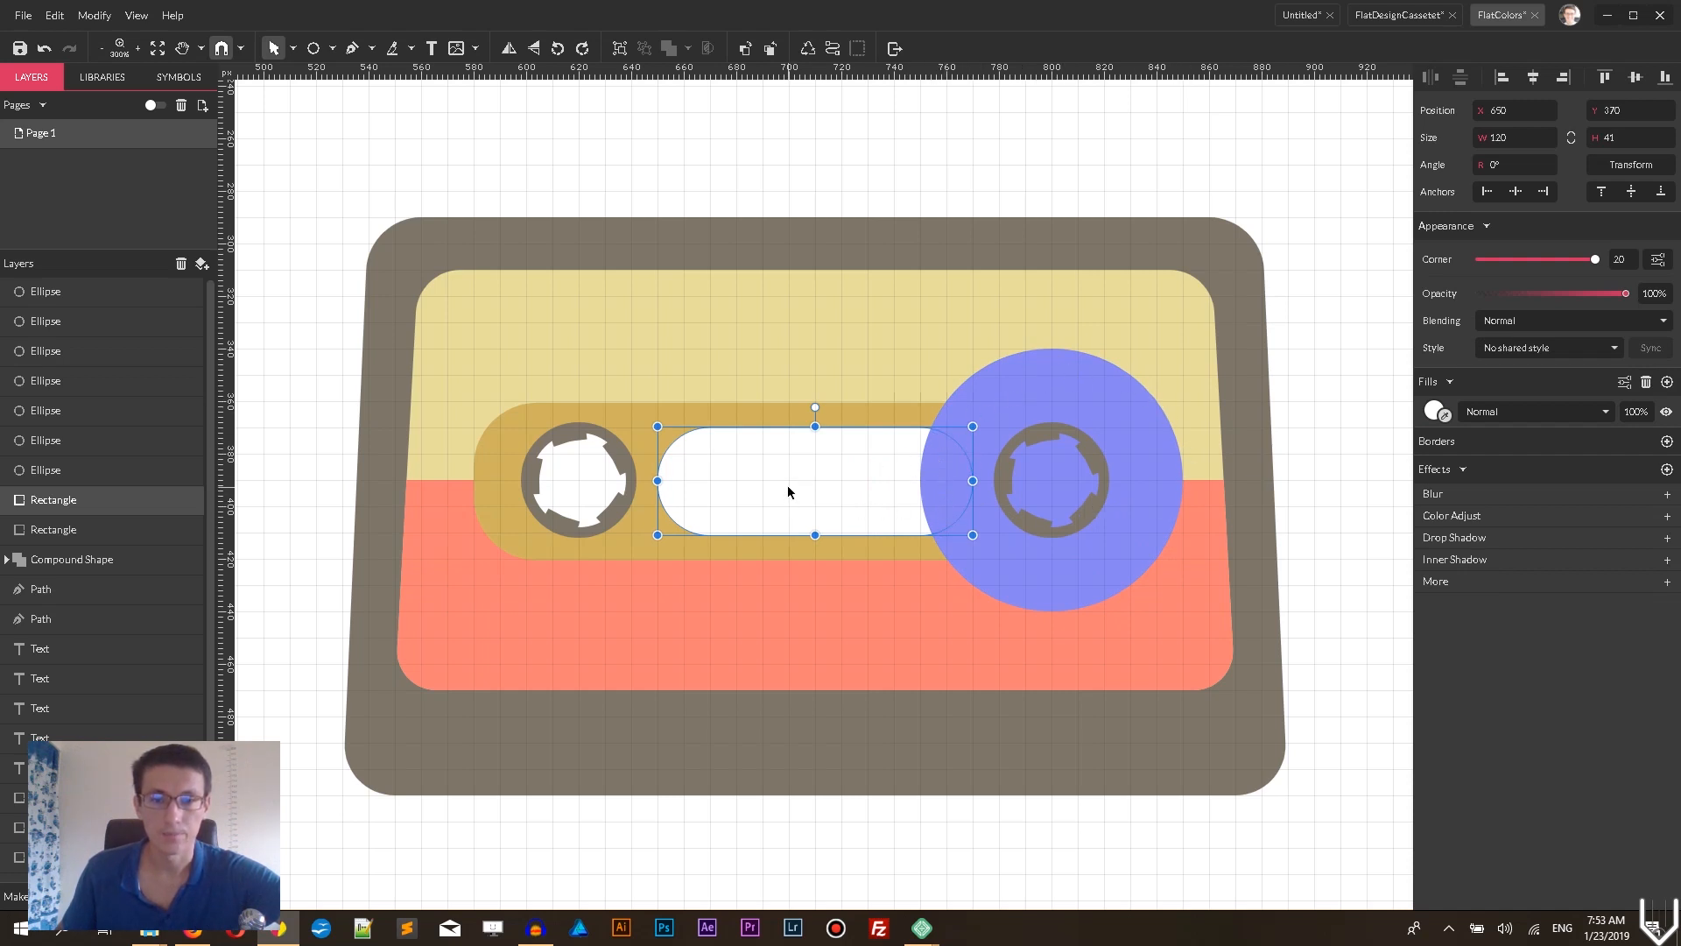
- Duplicate the white center window and intersect the copy with the large blue circle
left_click(811, 147)
left_click(811, 479)
key("ctrl+d")
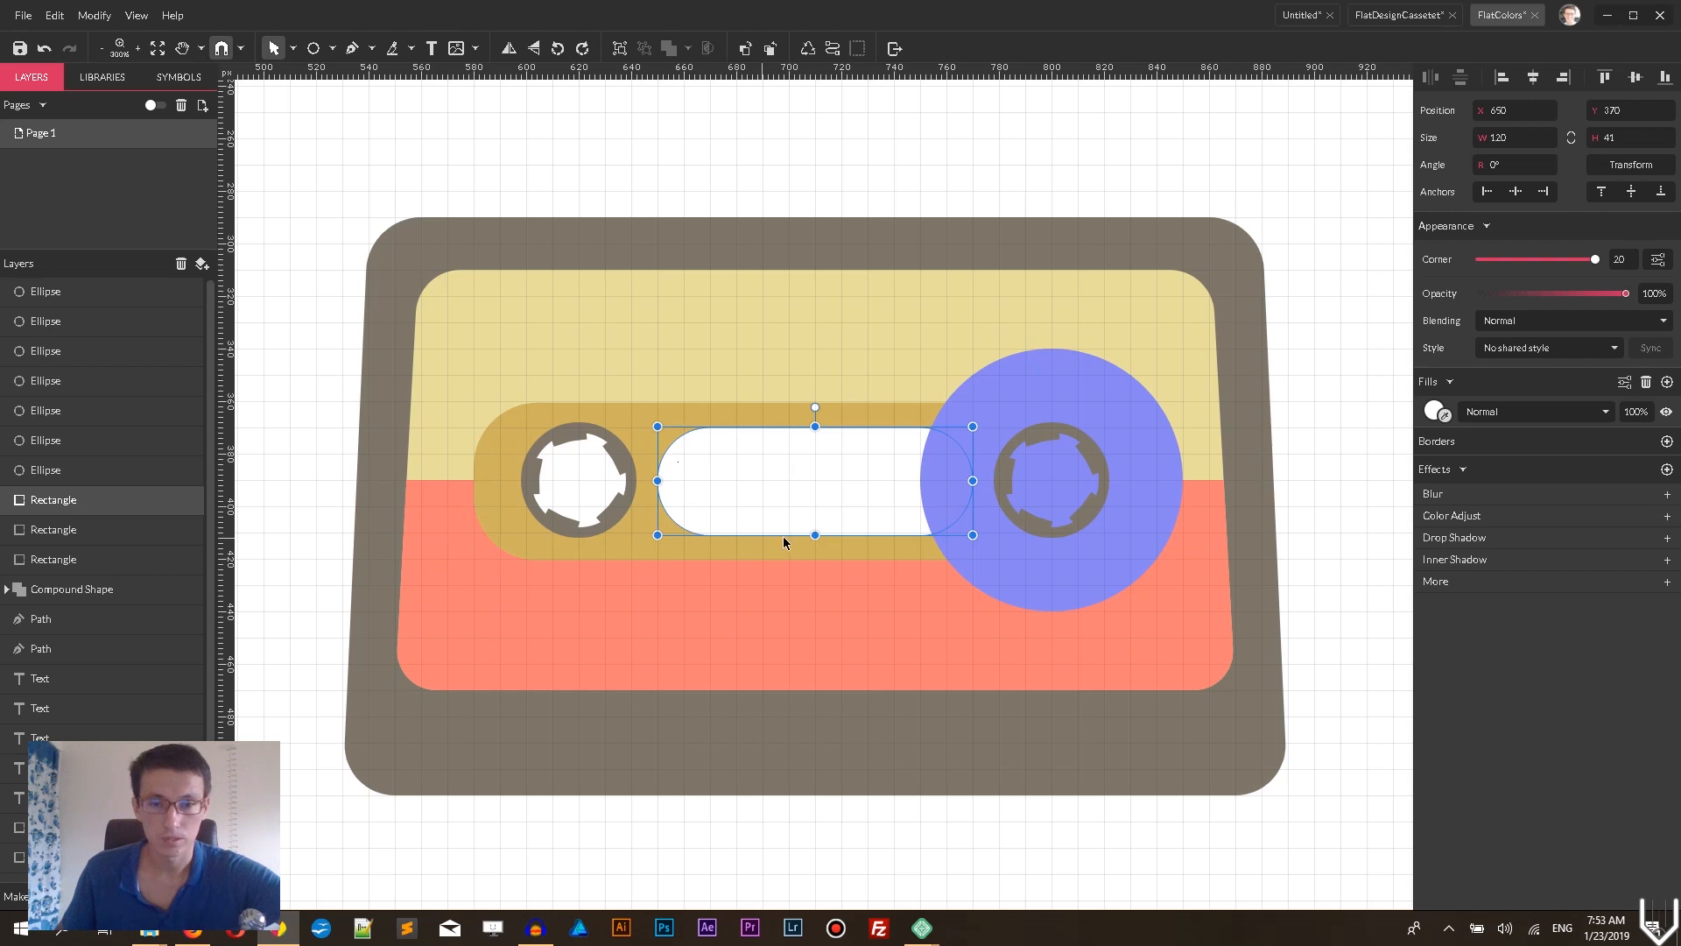
left_click(1043, 365, "shift")
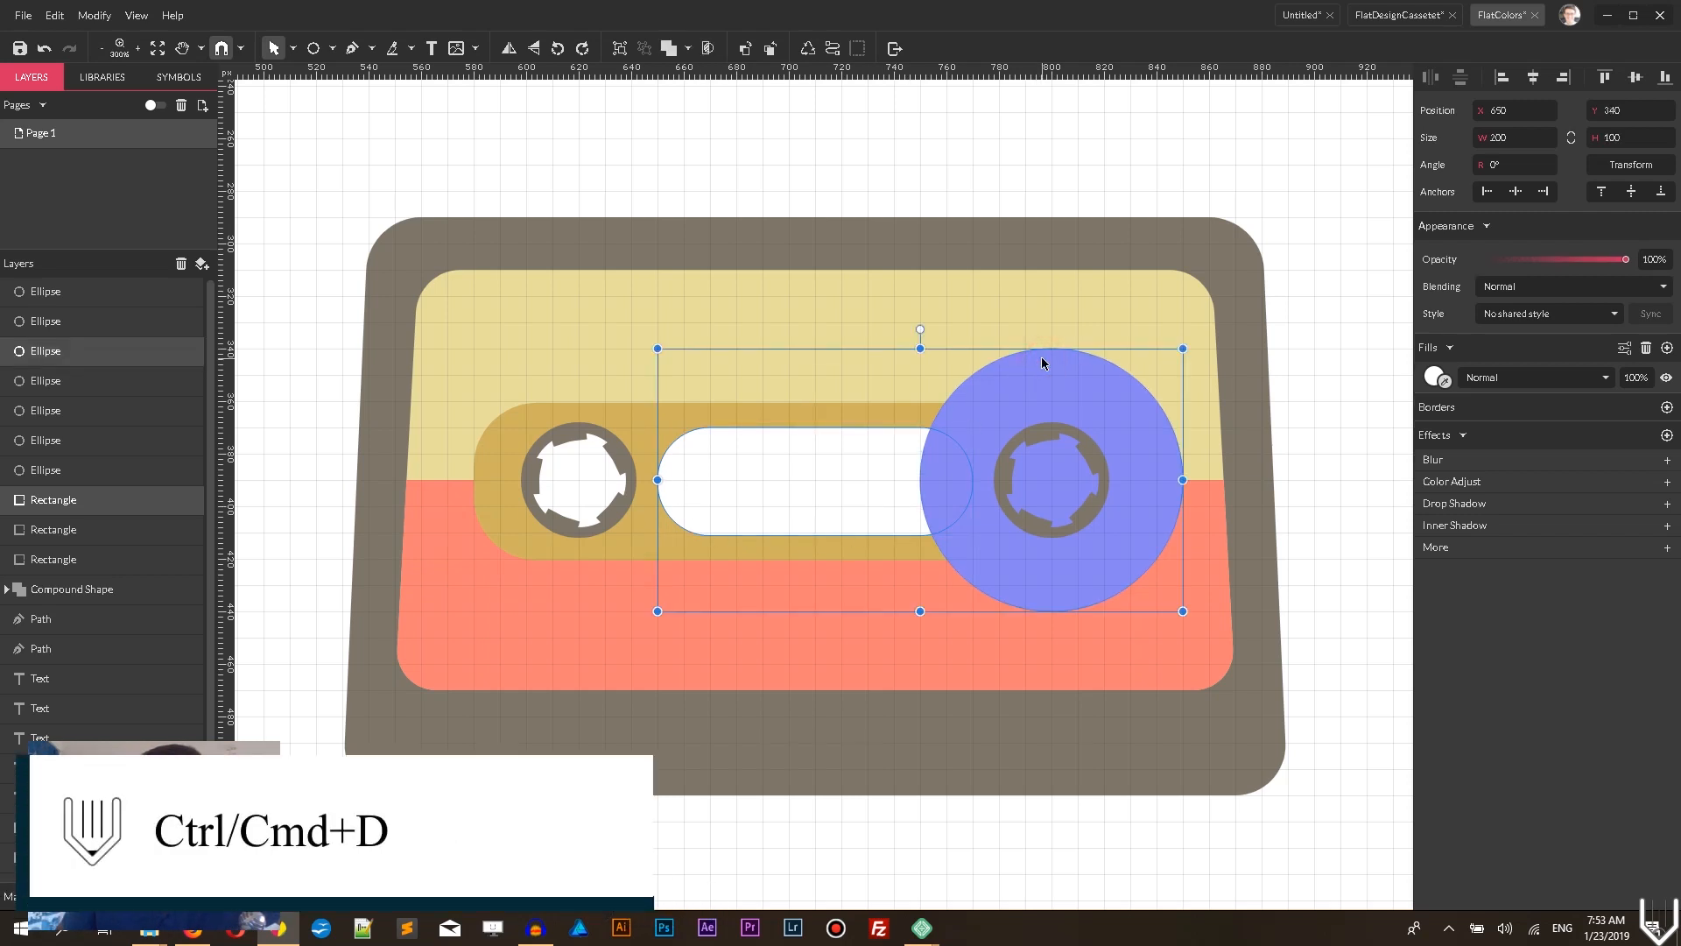
left_click(689, 48)
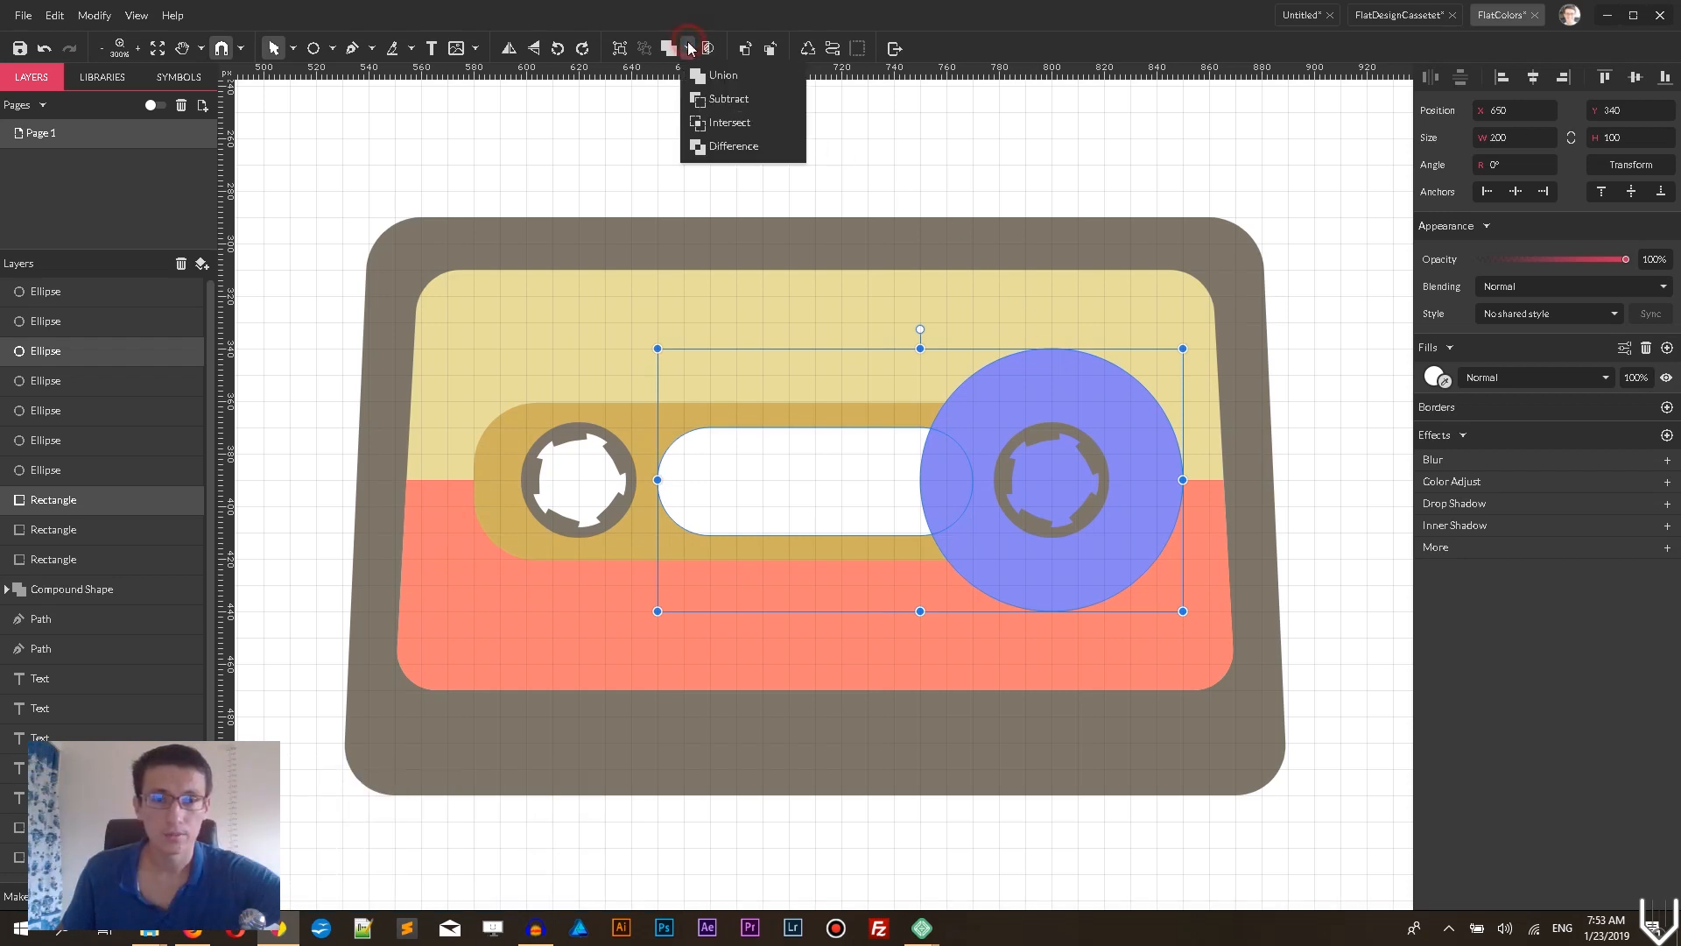
left_click(731, 124)
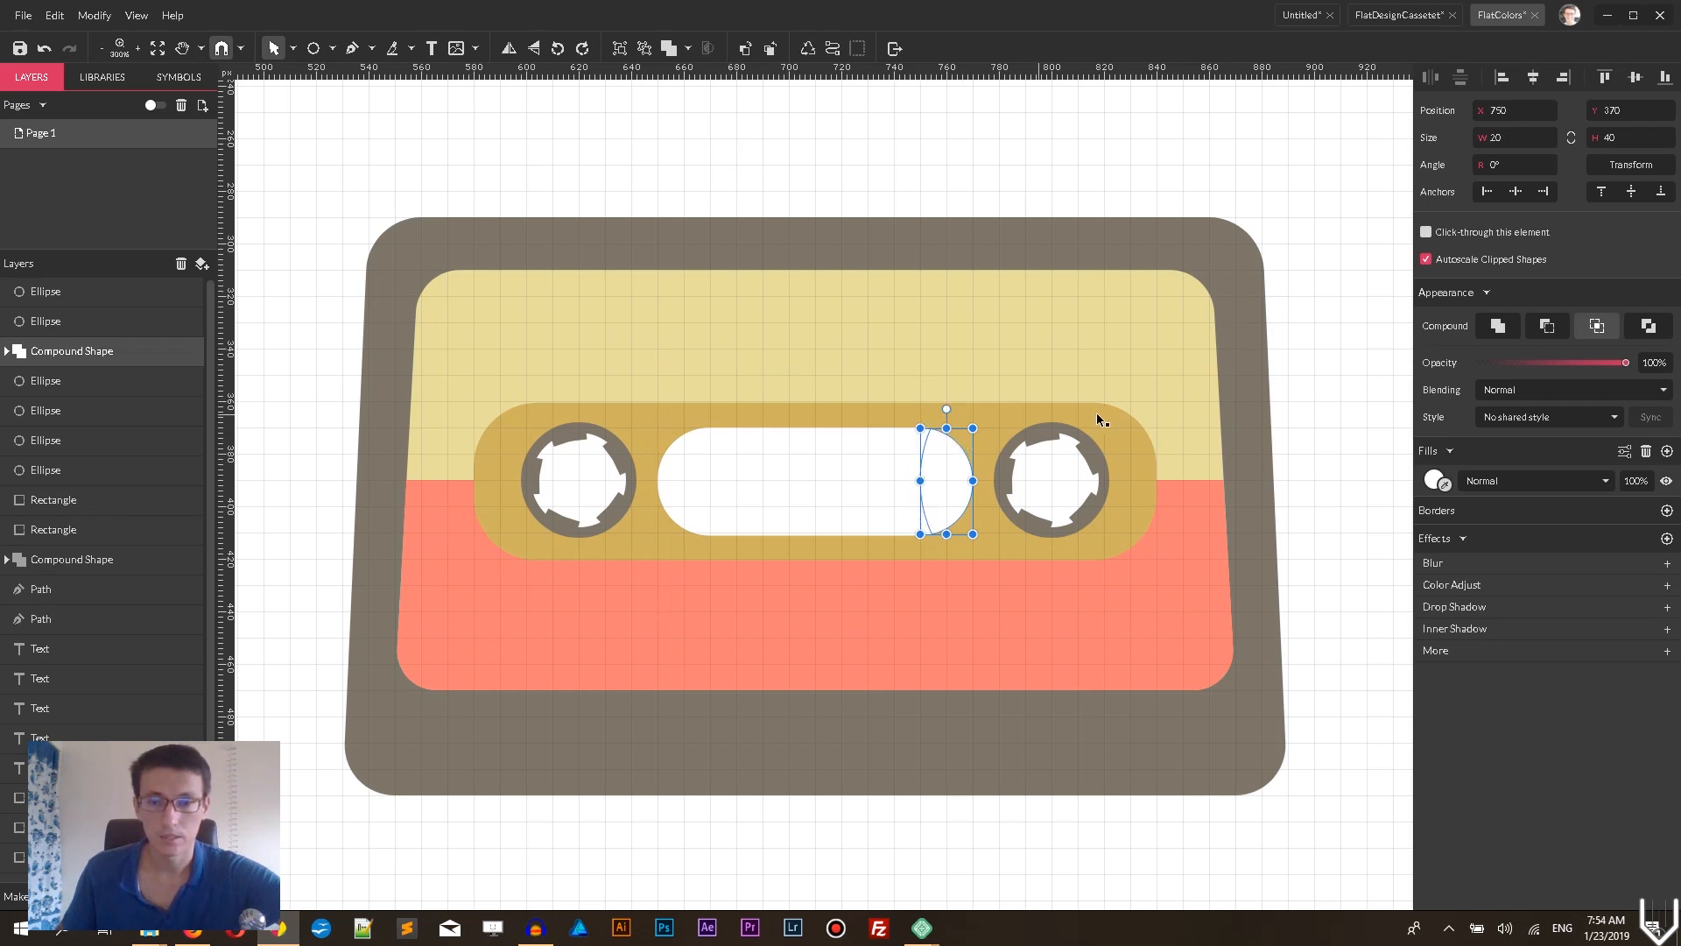
- Fill the intersected piece at the window's right end with the brown-gray sampled from the cassette body
left_click(1445, 484)
left_click(1123, 753)
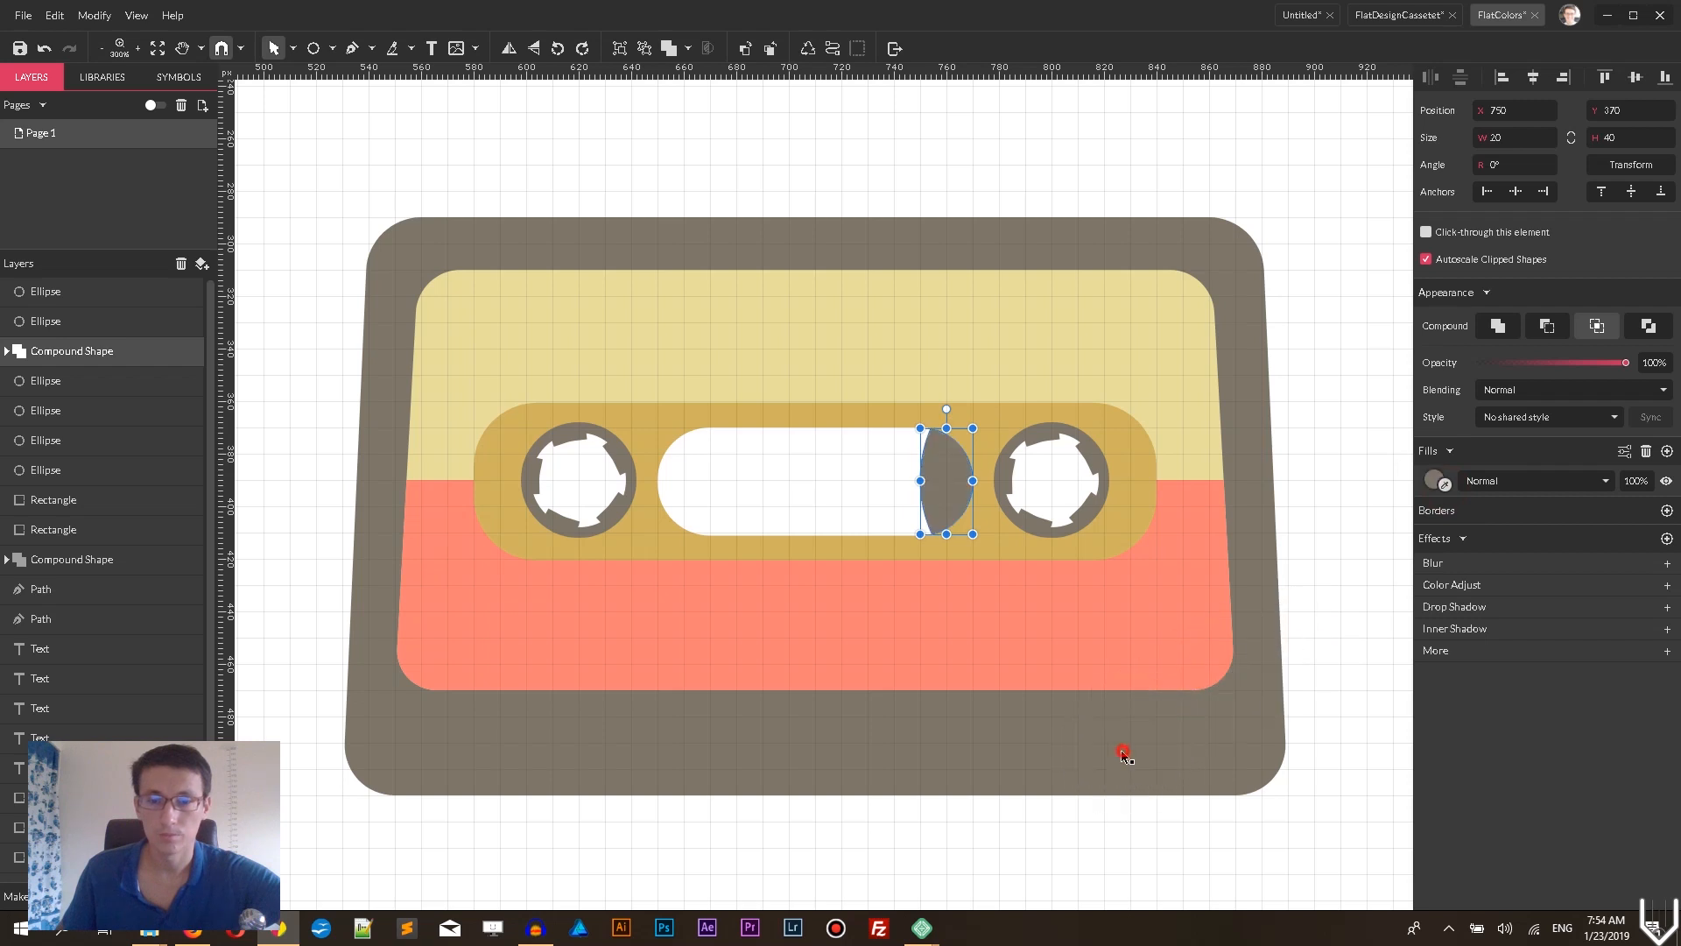
left_click(896, 219)
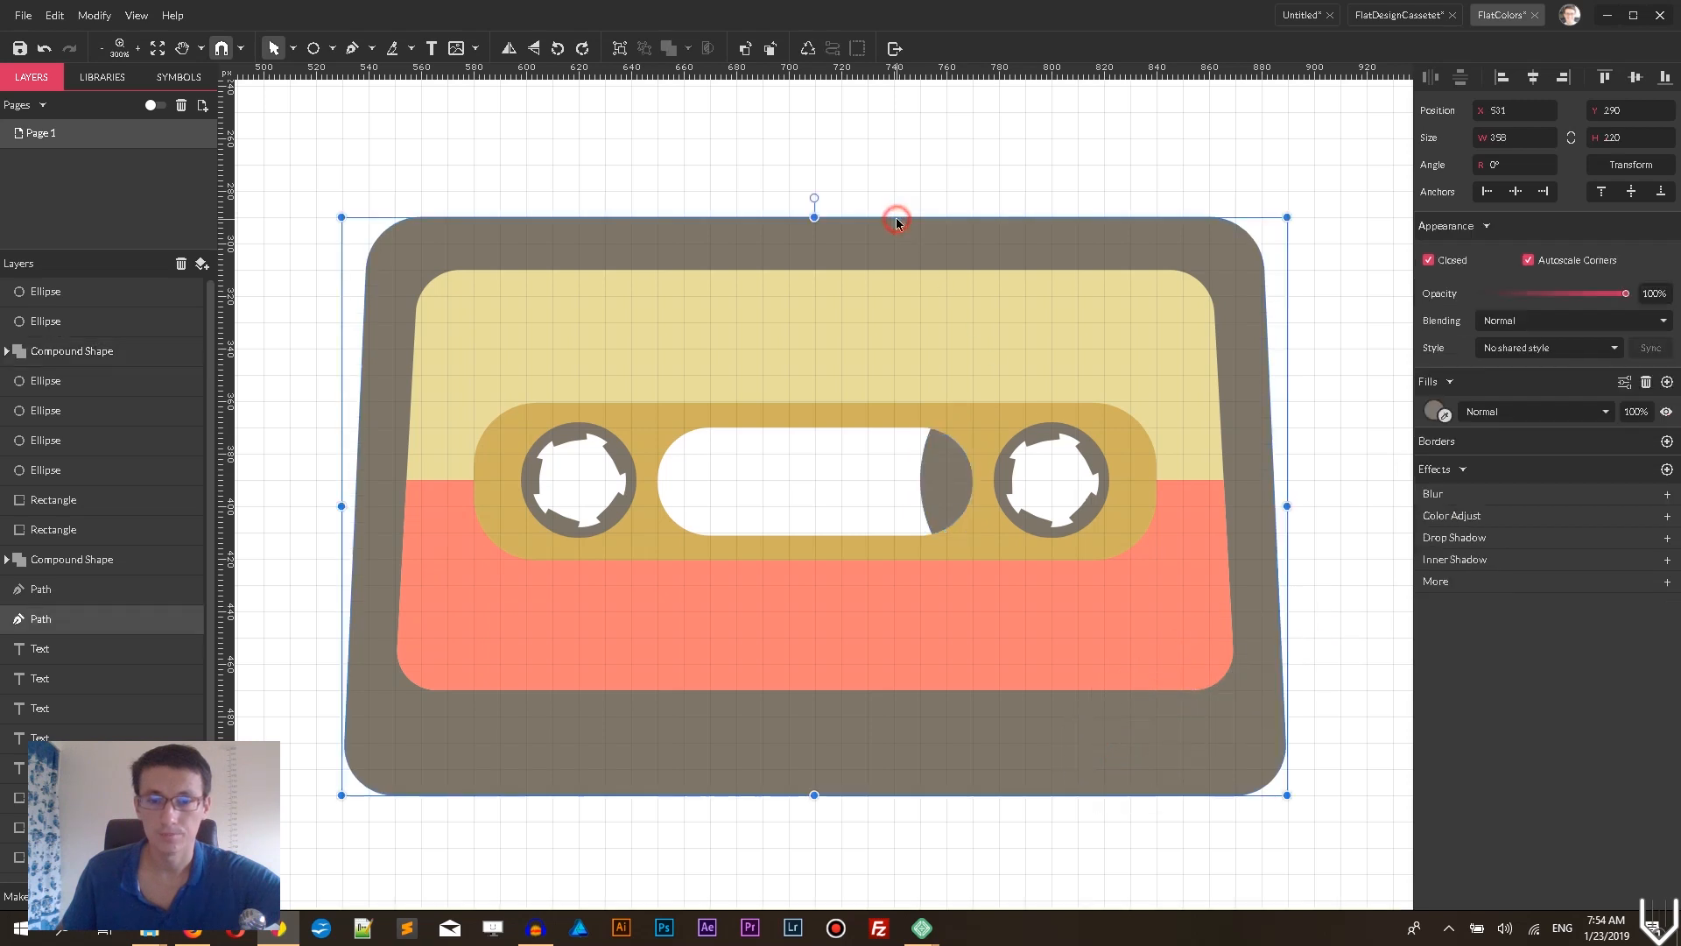
left_click(892, 159)
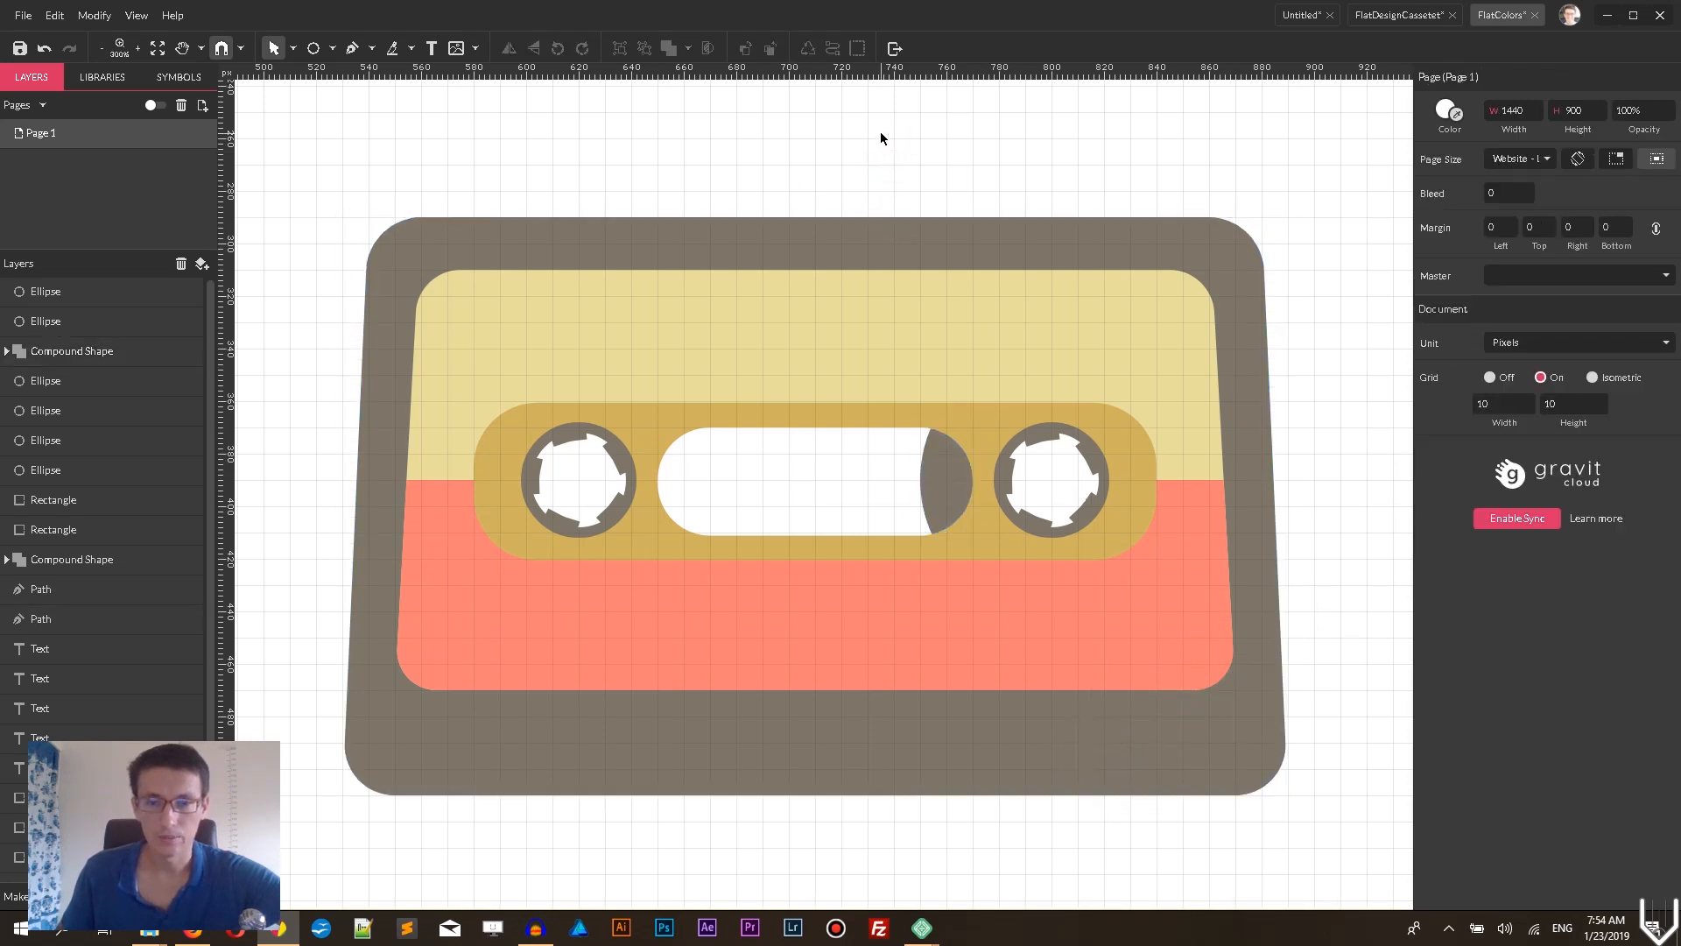
- Duplicate the left reel's white circle and enlarge the copy around its center to 80 by 80 px
left_click(584, 482)
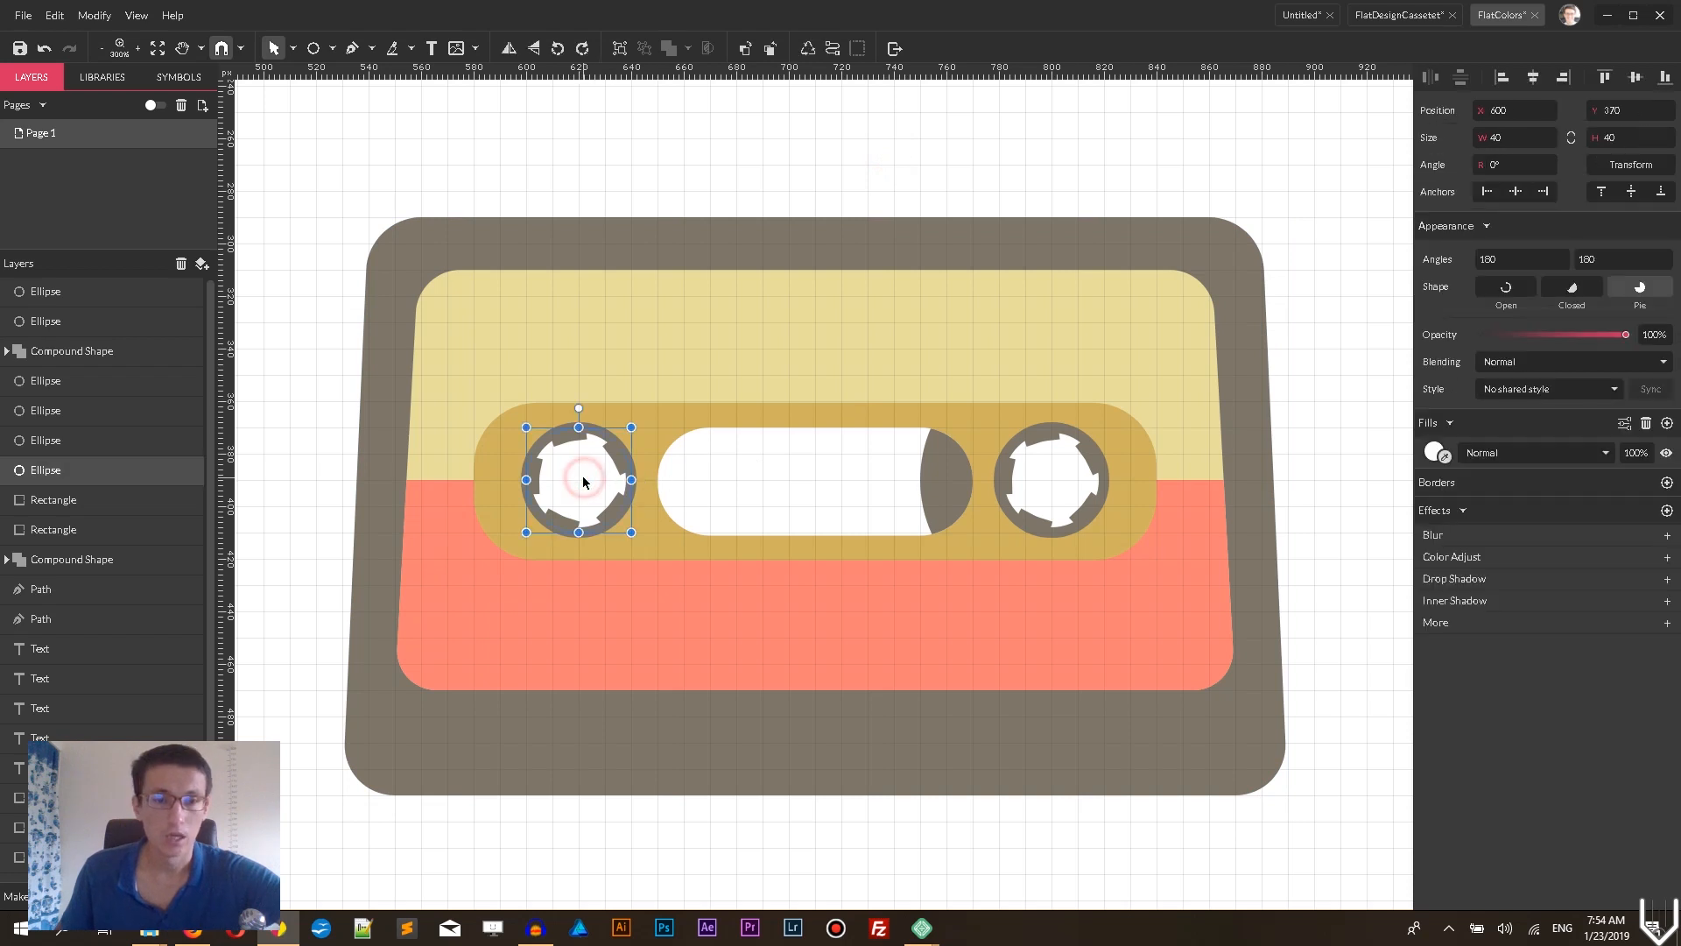
key("ctrl+d")
left_click_drag(632, 429, 679, 396)
left_click(758, 498)
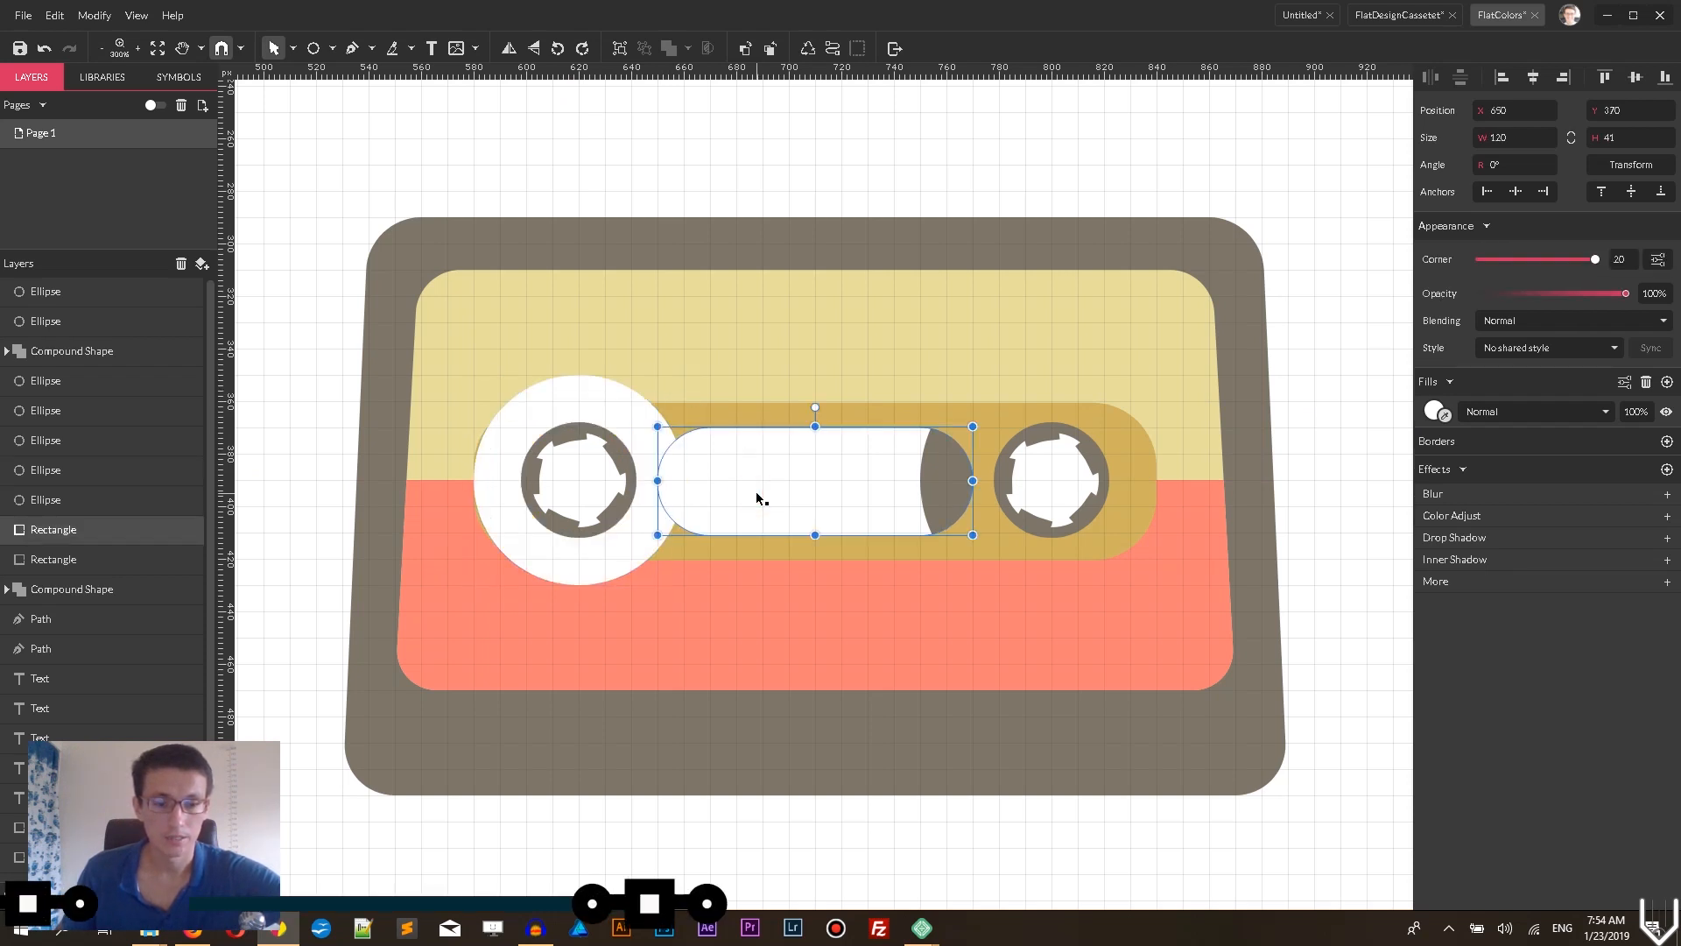
- Duplicate the white center window again and intersect the copy with the 80 px white circle
key("ctrl+d")
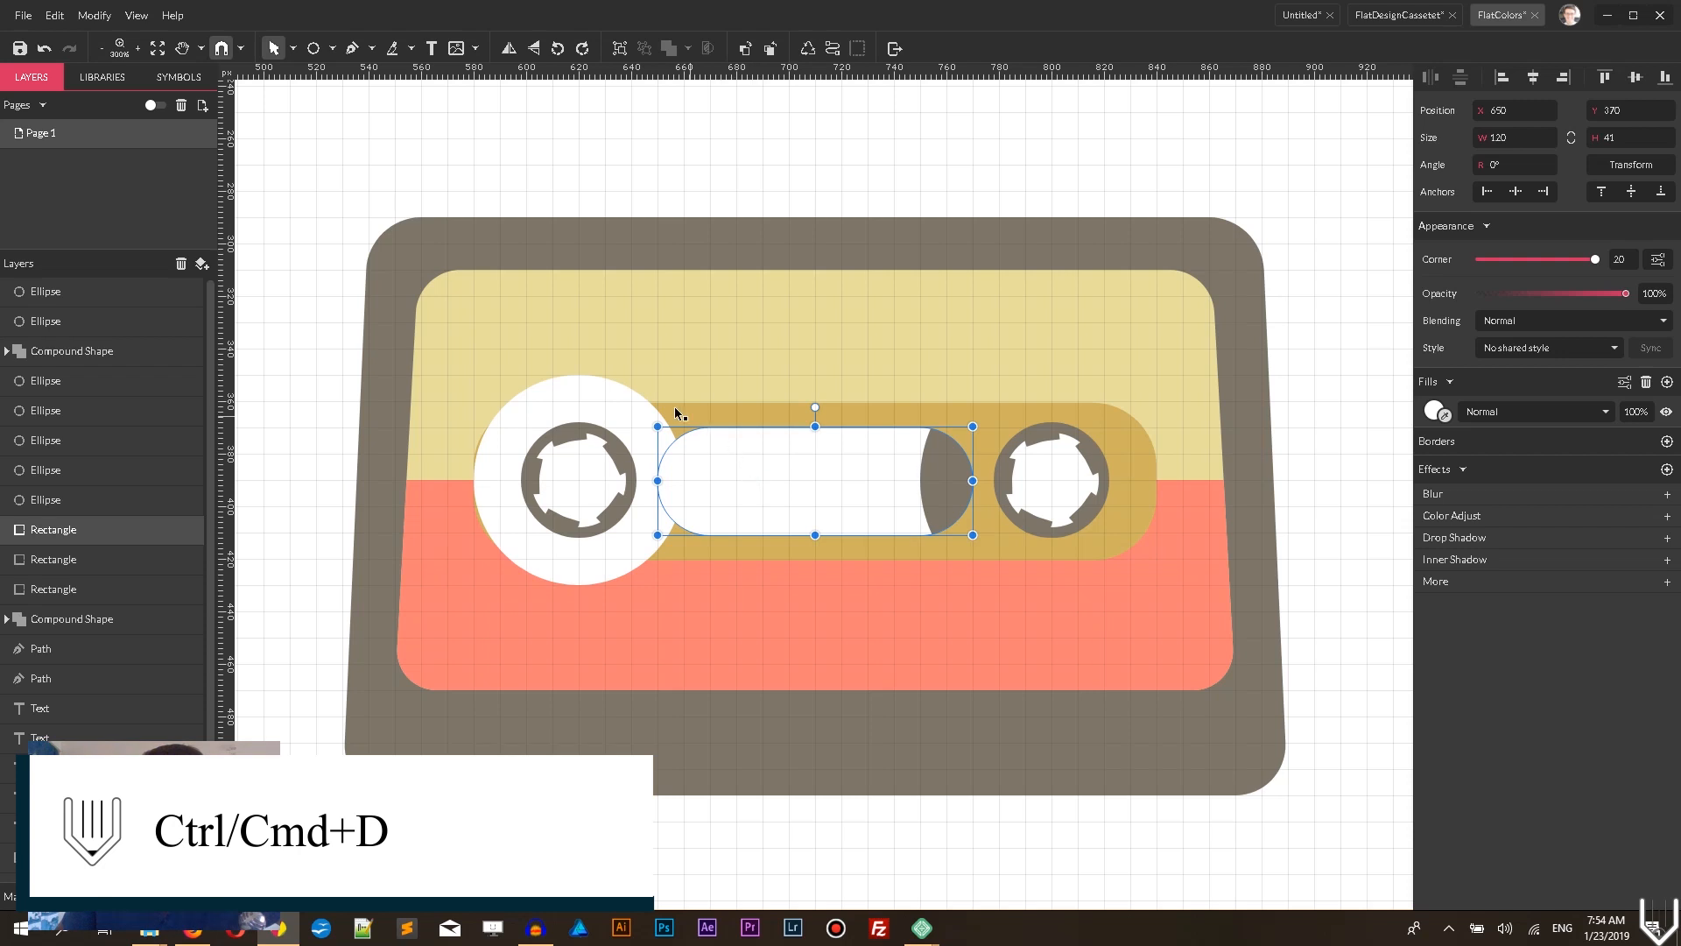
left_click(599, 395, "shift")
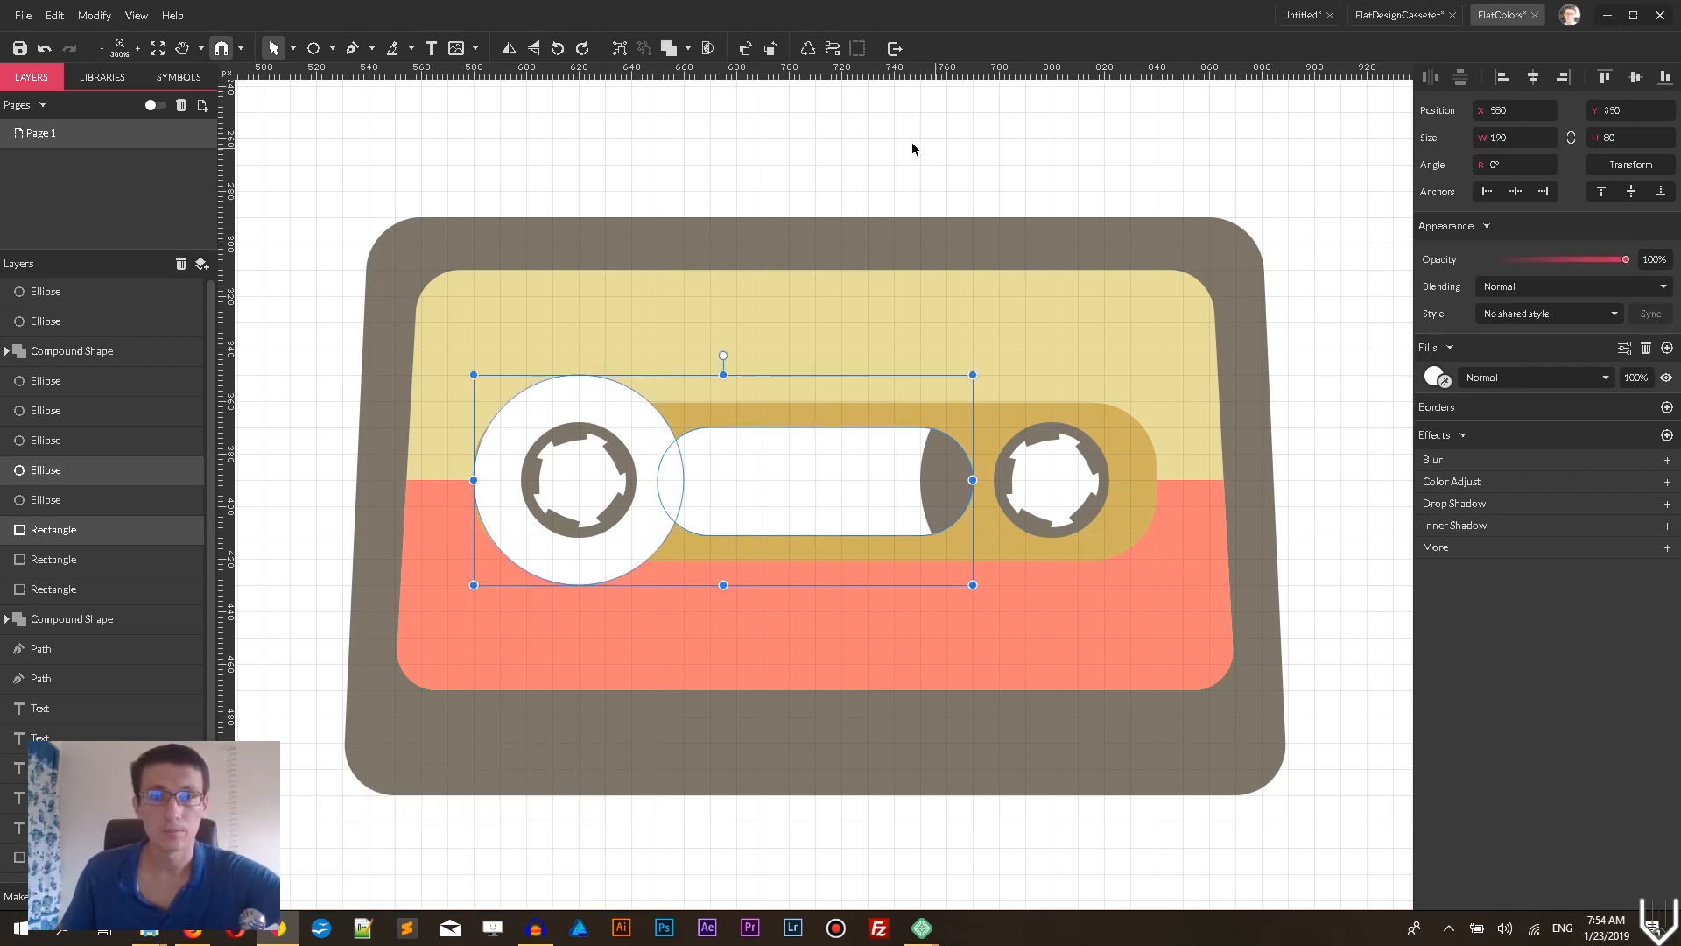
left_click(688, 48)
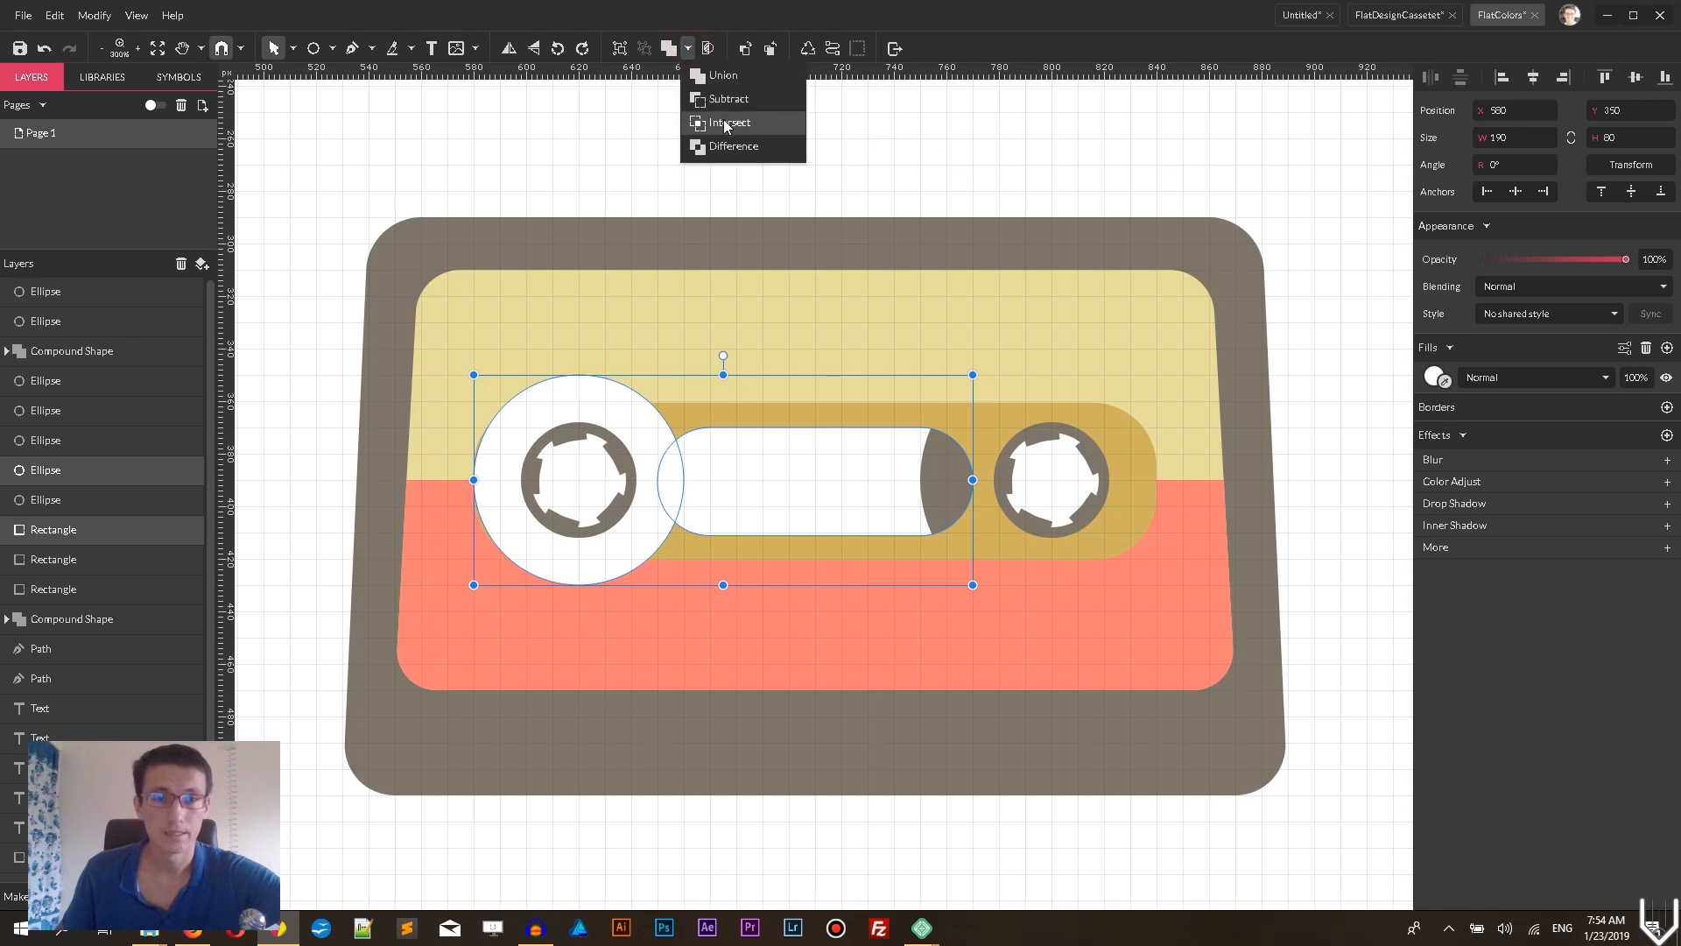
left_click(725, 124)
- Fill the intersected piece at the window's left end with the brown-gray sampled from the right-end piece
left_click(1444, 484)
left_click(948, 470)
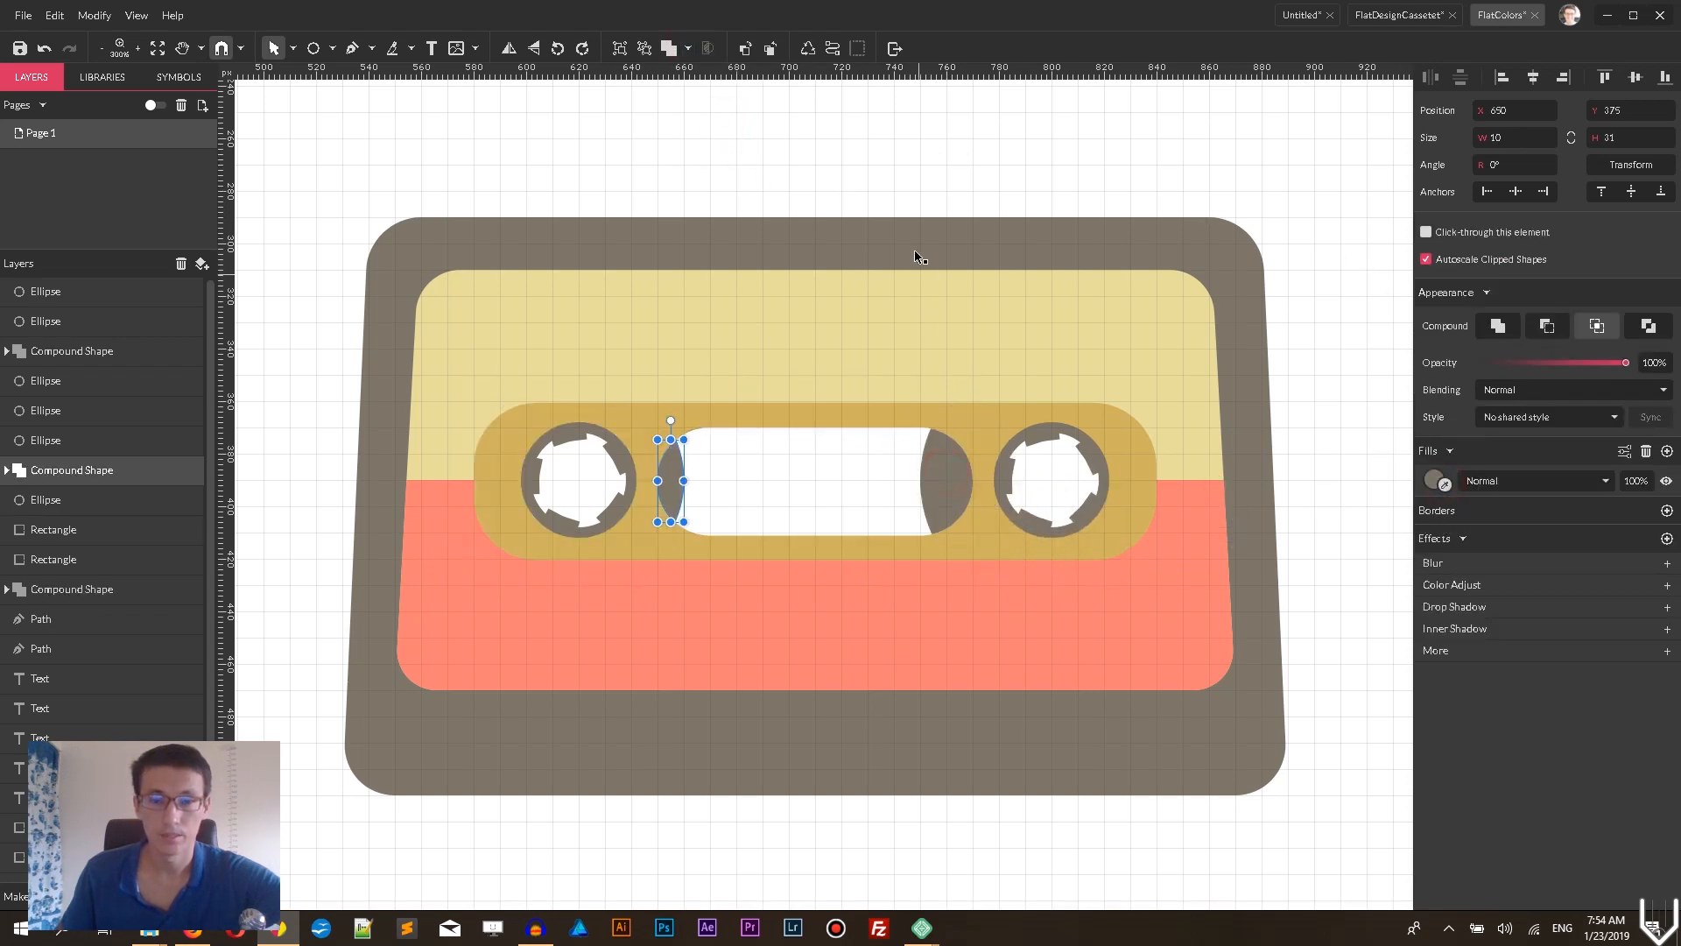
left_click(893, 195)
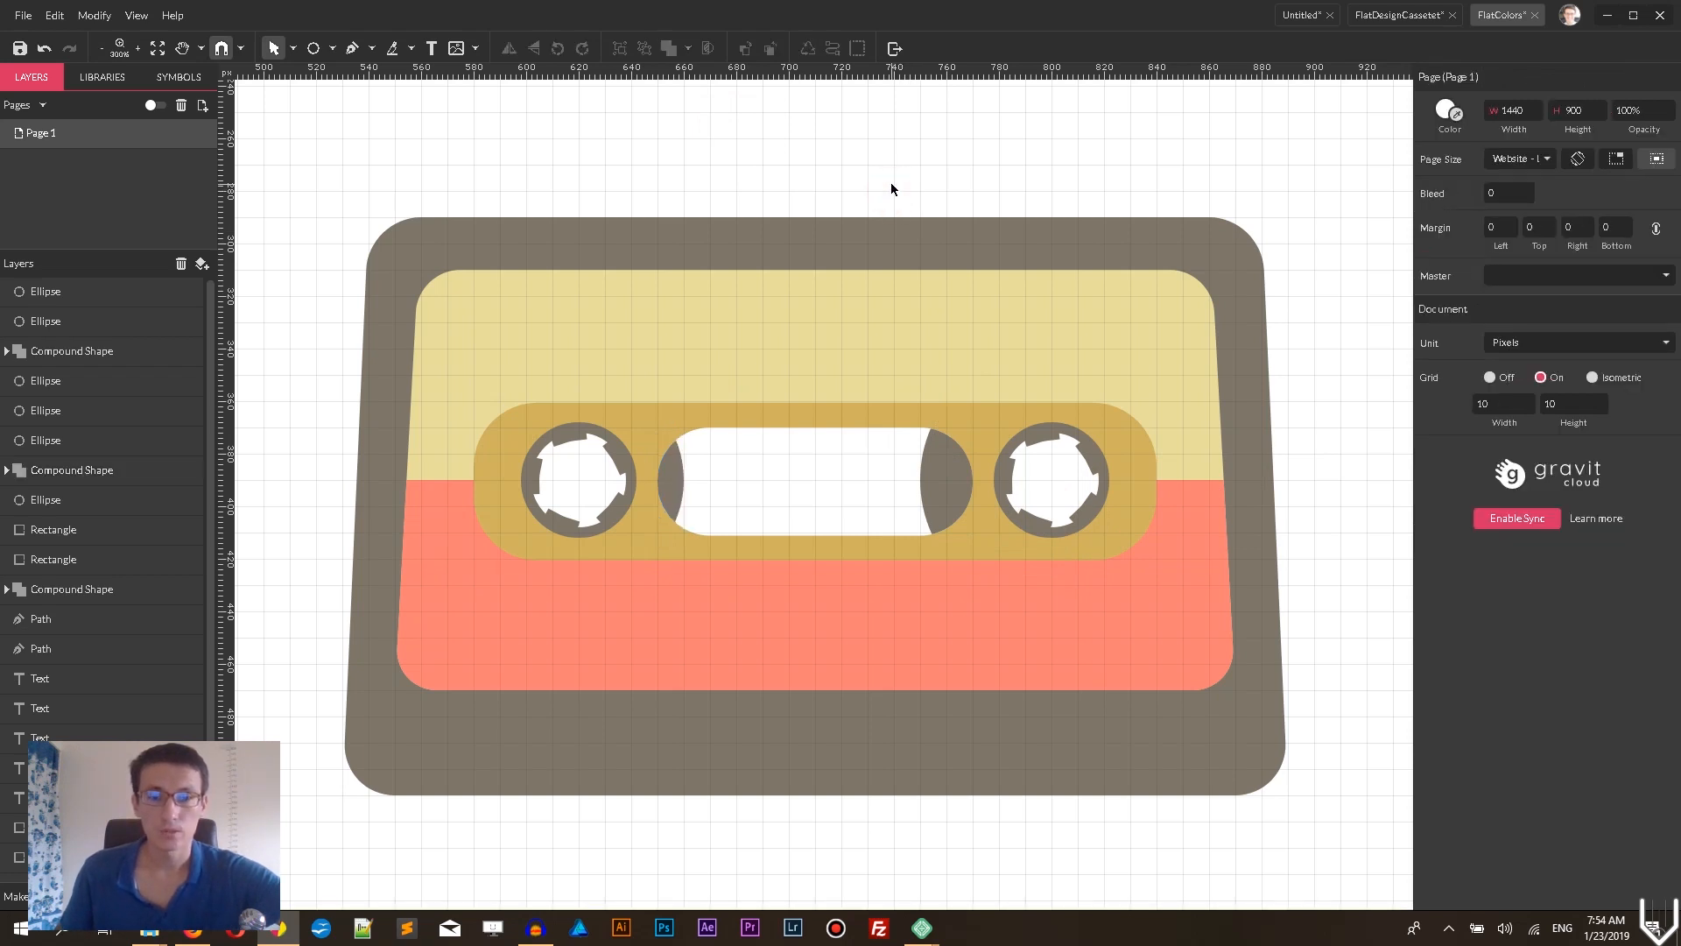
- Duplicate the cassette body and move the copy straight down to Y 470, below the label
scroll(891, 182, "down", 3)
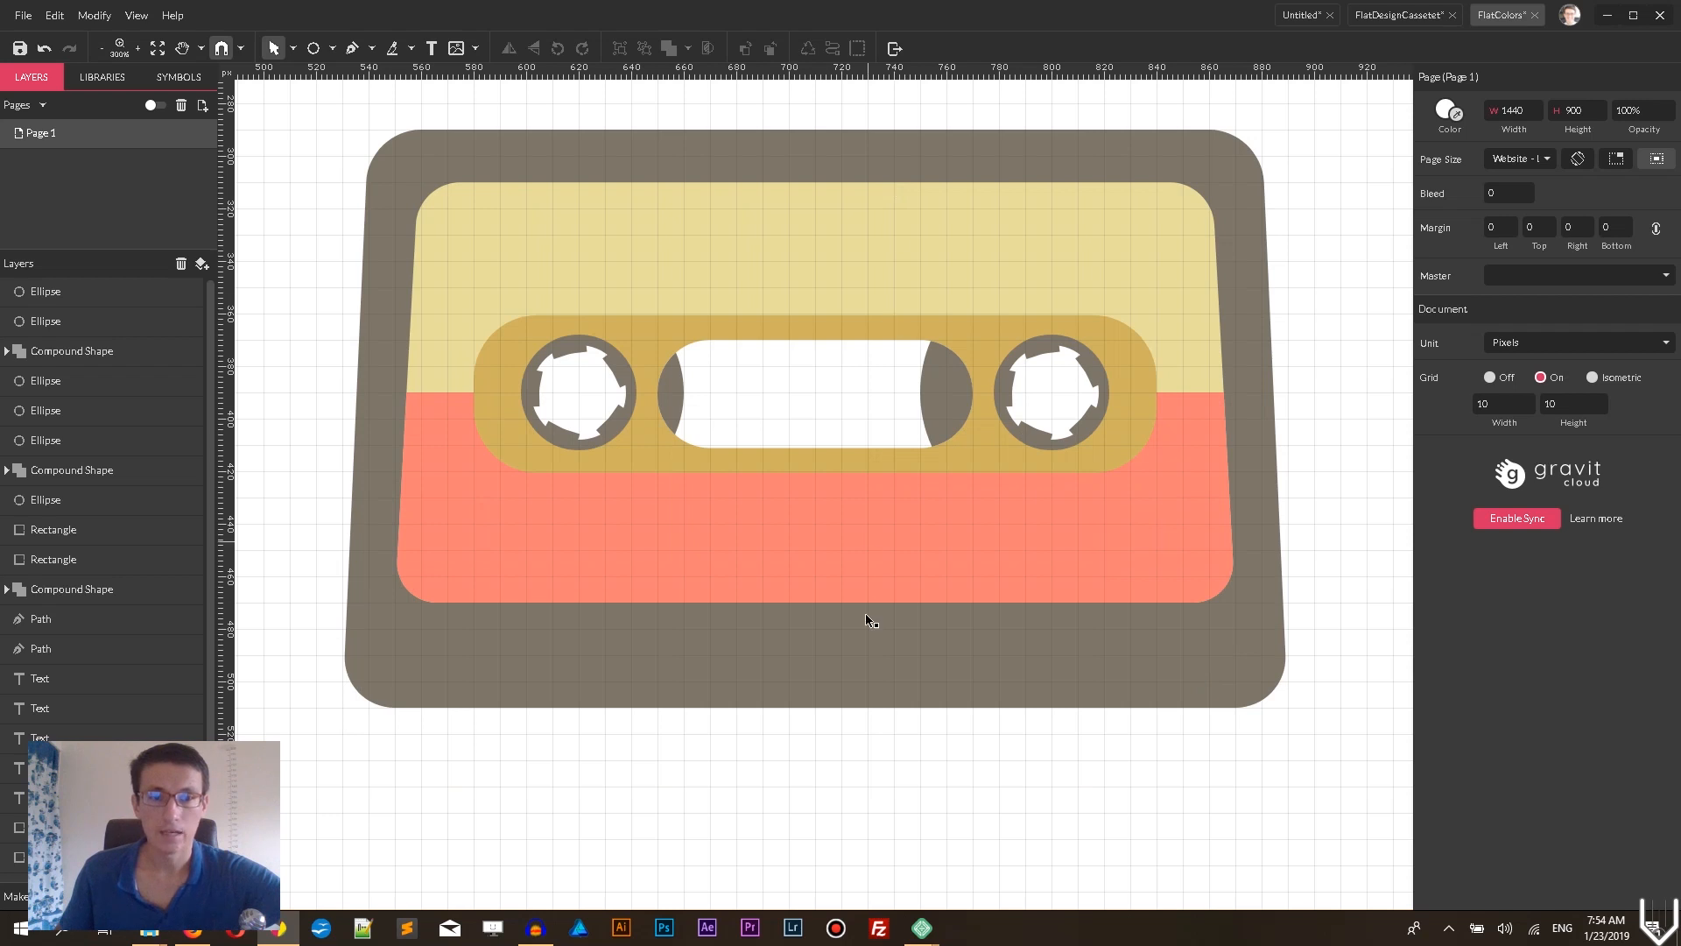
left_click(859, 652)
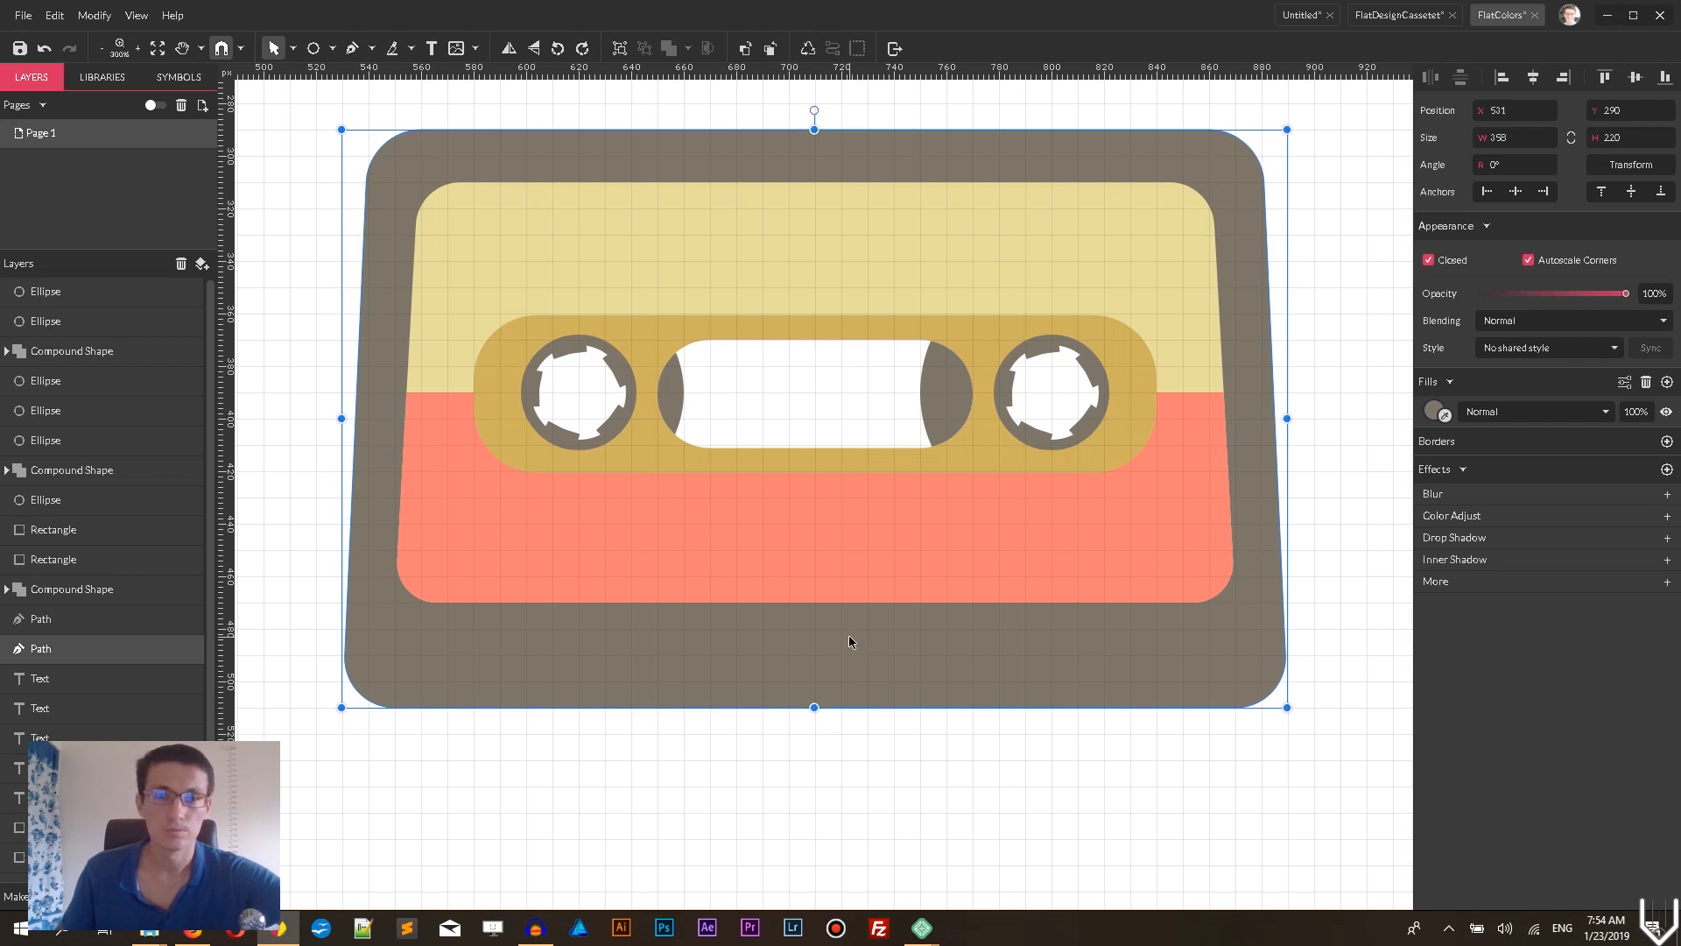
key("ctrl+d")
left_click_drag(862, 678, 858, 901)
scroll(876, 601, "down", 1)
scroll(876, 600, "down", 6)
left_click_drag(872, 264, 869, 514)
scroll(865, 503, "up", 7)
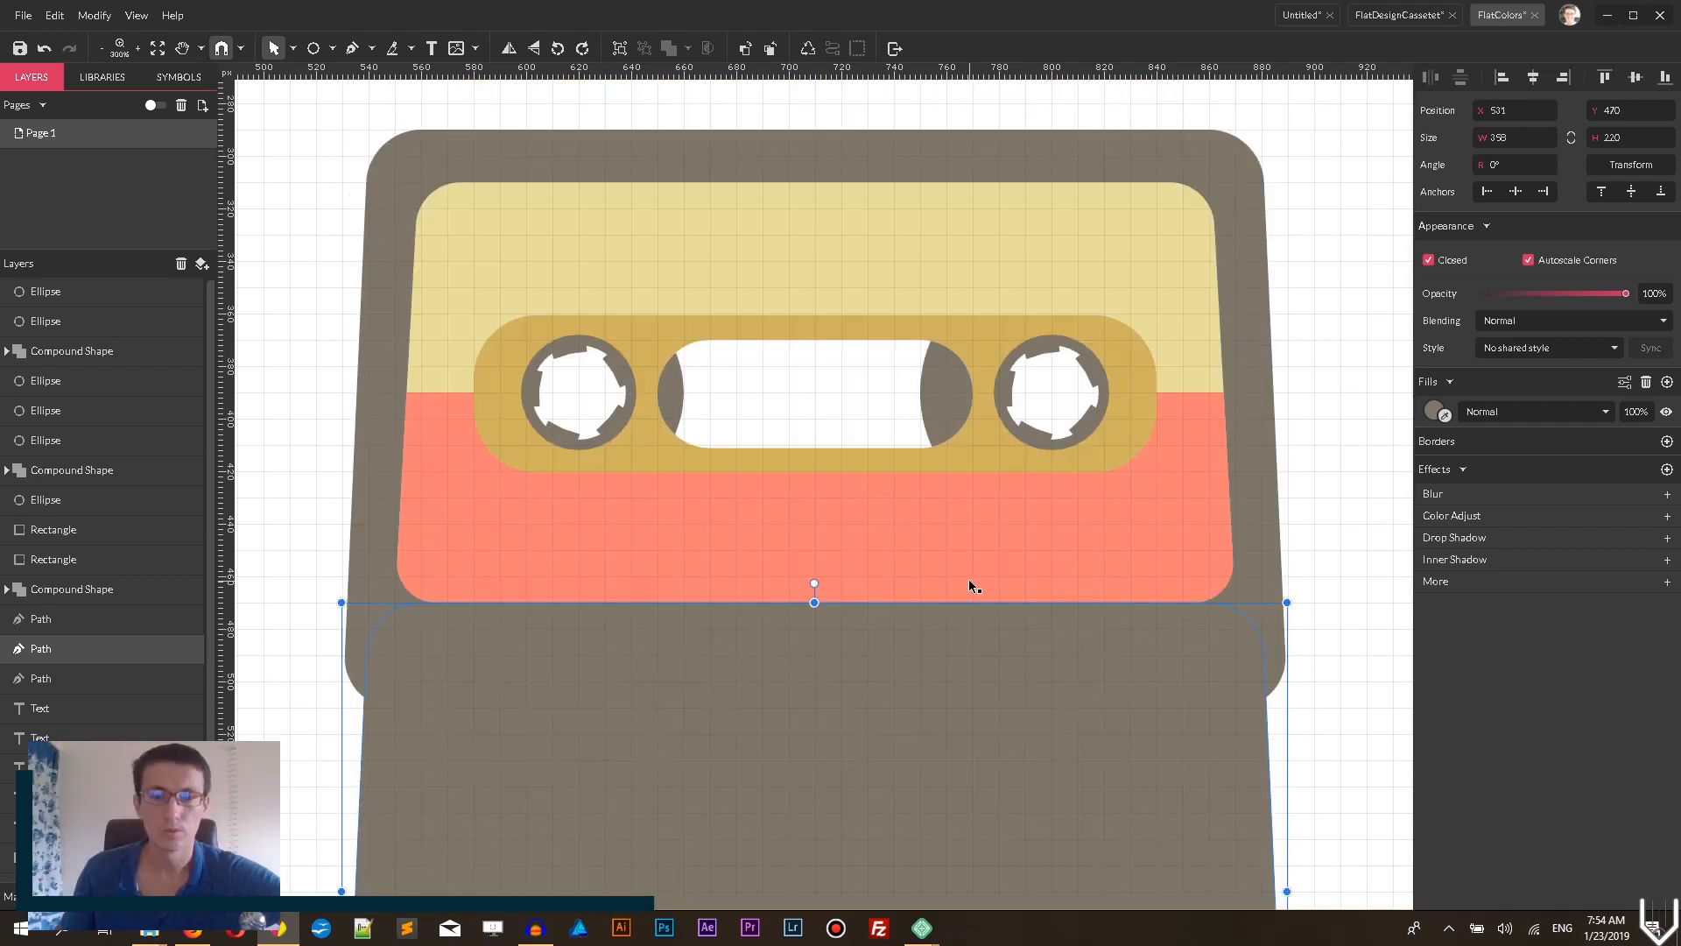
- Shrink the body copy to 179 by 40 px at X 621, Y 480, overlapping the cassette's lower edge
scroll(969, 560, "down", 4)
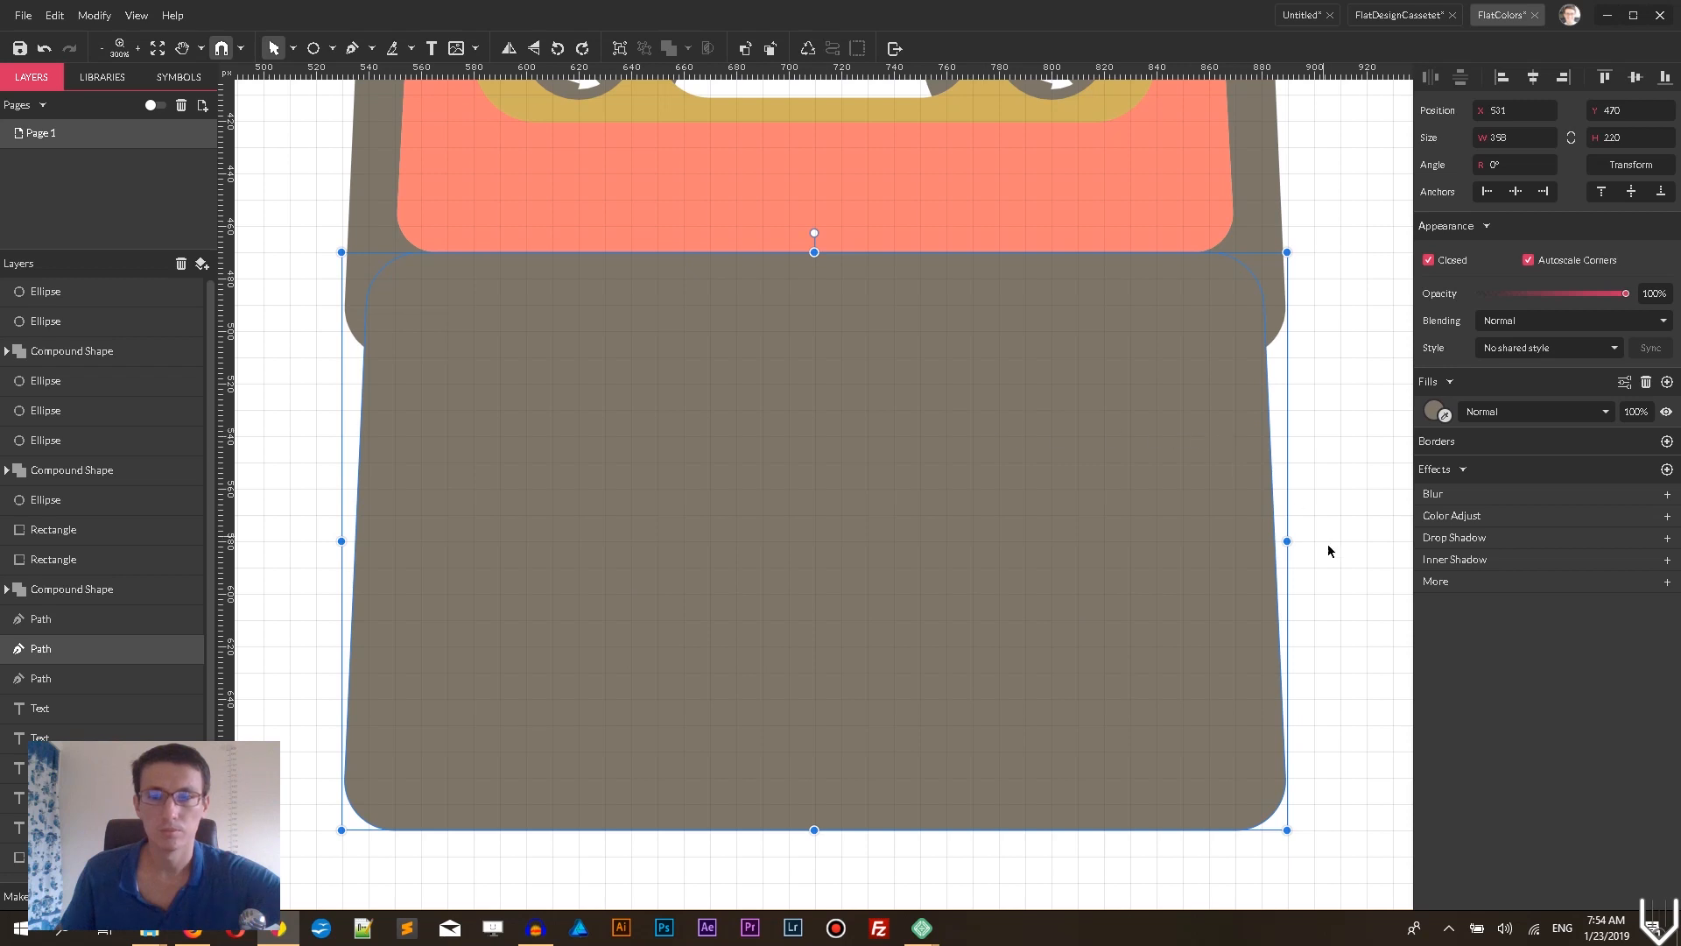
left_click_drag(1288, 541, 1044, 545)
left_click_drag(815, 252, 814, 279)
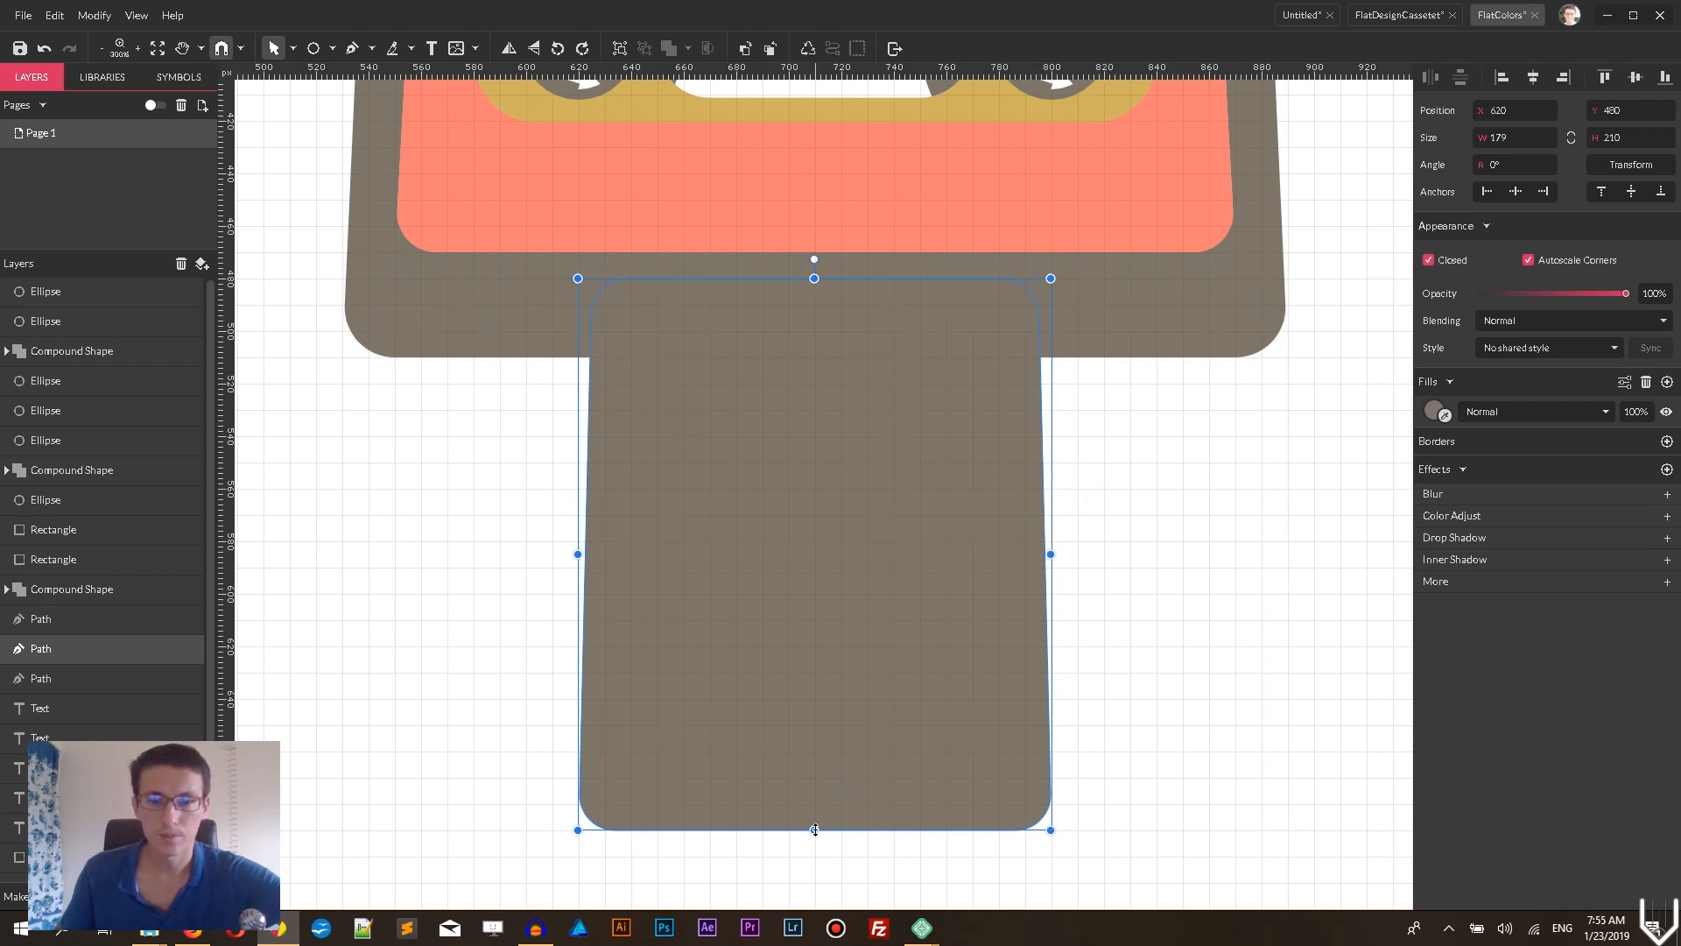
left_click_drag(814, 829, 814, 383)
scroll(721, 404, "up", 2)
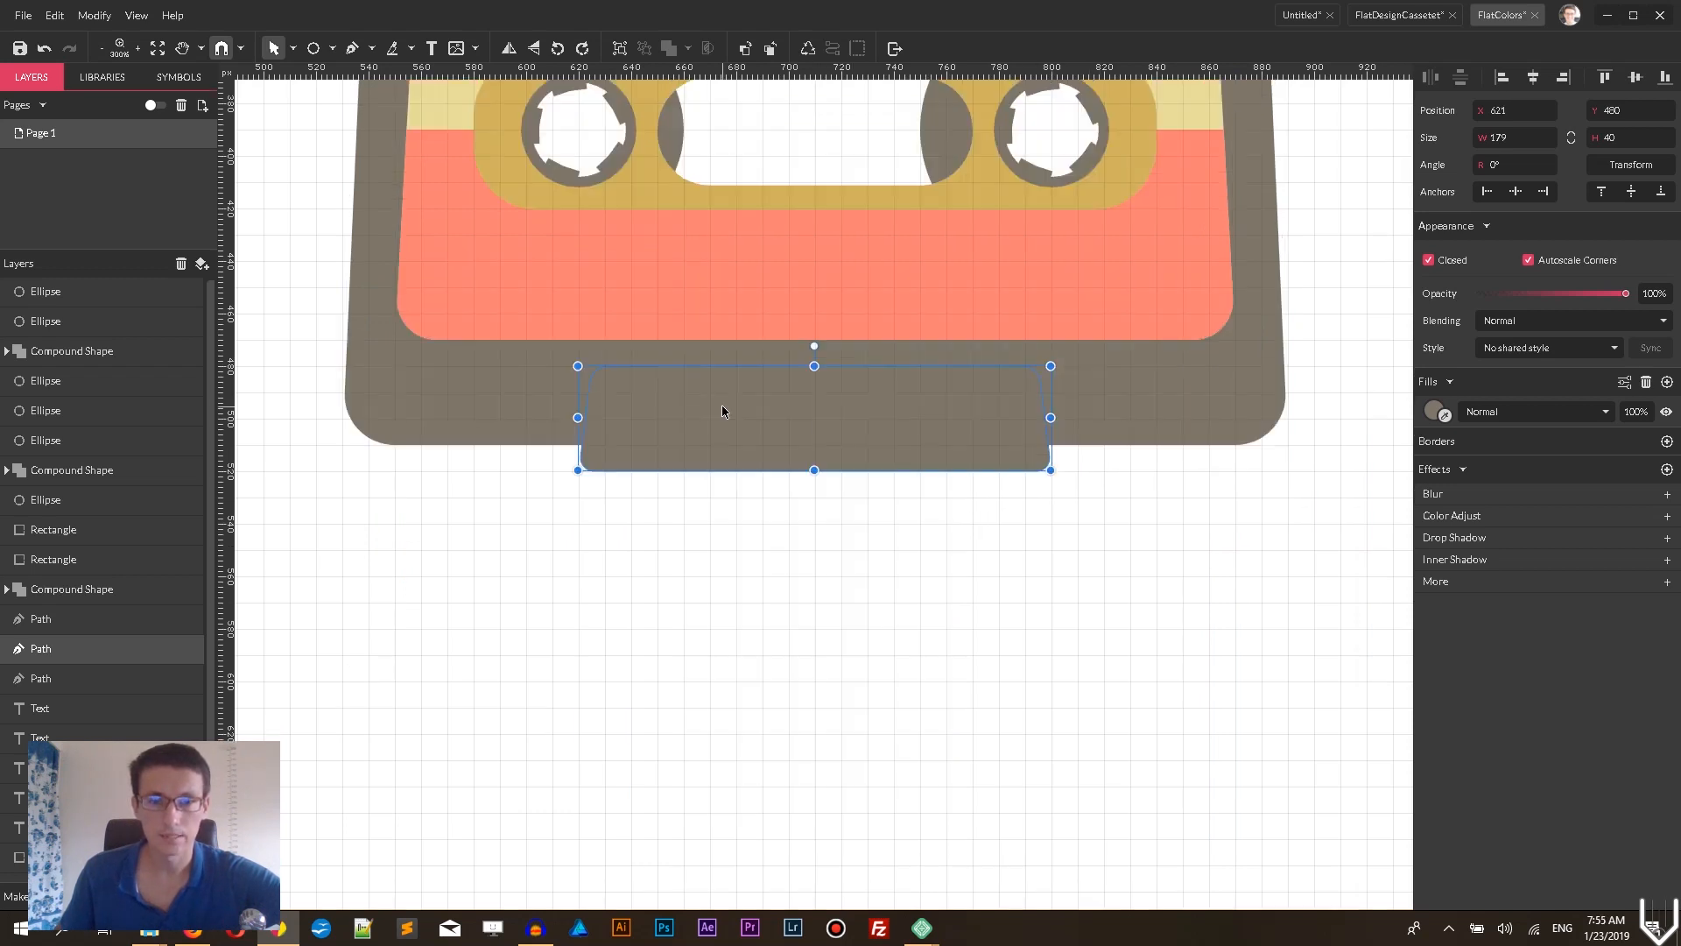
- Fill the small trapezoid at the cassette's lower edge with a dark brown
left_click(487, 391)
left_click(645, 470)
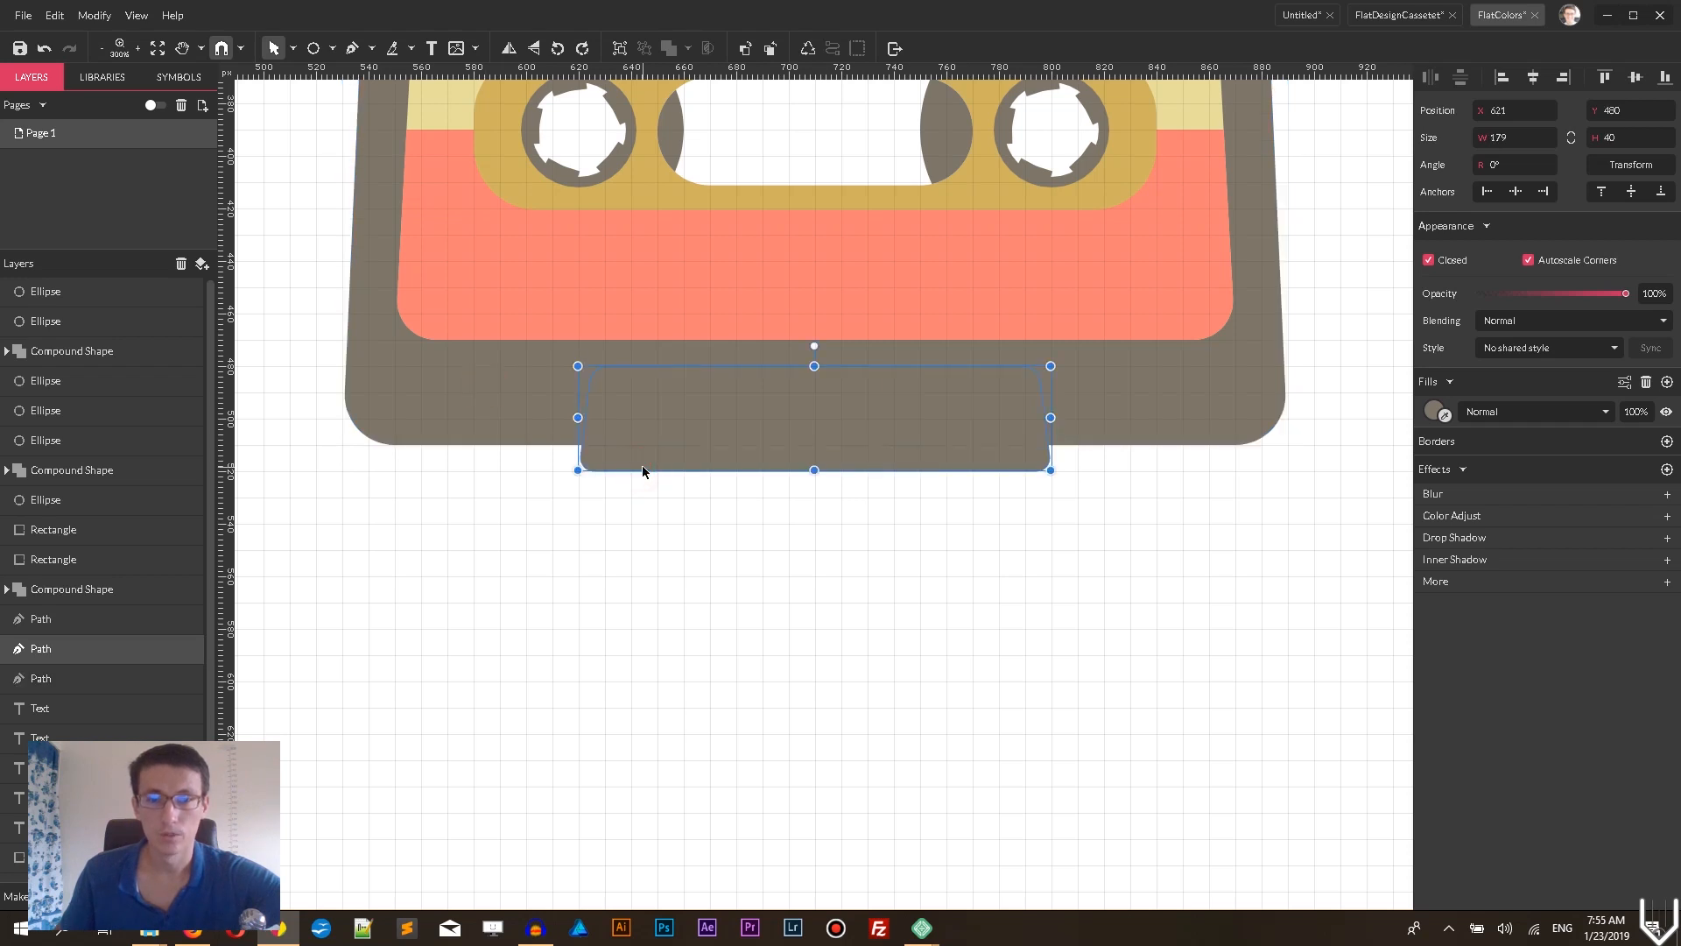
left_click(1432, 410)
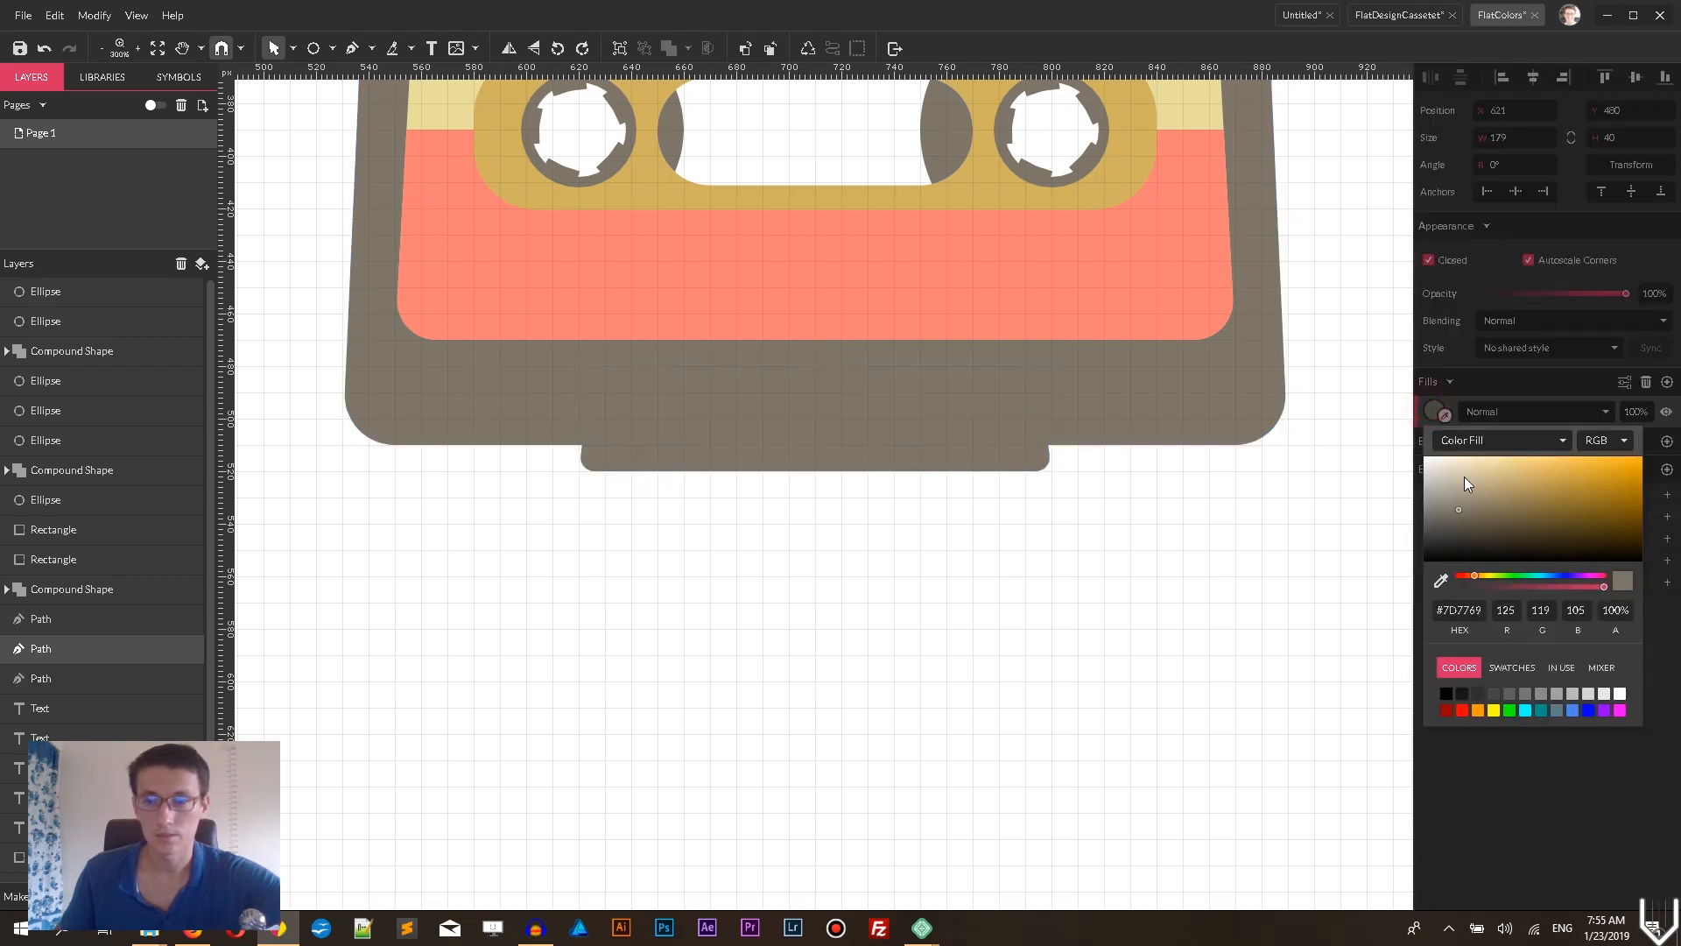
left_click_drag(1464, 515, 1474, 537)
left_click(1054, 565)
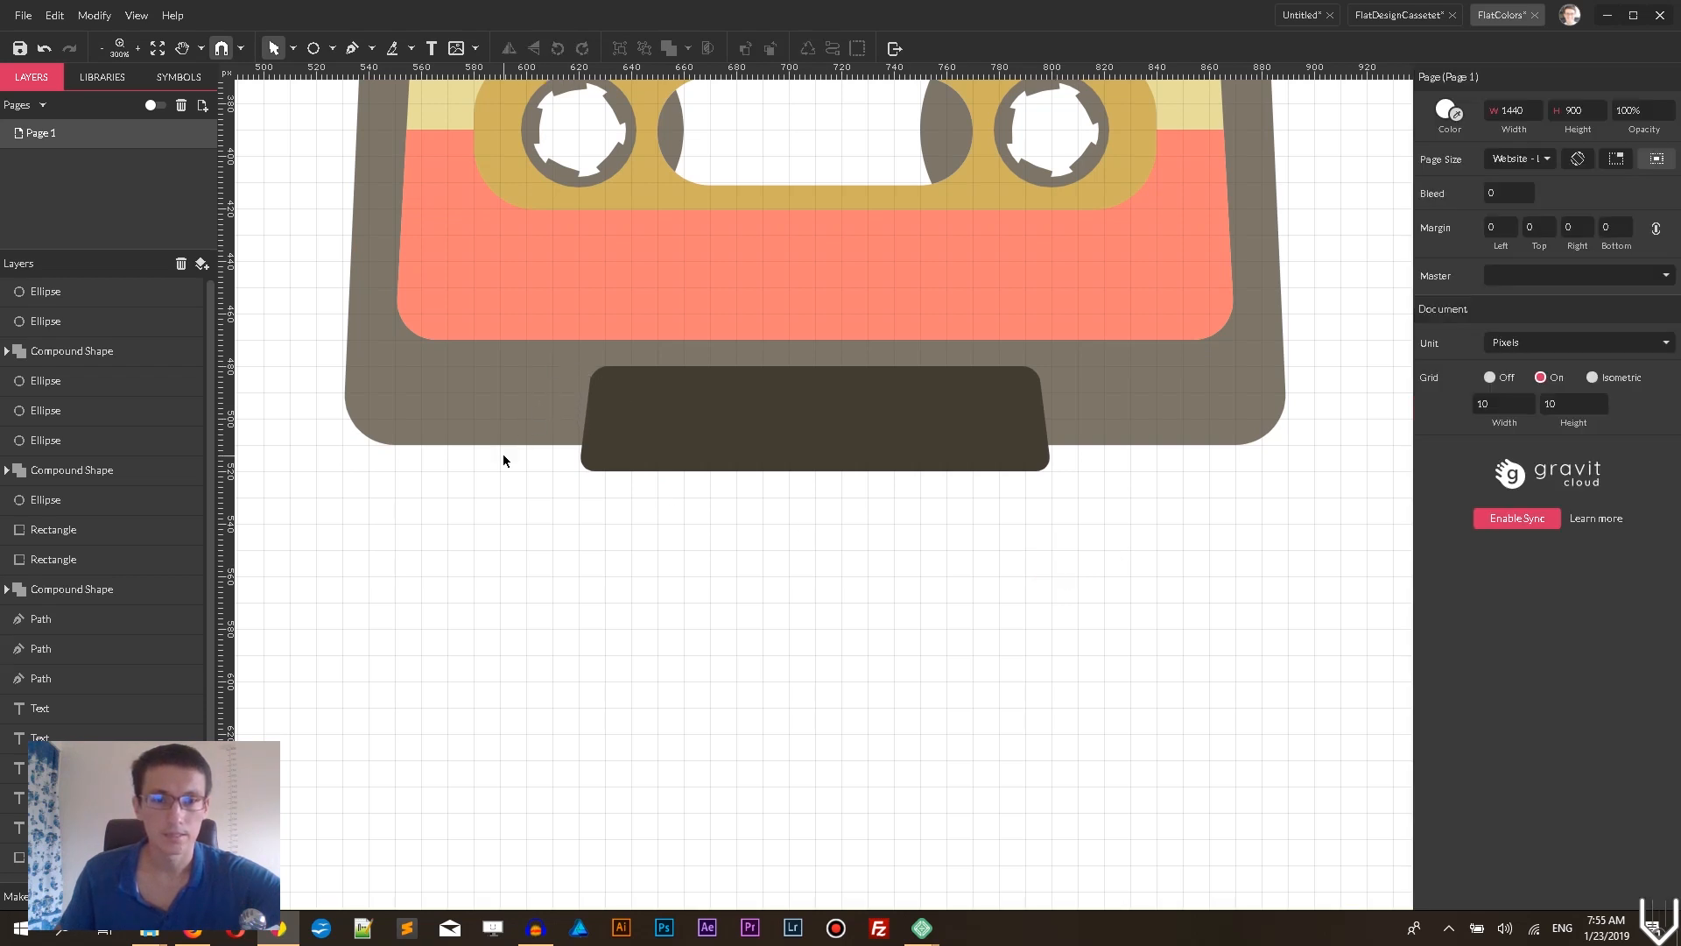
- Show the artwork in outline view
left_click(138, 21)
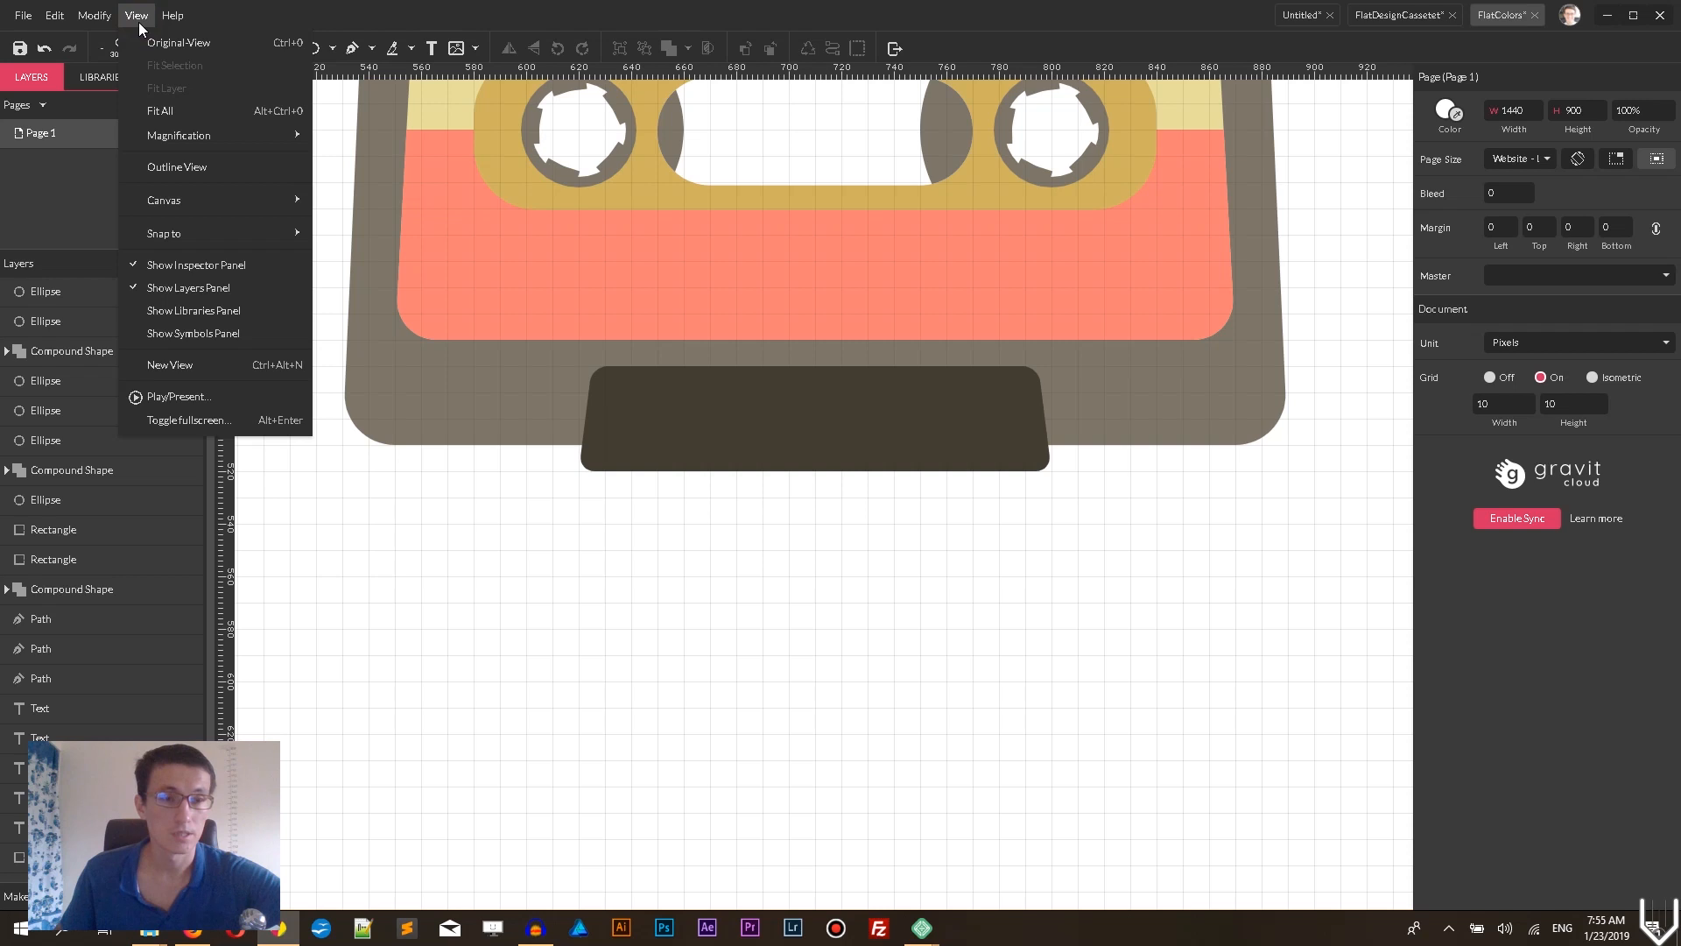
left_click(170, 167)
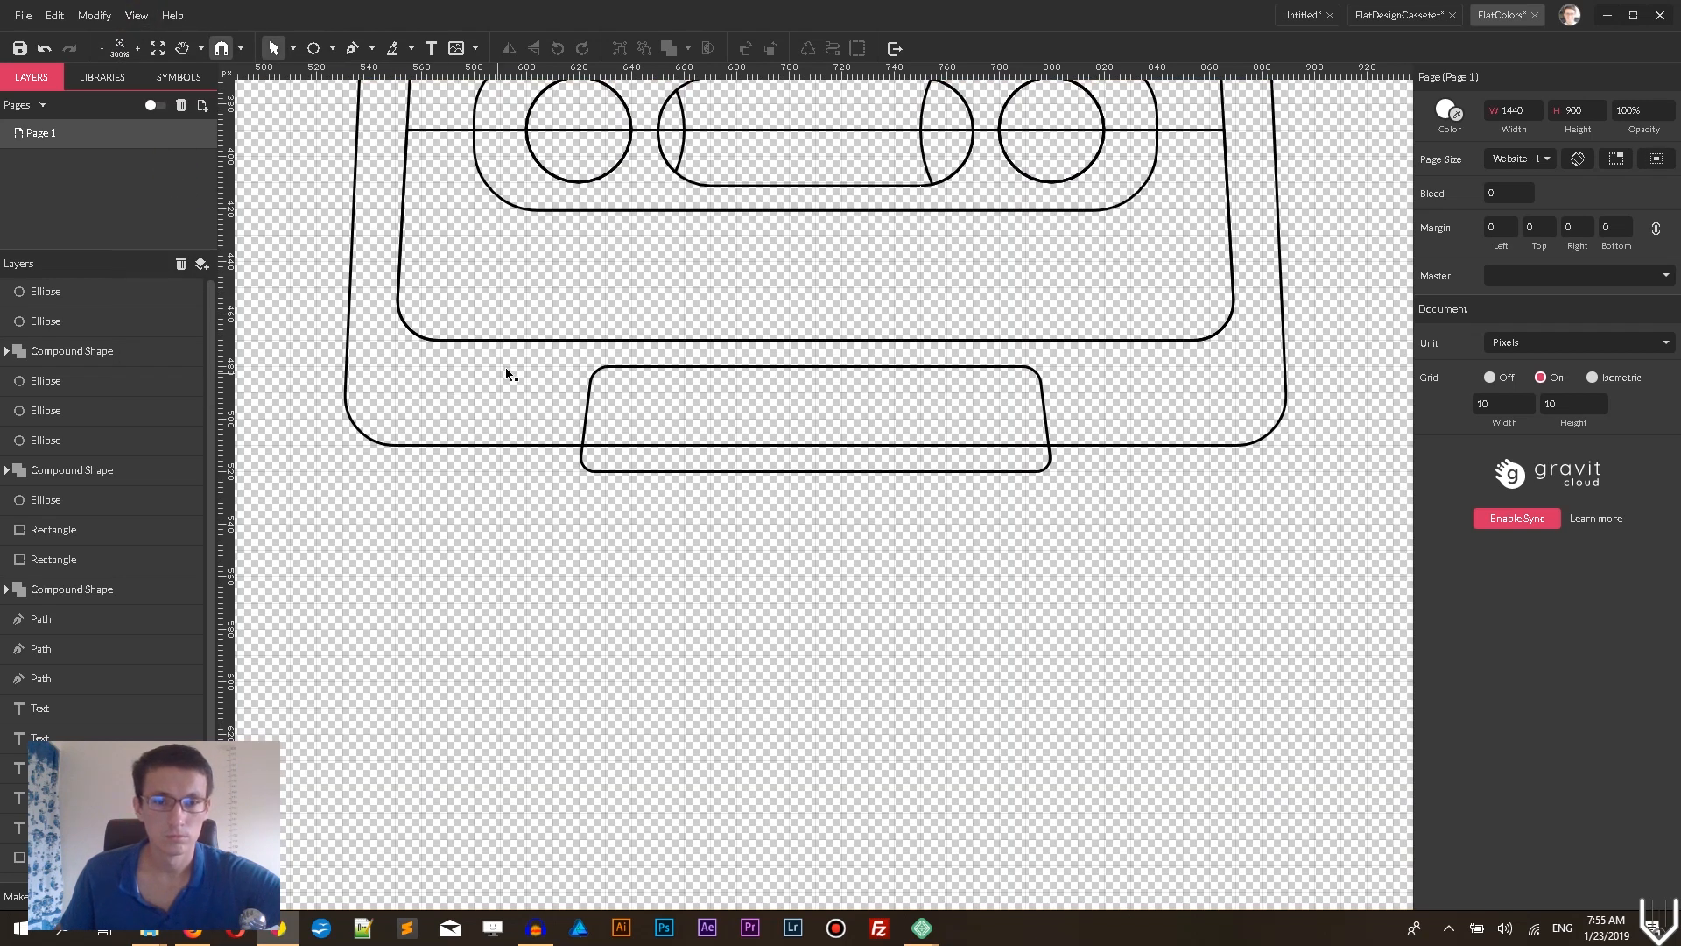
- Turn off outline view and select the dark brown trapezoid at the cassette's lower edge
left_click(137, 15)
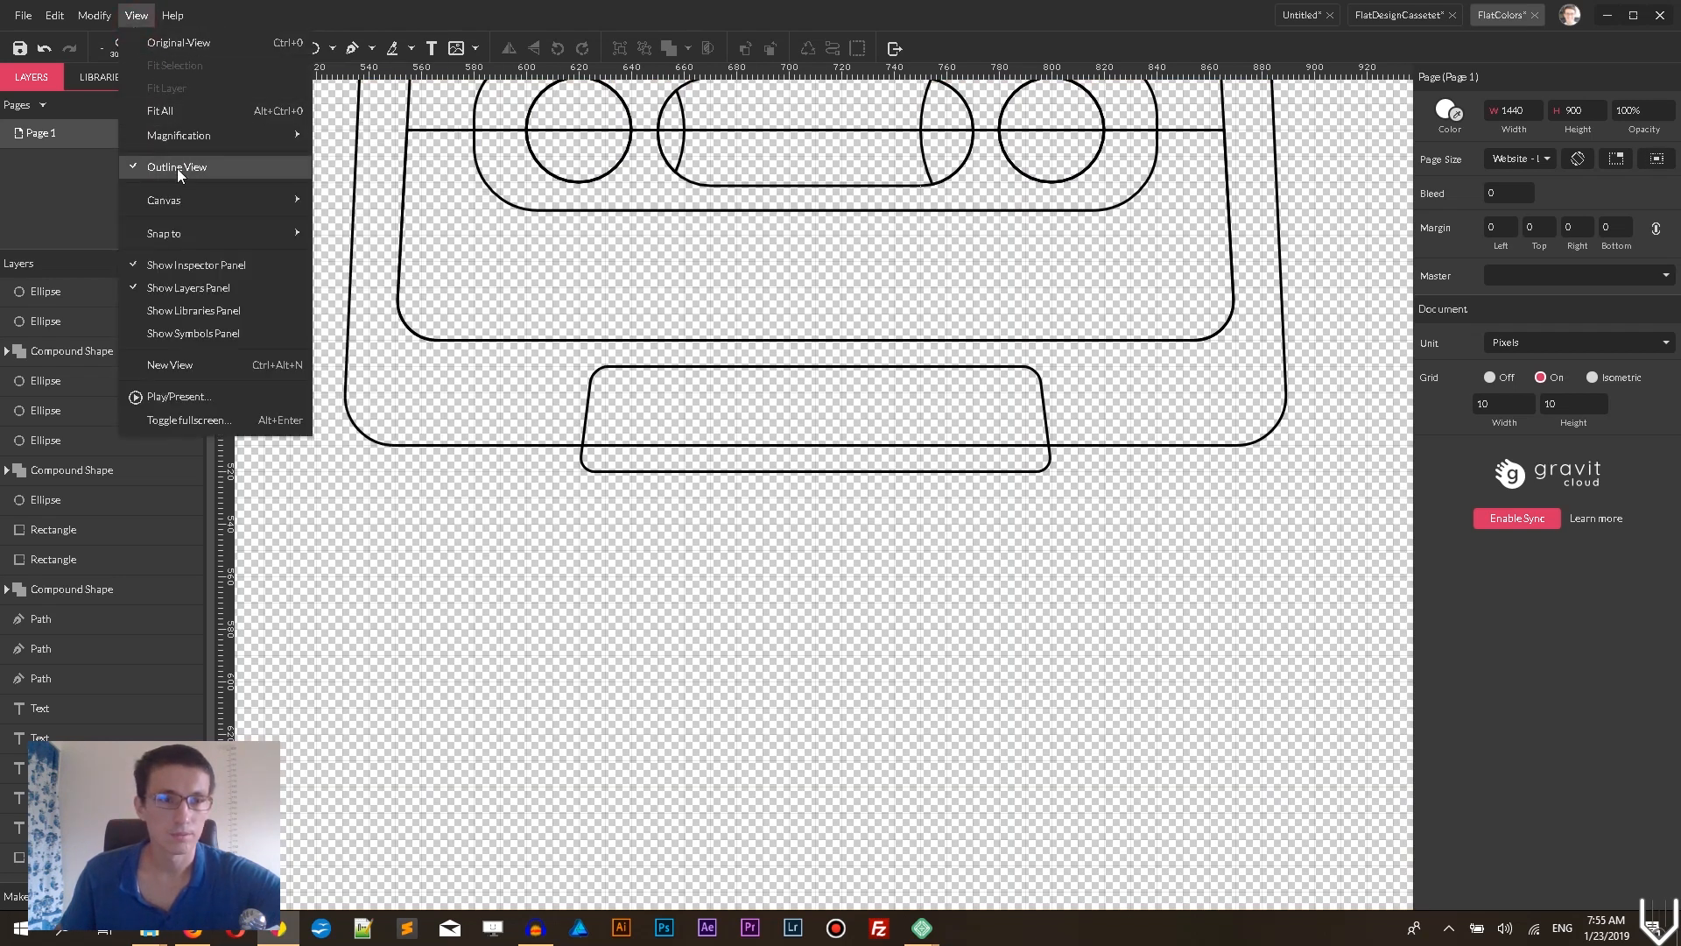
left_click(178, 168)
left_click(640, 398)
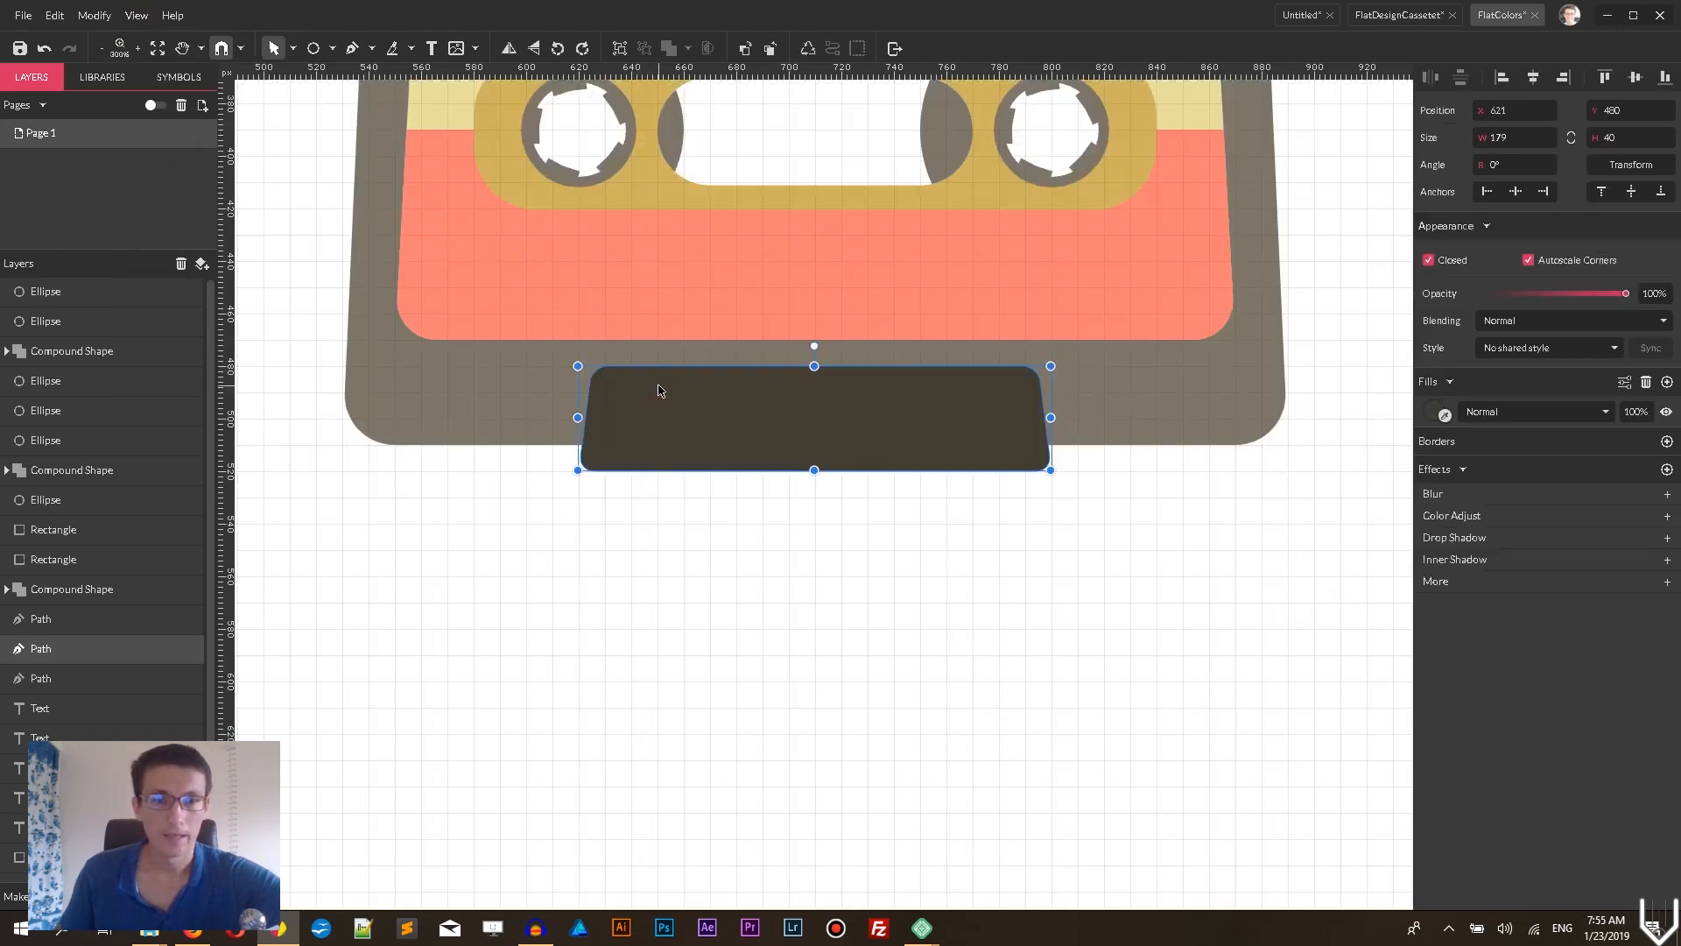
- Duplicate the cassette body and intersect the copy with the dark trapezoid to trim its overhang at the lower edge
left_click(472, 386)
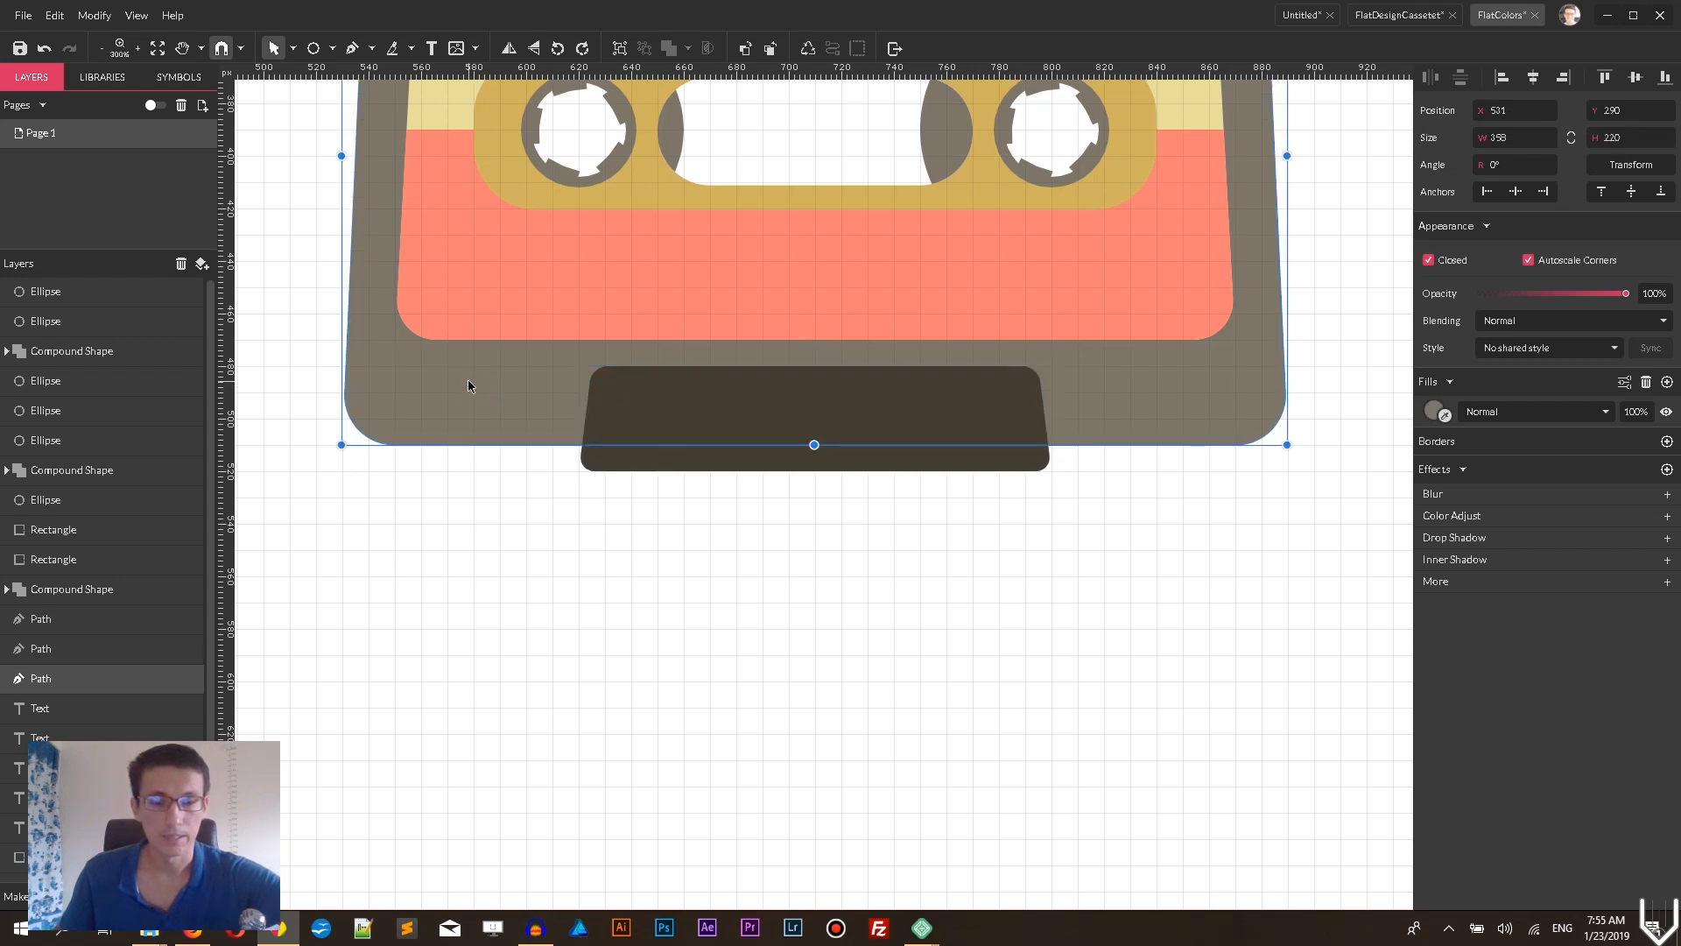
key("ctrl+d")
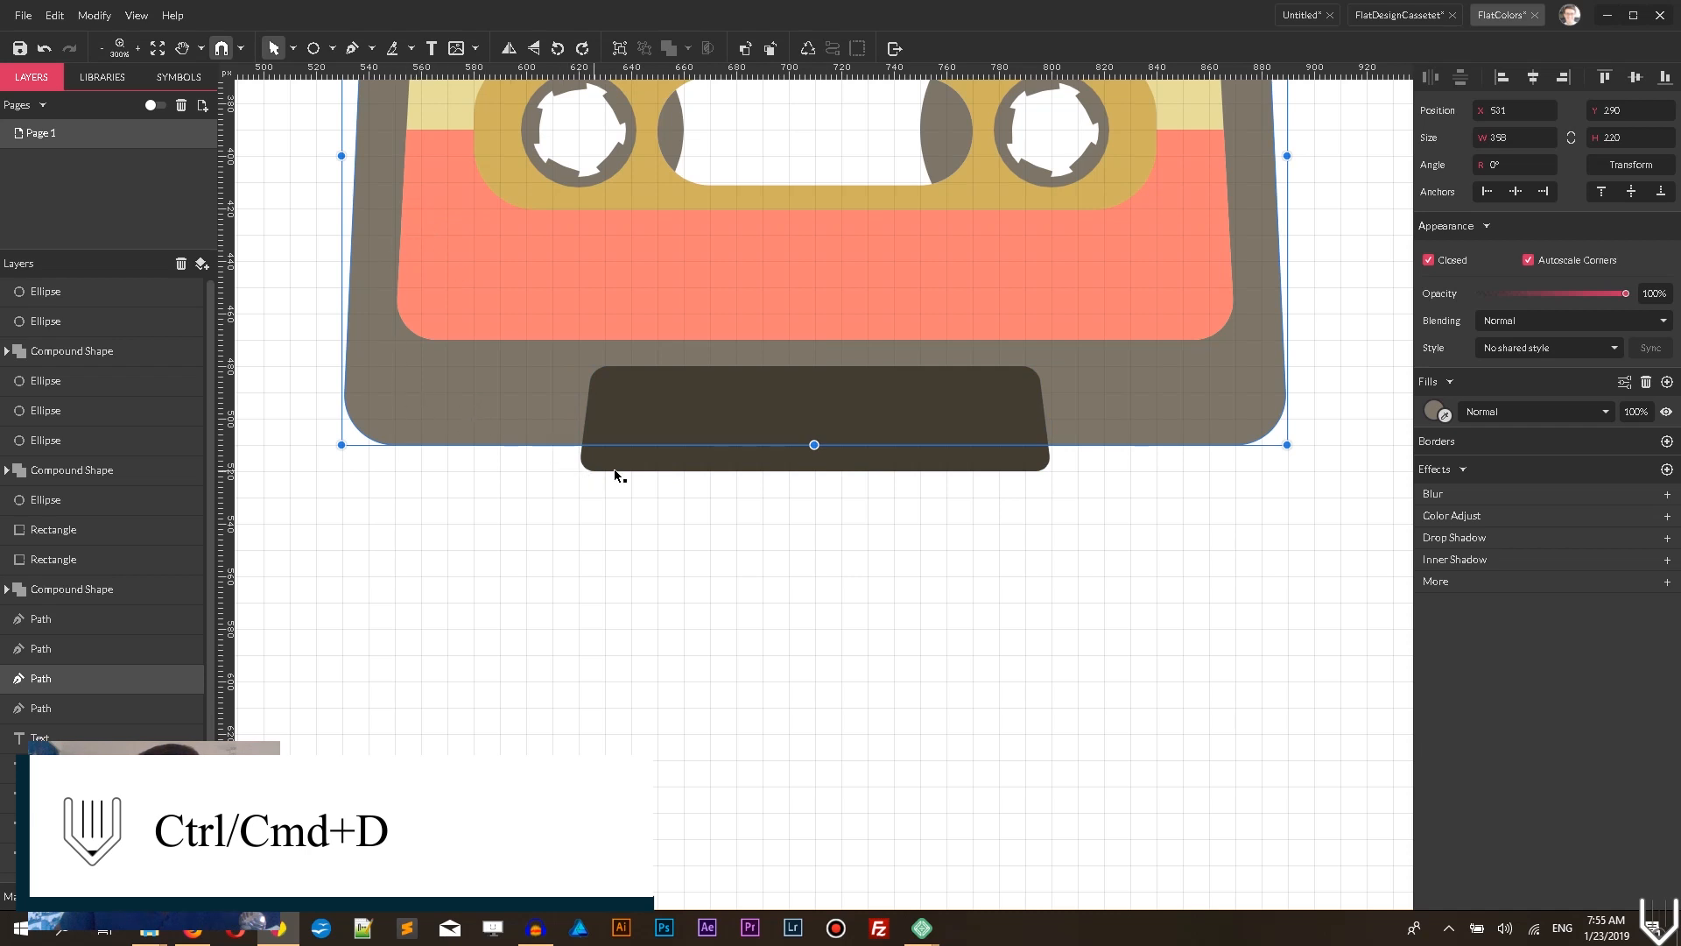
left_click(735, 464, "shift")
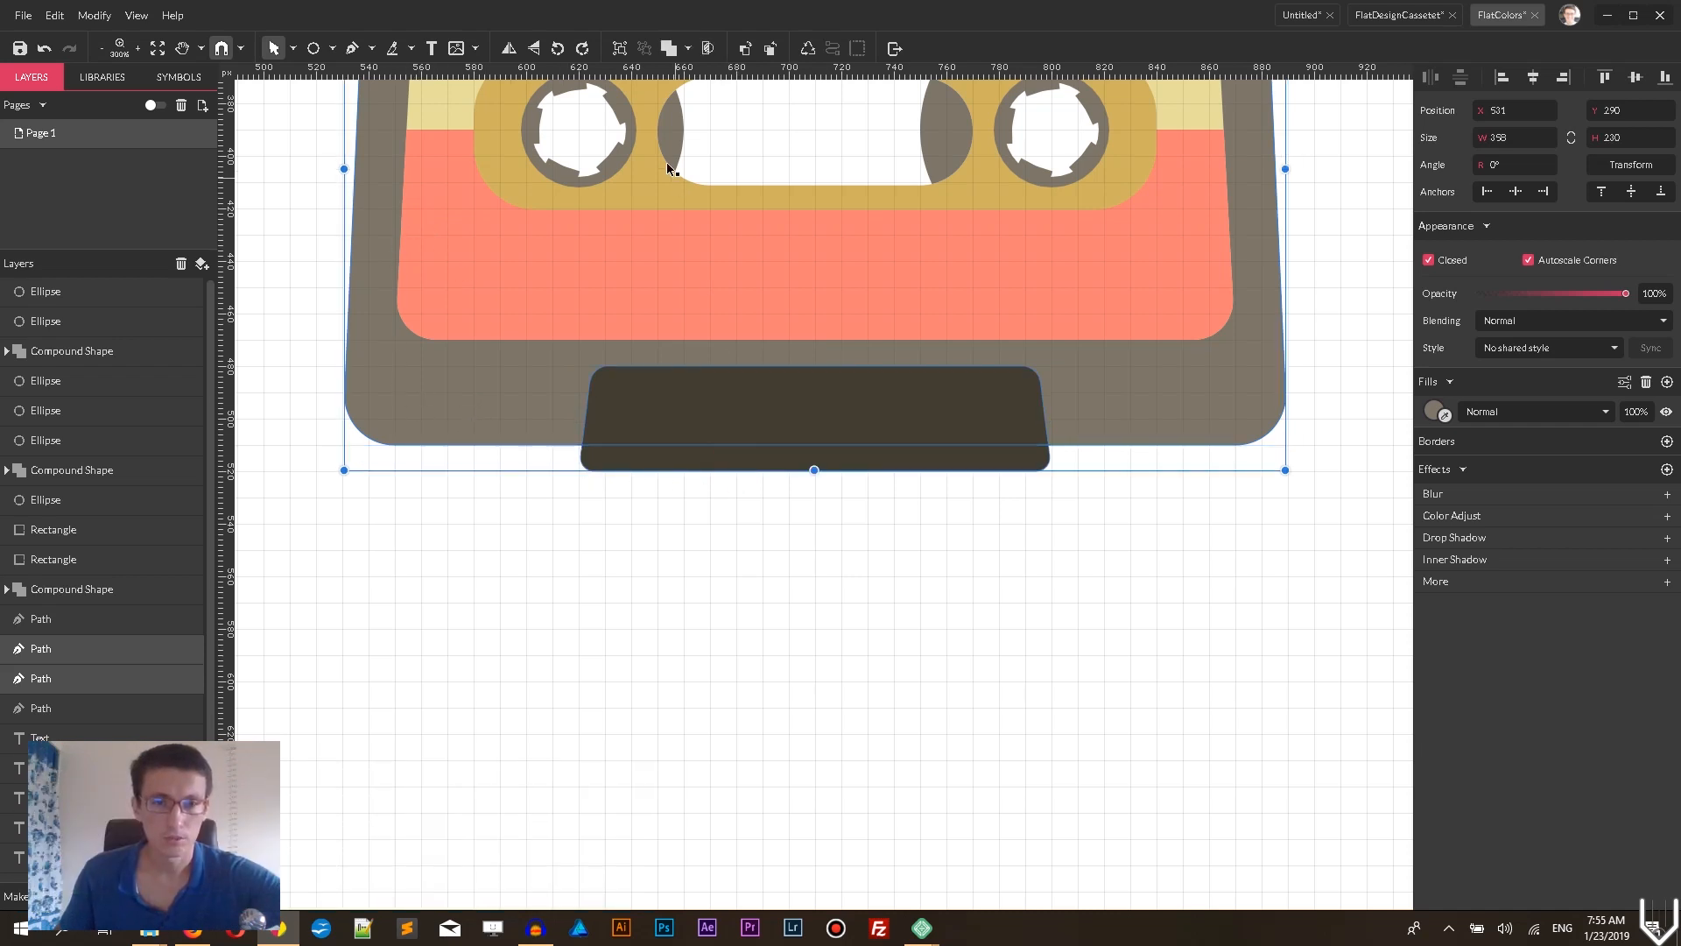
left_click(690, 50)
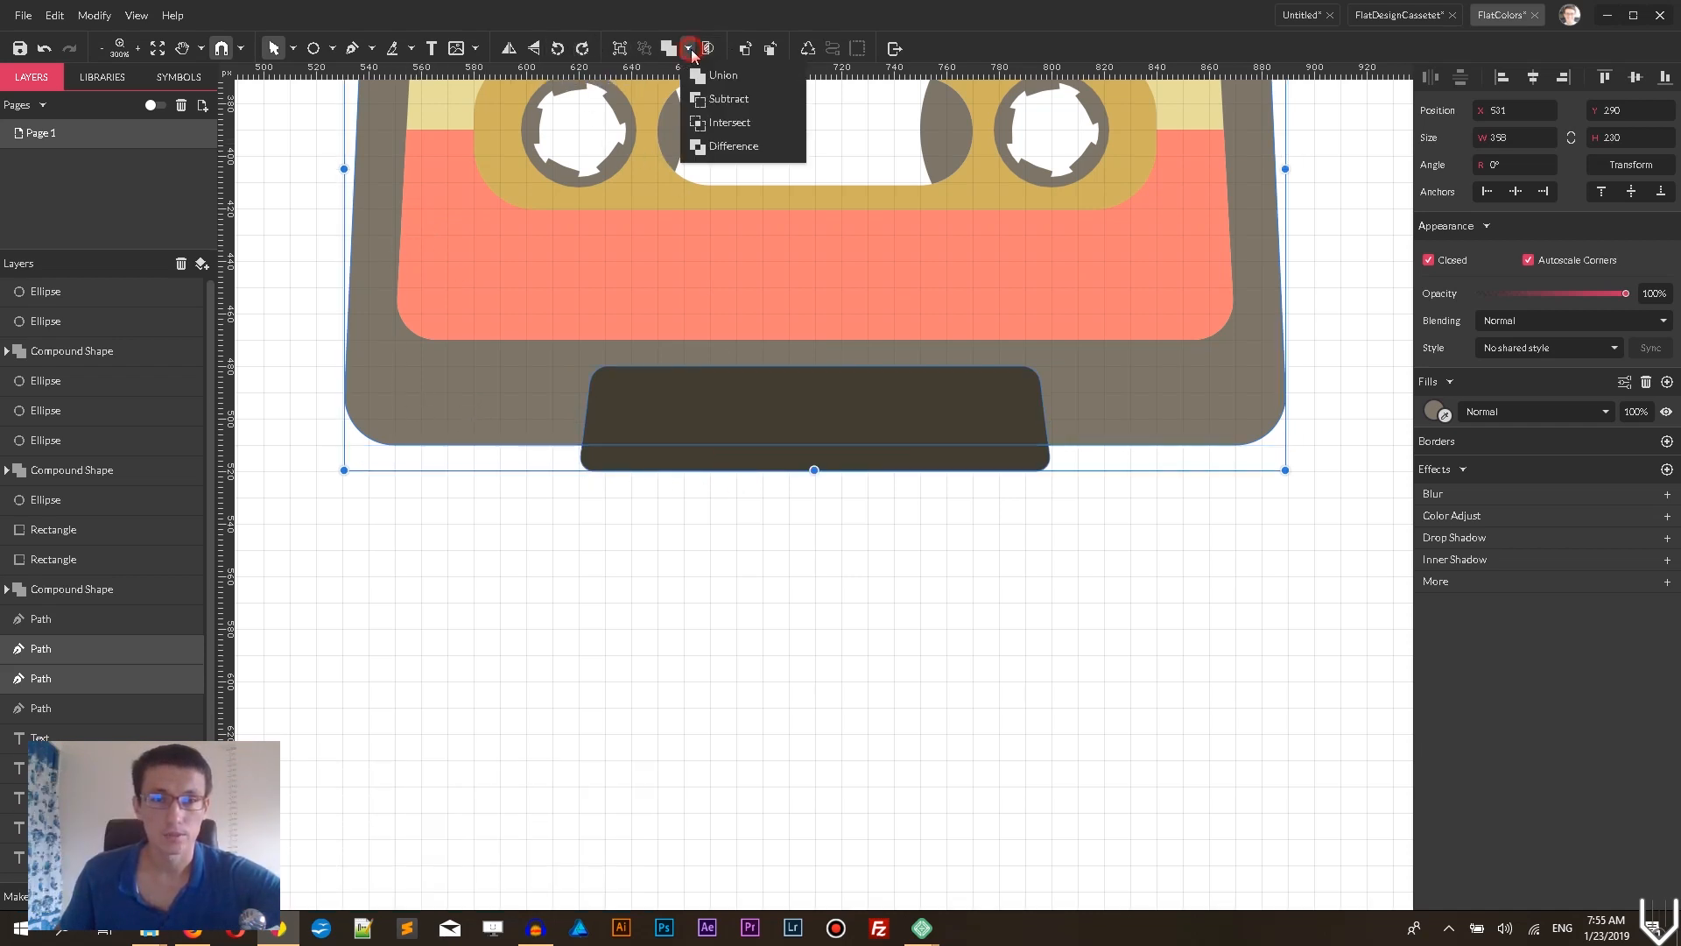
left_click(727, 123)
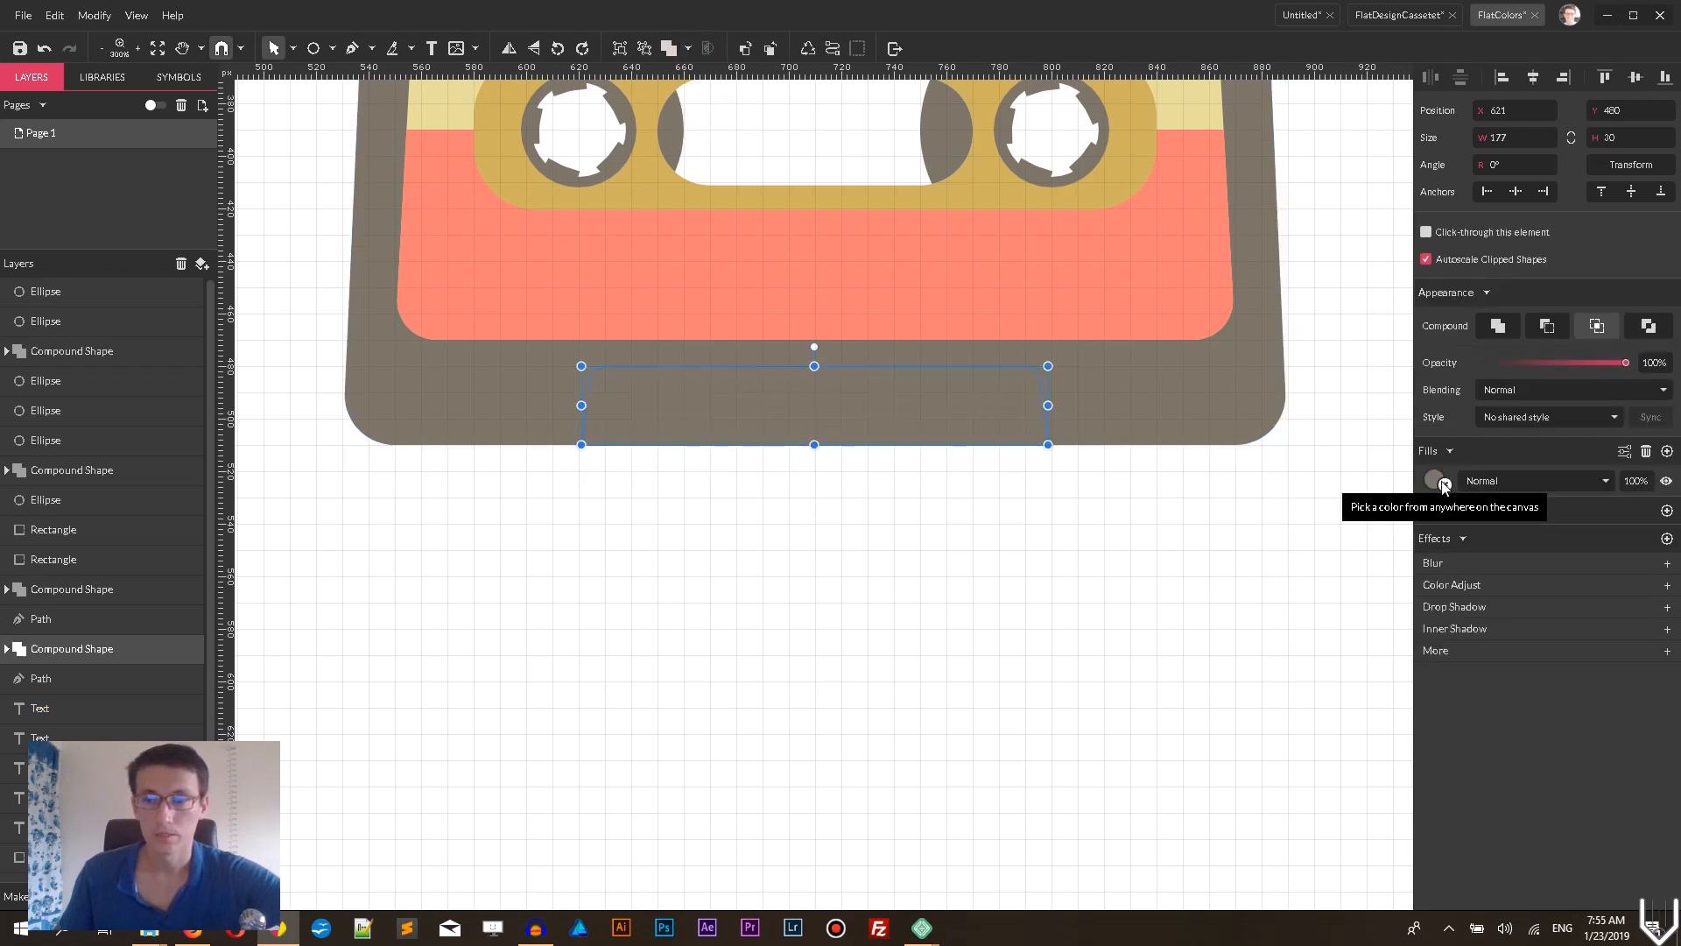
- Fill the trimmed trapezoid with the dark grey #575652 sampled from the palette
key("space")
left_click_drag(1224, 473, 718, 791)
left_click_drag(1167, 374, 1112, 415)
key("ctrl+minus")
key("ctrl+minus")
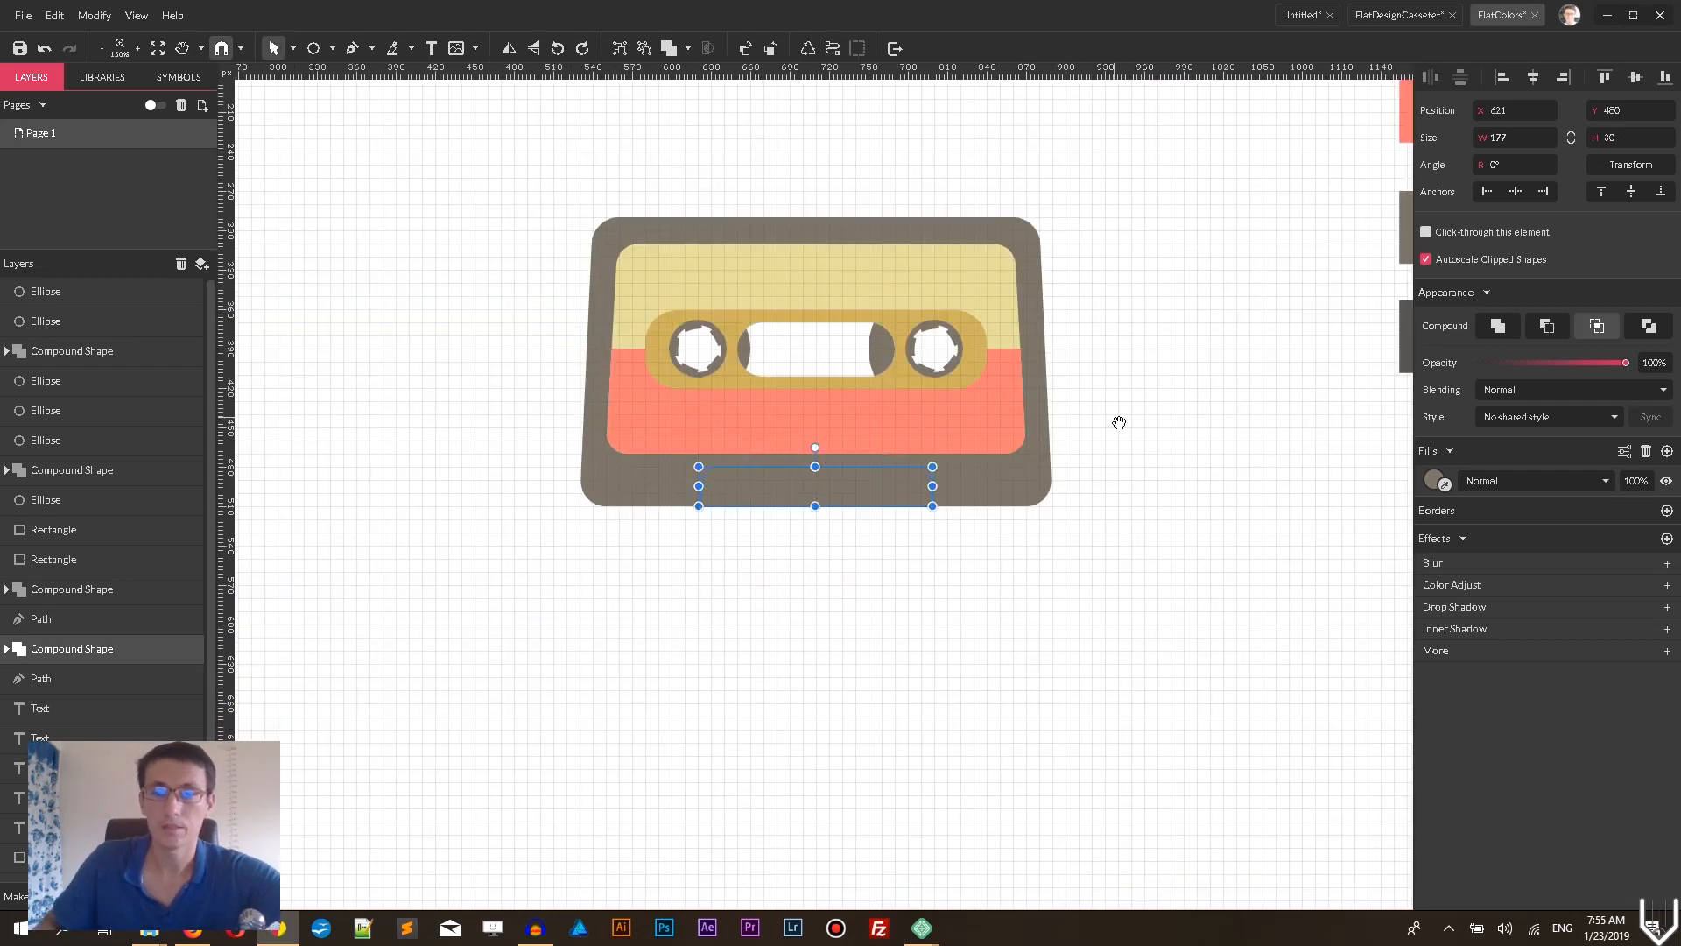
key("space")
left_click_drag(1116, 415, 956, 499)
key("space")
left_click_drag(1192, 464, 1009, 491)
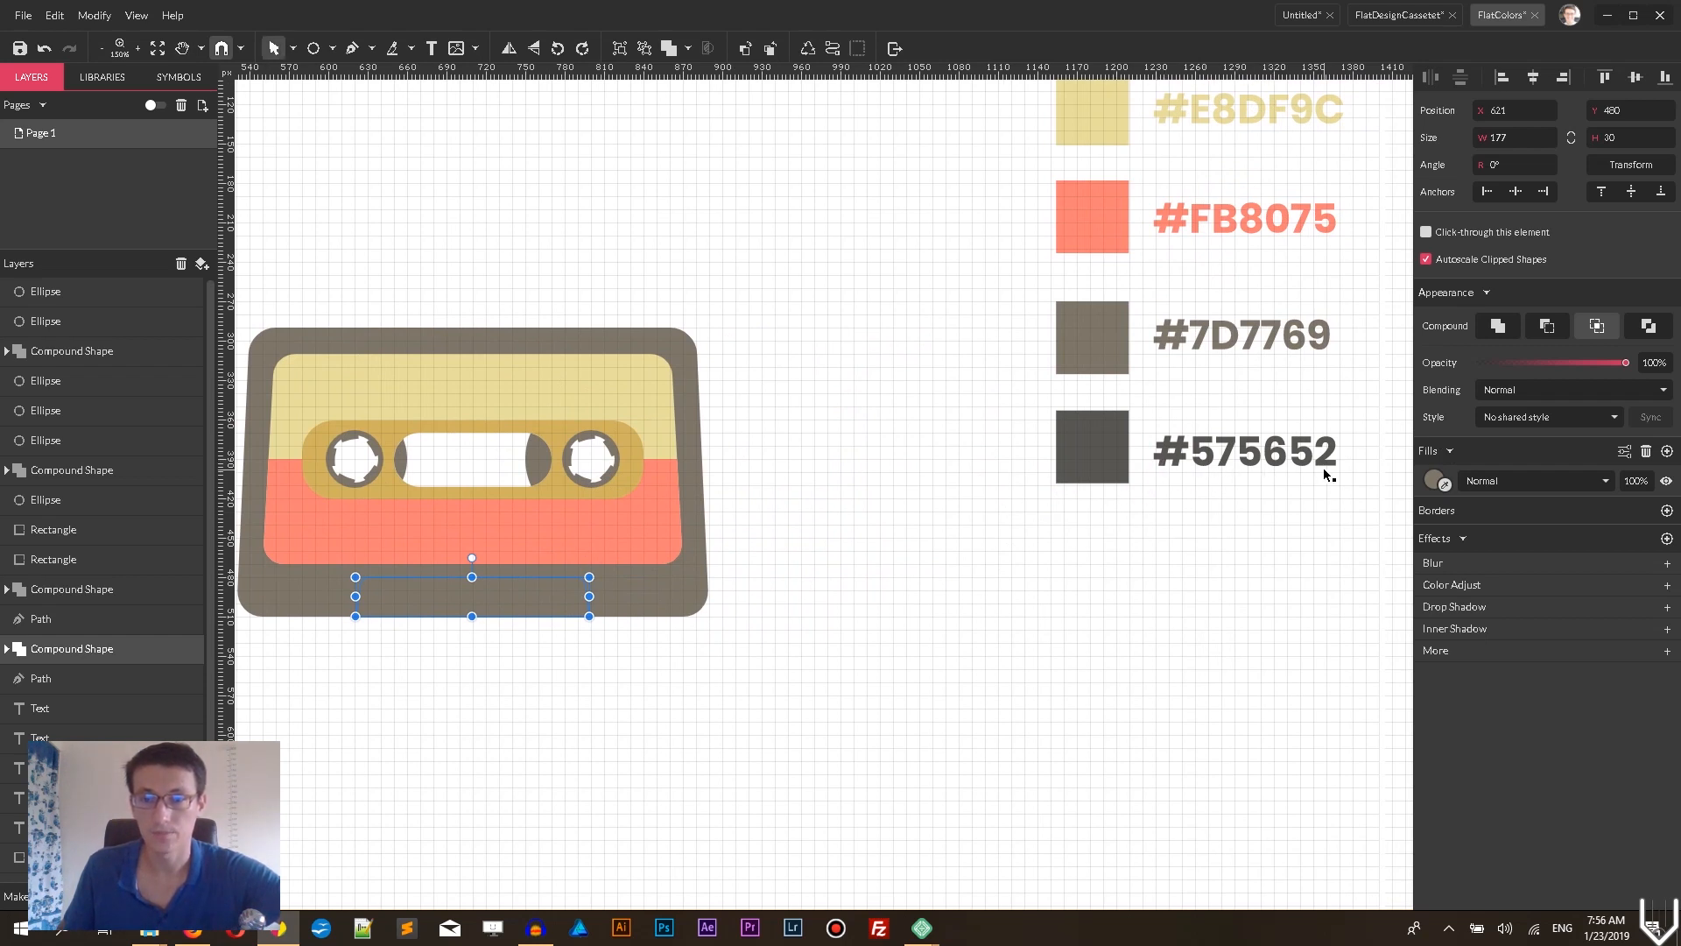
left_click(1445, 483)
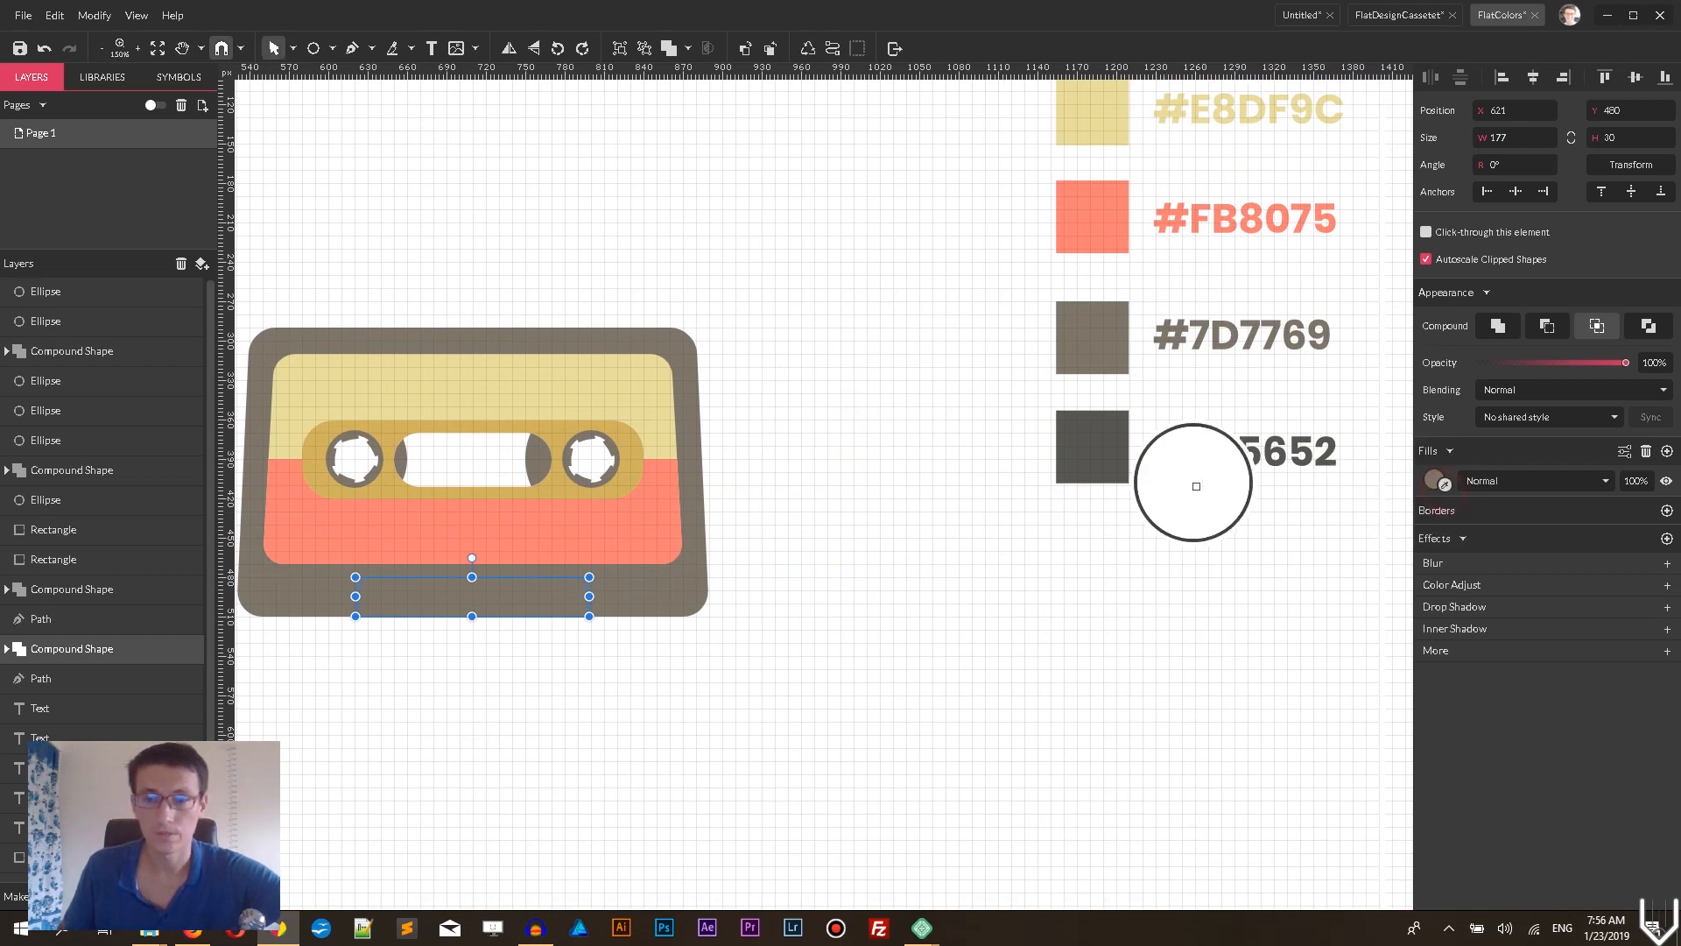
left_click(1123, 464)
- Duplicate the dark grey trapezoid, remove the copy's fill and add a black border of width 1 positioned inside
key("space")
left_click_drag(845, 631, 1067, 444)
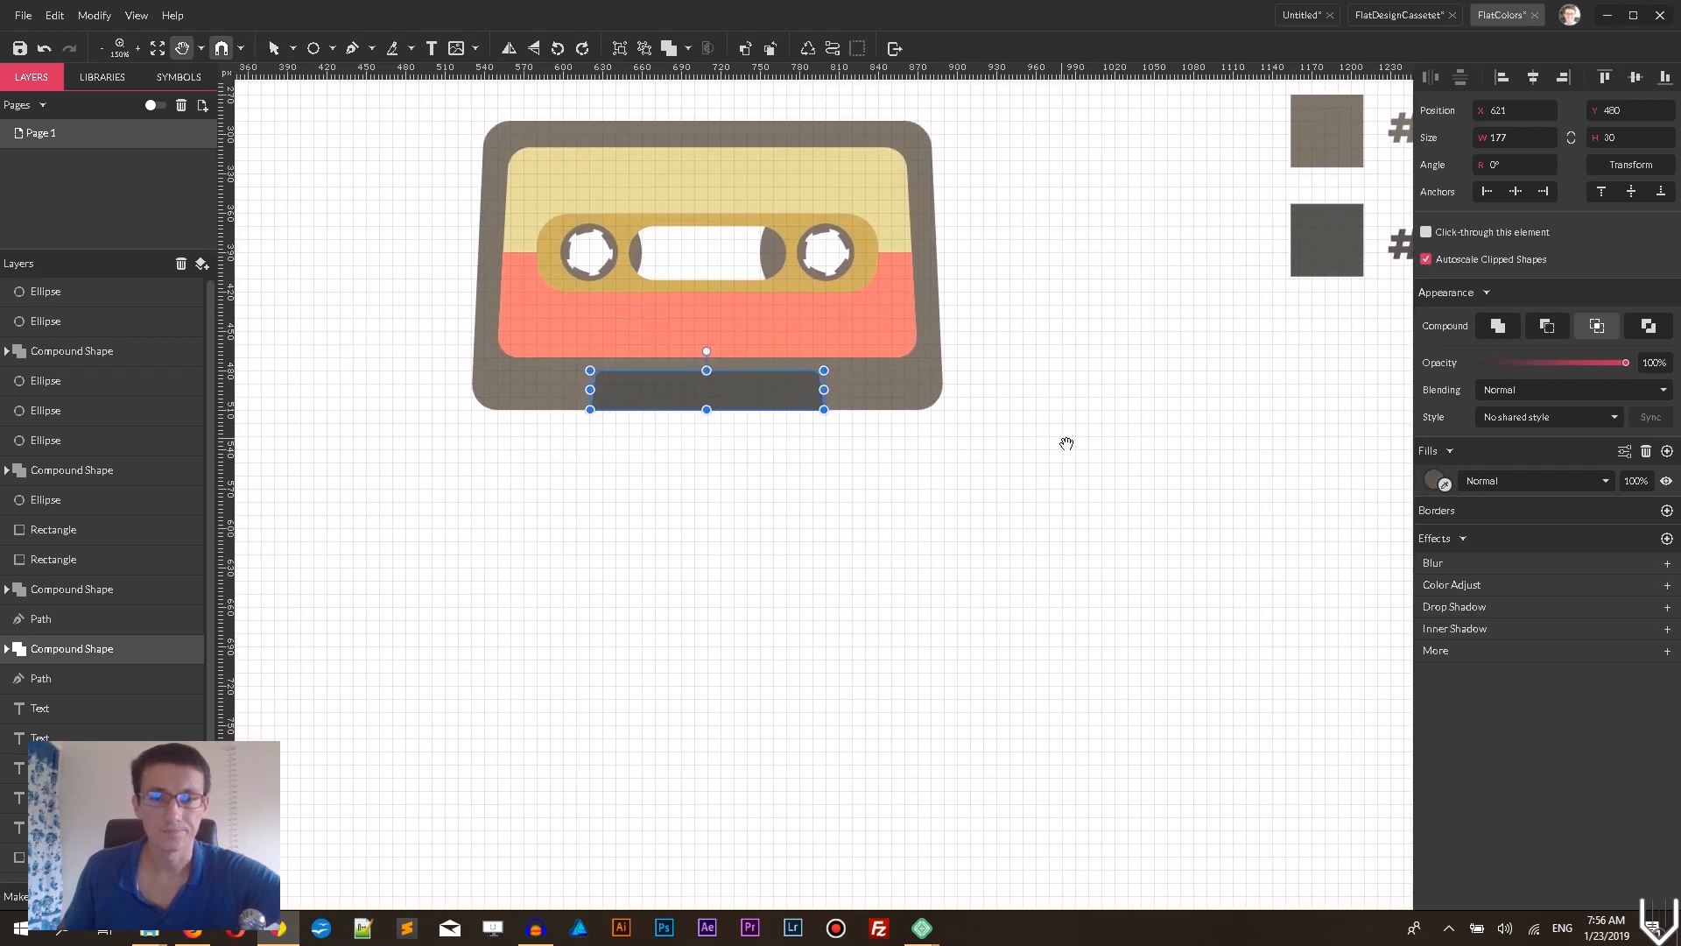
key("ctrl+plus")
key("ctrl+plus")
key("ctrl+plus")
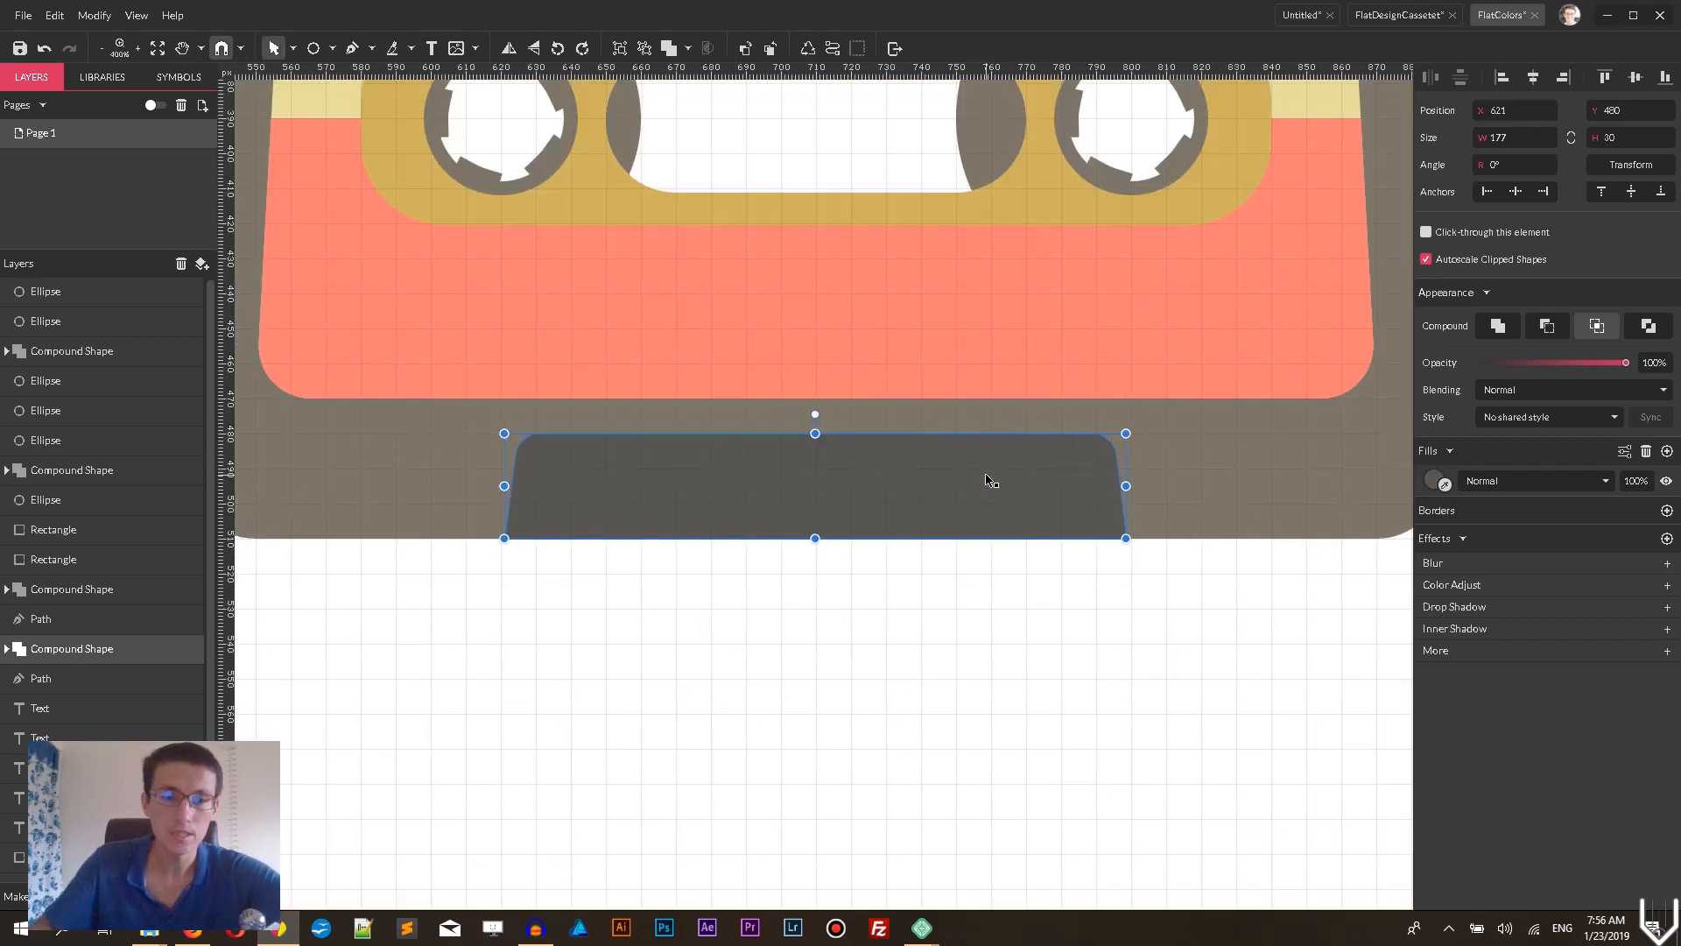
key("ctrl+d")
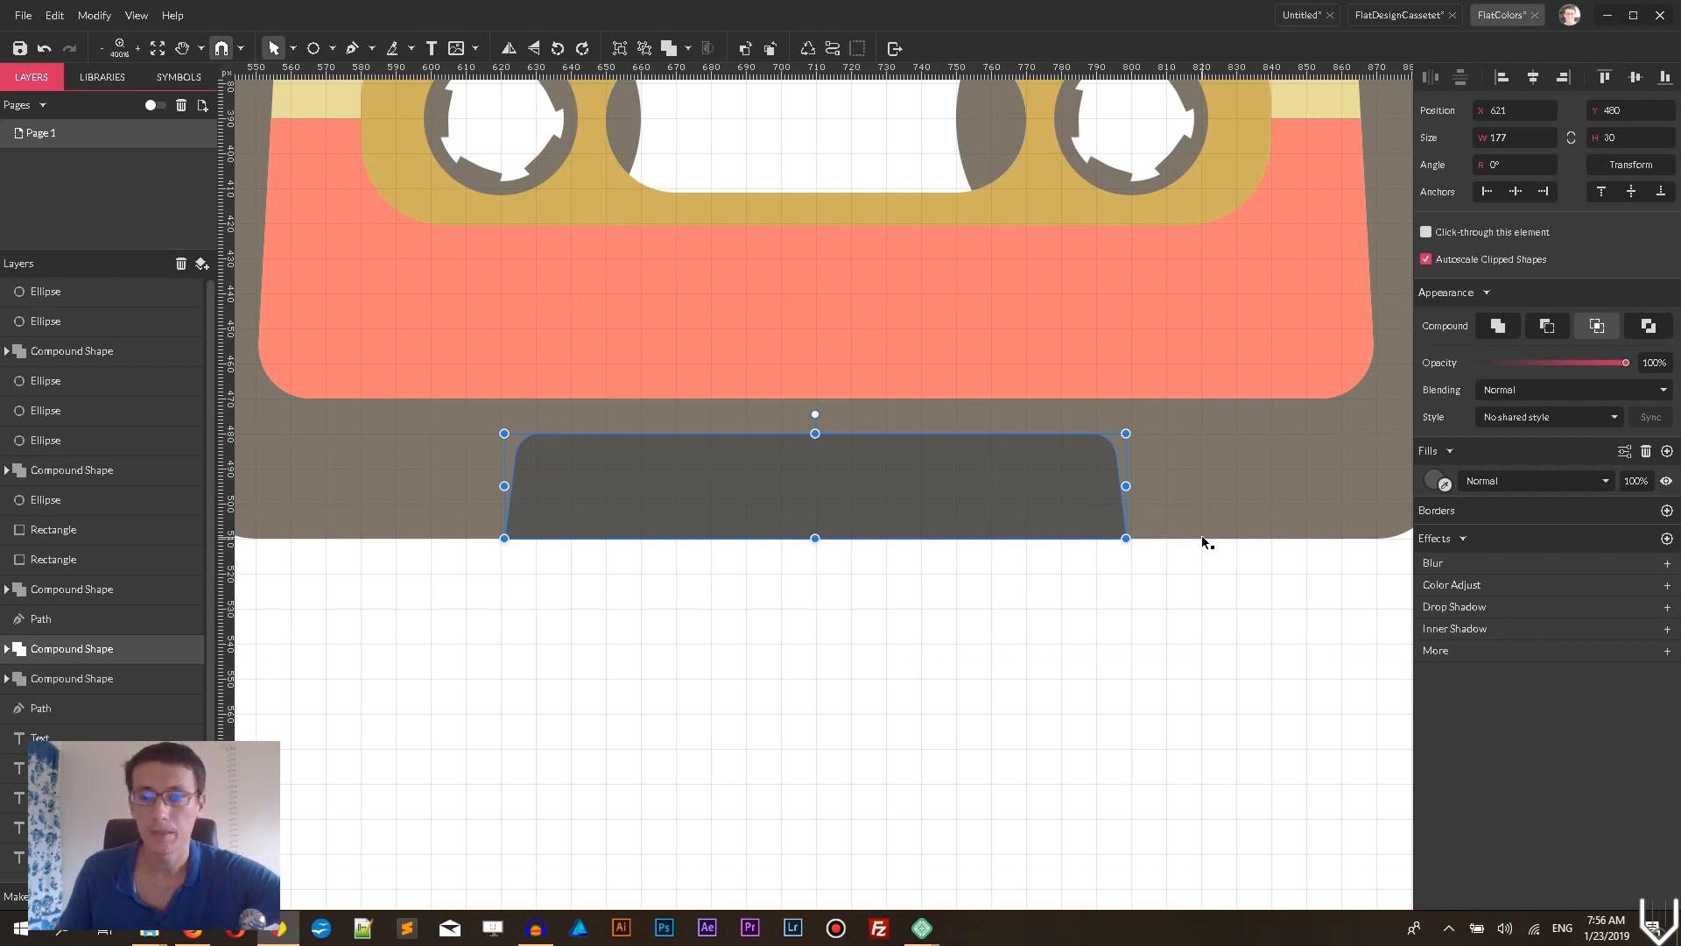
left_click(1645, 452)
left_click(1665, 481)
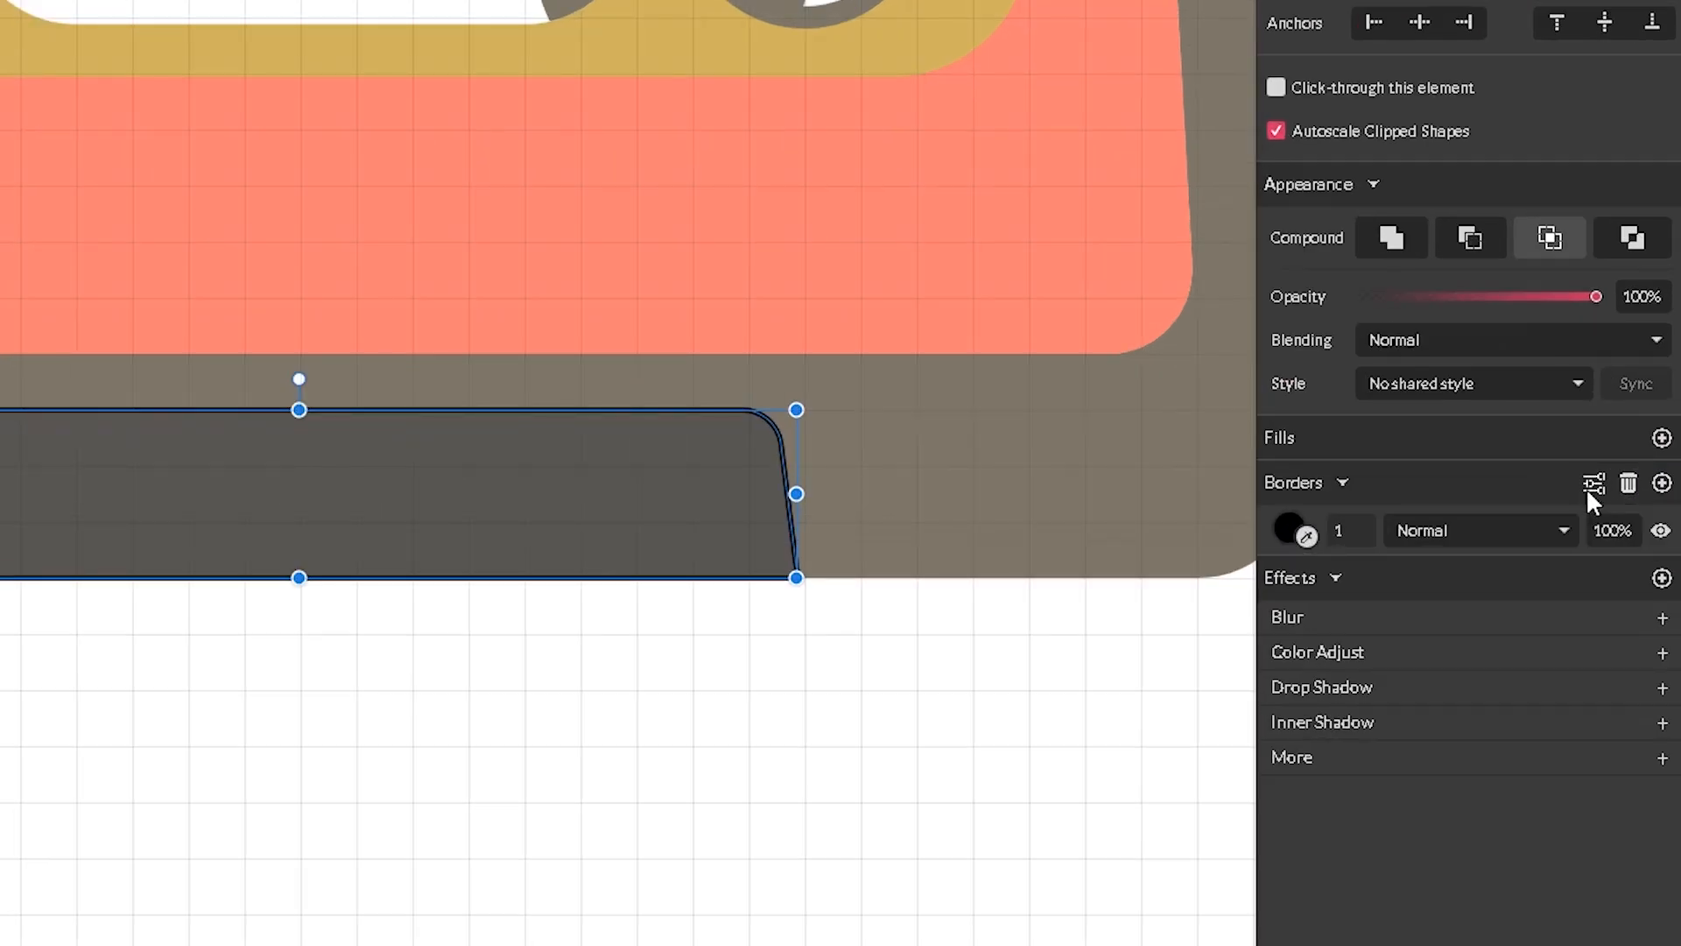
left_click(1587, 490)
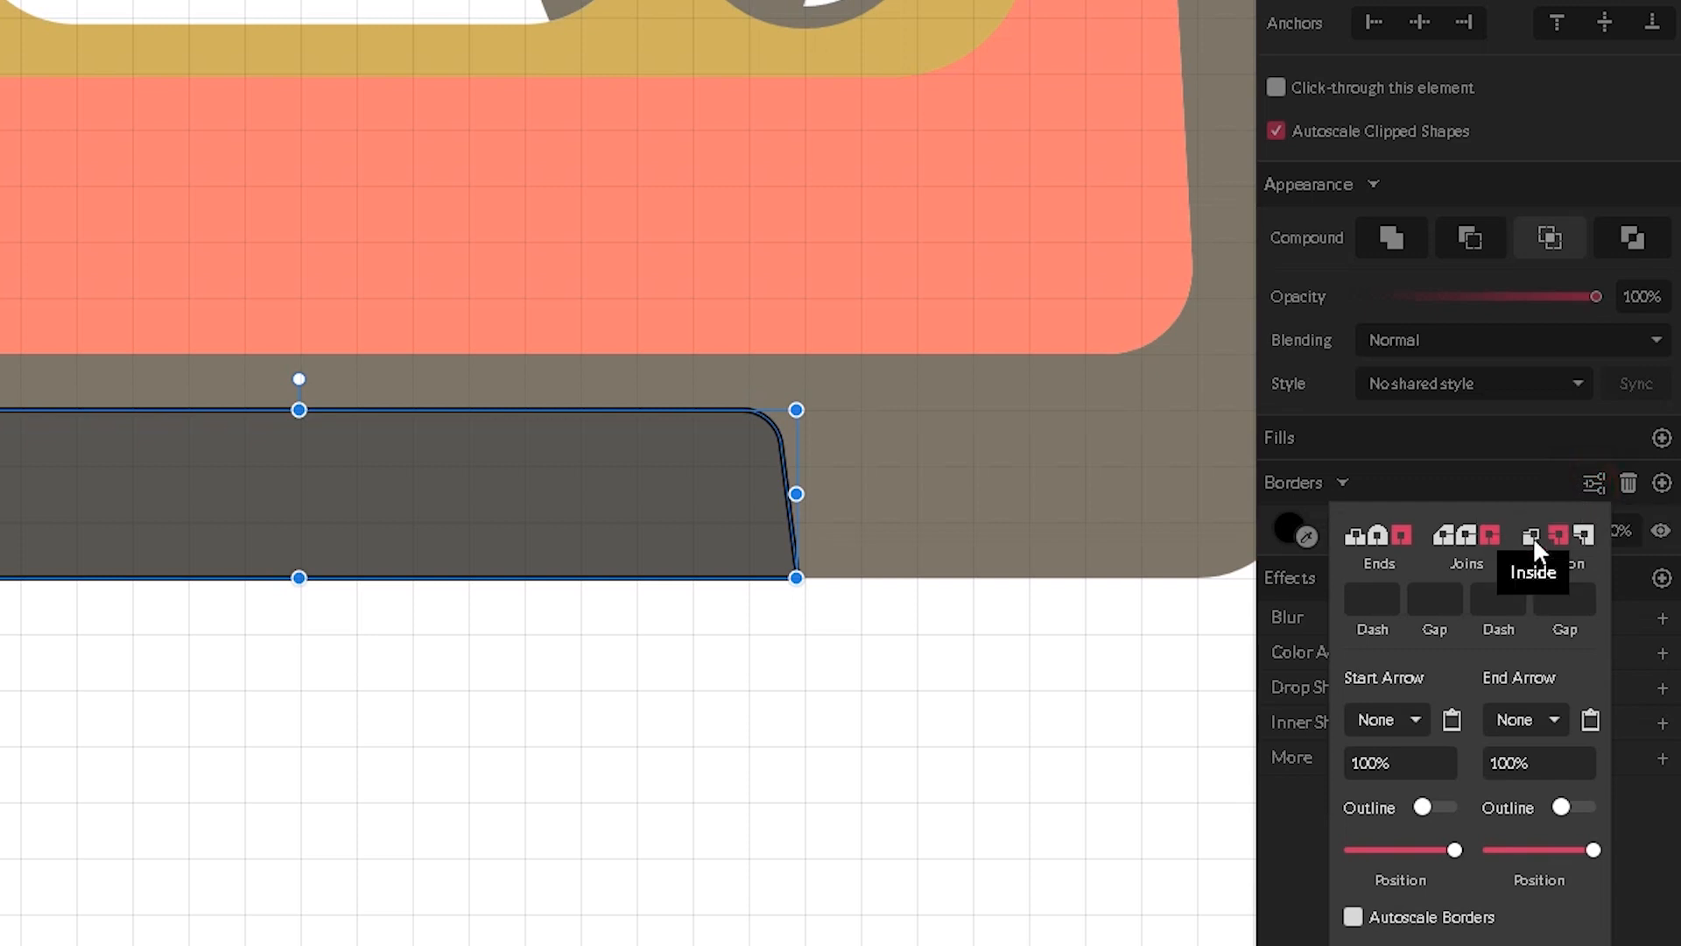
left_click(1533, 536)
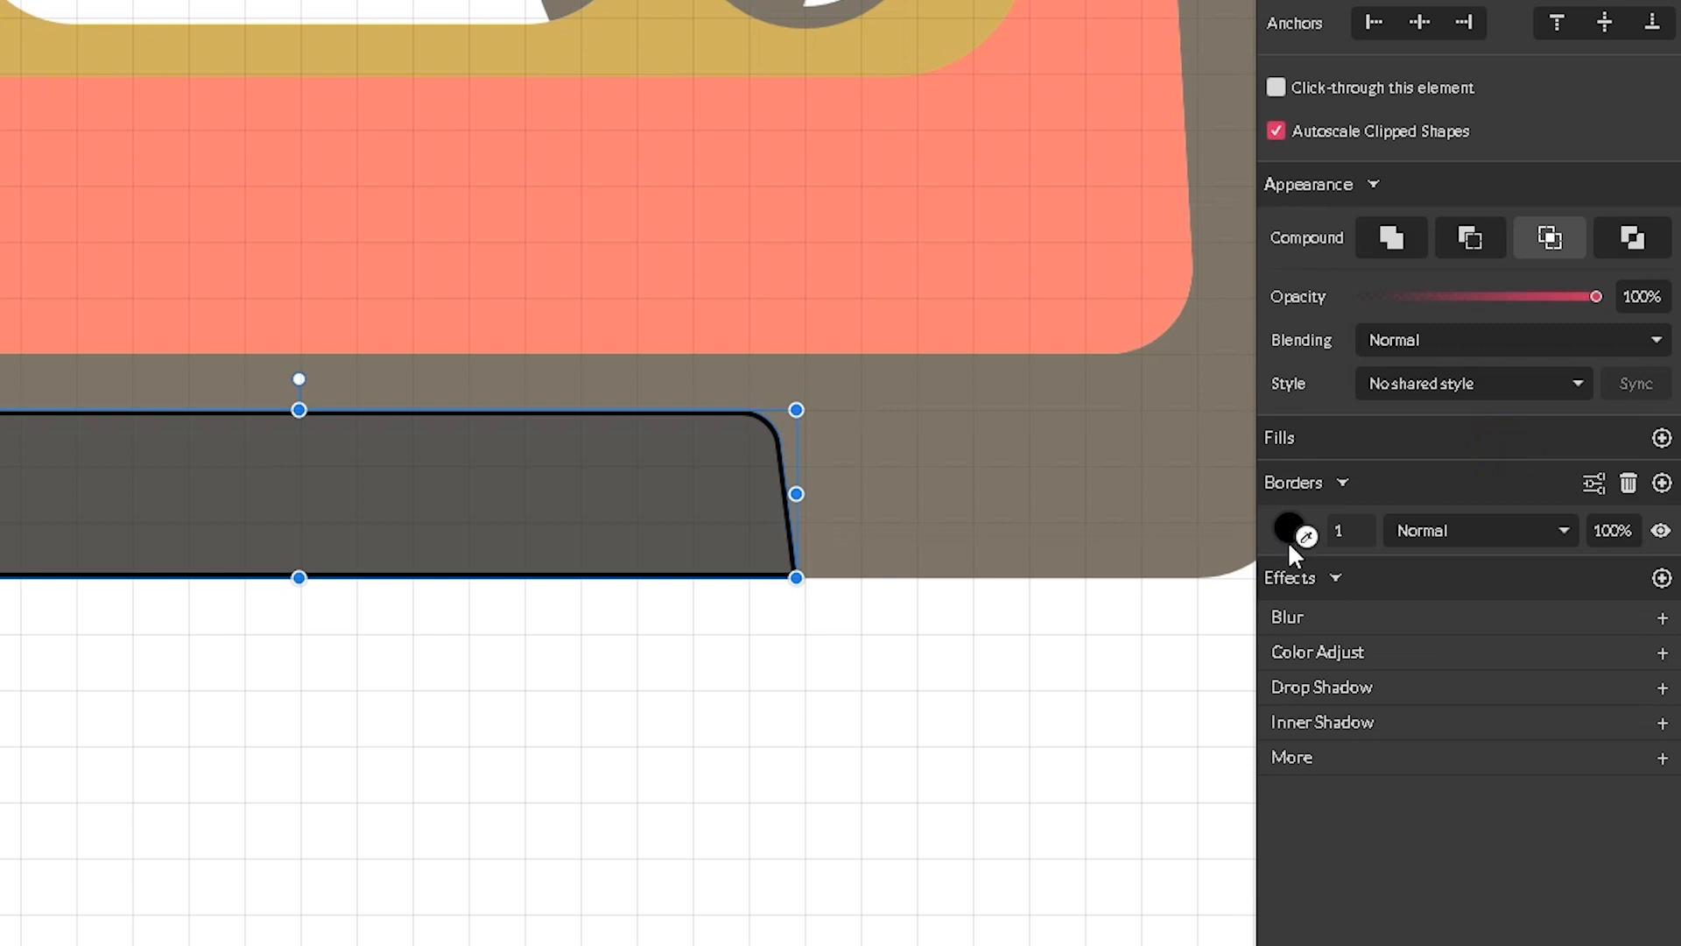
- Change the trapezoid's border to a linear gradient running diagonally from white at its upper edge to black at its lower edge
left_click(1286, 527)
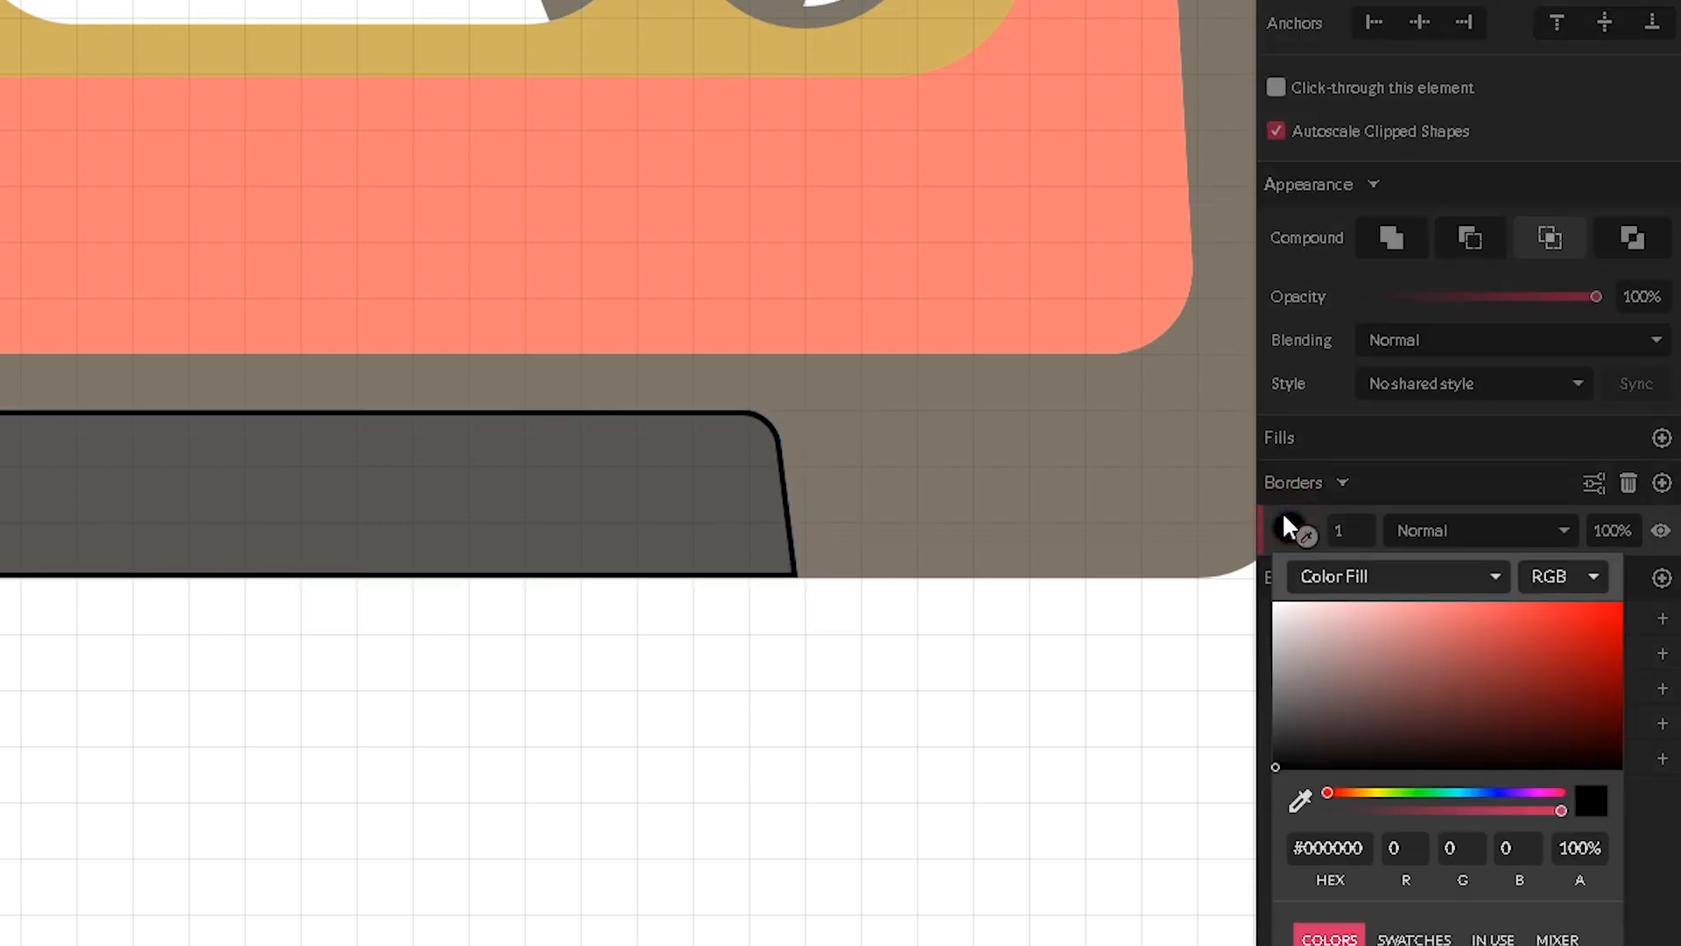
left_click(1317, 582)
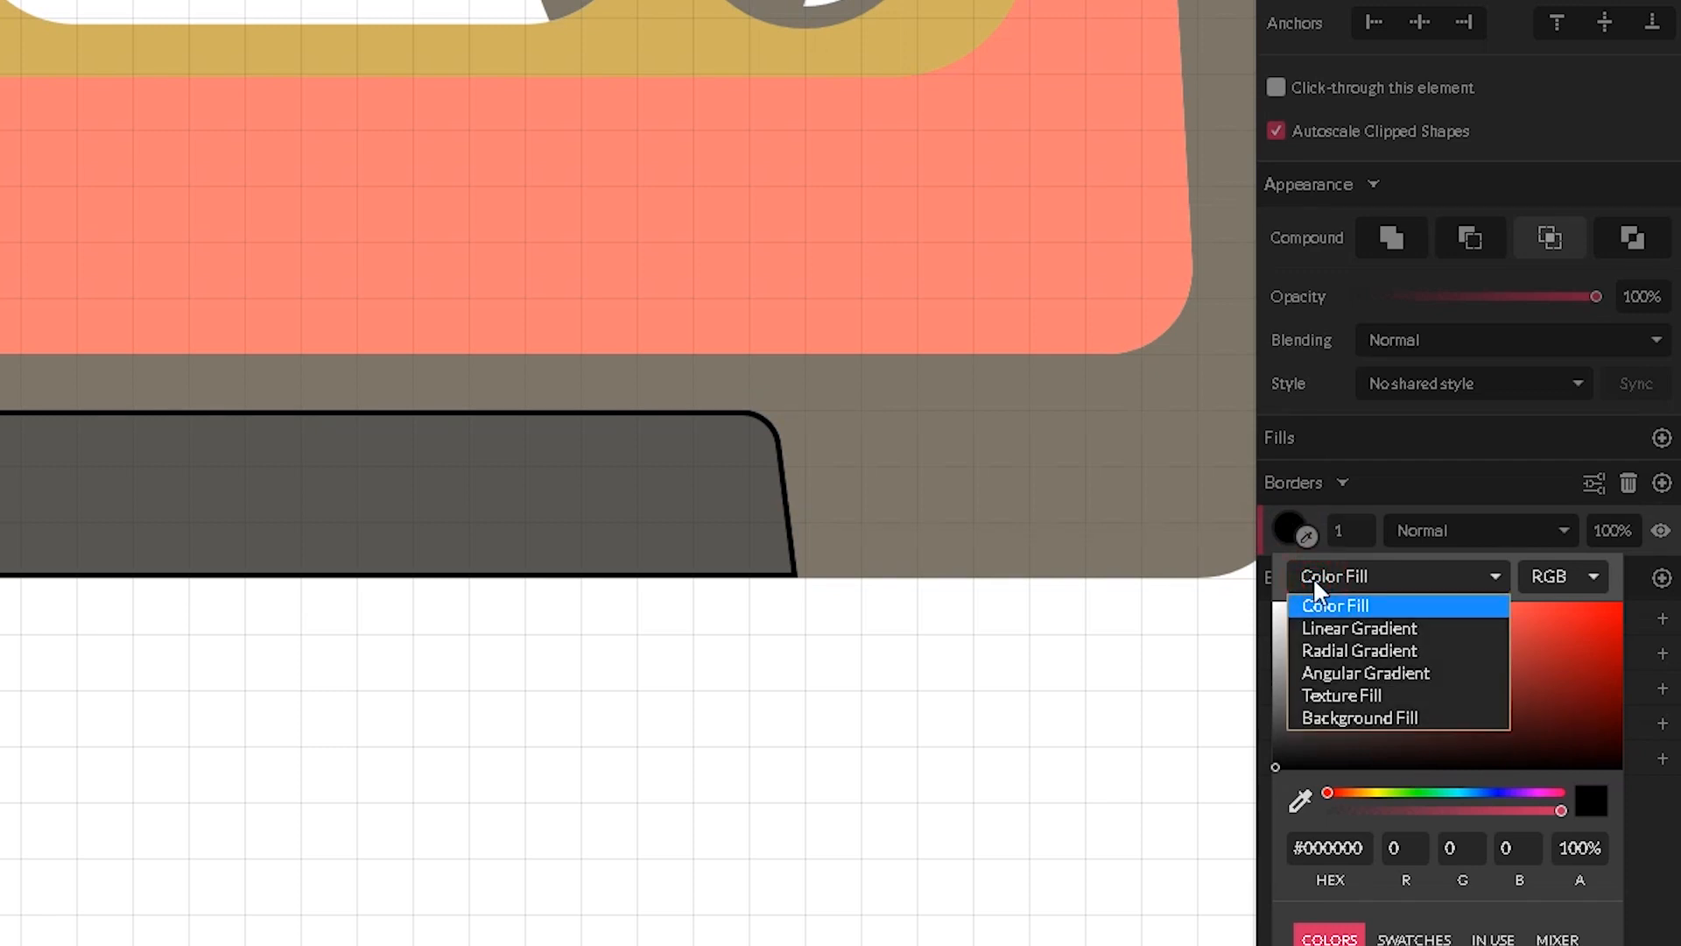
left_click(1323, 632)
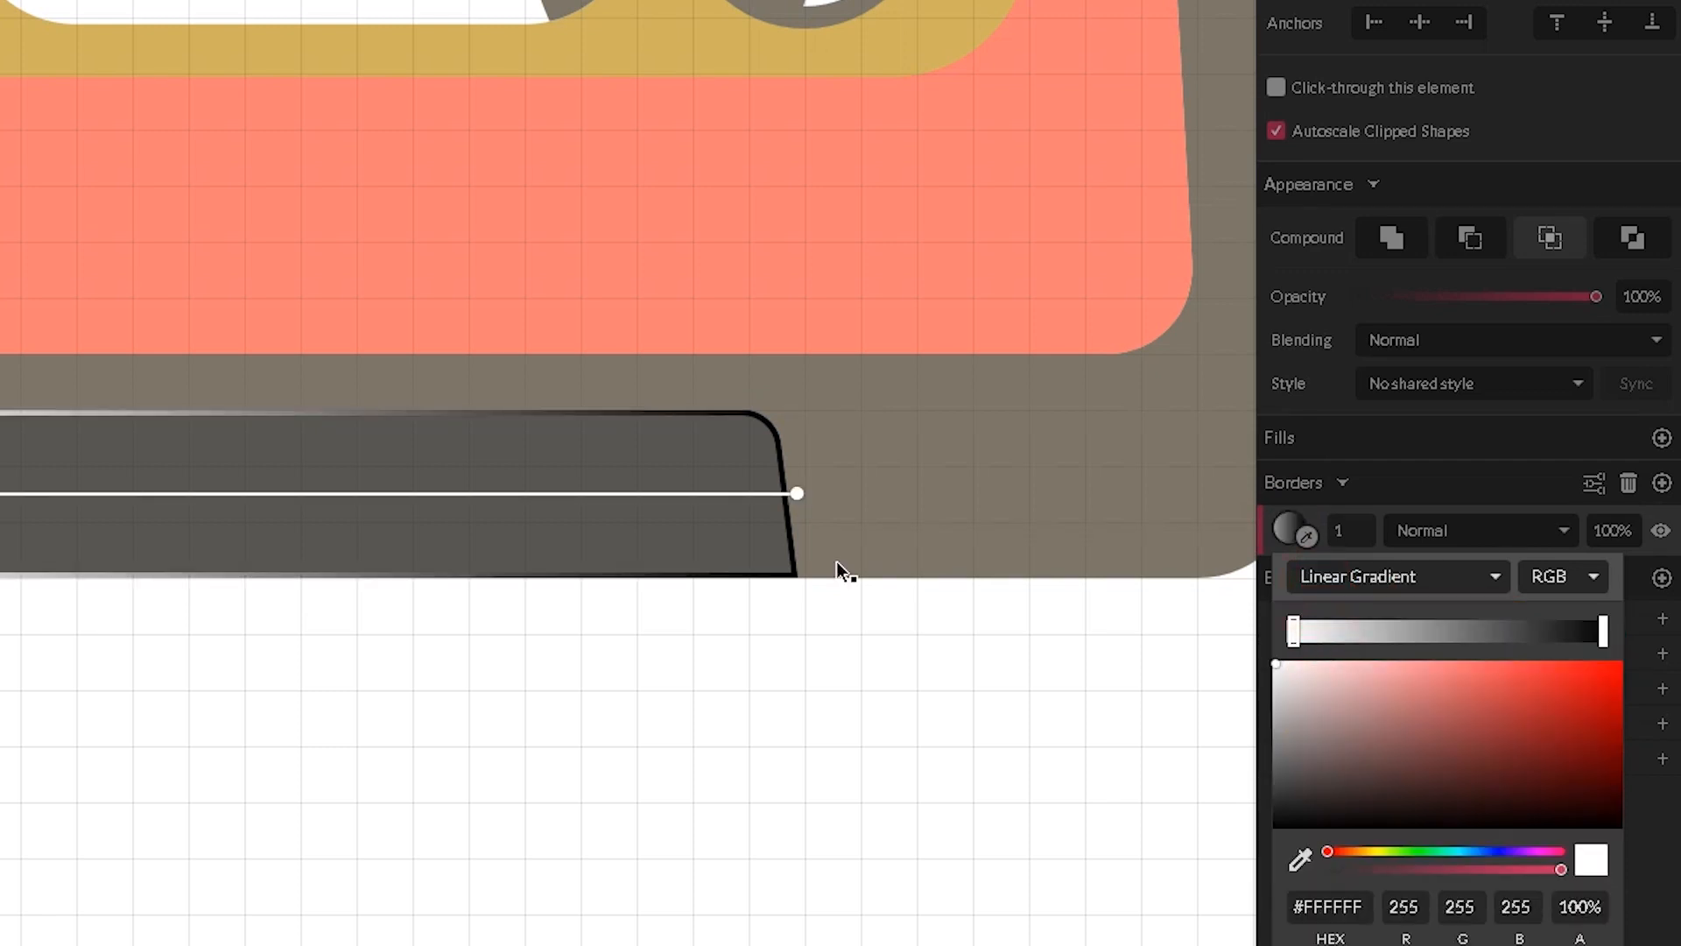
left_click_drag(797, 493, 486, 577)
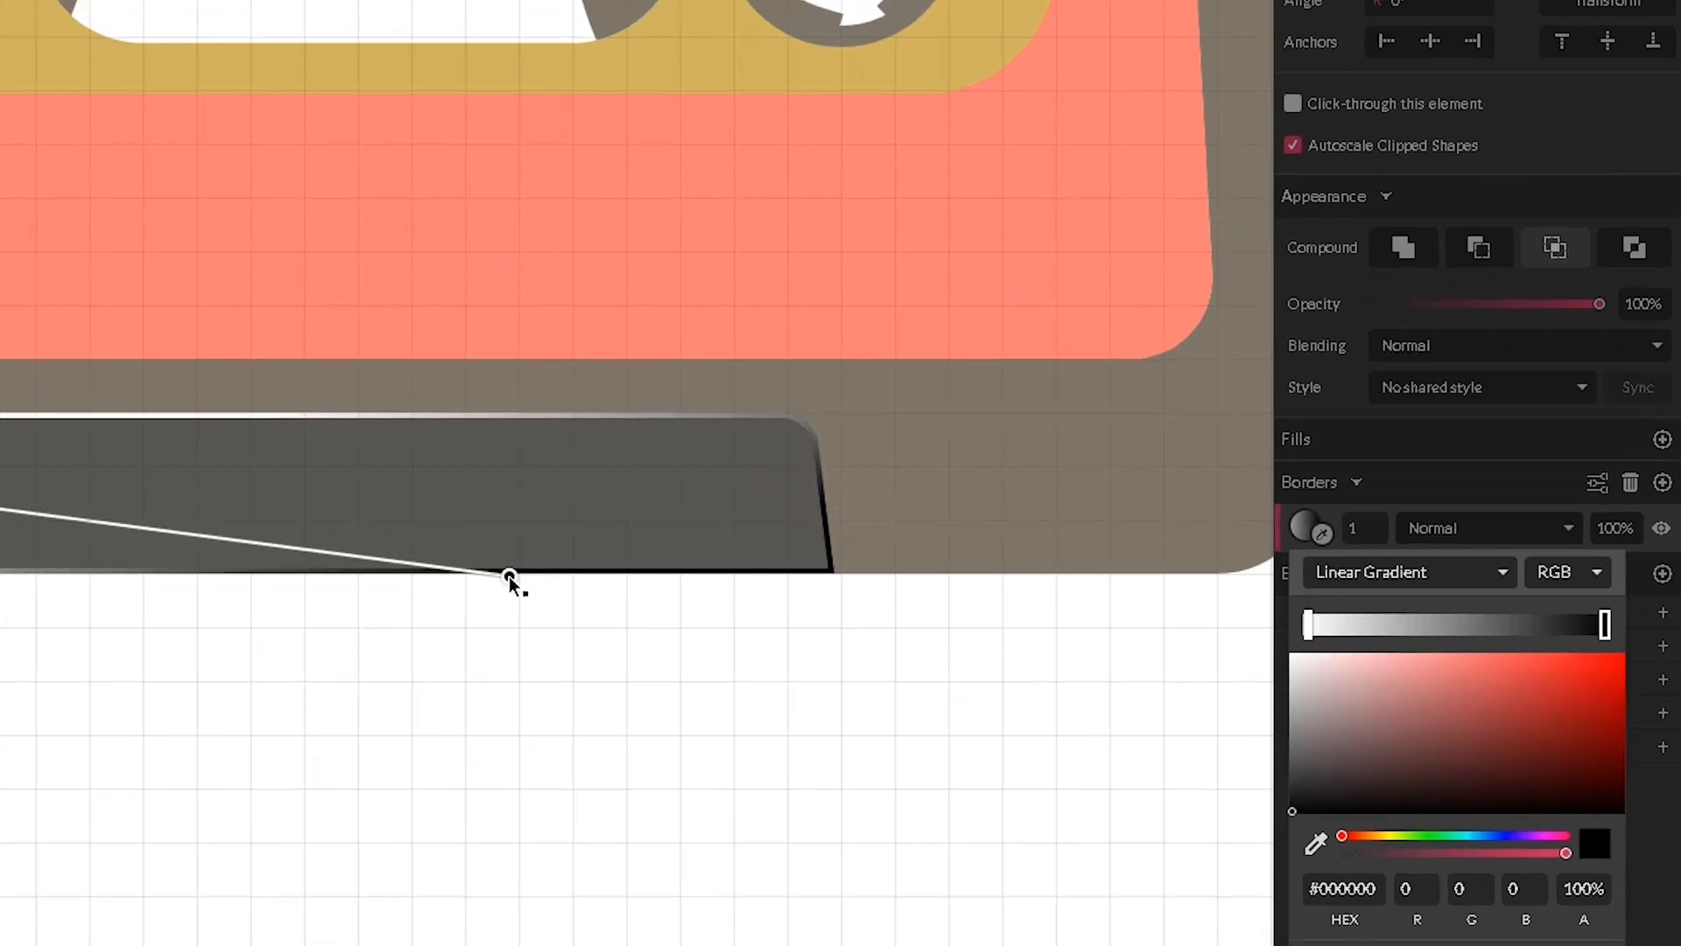
left_click_drag(0, 496, 352, 424)
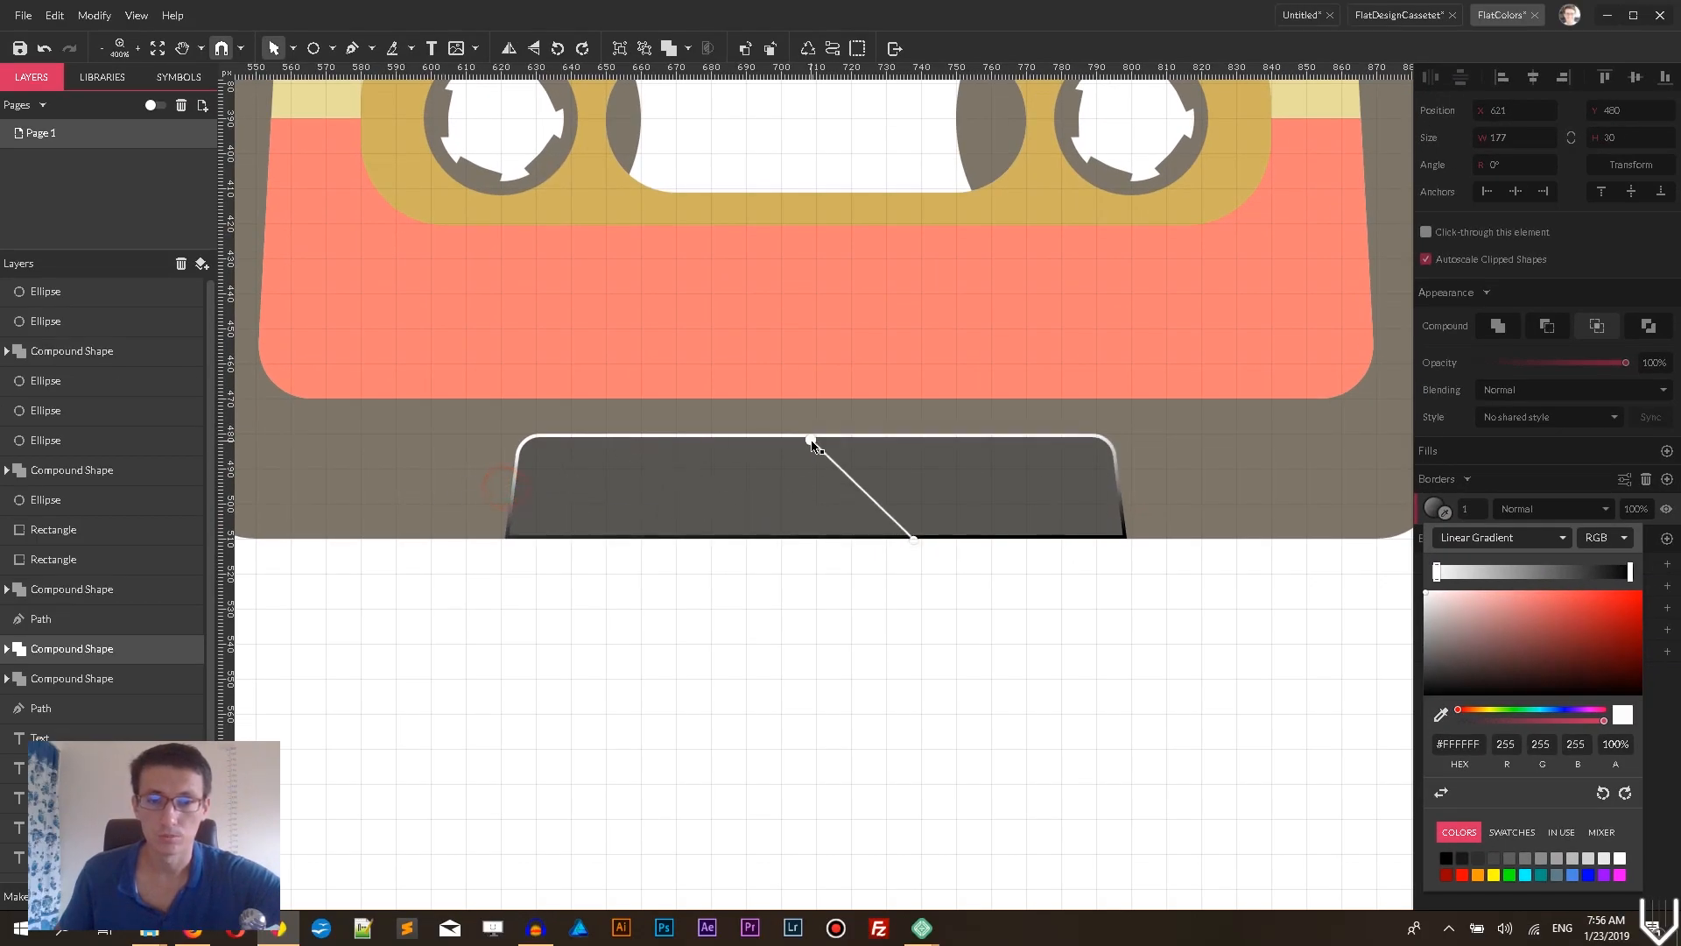
mouse_move(812, 443)
left_mouse_down()
mouse_move(918, 439)
mouse_move(823, 444)
left_mouse_up()
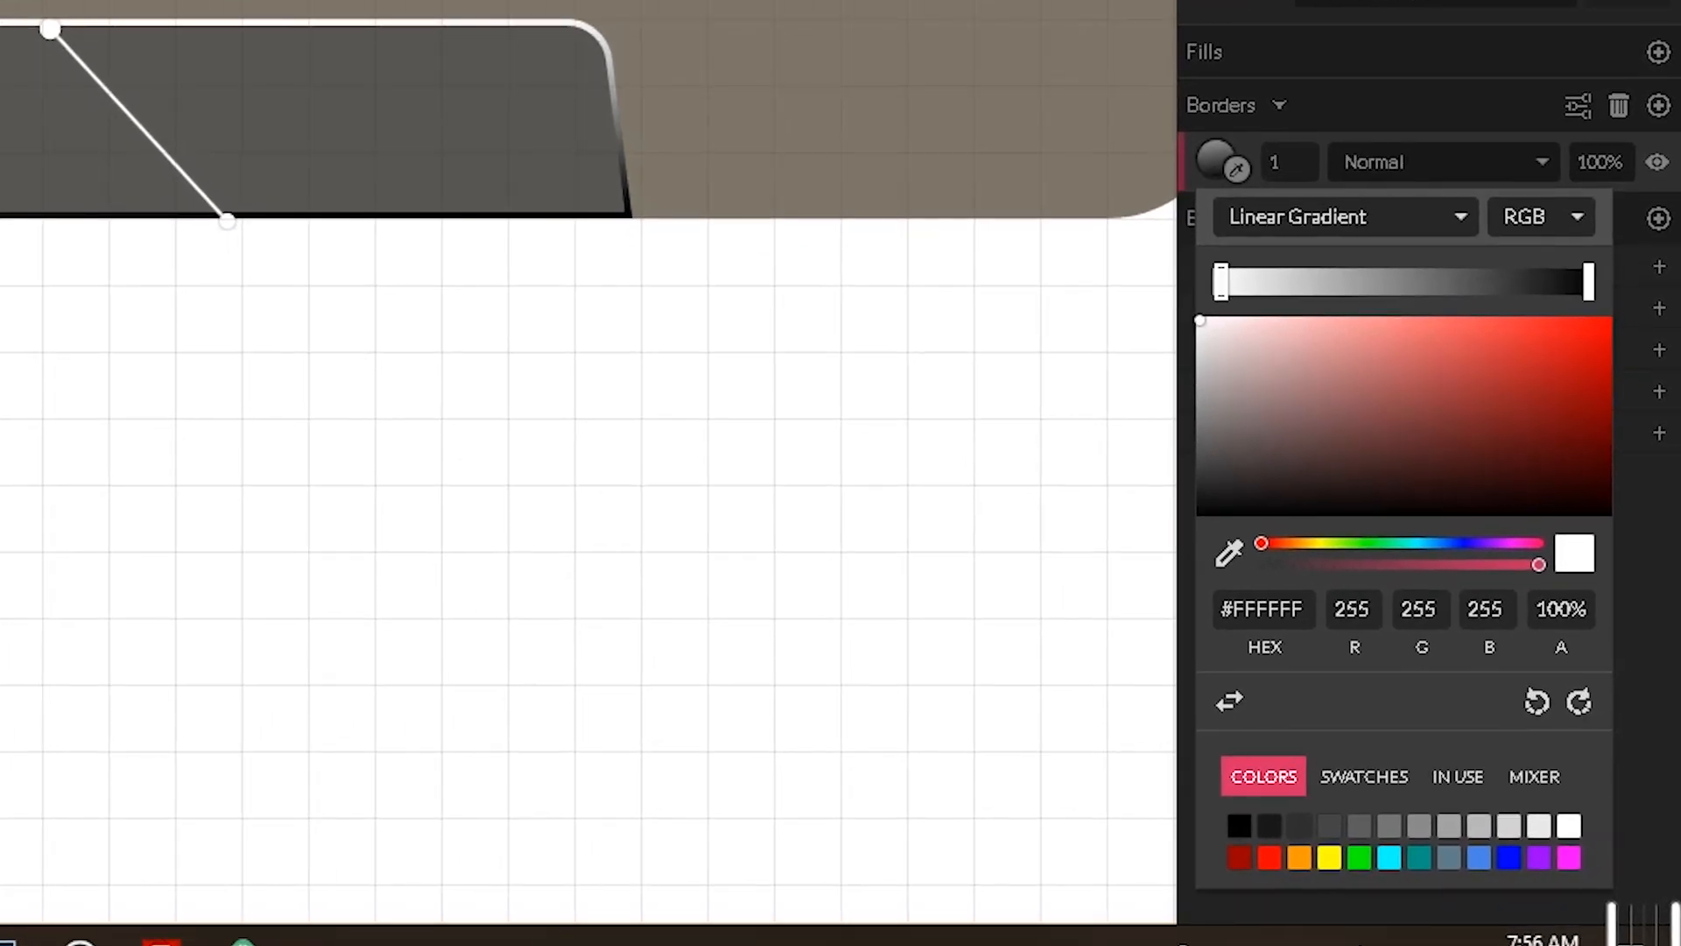
- Sample the trapezoid's #575652 for the border gradient's end stop and shift that stop inward, shortening the gradient
left_click(51, 34)
left_click(1589, 278)
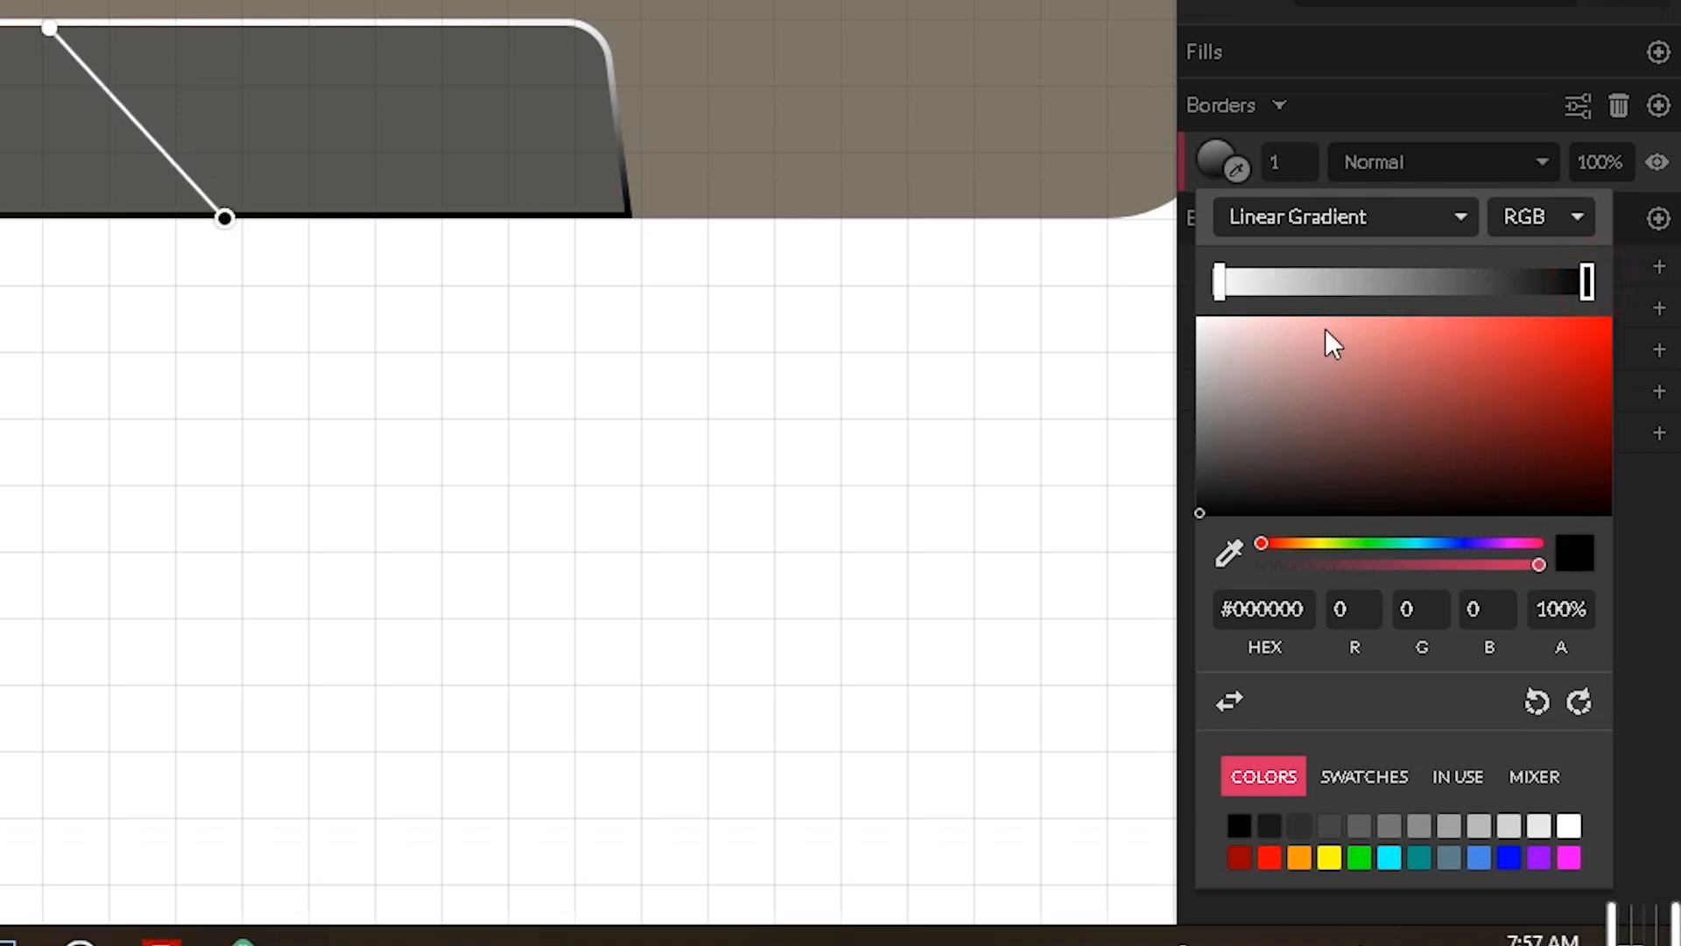
left_click(1233, 556)
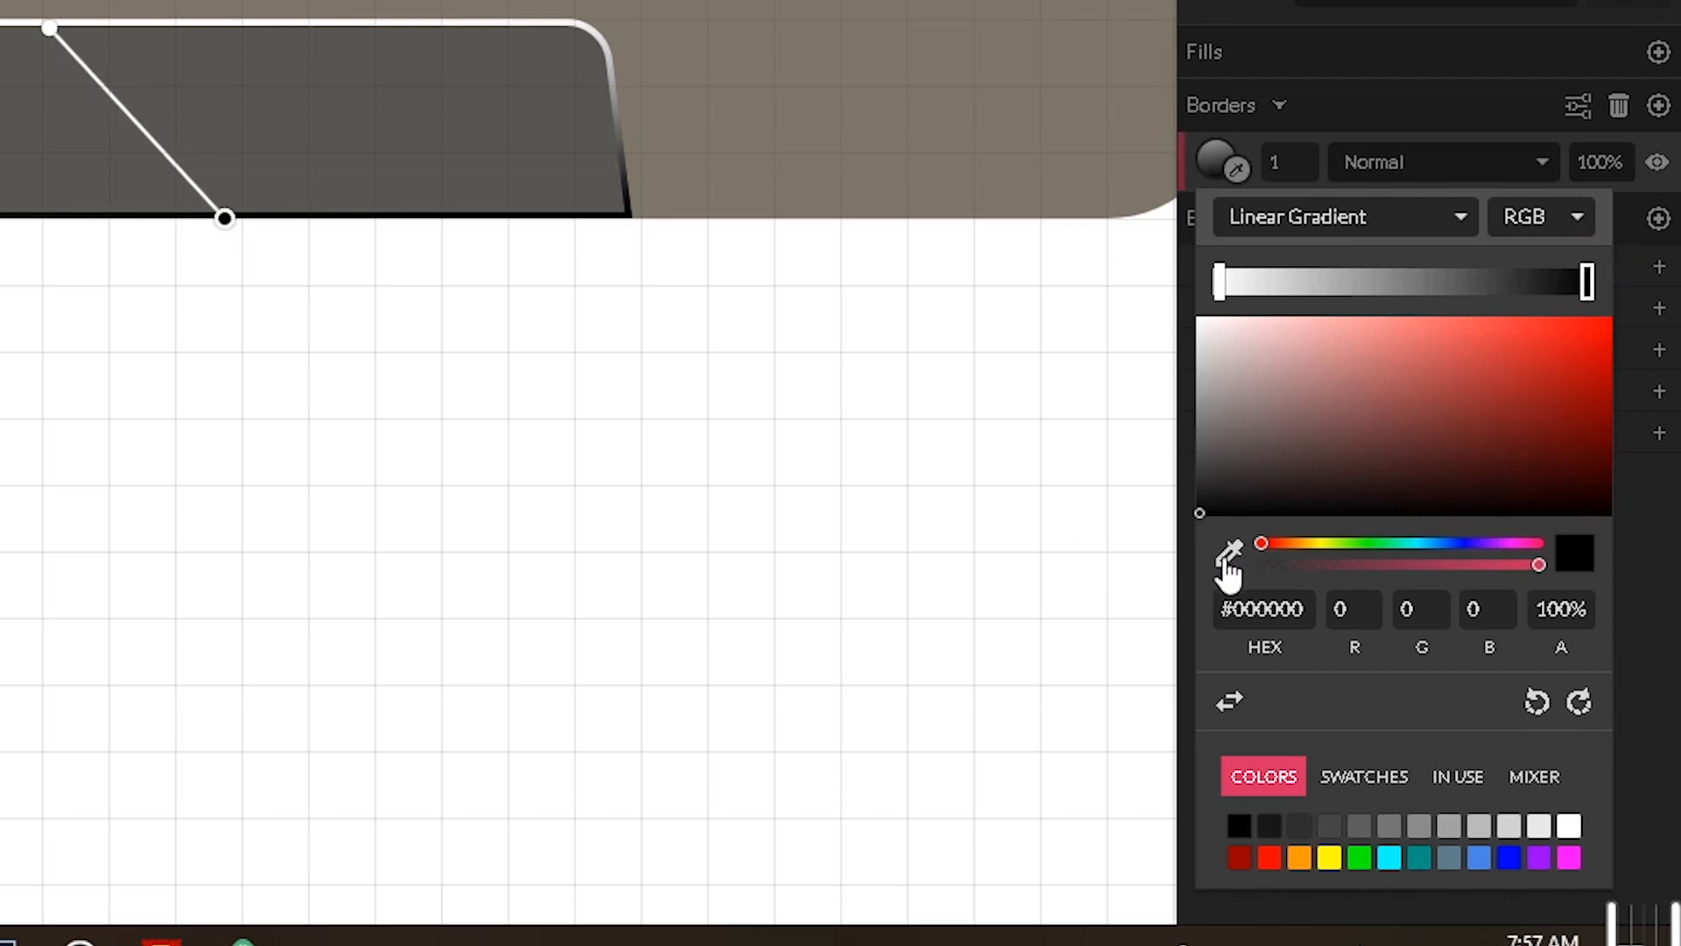
left_click(438, 115)
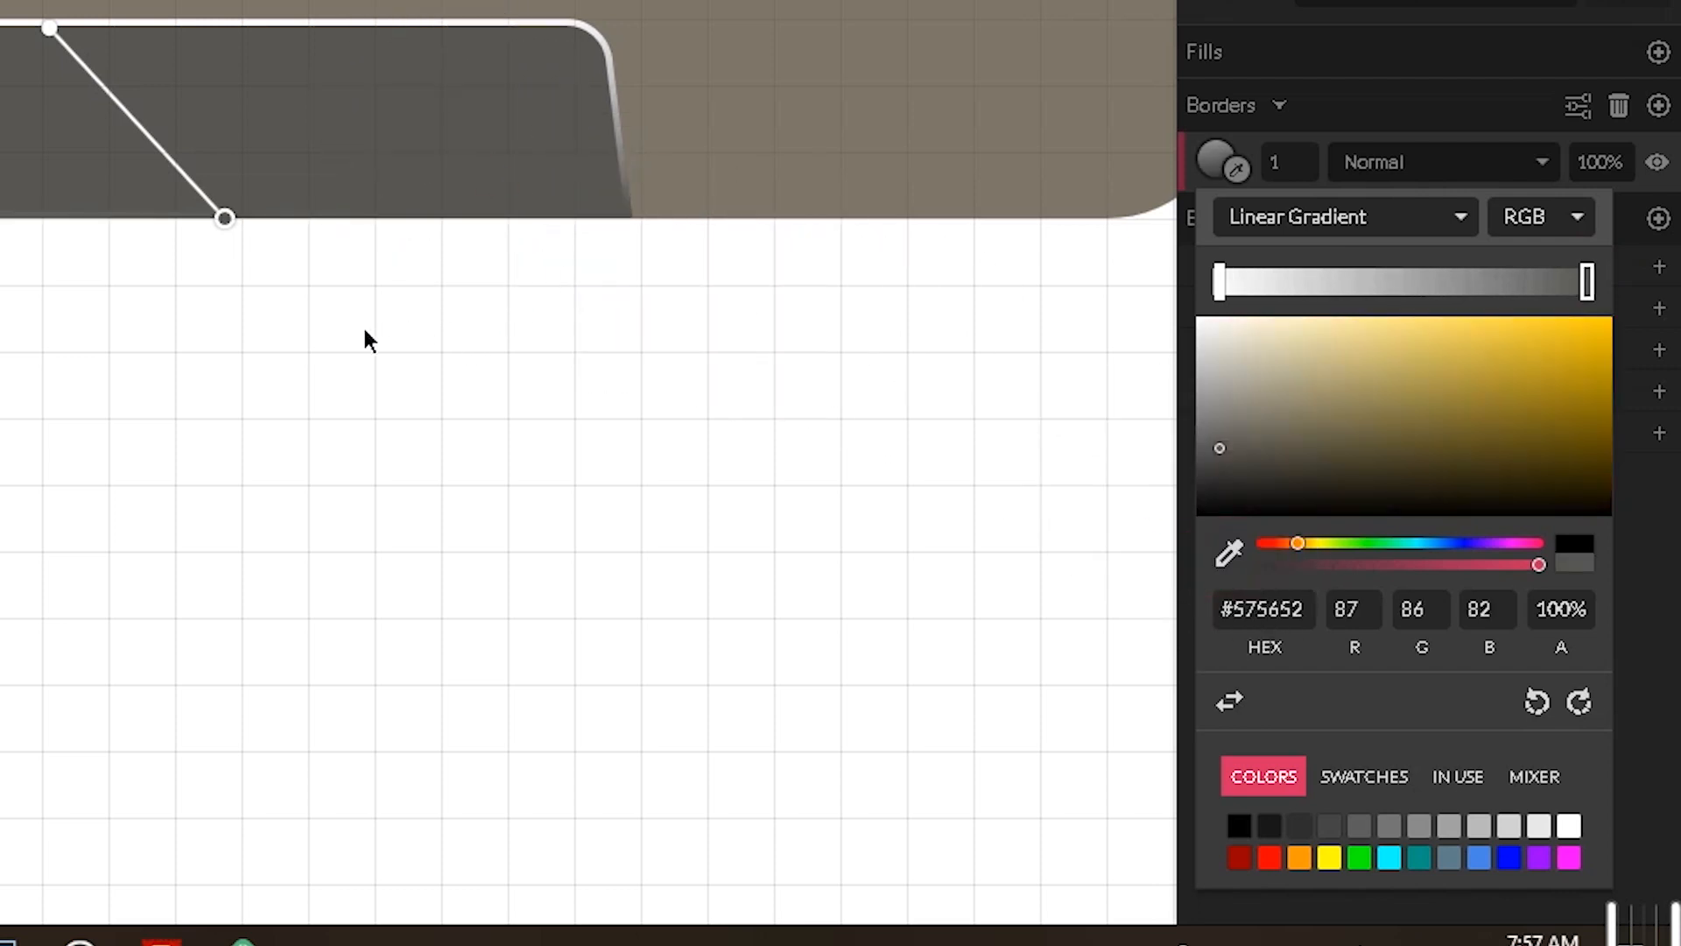
left_click_drag(1587, 291, 1466, 307)
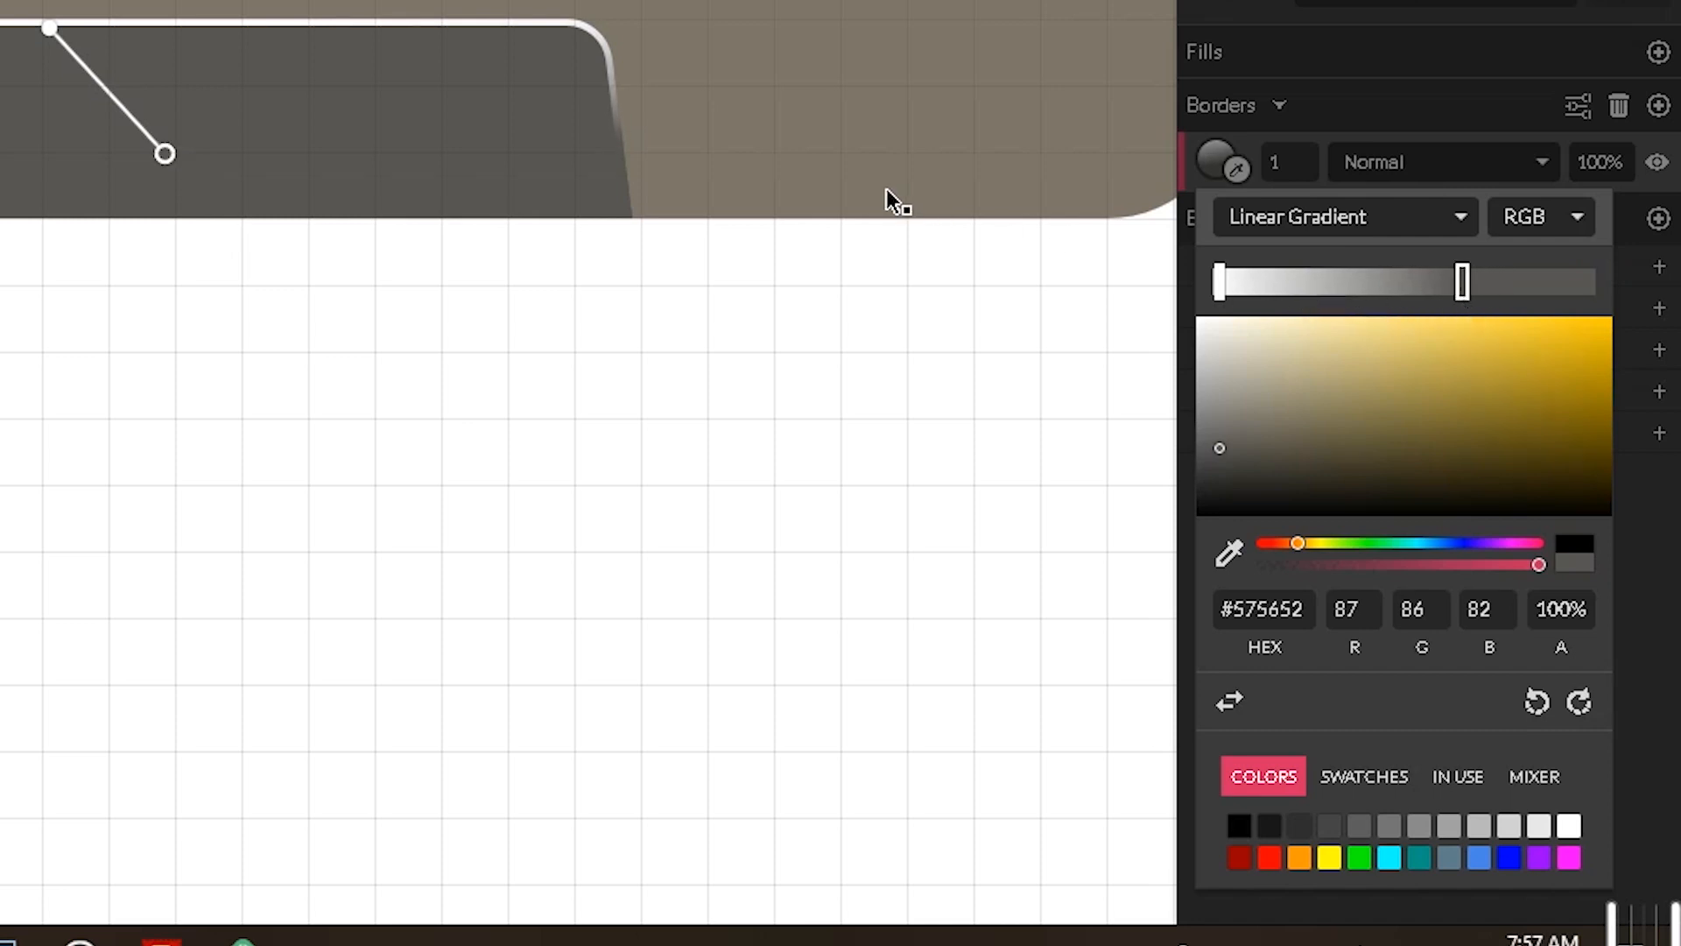
- Recolour the border gradient's white start stop to the beige #C6BAA6 and deselect the trapezoid
left_click(1220, 282)
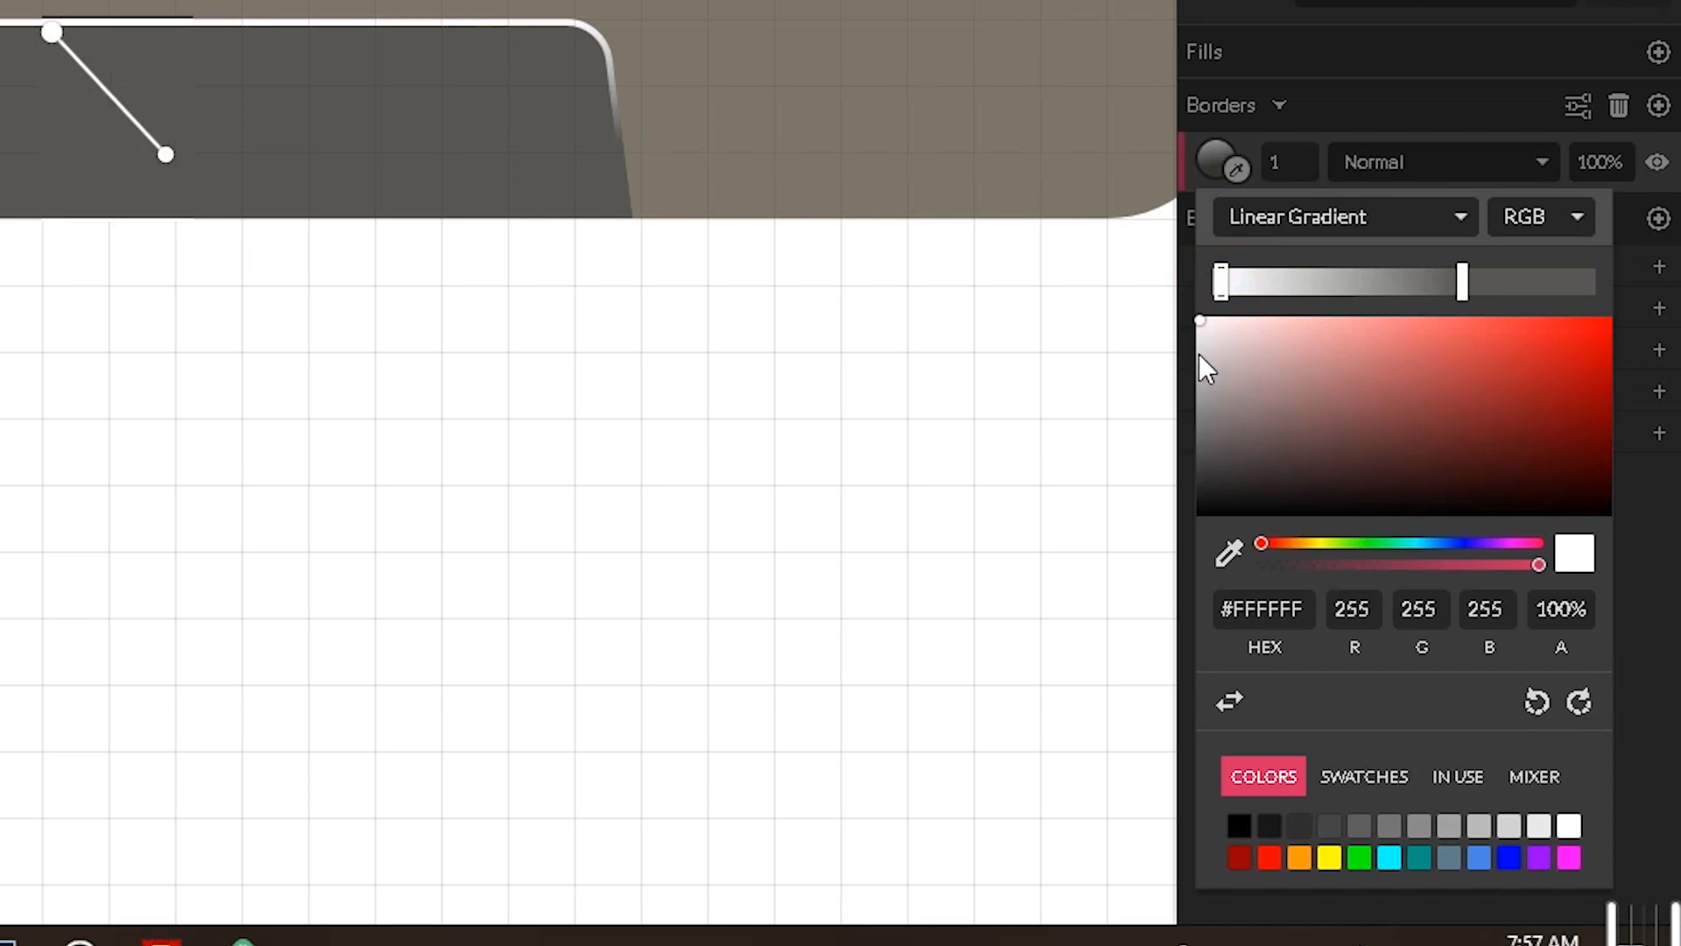
mouse_move(1259, 338)
left_mouse_down()
mouse_move(1275, 326)
mouse_move(1240, 353)
left_mouse_up()
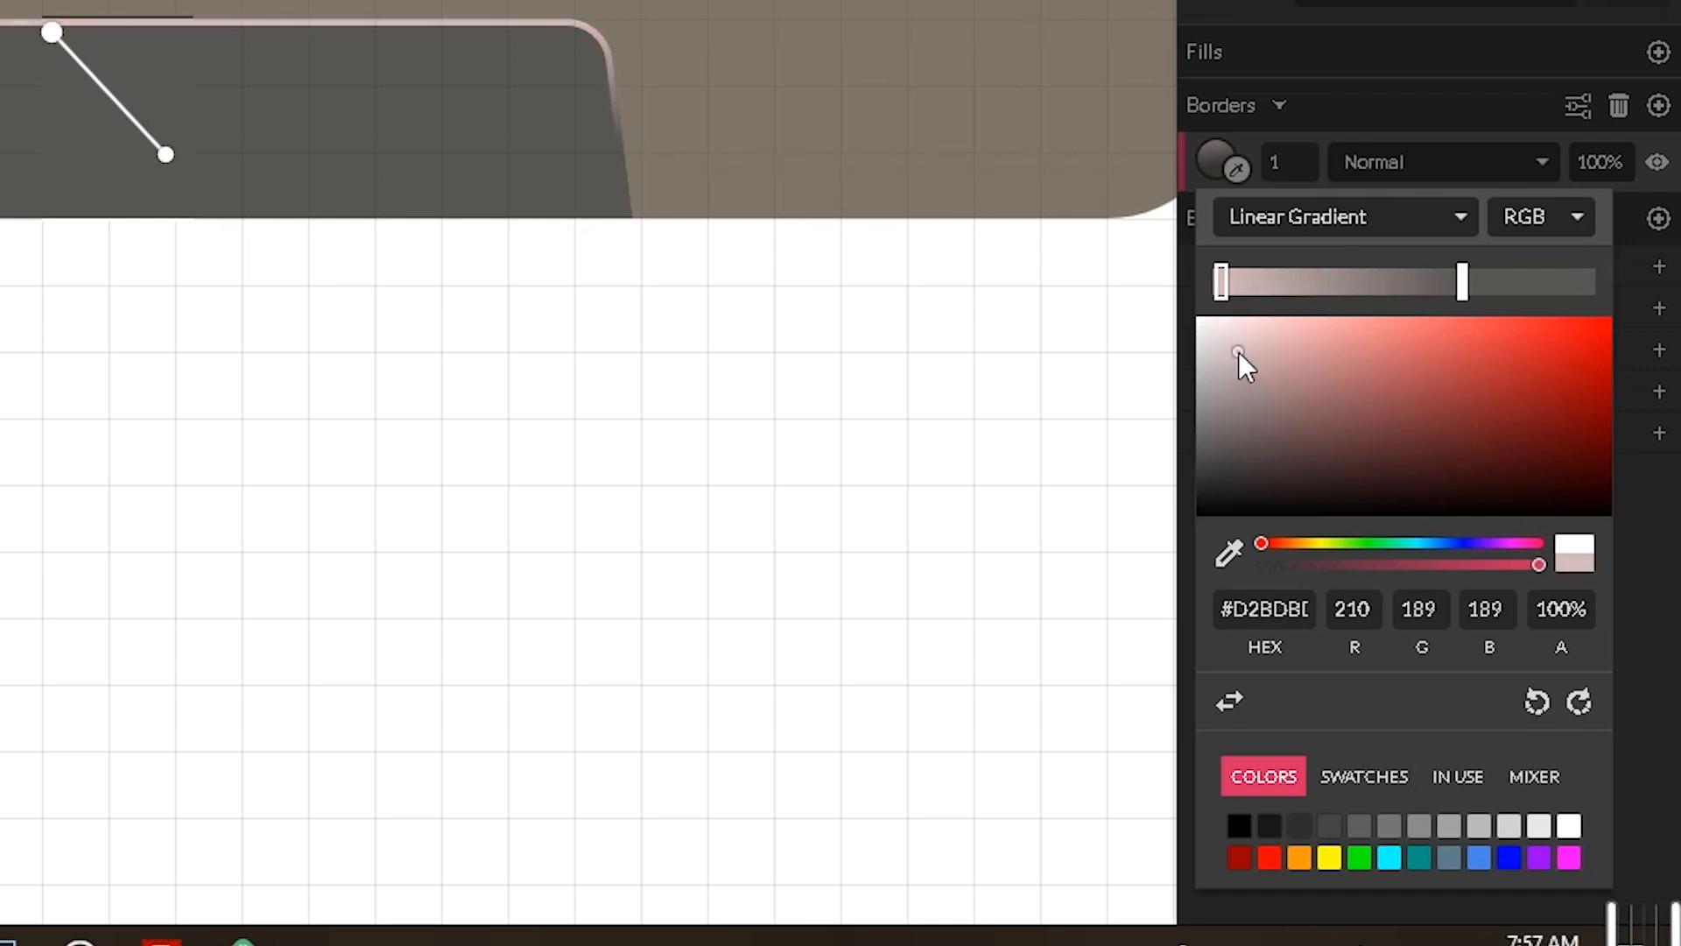
left_click_drag(1245, 349, 1247, 351)
left_click_drag(1280, 543, 1289, 539)
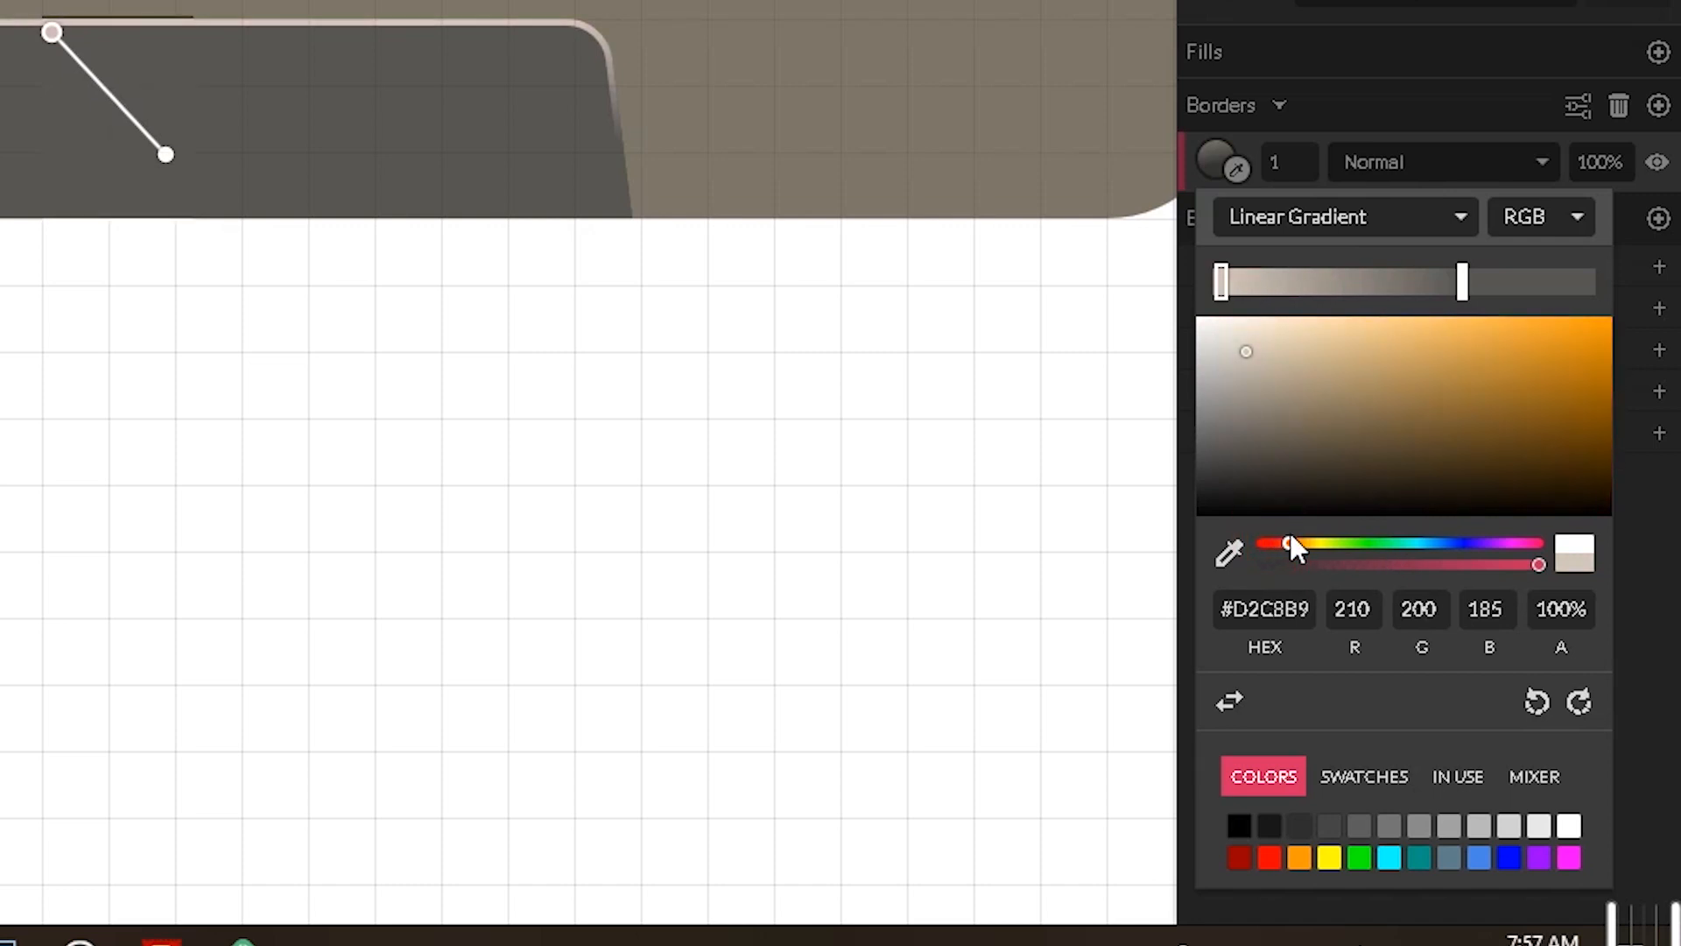
left_click_drag(1245, 354, 1262, 362)
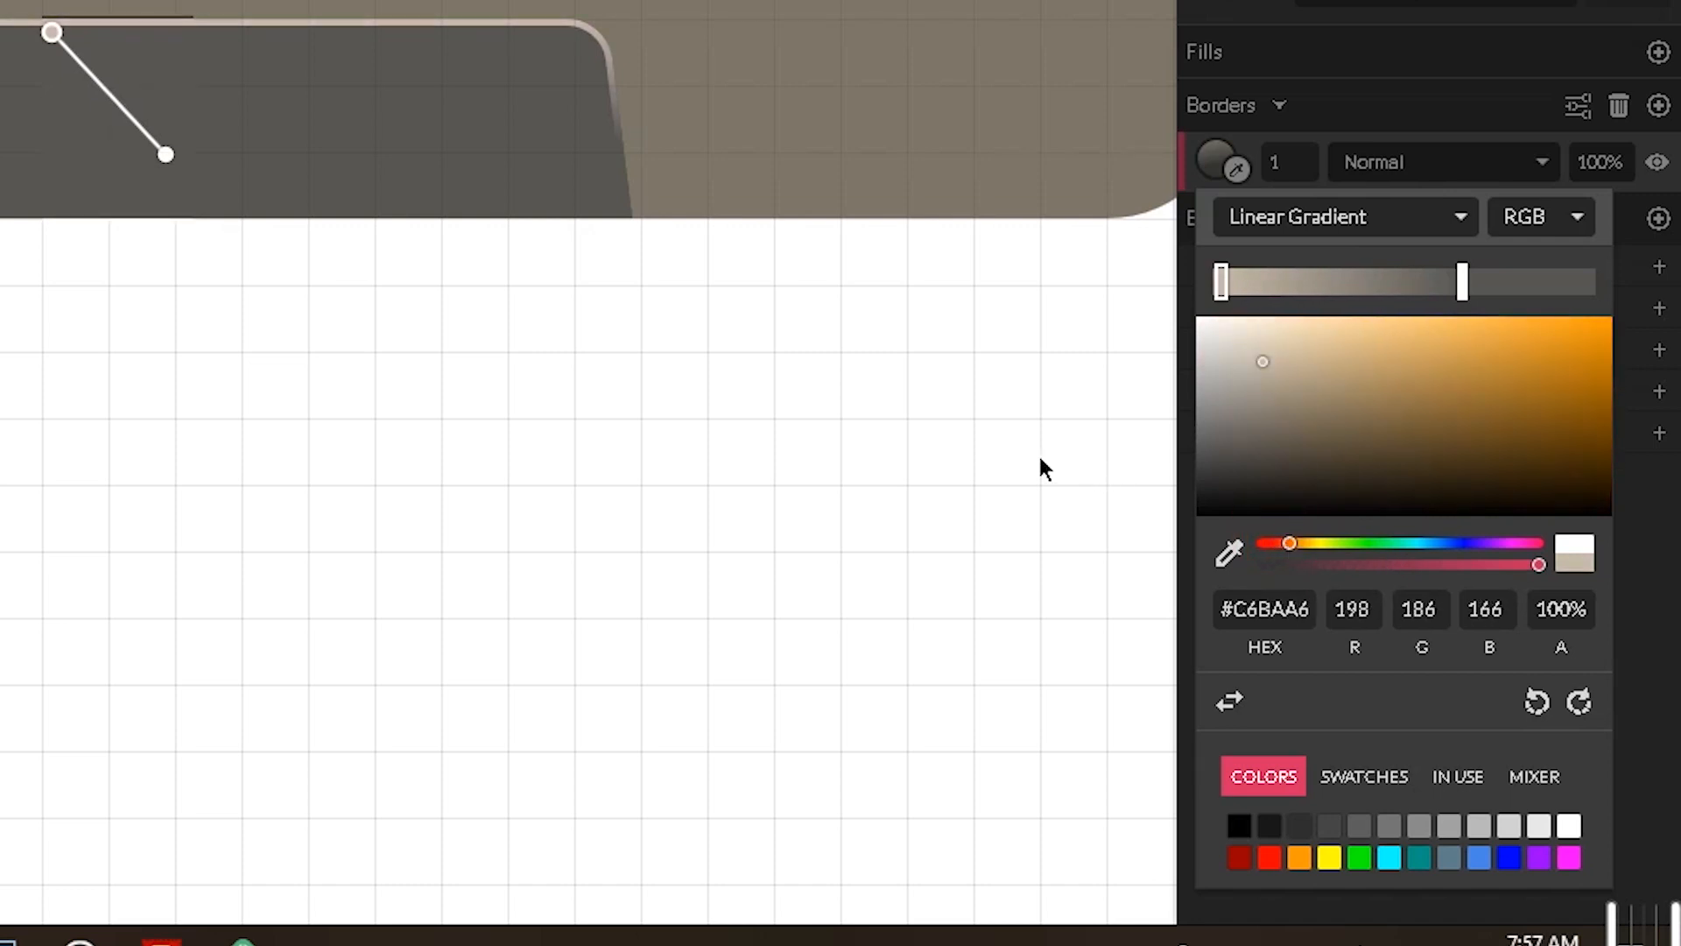
left_click(600, 374)
key("ctrl+minus")
key("ctrl+minus")
key("ctrl+minus")
key("ctrl+minus")
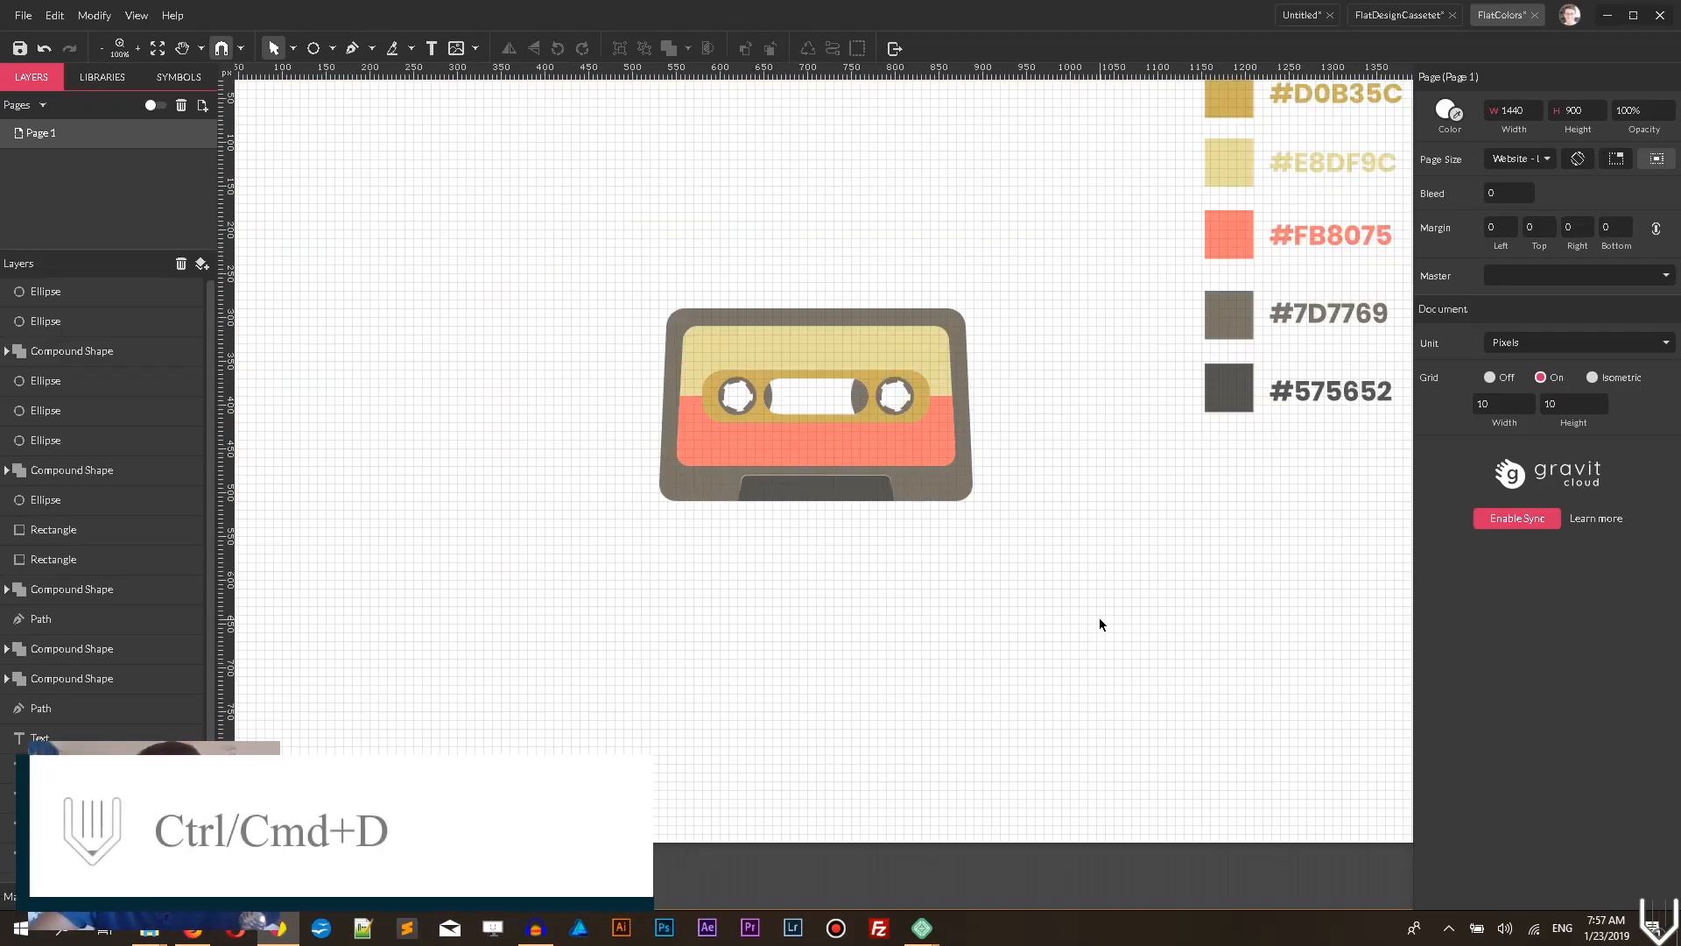
- Draw a white circle below the label's lower-left corner and shrink it to 10 by 10 px at X 560, Y 480
key("ctrl+plus")
key("ctrl+plus")
key("ctrl+plus")
key("ctrl+plus")
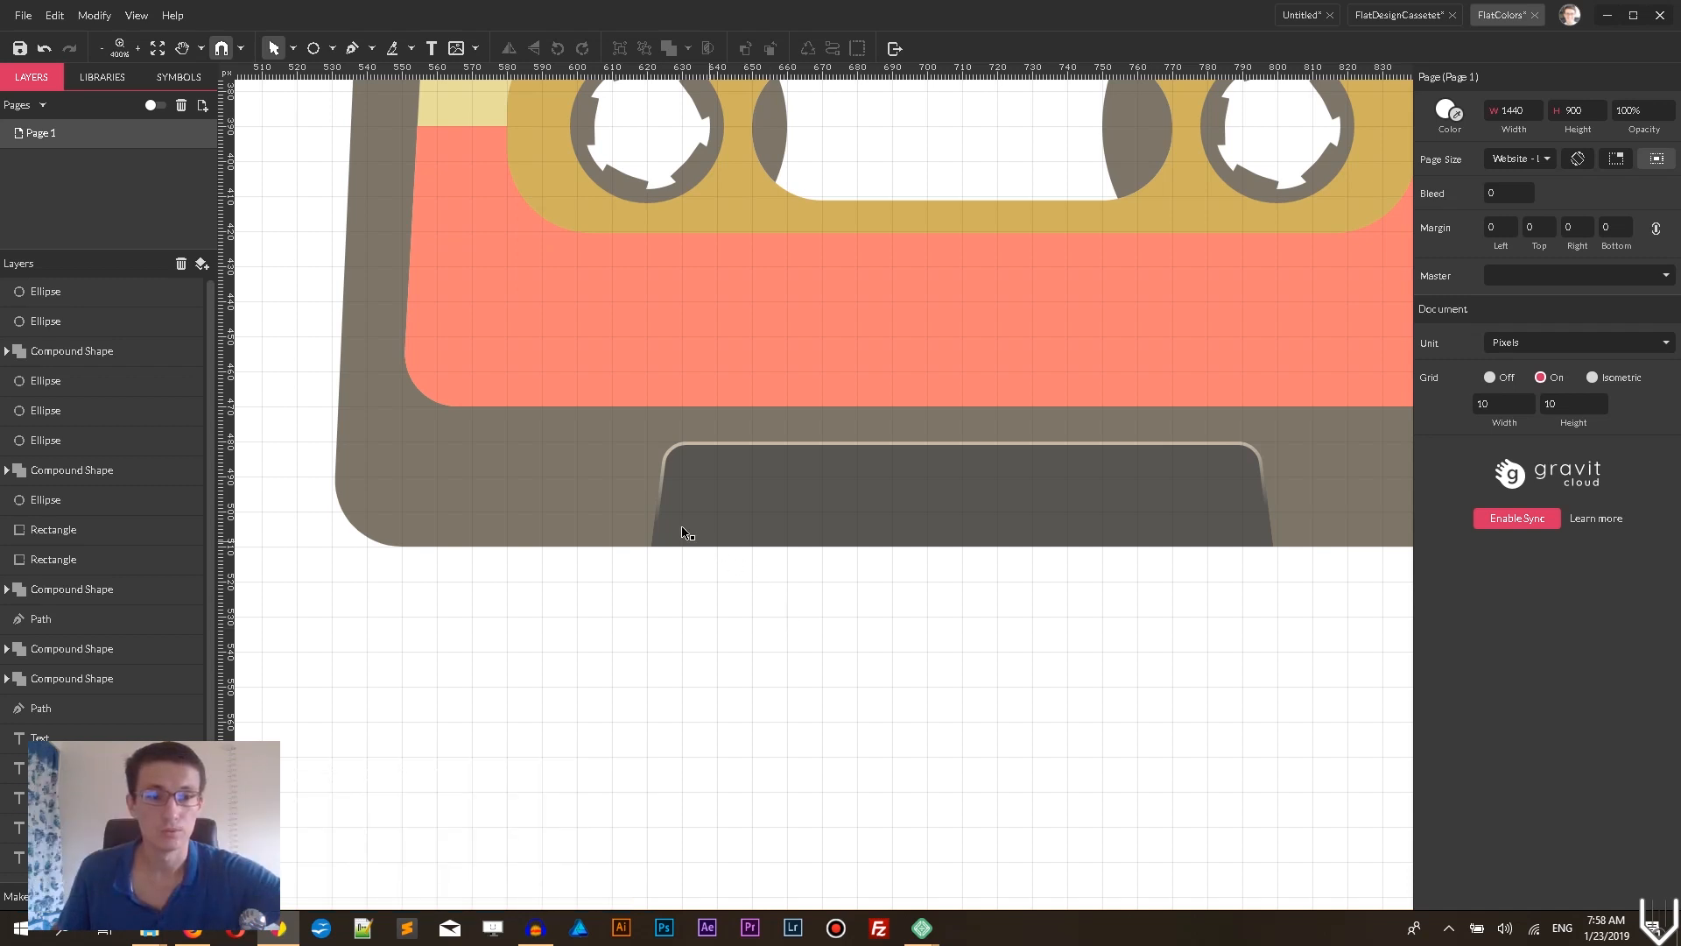
left_click(329, 51)
left_click(382, 128)
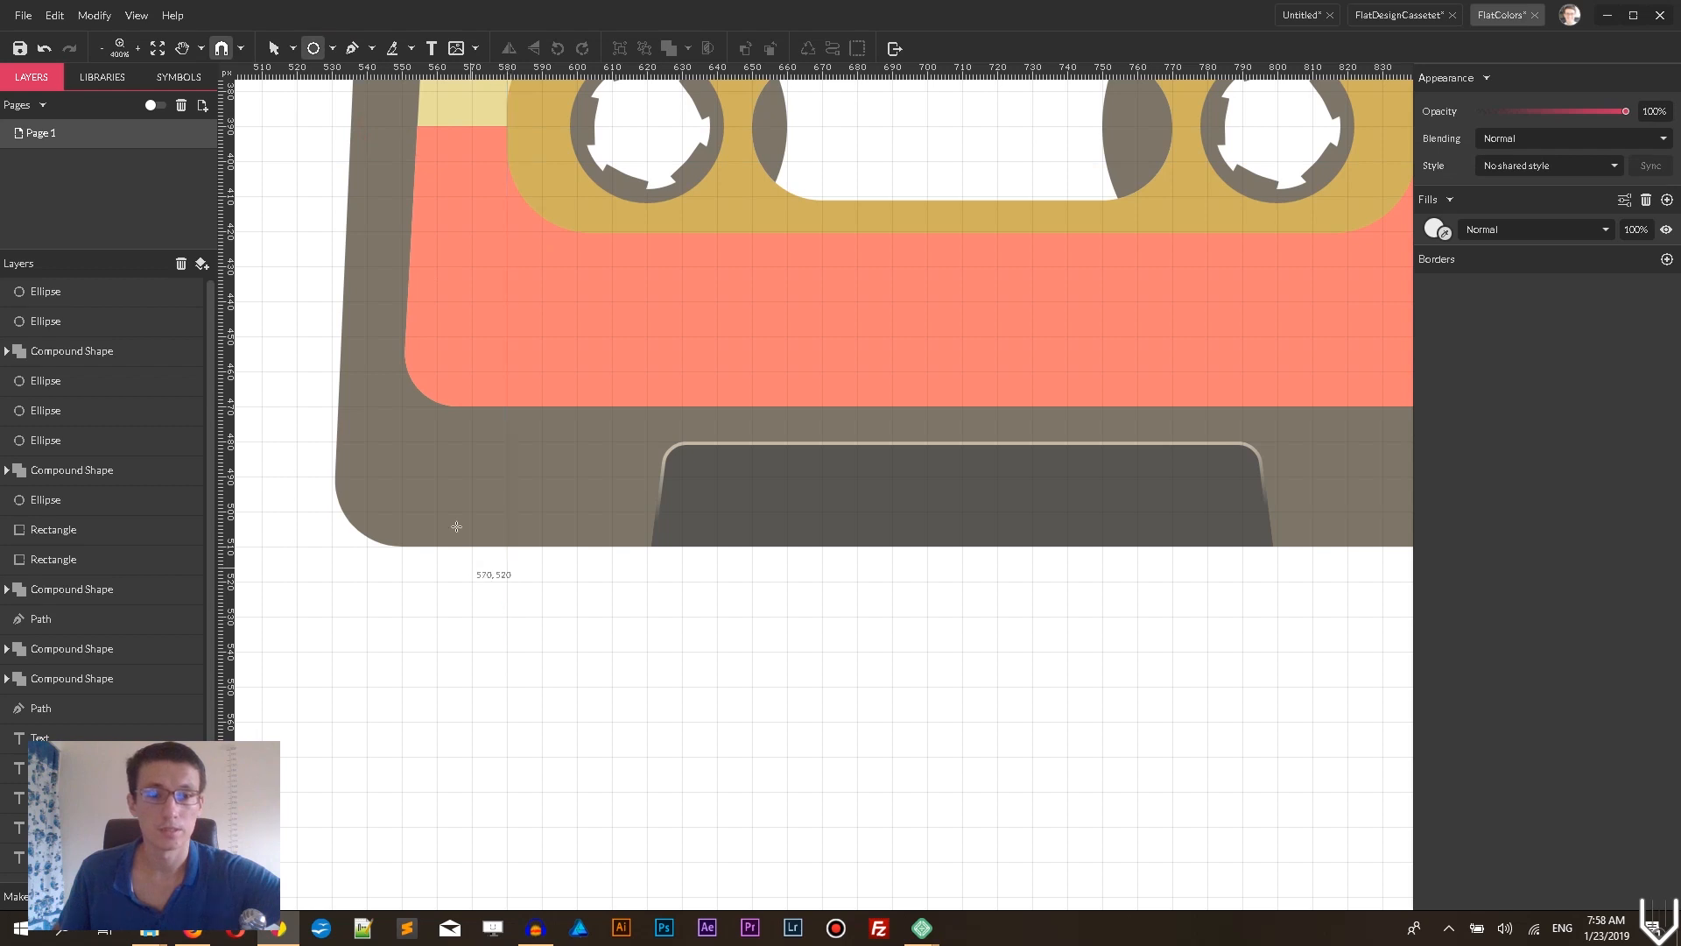
mouse_move(453, 454)
left_mouse_down()
mouse_move(459, 479)
mouse_move(443, 442)
left_mouse_up()
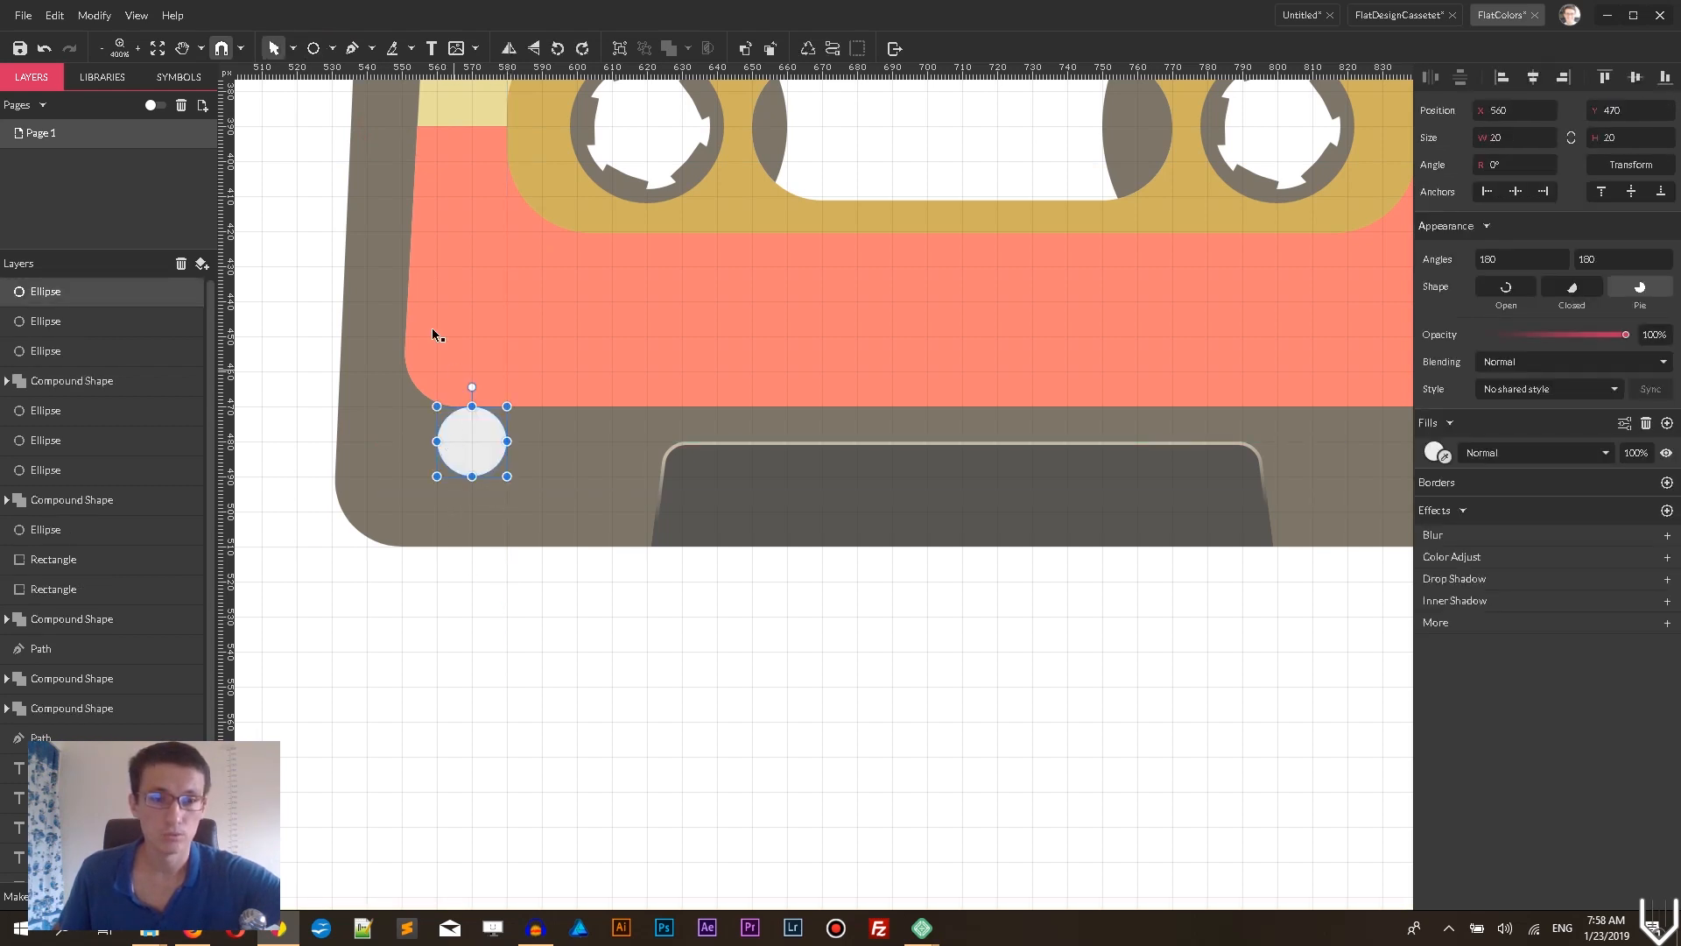
left_click_drag(507, 406, 481, 440)
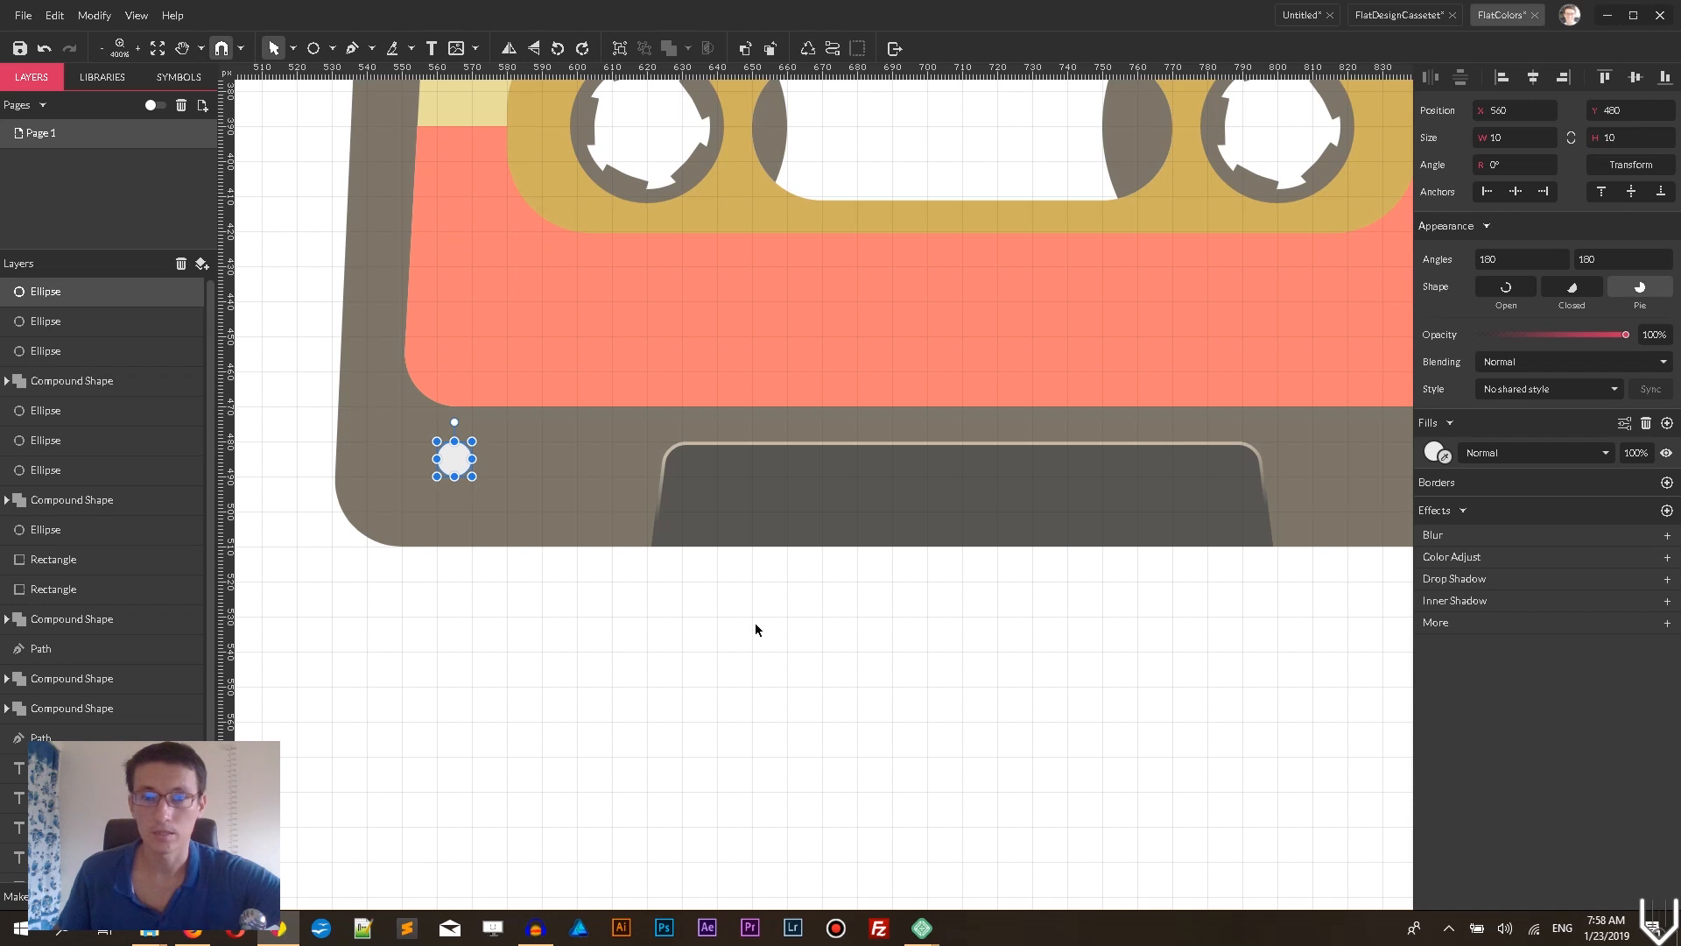
- Change the fill of the small circle below the label's lower-left corner to a linear gradient
key("ctrl+plus")
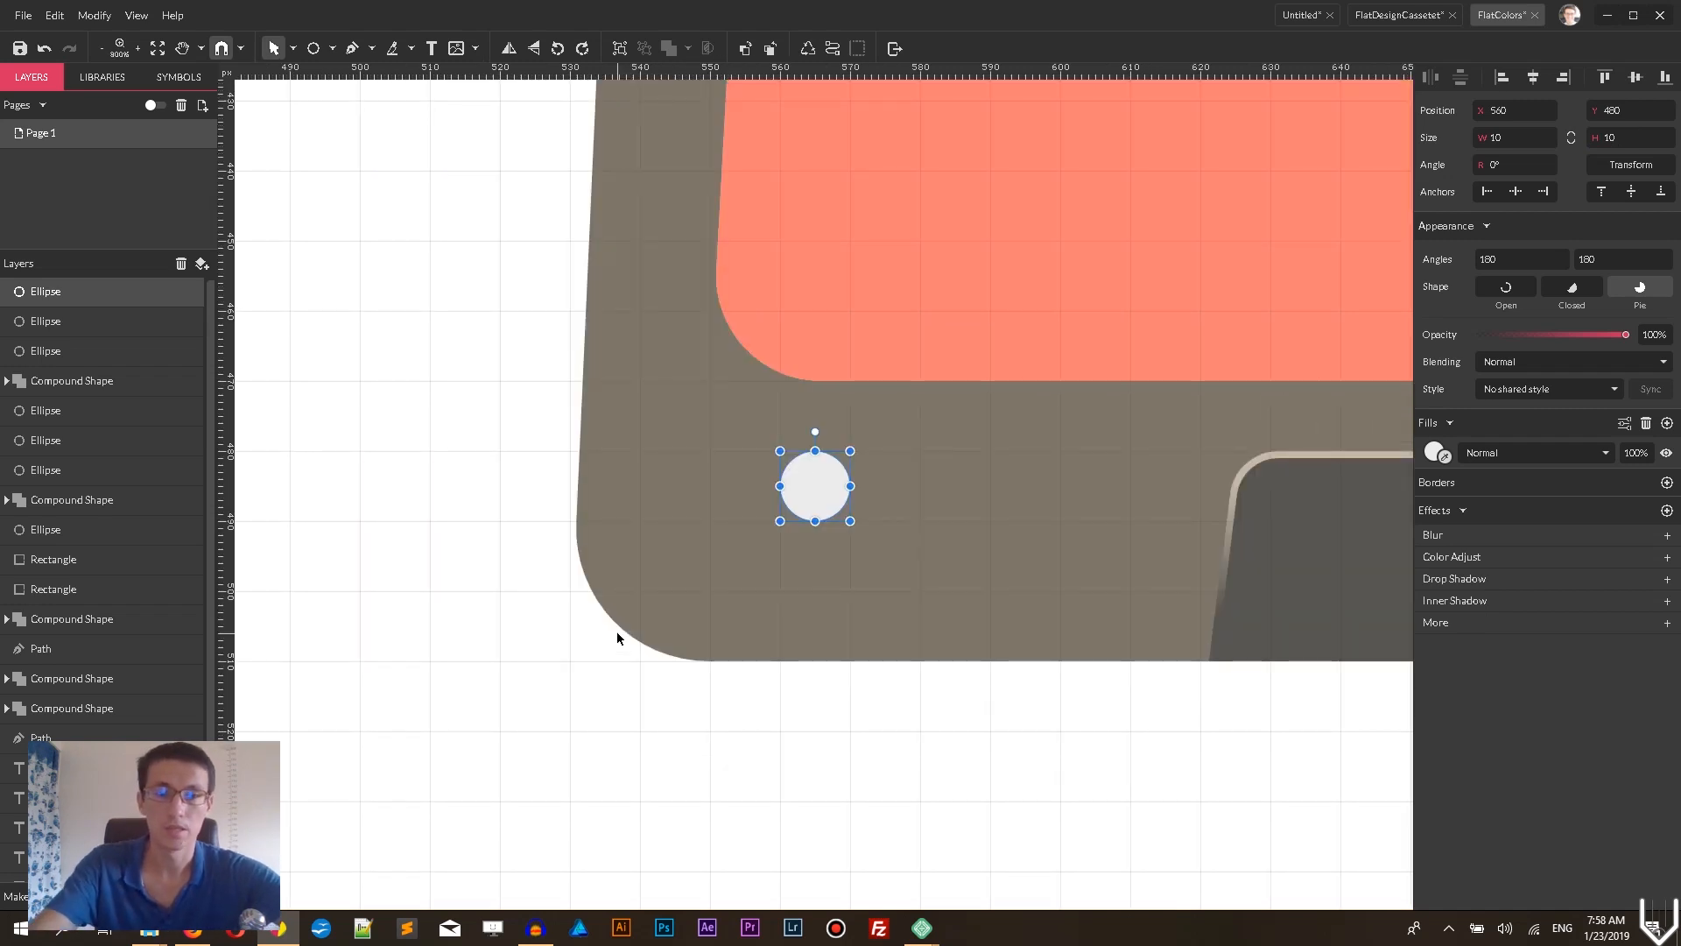
key("ctrl+plus")
key("space")
mouse_move(966, 526)
left_mouse_down()
mouse_move(902, 458)
mouse_move(657, 359)
mouse_move(513, 338)
left_mouse_up()
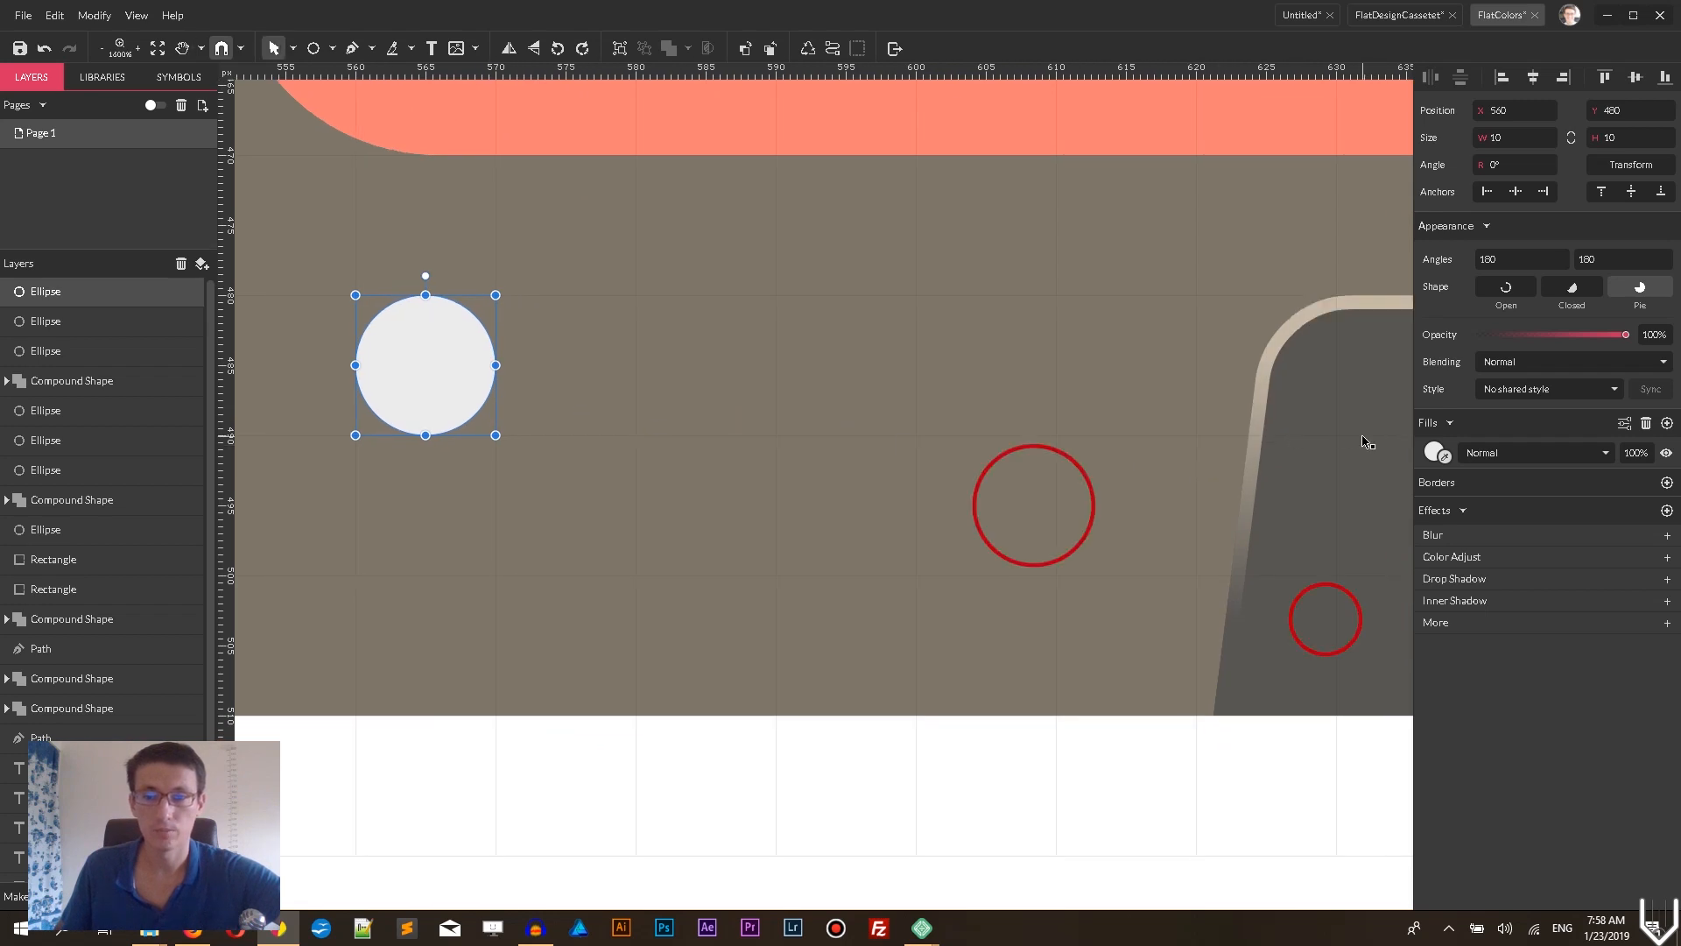
left_click(1431, 424)
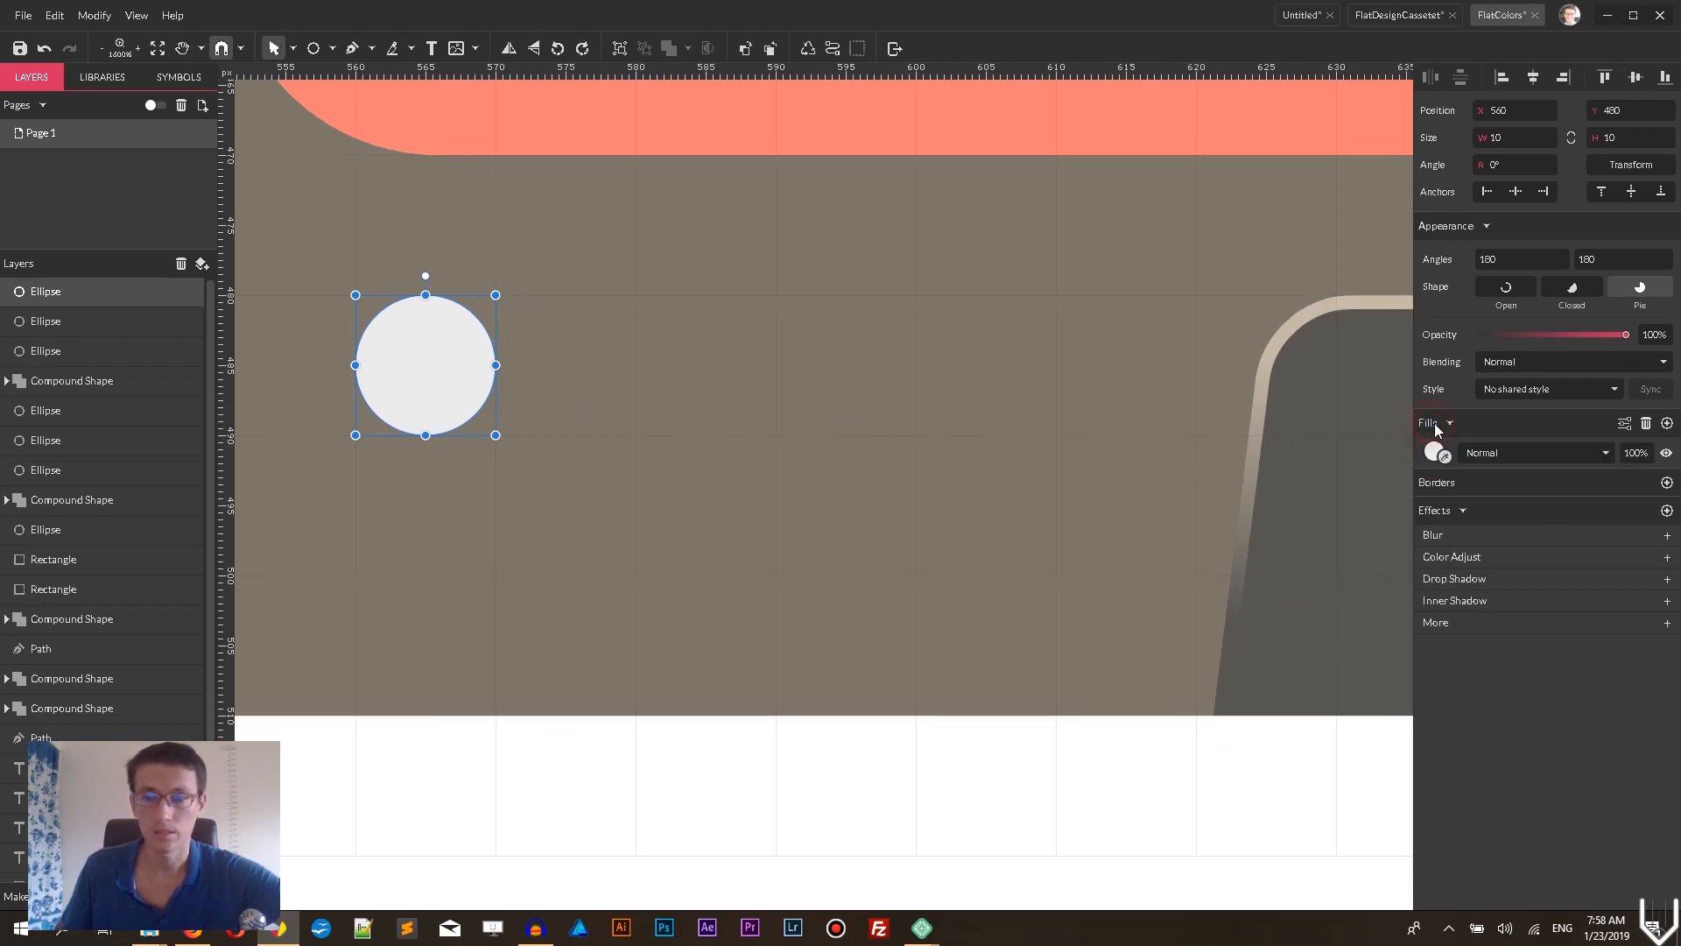
left_click(1434, 453)
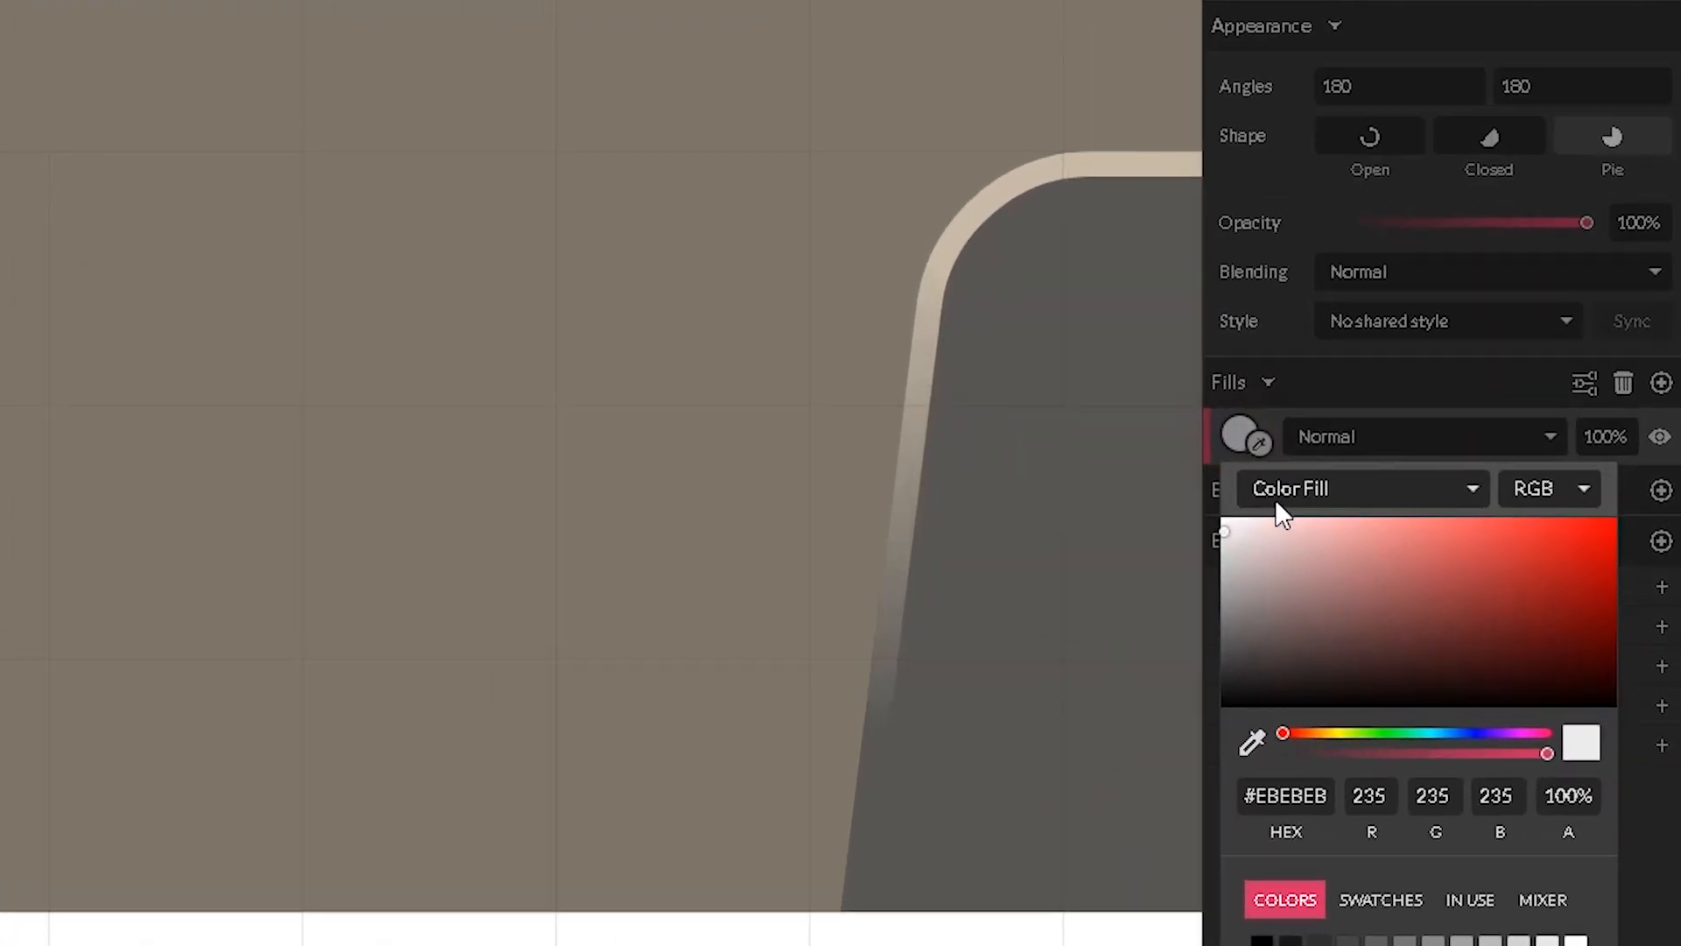
left_click(1275, 496)
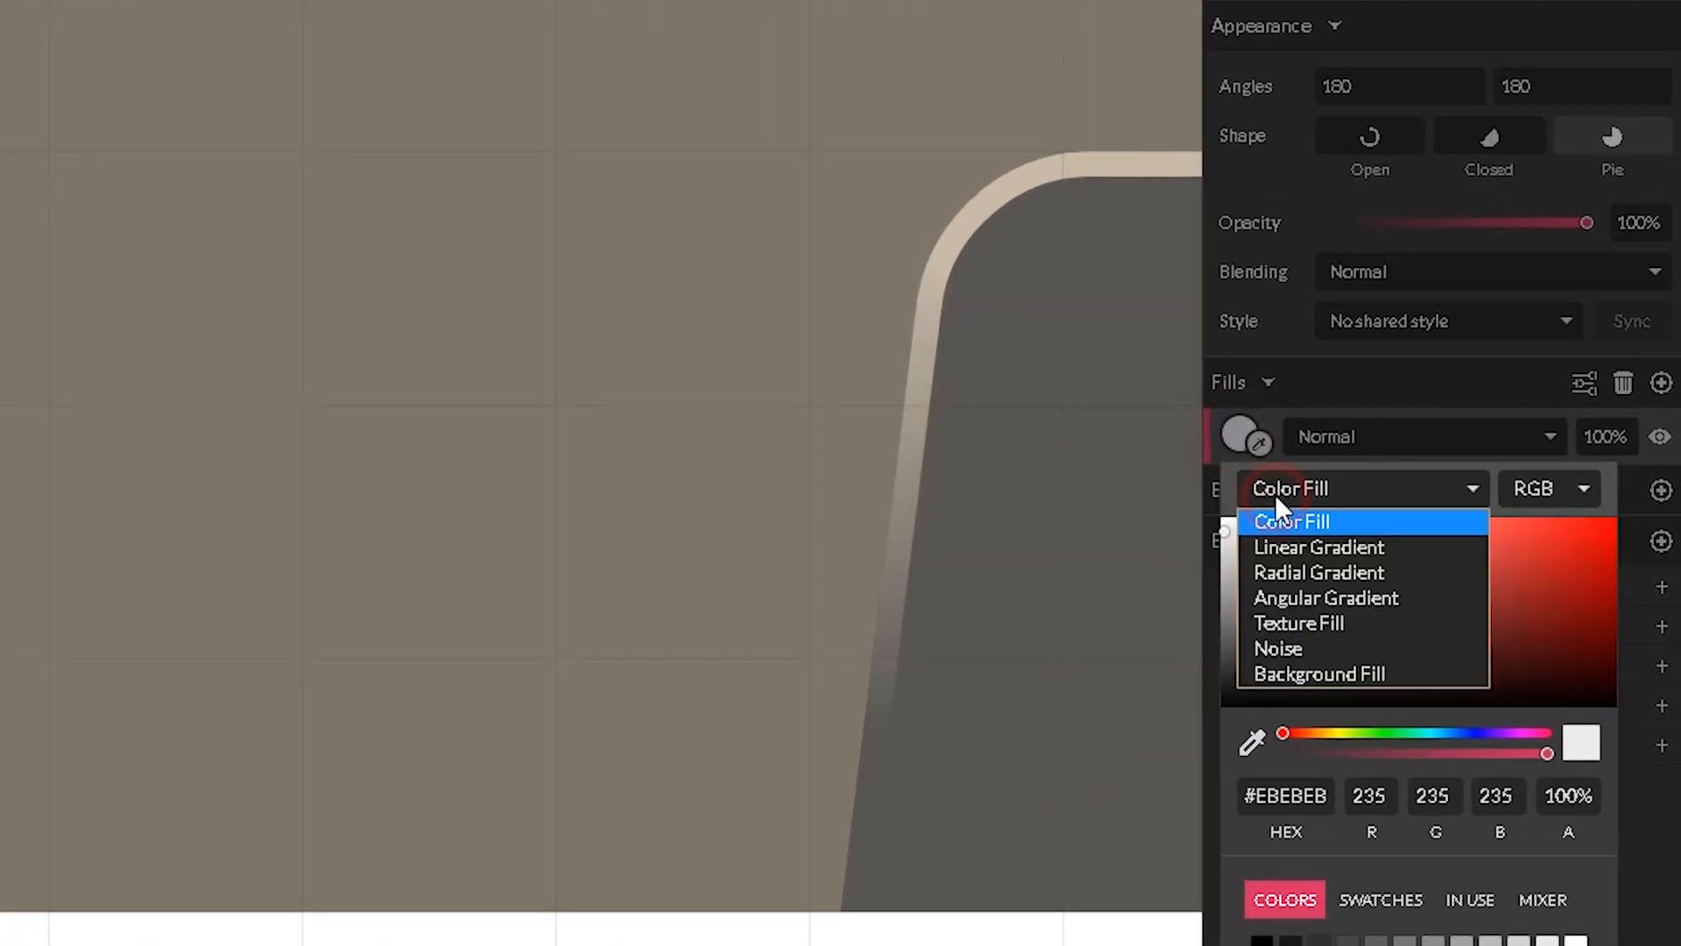
left_click(1286, 542)
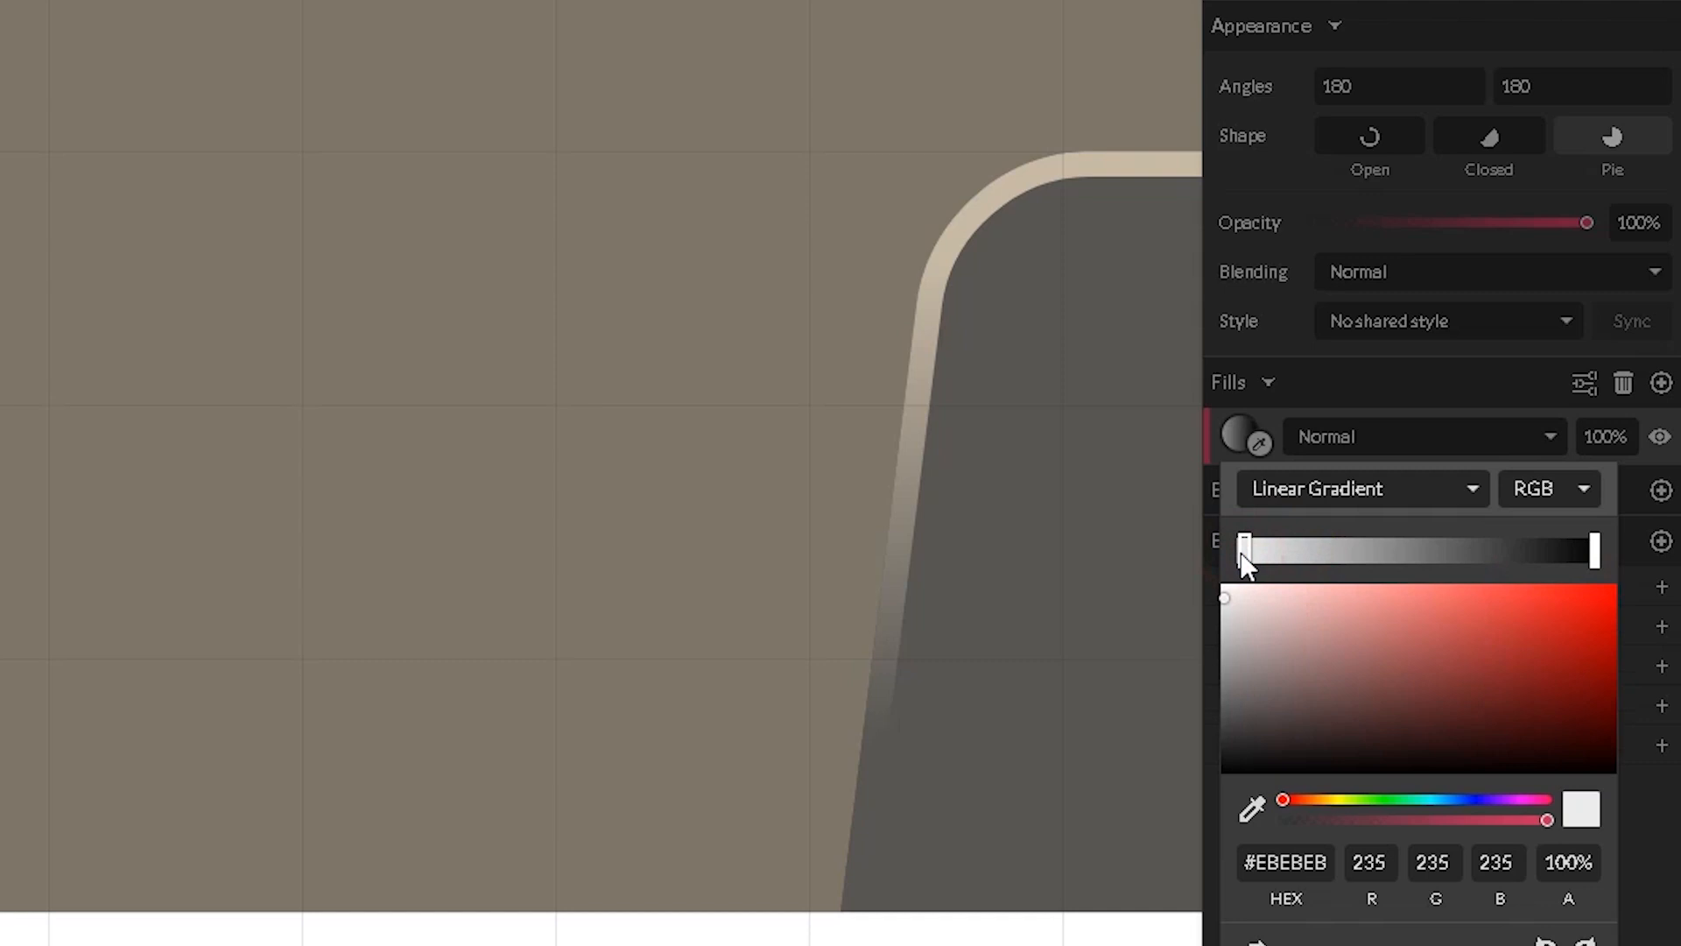
- Sample the cassette body's #7D7769 for the circle gradient's start stop and the trapezoid's #575652 for its end stop
left_click(1252, 809)
left_click(218, 379)
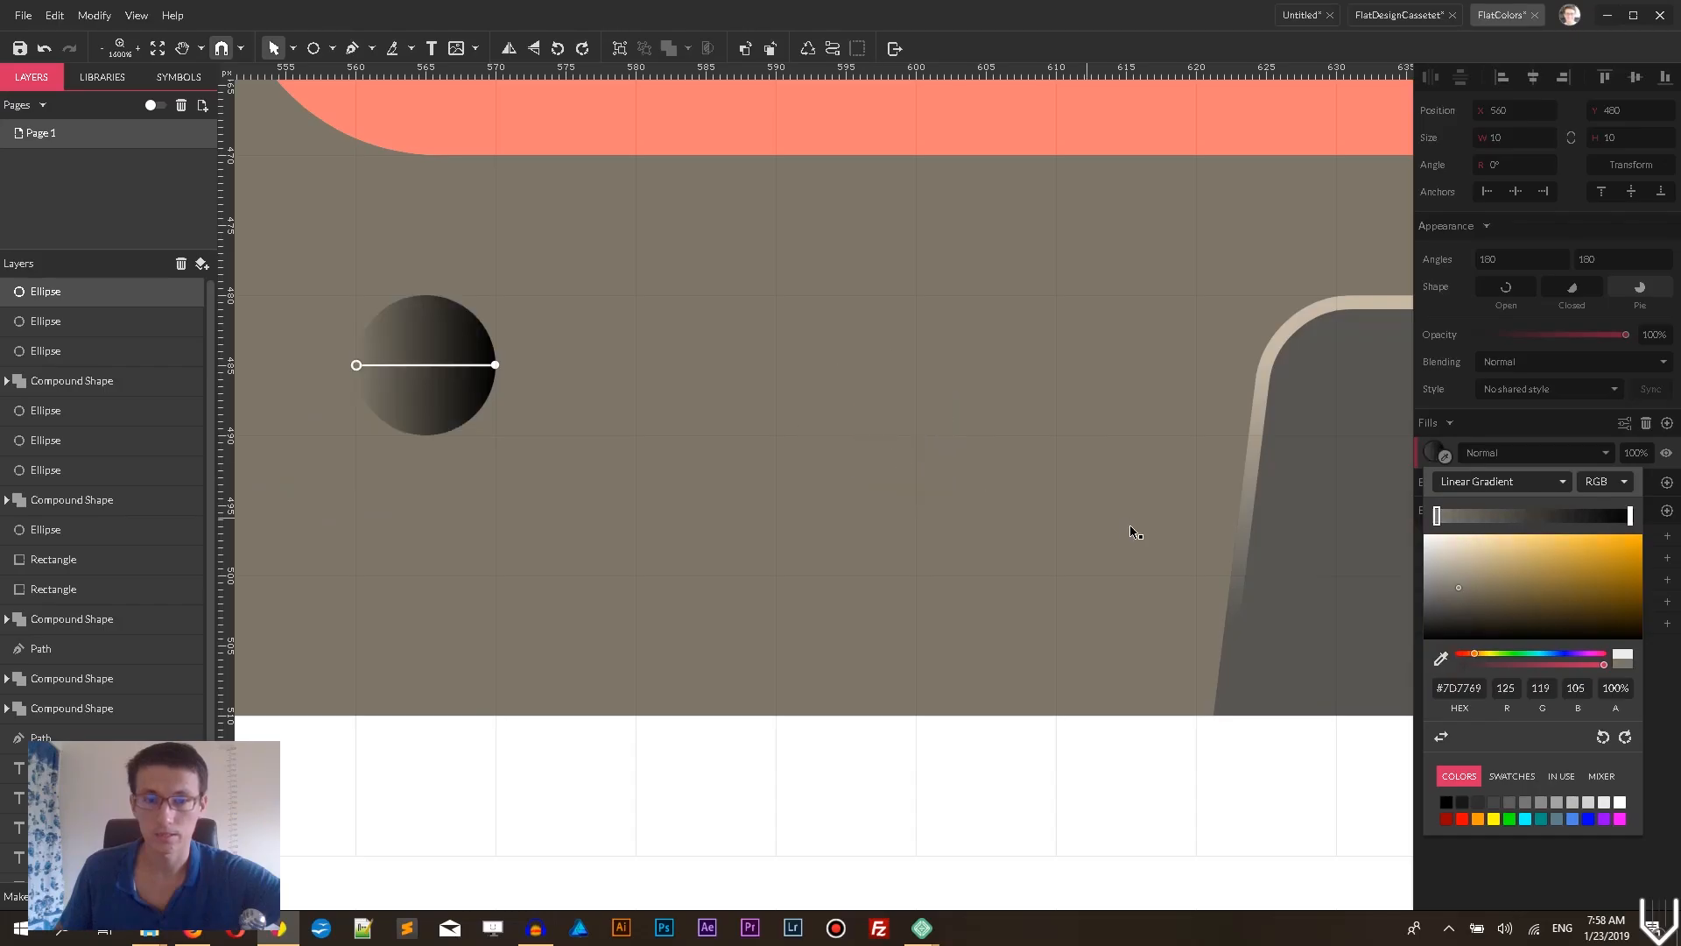
left_click(496, 366)
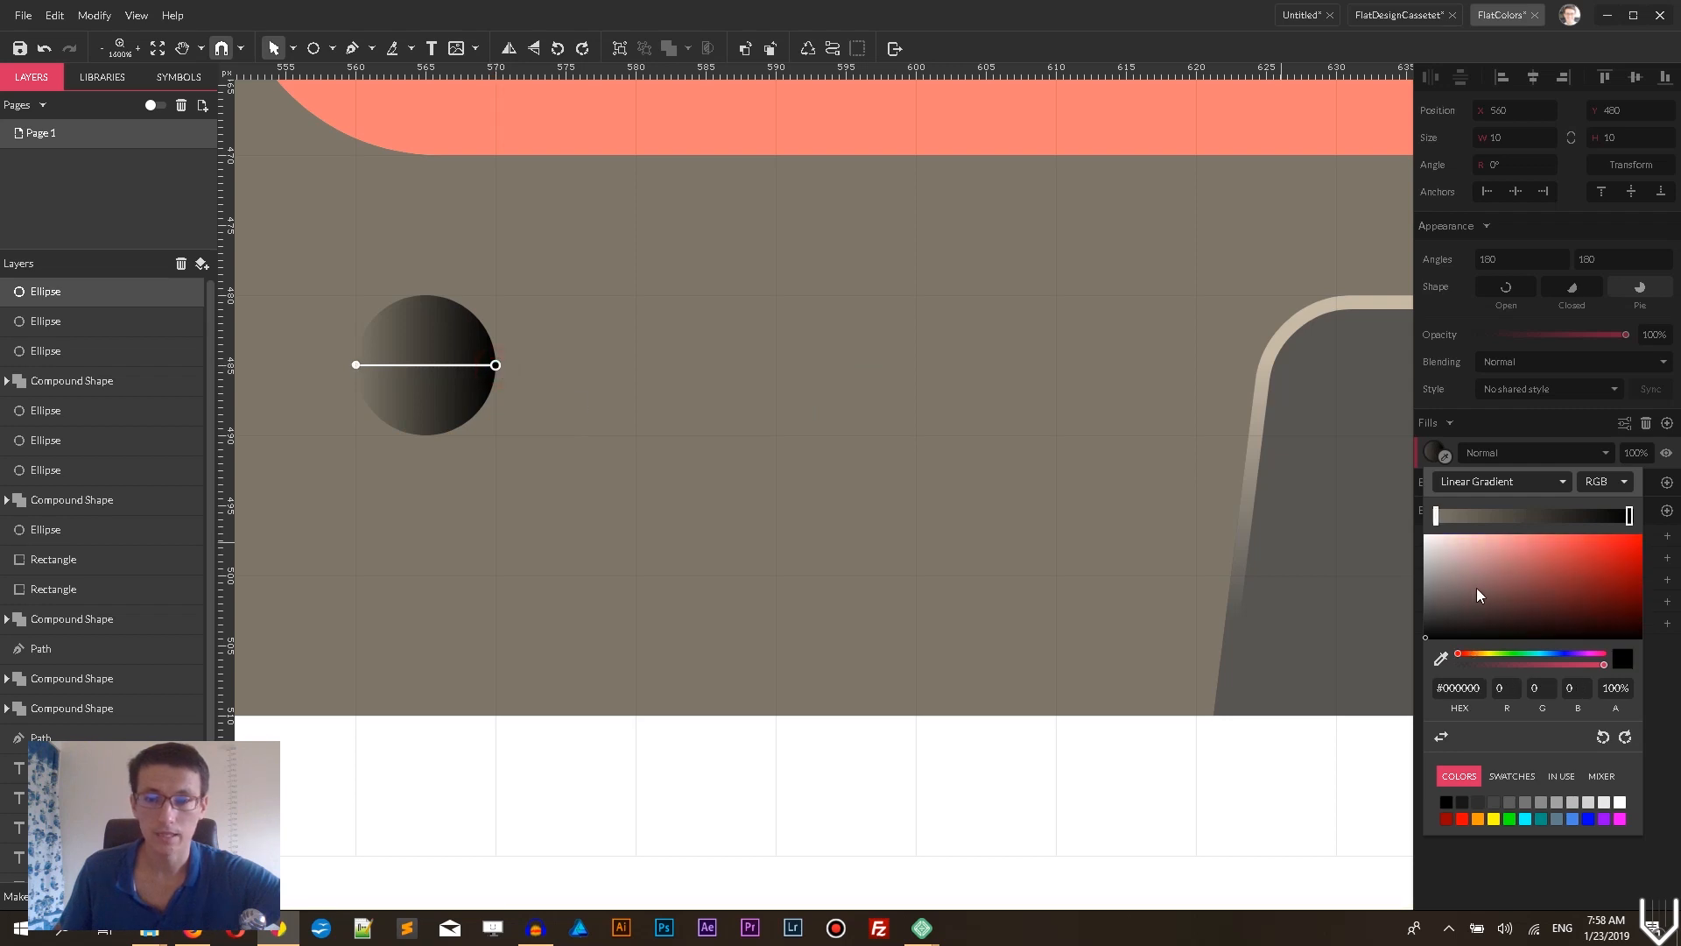
left_click(1440, 661)
left_click(1296, 528)
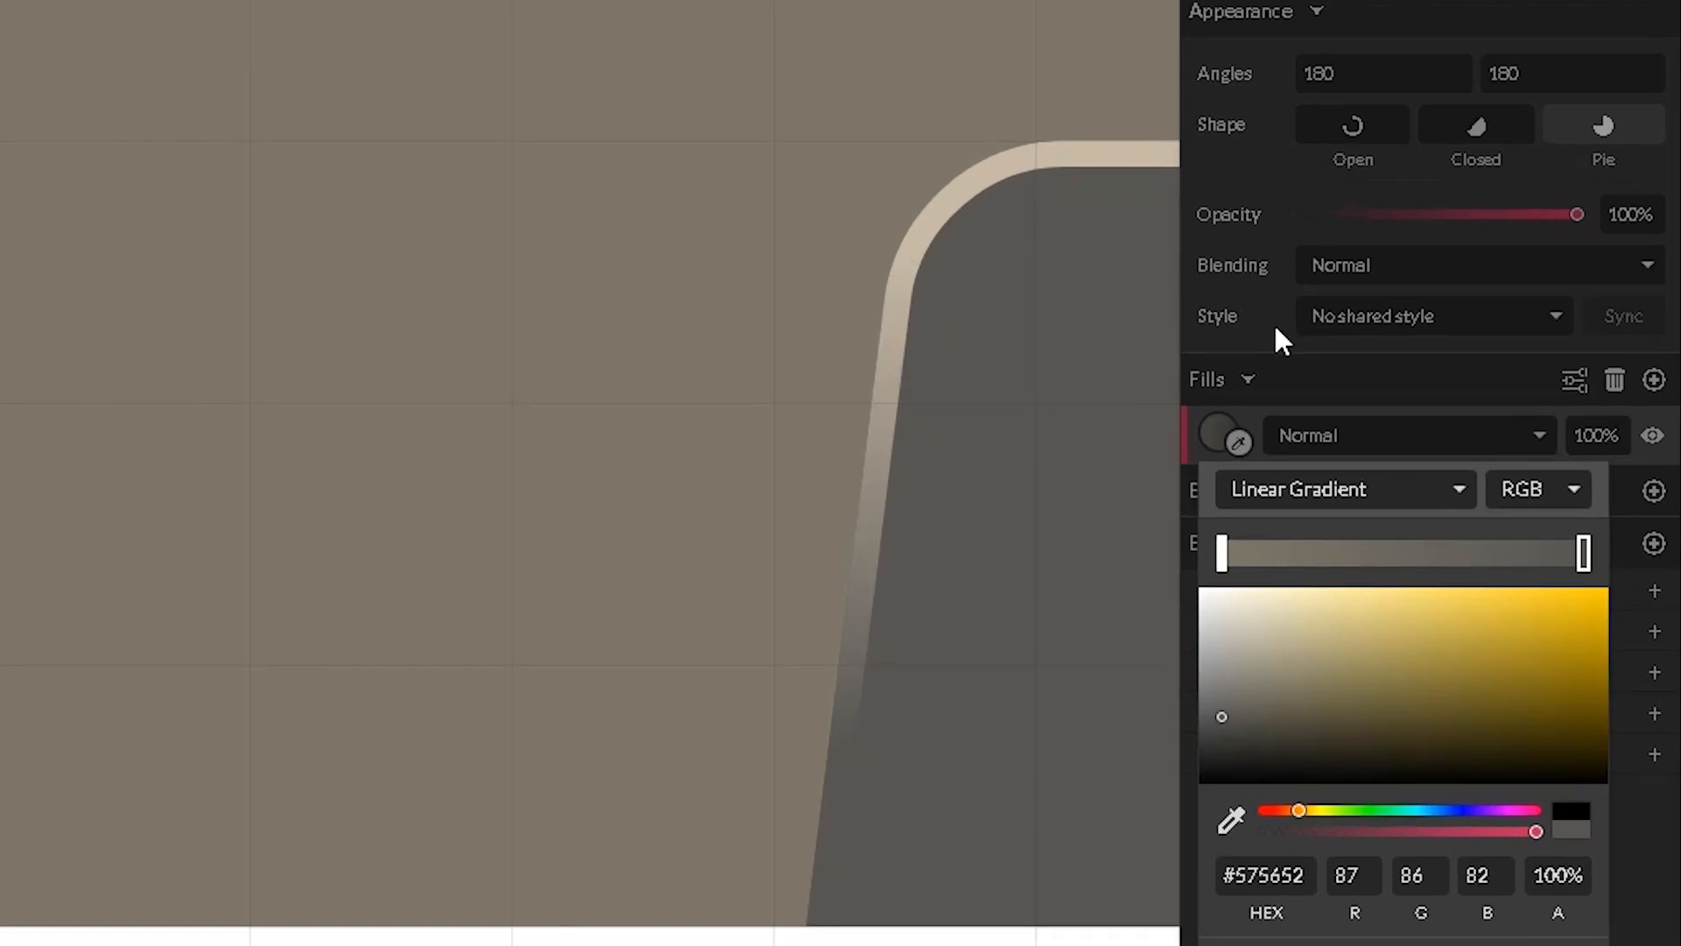
- Create a new shared style named "gradient" from the circle's appearance
left_click(1497, 396)
left_click(1483, 392)
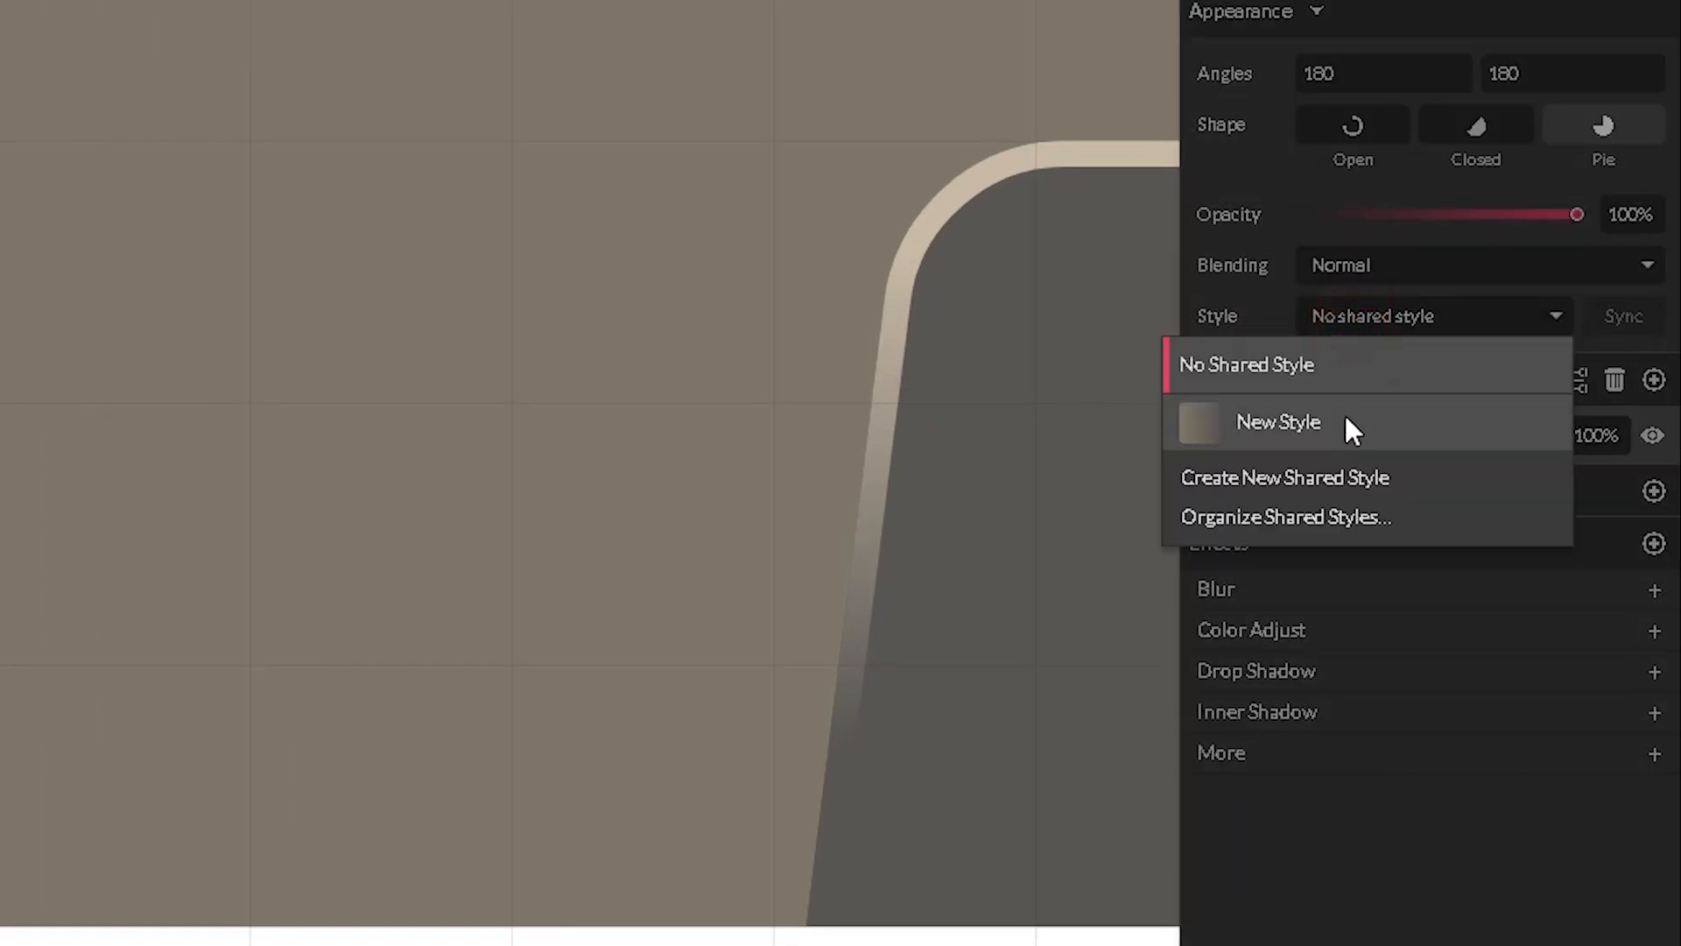
left_click(1326, 477)
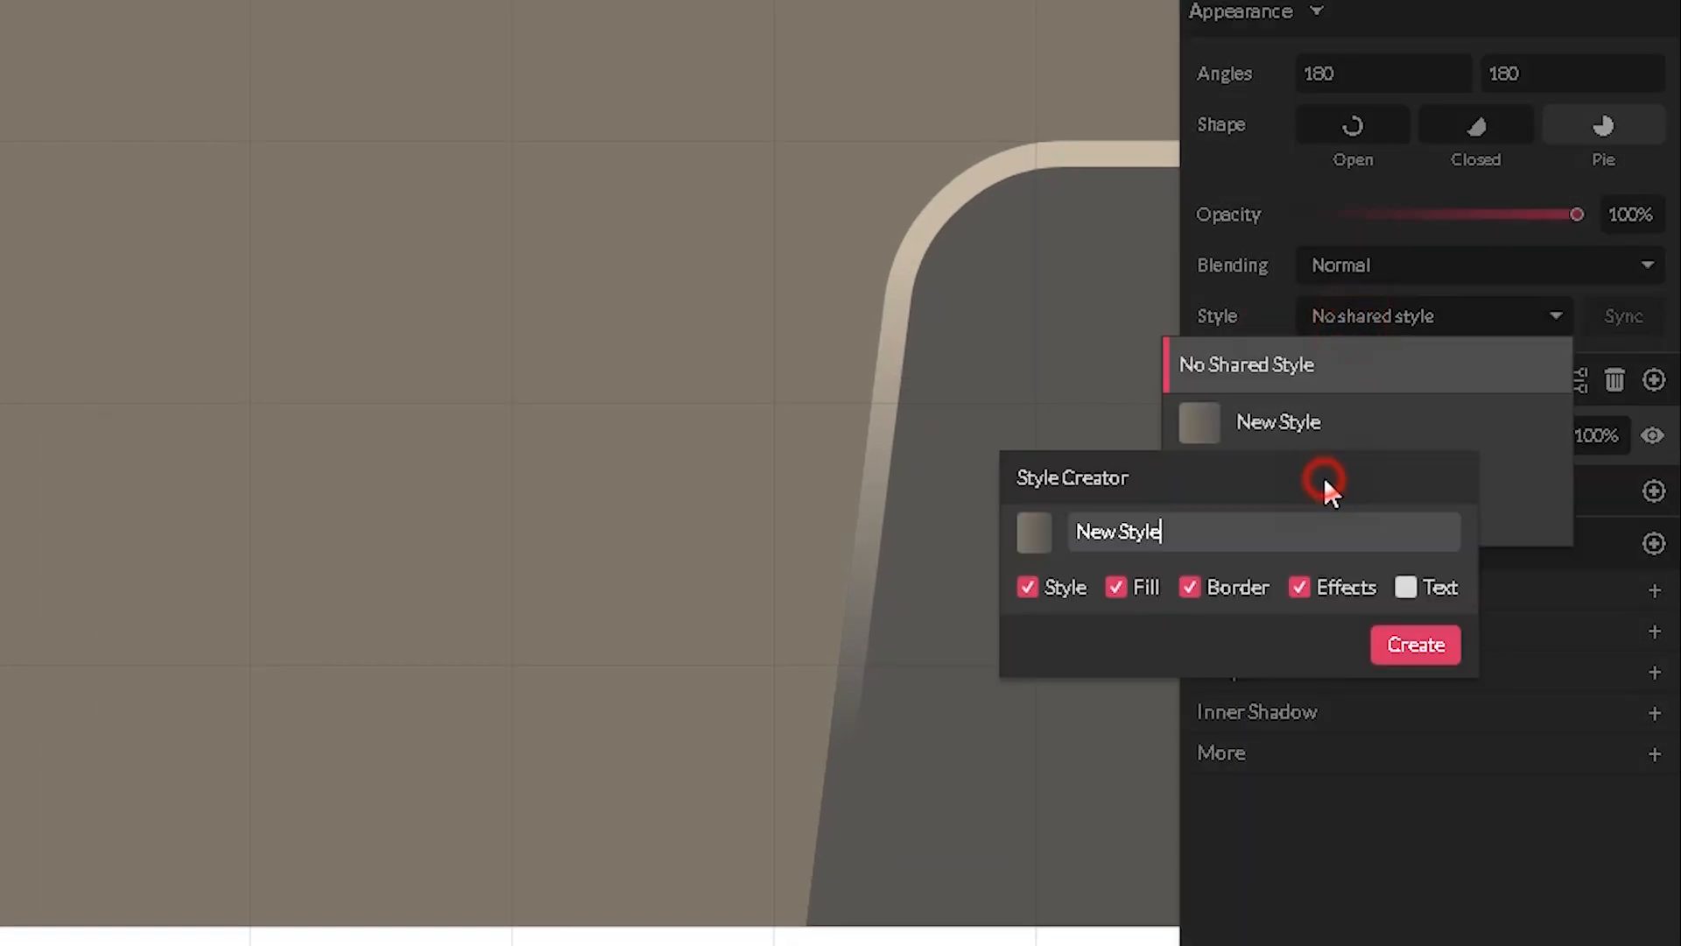
triple_click(1293, 533)
type("gradient")
key("Return")
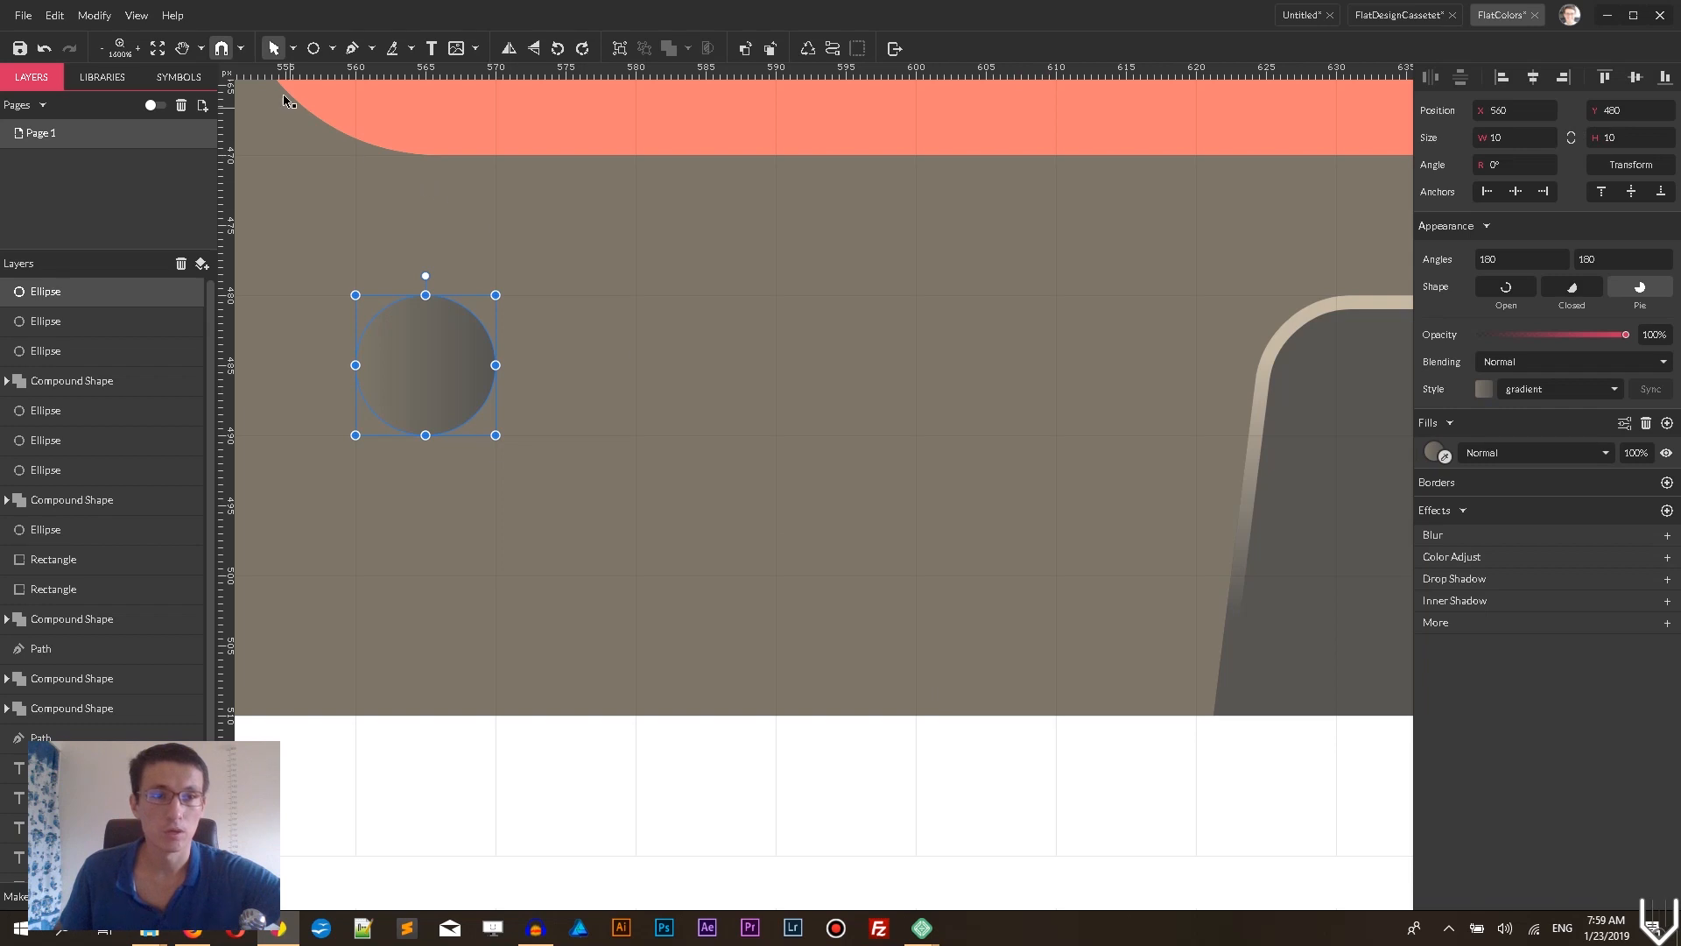
- Adjust the snapping options and draw an upright rectangle about 2 by 10 px through the circle's centre at X 564, Y 480
left_click(241, 48)
left_click(267, 128)
left_click(641, 740)
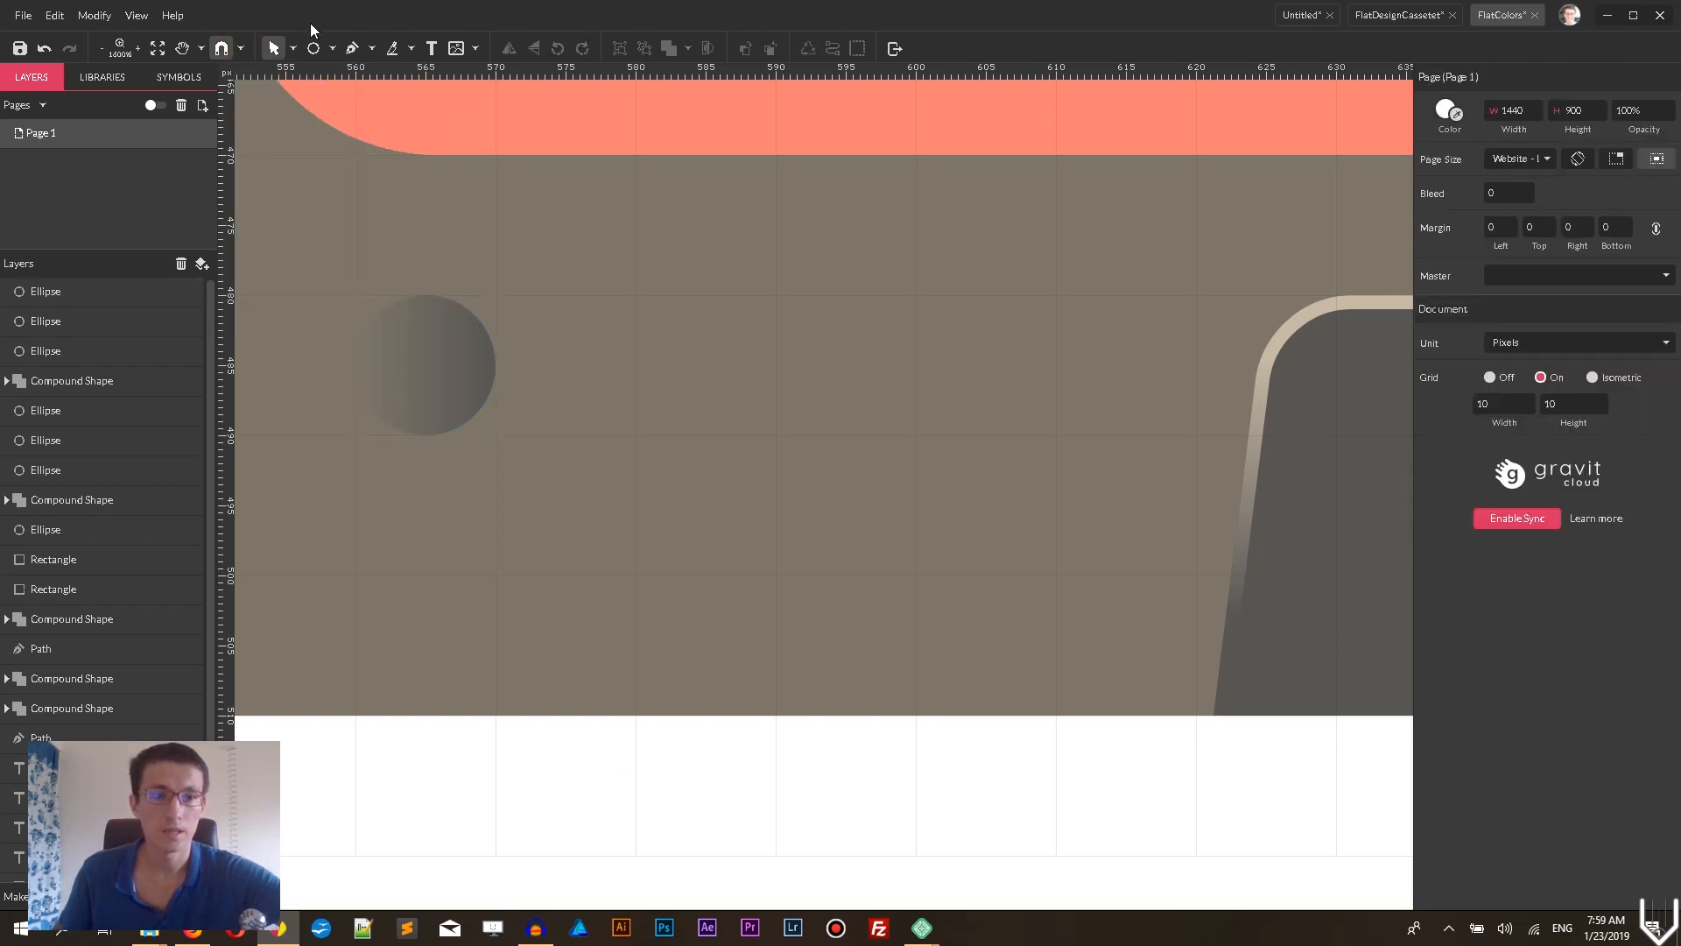
left_click(330, 50)
left_click(366, 100)
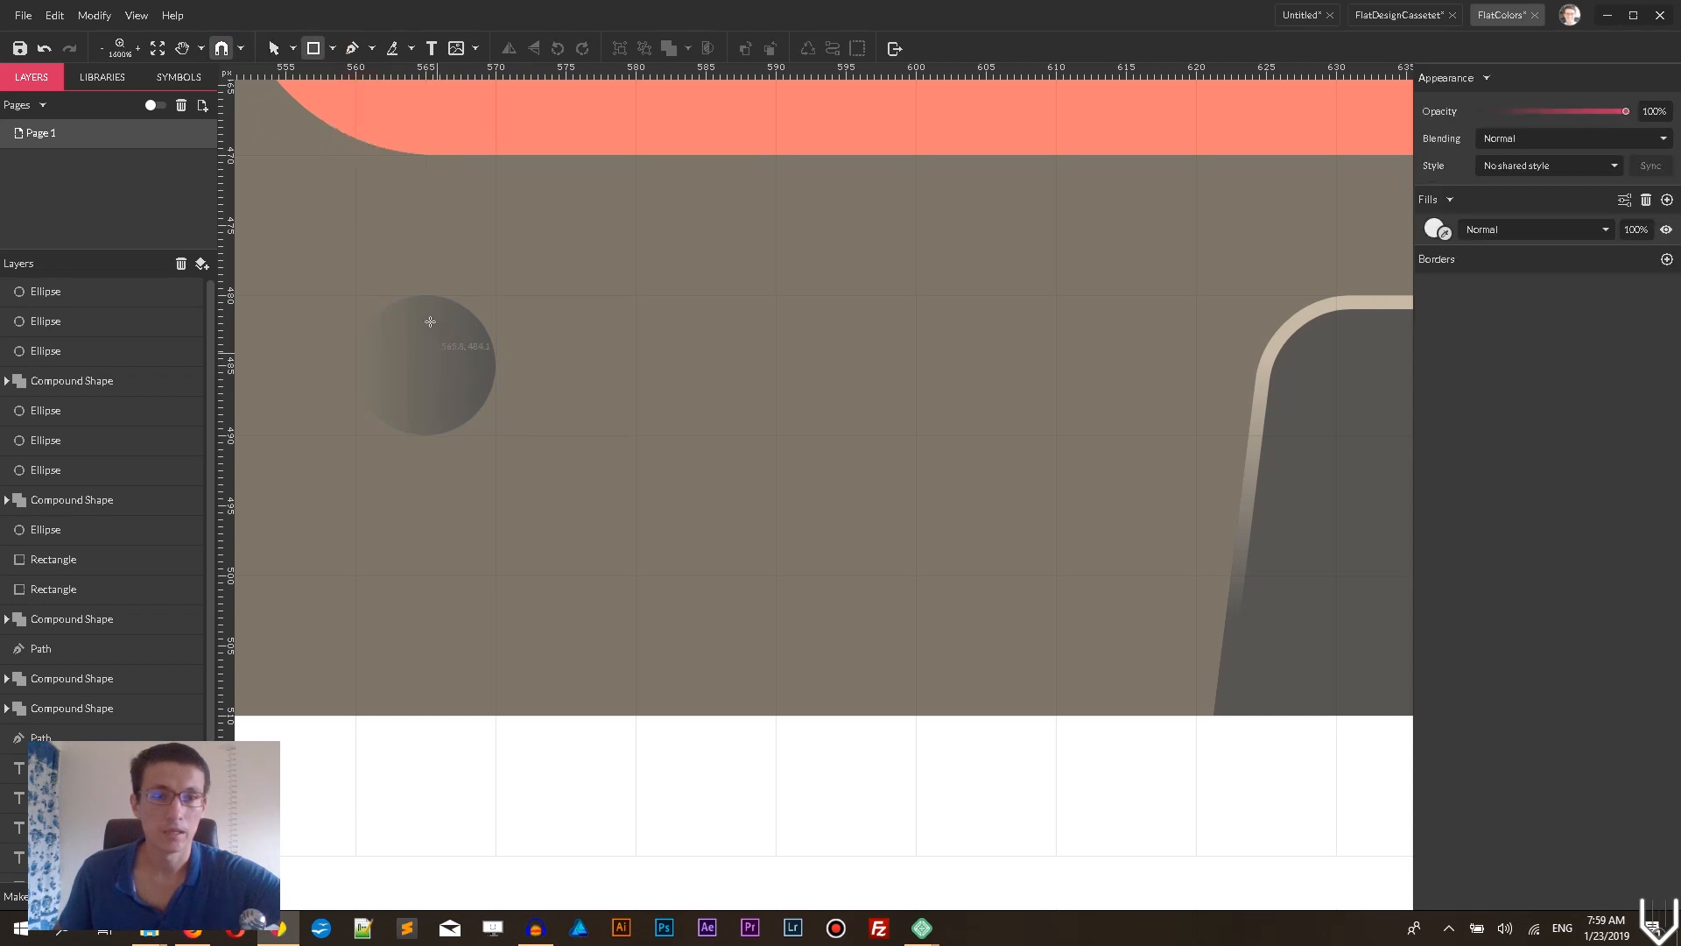
left_click_drag(410, 298, 440, 434)
left_click_drag(413, 367, 416, 366)
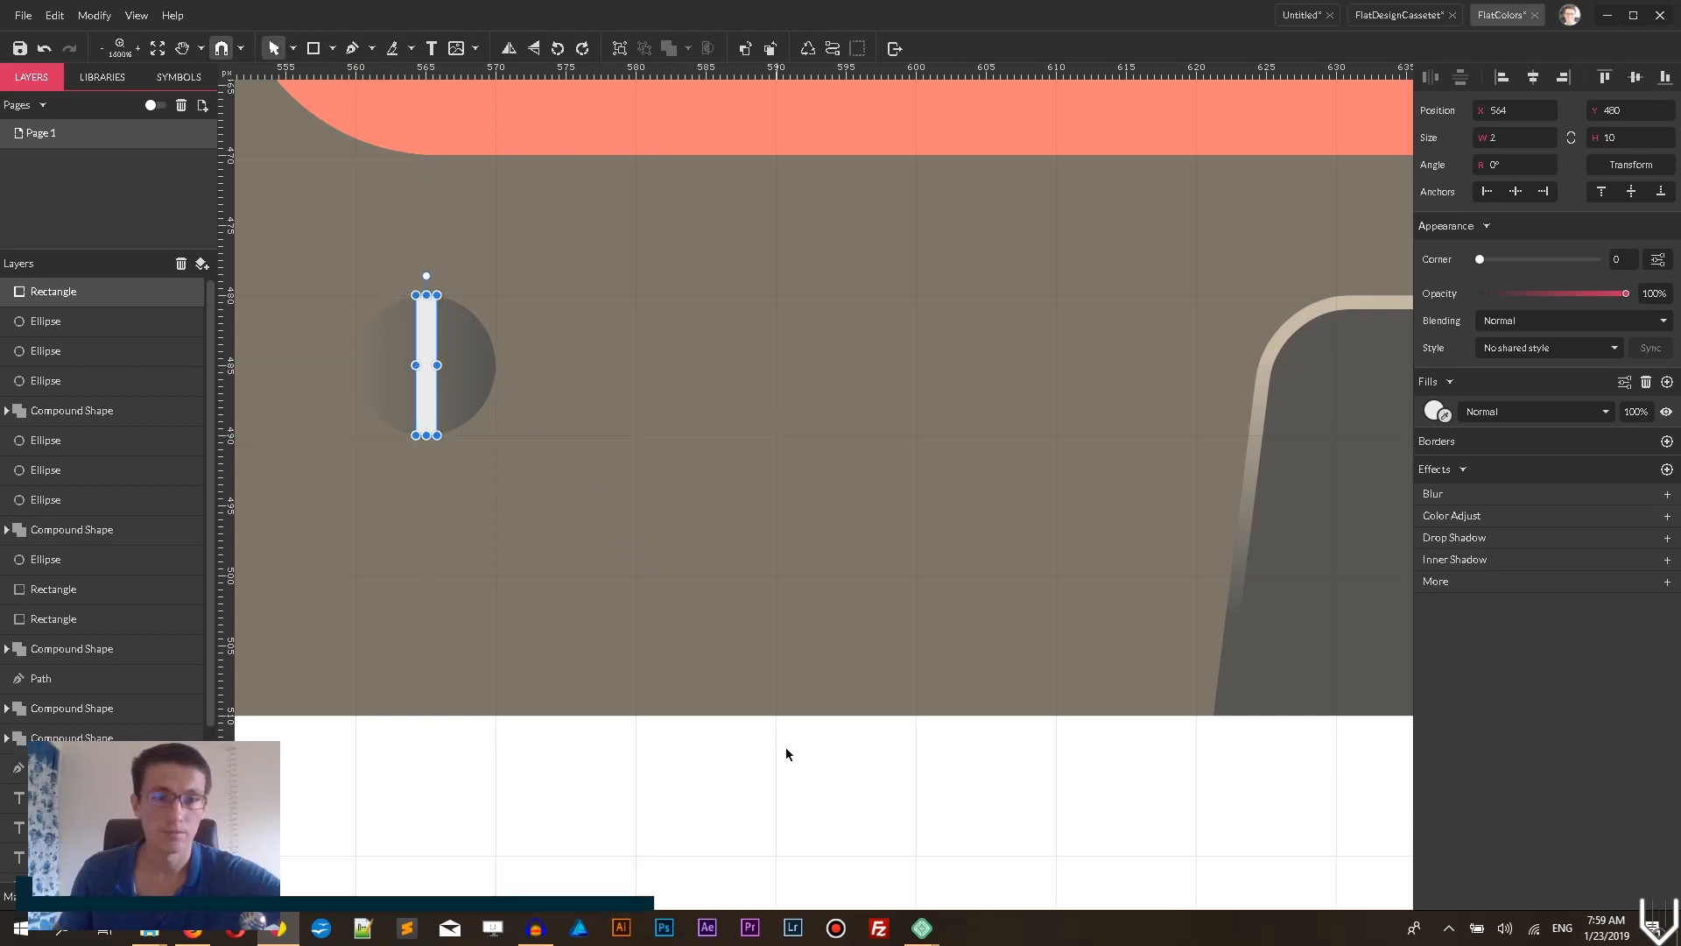
left_click(683, 788)
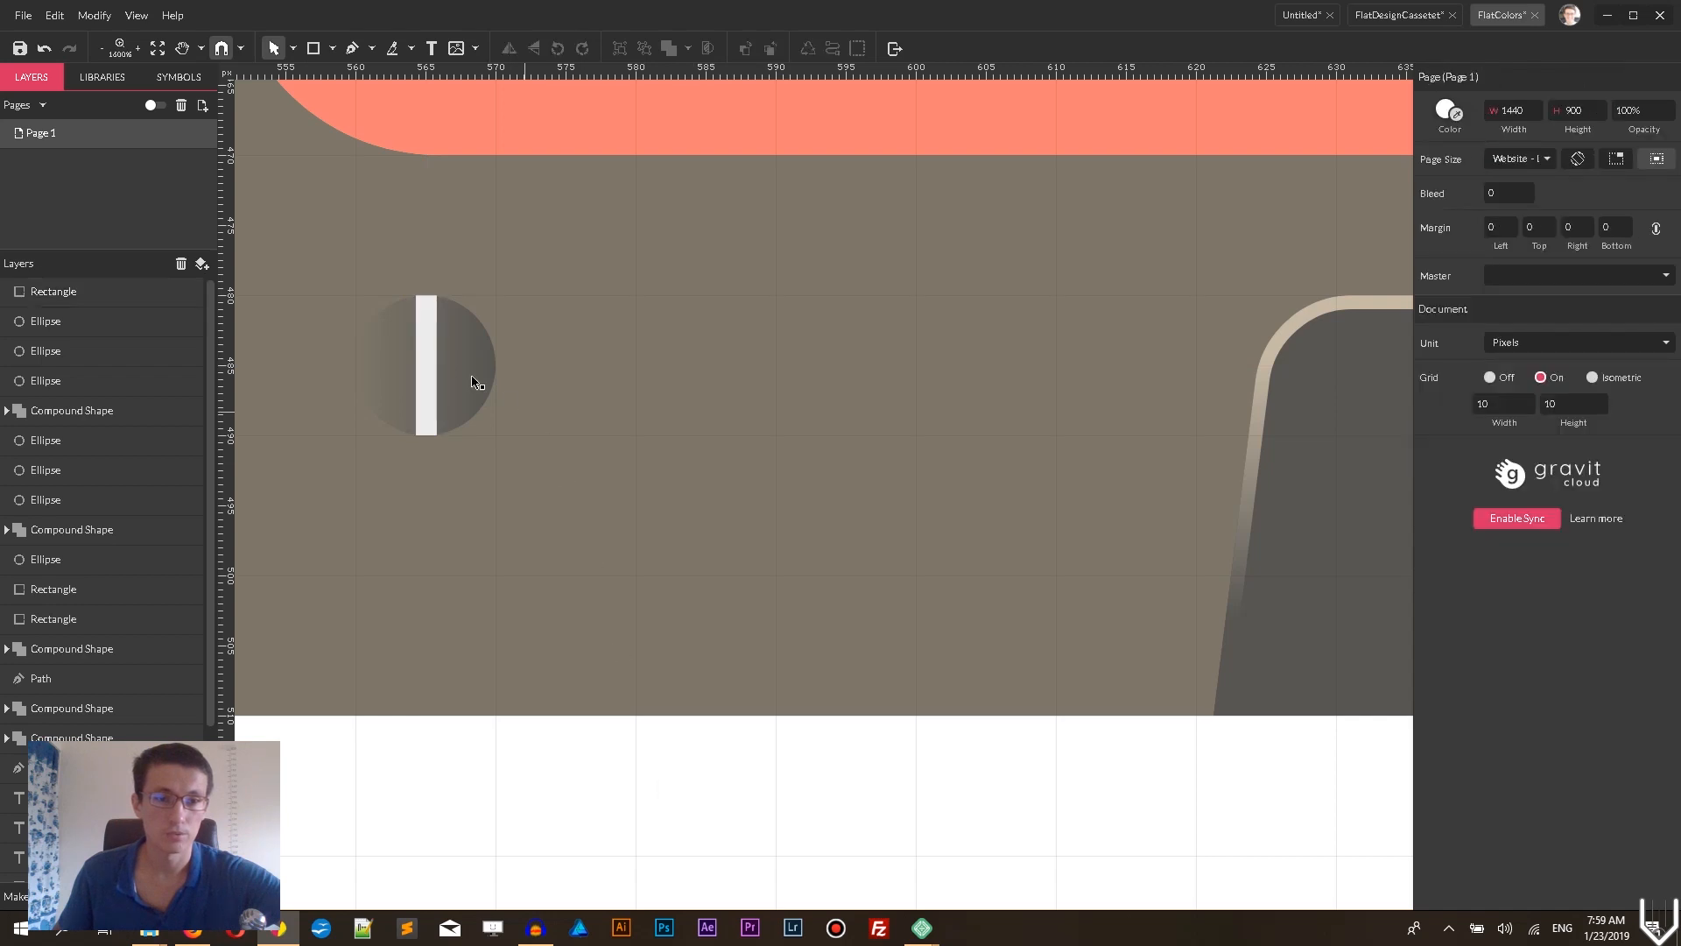
- Apply the shared style "gradient" to the upright rectangle and reverse the direction of its gradient
left_click(424, 335)
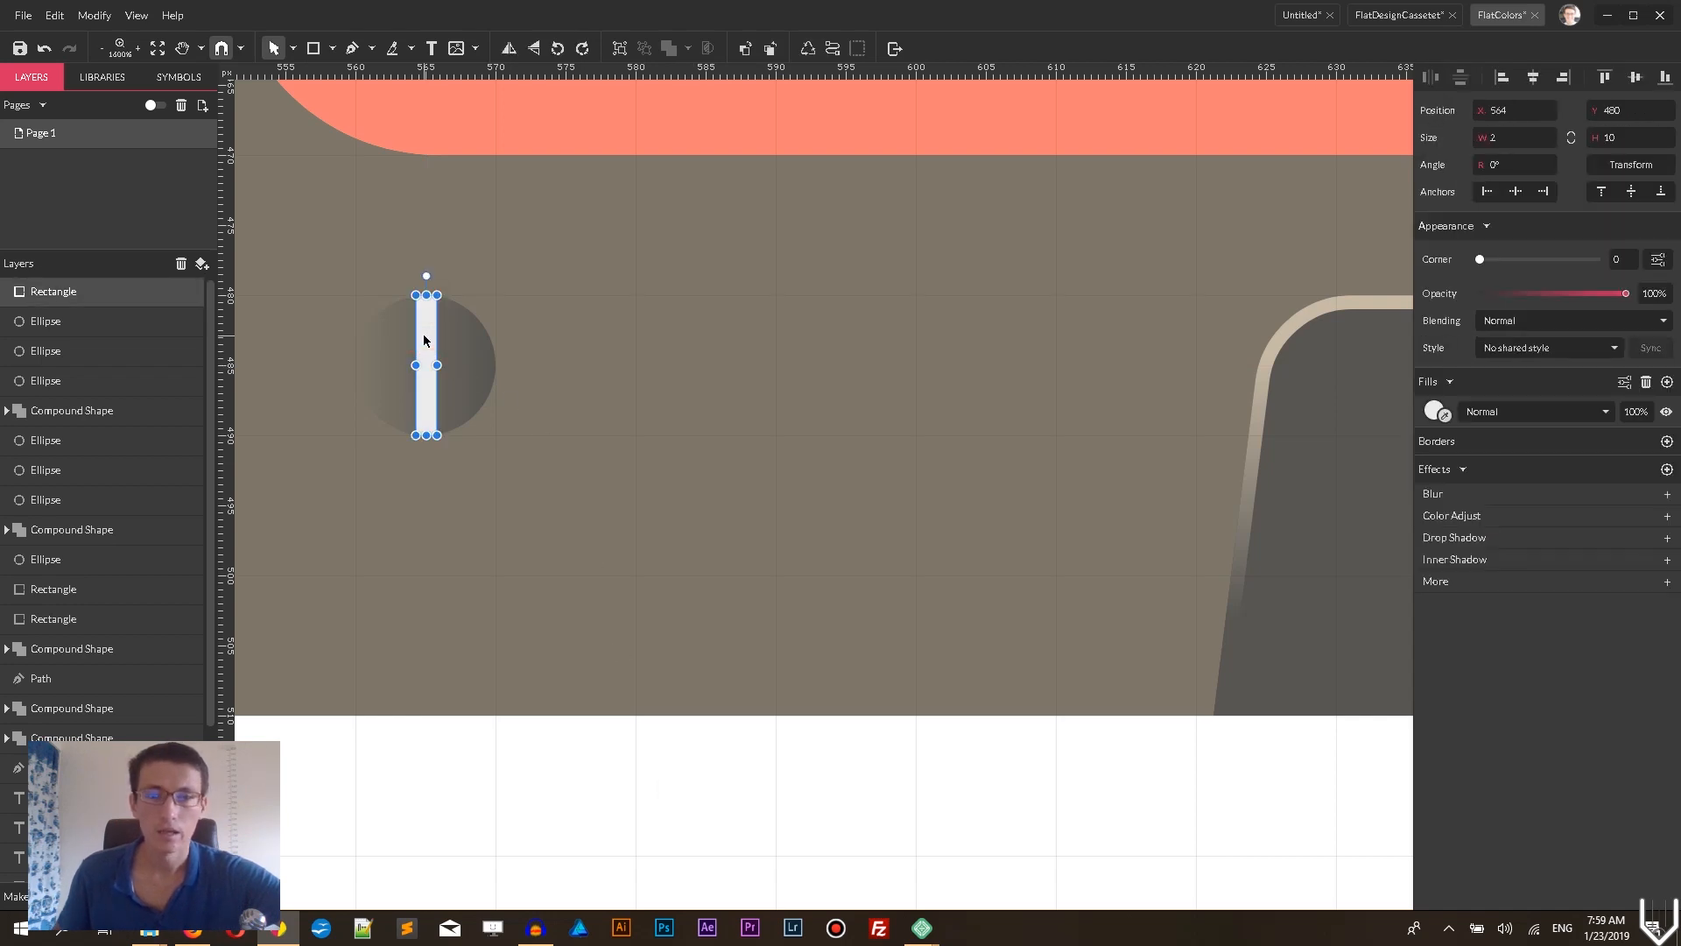
left_click(1491, 347)
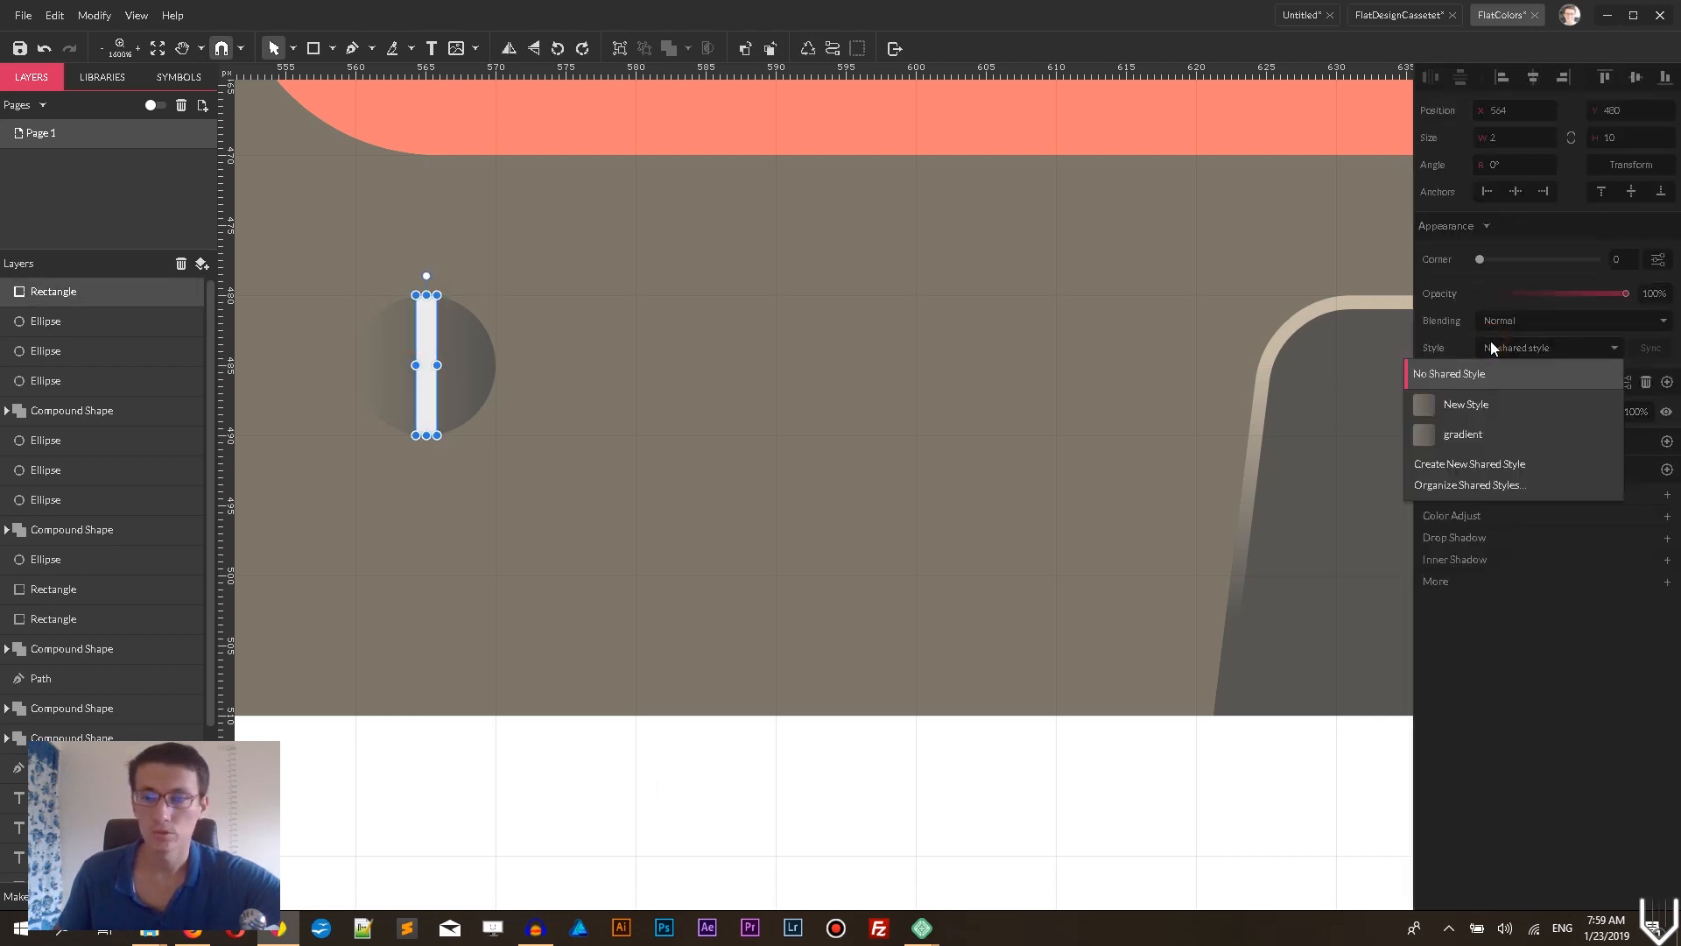
left_click(1483, 437)
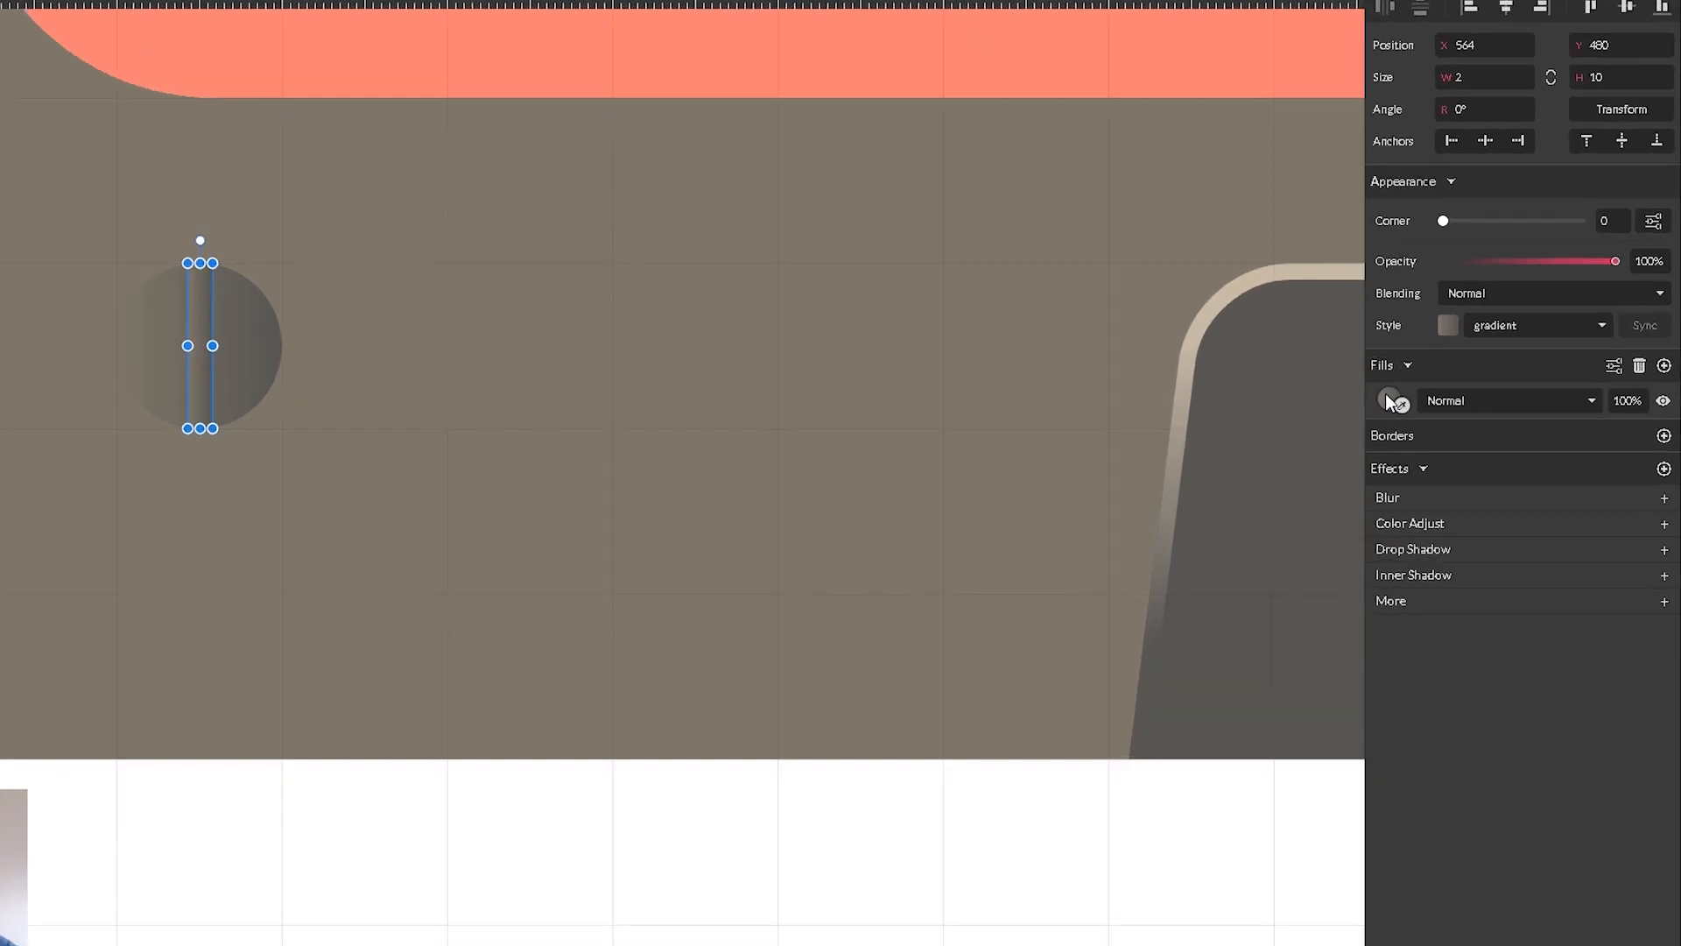
left_click(1435, 411)
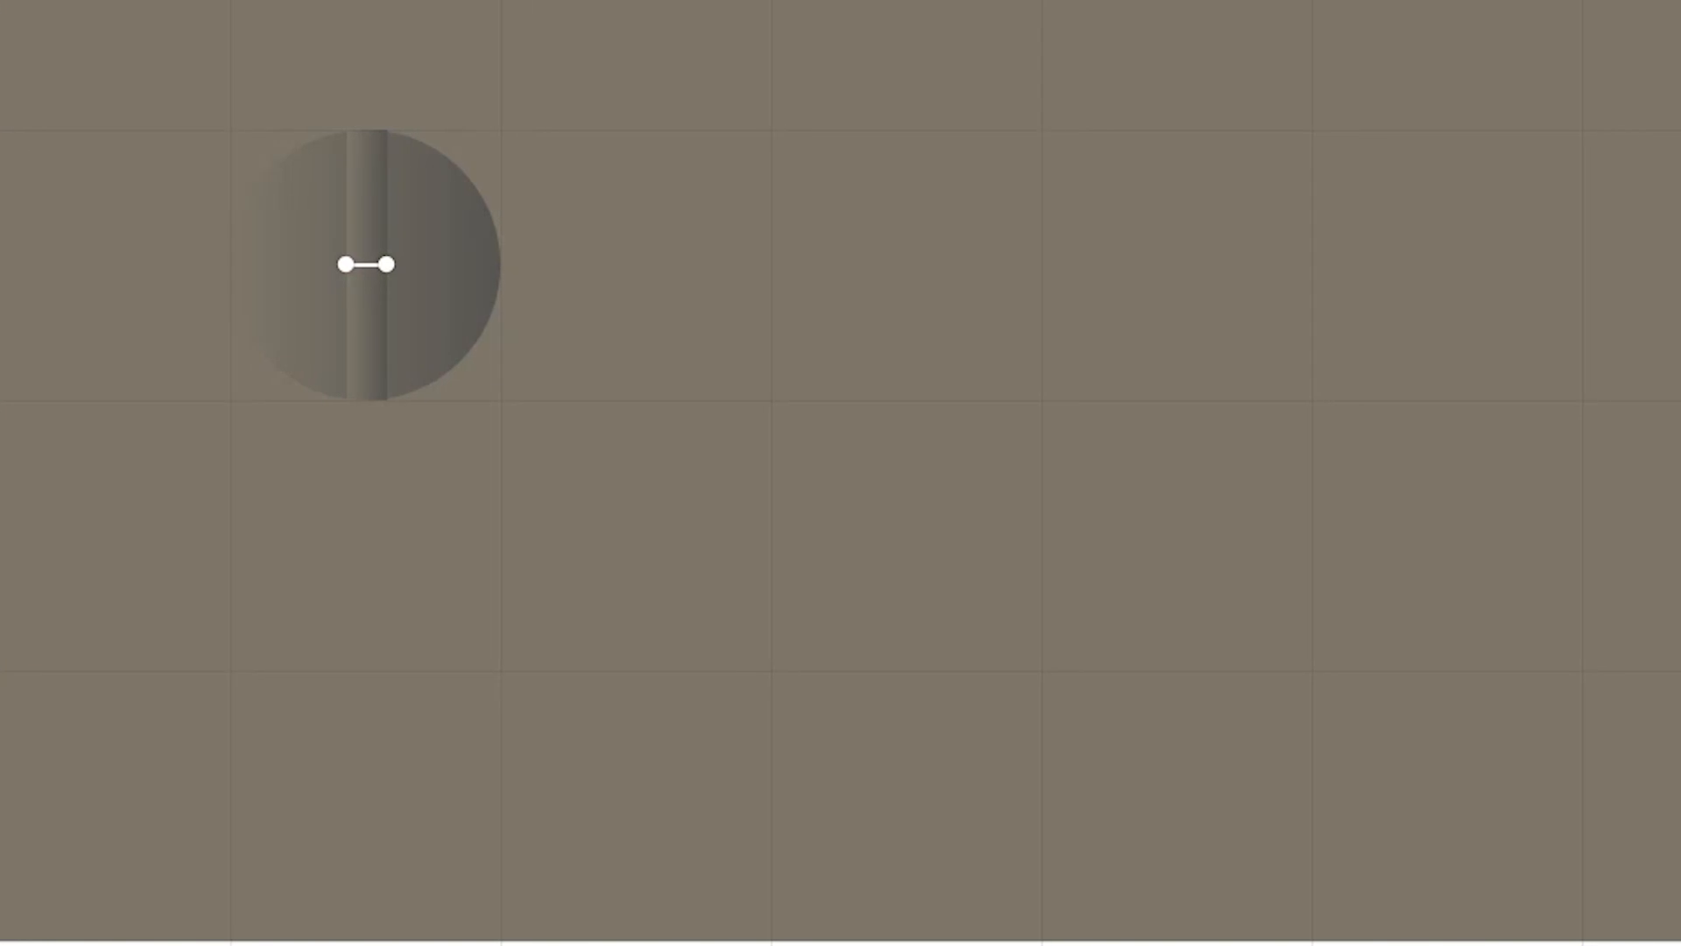
key("Escape")
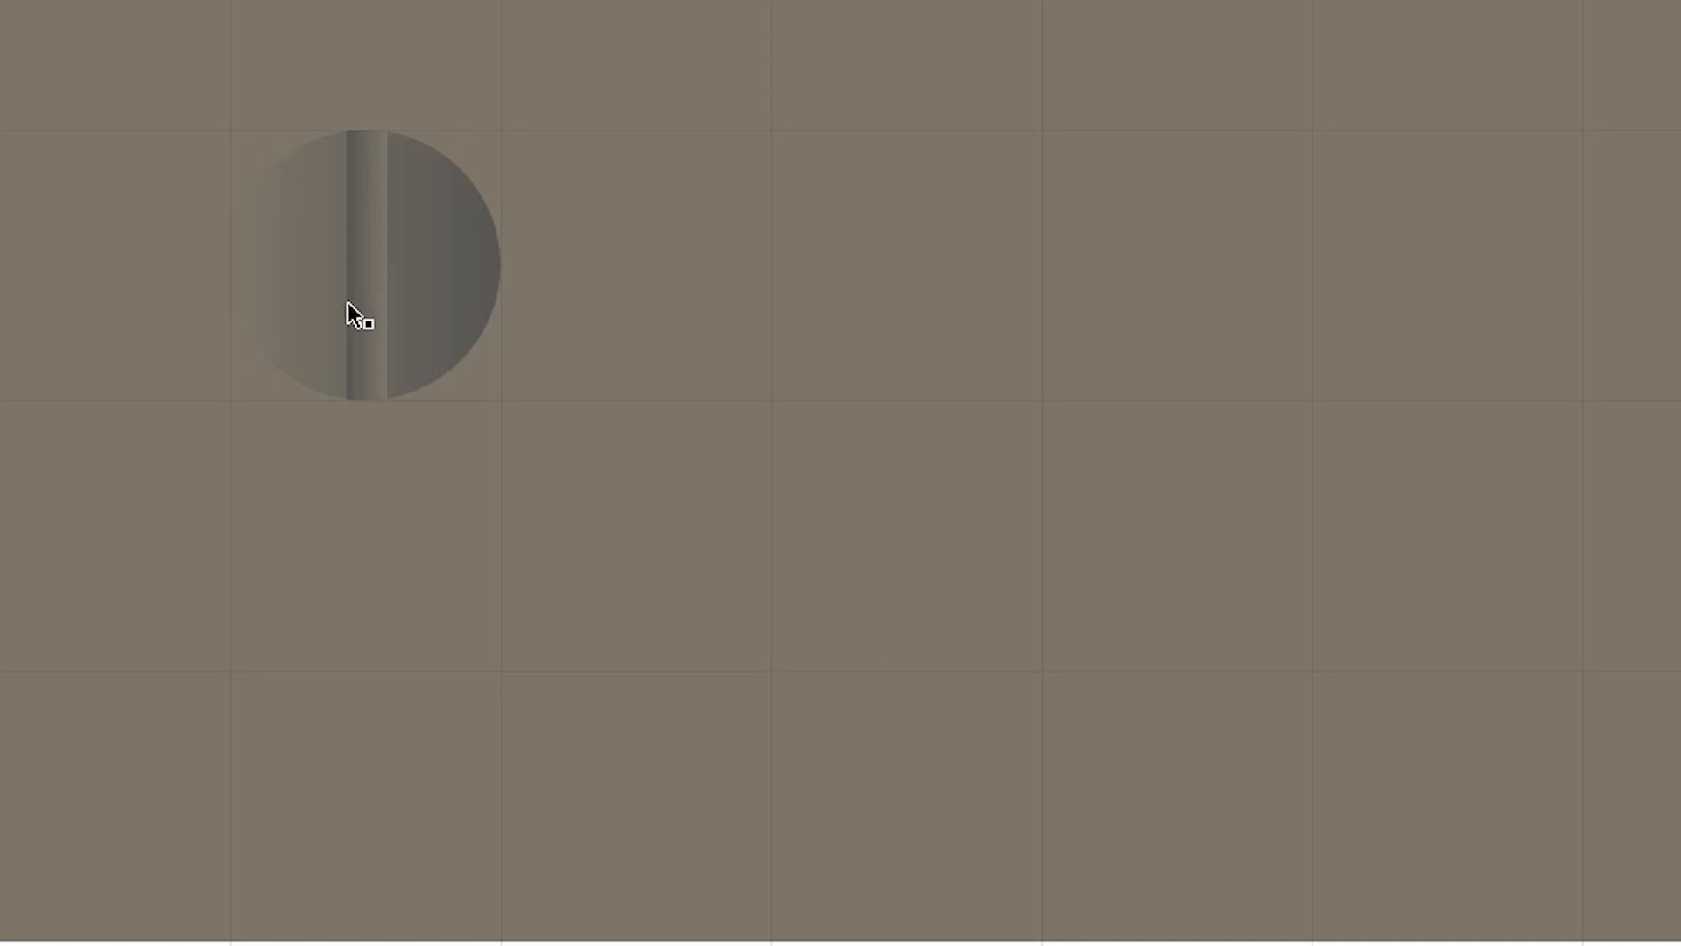
left_click(382, 254)
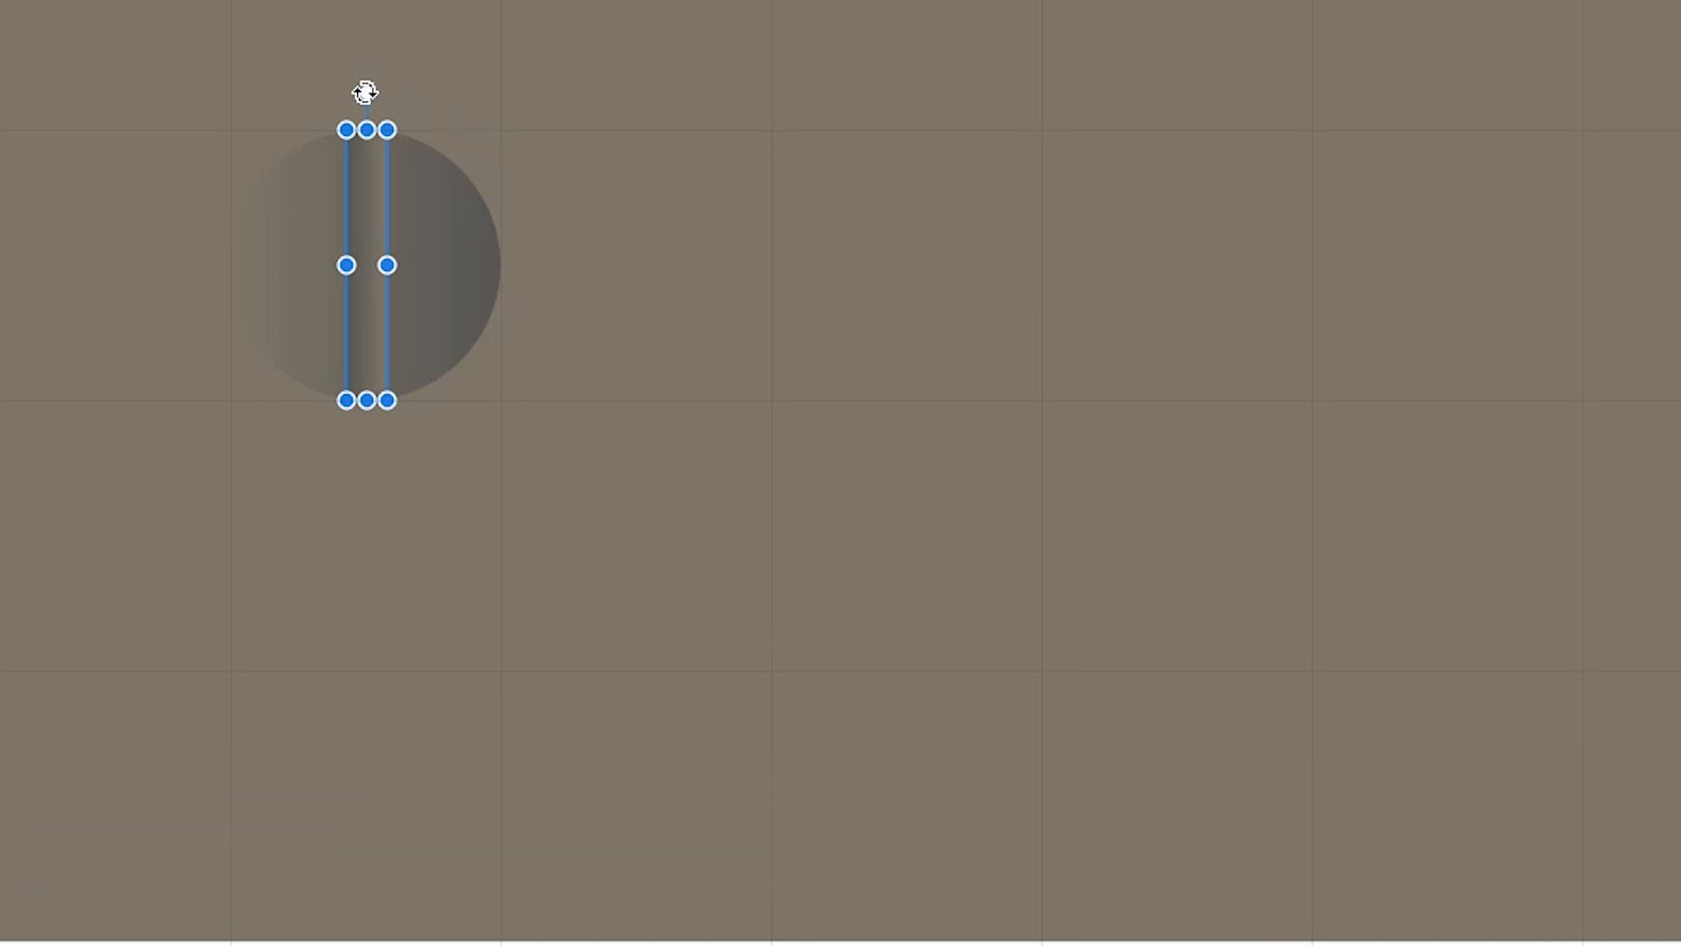
left_click_drag(365, 92, 448, 264)
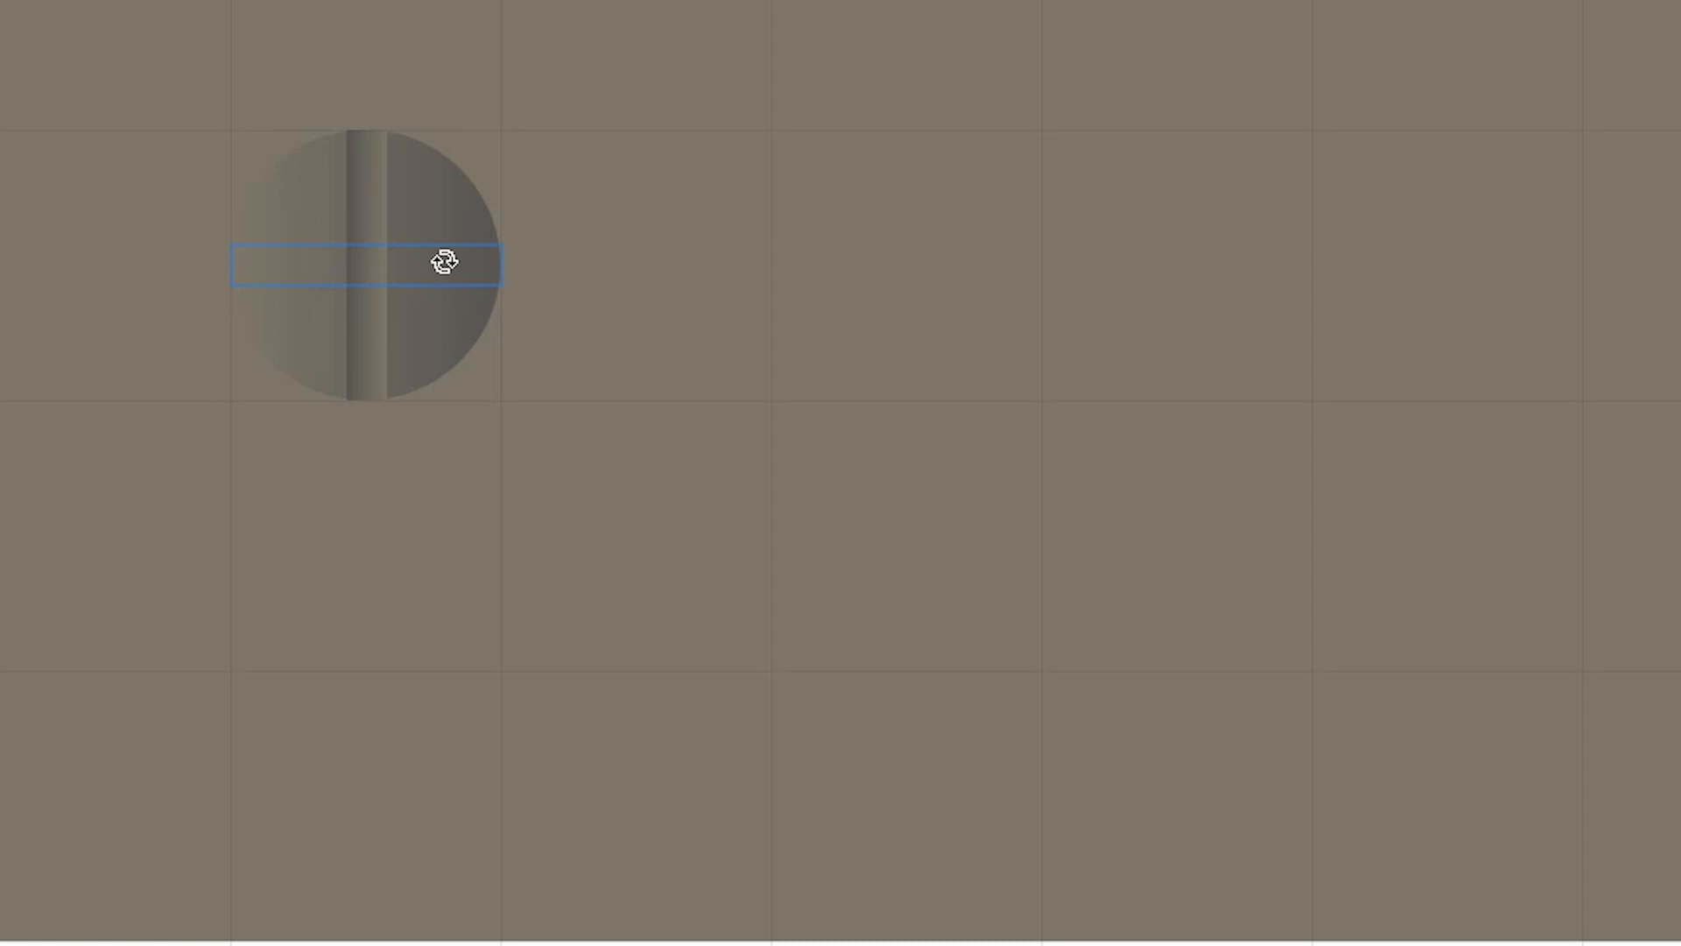
left_click_drag(444, 262, 443, 266)
key("ctrl+z")
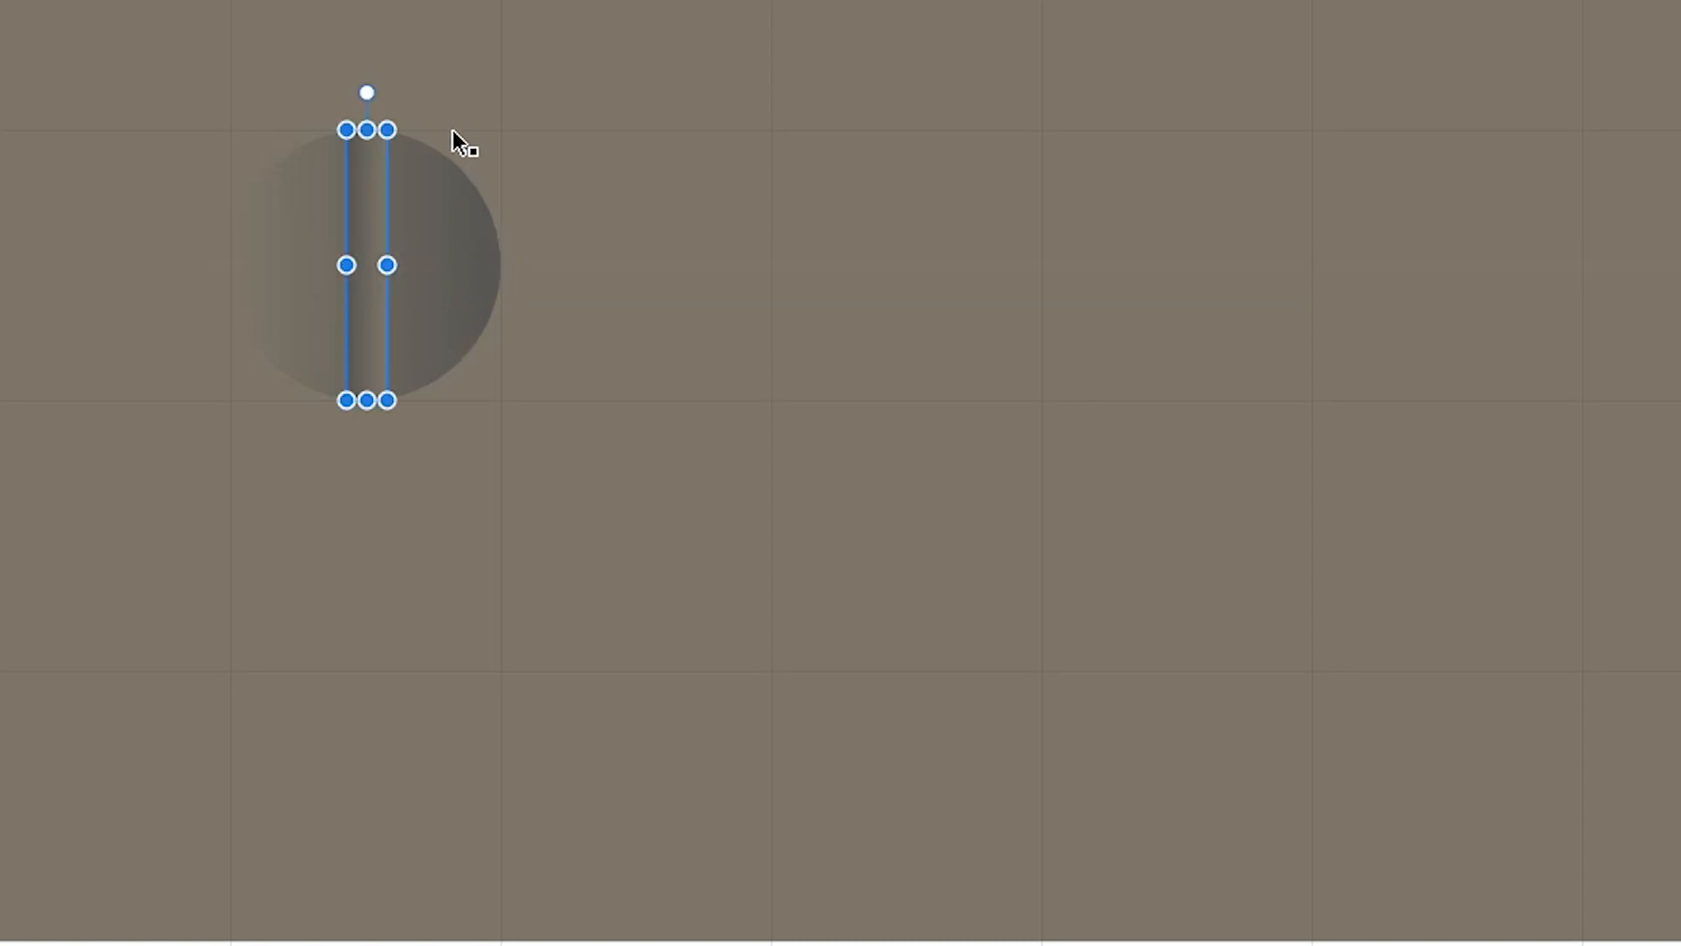
- Make a copy of the upright rectangle rotated to -90° across the circle and reverse the copy's gradient
left_click_drag(367, 92, 475, 262)
left_click(518, 754)
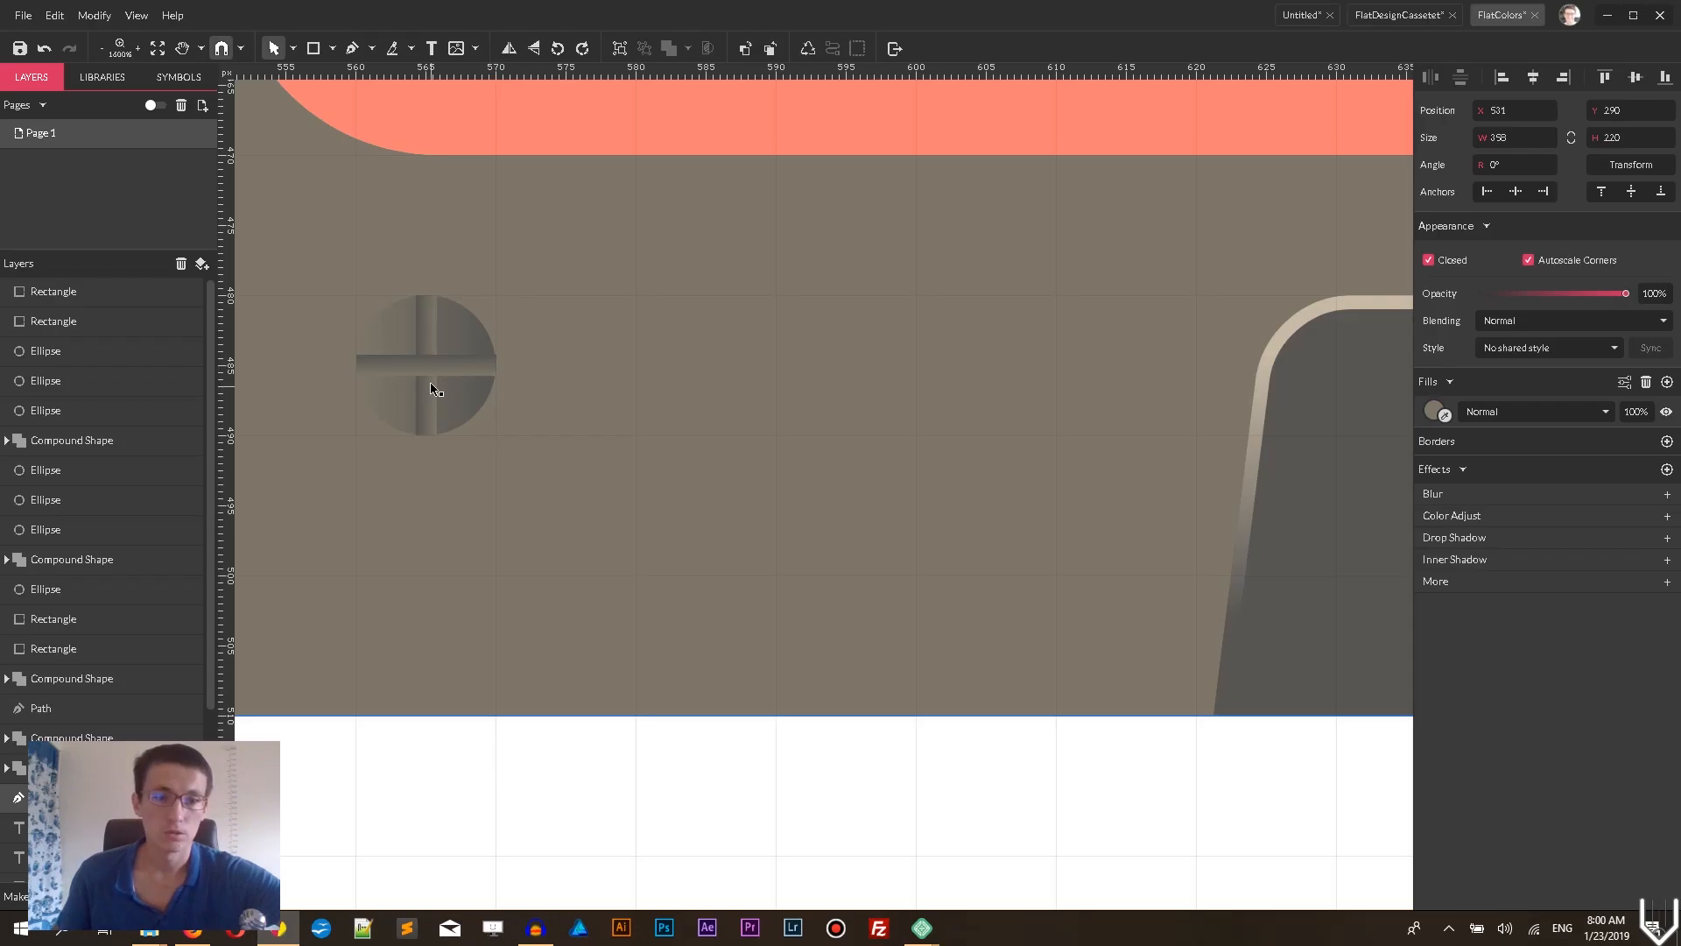
left_click(427, 366)
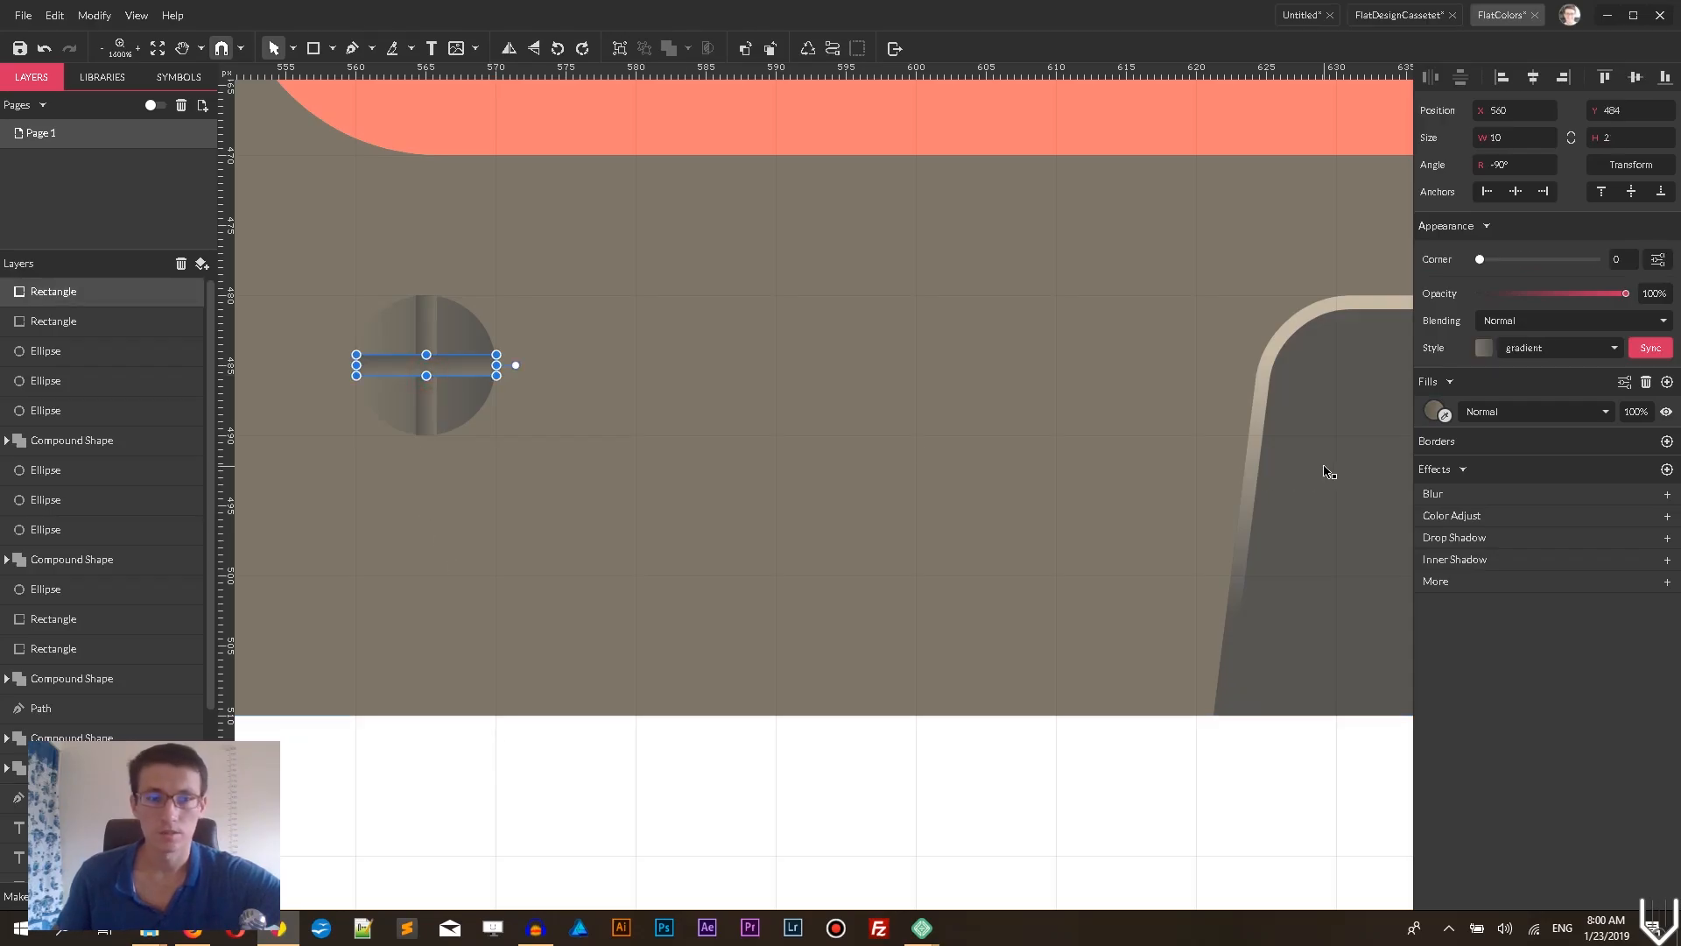
left_click(1436, 412)
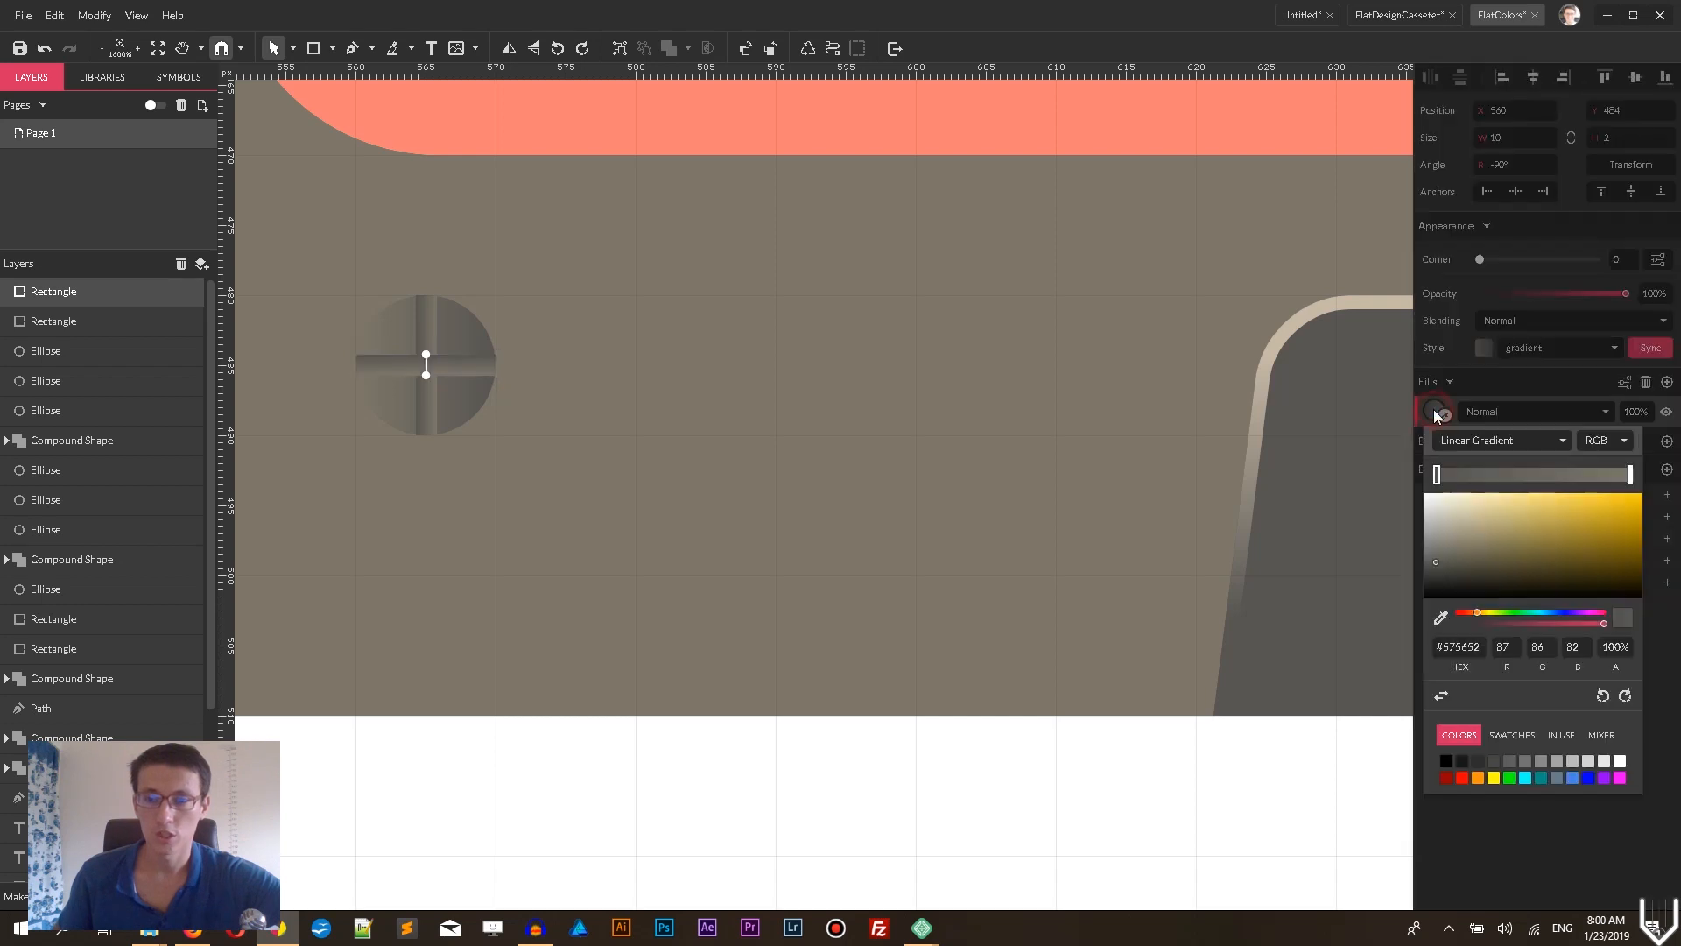
left_click(1441, 696)
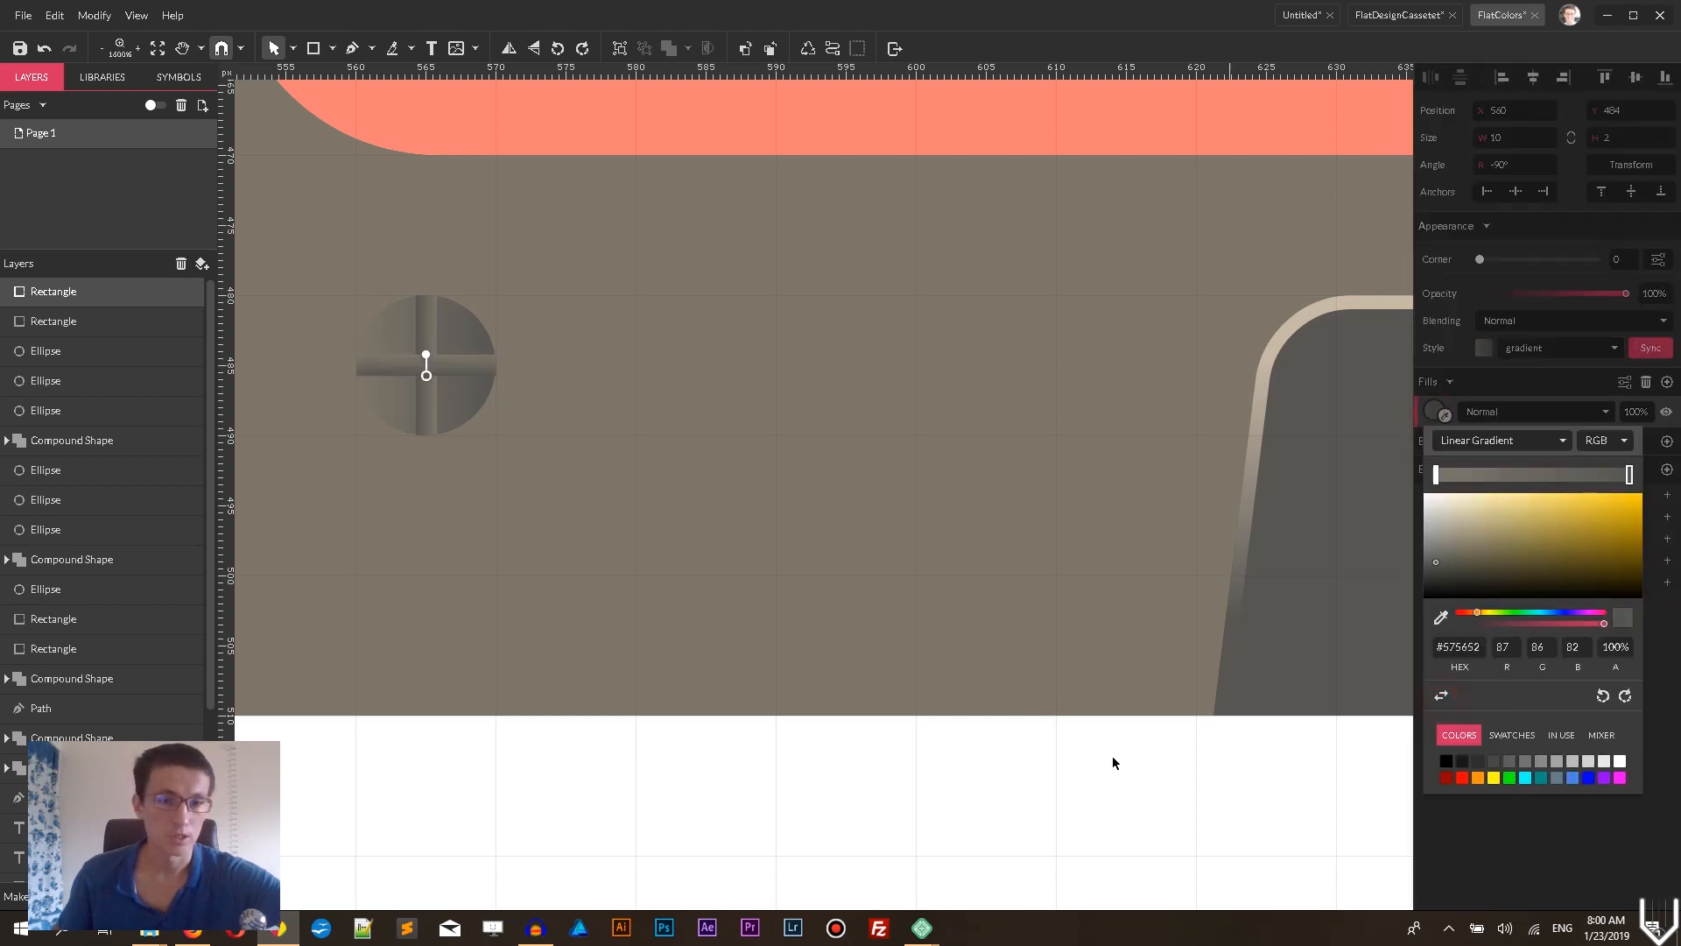
left_click(713, 772)
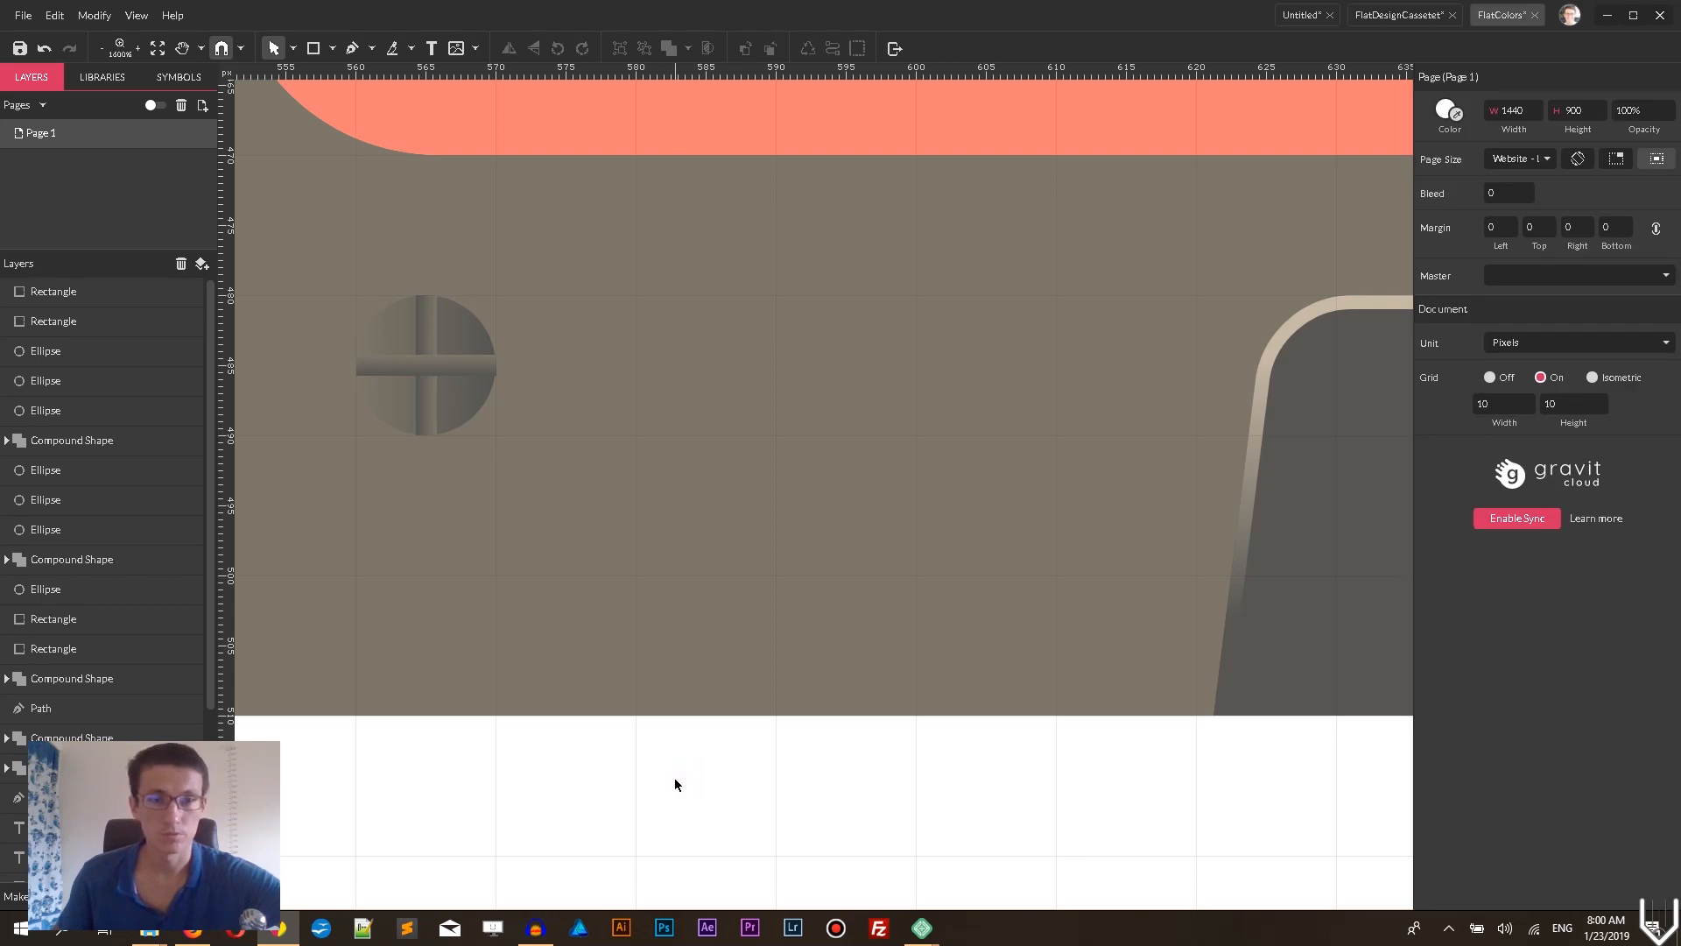
- Group the circle and its two crossed rectangles into one screw
left_click(444, 407)
left_click(430, 368, "shift")
left_click(427, 337, "shift")
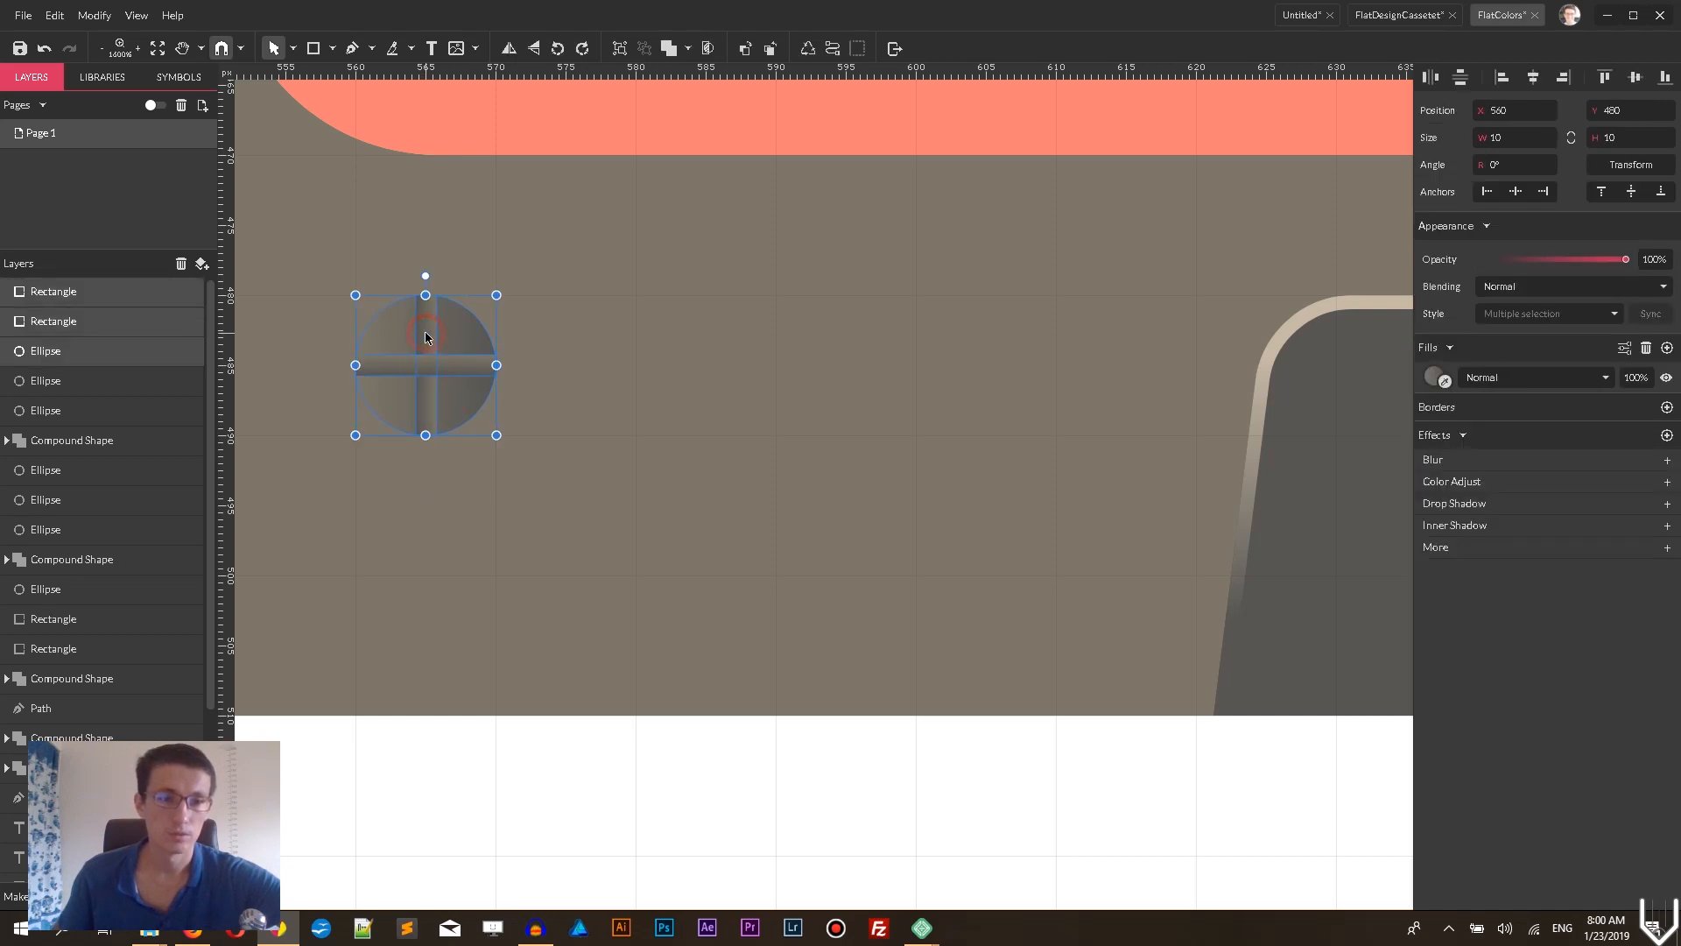
key("ctrl+g")
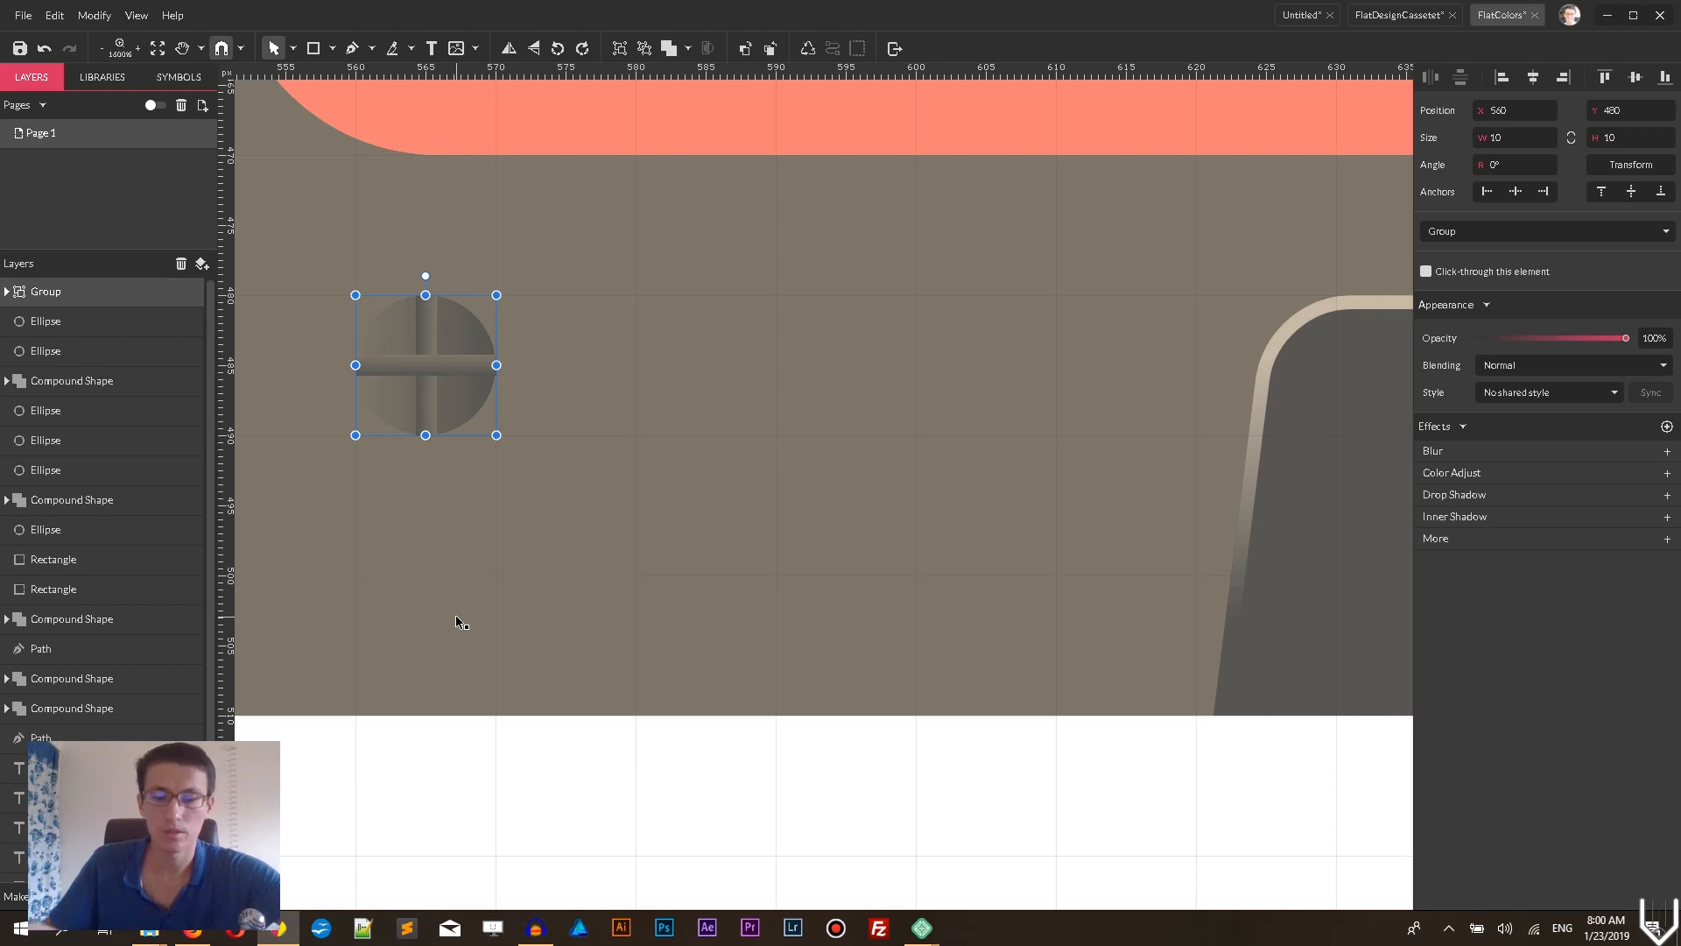
- Create a reusable symbol named "Skrew" from the screw group and place it at X 551, Y 480 in the cassette's lower-left corner
key("ctrl+minus")
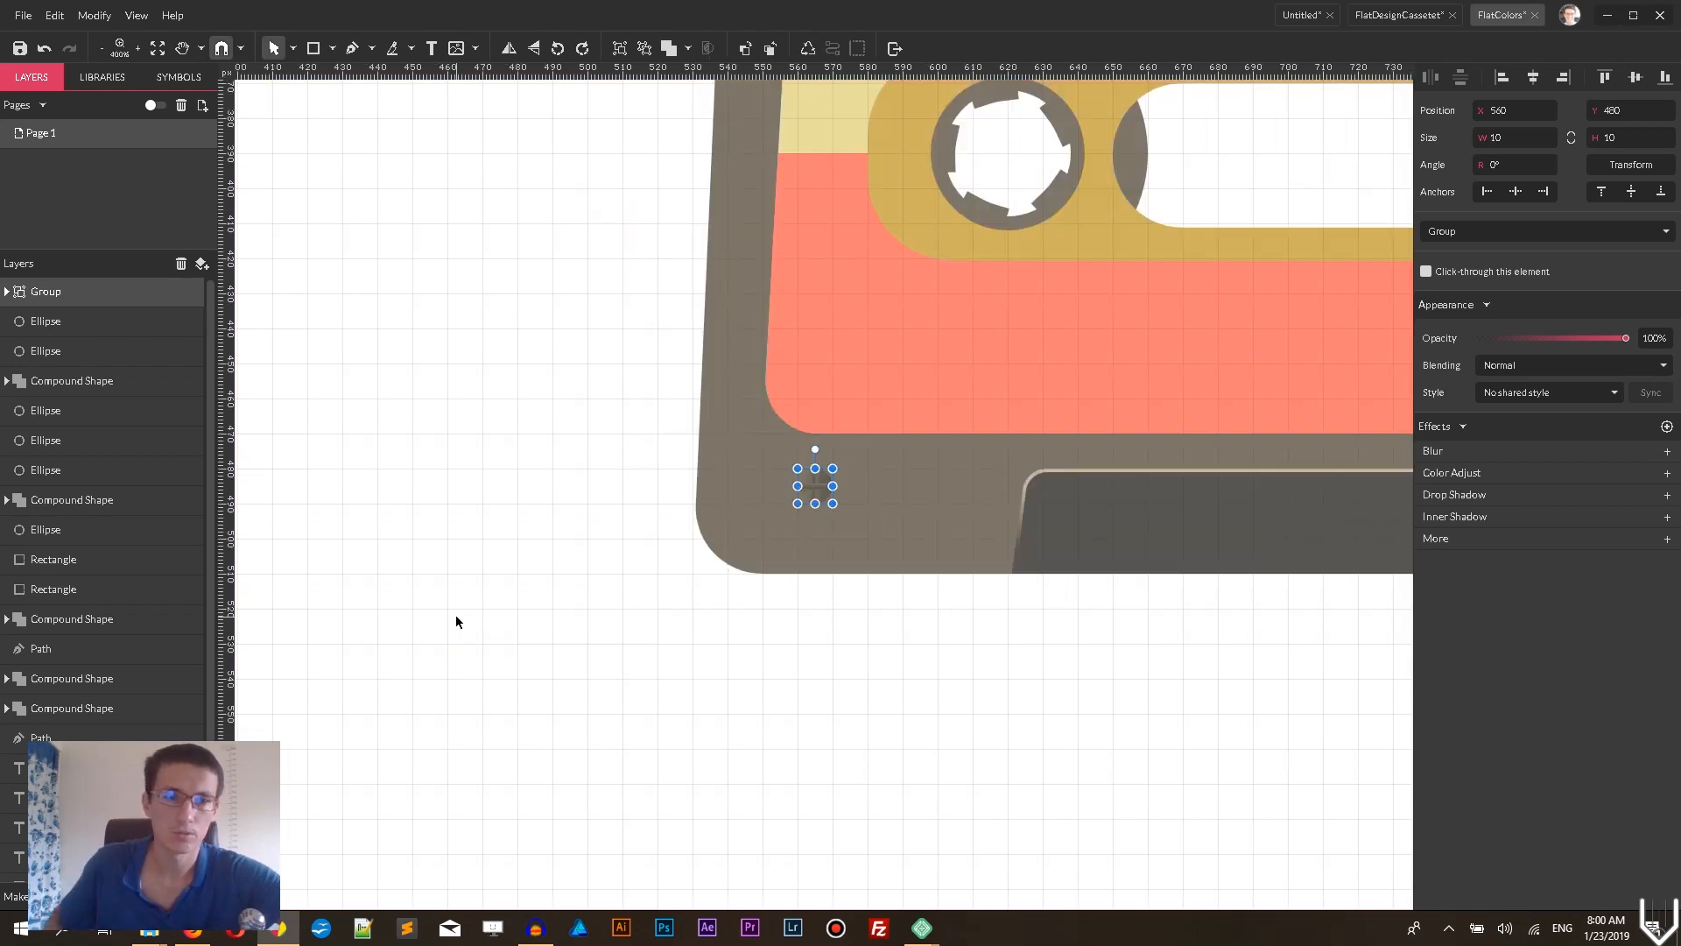
key("space")
left_click_drag(462, 252, 170, 204)
left_click(163, 81)
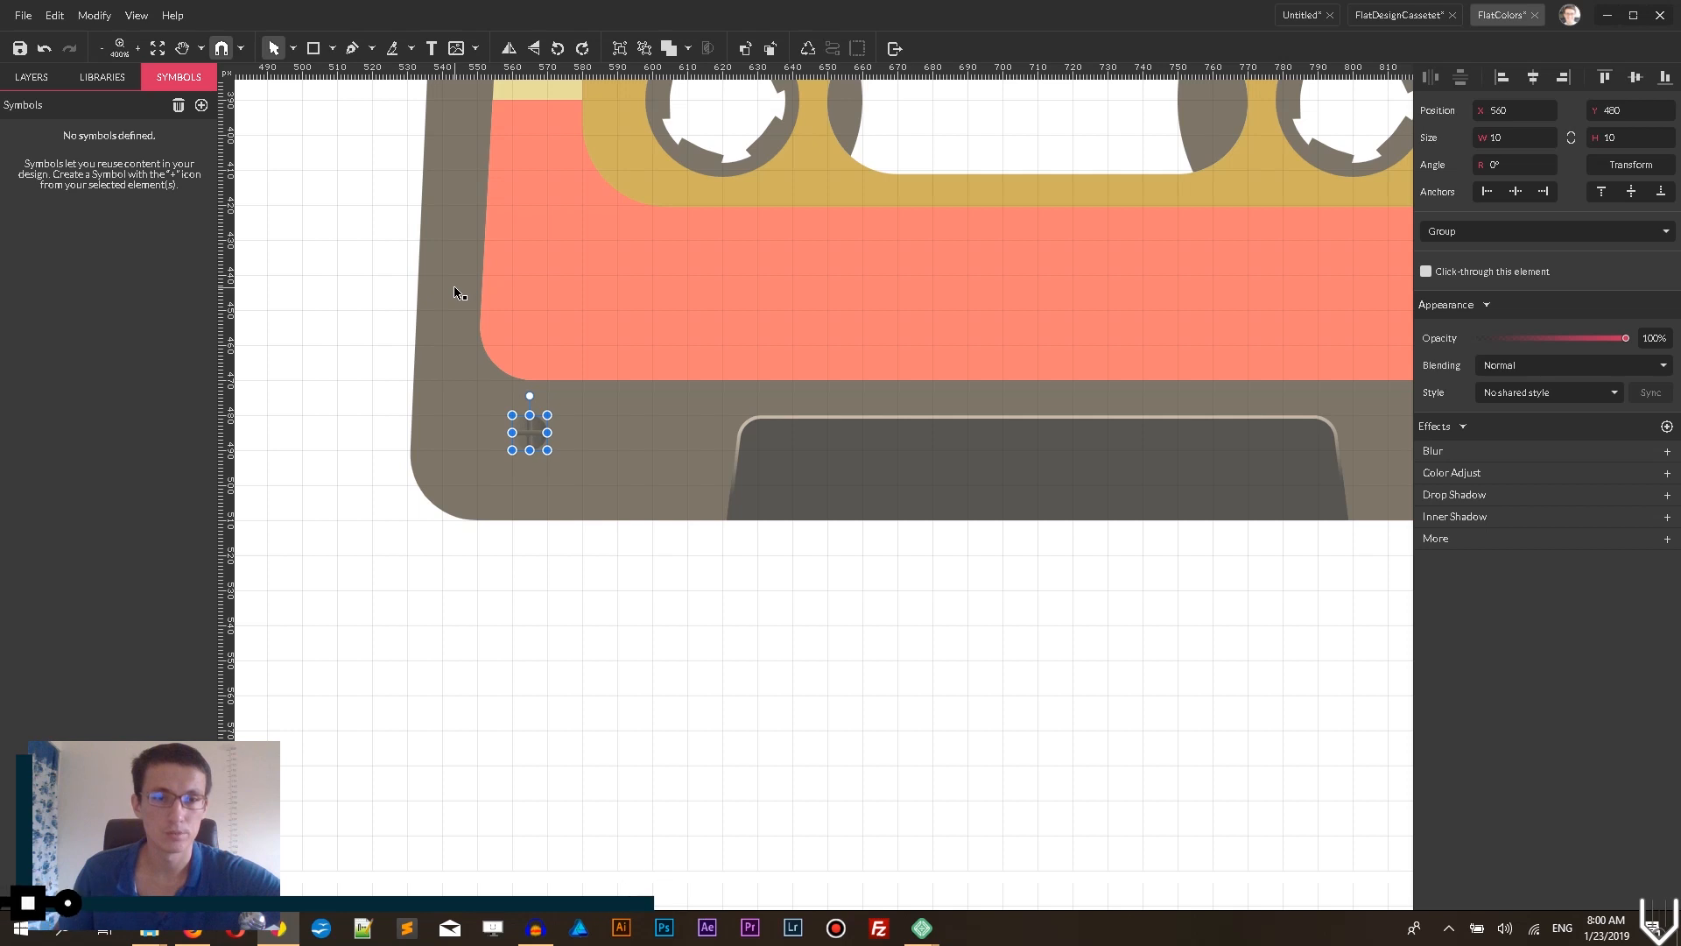
left_click_drag(400, 237, 406, 623)
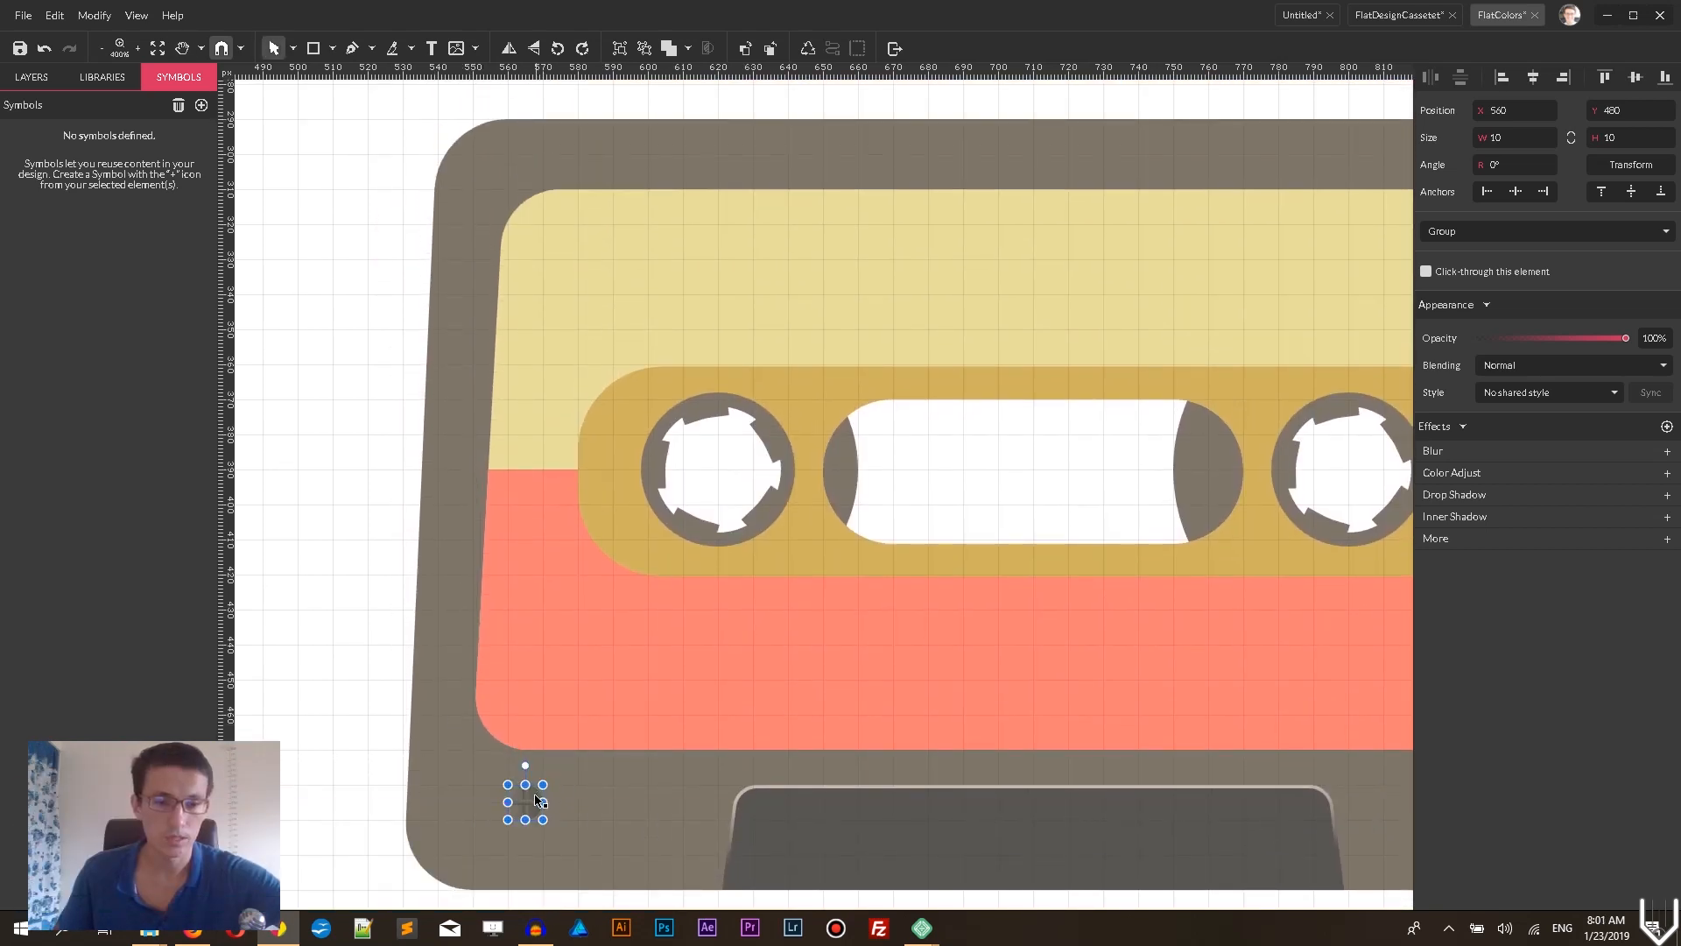
left_click_drag(523, 803, 524, 166)
left_click(442, 133)
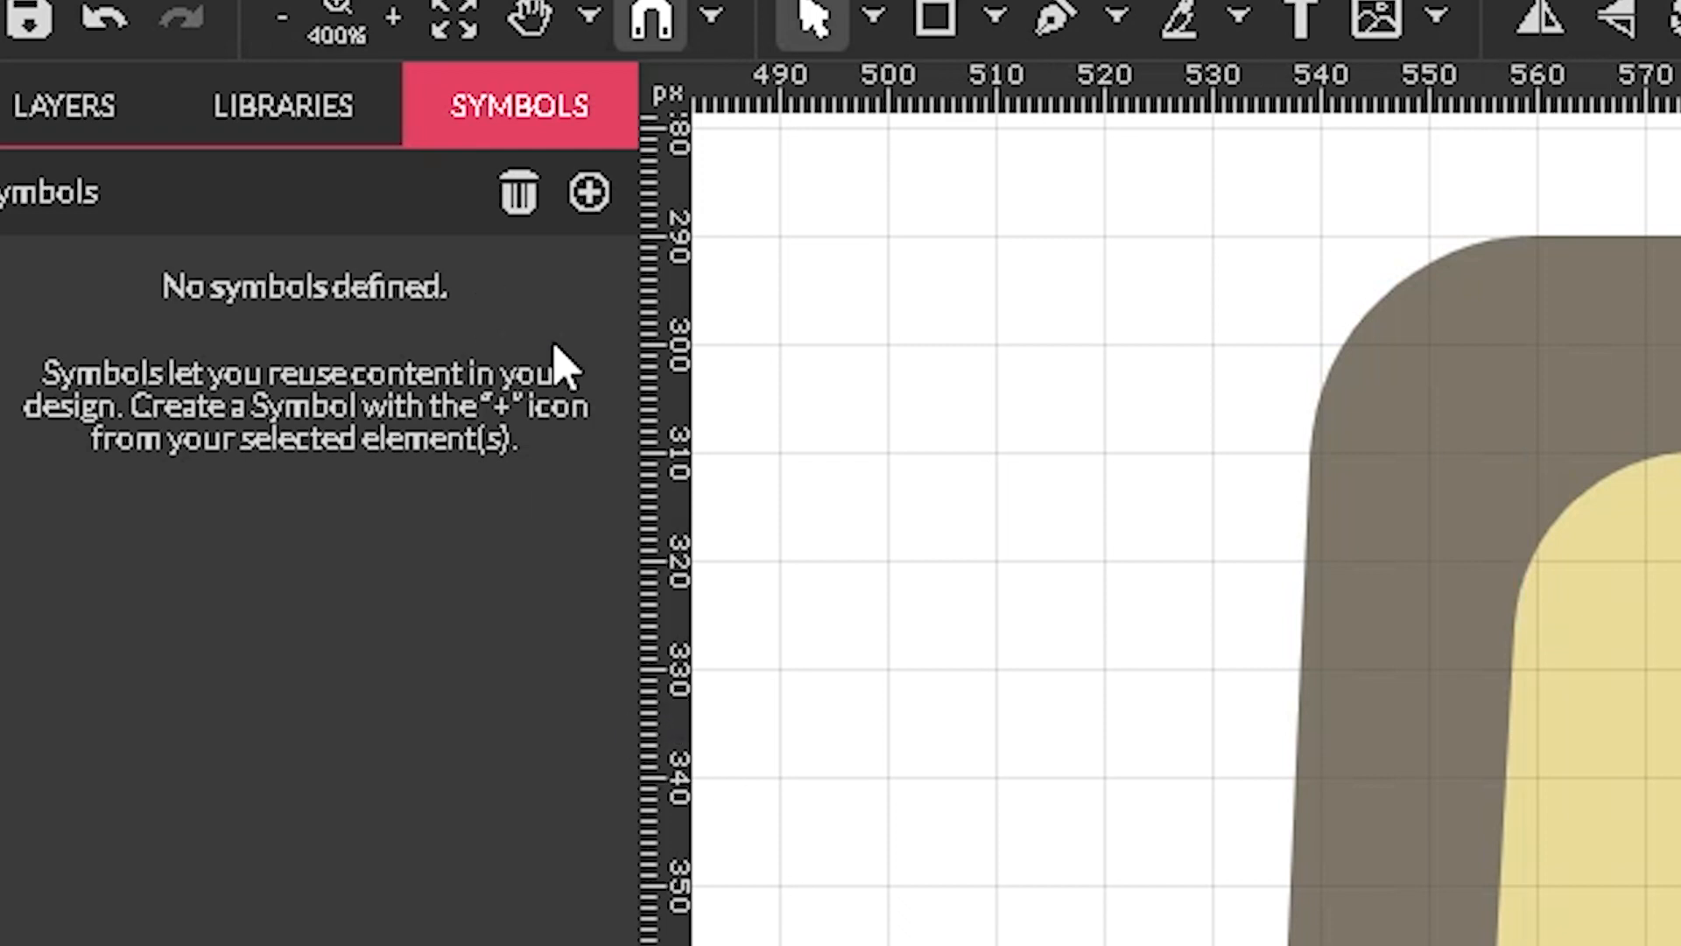
left_click(588, 193)
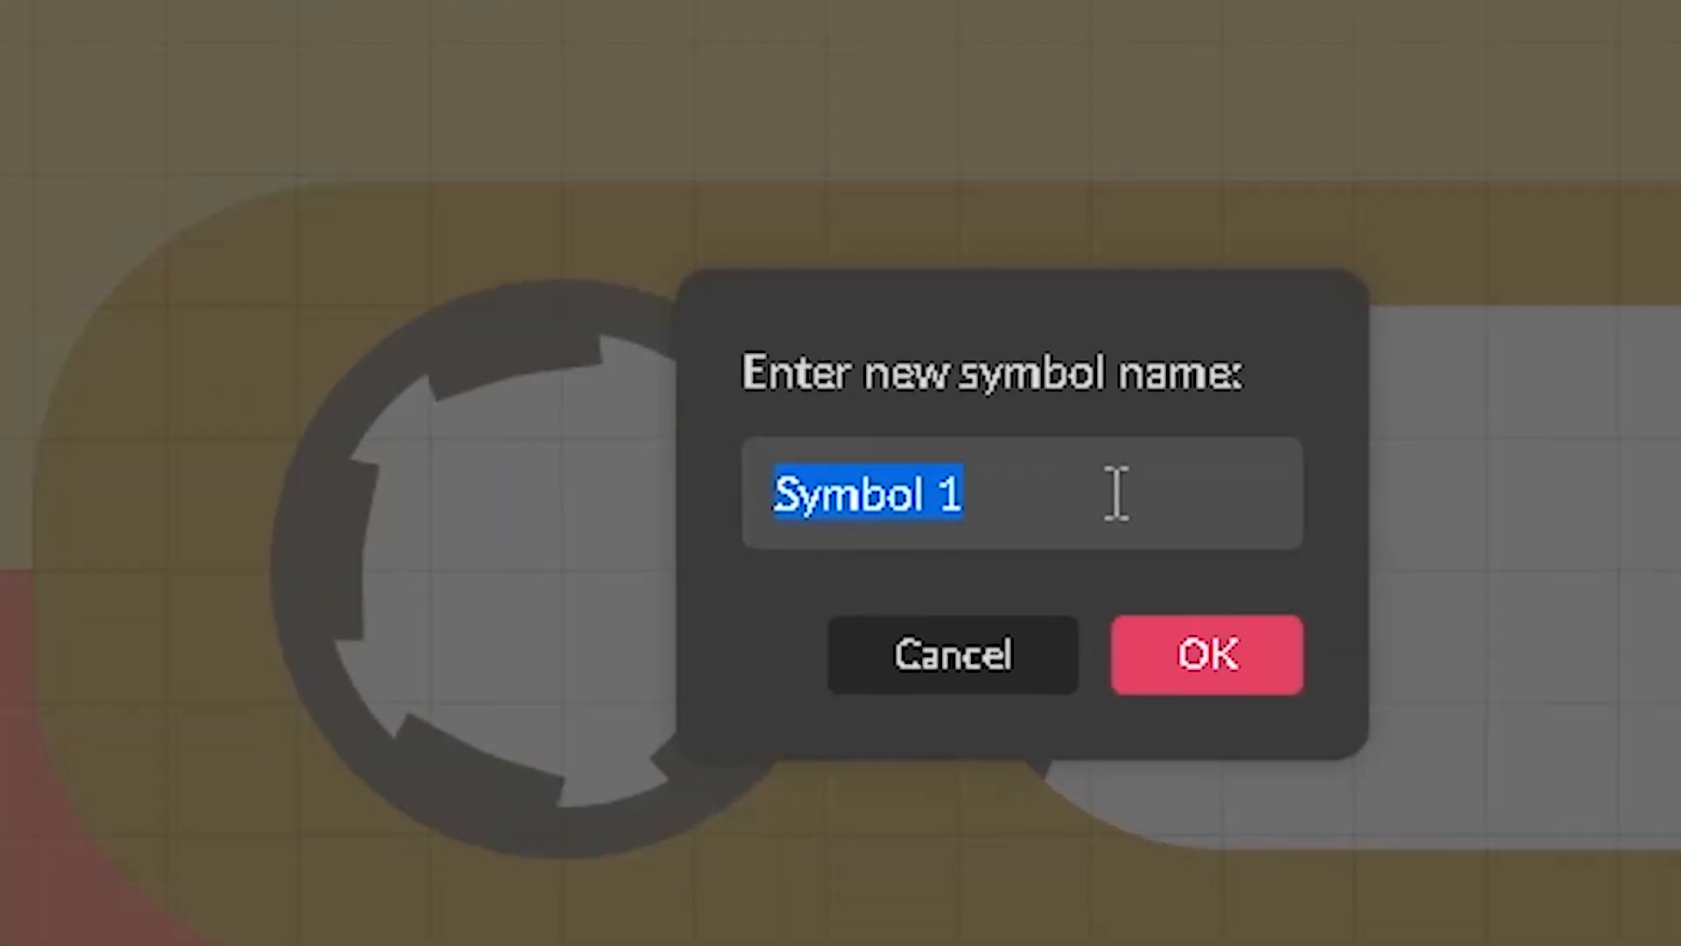
key("BackSpace")
type("S")
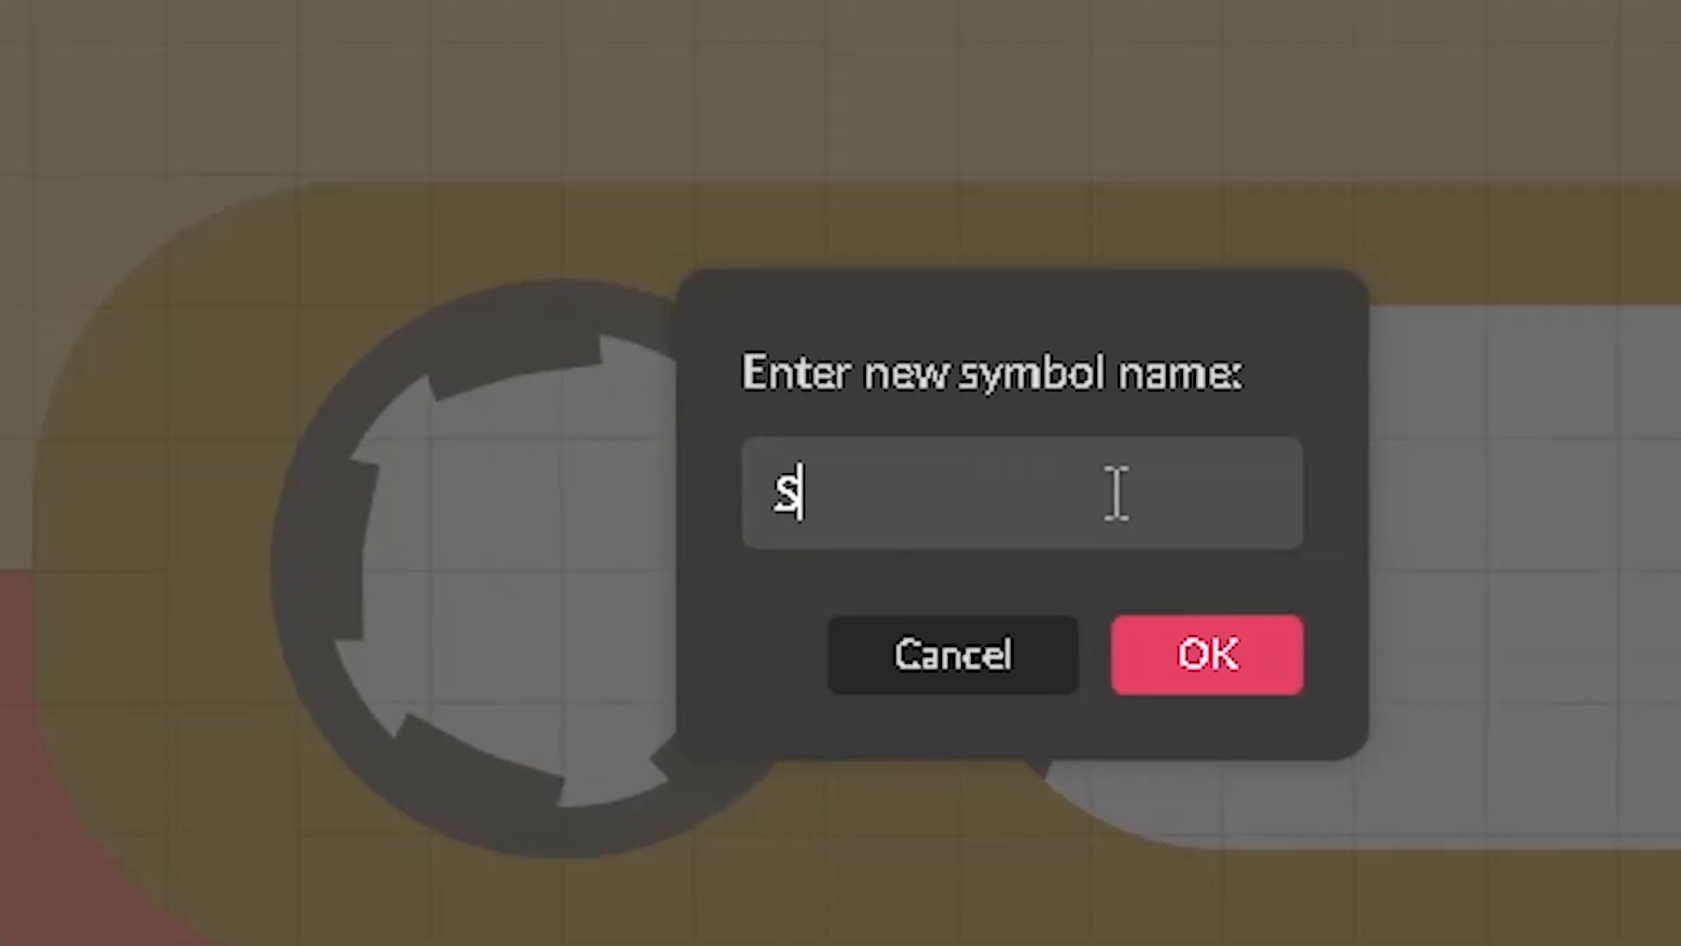
type("krew")
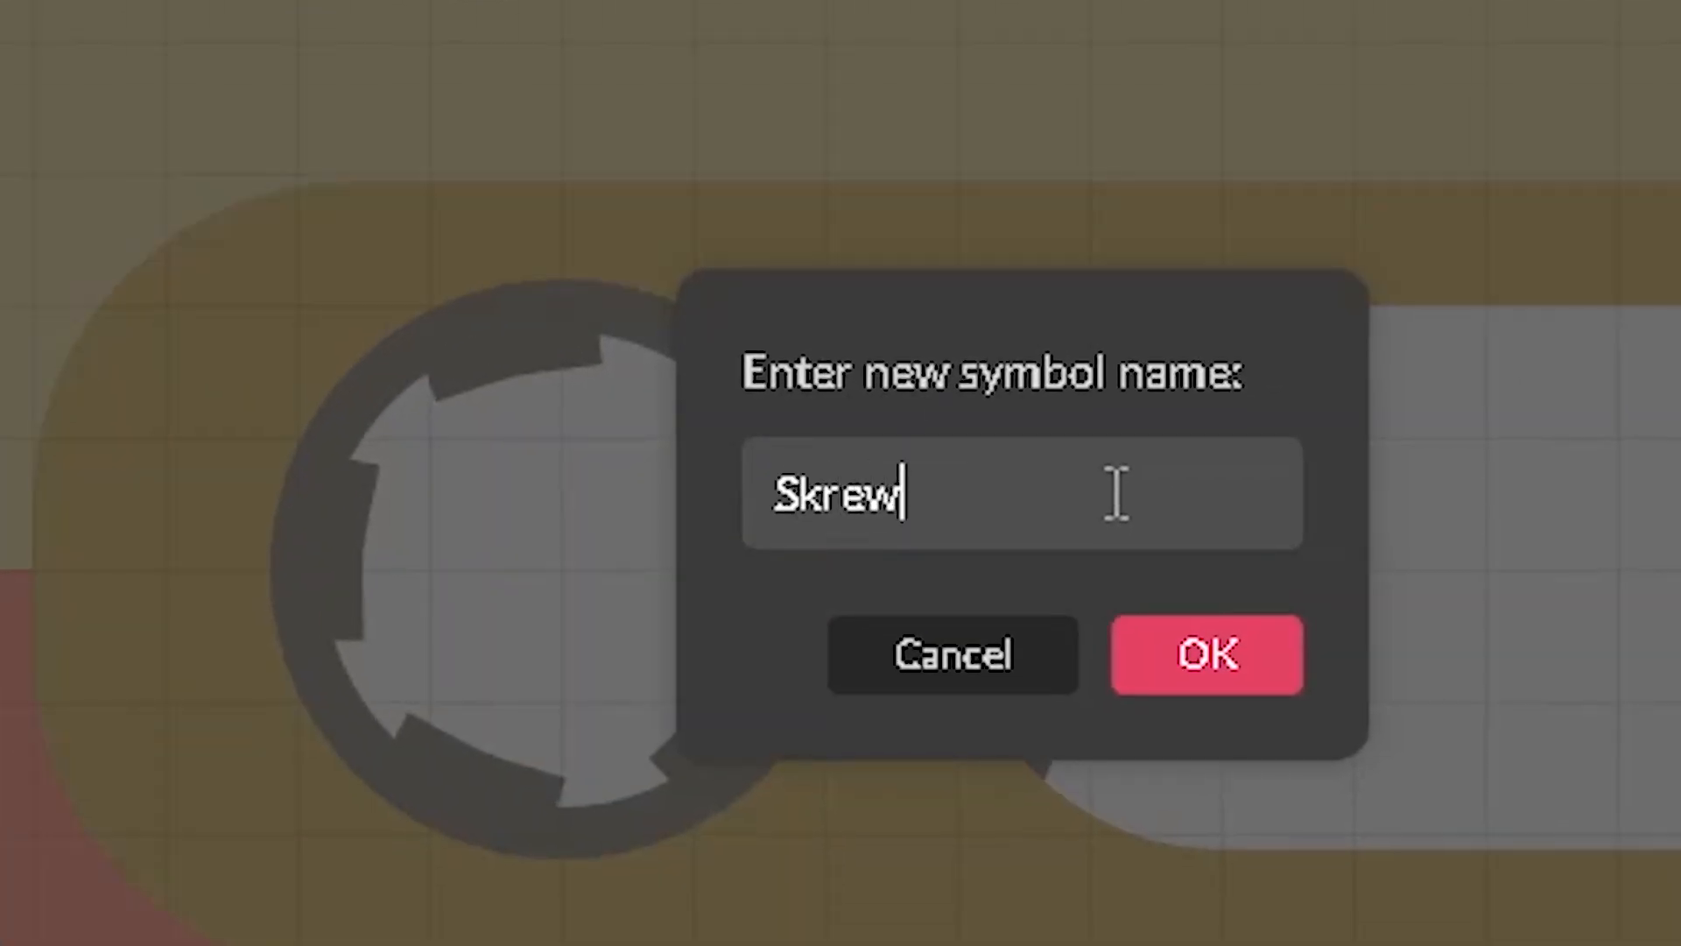
key("Return")
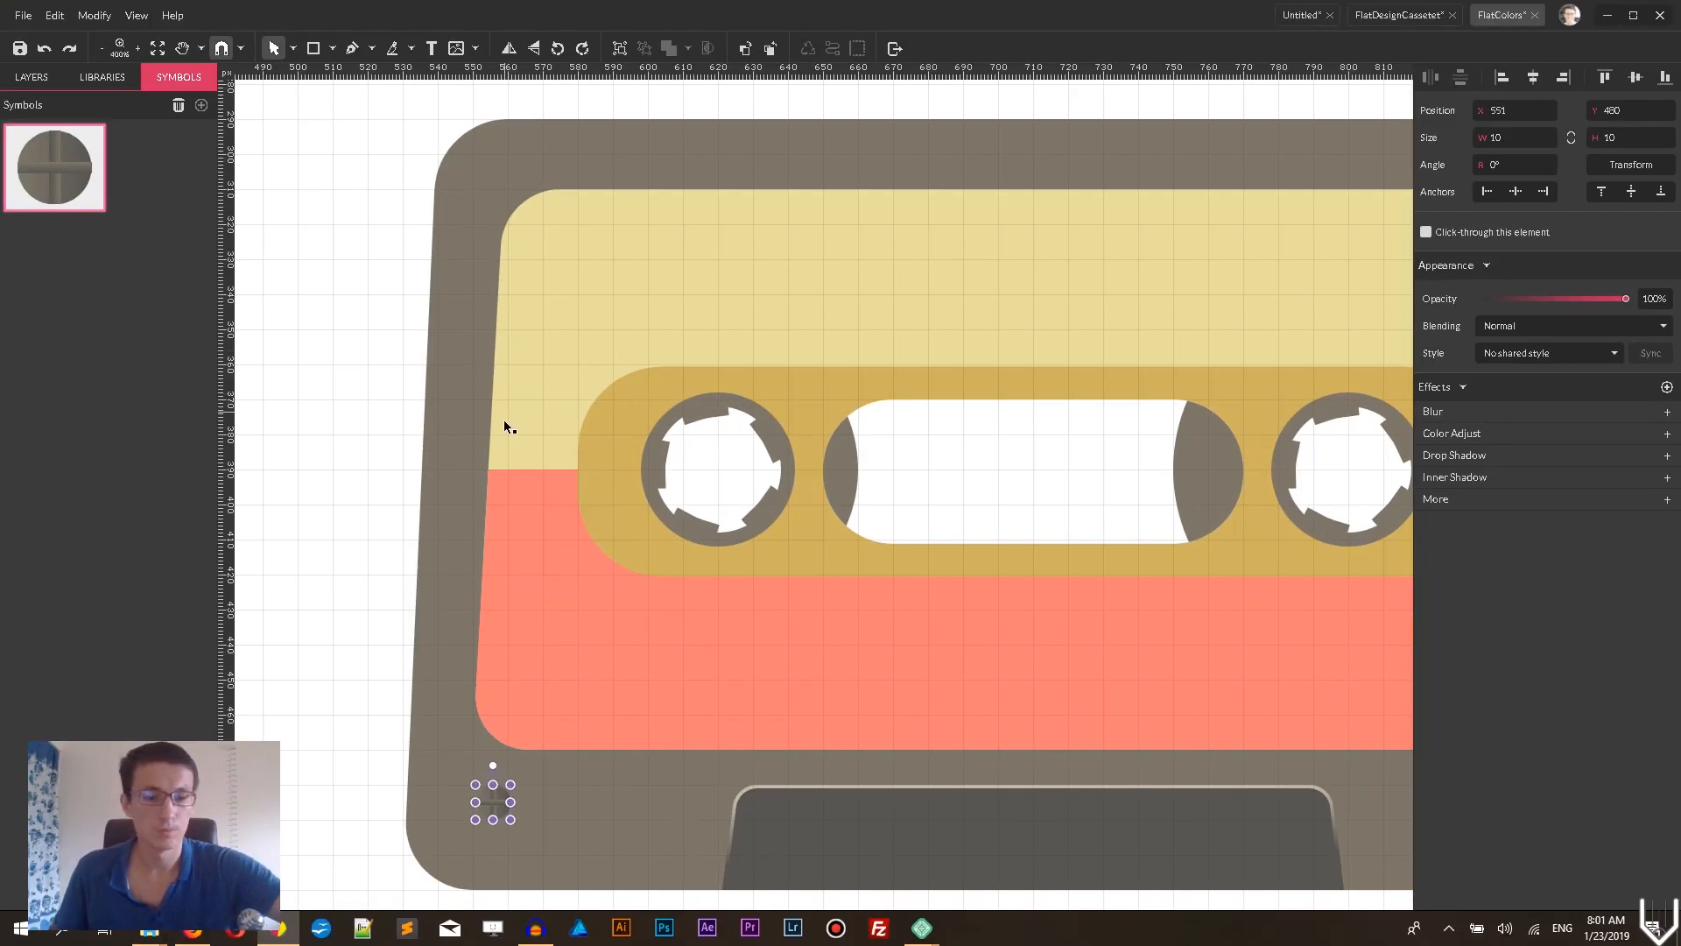
- Copy the screw instance to the cassette's upper-left corner at X 551, Y 300 and upper-right corner at X 861, Y 300
left_click_drag(522, 802, 497, 177)
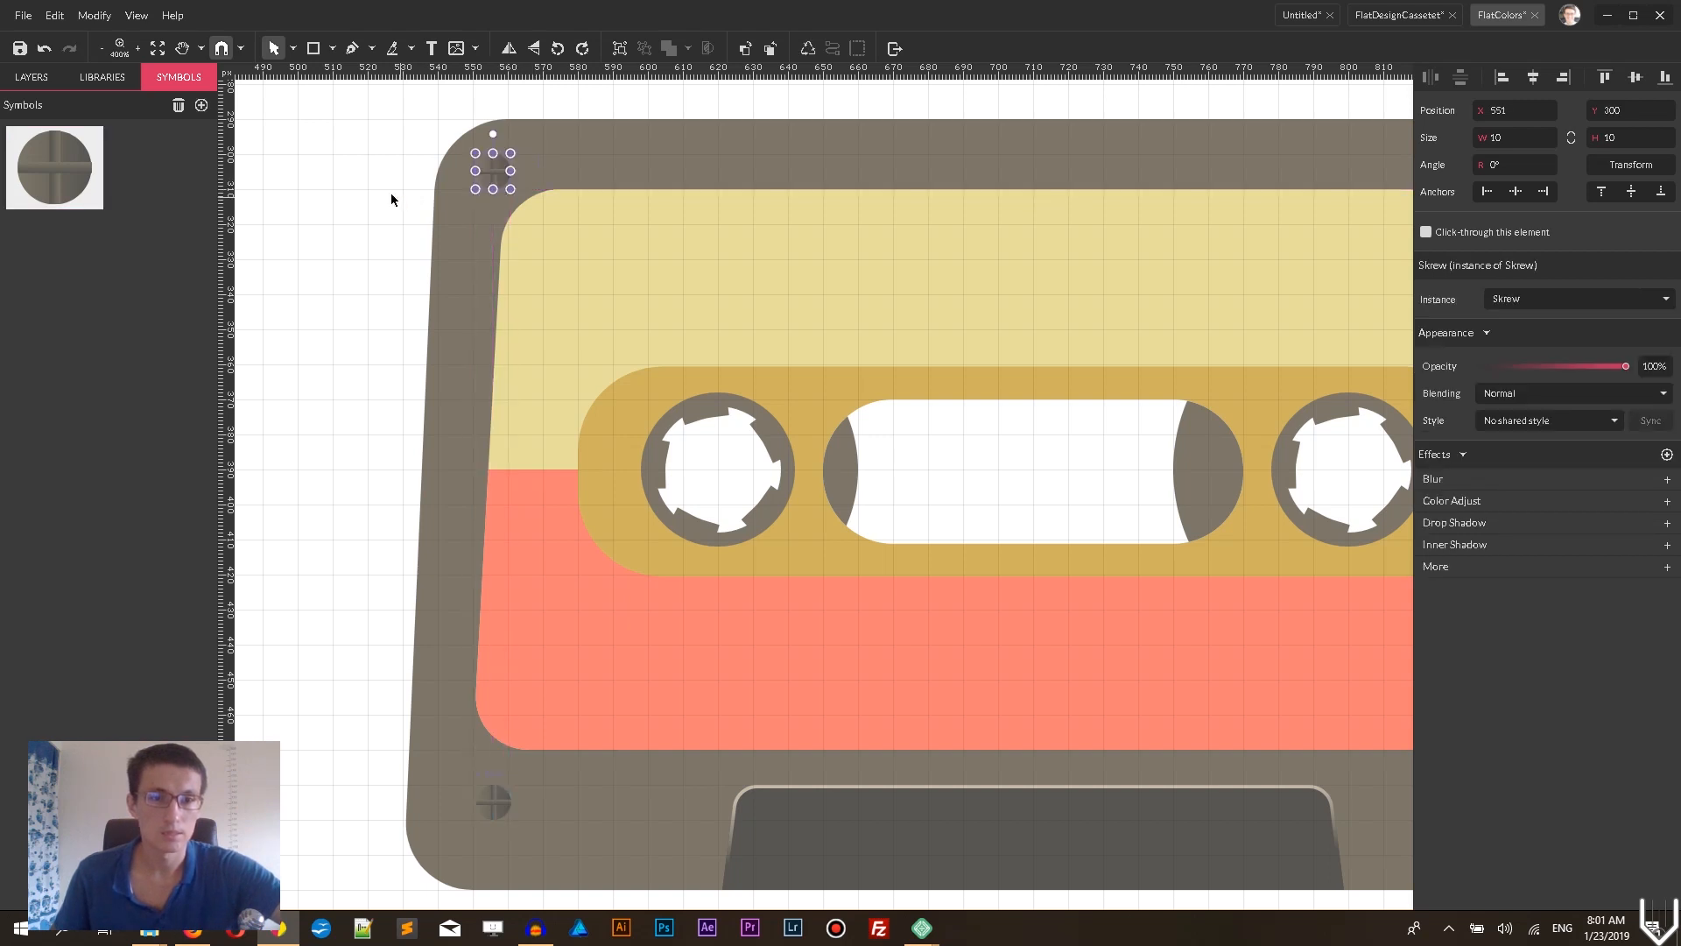
left_click(377, 191)
key("ctrl+minus")
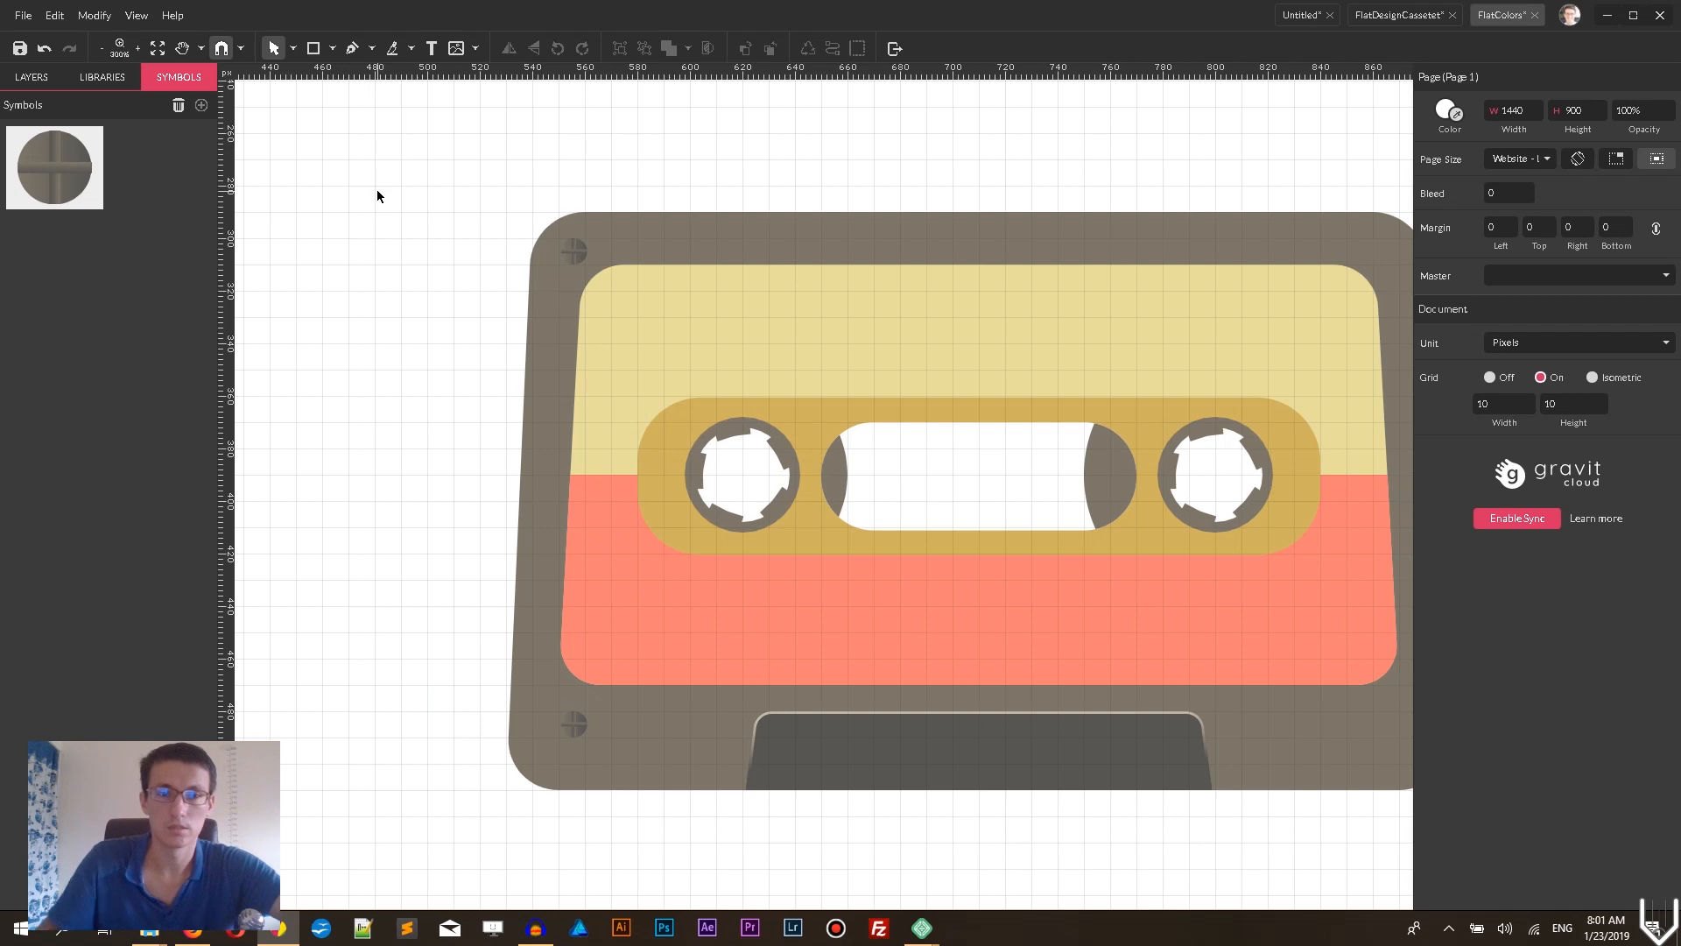
key("space")
left_click_drag(446, 179, 285, 238)
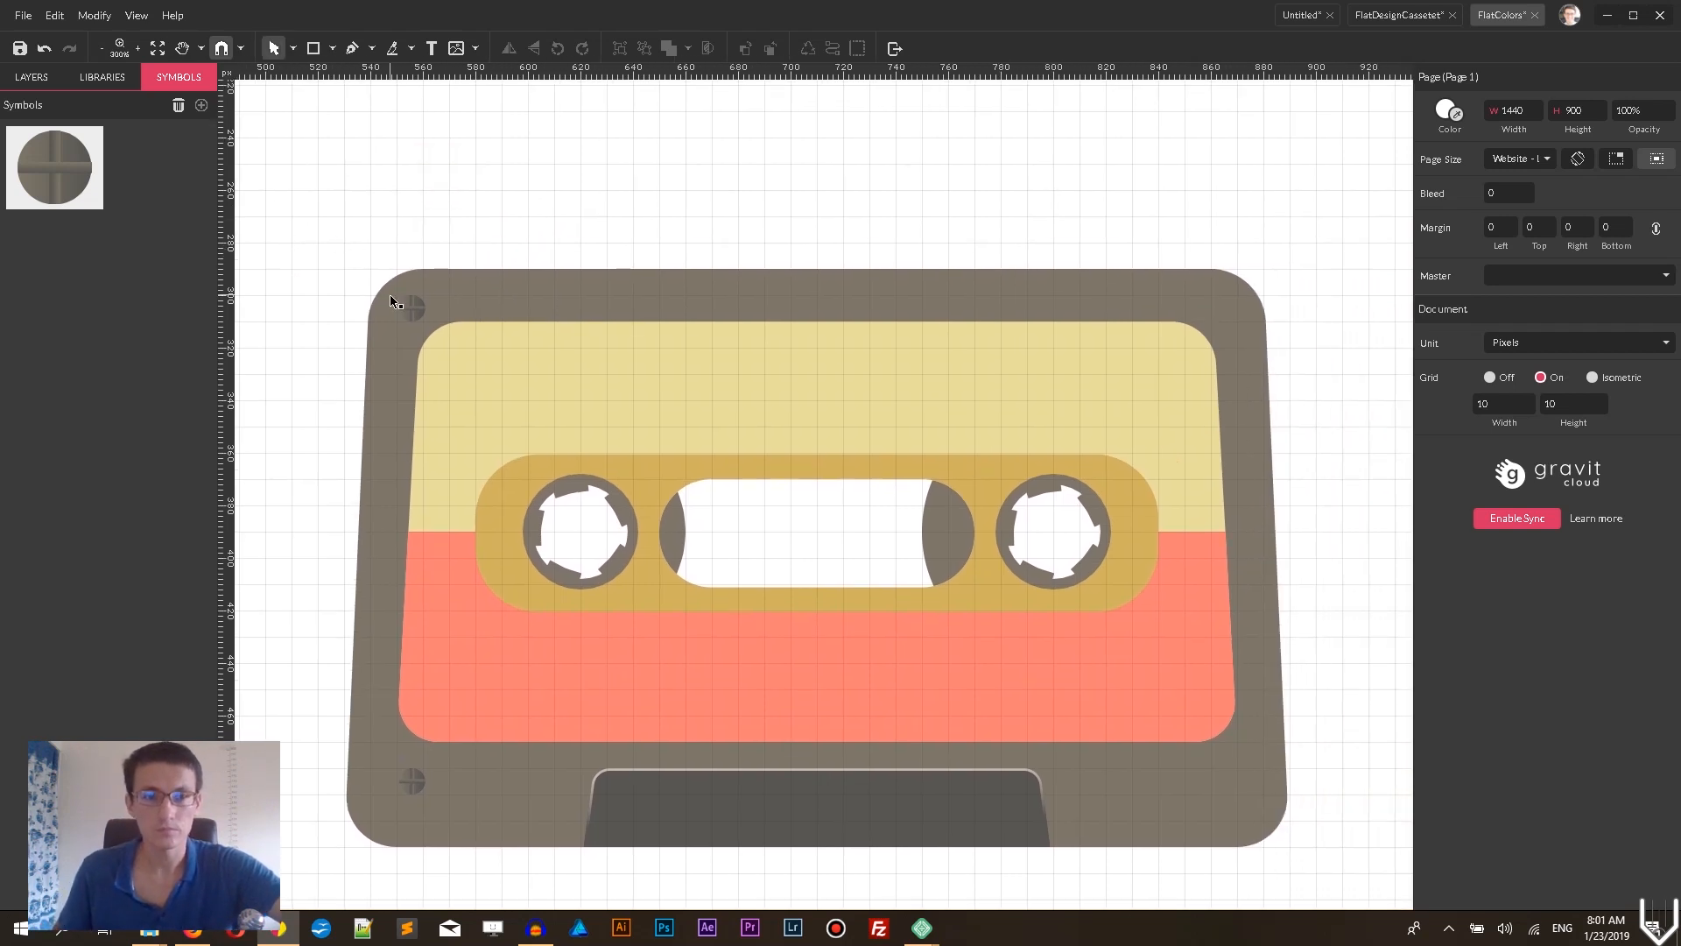
left_click_drag(418, 311, 1237, 300)
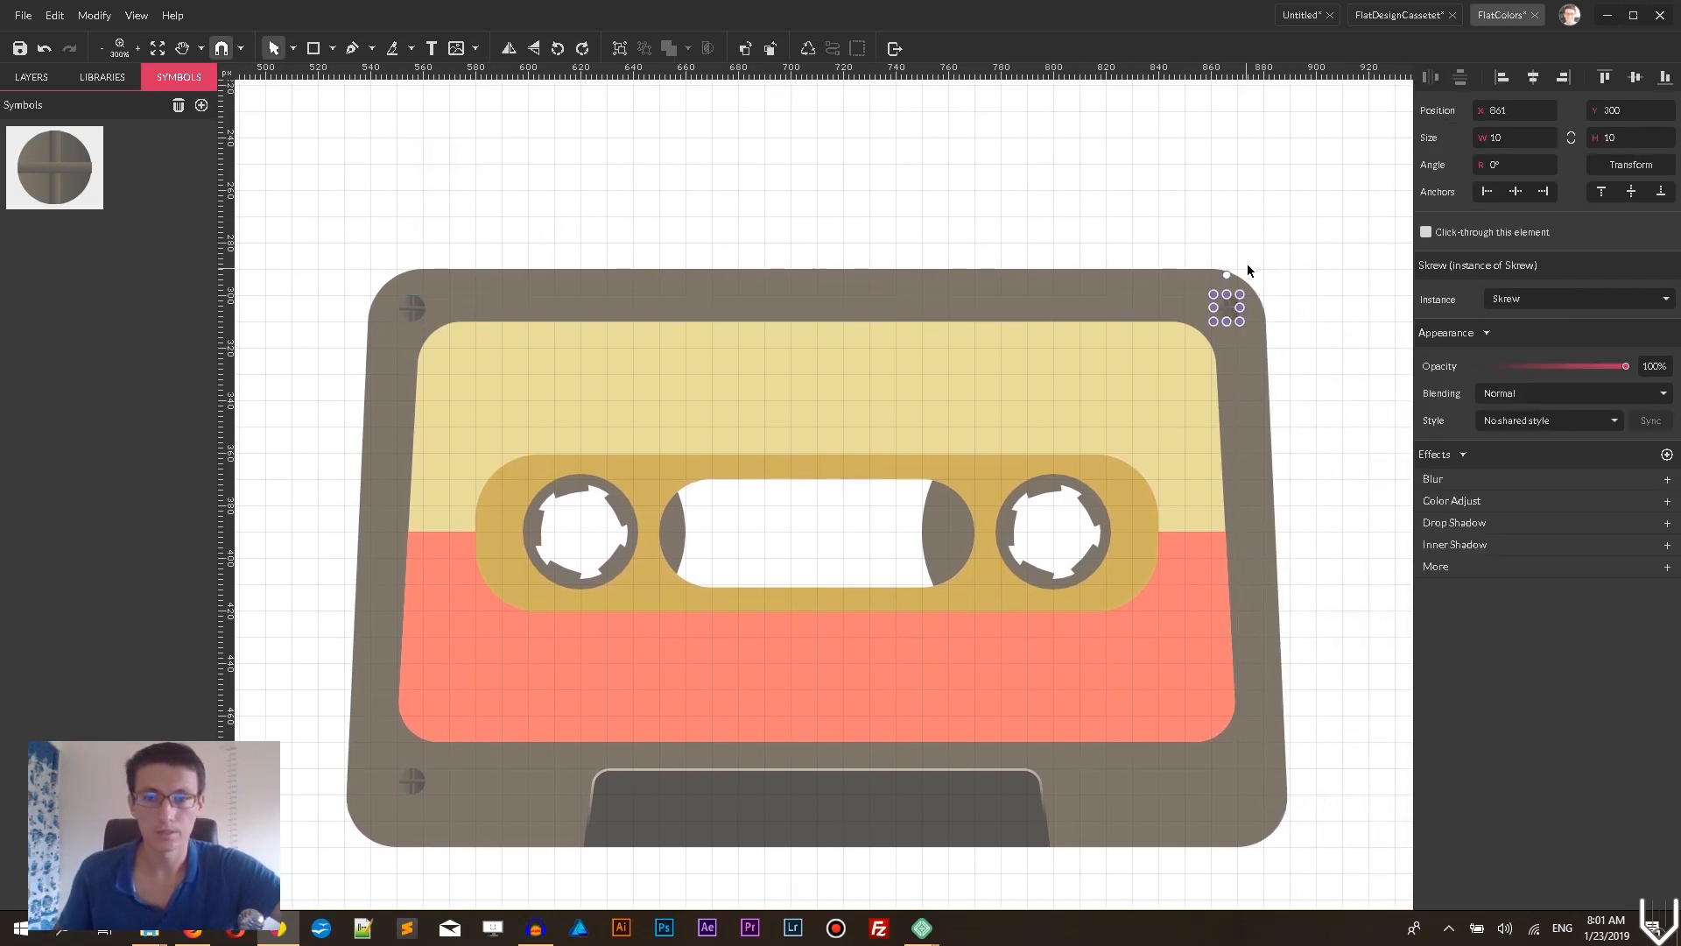
left_click(1246, 265)
- Copy the screw instance to the cassette's lower-right corner and place two more copies side by side on the dark lower trapezoid
scroll(1247, 264, "down", 2)
left_click_drag(1232, 132, 649, 636)
left_click(1318, 549)
left_click_drag(649, 635, 992, 639)
left_click(960, 813)
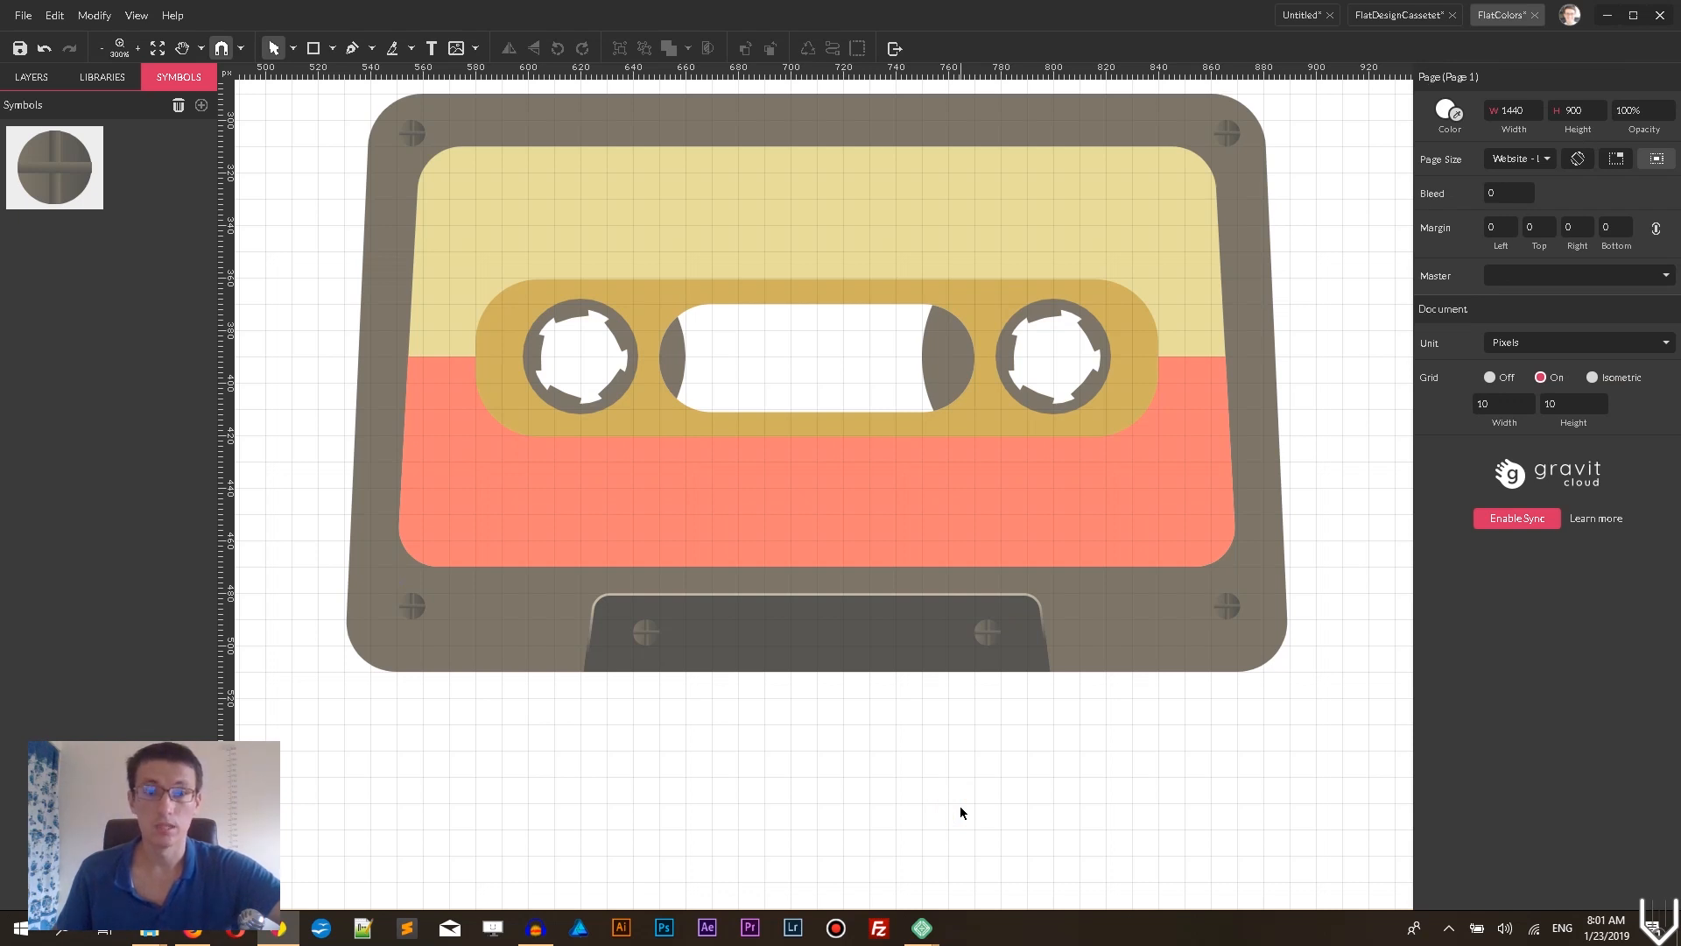
- Examine the shading and label lines of the finished cassette in the FlatDesignCassetet document, and return to FlatColors
key("ctrl+minus")
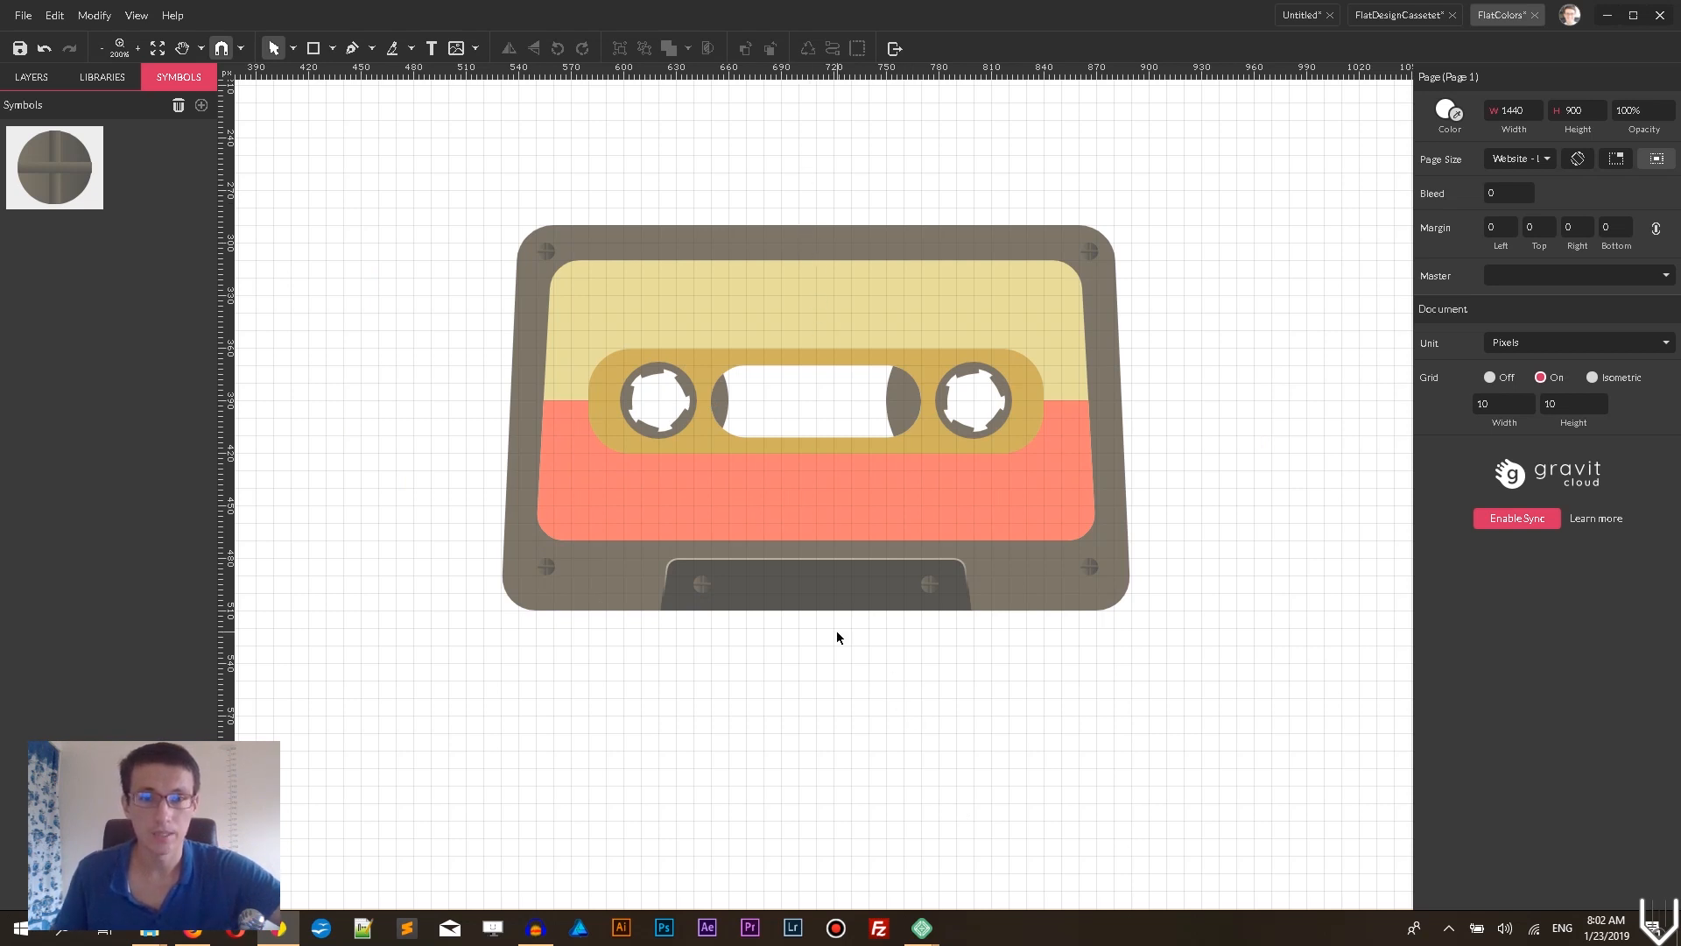
left_click(1401, 16)
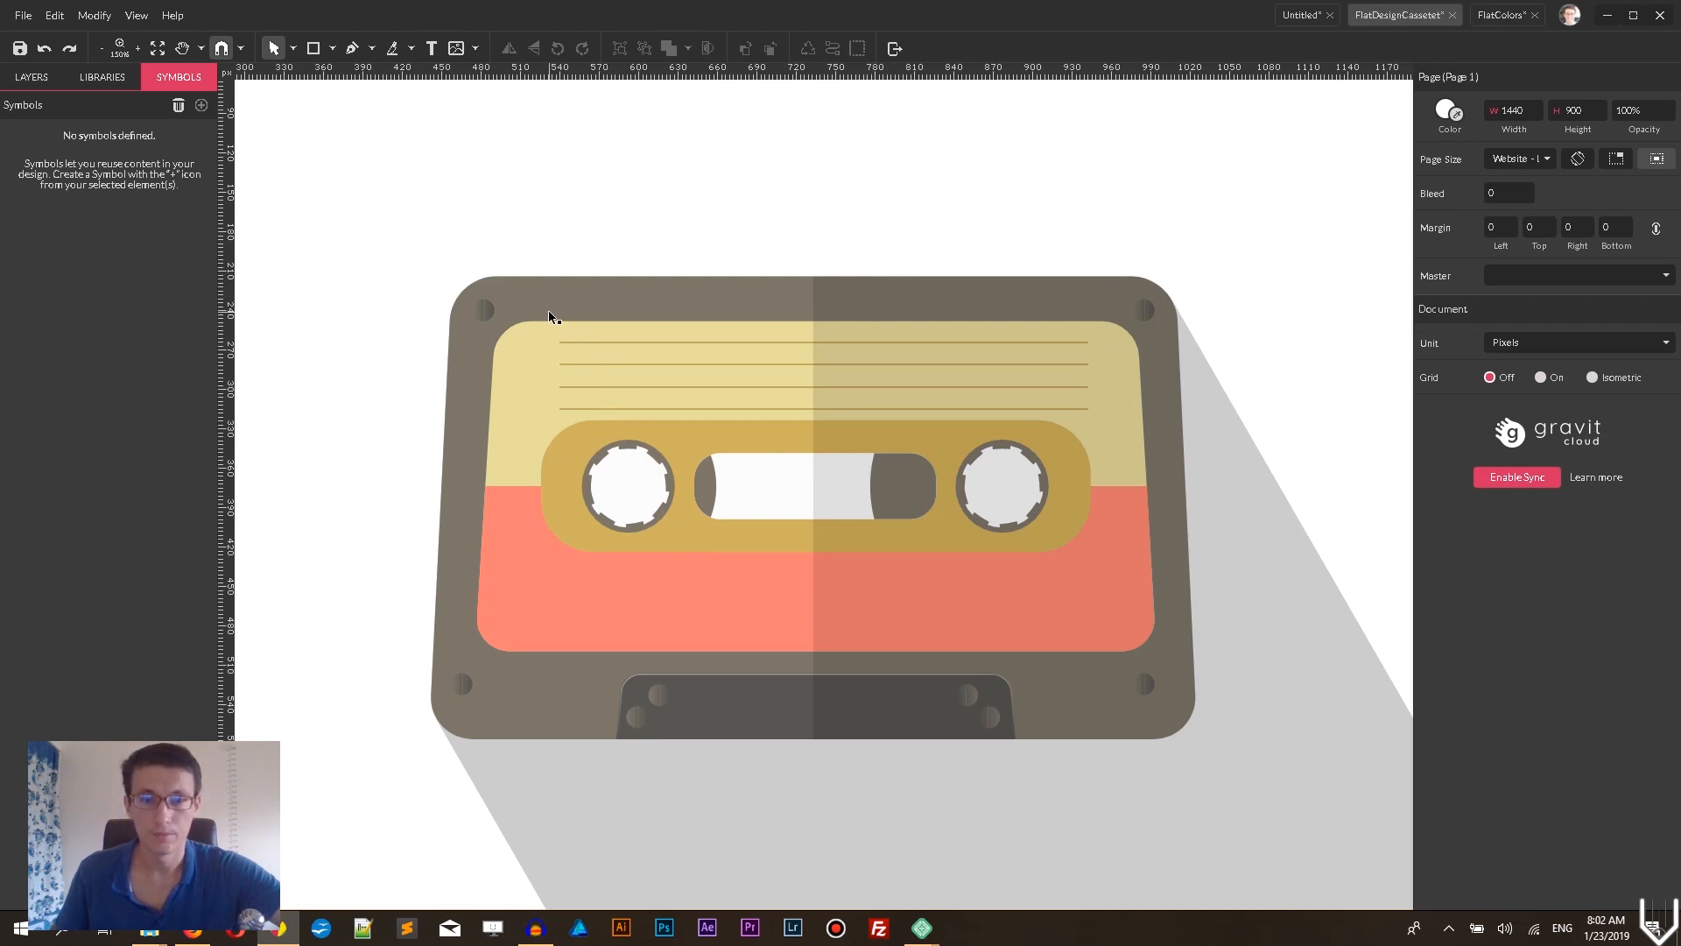
left_click(1493, 15)
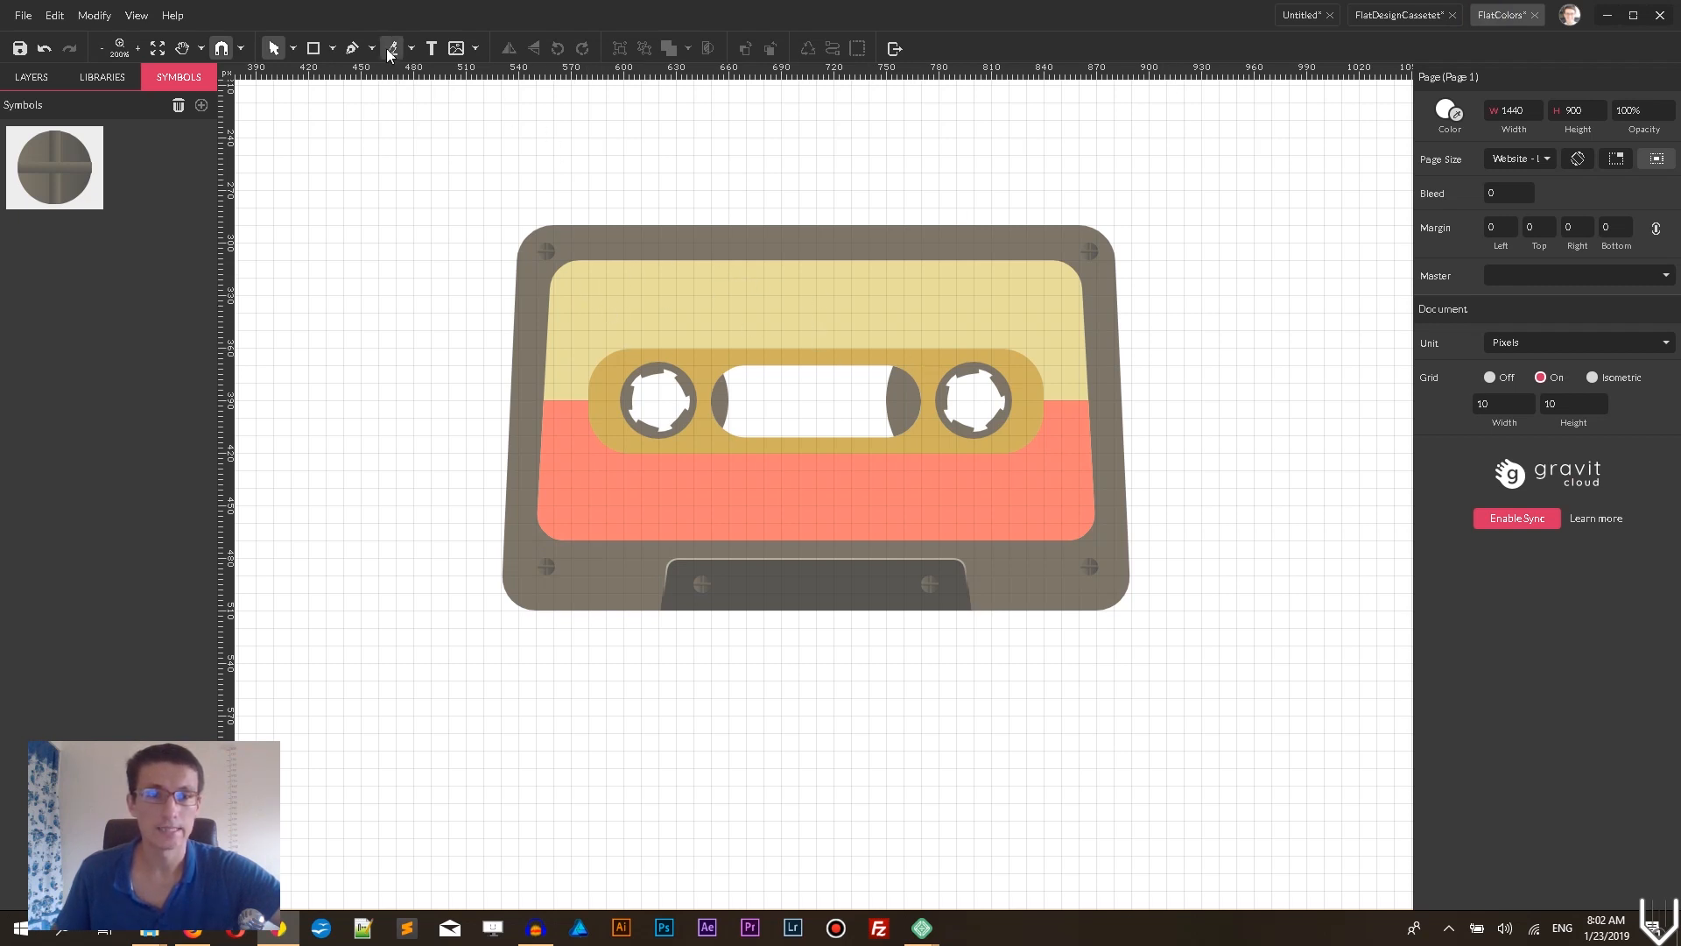
- Draw a 250 px horizontal line across the yellow label at X 591, Y 320 and sample its border colour from the golden panel
left_click(333, 49)
left_click(364, 120)
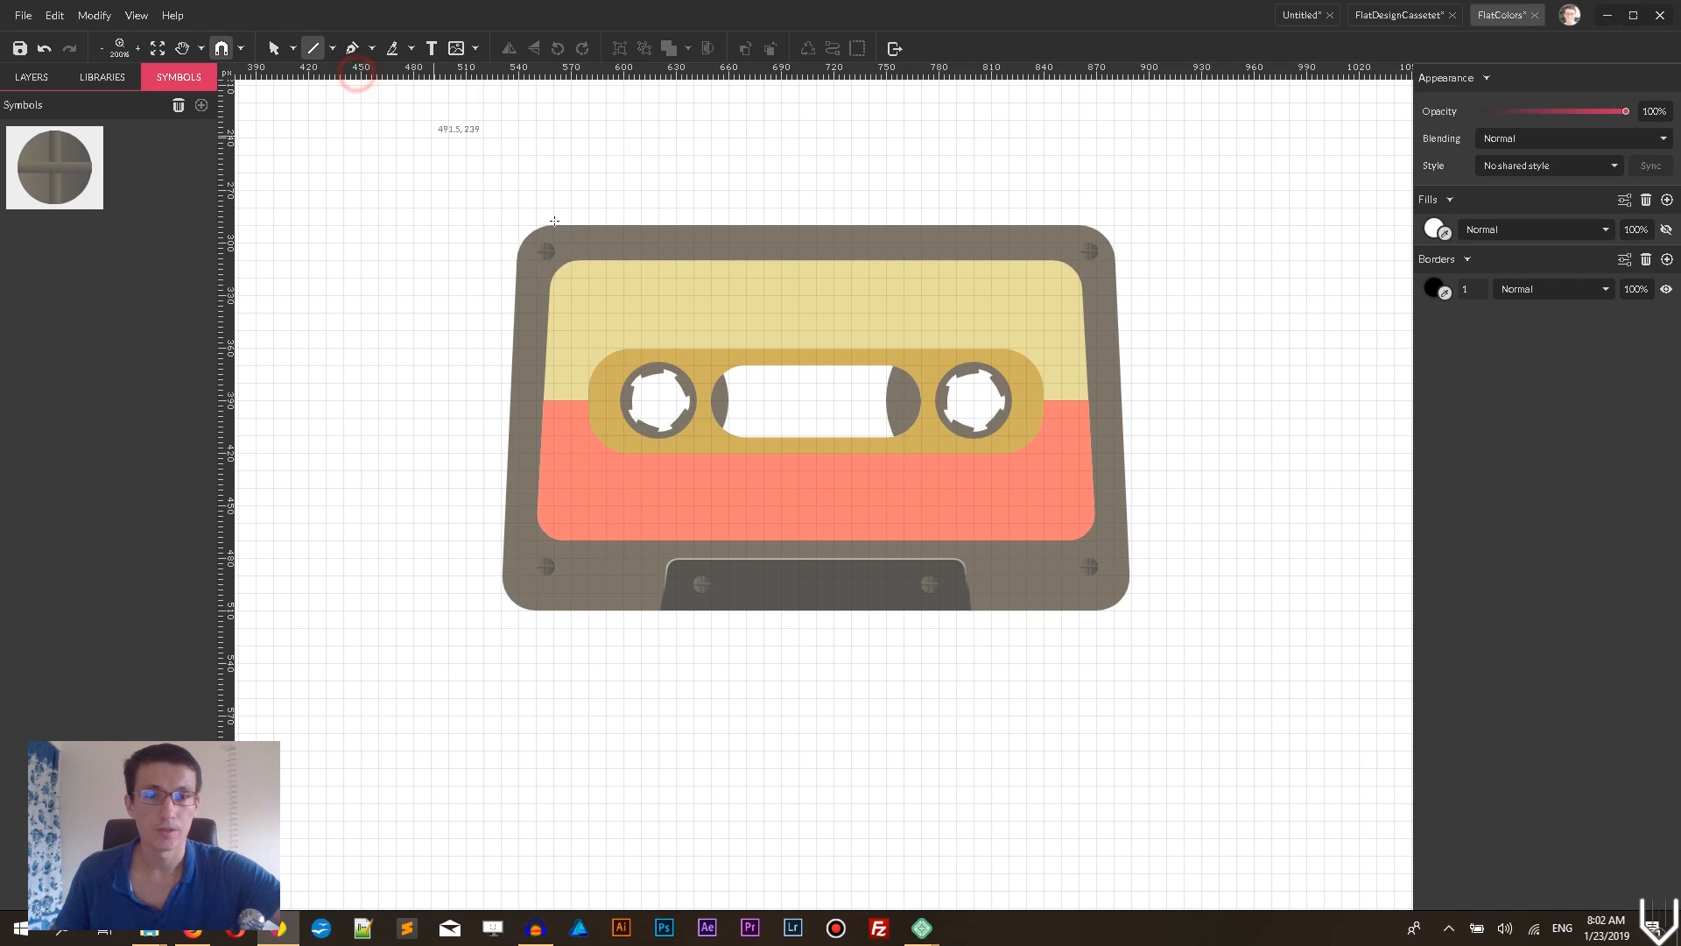
left_click_drag(606, 277, 1044, 279)
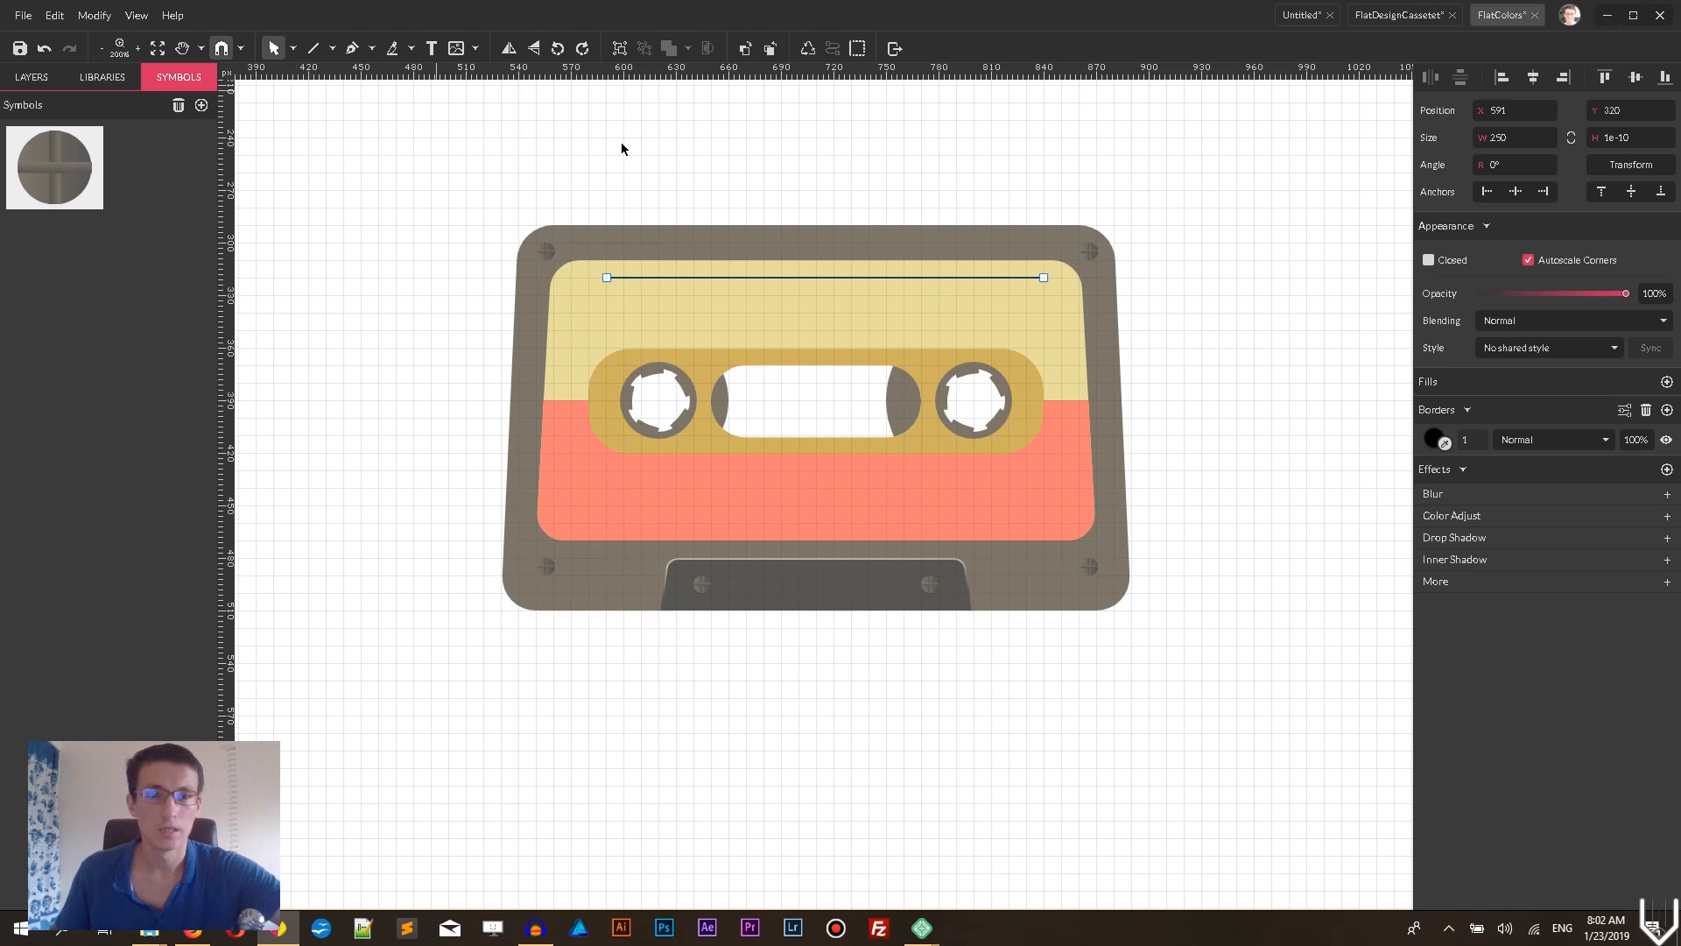
left_click(1446, 443)
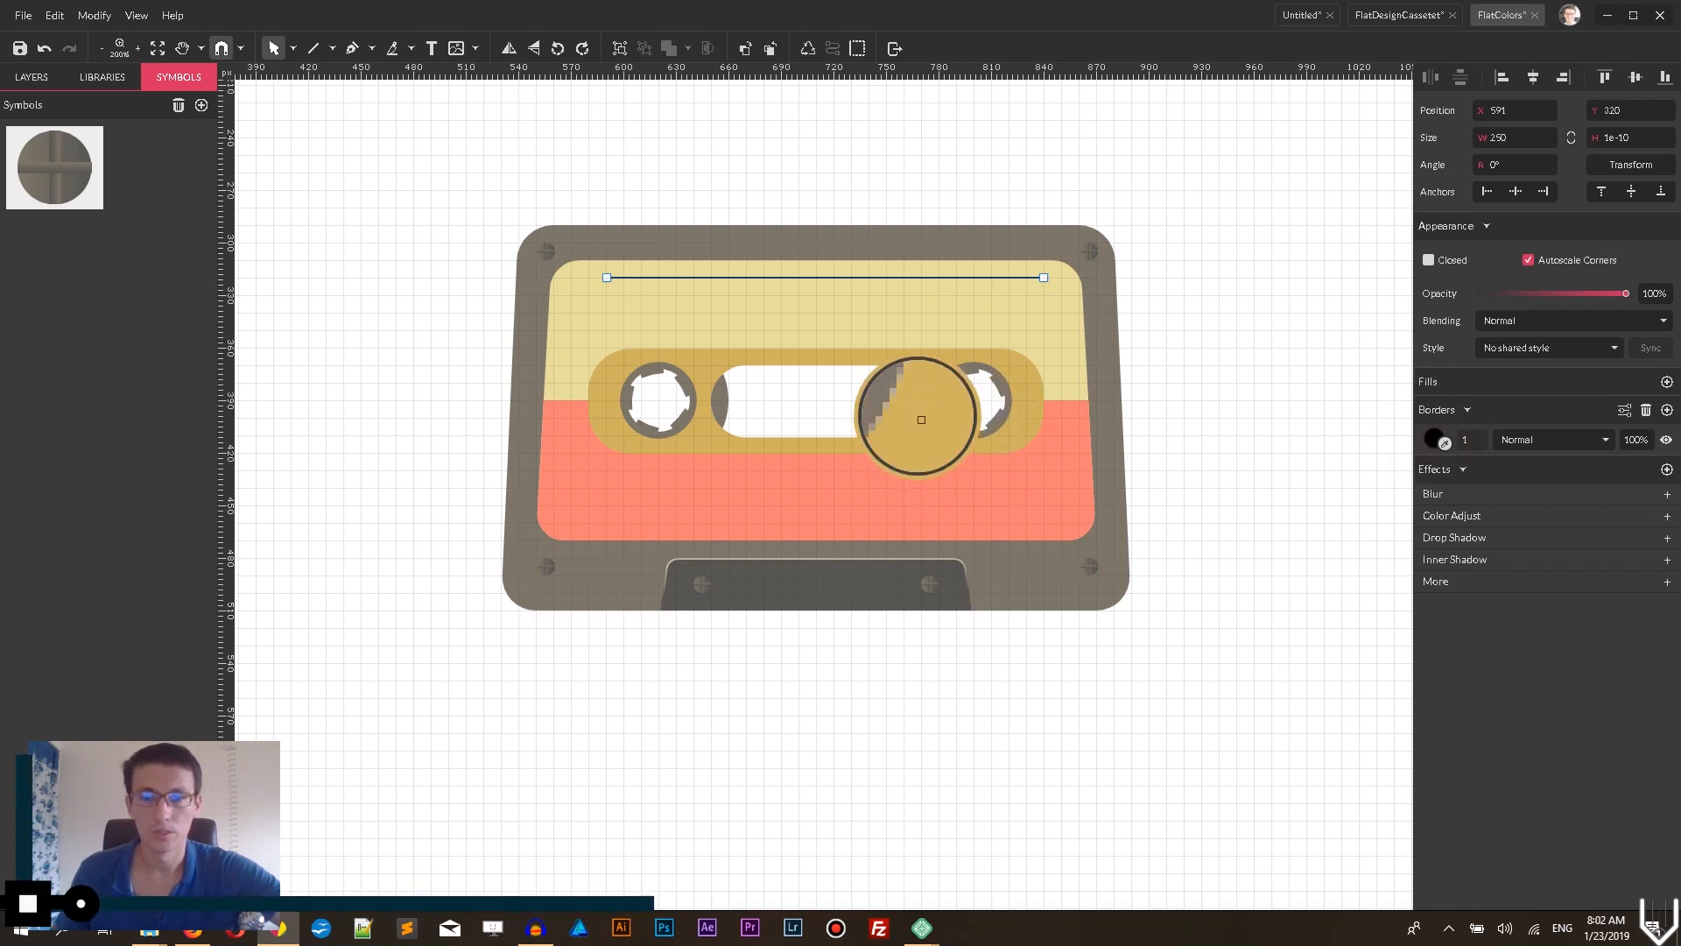
left_click(926, 386)
- Copy the label line about 10 px lower and repeat the duplication until four evenly spaced lines fill the yellow area
left_click_drag(909, 277, 909, 296)
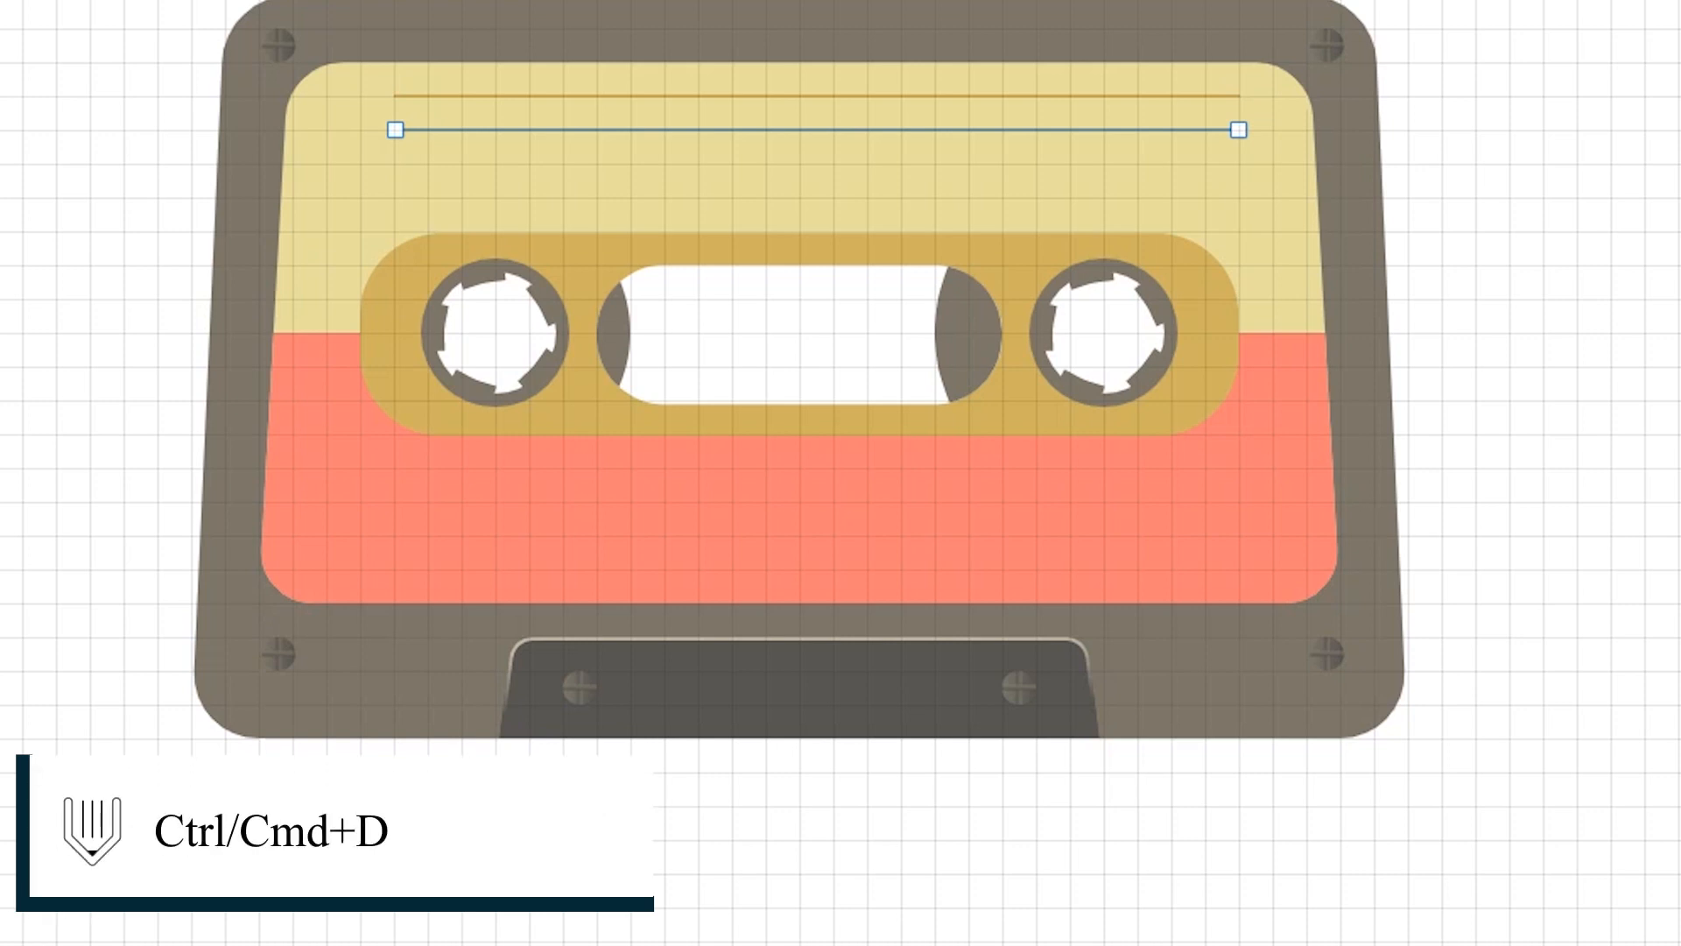
left_click(0, 0)
key("Escape")
key("ctrl+d")
key("ctrl+d")
key("Escape")
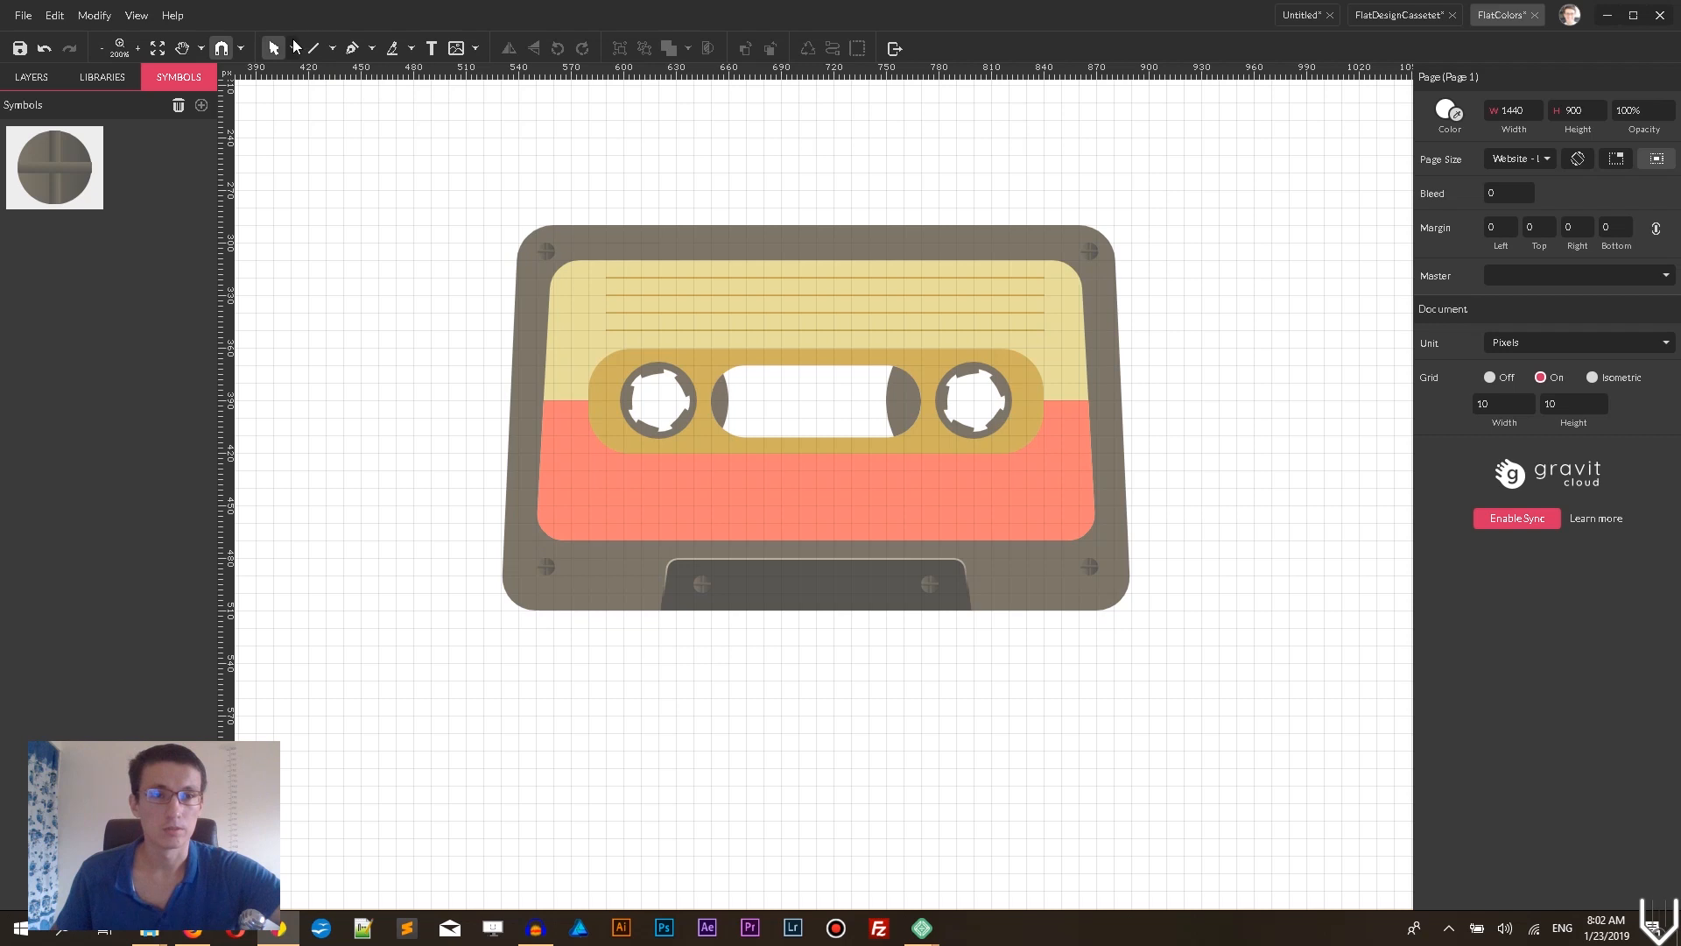
- Draw a 200 by 260 px rectangle at X 710, Y 270 covering the cassette's right half
left_click(334, 49)
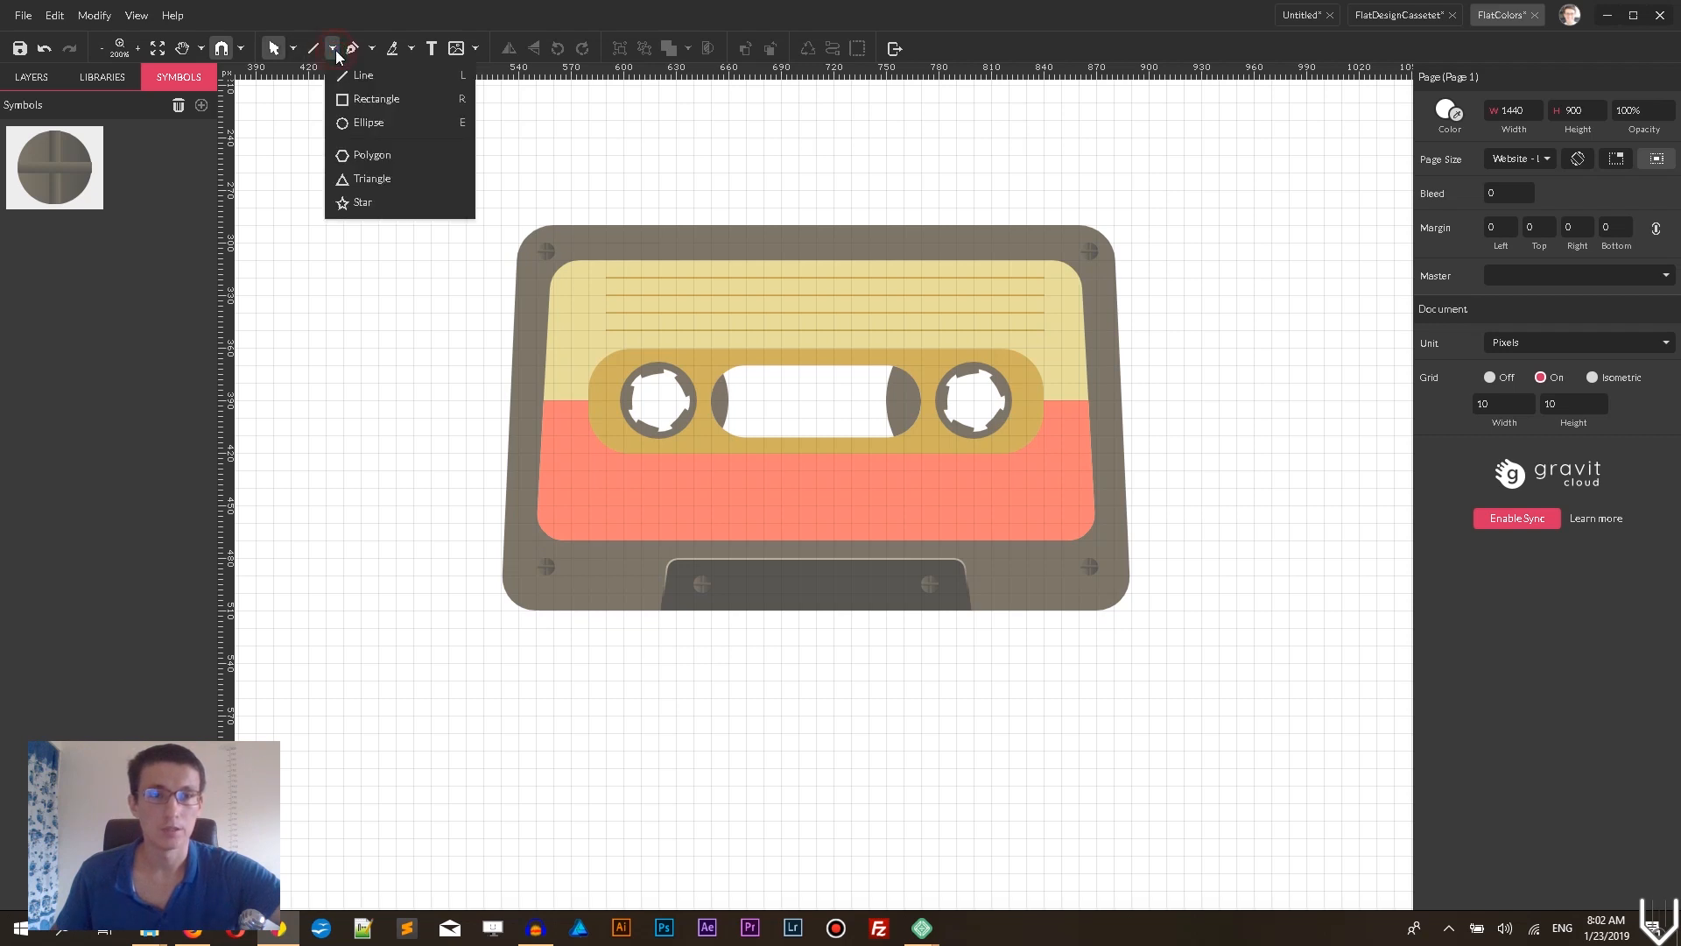
left_click(375, 103)
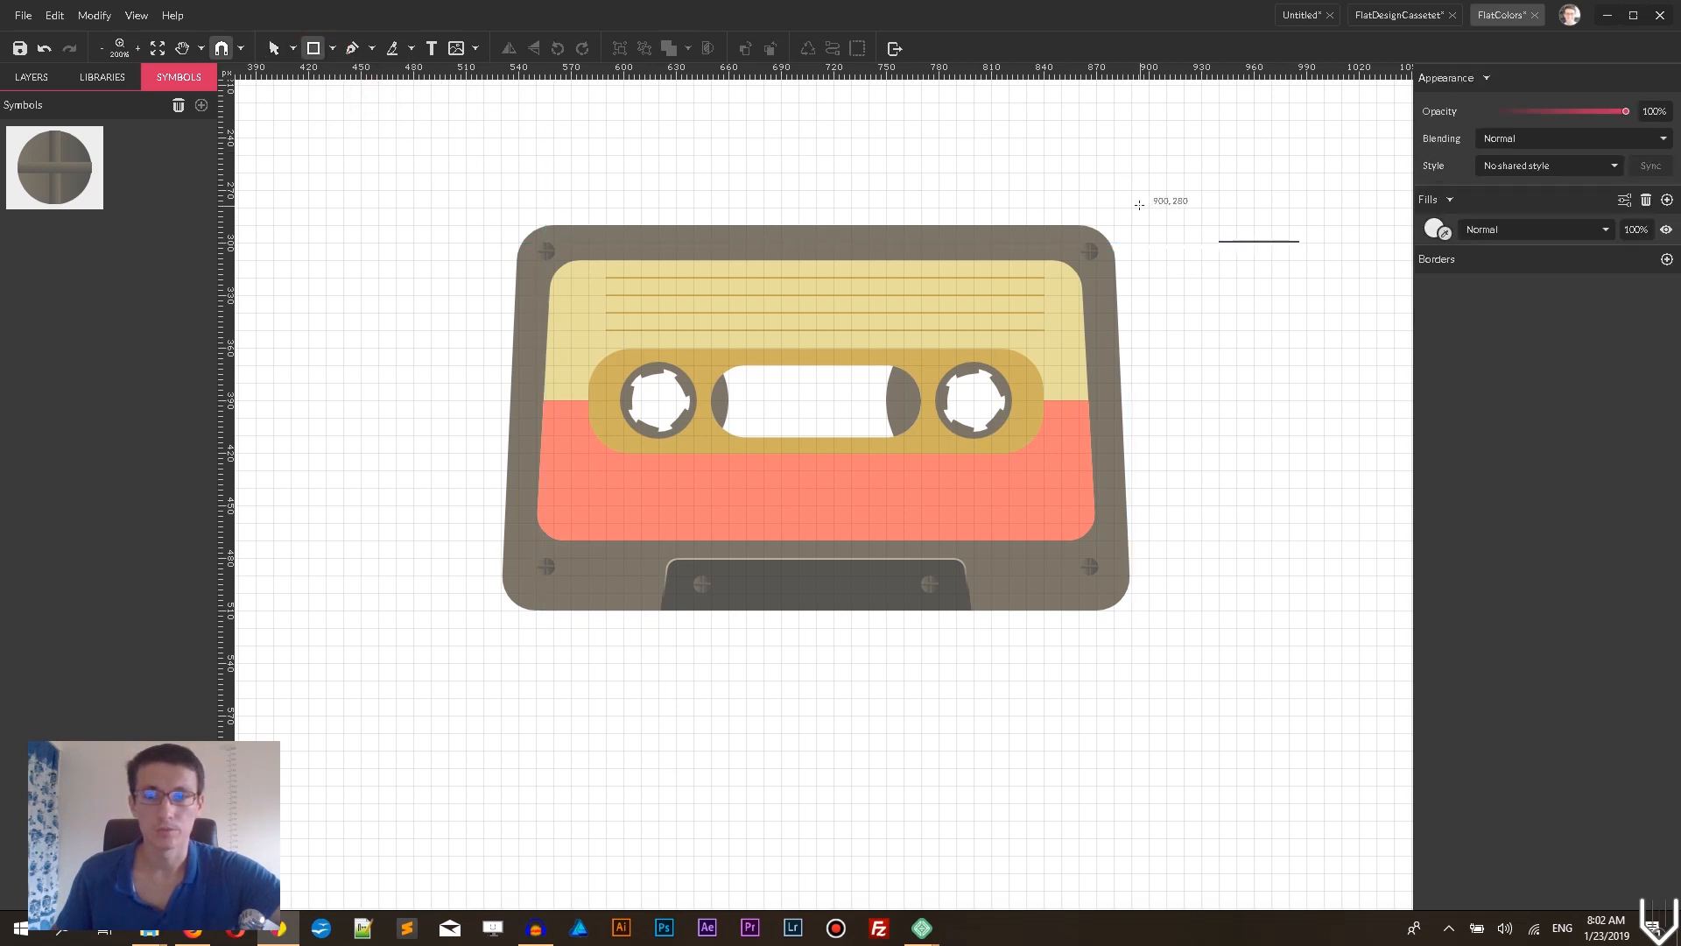
mouse_move(1165, 188)
left_mouse_down()
mouse_move(927, 609)
mouse_move(833, 587)
mouse_move(819, 638)
left_mouse_up()
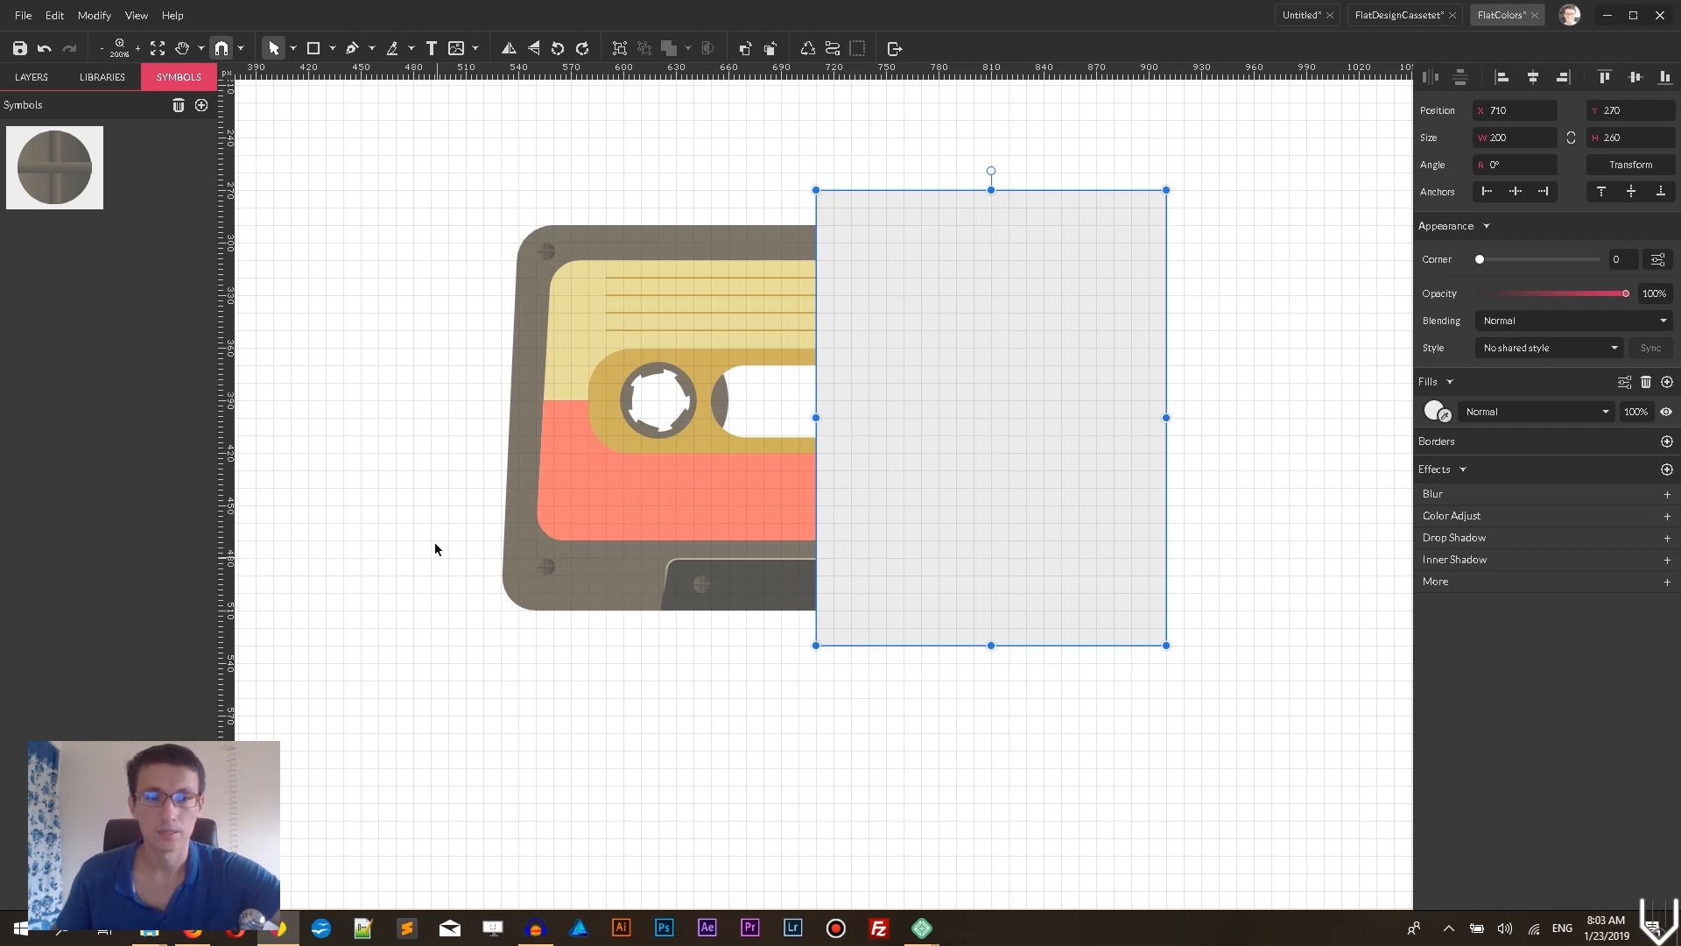
- Duplicate the cassette's outer body shape and intersect the duplicate with the covering rectangle
left_click(18, 77)
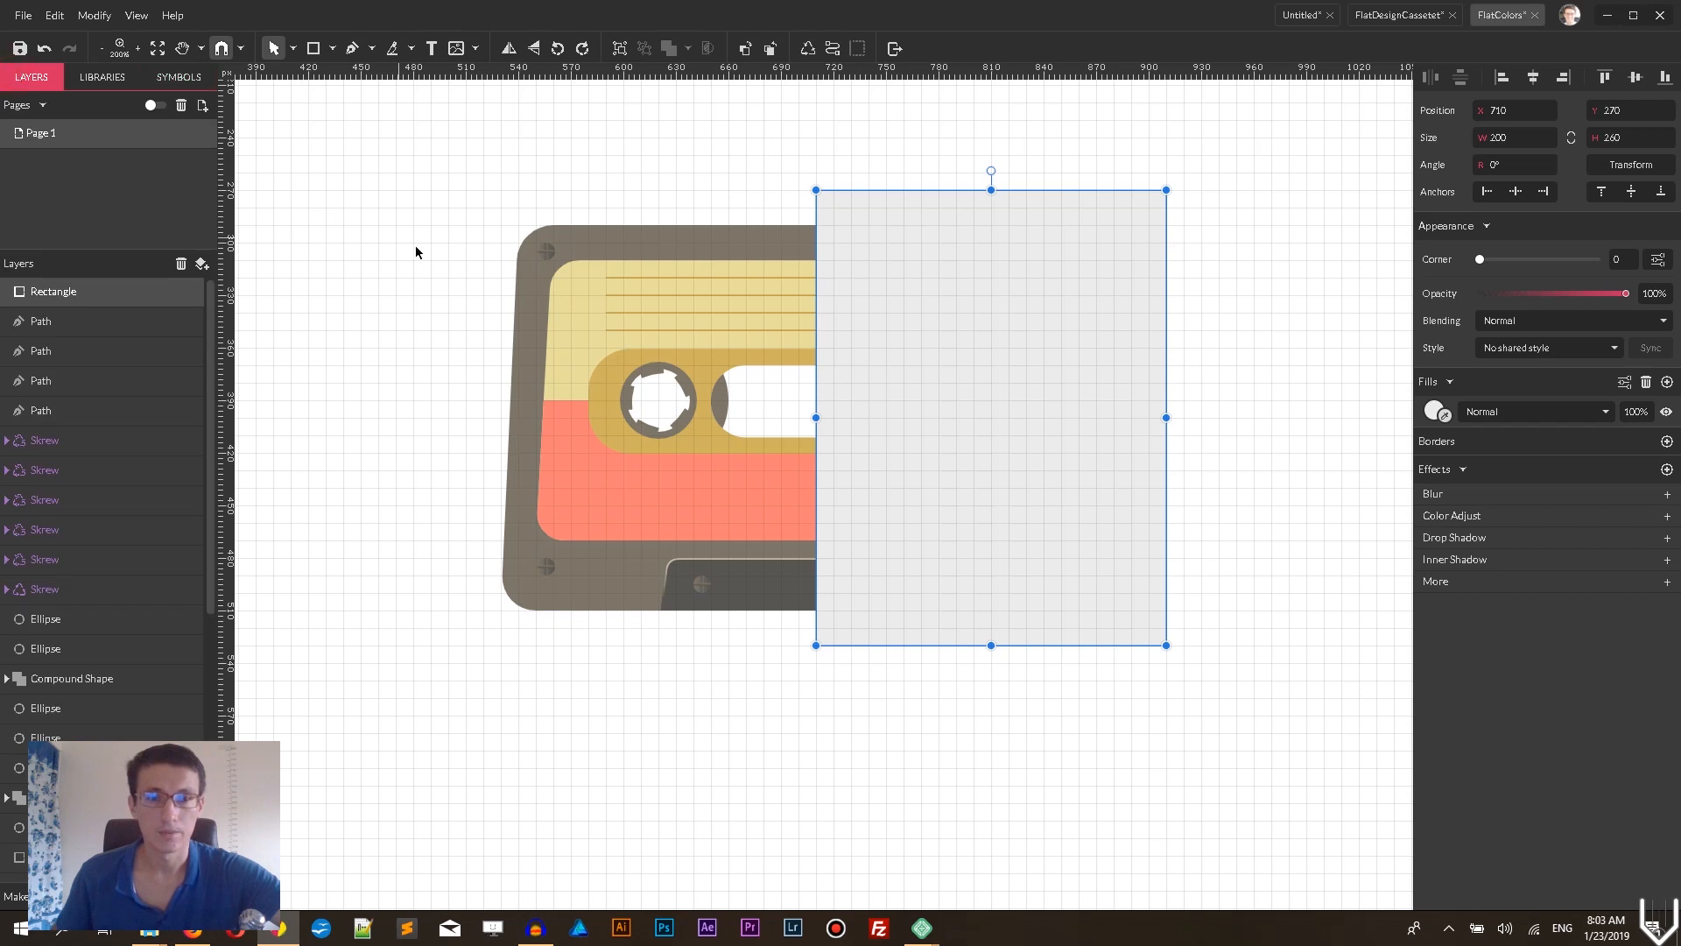
left_click(518, 310)
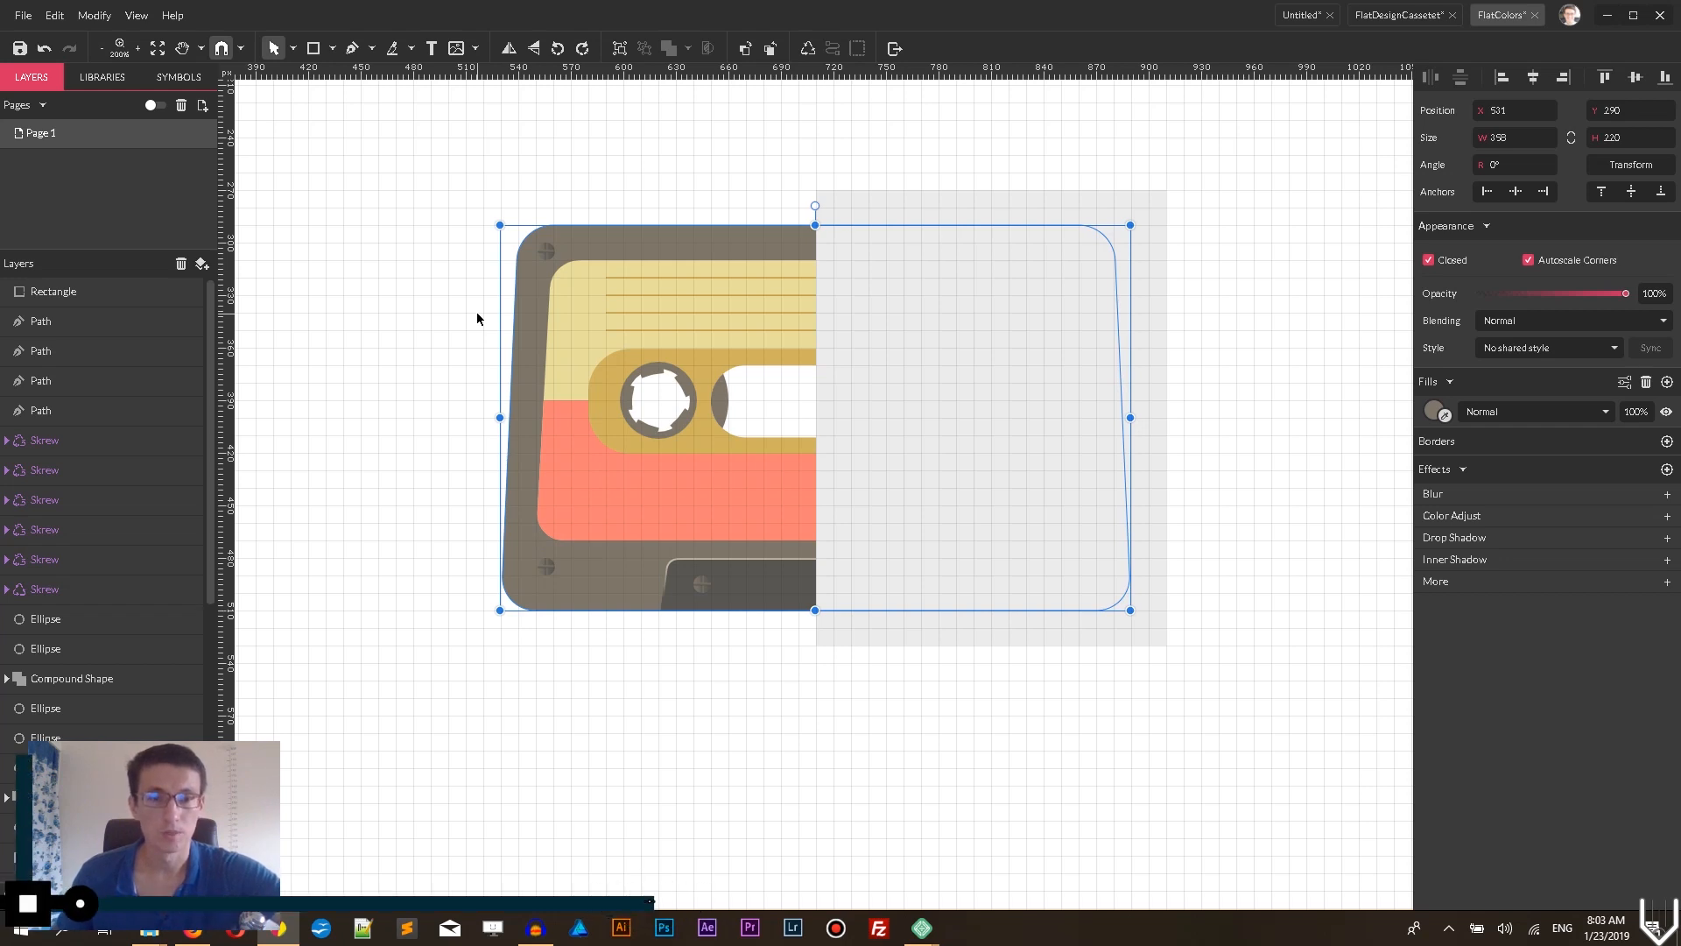
key("ctrl+d")
left_click(916, 246)
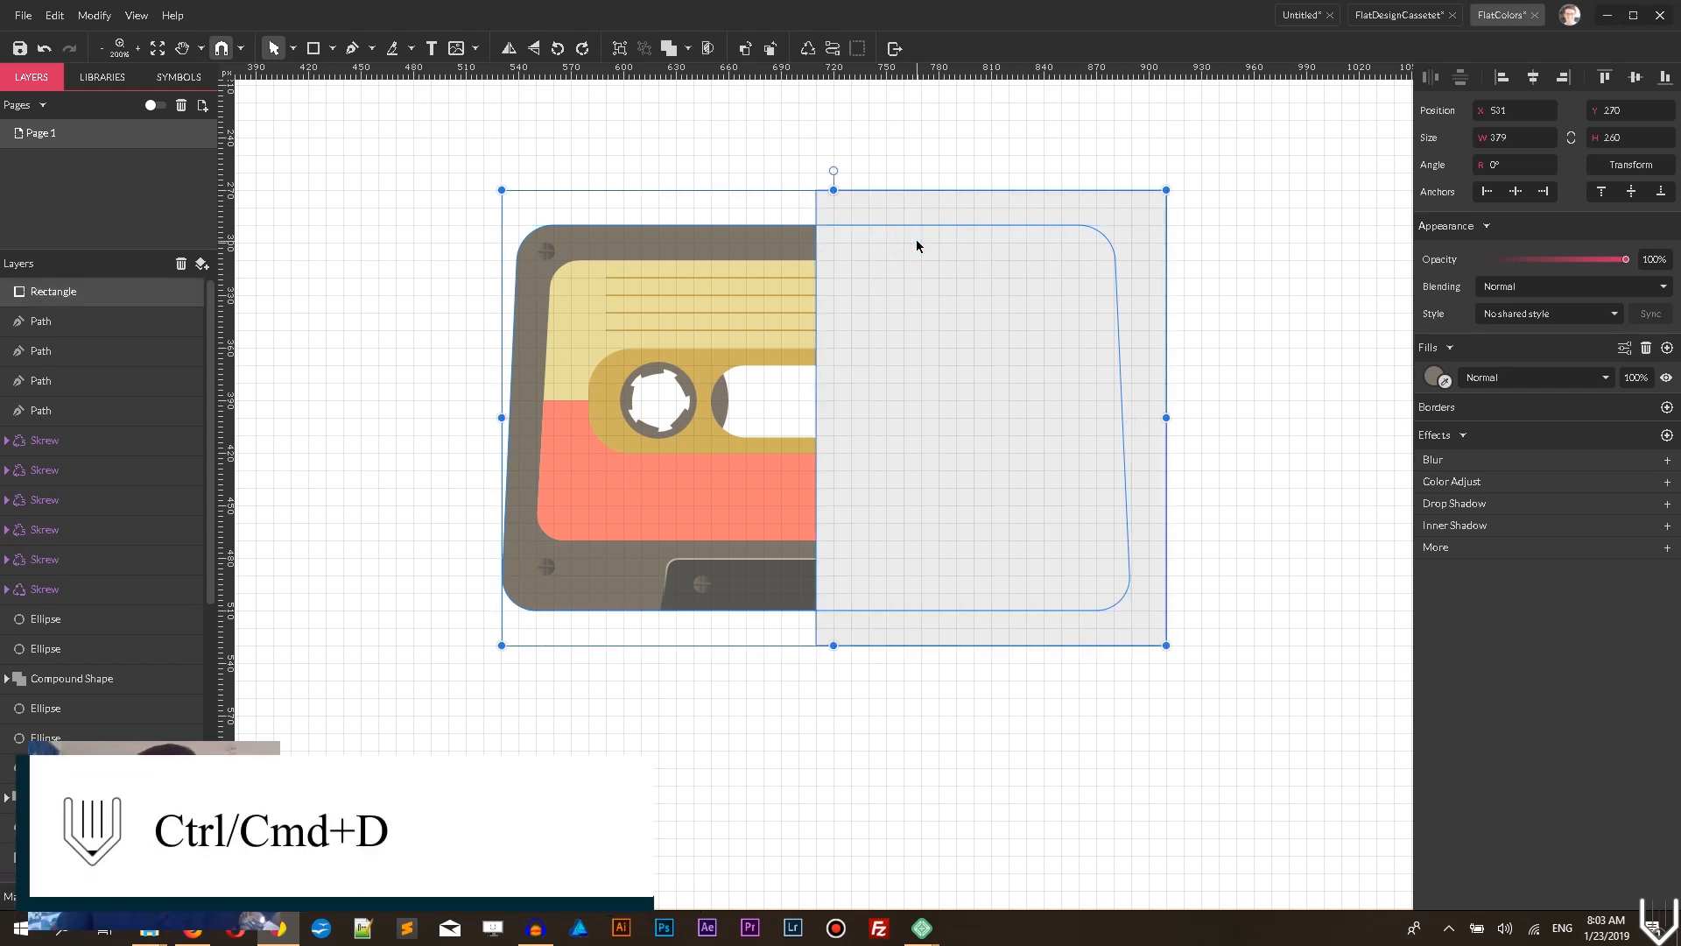
left_click(688, 48)
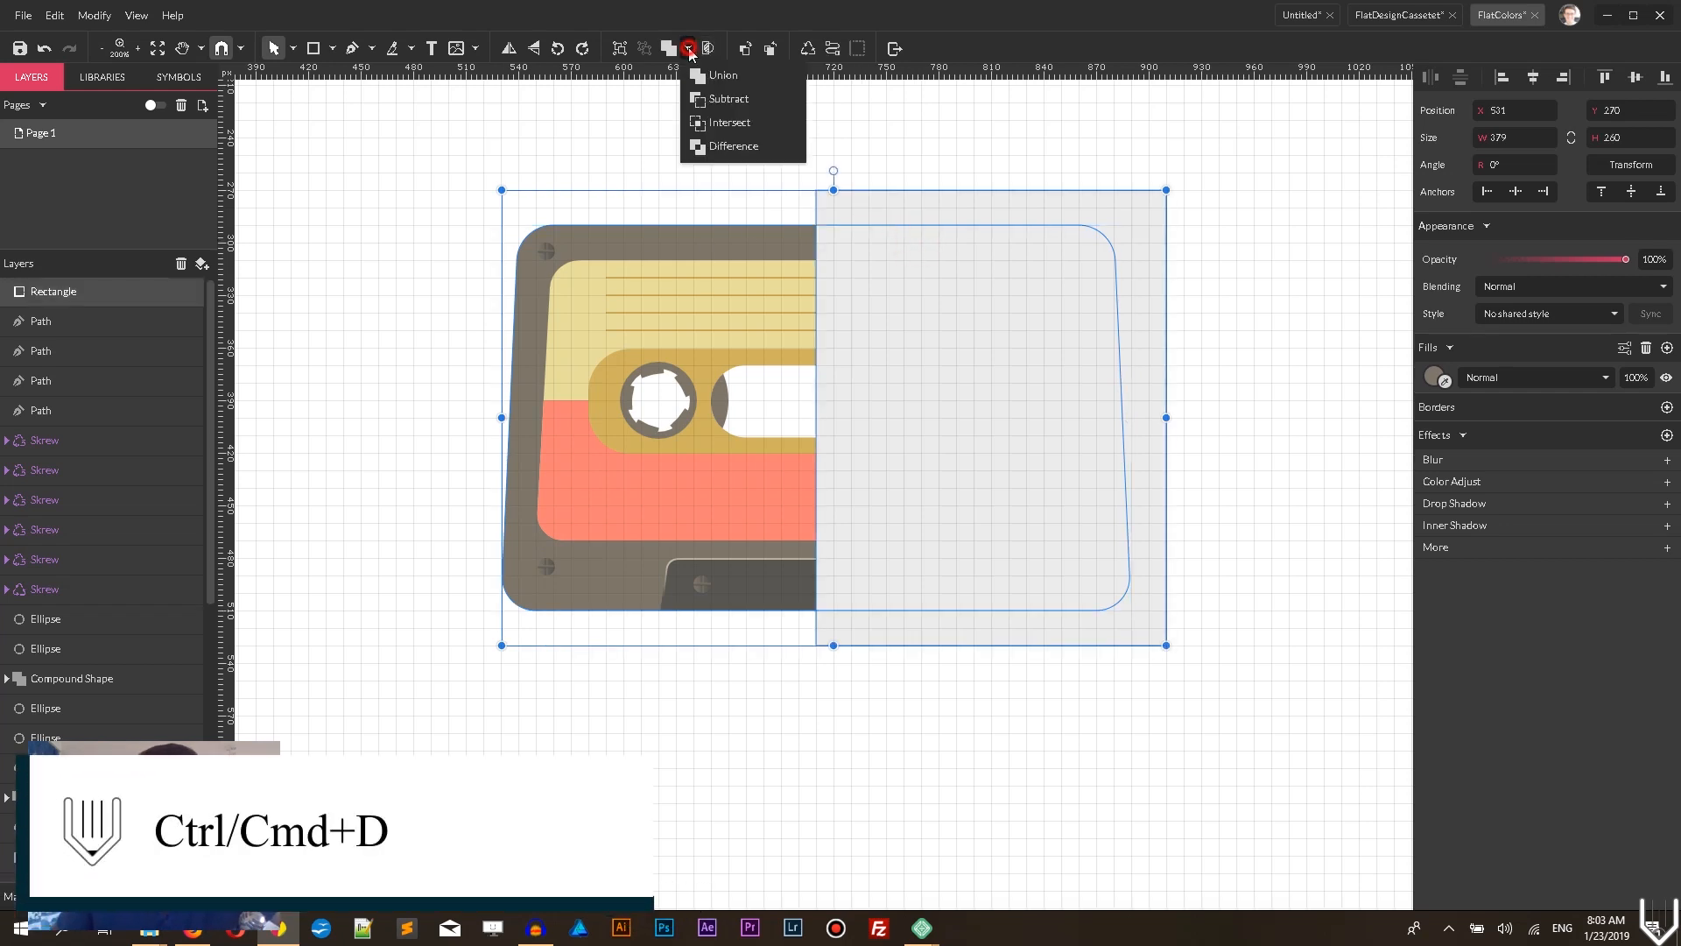
left_click(718, 123)
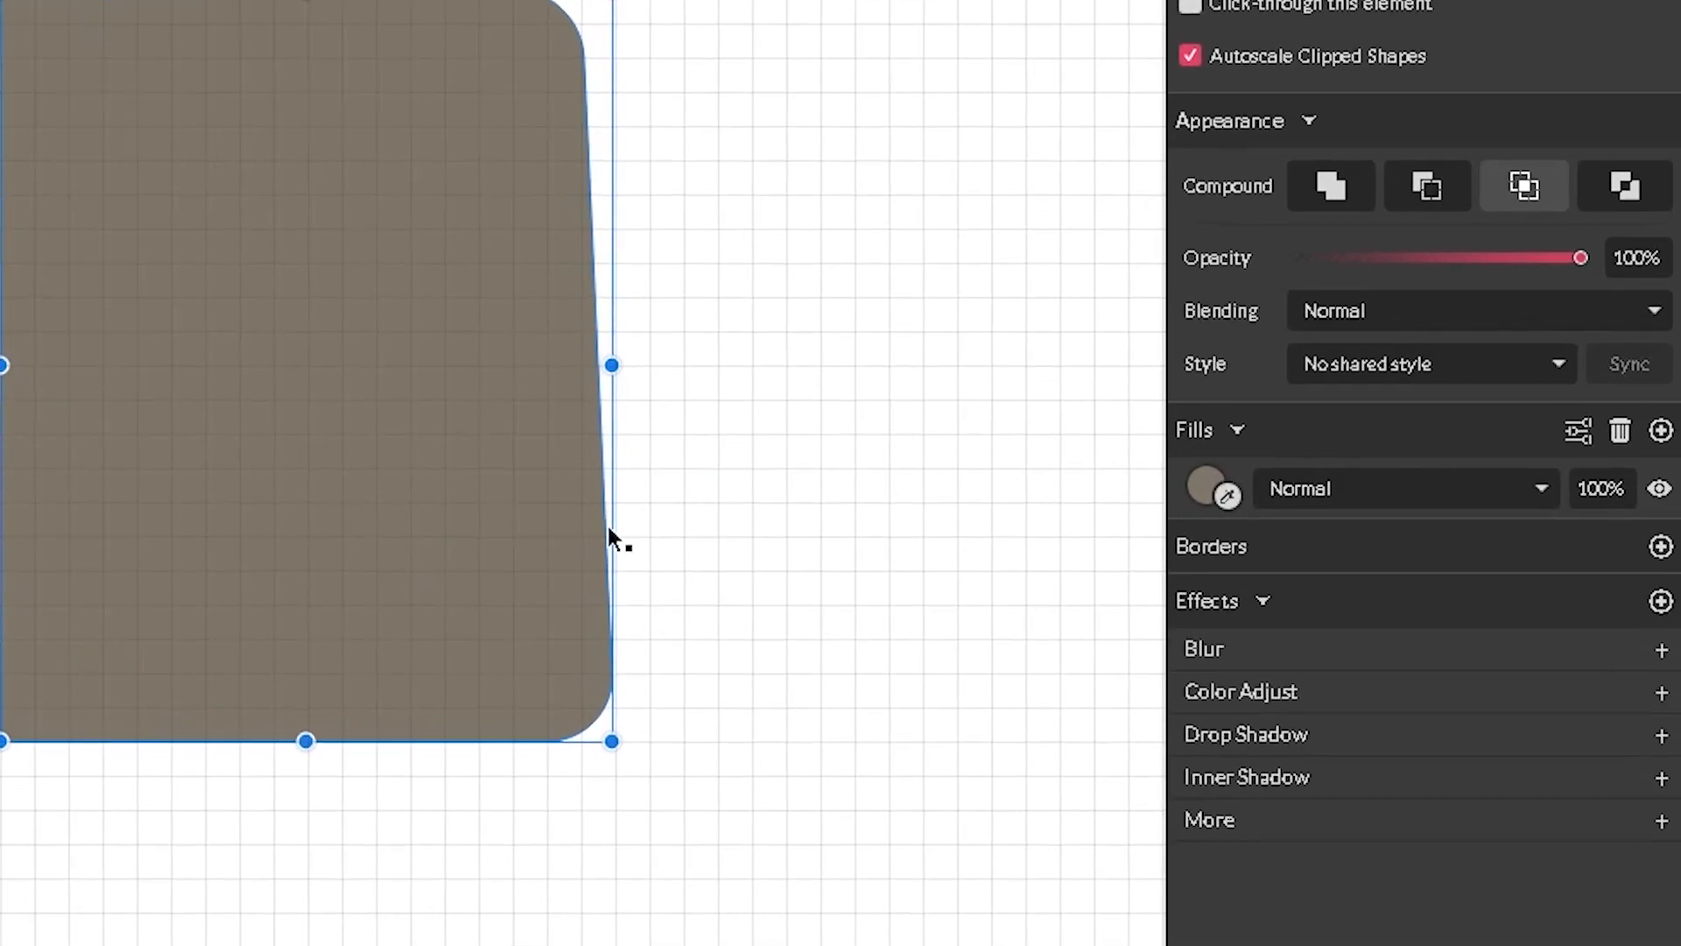
- Set the fill blending of the intersected right-half shape to Multiply and recolour the fill a pale blue
left_click(1280, 504)
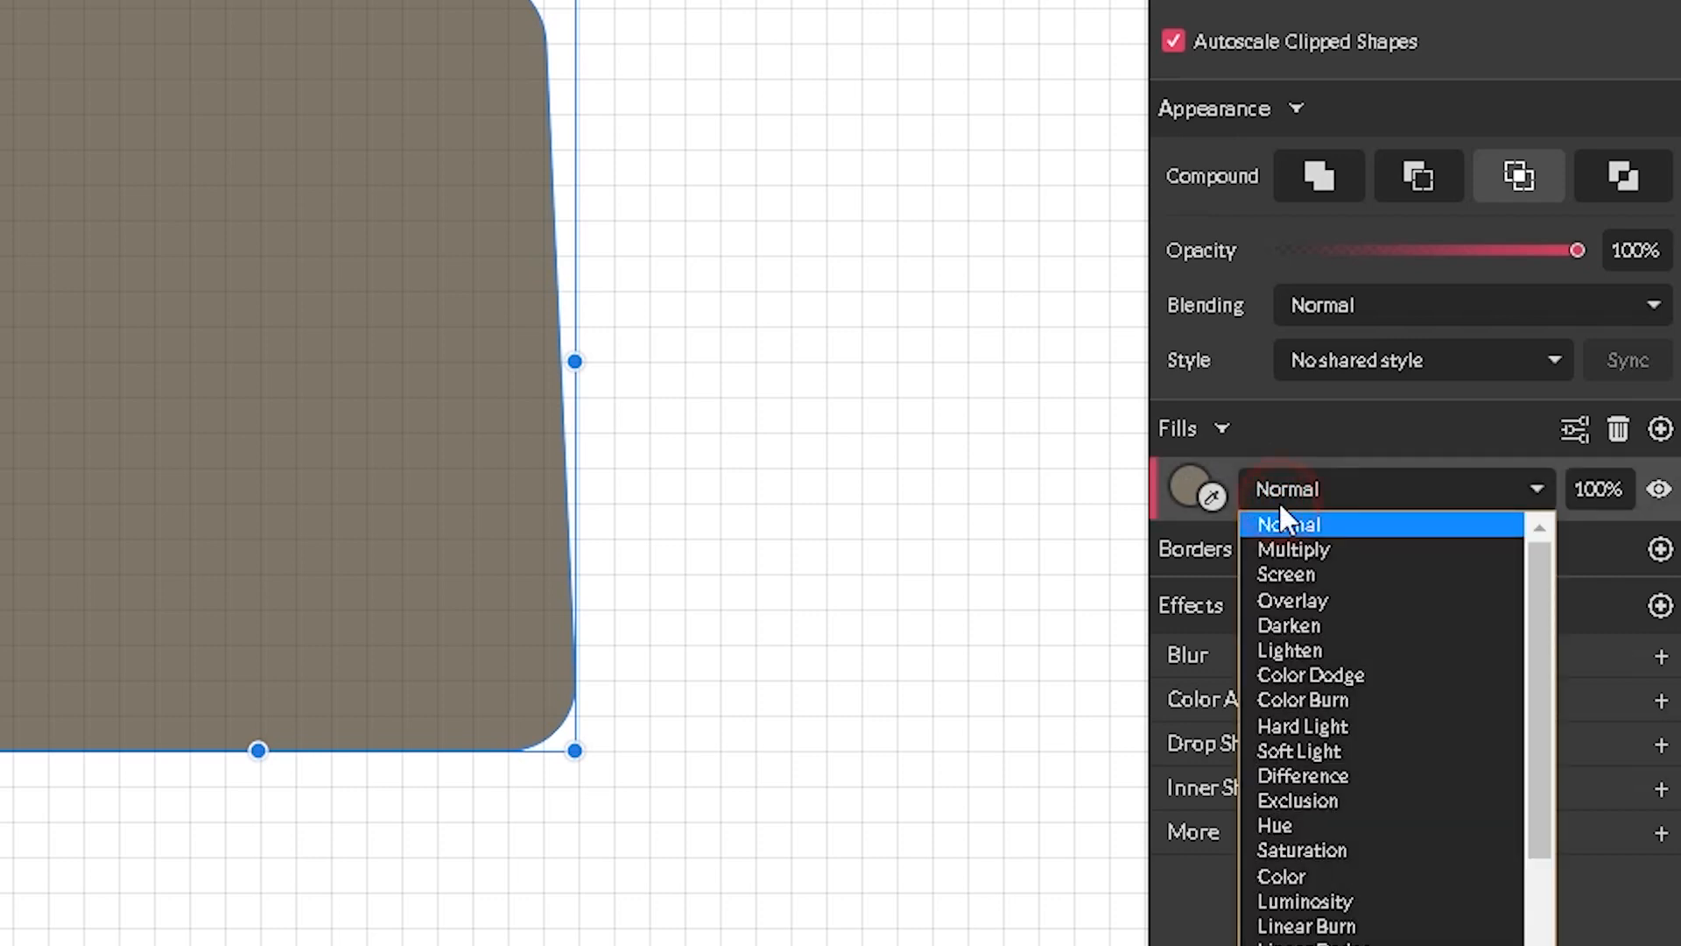
left_click(1277, 551)
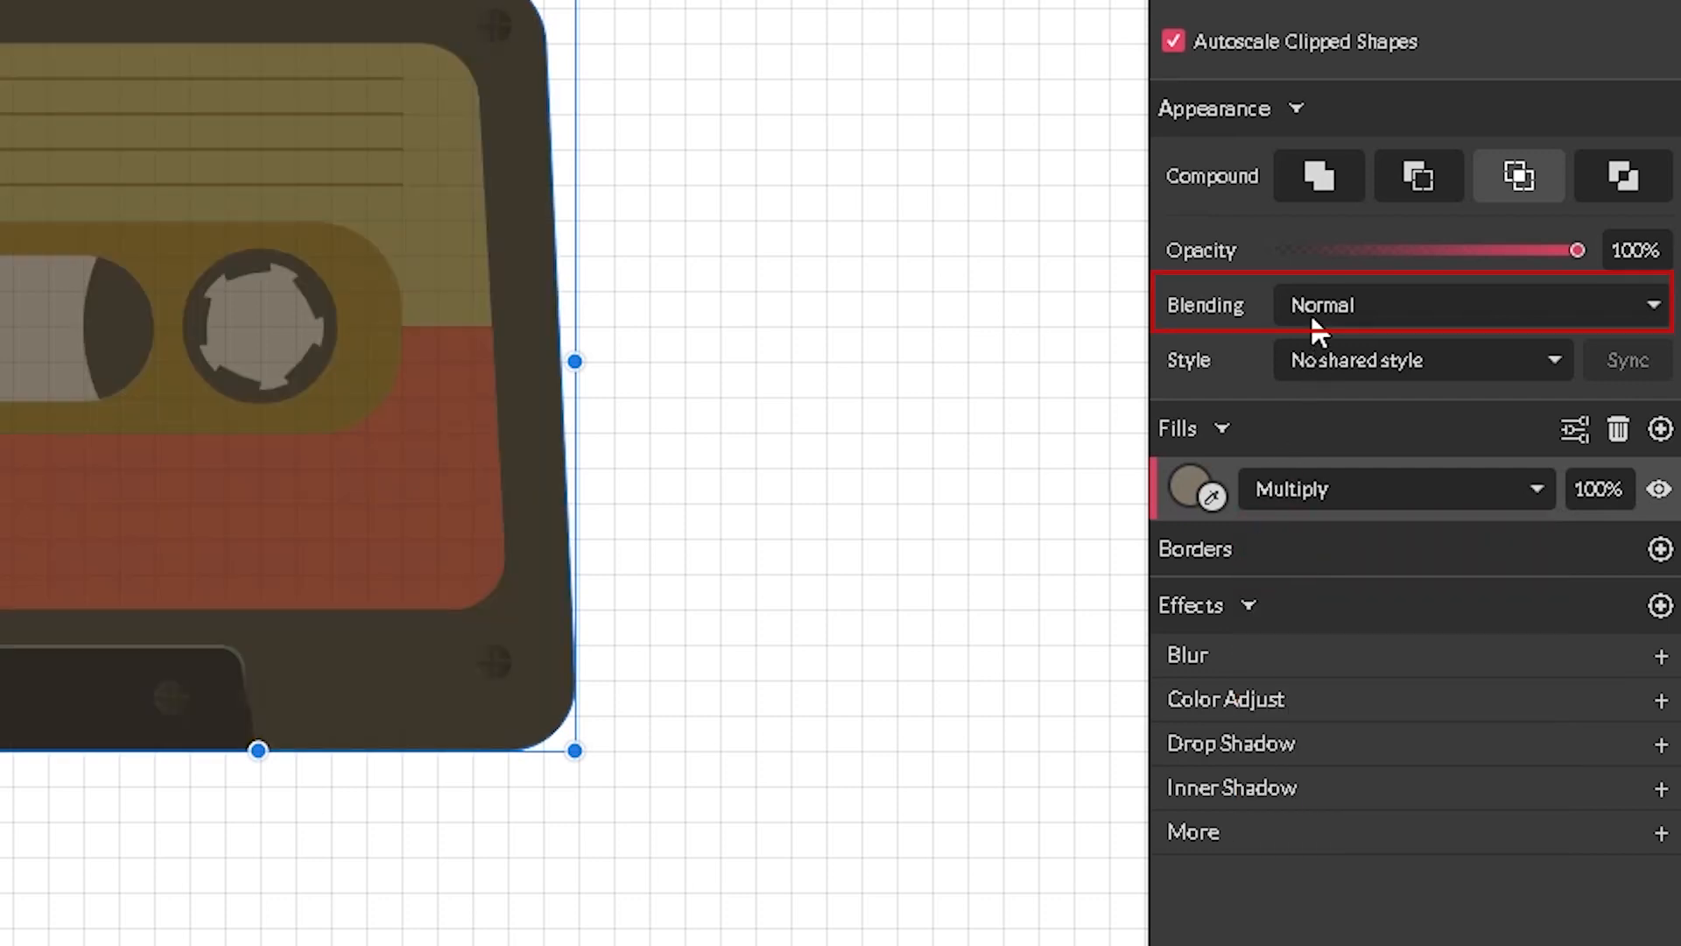
left_click(1186, 486)
left_click_drag(1238, 698, 1252, 604)
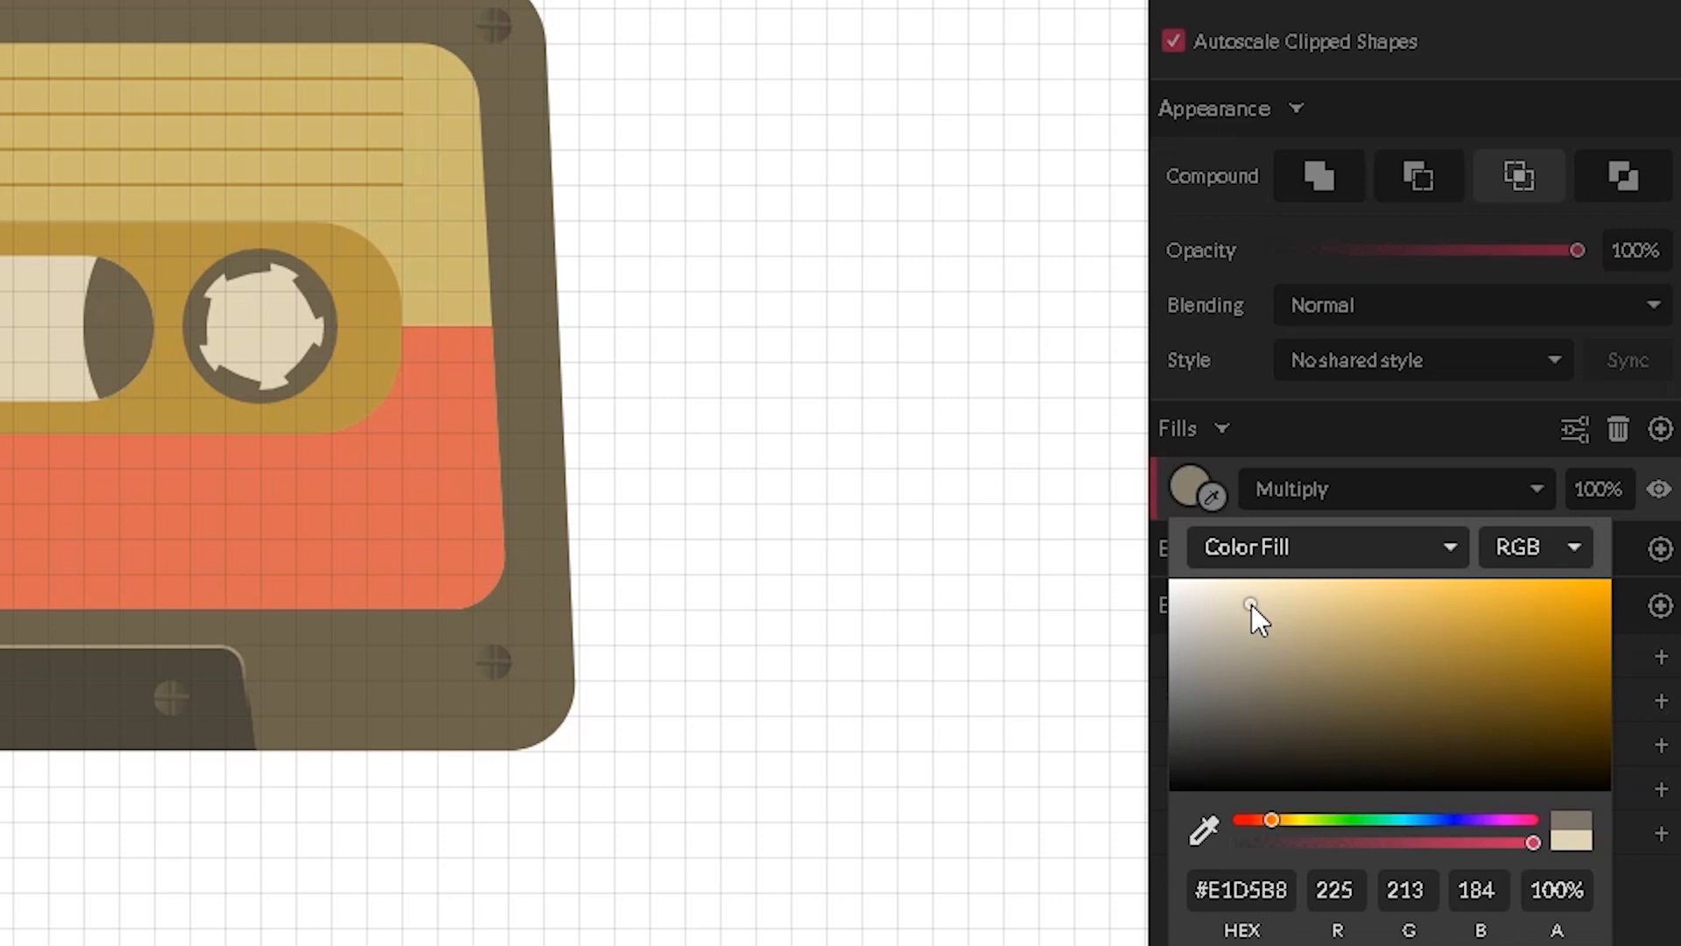
left_click_drag(1278, 817, 1424, 819)
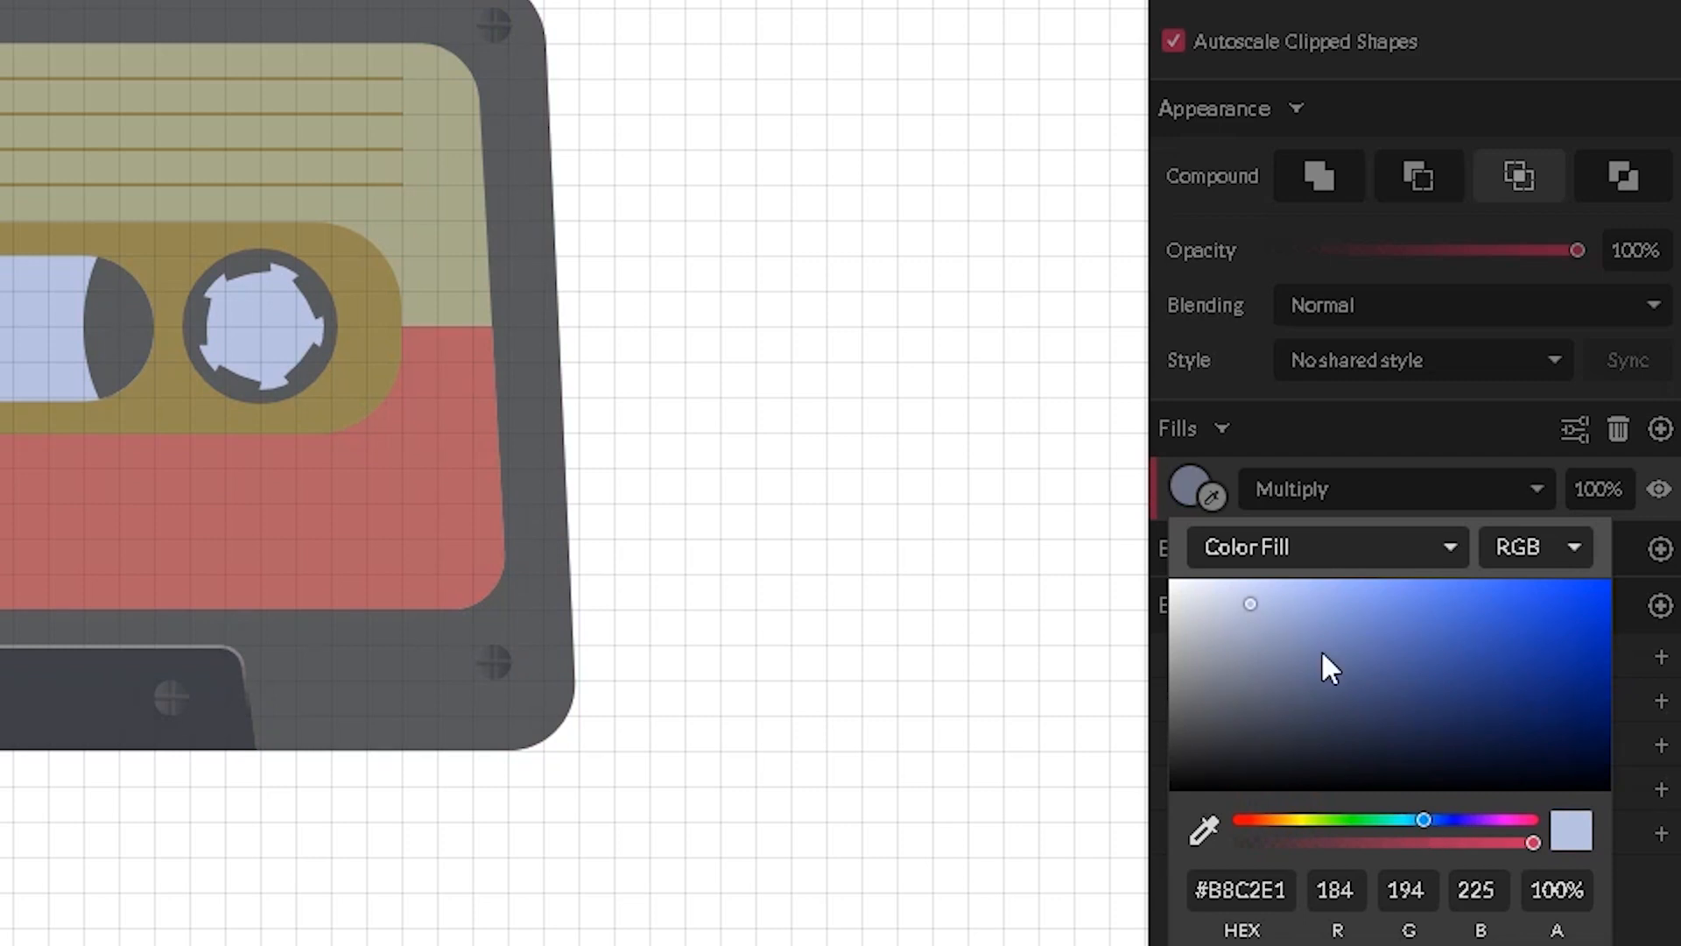
left_click_drag(1255, 602, 1247, 578)
left_click(832, 16)
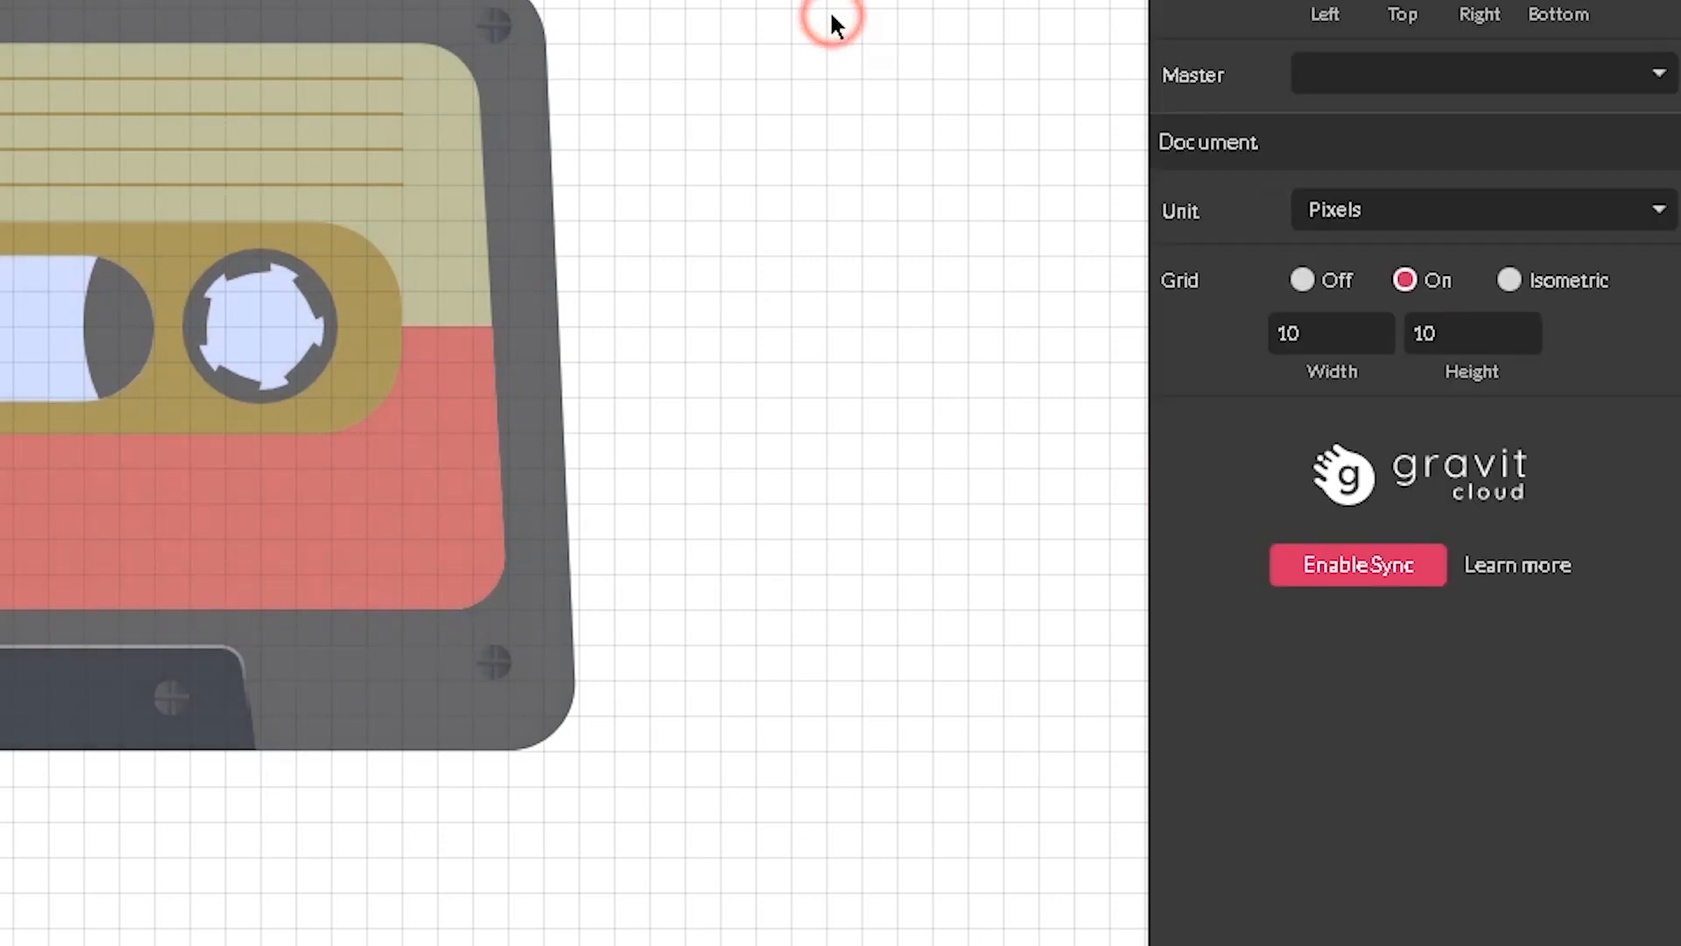
key("ctrl+minus")
key("ctrl+minus")
key("ctrl+minus")
key("ctrl+plus")
key("ctrl+plus")
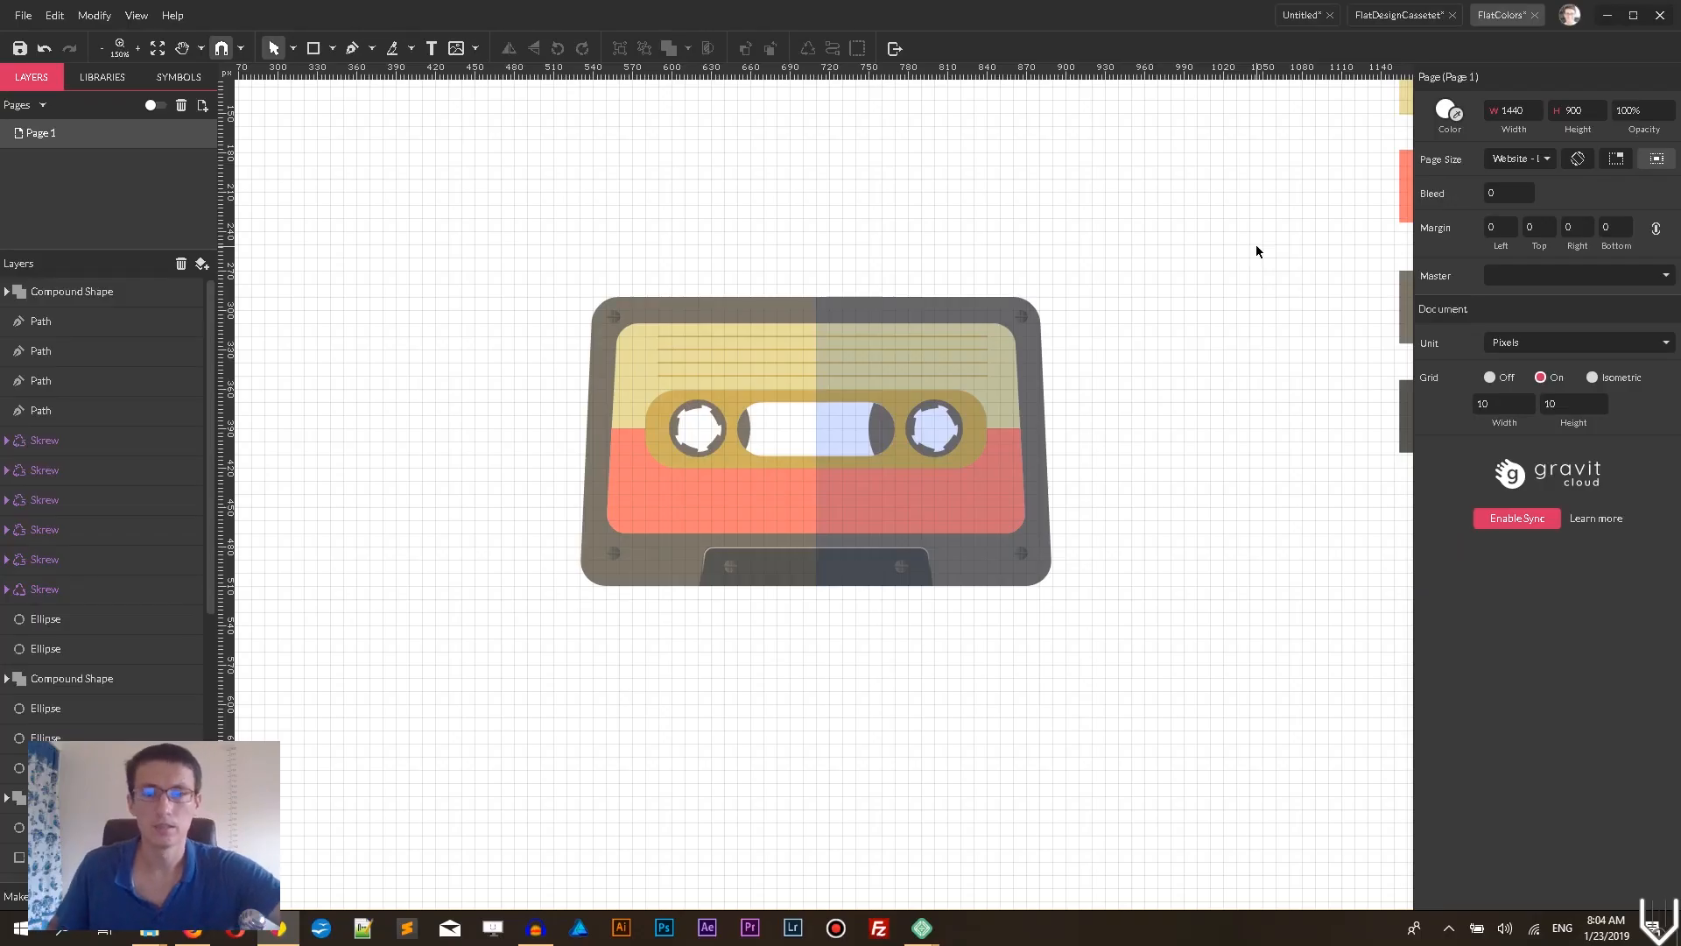
- Add a Long Shadow effect from the Shadow category to the cassette's full outer body shape
left_click_drag(1238, 263, 1119, 150)
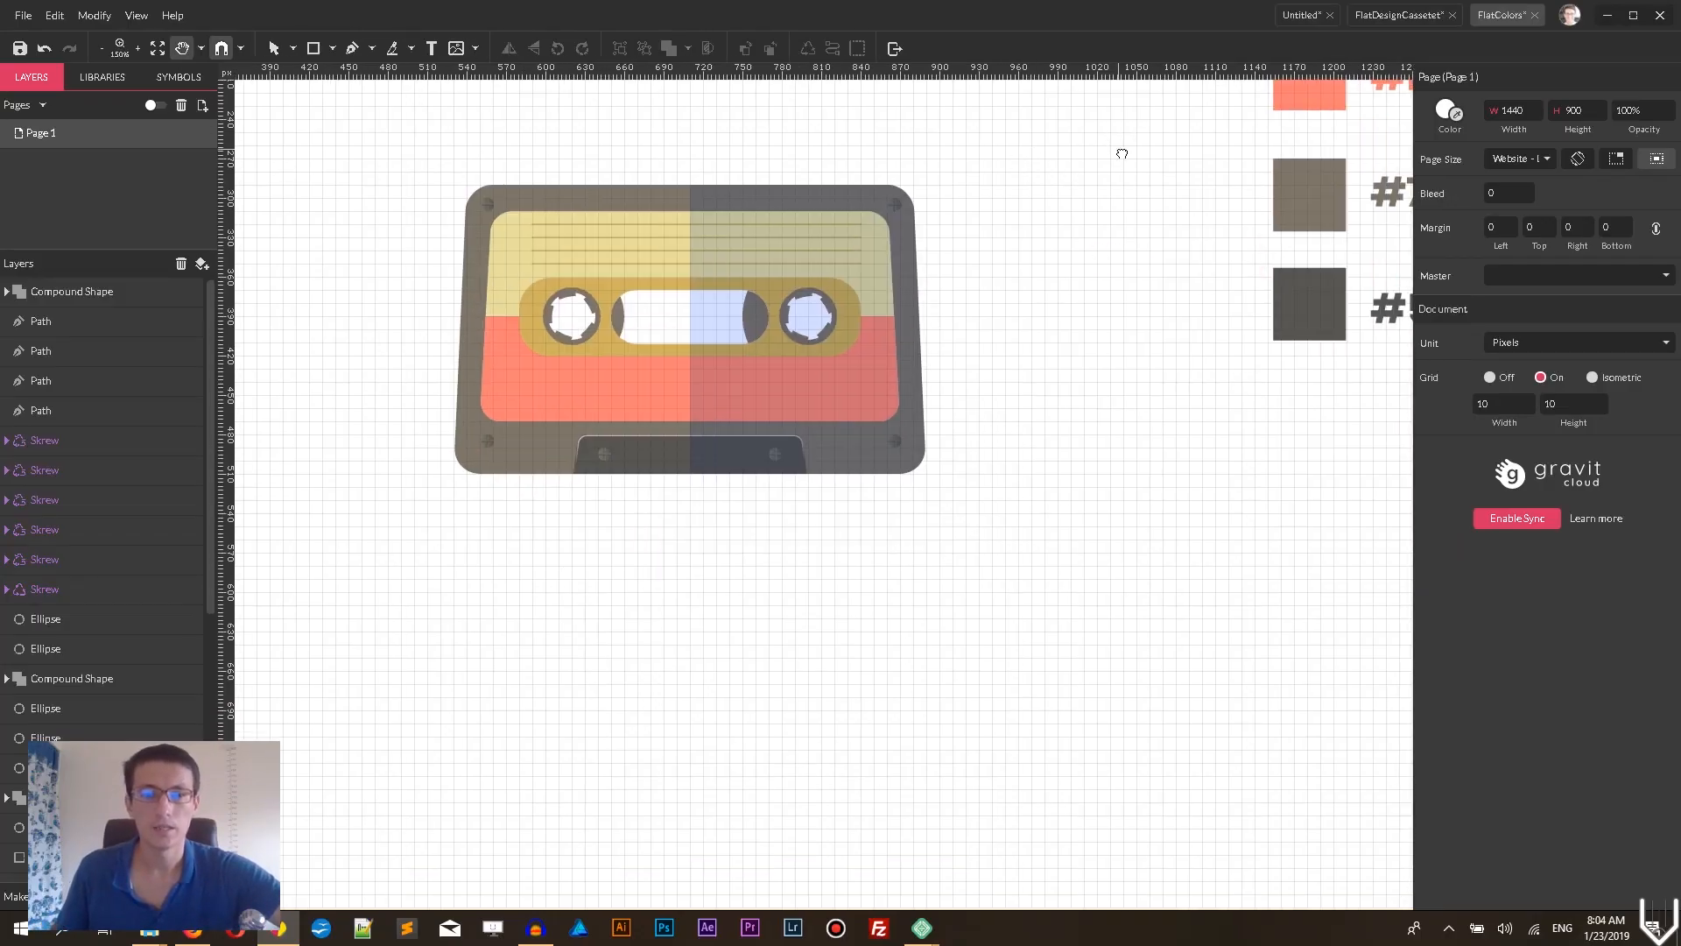
left_click(523, 448)
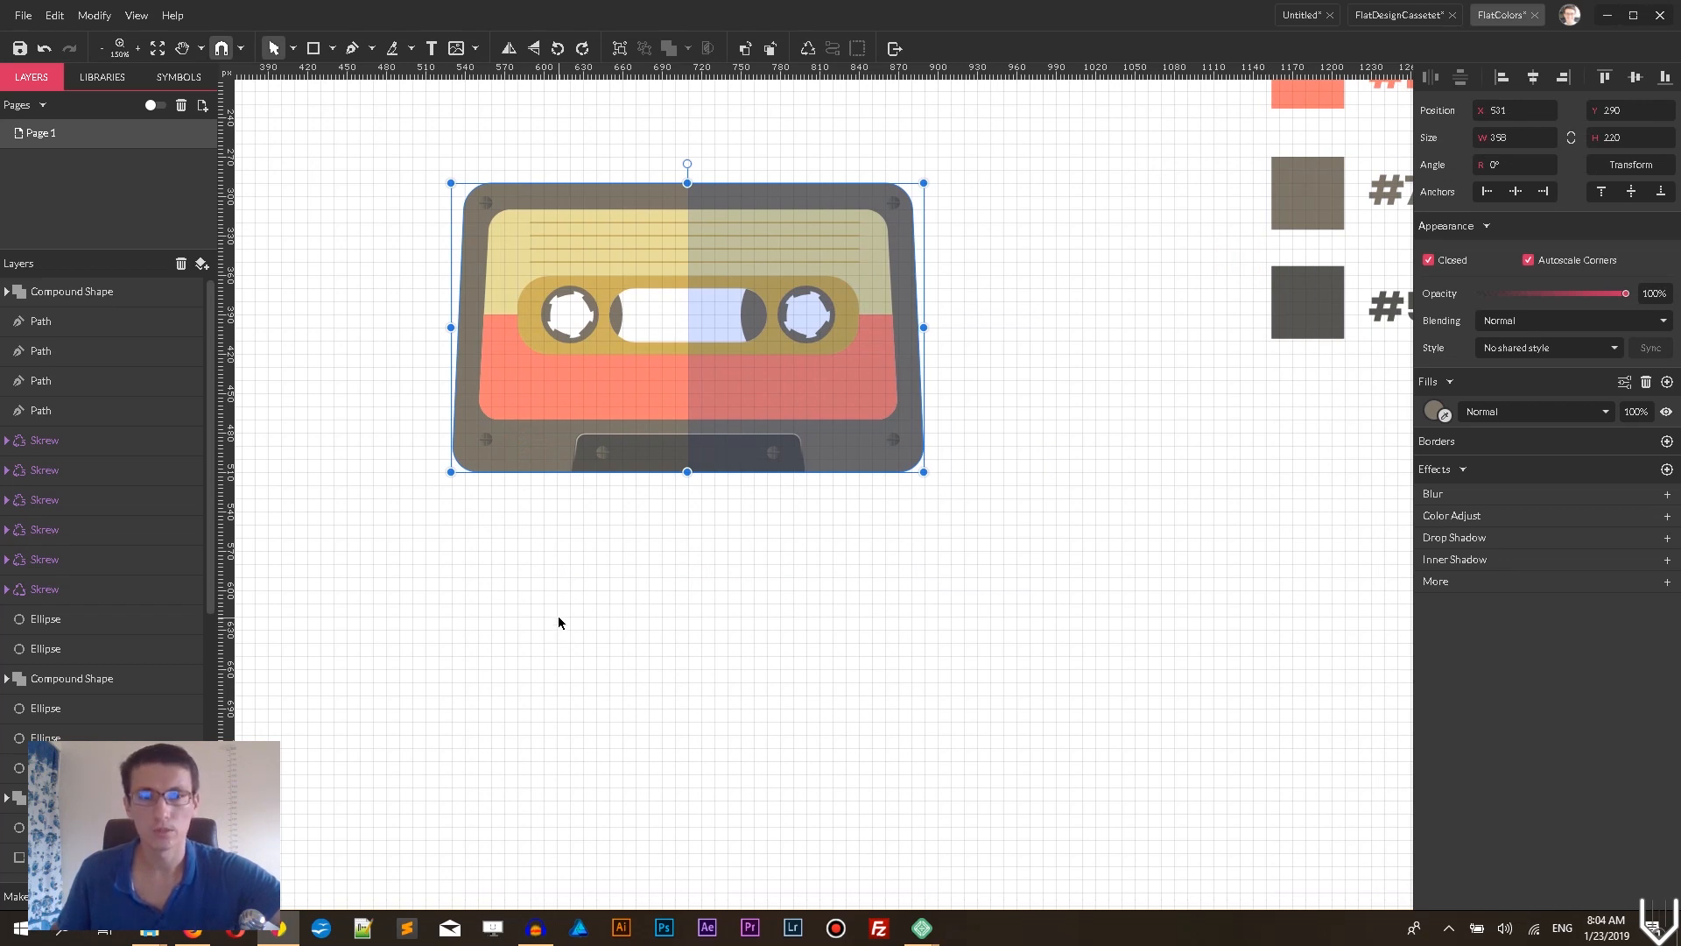
scroll(3, 556, "down", 5)
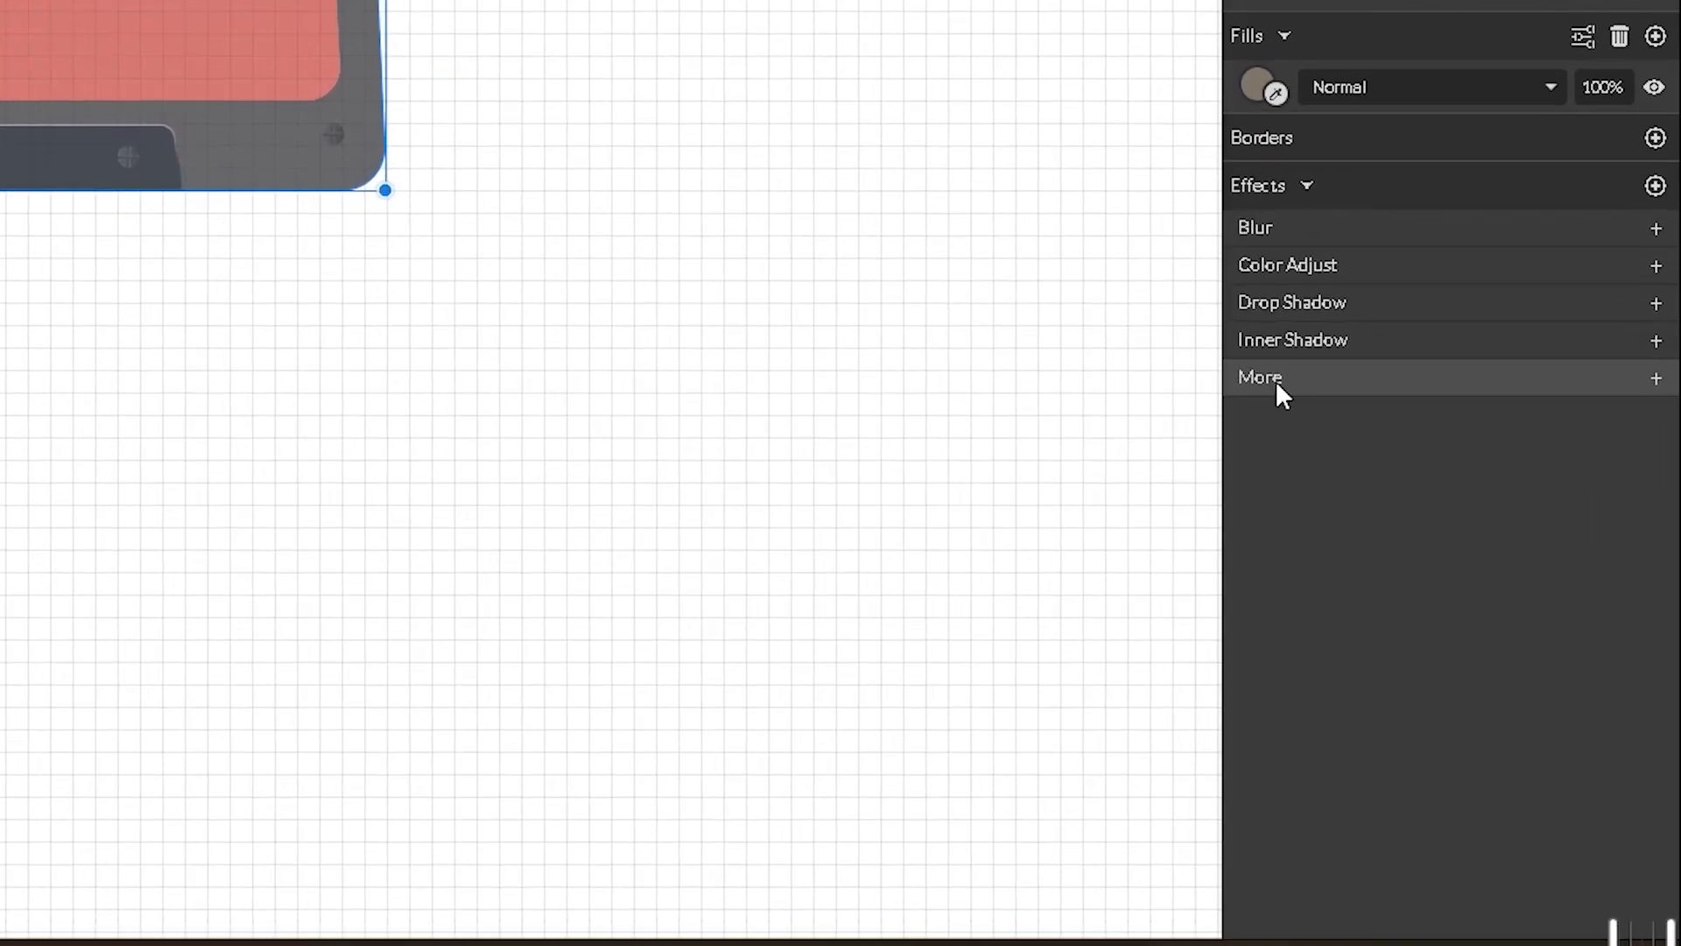
left_click(1445, 582)
left_click(1100, 225)
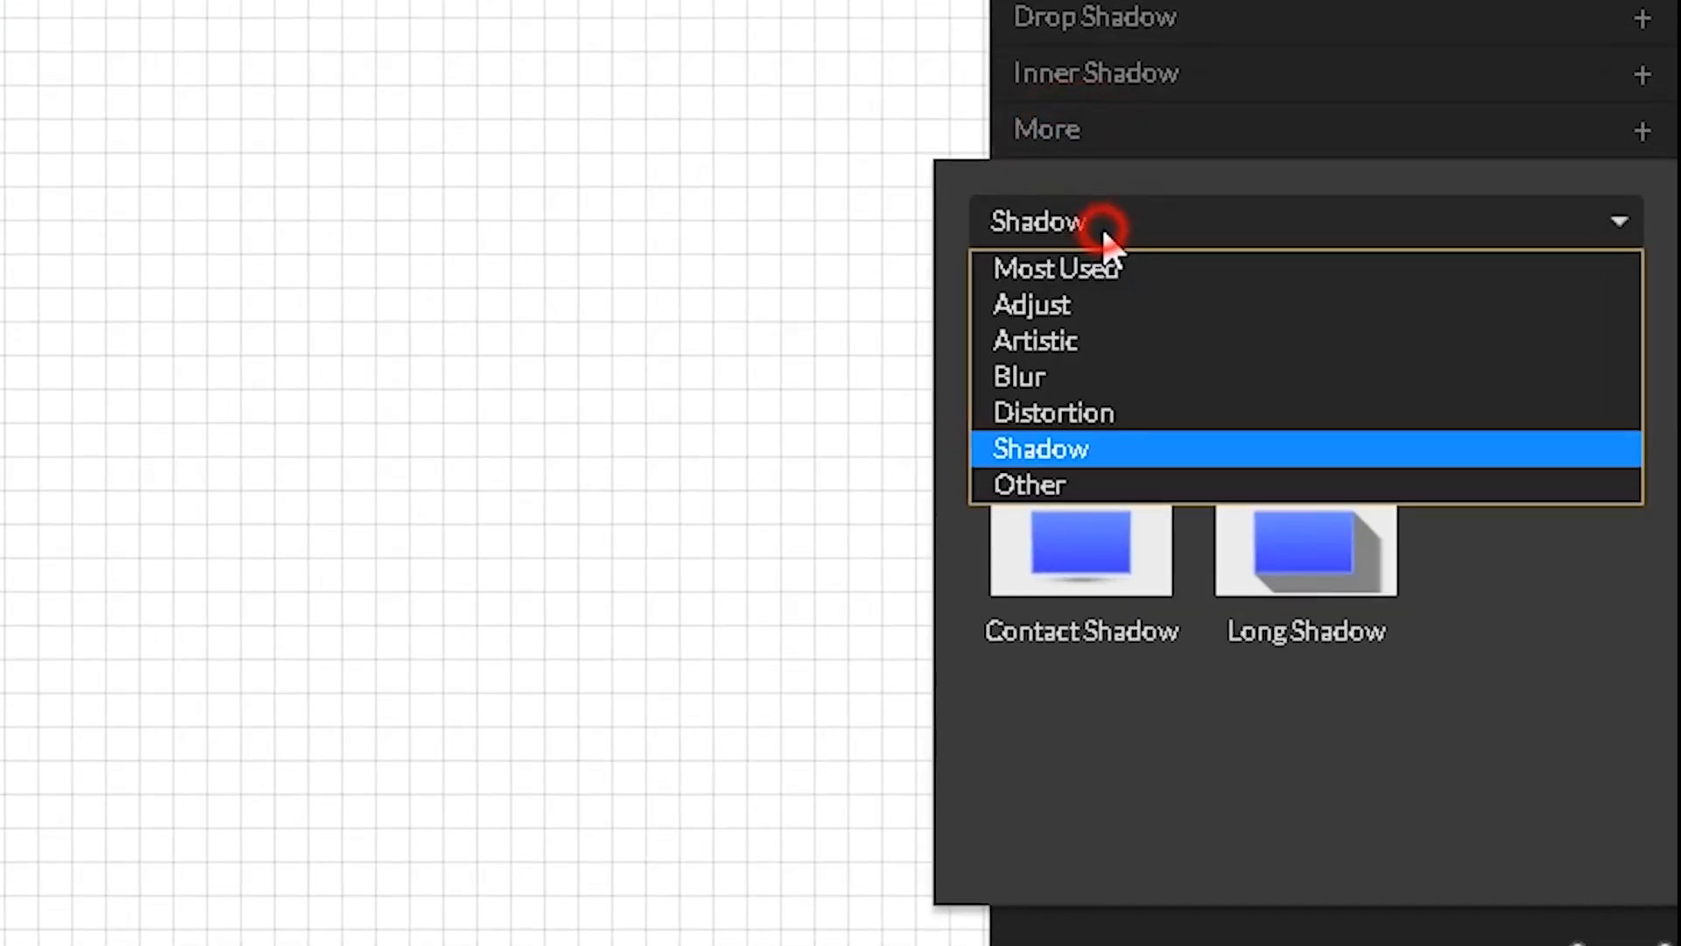
left_click(1067, 461)
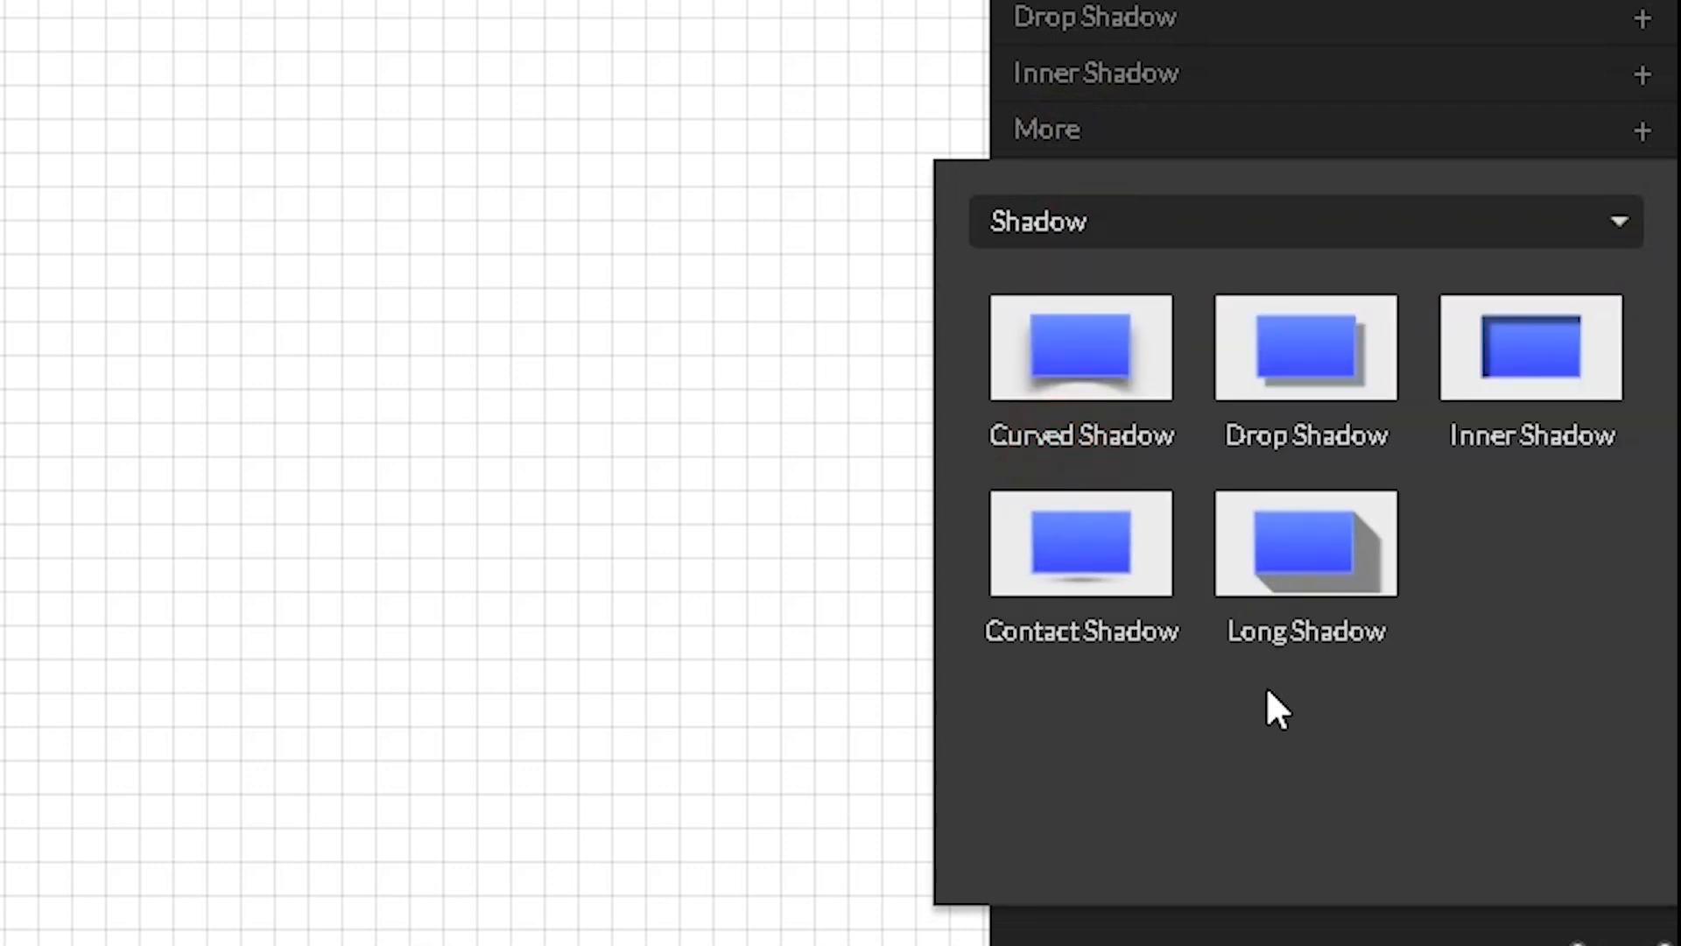
left_click(1270, 607)
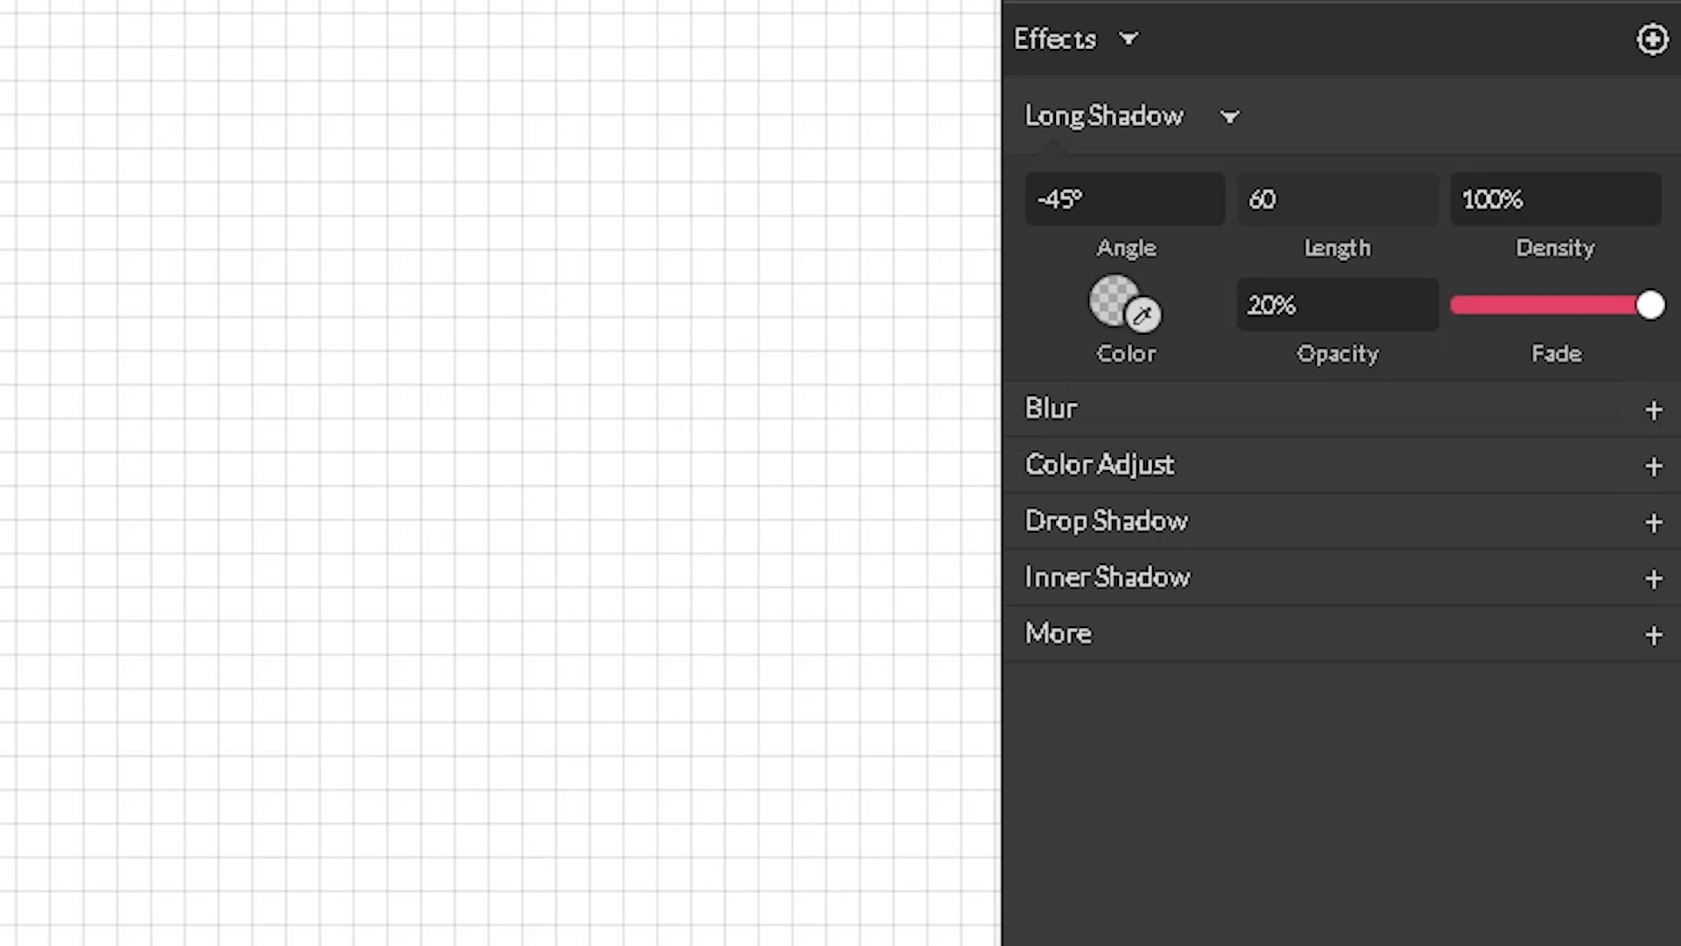
- Set the length of the cassette body's long shadow to 600
left_click(1353, 192)
left_click(1330, 192)
type("0")
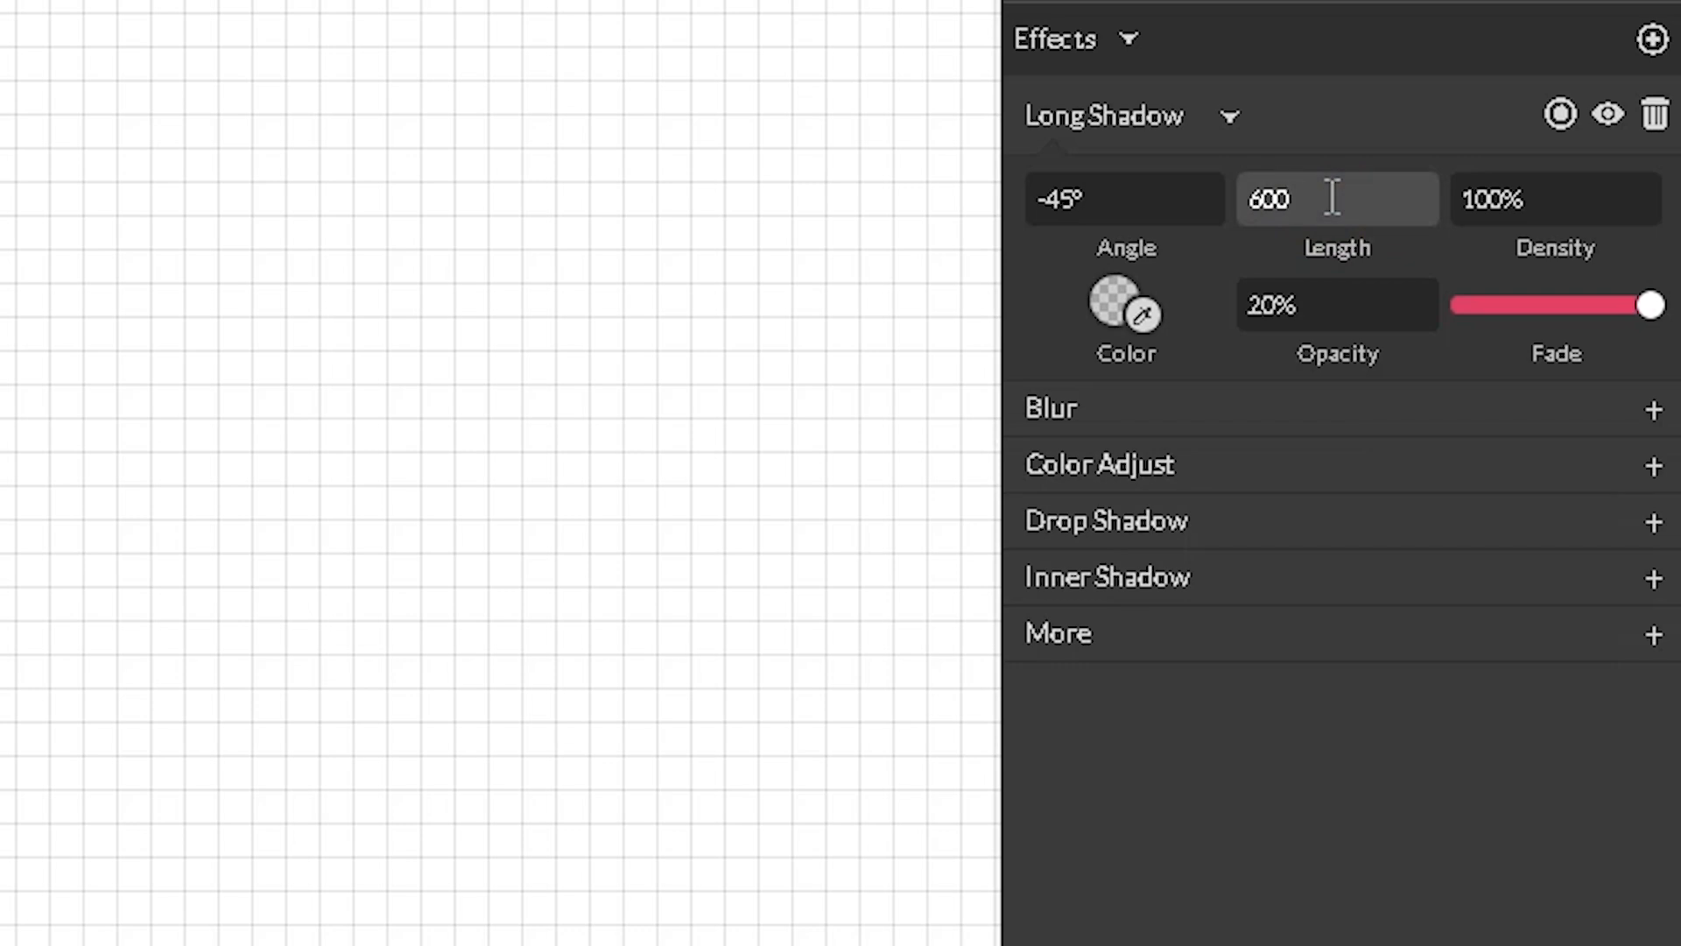
key("Return")
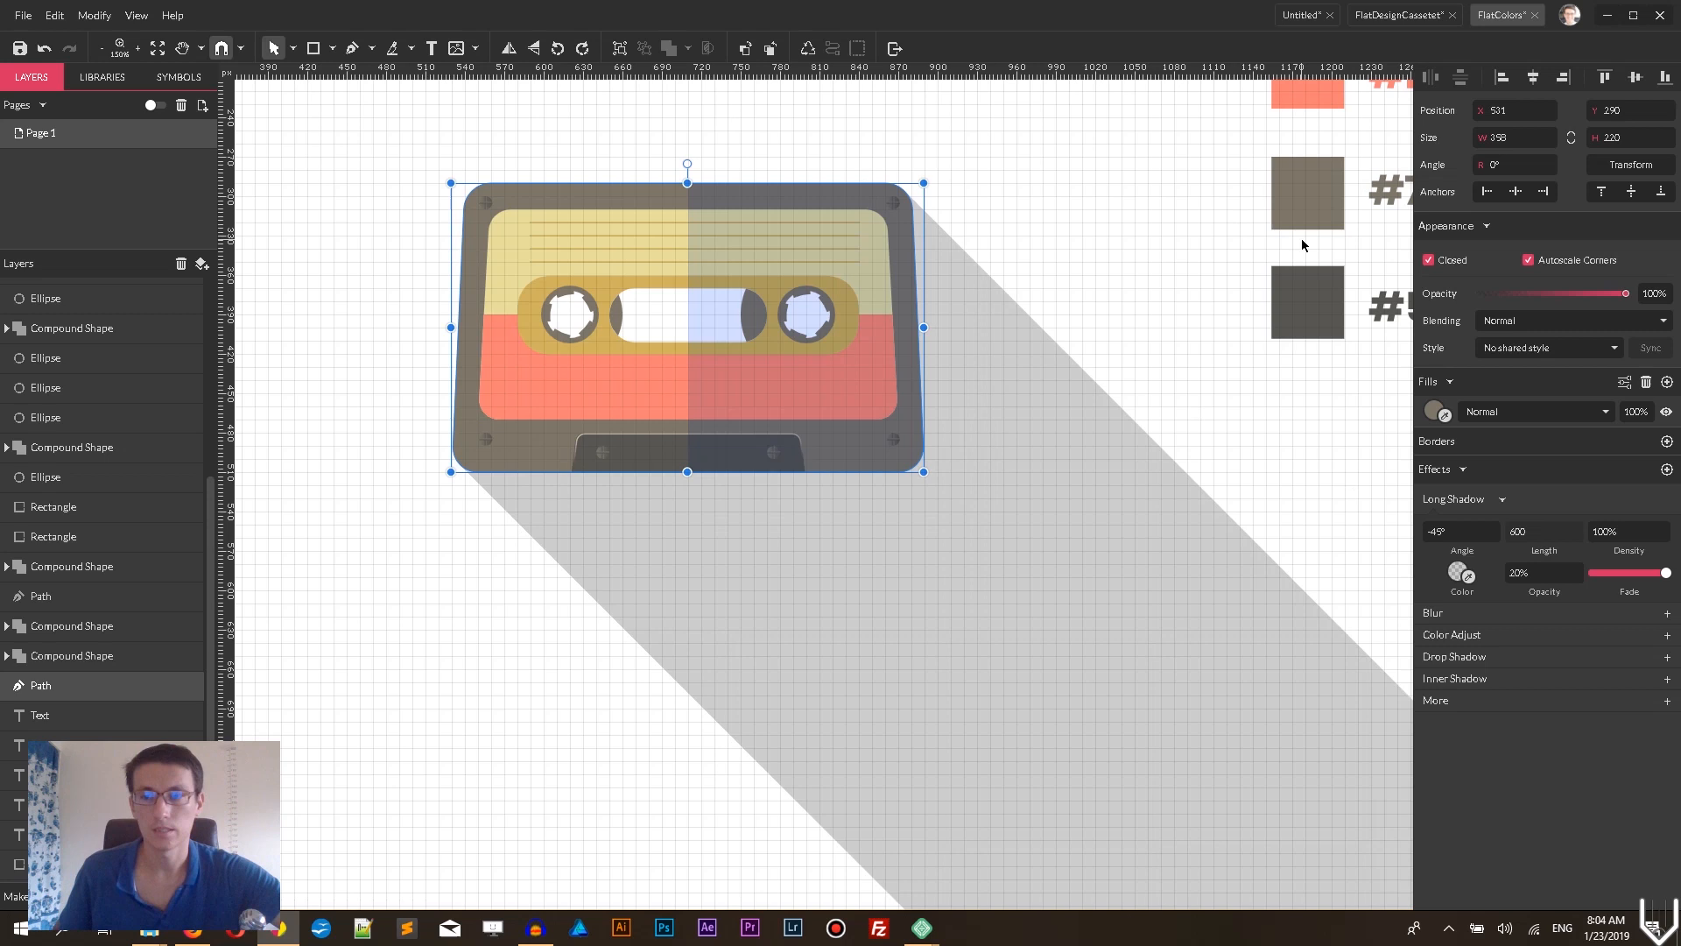
- Deselect the cassette body and turn off the page grid
left_click(1140, 162)
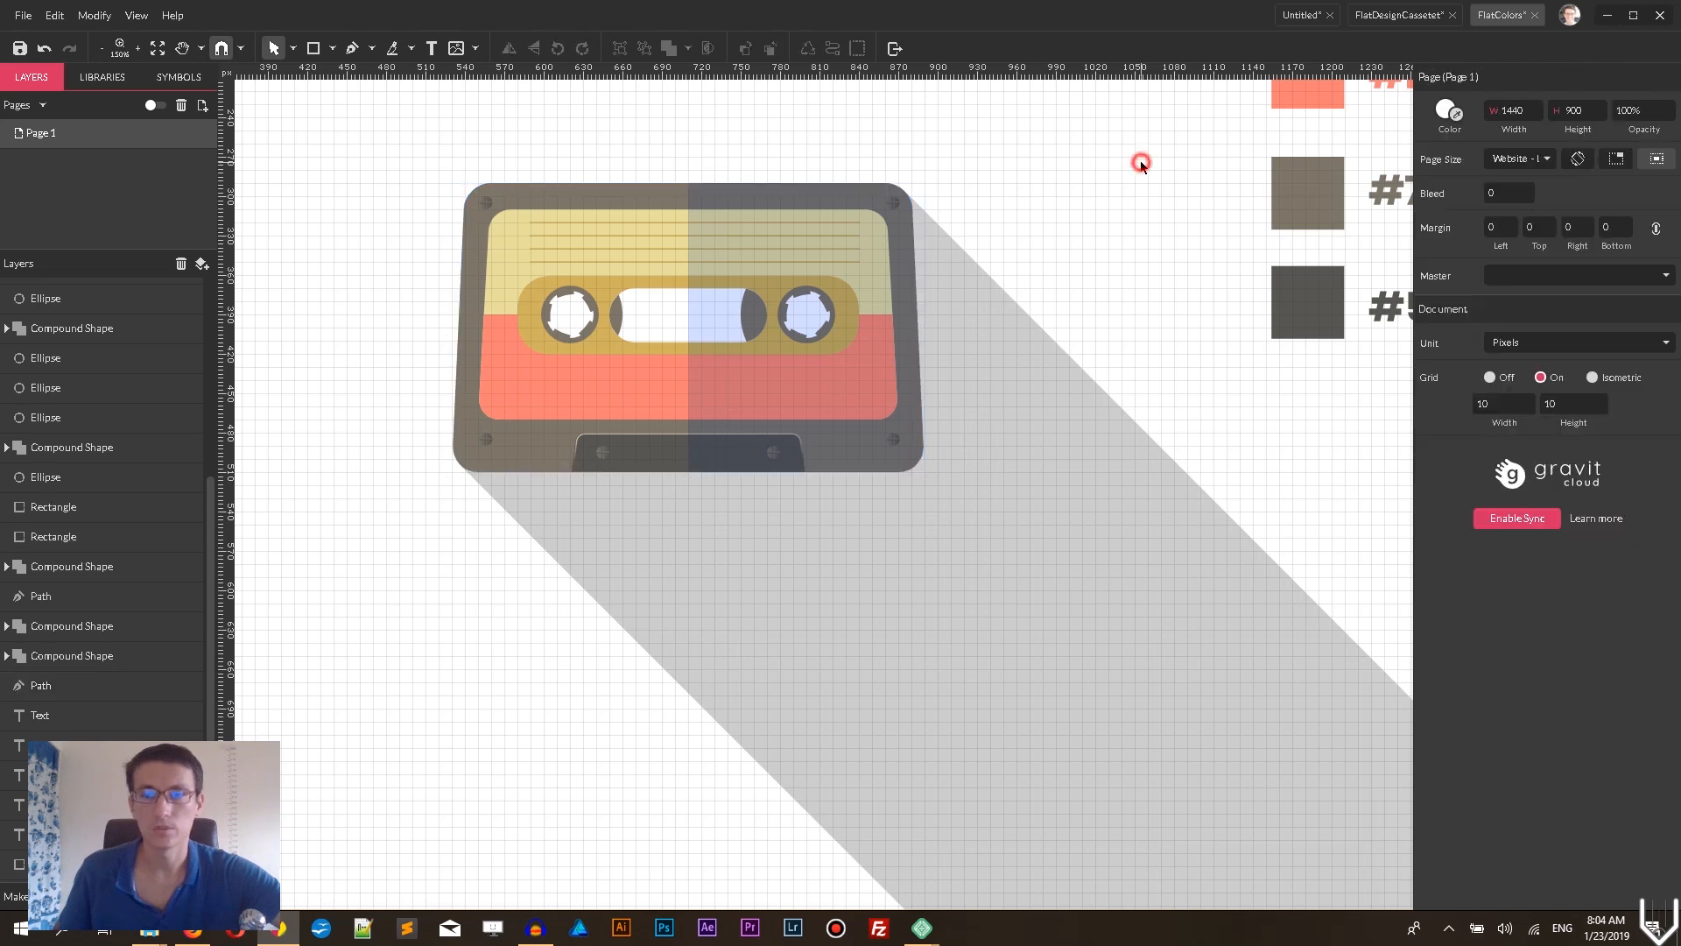
left_click(1491, 377)
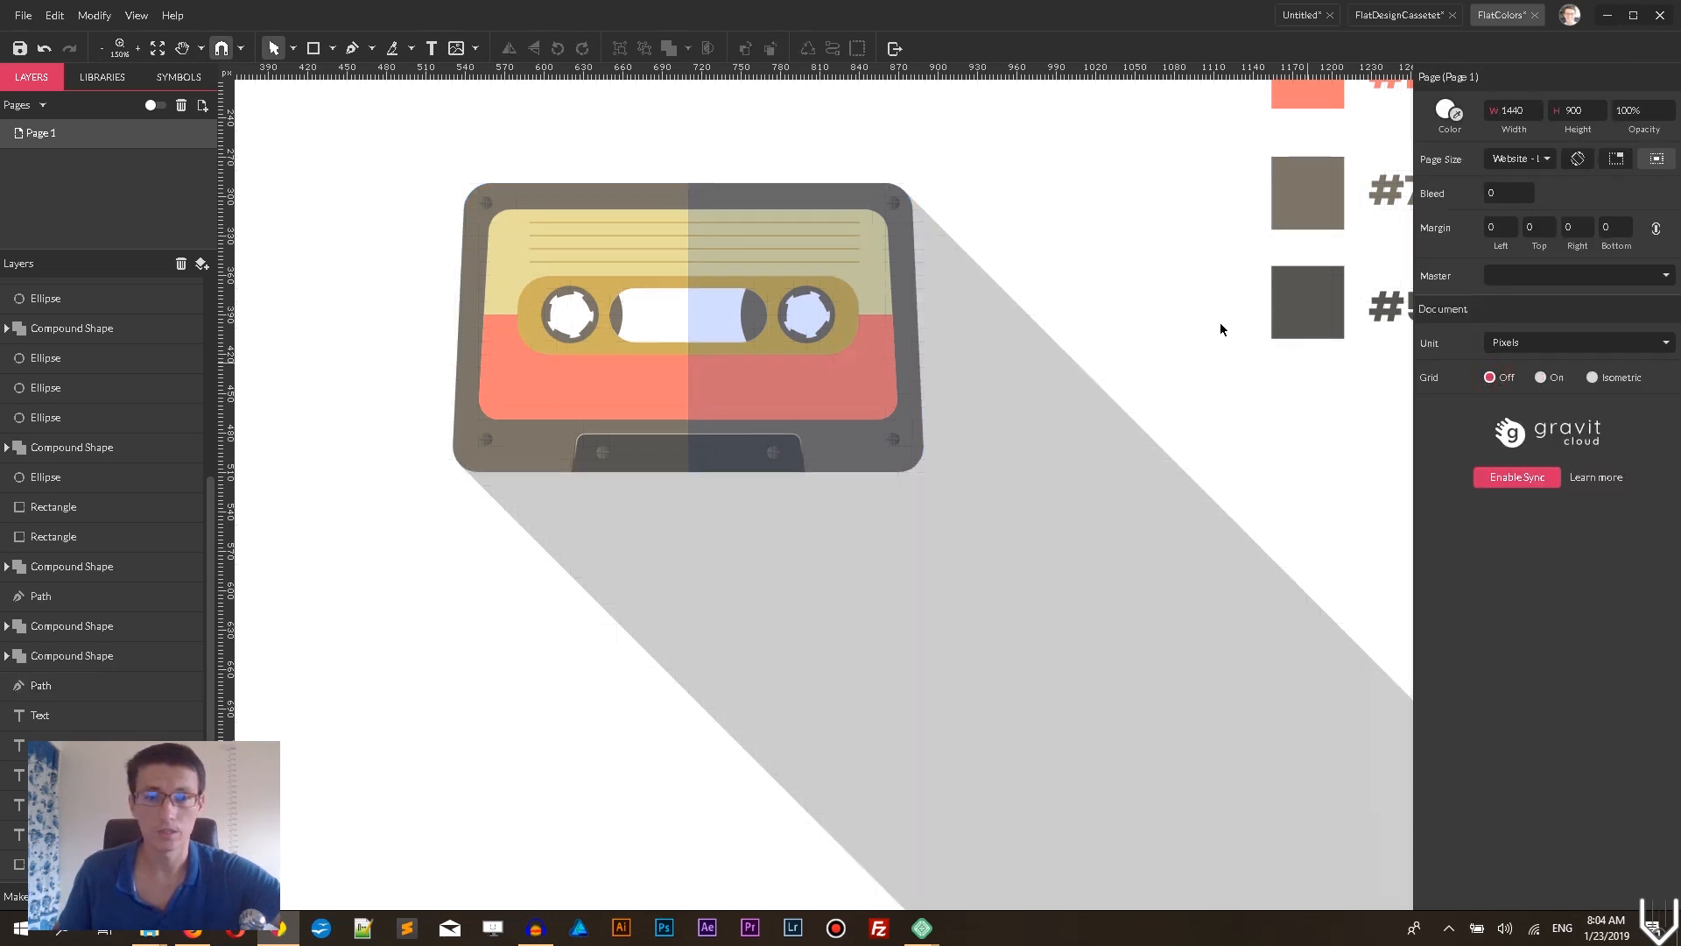